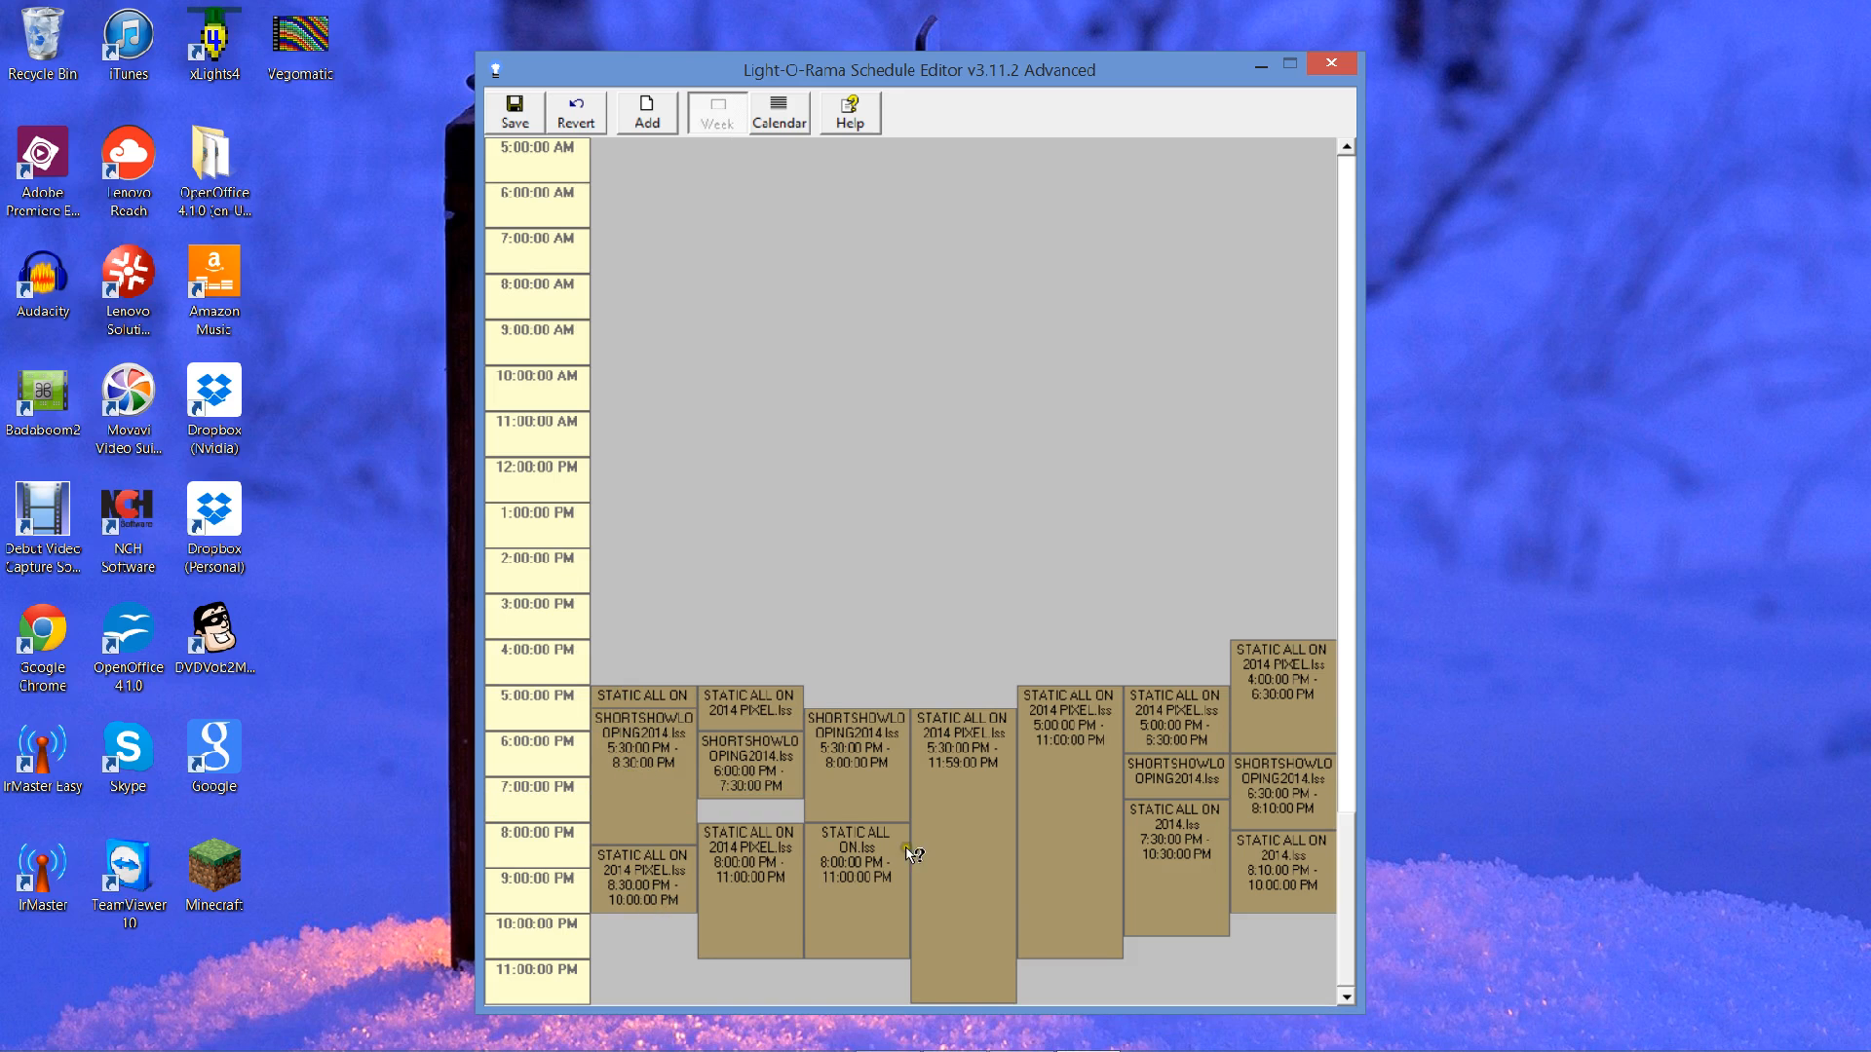
- Add the show AAA_FROZEN.lss to today's calendar schedule, starting at 5:00 PM and ending at 6:00 PM
{"action": "scroll", "coordinate": [1031, 454], "scroll_direction": "up", "scroll_amount": 3}
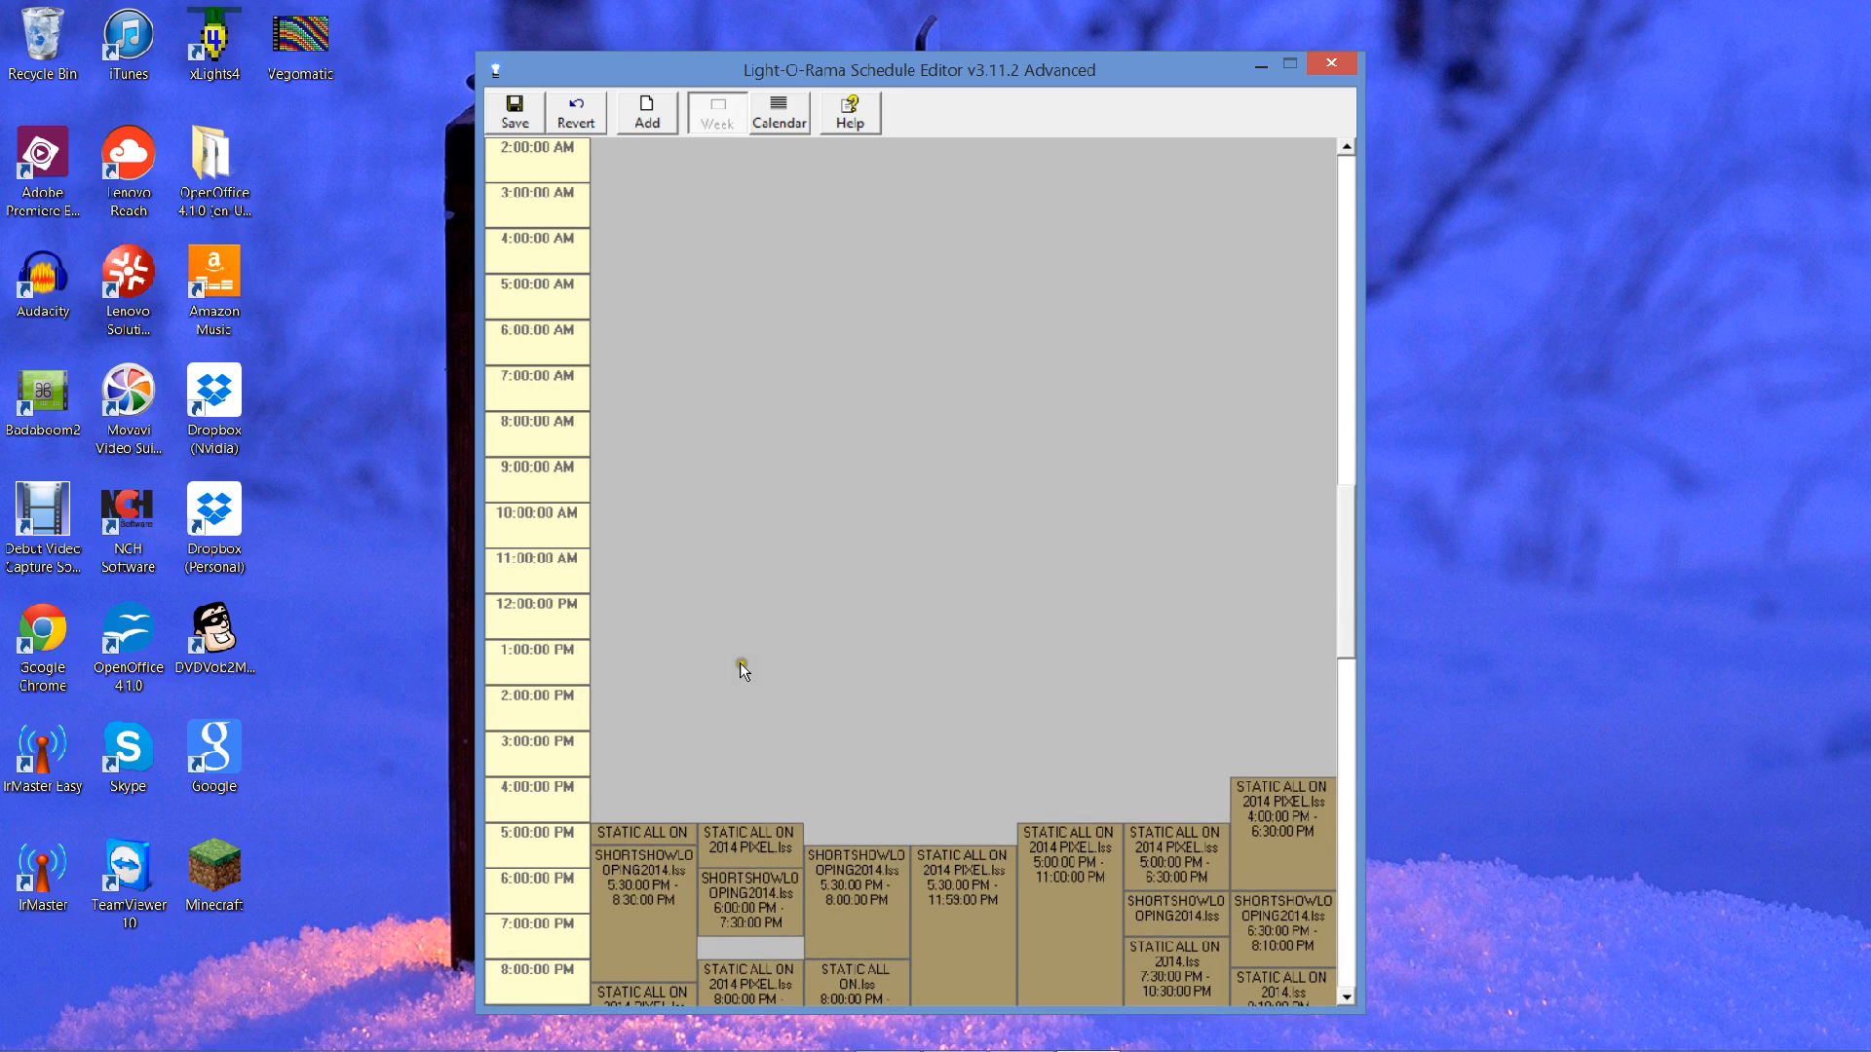
{"action": "scroll", "coordinate": [729, 651], "scroll_direction": "down", "scroll_amount": 2}
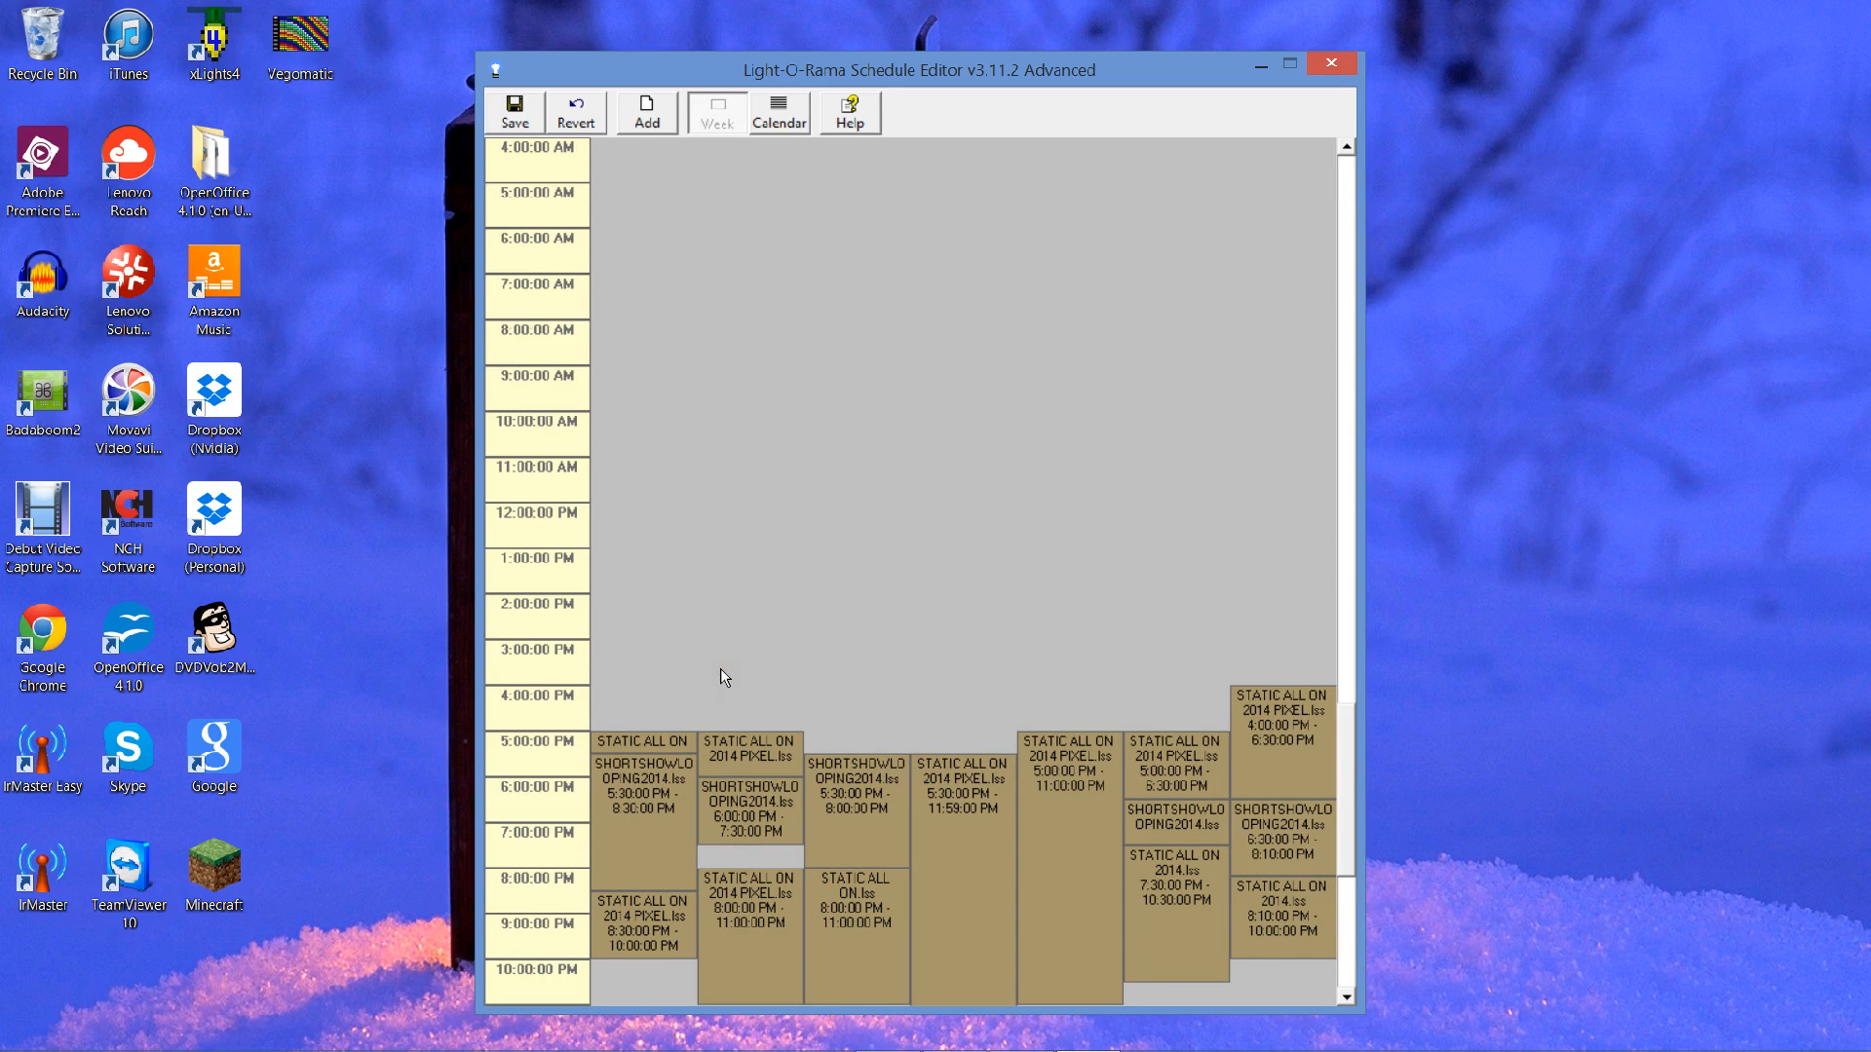
{"action": "left_click", "coordinate": [777, 123]}
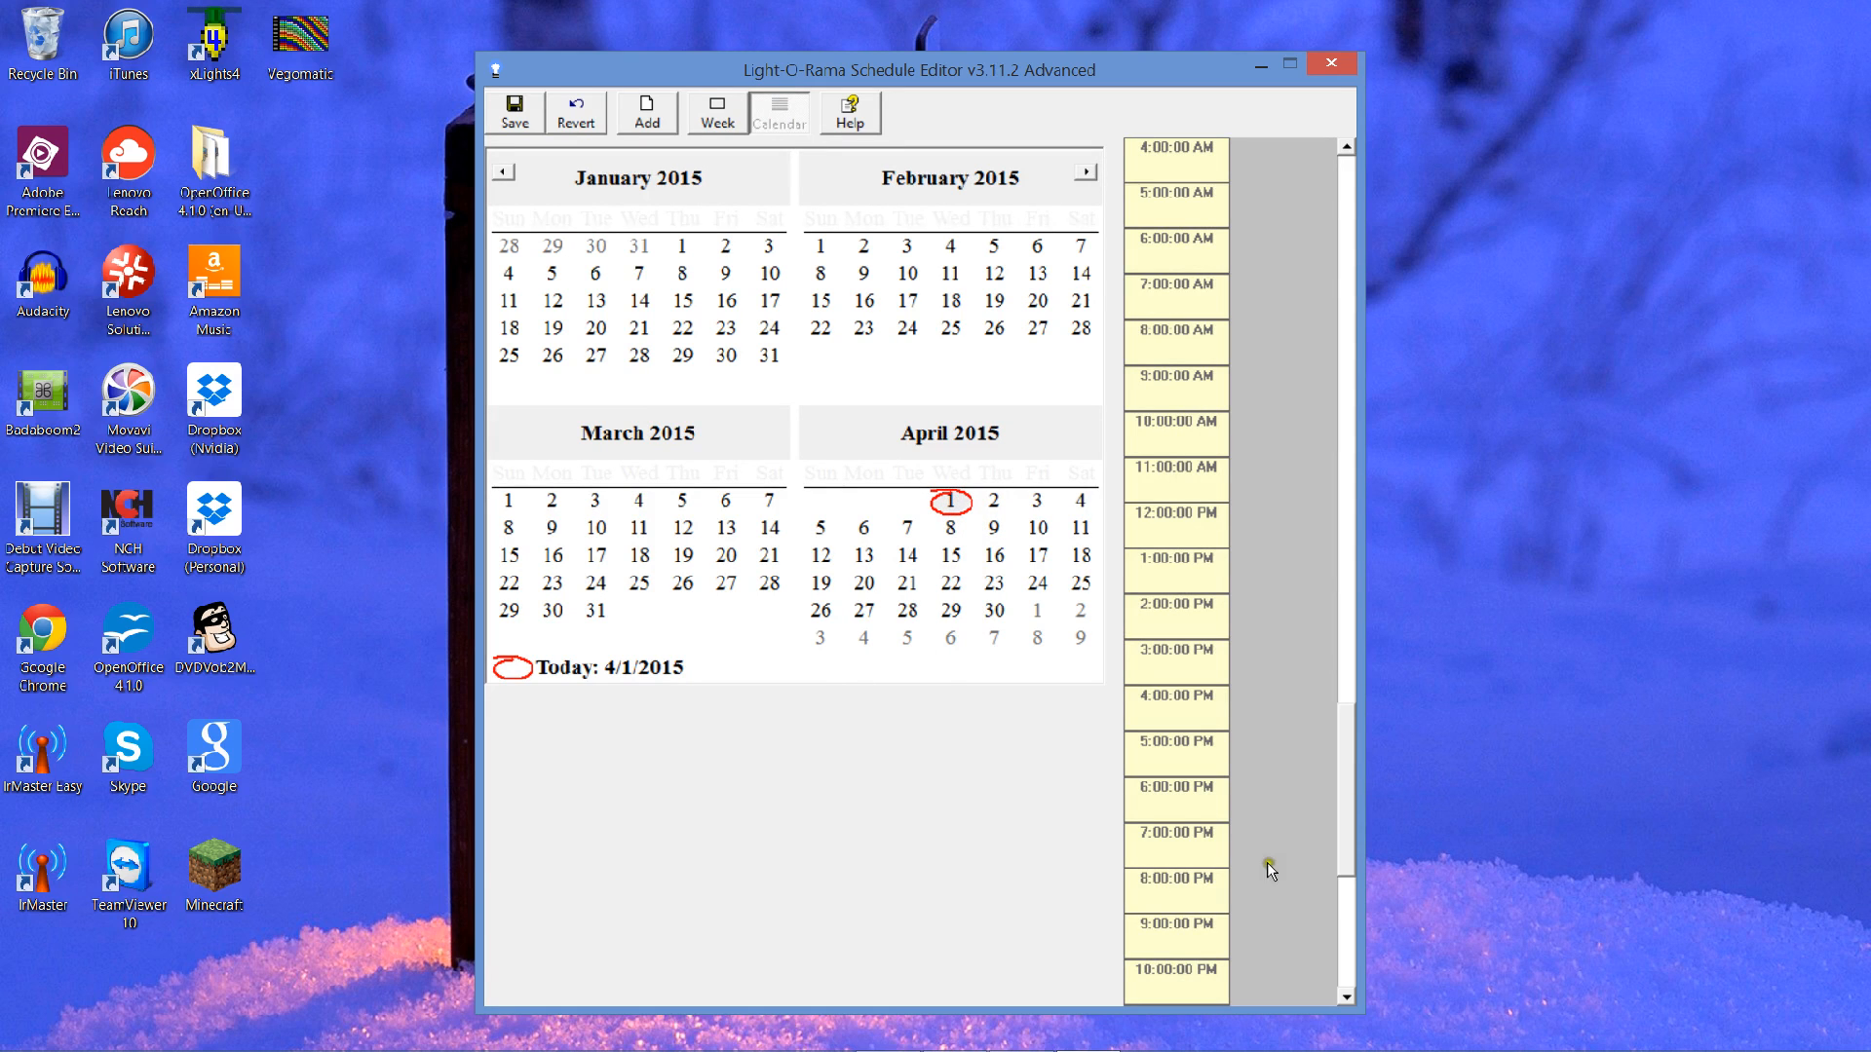
{"action": "right_click", "coordinate": [1246, 745]}
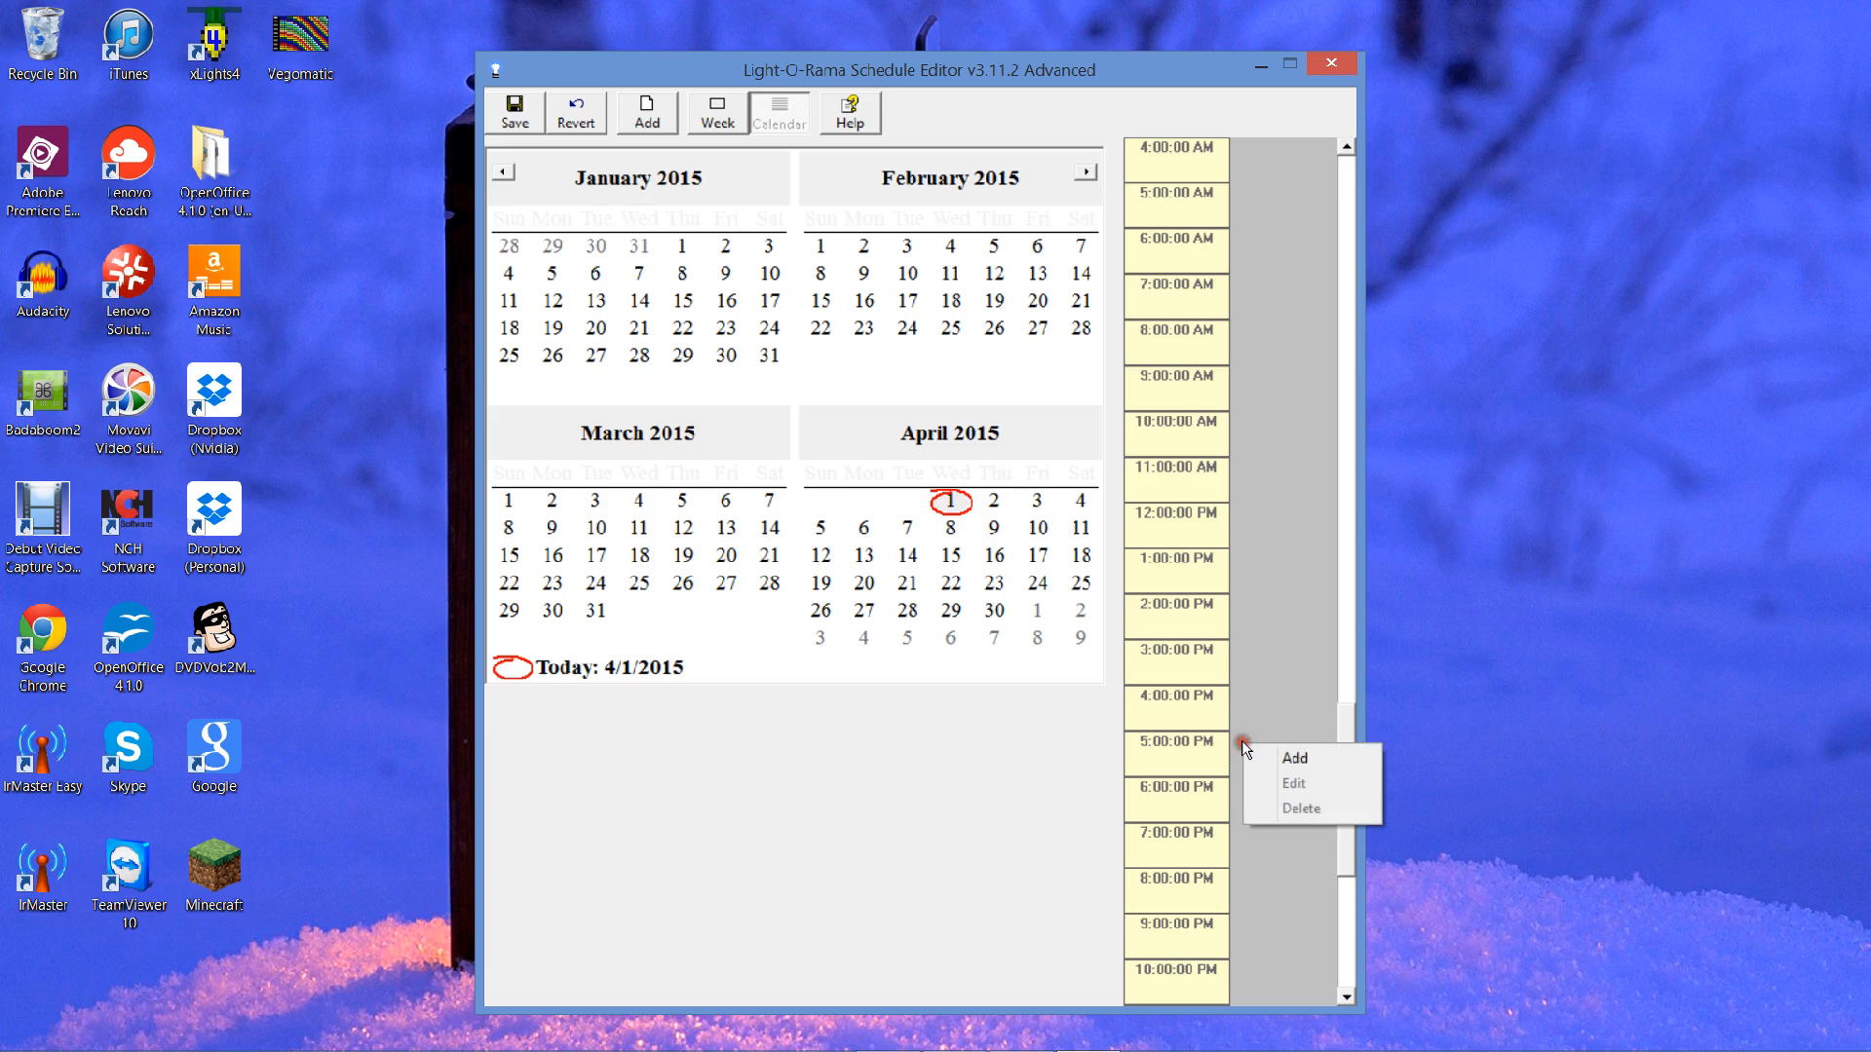
{"action": "left_click", "coordinate": [1282, 754]}
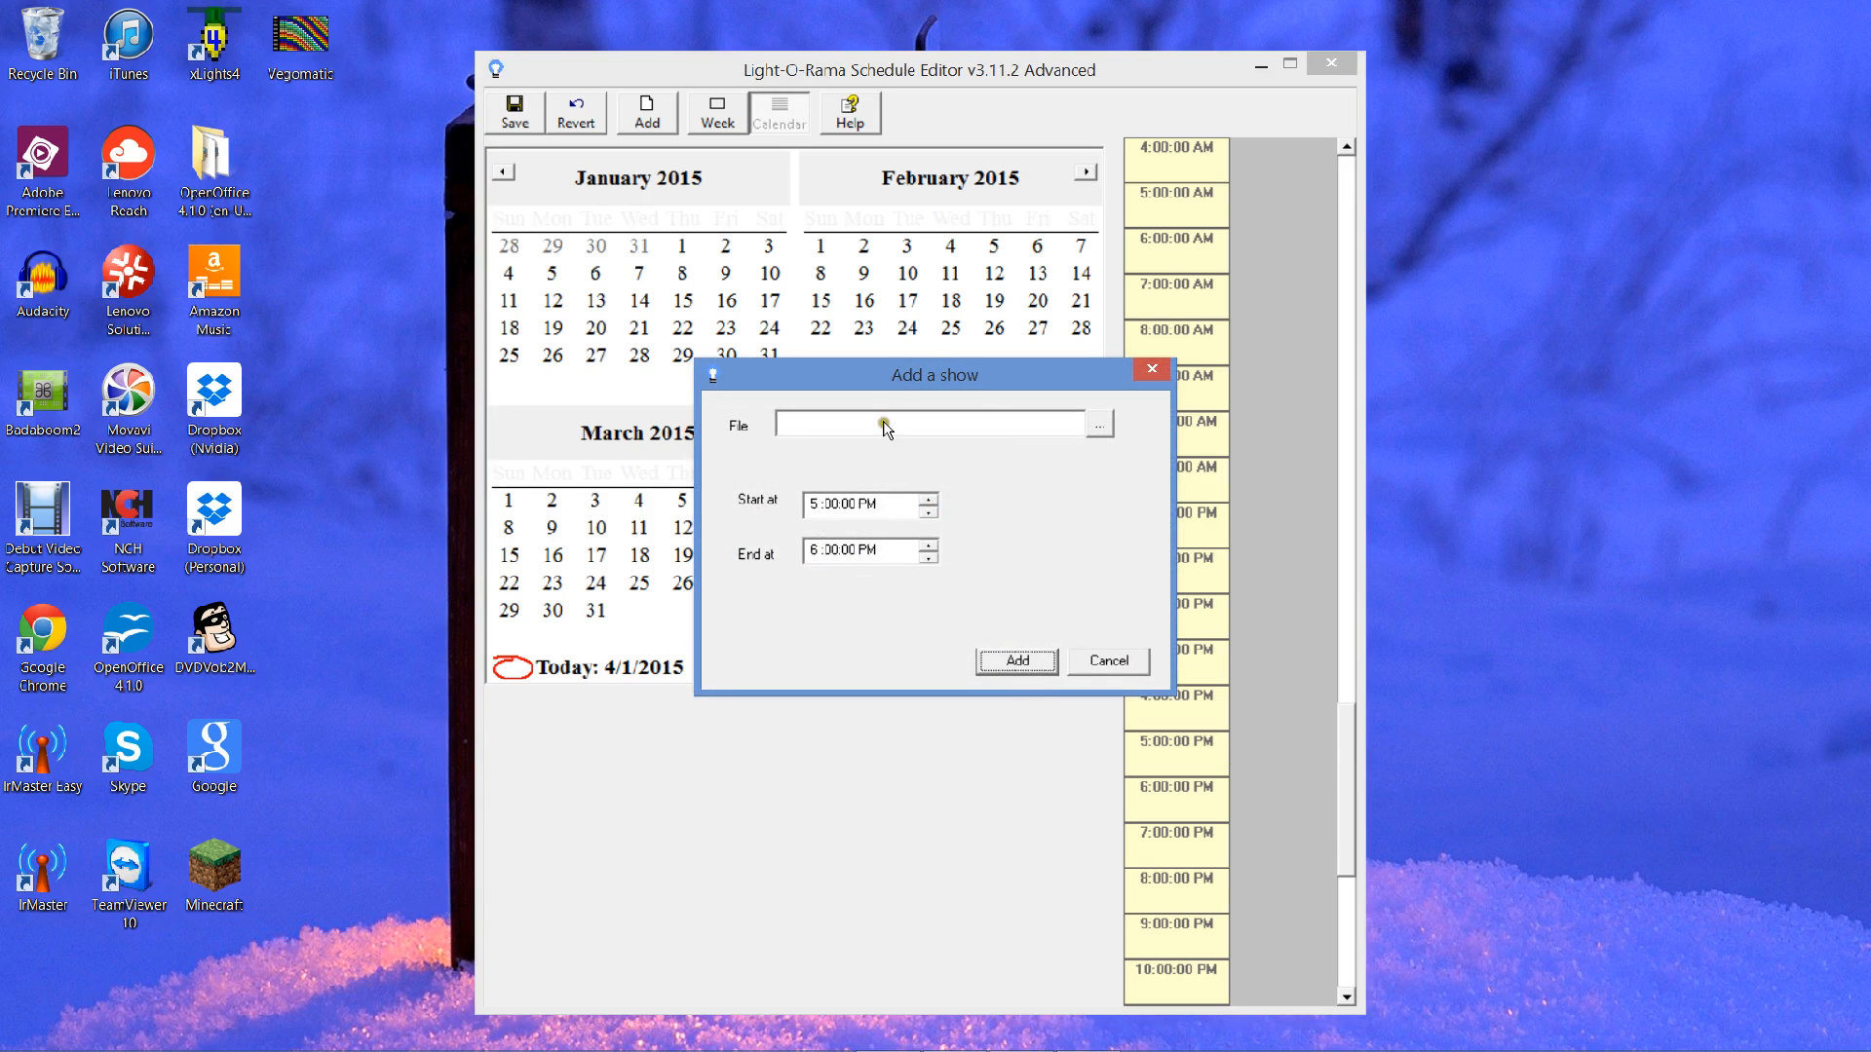
{"action": "left_click", "coordinate": [1100, 424]}
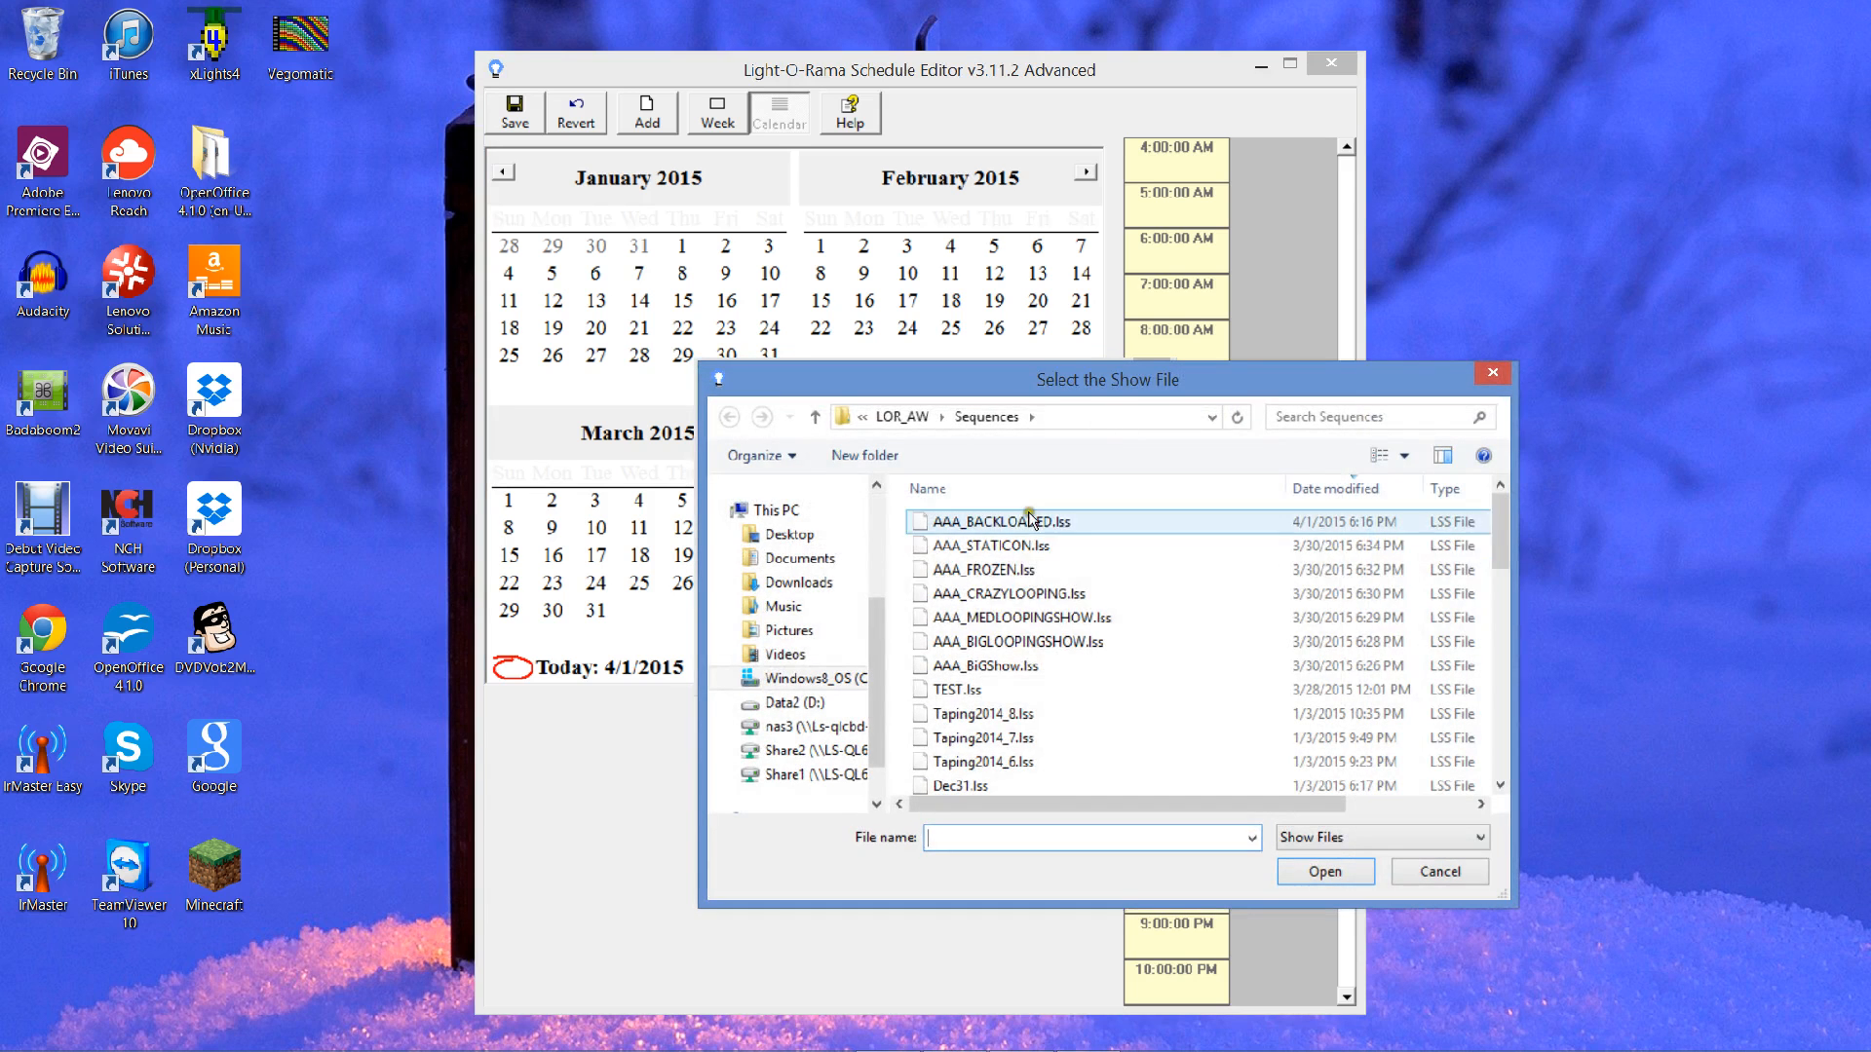
{"action": "left_click", "coordinate": [991, 570]}
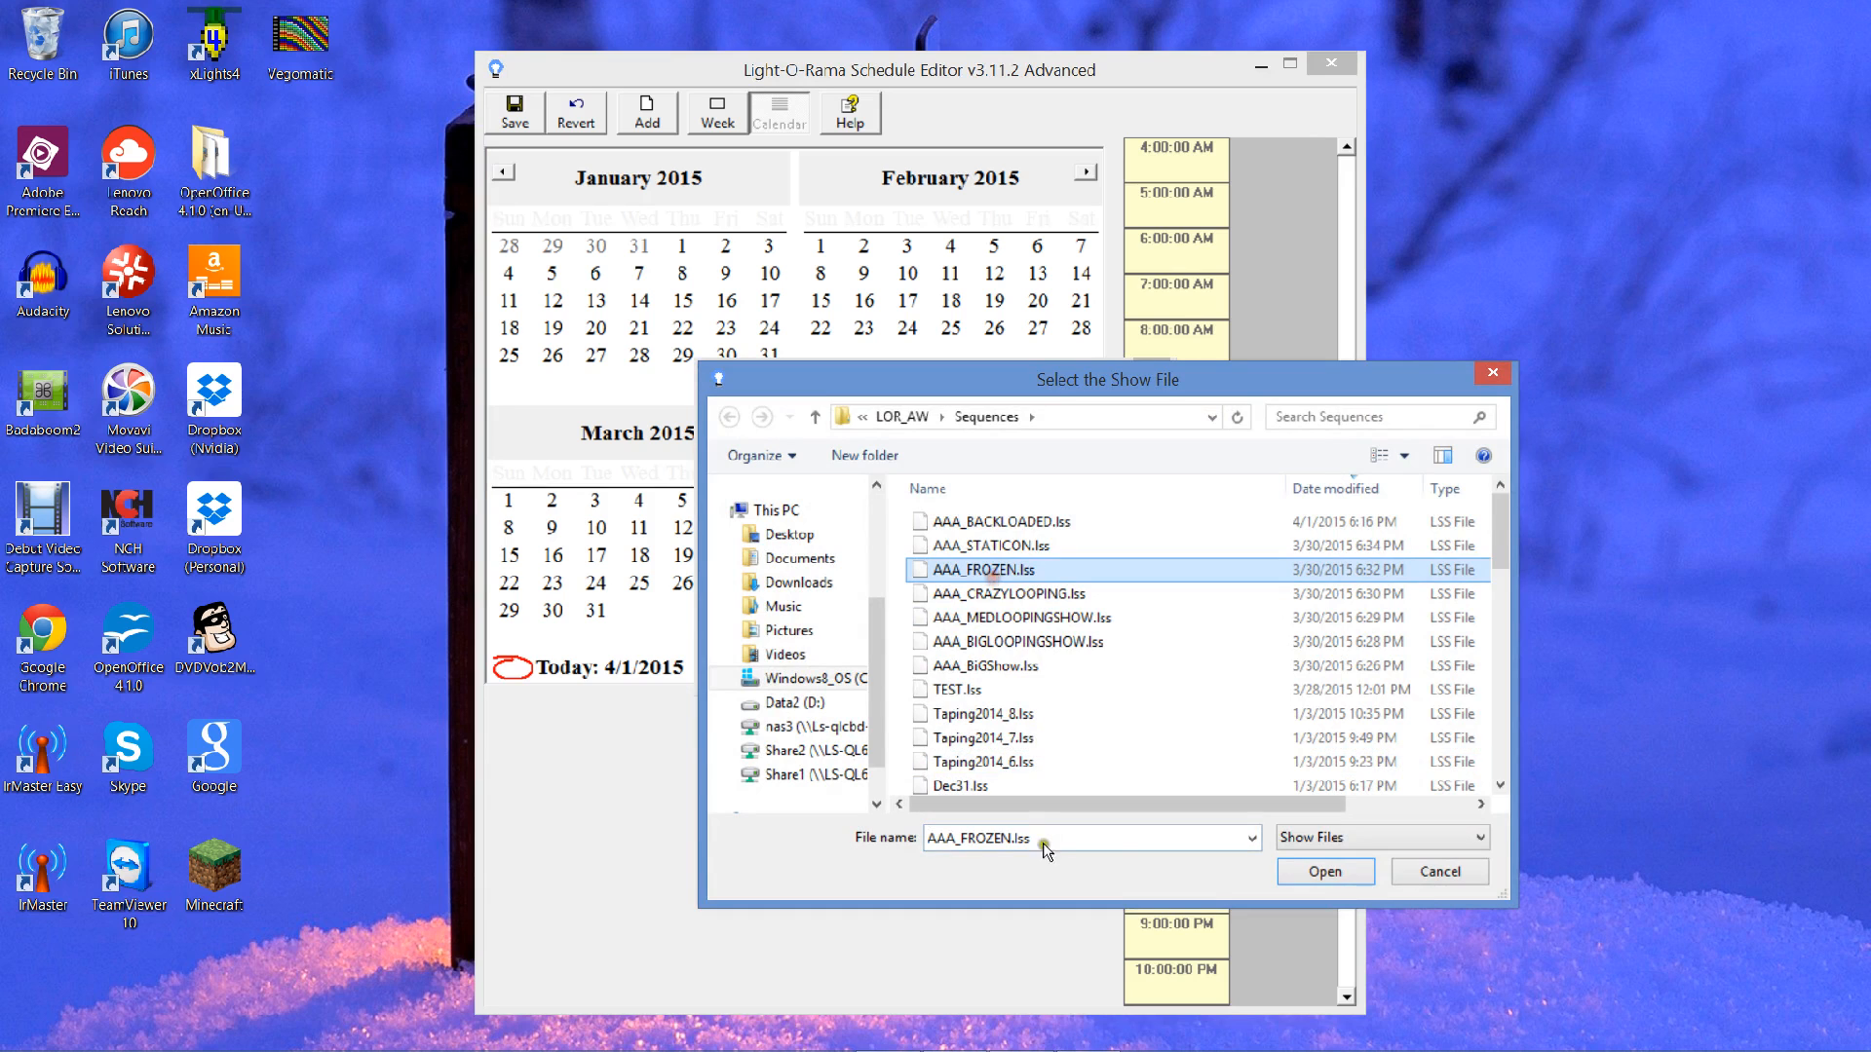
{"action": "left_click", "coordinate": [1324, 871]}
{"action": "left_click", "coordinate": [992, 660]}
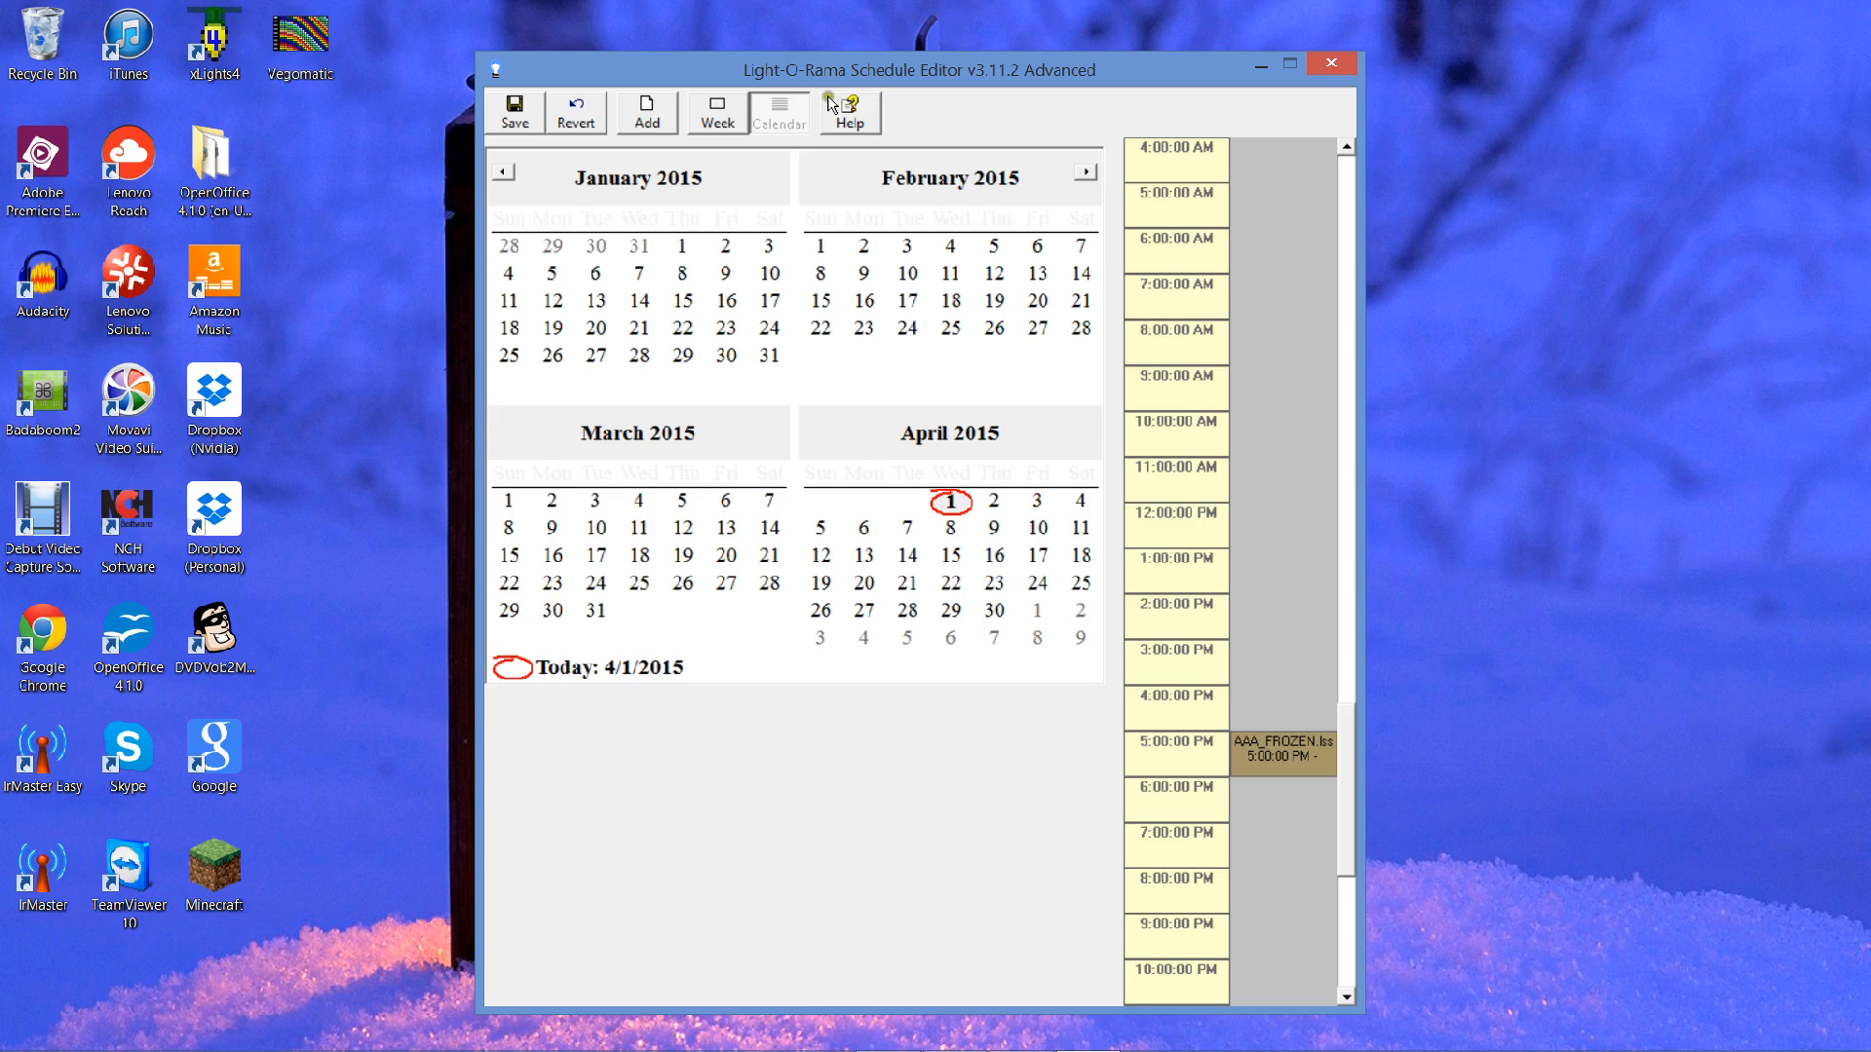
- Compare the weekly schedule with today's calendar schedule by alternating between the two views
{"action": "left_click", "coordinate": [728, 121]}
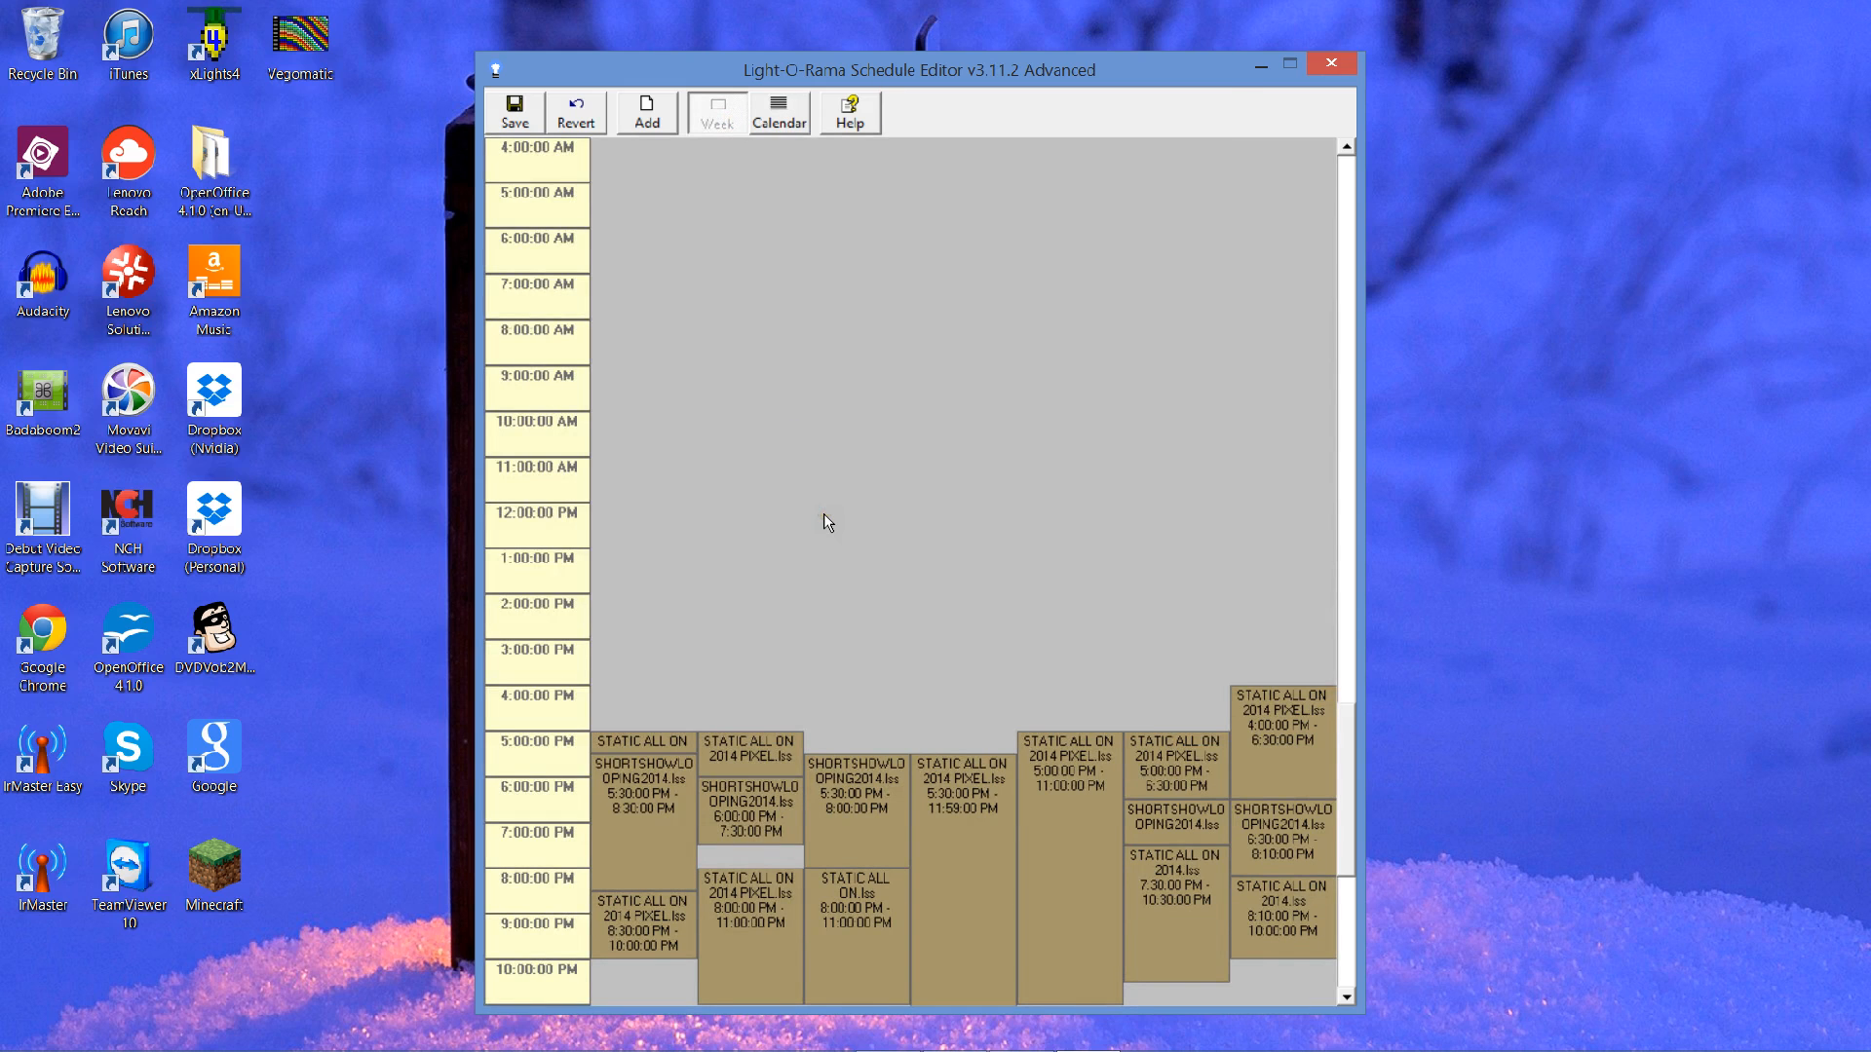
{"action": "left_click", "coordinate": [779, 115]}
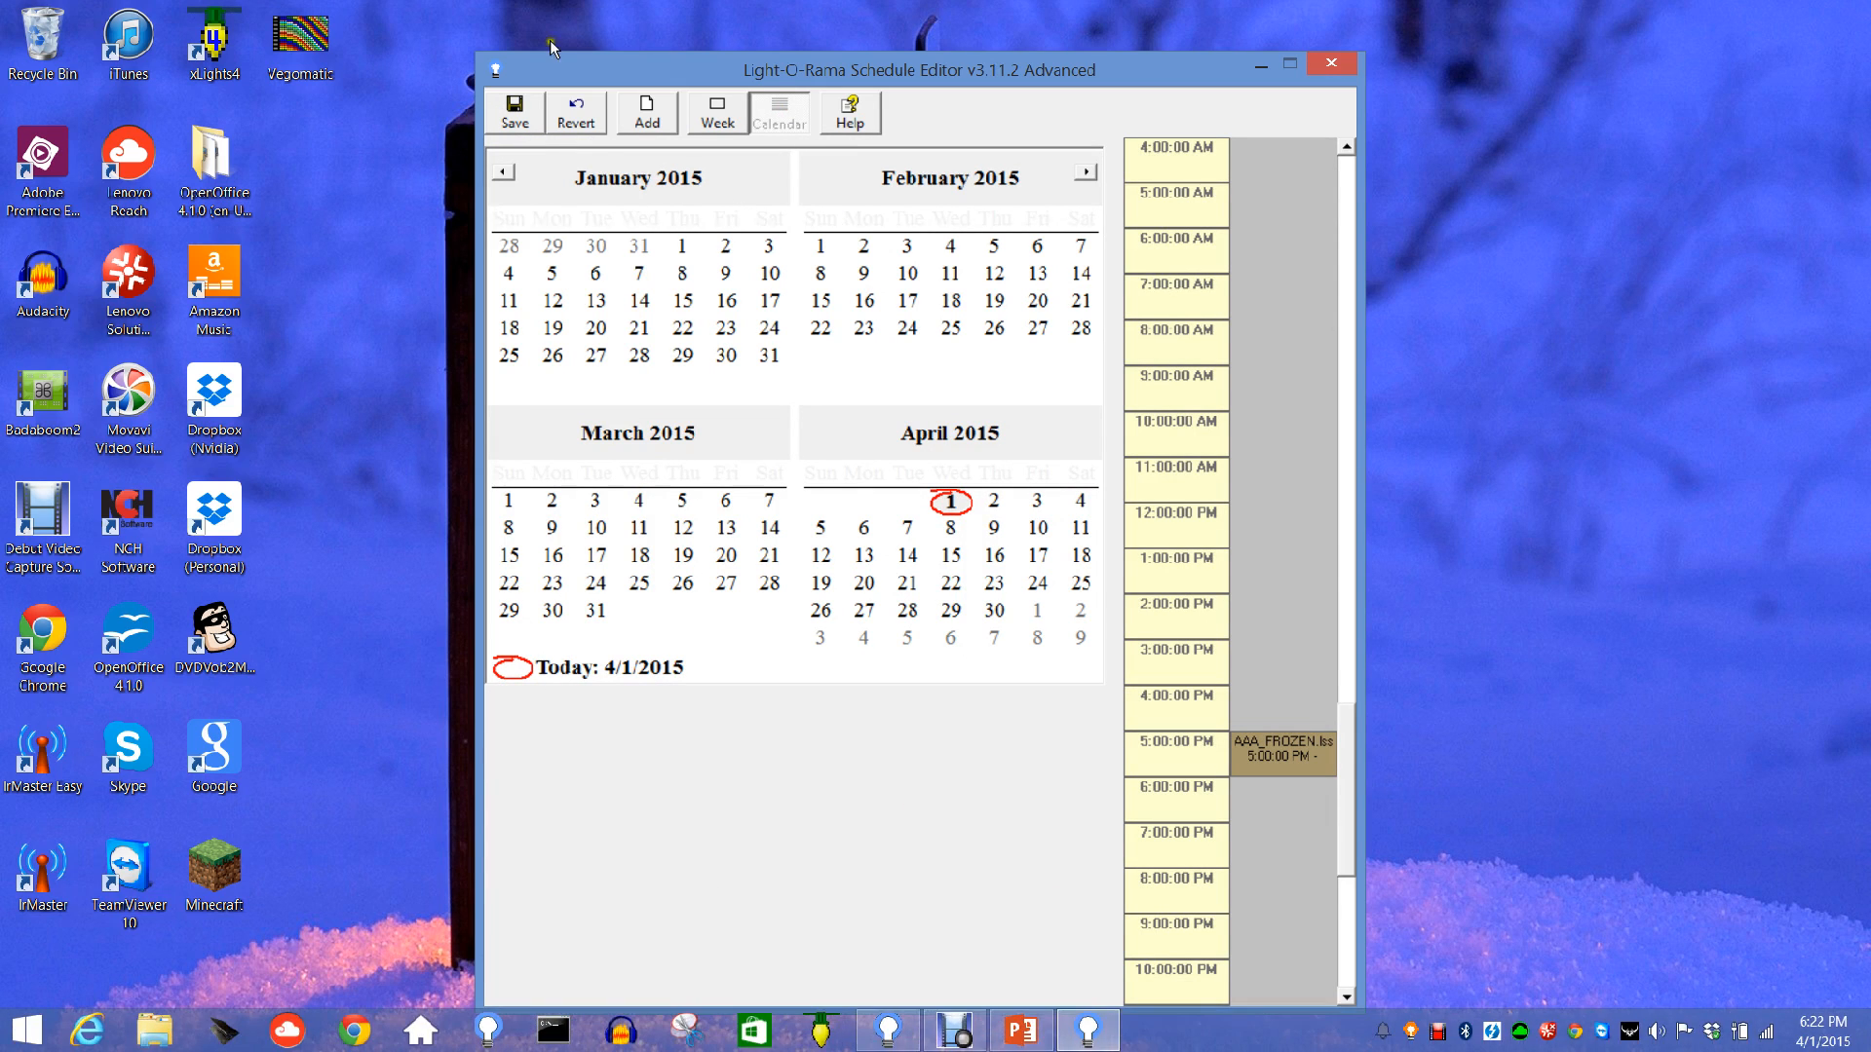
{"action": "left_click", "coordinate": [714, 115]}
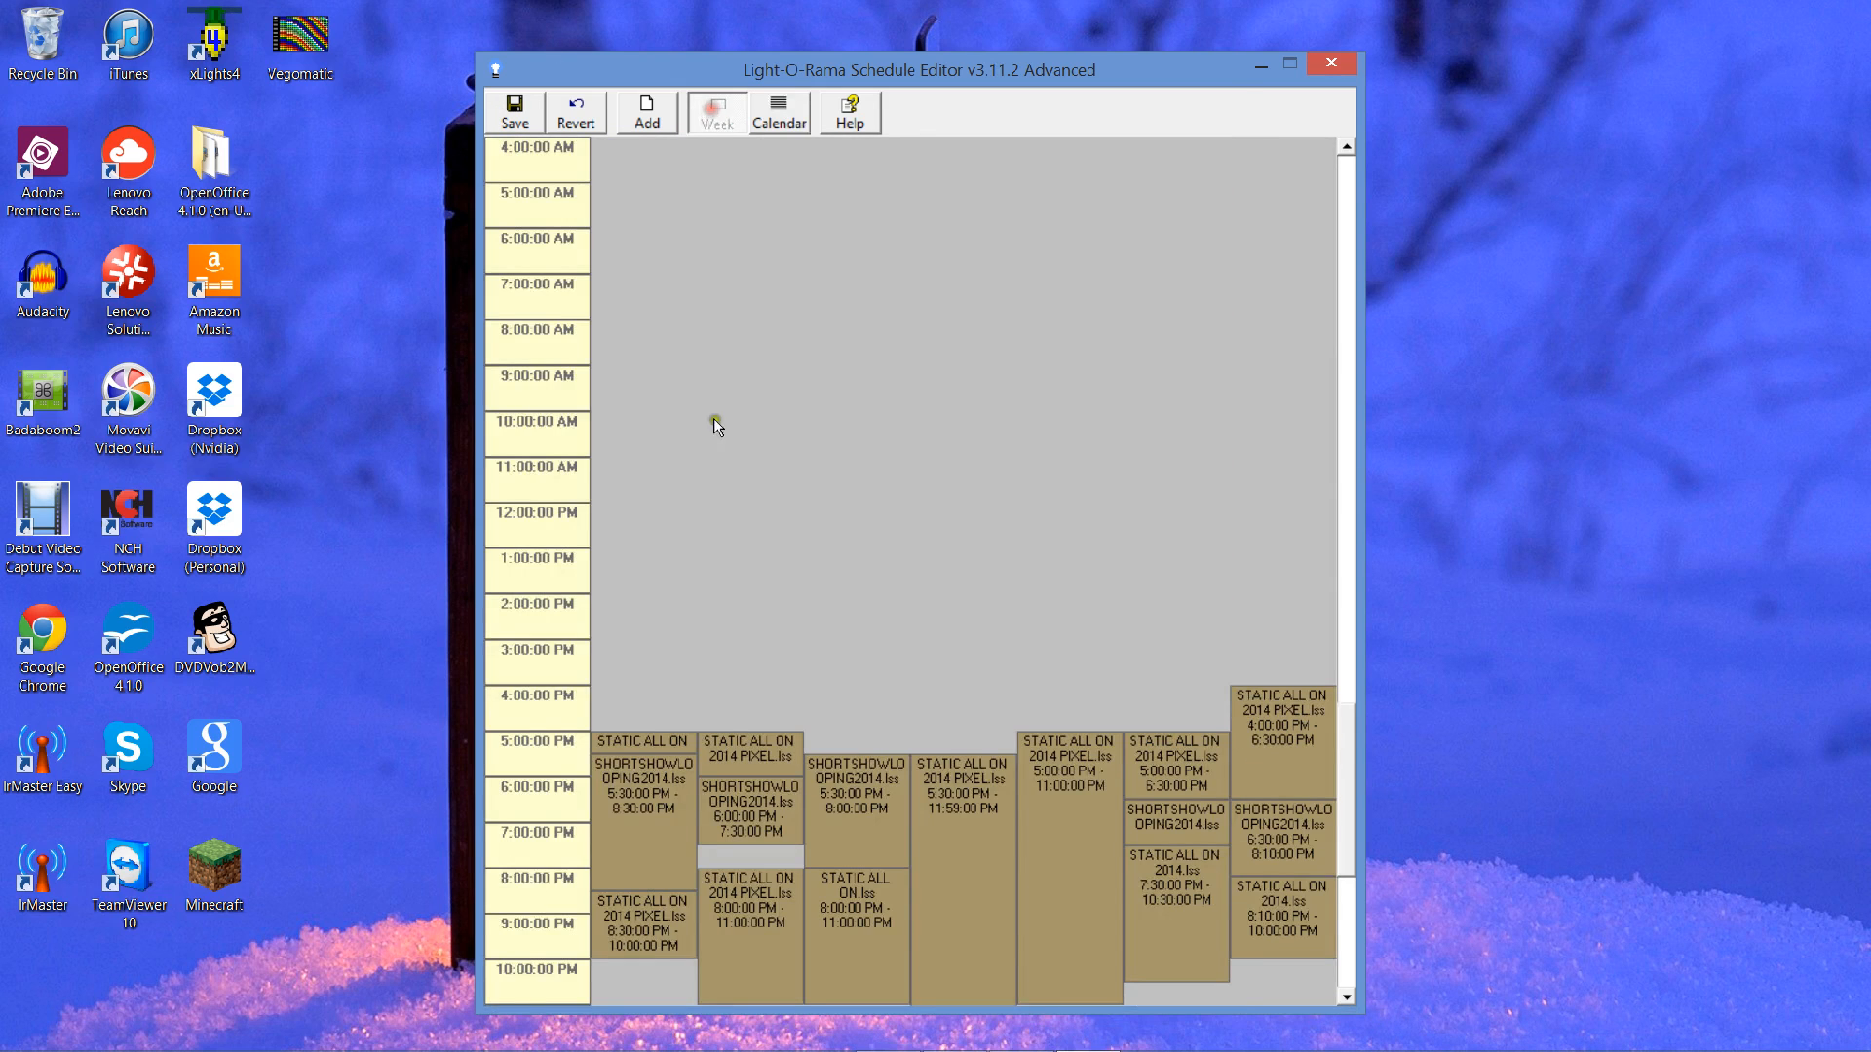
{"action": "left_click", "coordinate": [763, 114]}
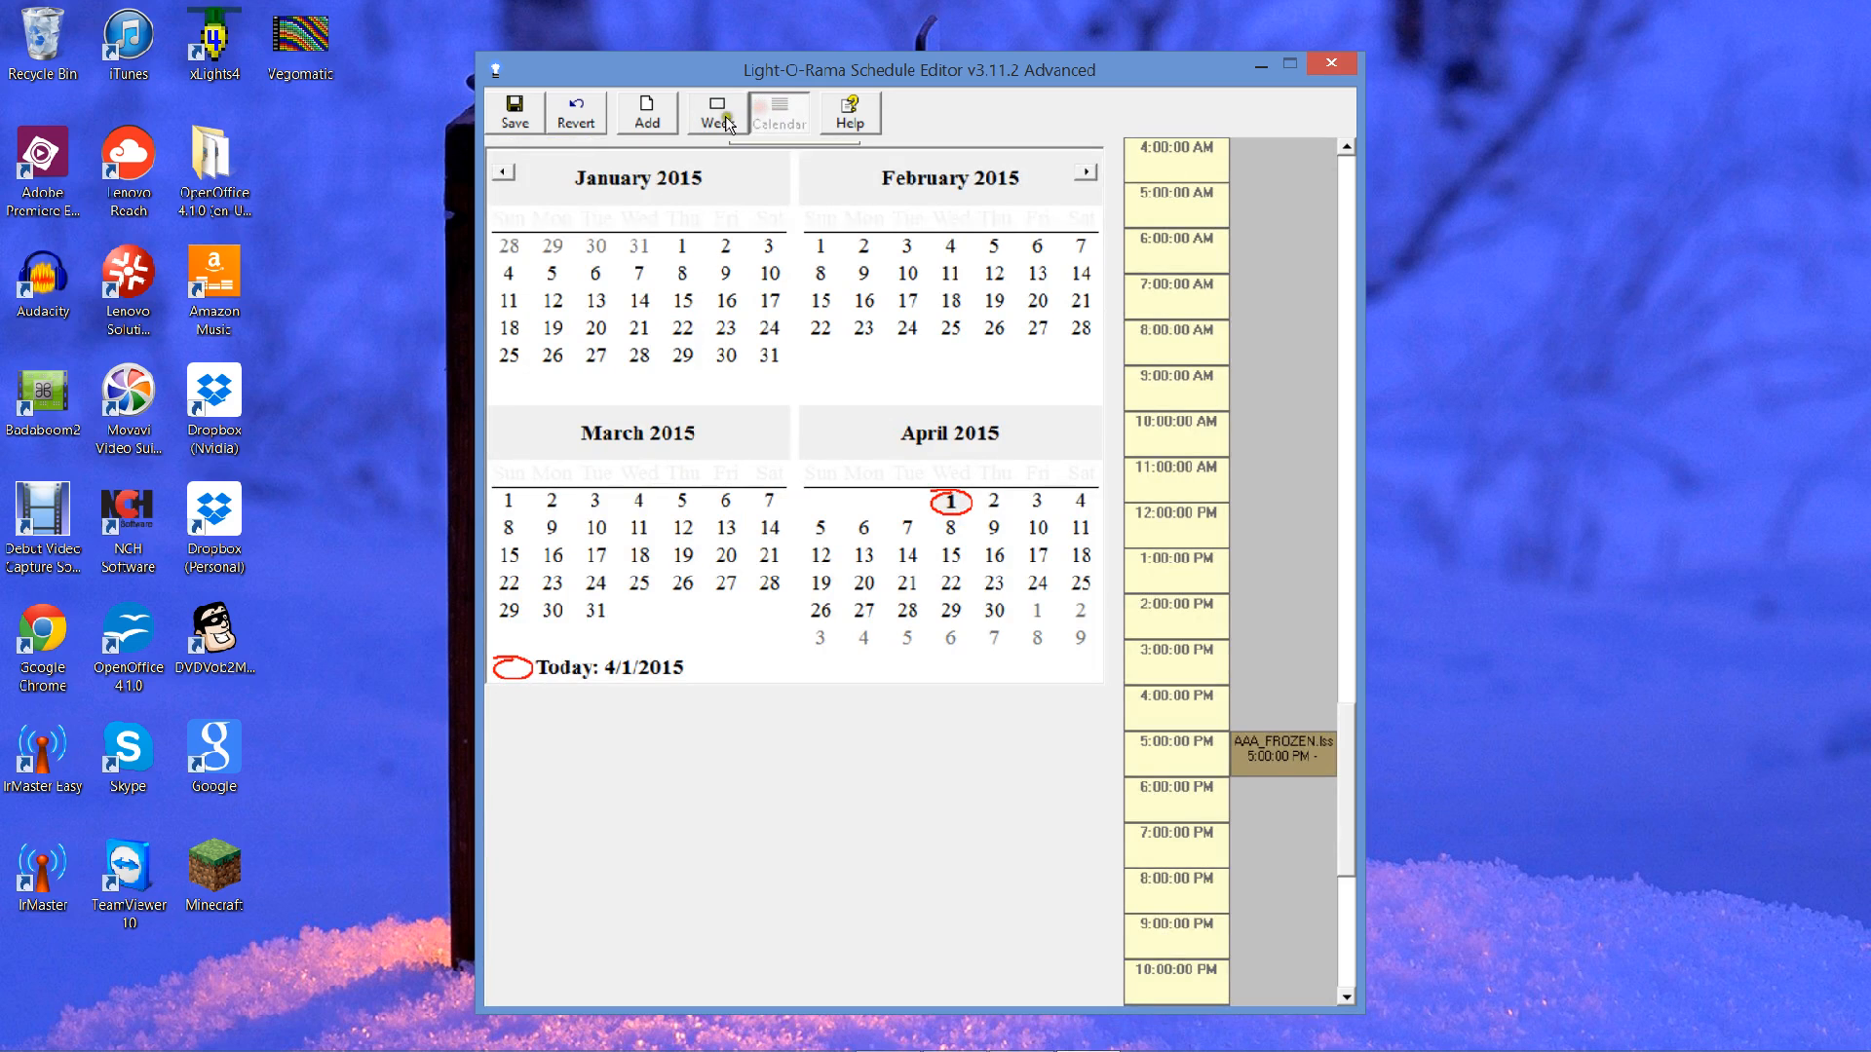
{"action": "left_click", "coordinate": [724, 119]}
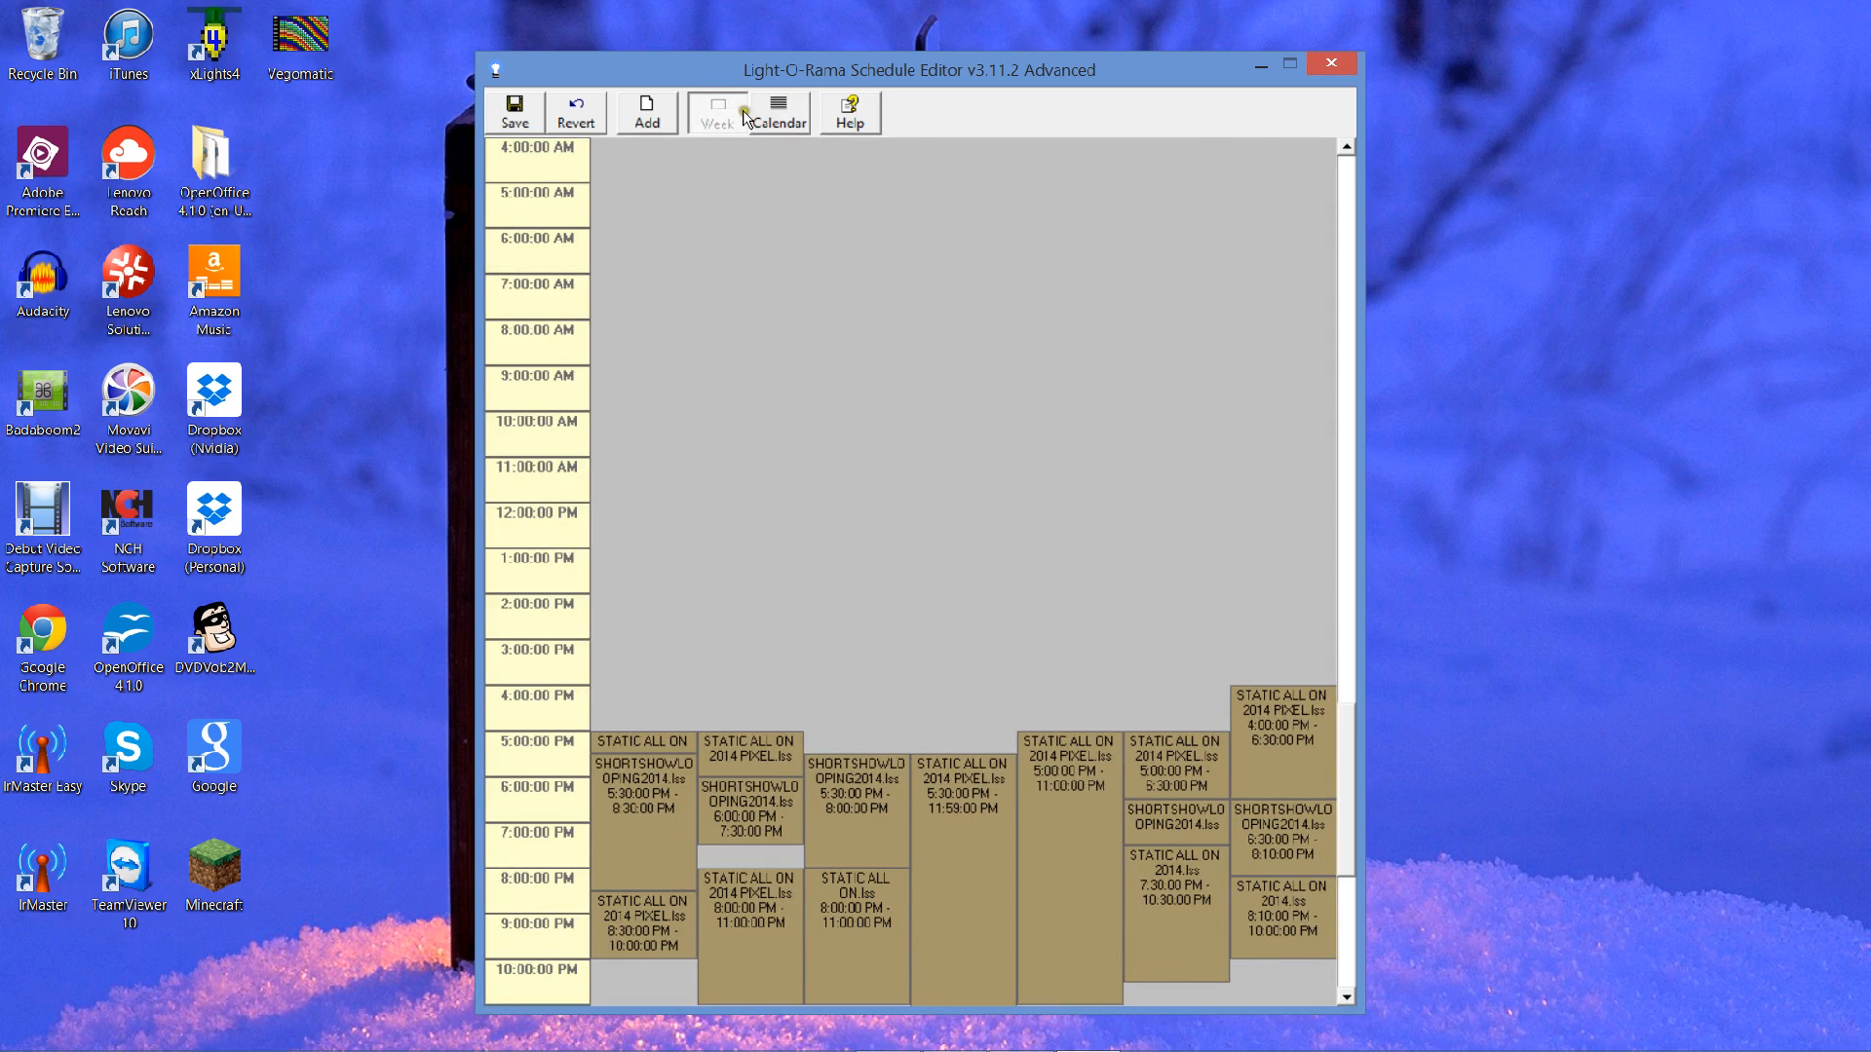
{"action": "left_click", "coordinate": [780, 114]}
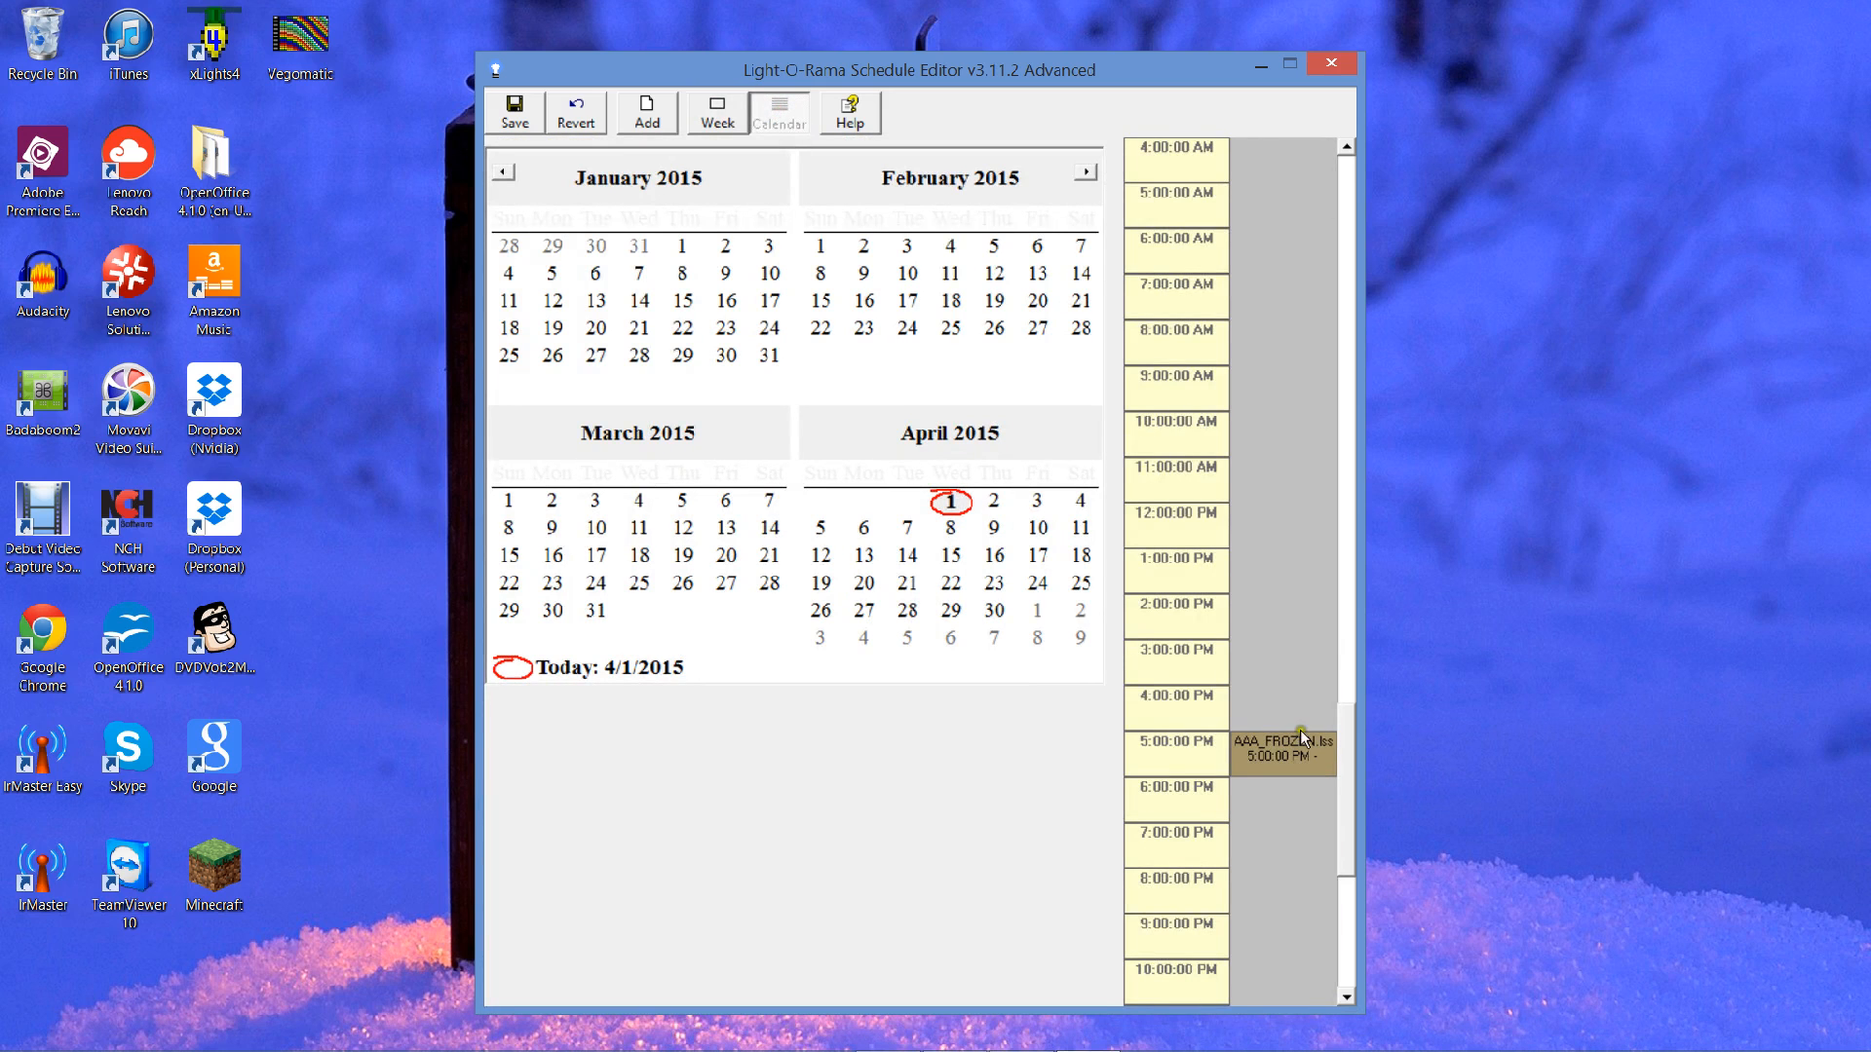
{"action": "left_click", "coordinate": [717, 119]}
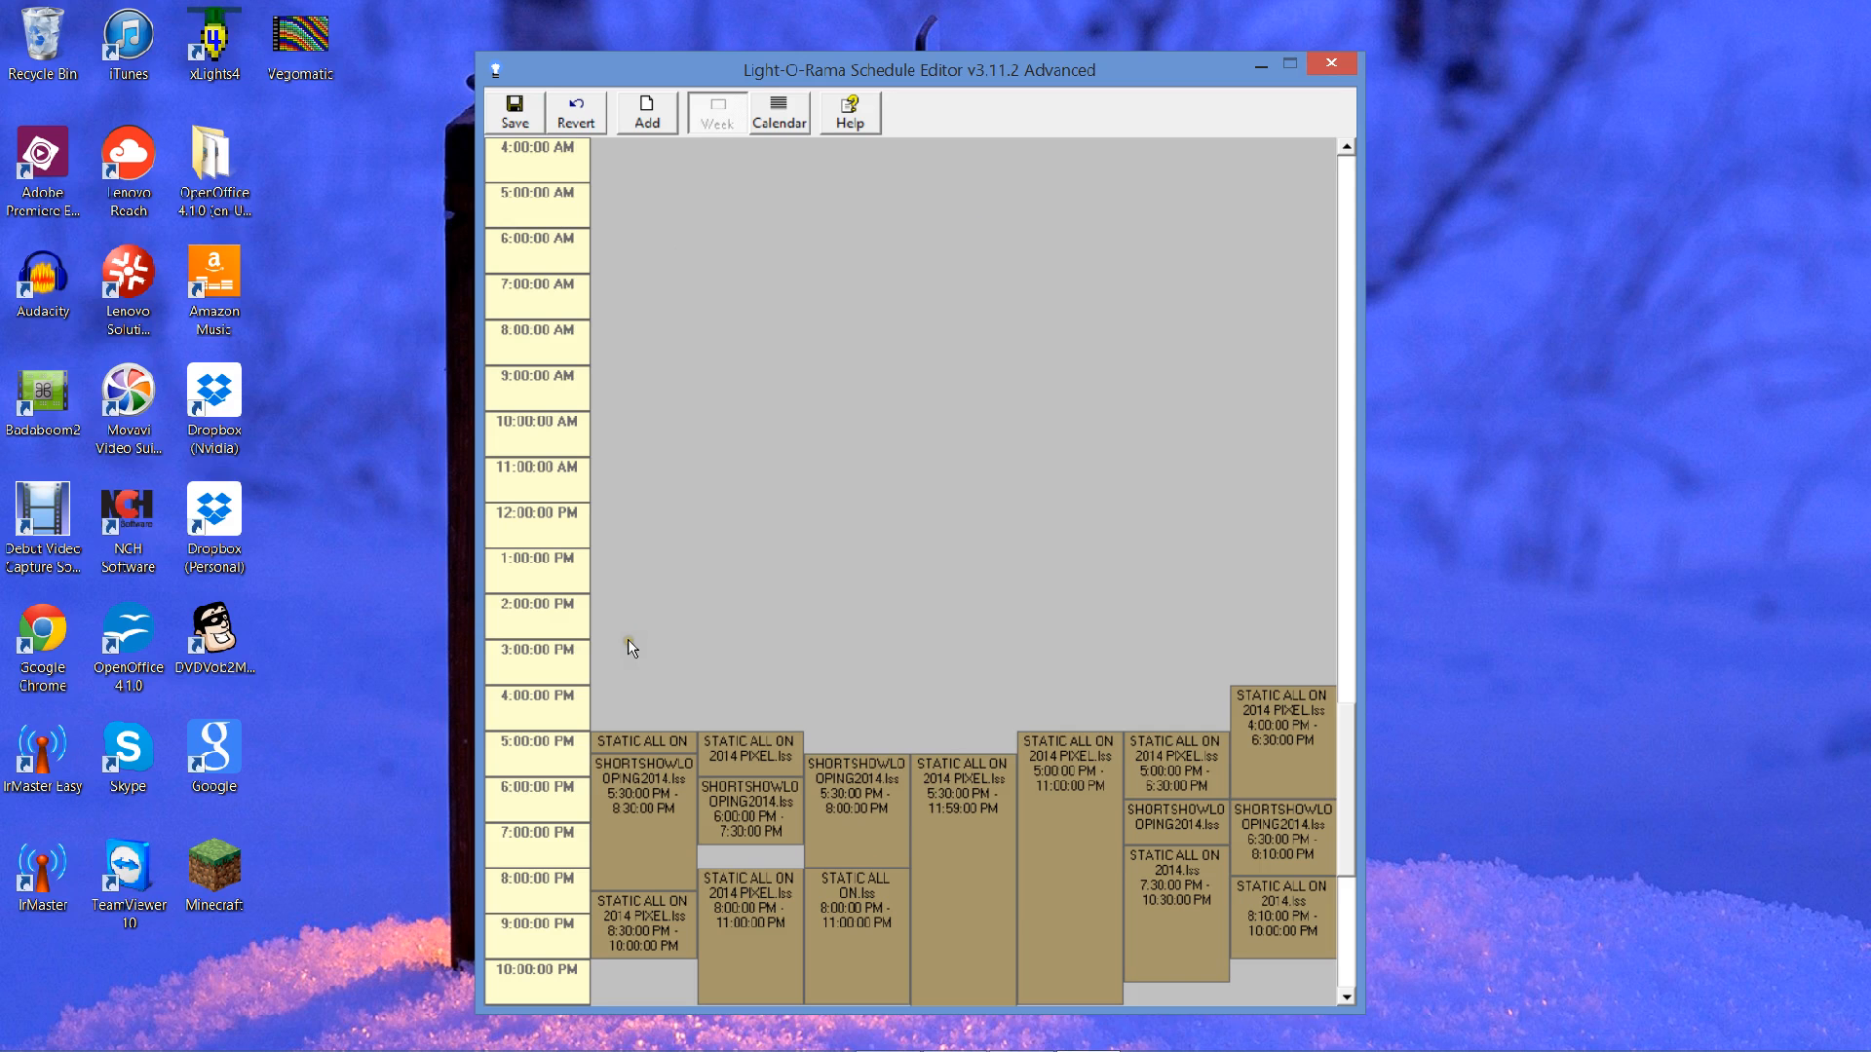
- Move the schedule window aside on the desktop and review the week and calendar schedules again
{"action": "left_click_drag", "start_coordinate": [870, 65], "coordinate": [1151, 59]}
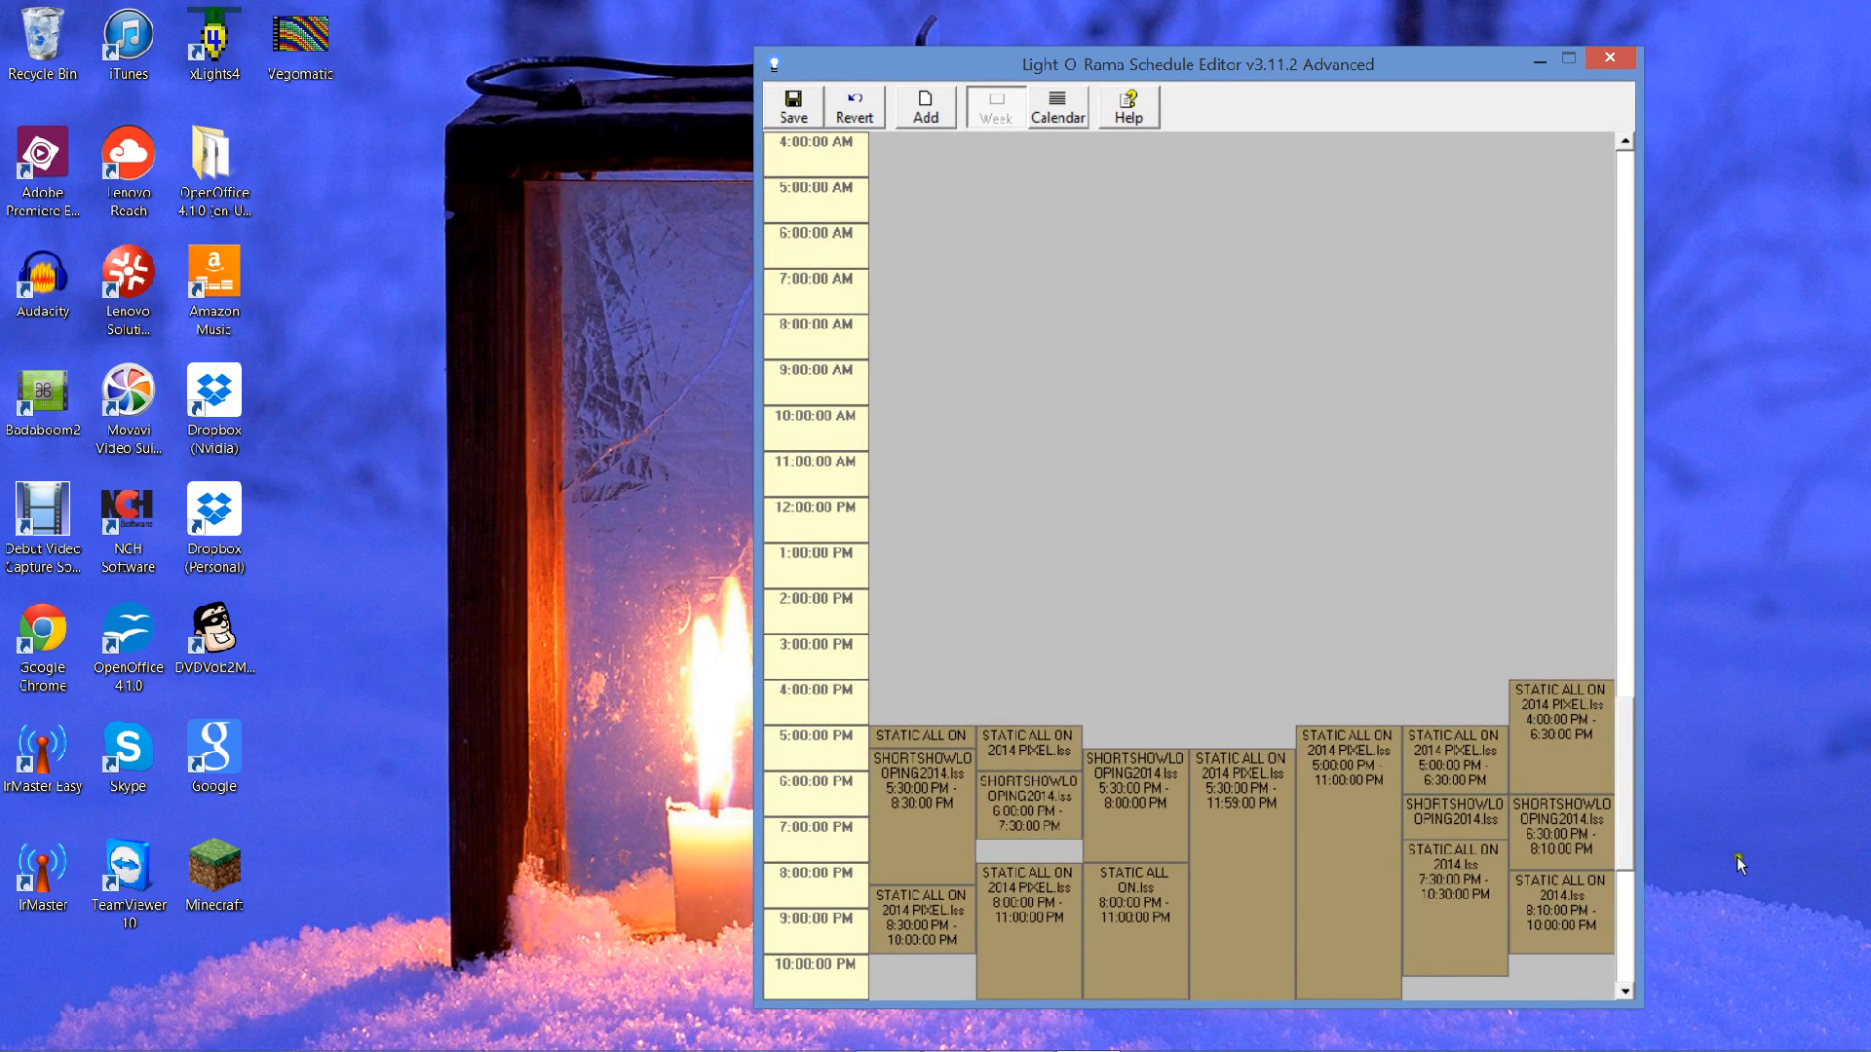
{"action": "mouse_move", "coordinate": [1776, 1048]}
{"action": "left_click", "coordinate": [1052, 108]}
{"action": "left_click", "coordinate": [998, 108]}
{"action": "left_click", "coordinate": [1055, 107]}
{"action": "left_click", "coordinate": [996, 115]}
{"action": "left_click", "coordinate": [1058, 107]}
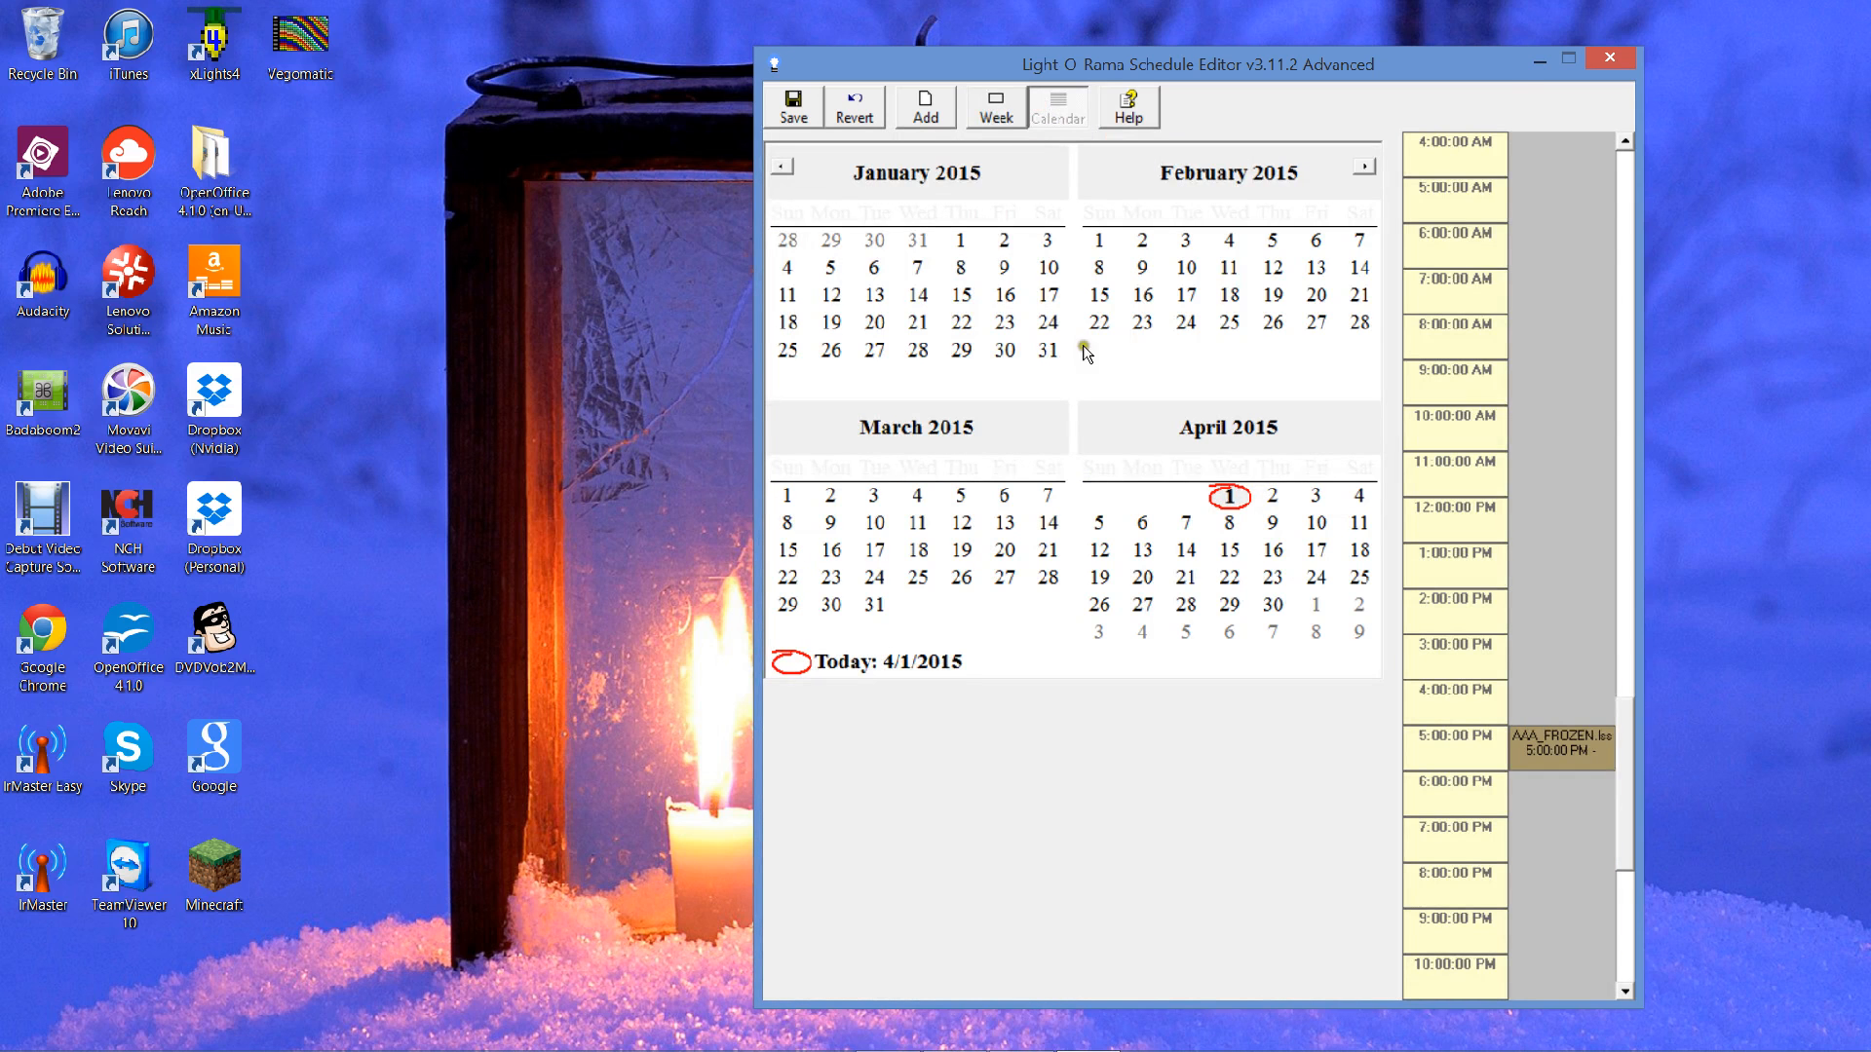
{"action": "left_click", "coordinate": [994, 115]}
{"action": "left_click", "coordinate": [1058, 113]}
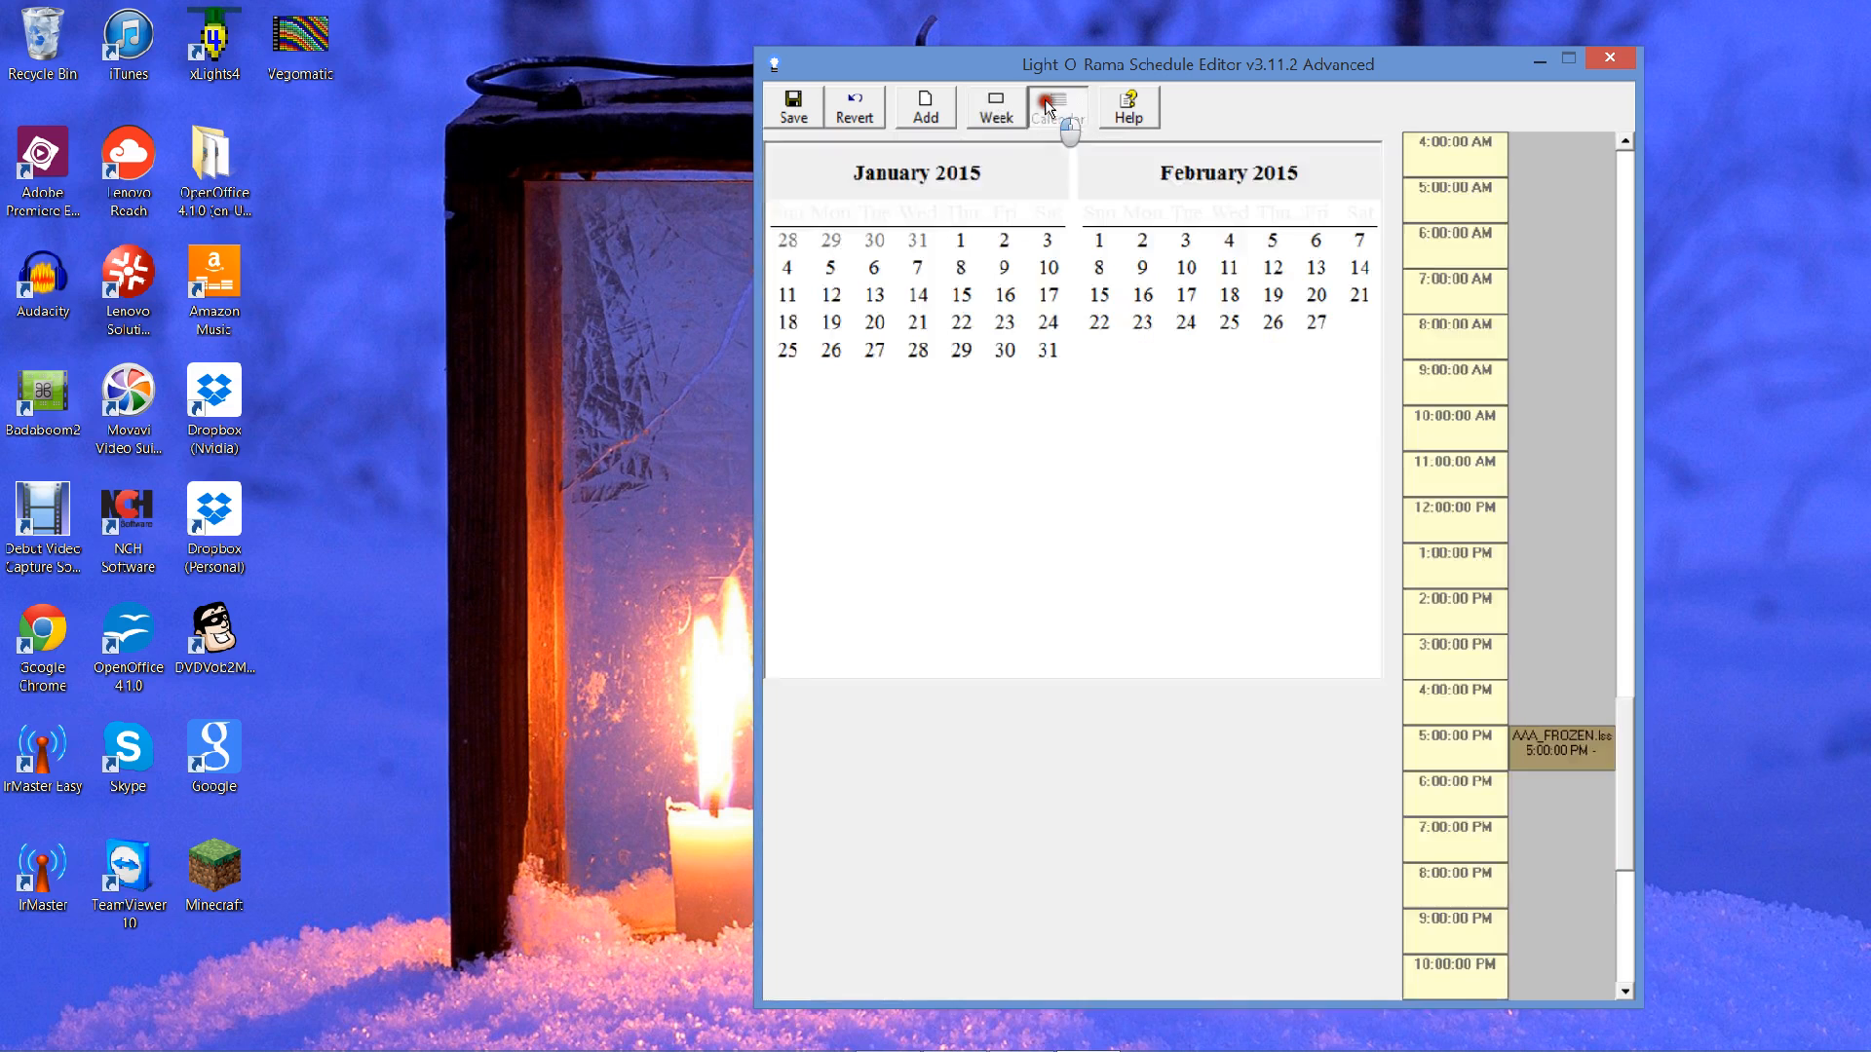
- Start a new show entry in the weekly schedule and choose AAA_STATICON.lss as its show file
{"action": "left_click", "coordinate": [1003, 115]}
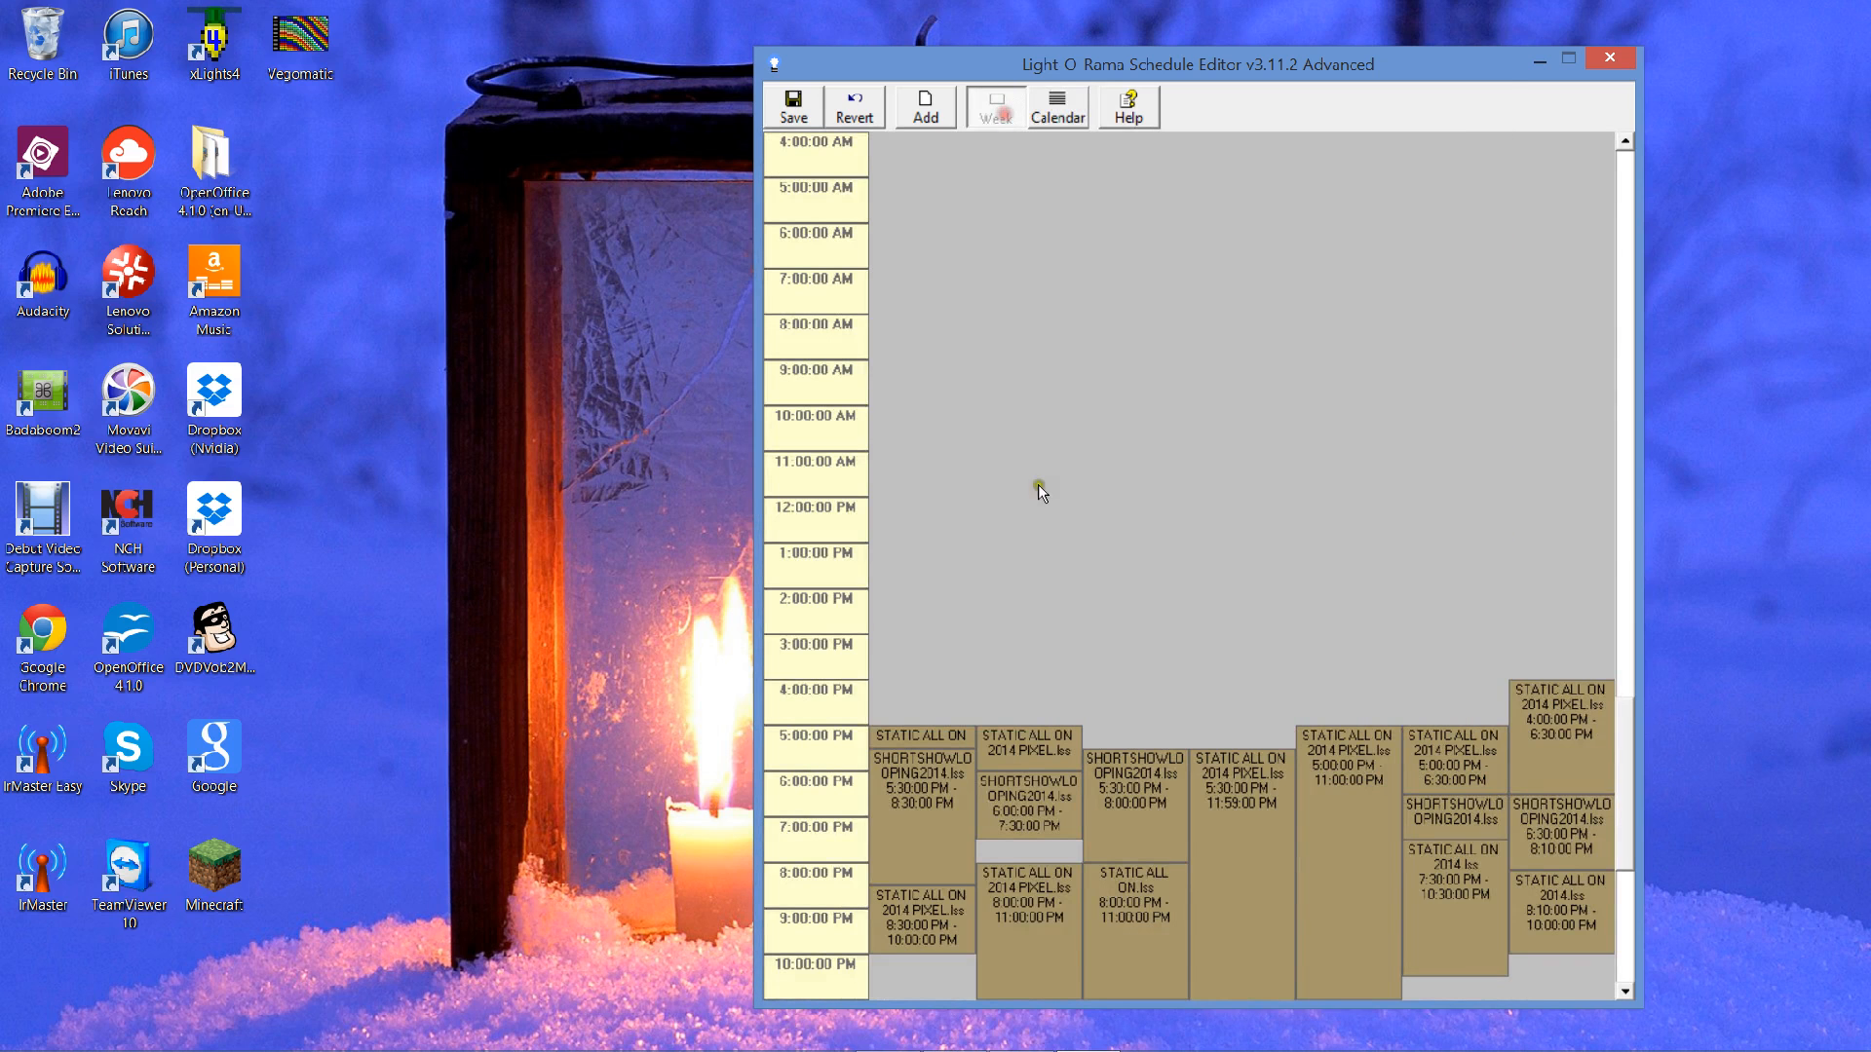
{"action": "right_click", "coordinate": [1046, 309]}
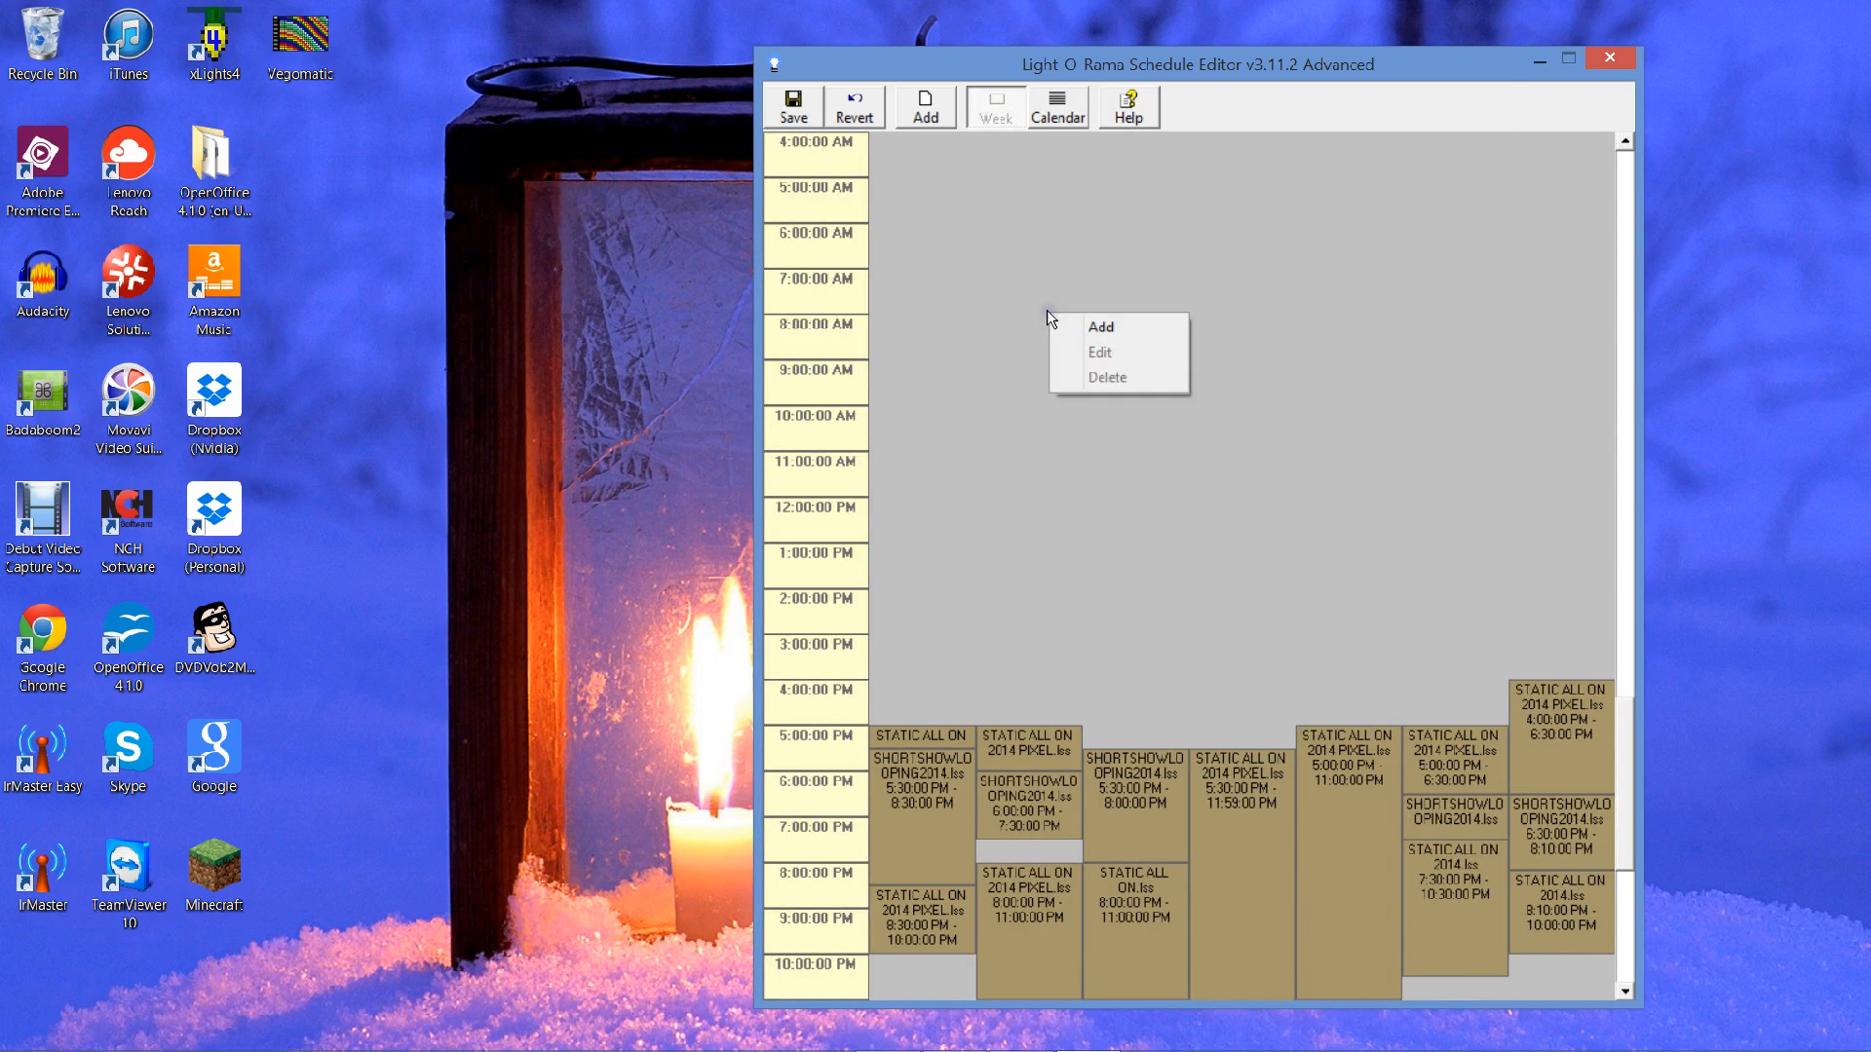
{"action": "left_click", "coordinate": [1104, 331]}
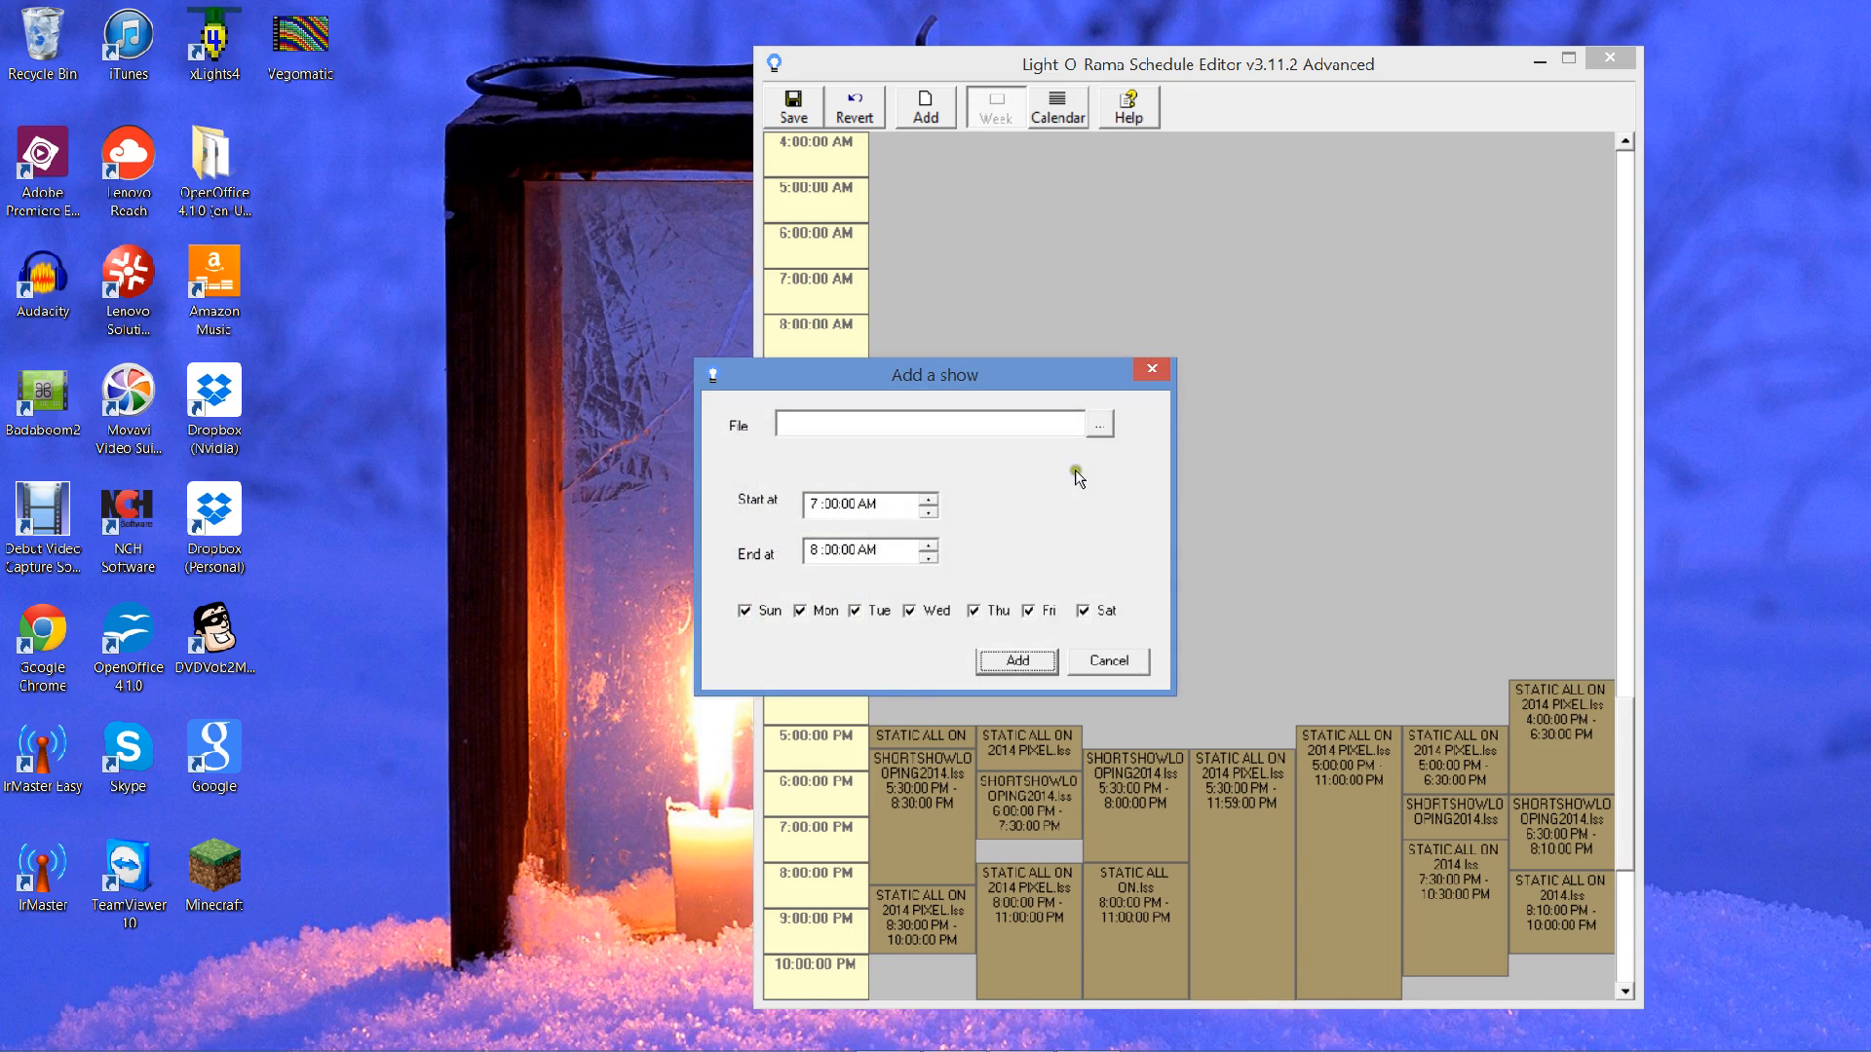
{"action": "left_click", "coordinate": [1099, 423]}
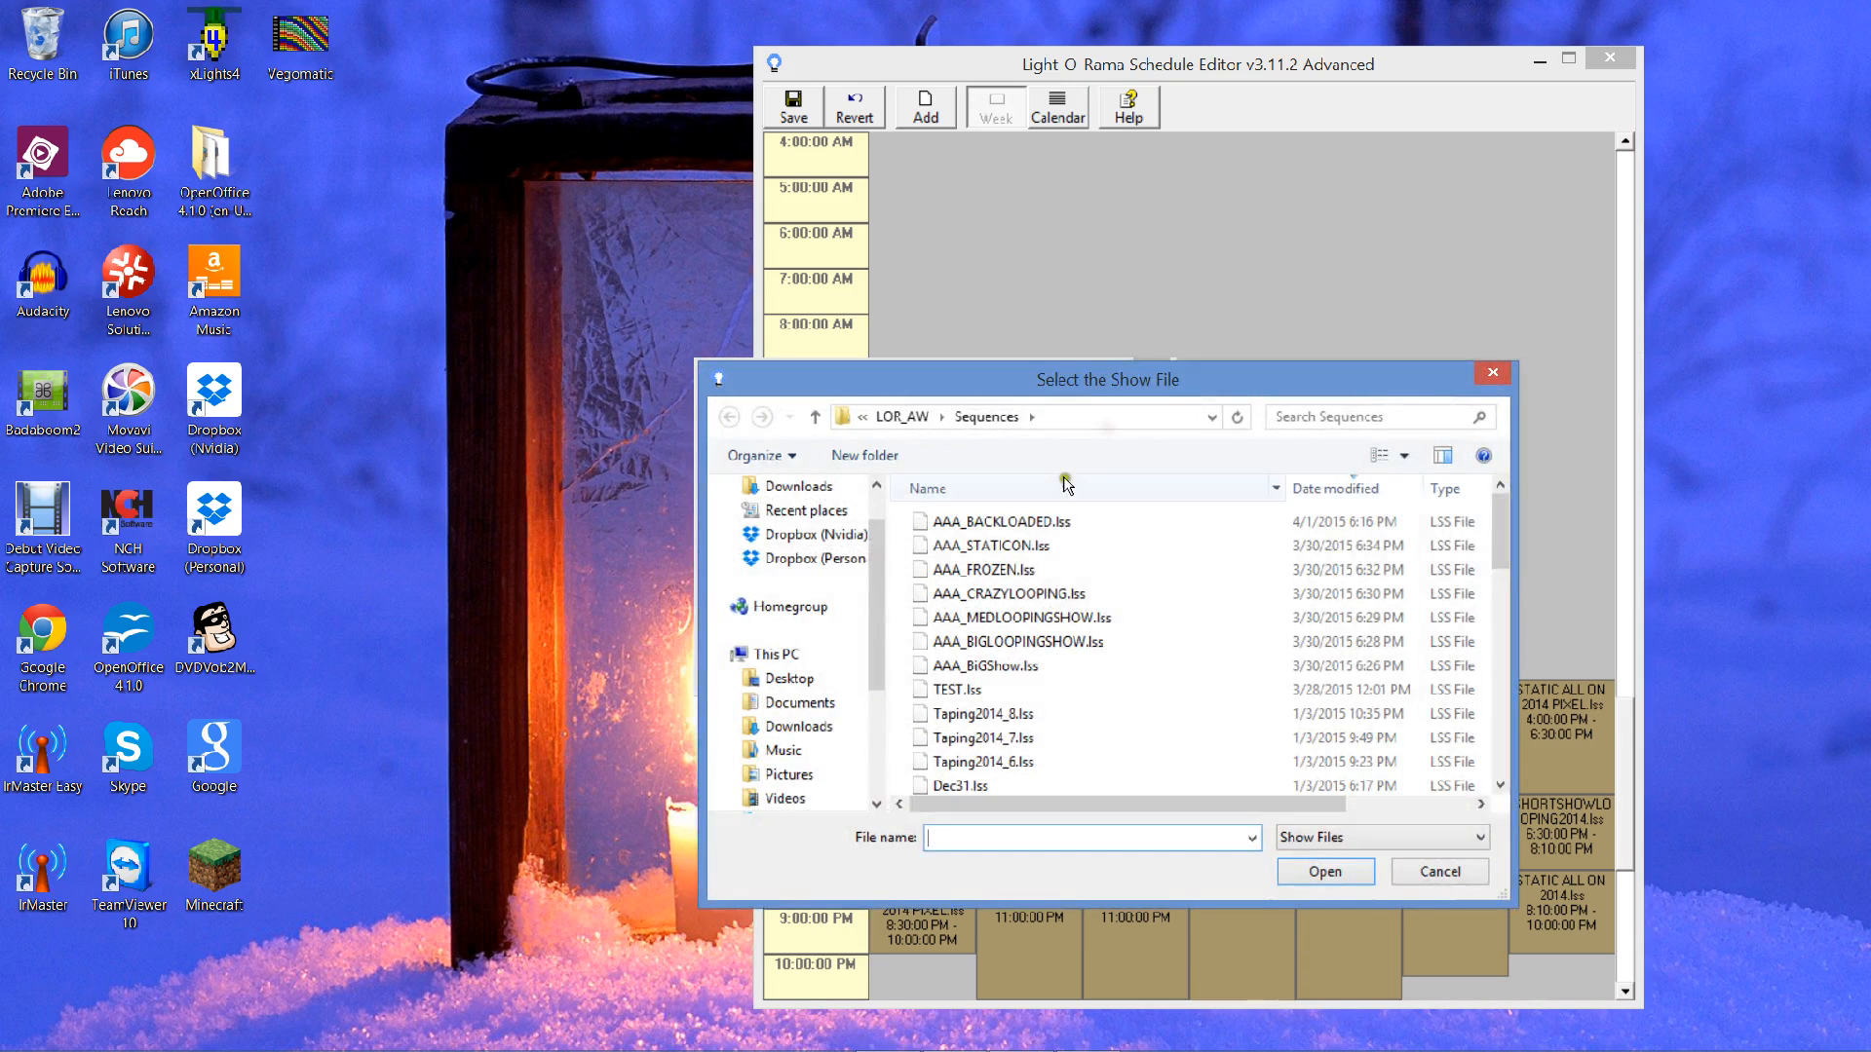
{"action": "left_click", "coordinate": [993, 546]}
{"action": "left_click", "coordinate": [1326, 870]}
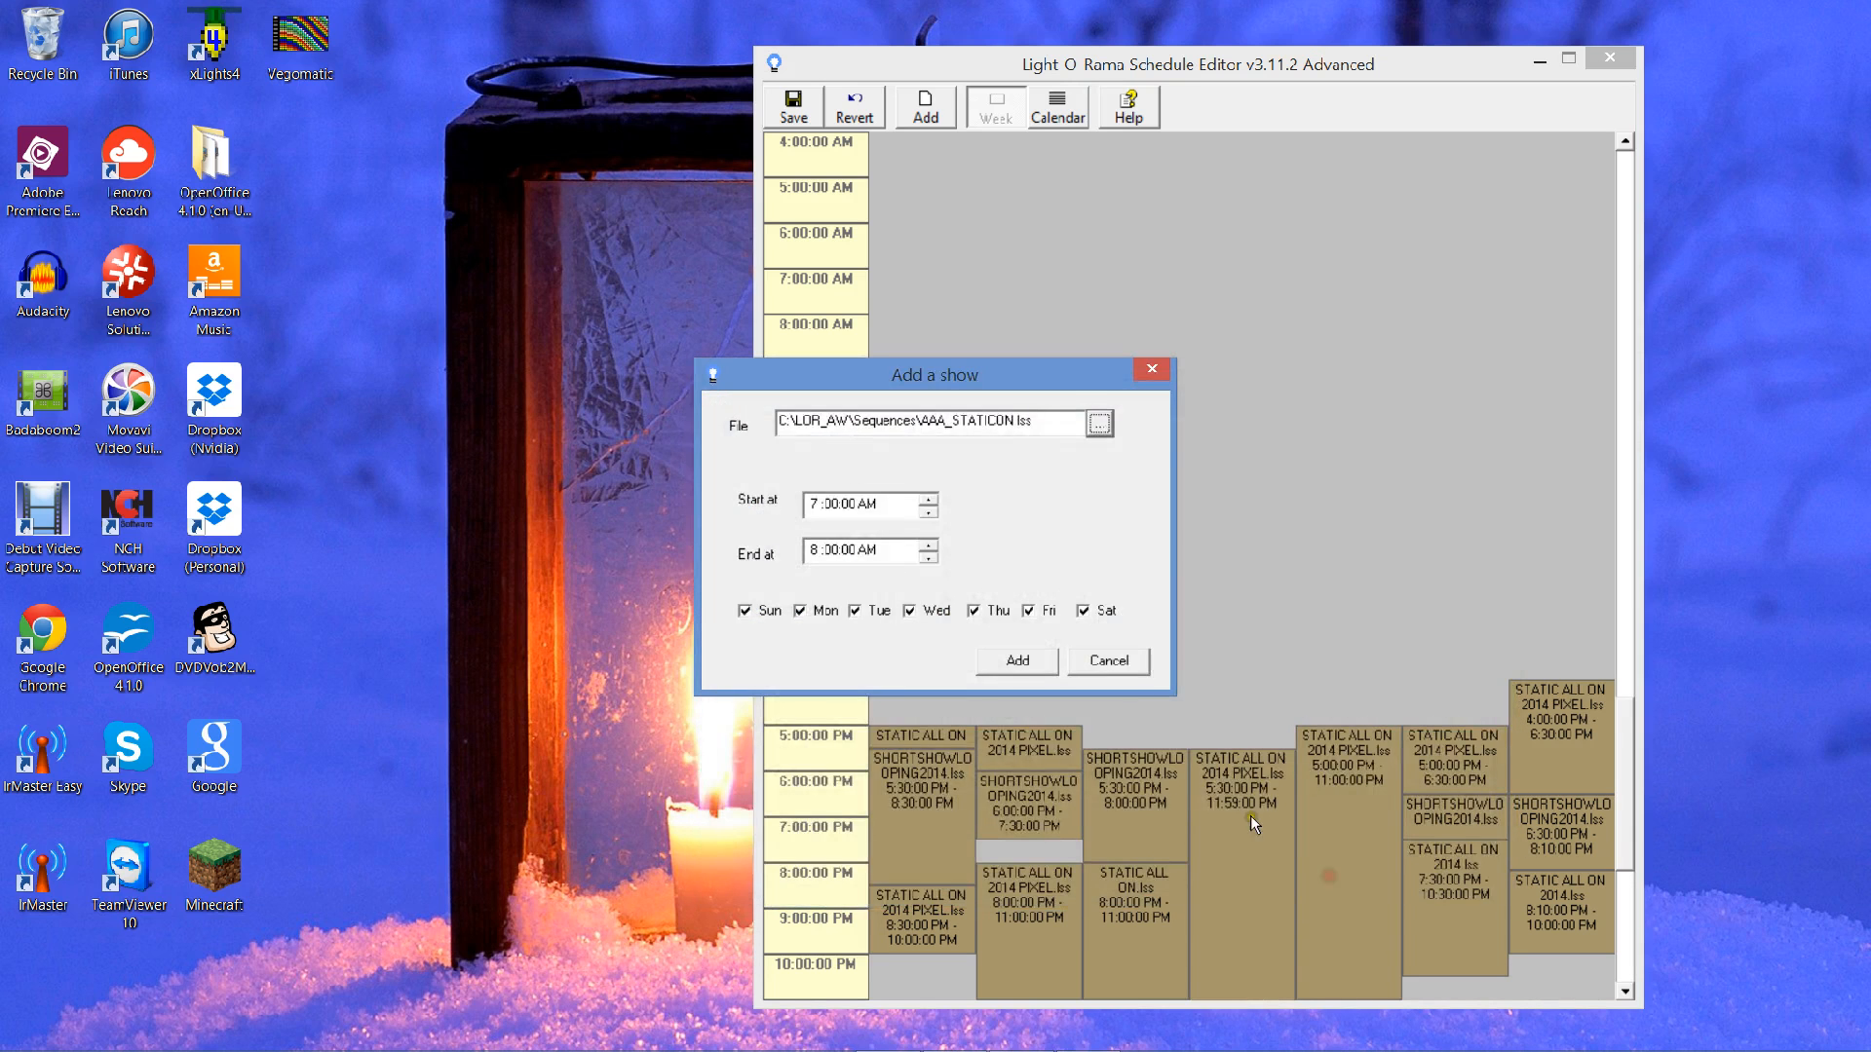
- Limit the AAA_STATICON.lss show to Tuesday and Wednesday, set it from 10:00 AM to 11:00 AM, and add it
{"action": "left_click", "coordinate": [761, 616]}
{"action": "left_click", "coordinate": [801, 614]}
{"action": "left_click", "coordinate": [975, 613]}
{"action": "left_click", "coordinate": [1029, 612]}
{"action": "left_click", "coordinate": [1084, 612]}
{"action": "left_click", "coordinate": [822, 507]}
{"action": "left_click", "coordinate": [1017, 660]}
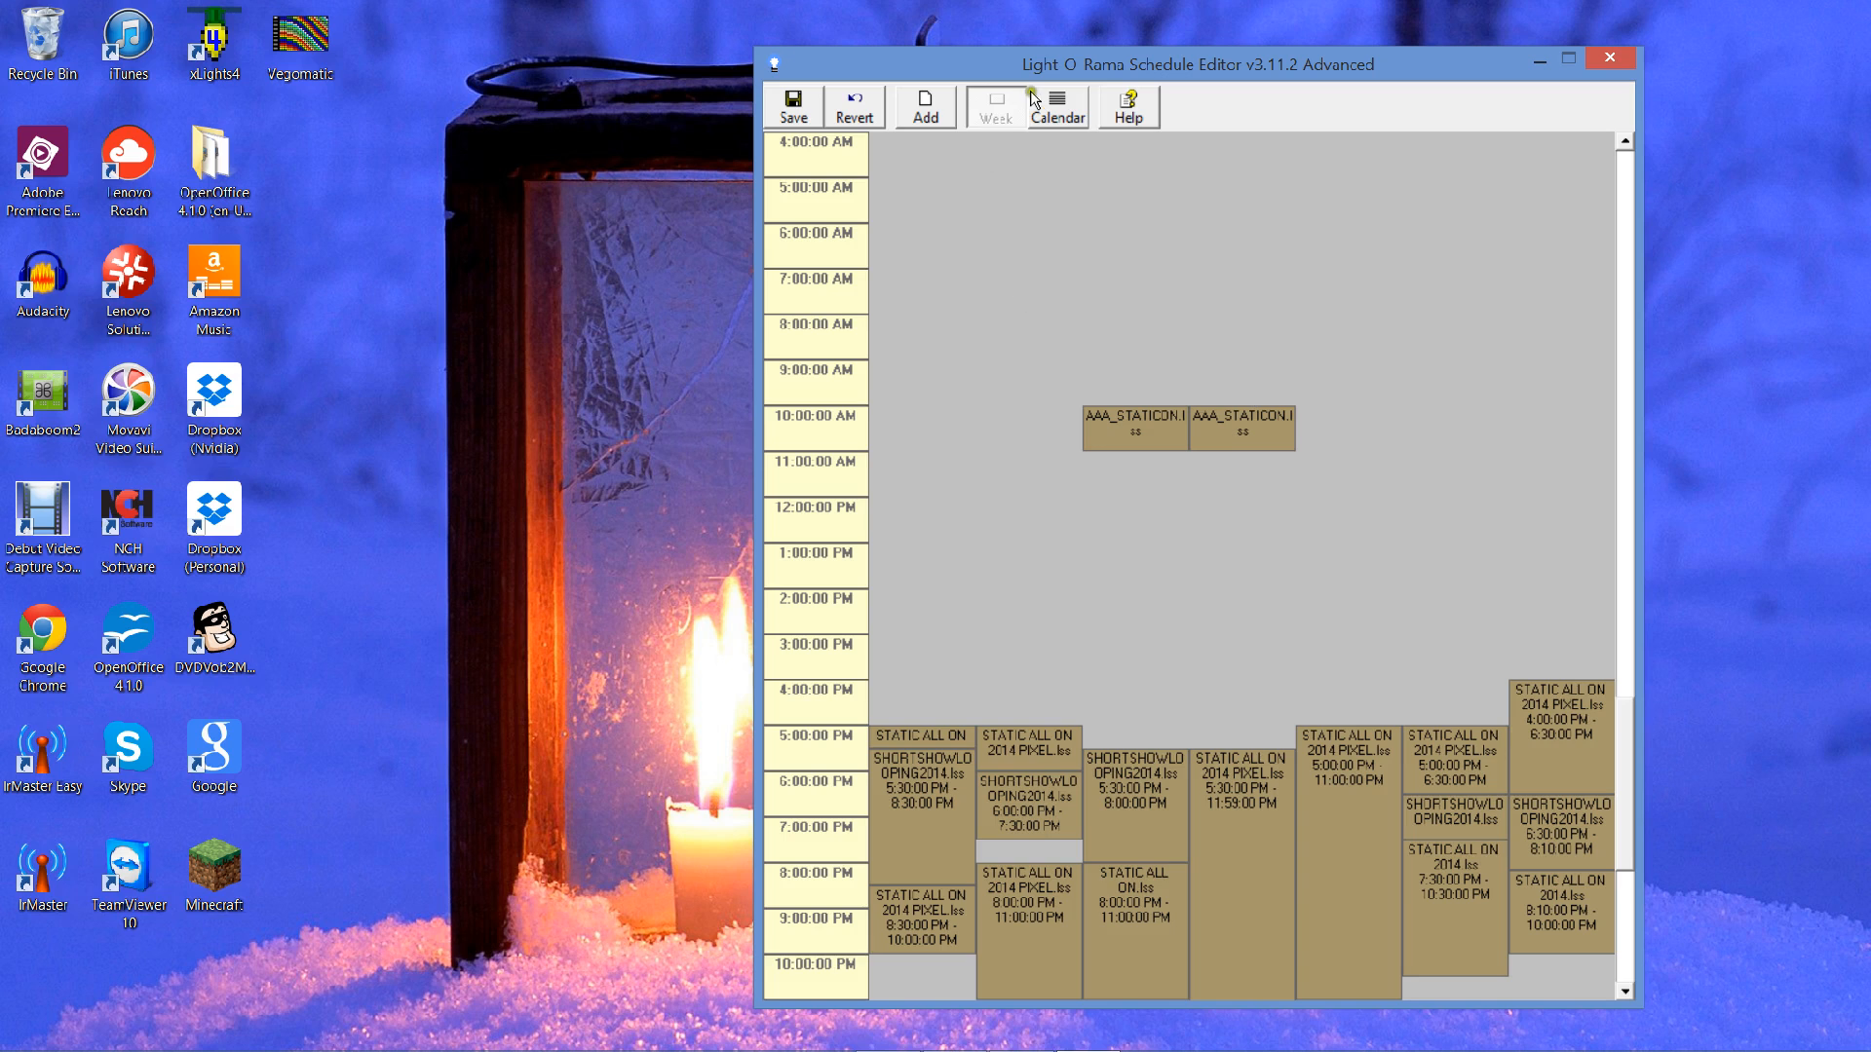
- Examine the options for adding a 1:00 PM show in the calendar view and cancel without adding it
{"action": "left_click", "coordinate": [1056, 105]}
{"action": "right_click", "coordinate": [1586, 585]}
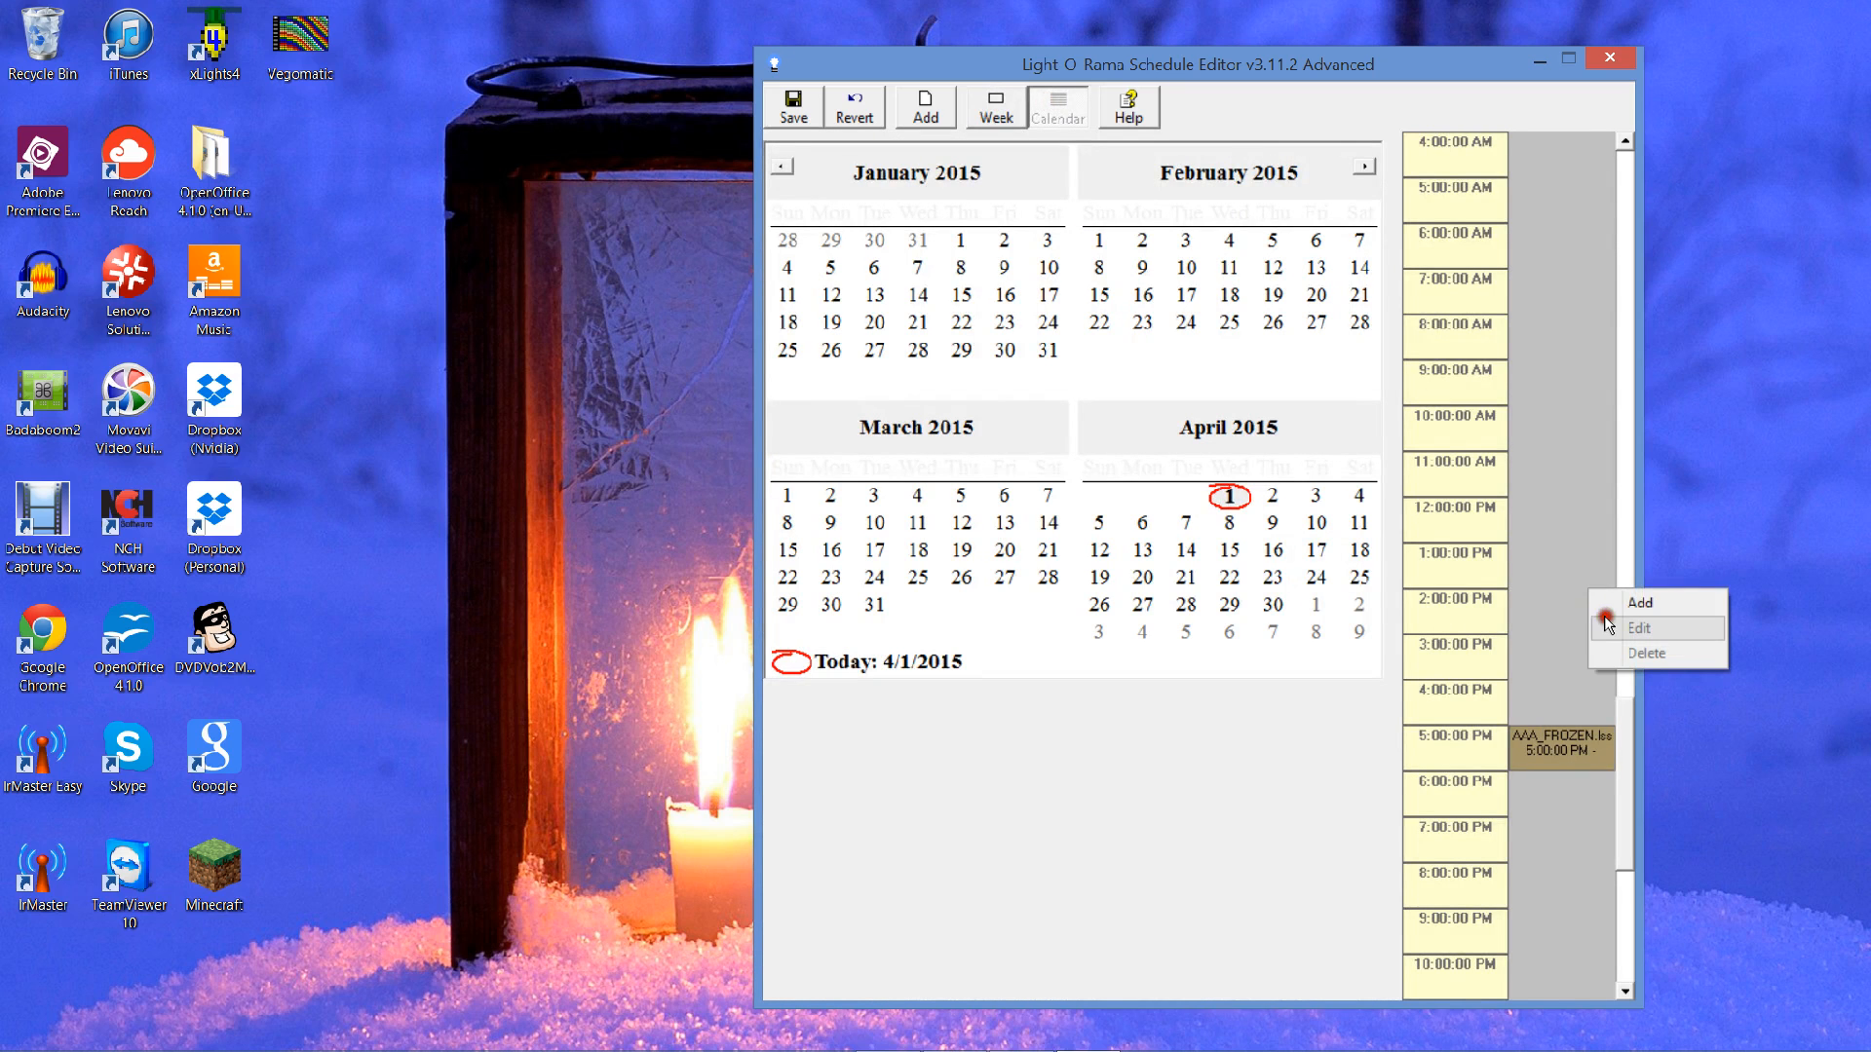
{"action": "left_click", "coordinate": [1615, 595]}
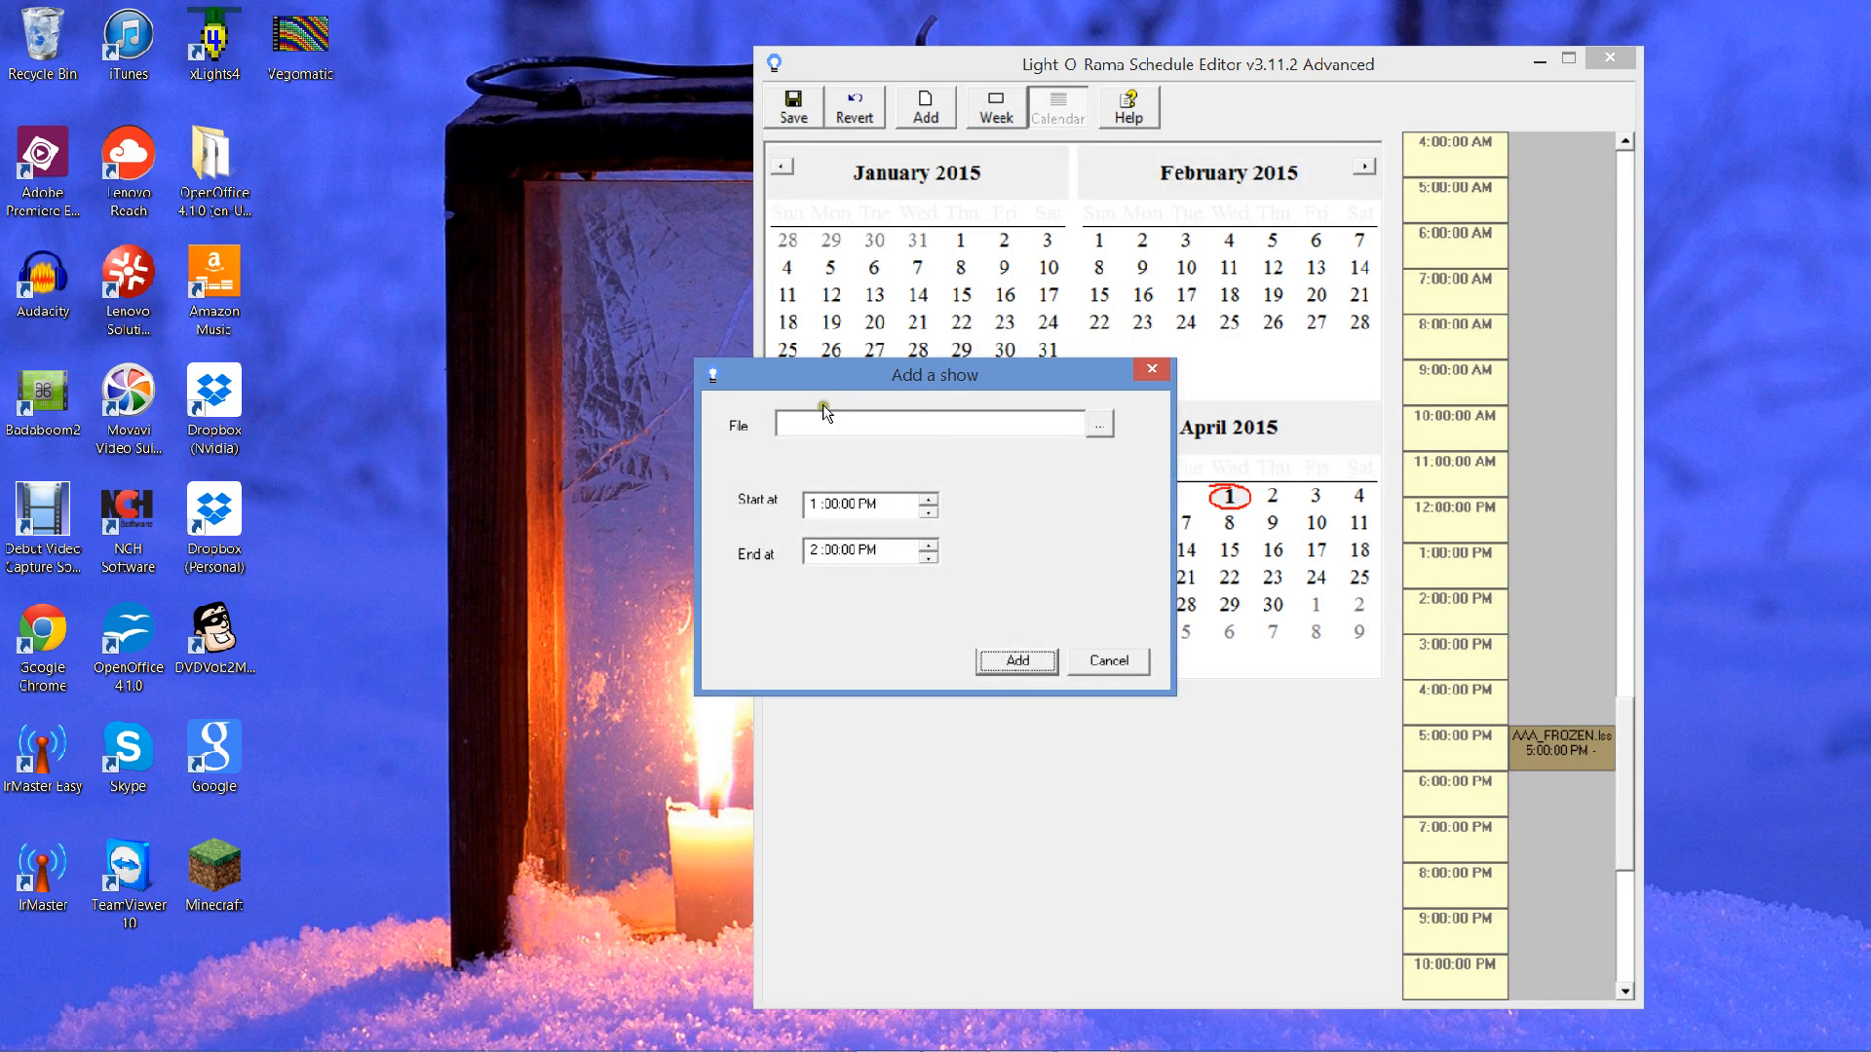
{"action": "left_click", "coordinate": [1102, 657]}
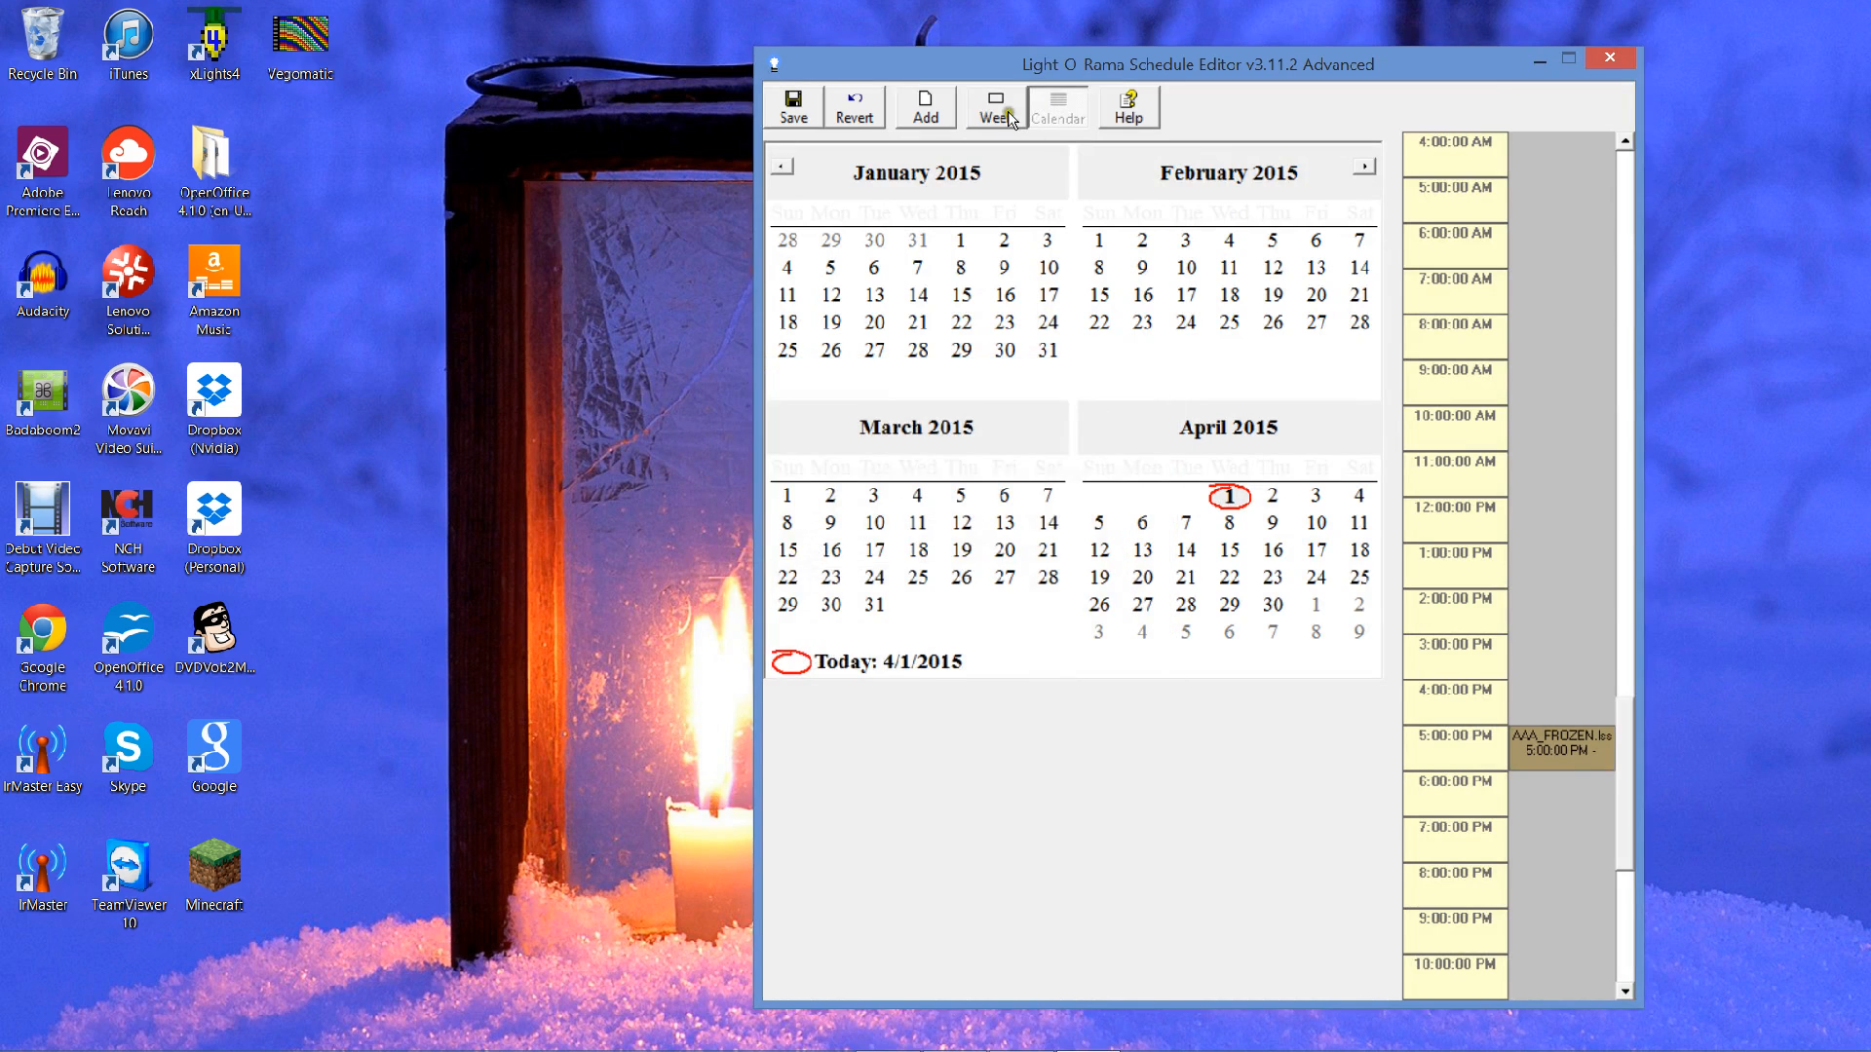
- Delete the 5:00 PM AAA_FROZEN.lss show from today's calendar schedule
{"action": "left_click", "coordinate": [1006, 110]}
{"action": "left_click", "coordinate": [1054, 109]}
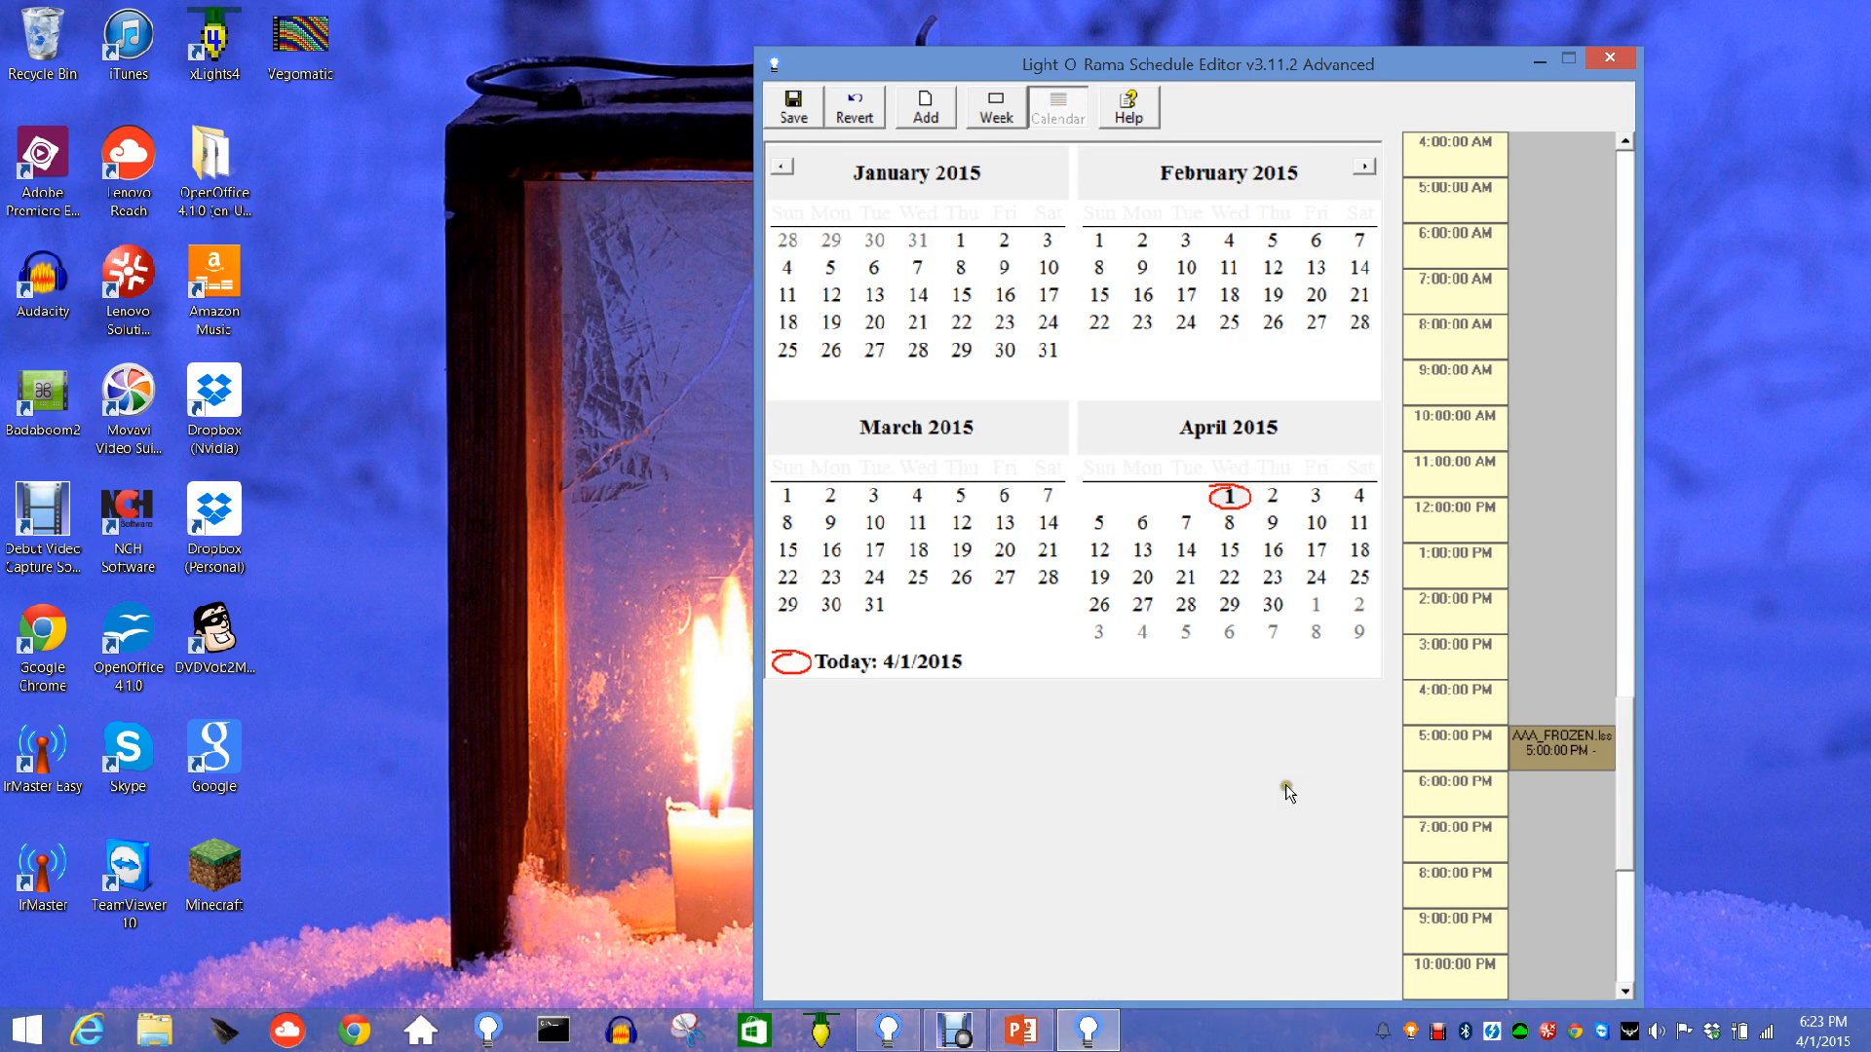
{"action": "right_click", "coordinate": [1528, 747]}
{"action": "left_click", "coordinate": [1573, 812]}
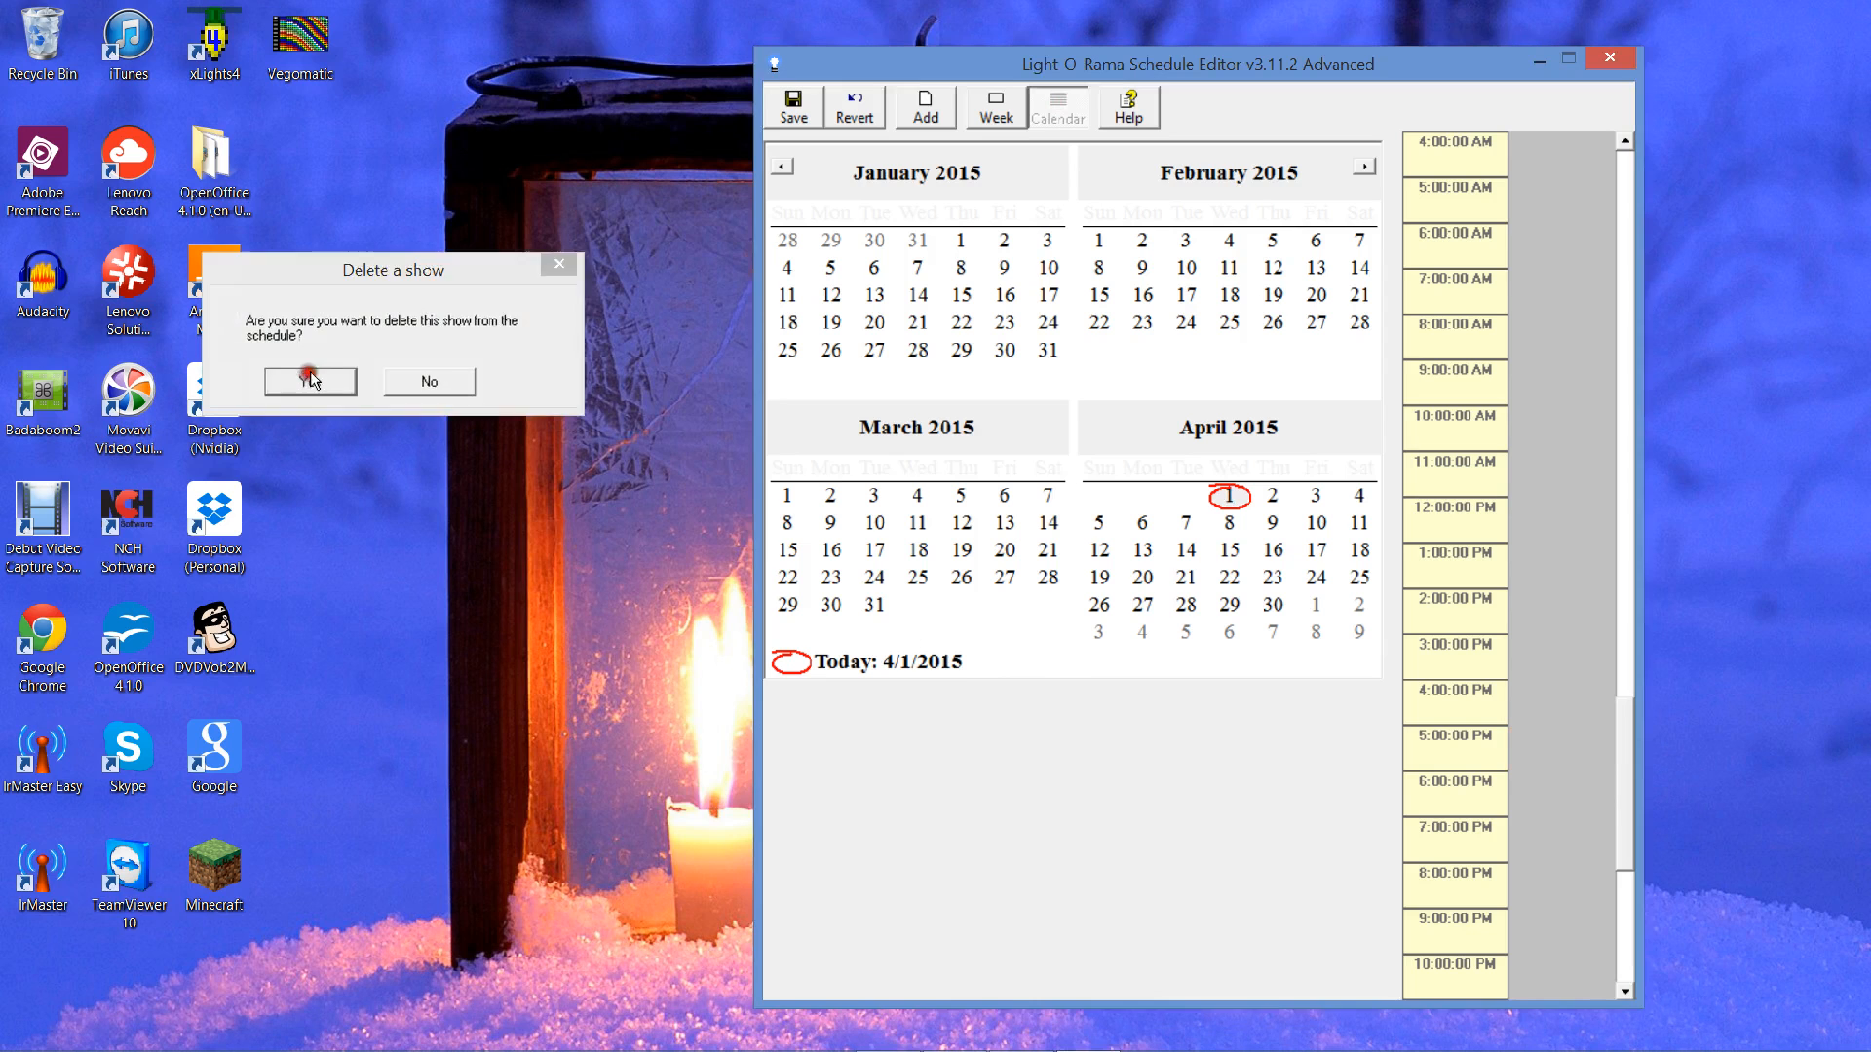
{"action": "left_click", "coordinate": [308, 383]}
{"action": "left_click", "coordinate": [919, 105]}
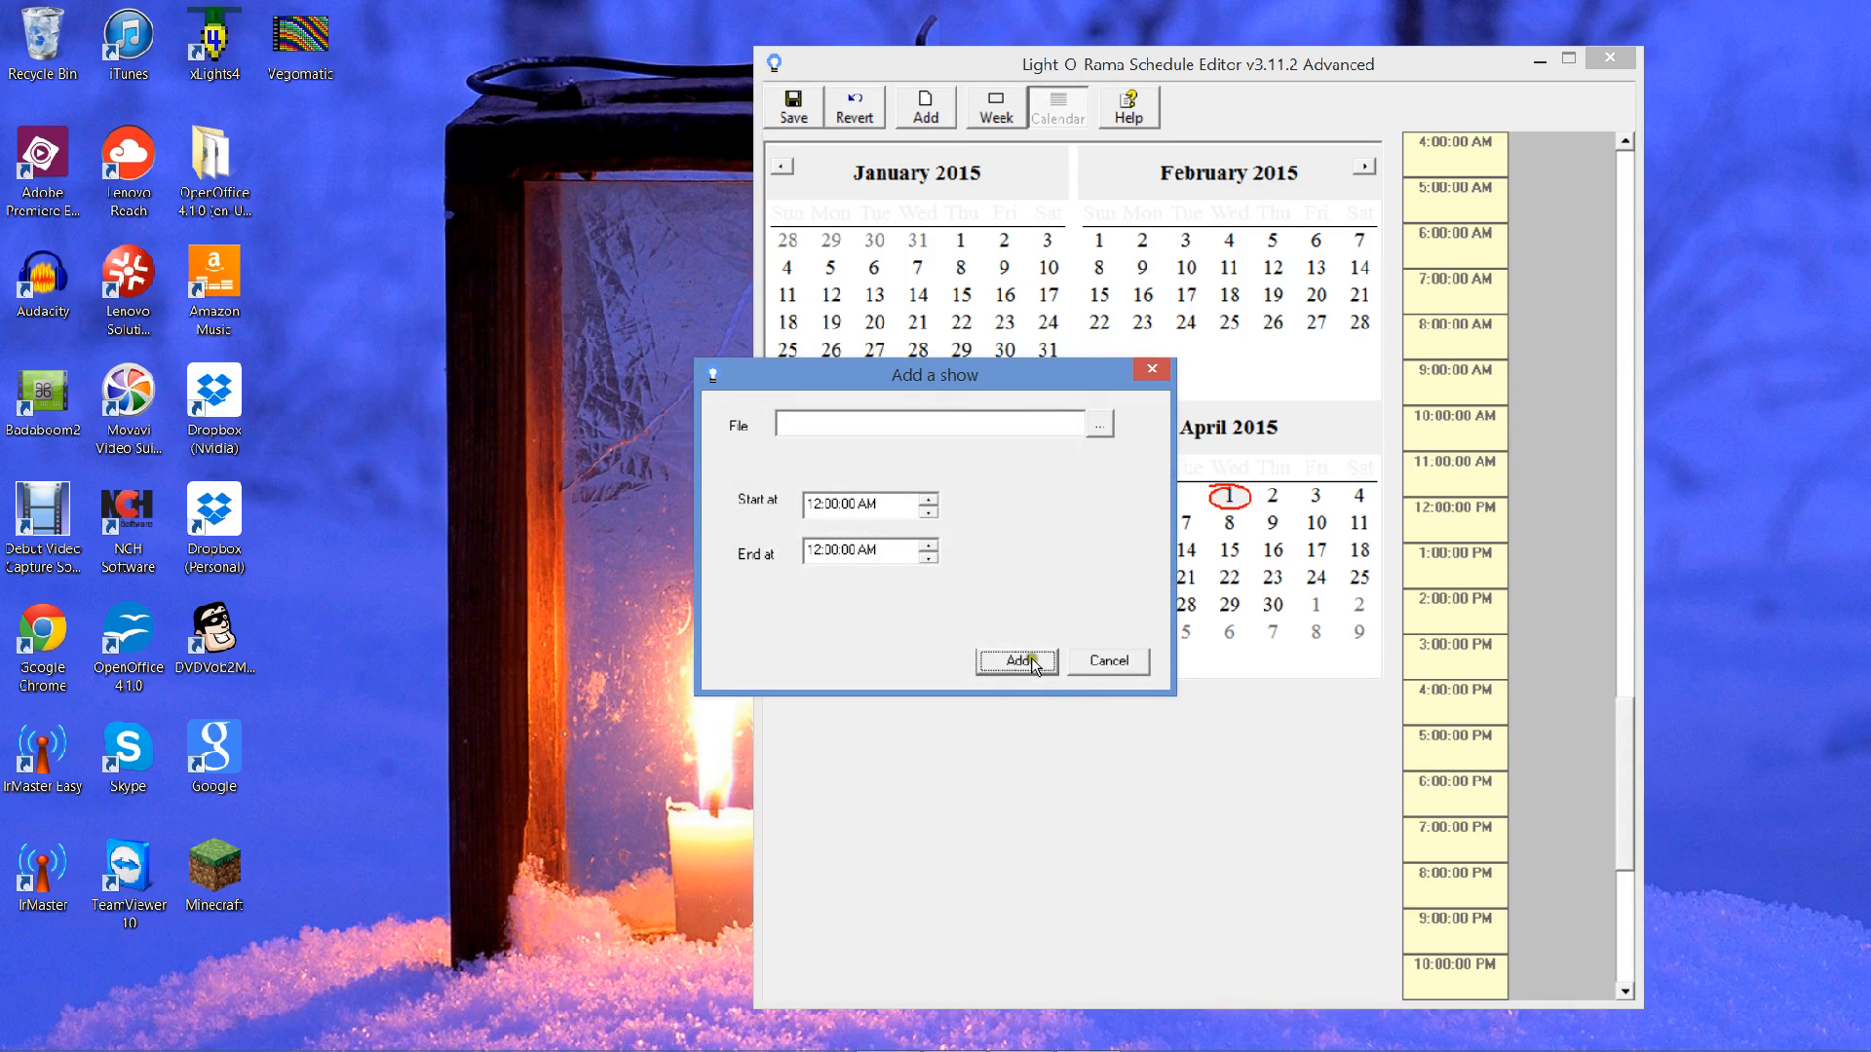
{"action": "left_click", "coordinate": [1089, 662]}
- Delete both 10:00 AM AAA_STATICON.lss shows, on Tuesday and Wednesday, from the weekly schedule
{"action": "left_click", "coordinate": [996, 108]}
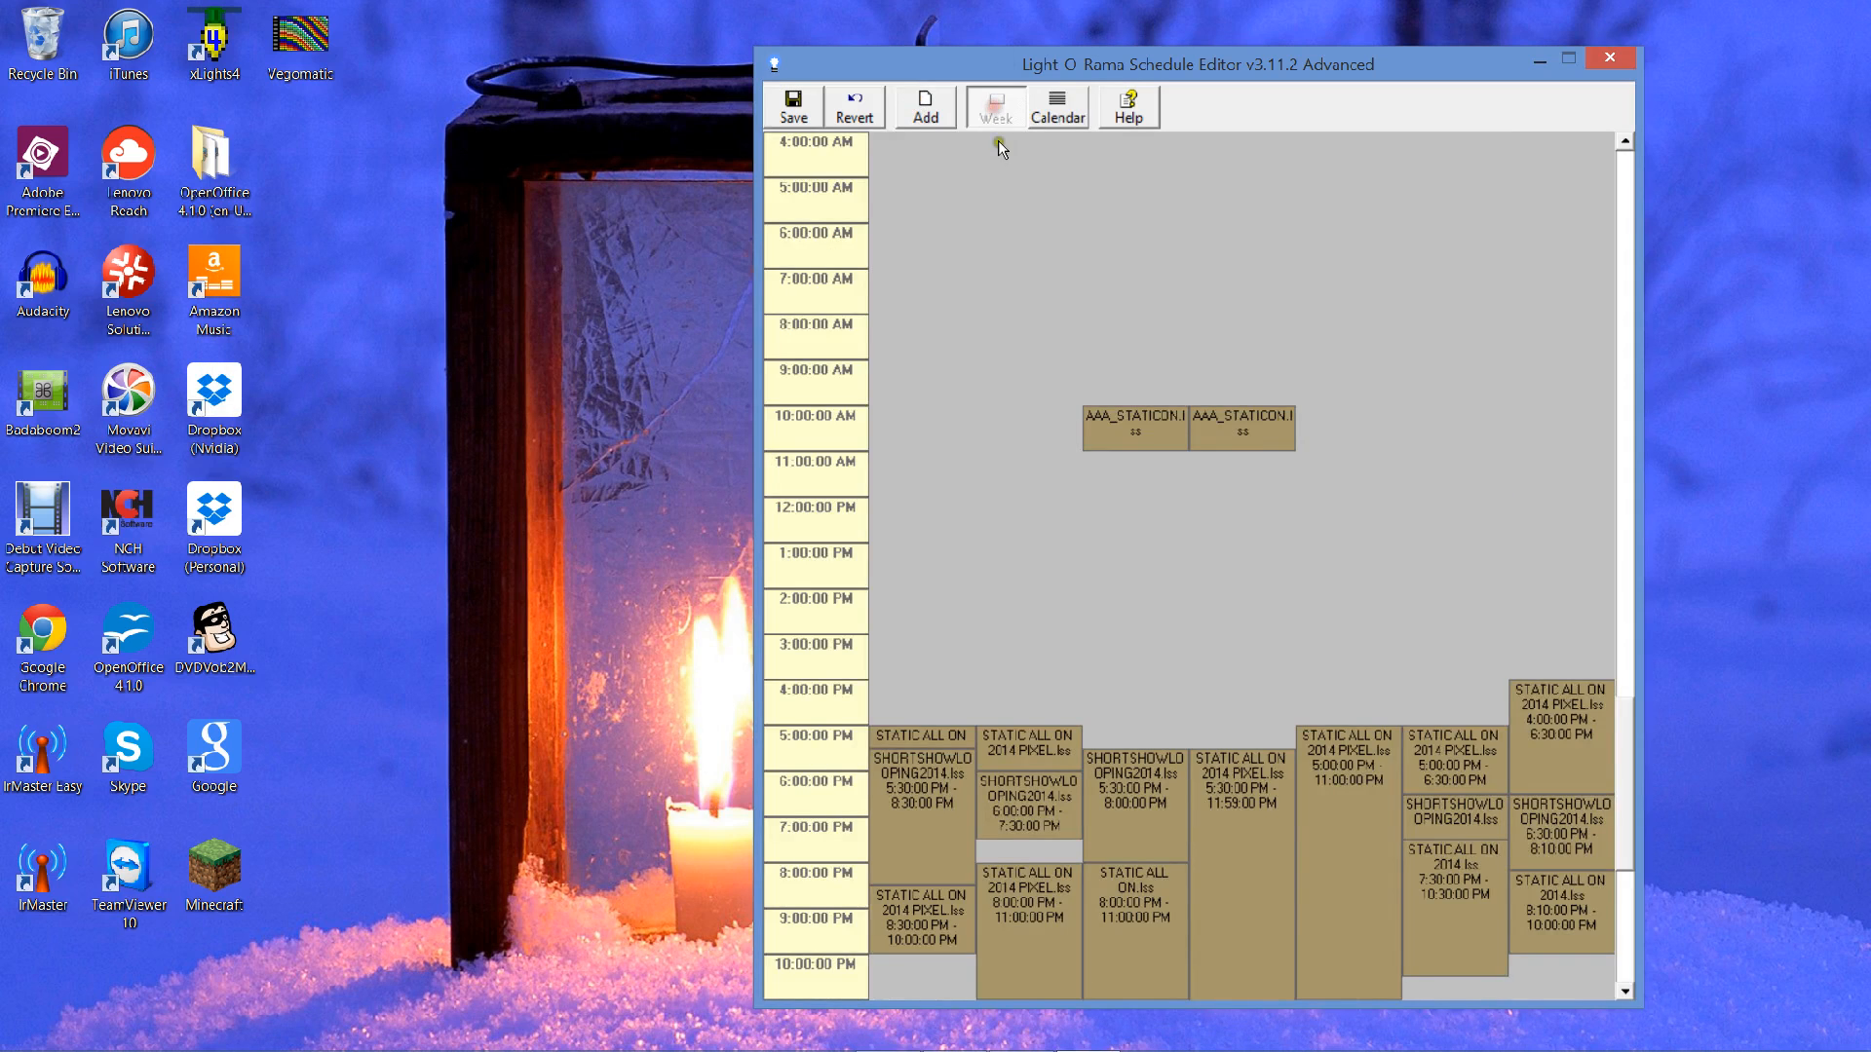
{"action": "right_click", "coordinate": [1161, 439]}
{"action": "left_click", "coordinate": [1214, 505]}
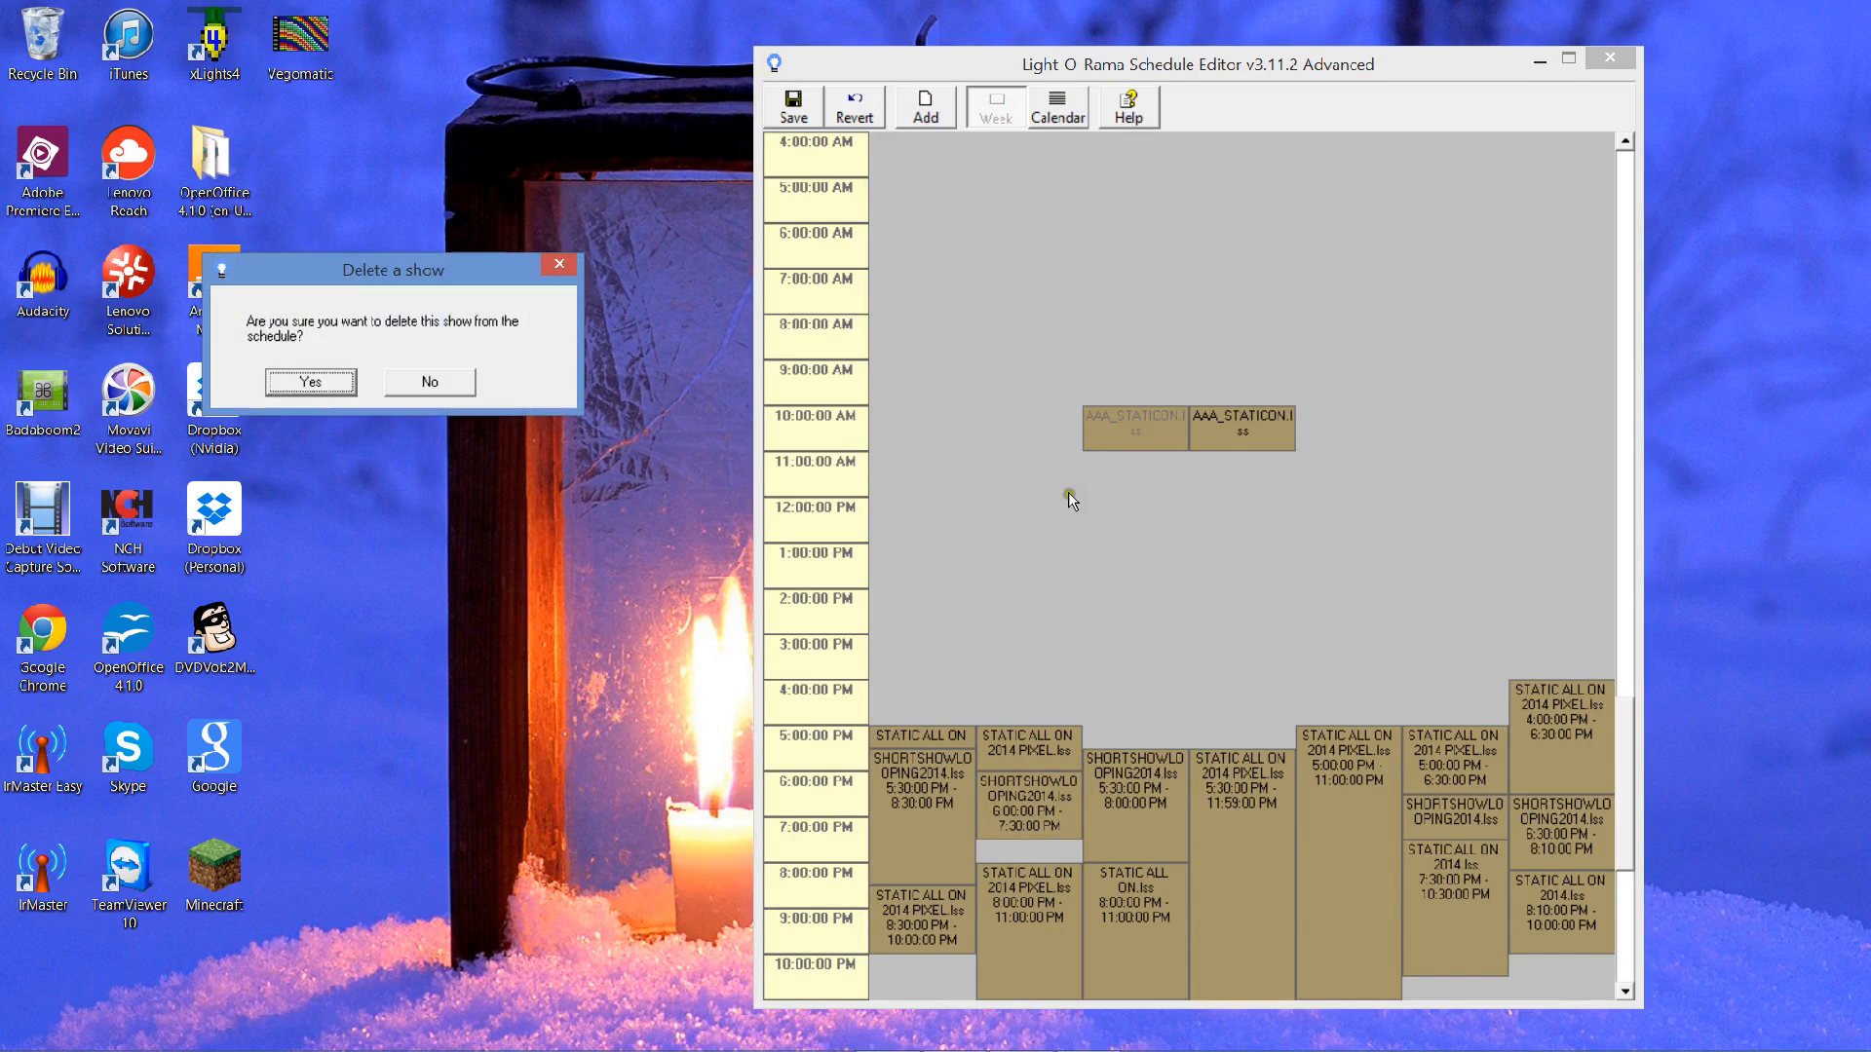
{"action": "left_click", "coordinate": [282, 390]}
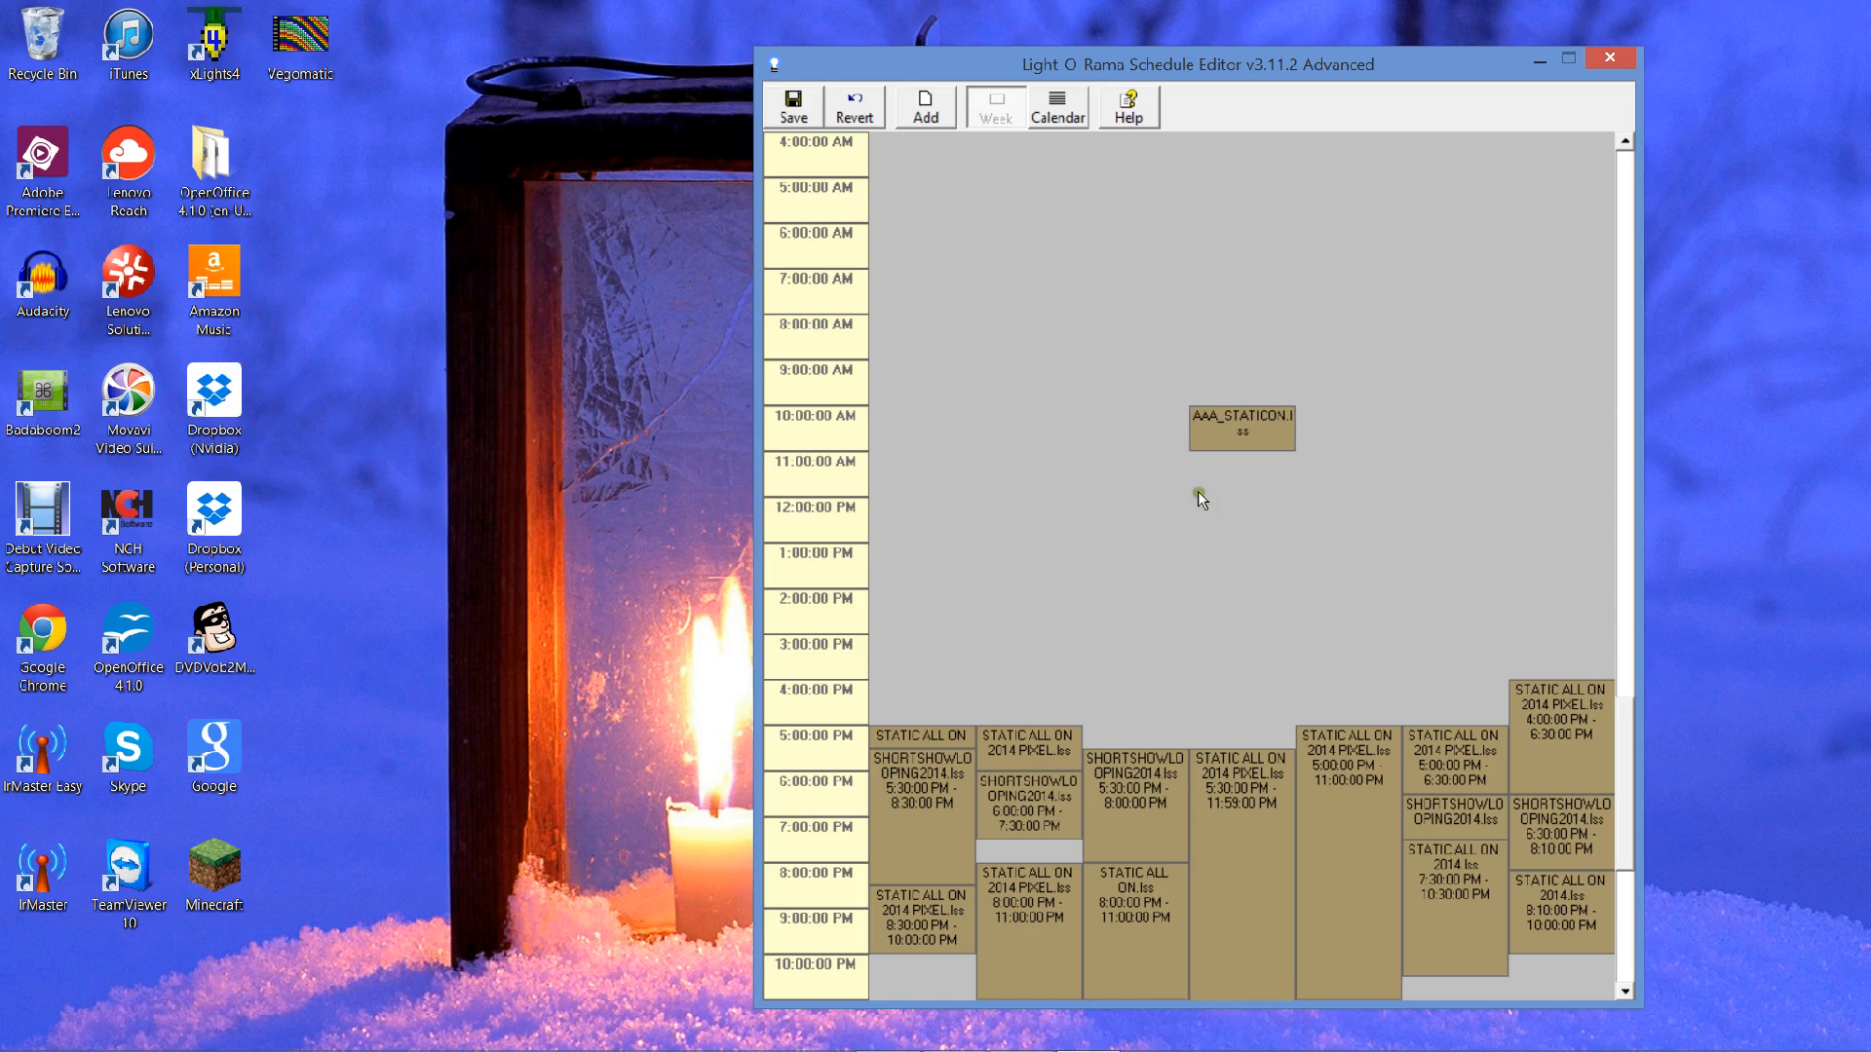
{"action": "right_click", "coordinate": [1220, 433]}
{"action": "left_click", "coordinate": [1253, 503]}
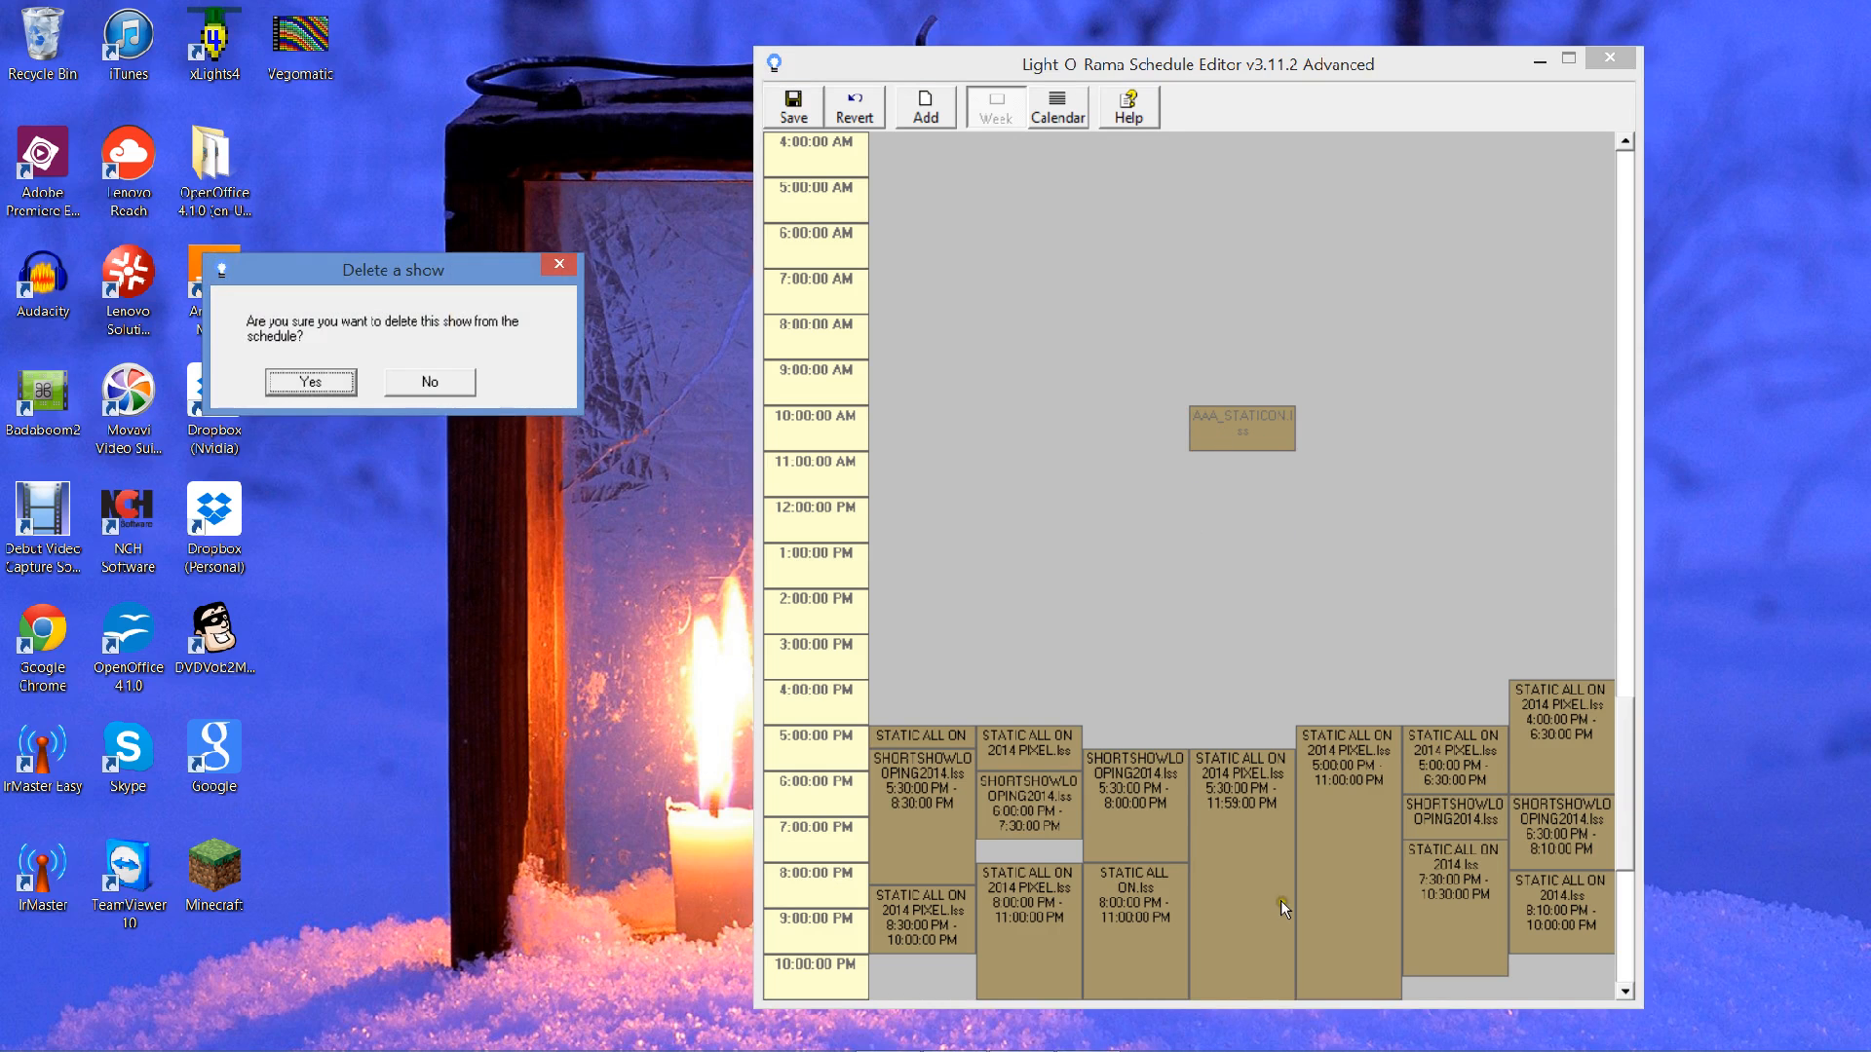
{"action": "left_click", "coordinate": [307, 383]}
{"action": "scroll", "coordinate": [1066, 662], "scroll_direction": "down", "scroll_amount": 1}
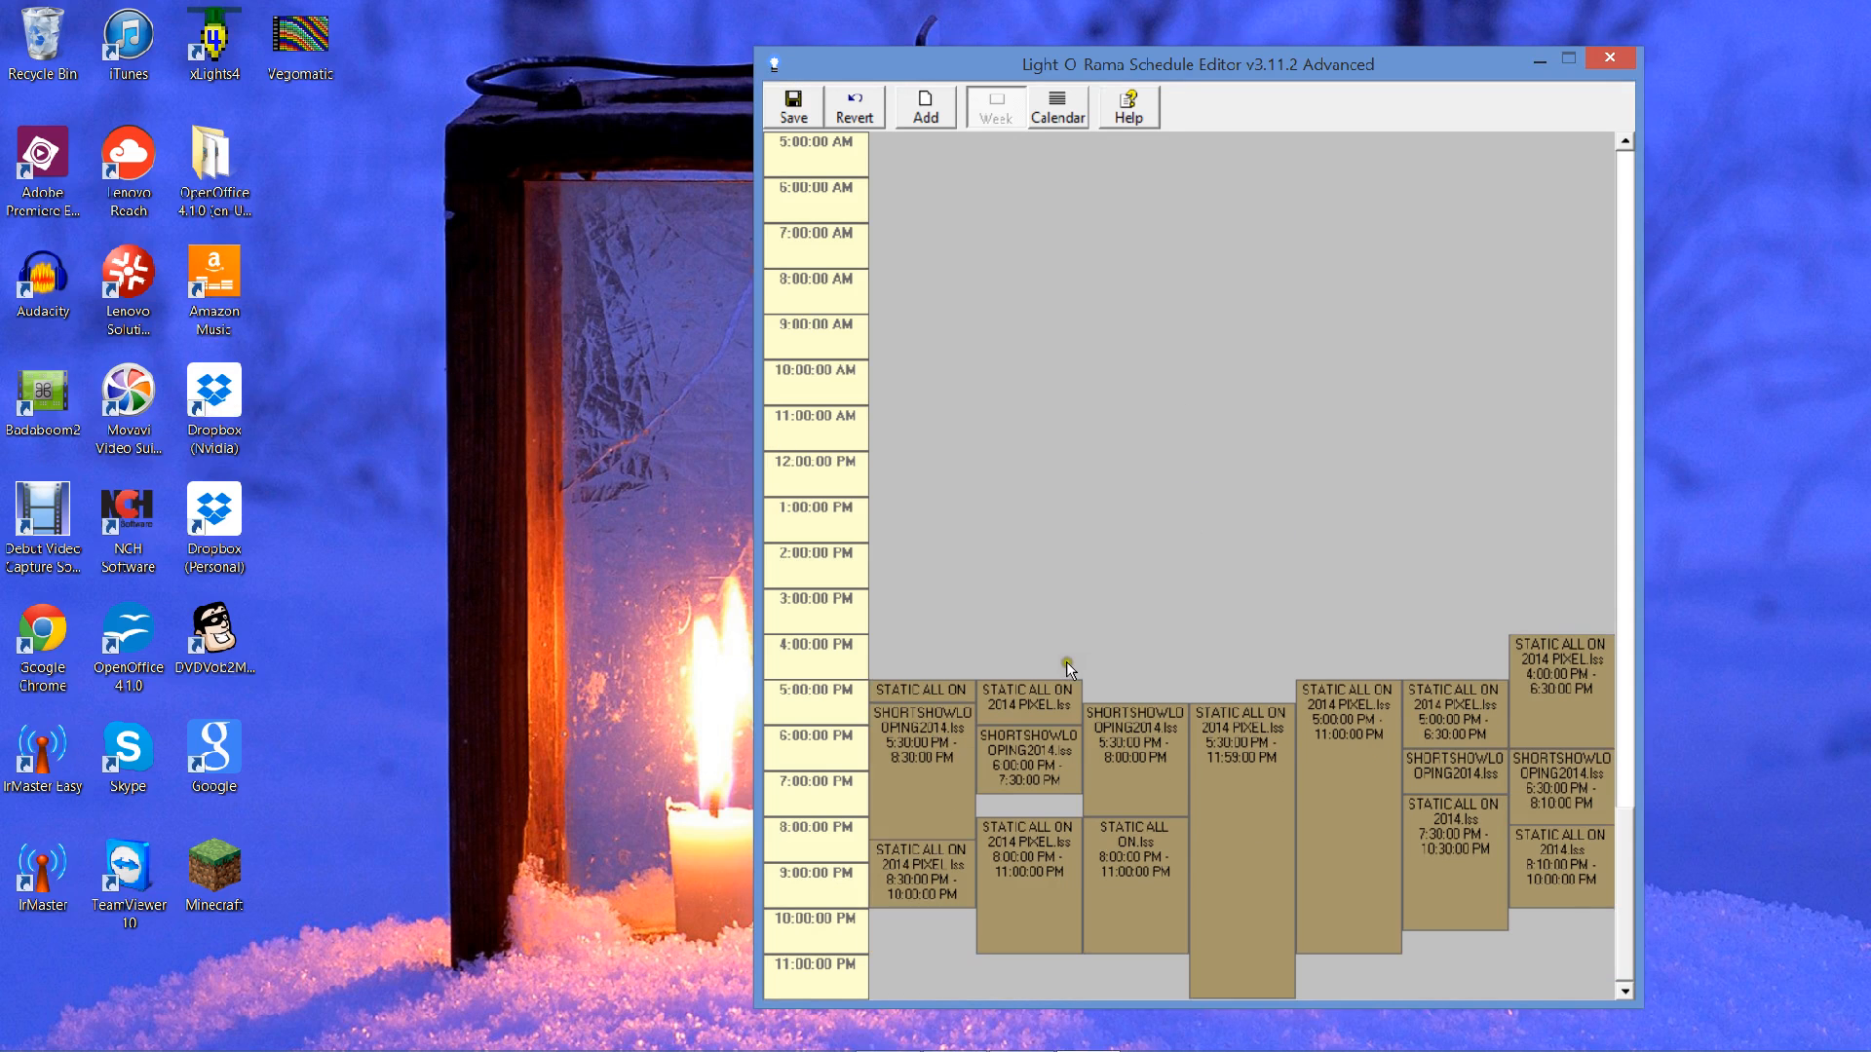
- Add AAA_FROZEN.lss to the weekly schedule on all seven days from 3:00 PM to 4:00 PM
{"action": "right_click", "coordinate": [881, 458]}
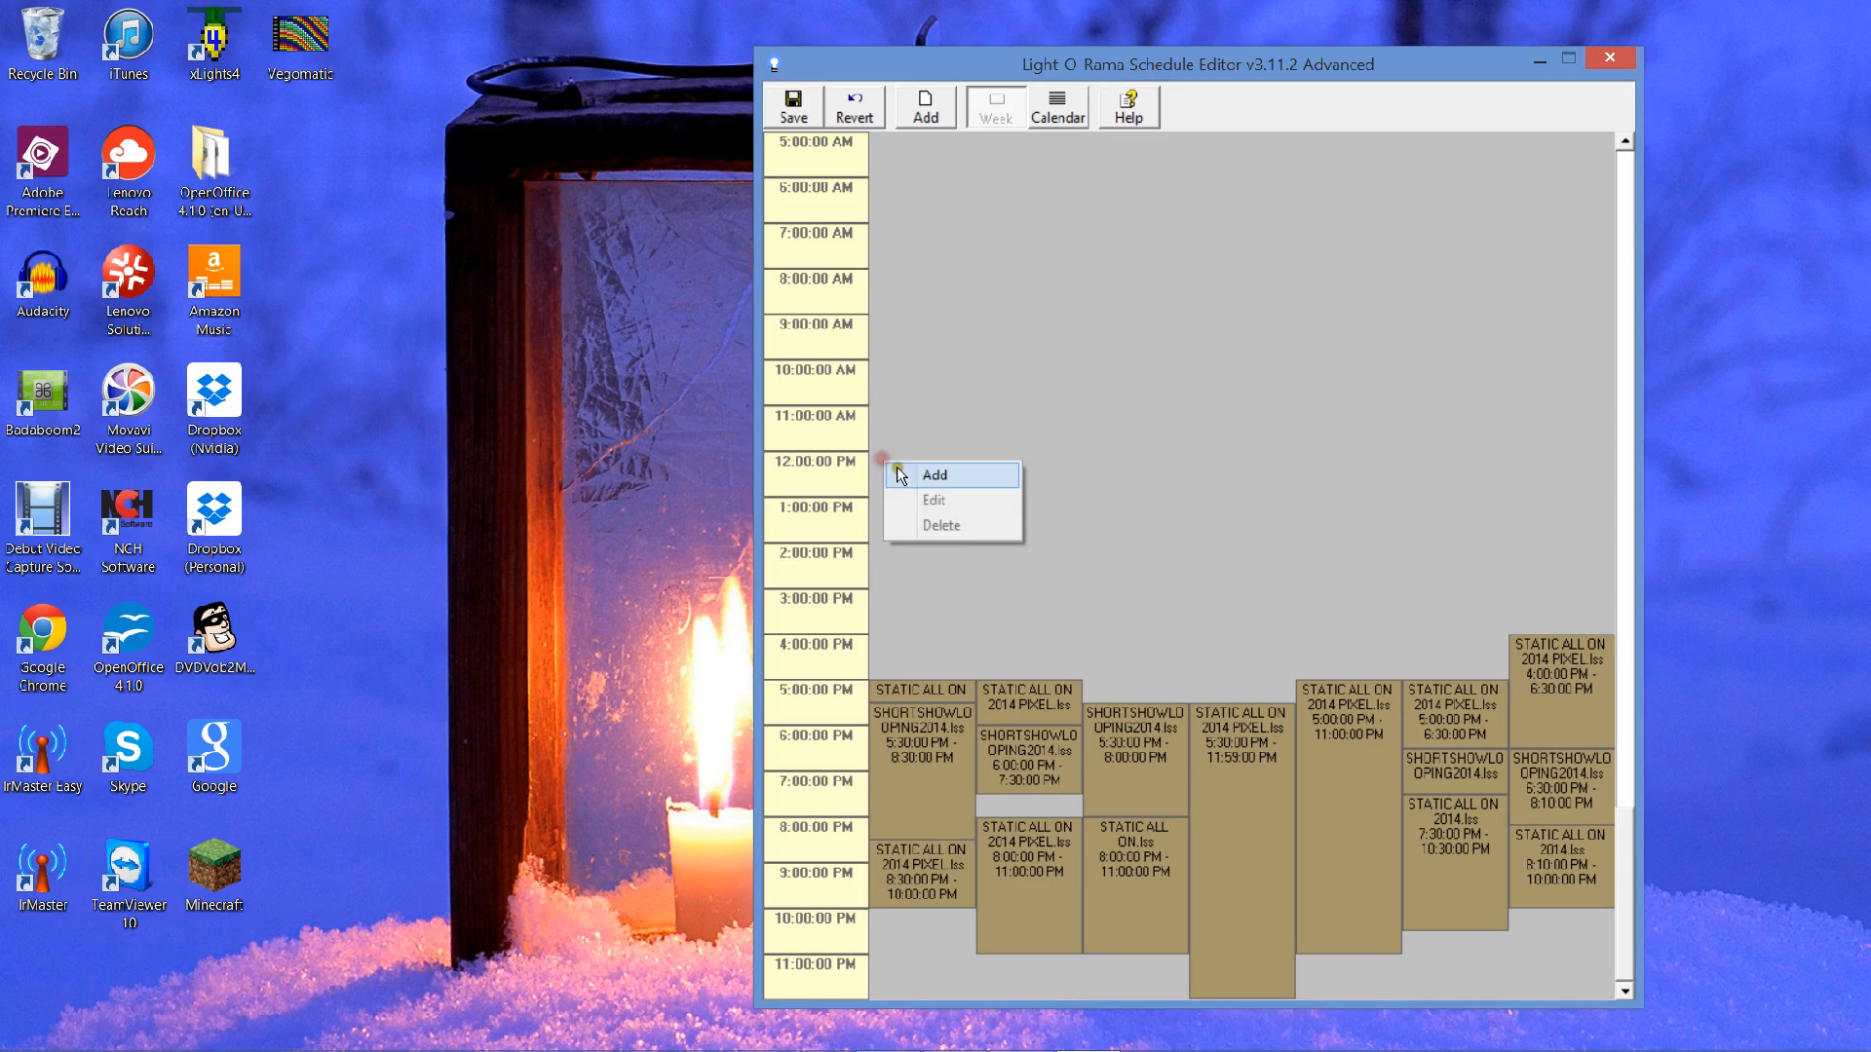
{"action": "left_click", "coordinate": [916, 475]}
{"action": "left_click", "coordinate": [1101, 423]}
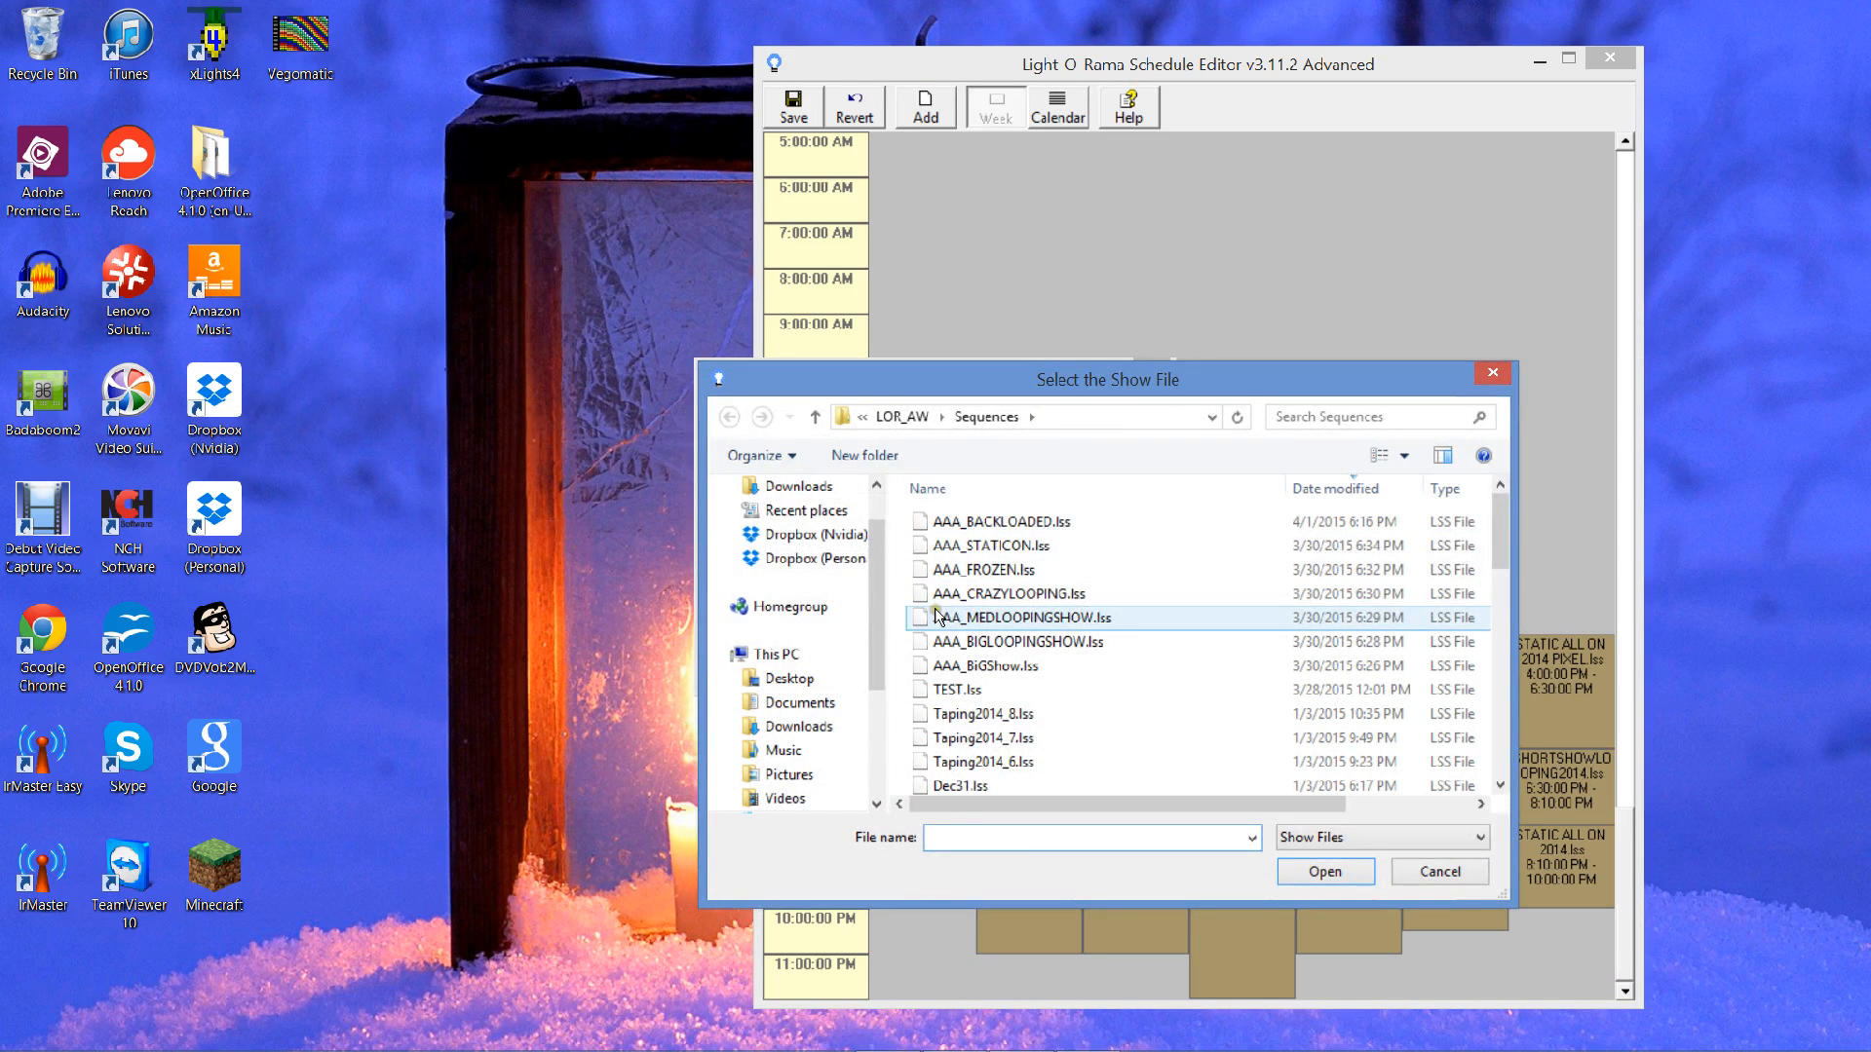
{"action": "left_click", "coordinate": [984, 570]}
{"action": "left_click", "coordinate": [1325, 872]}
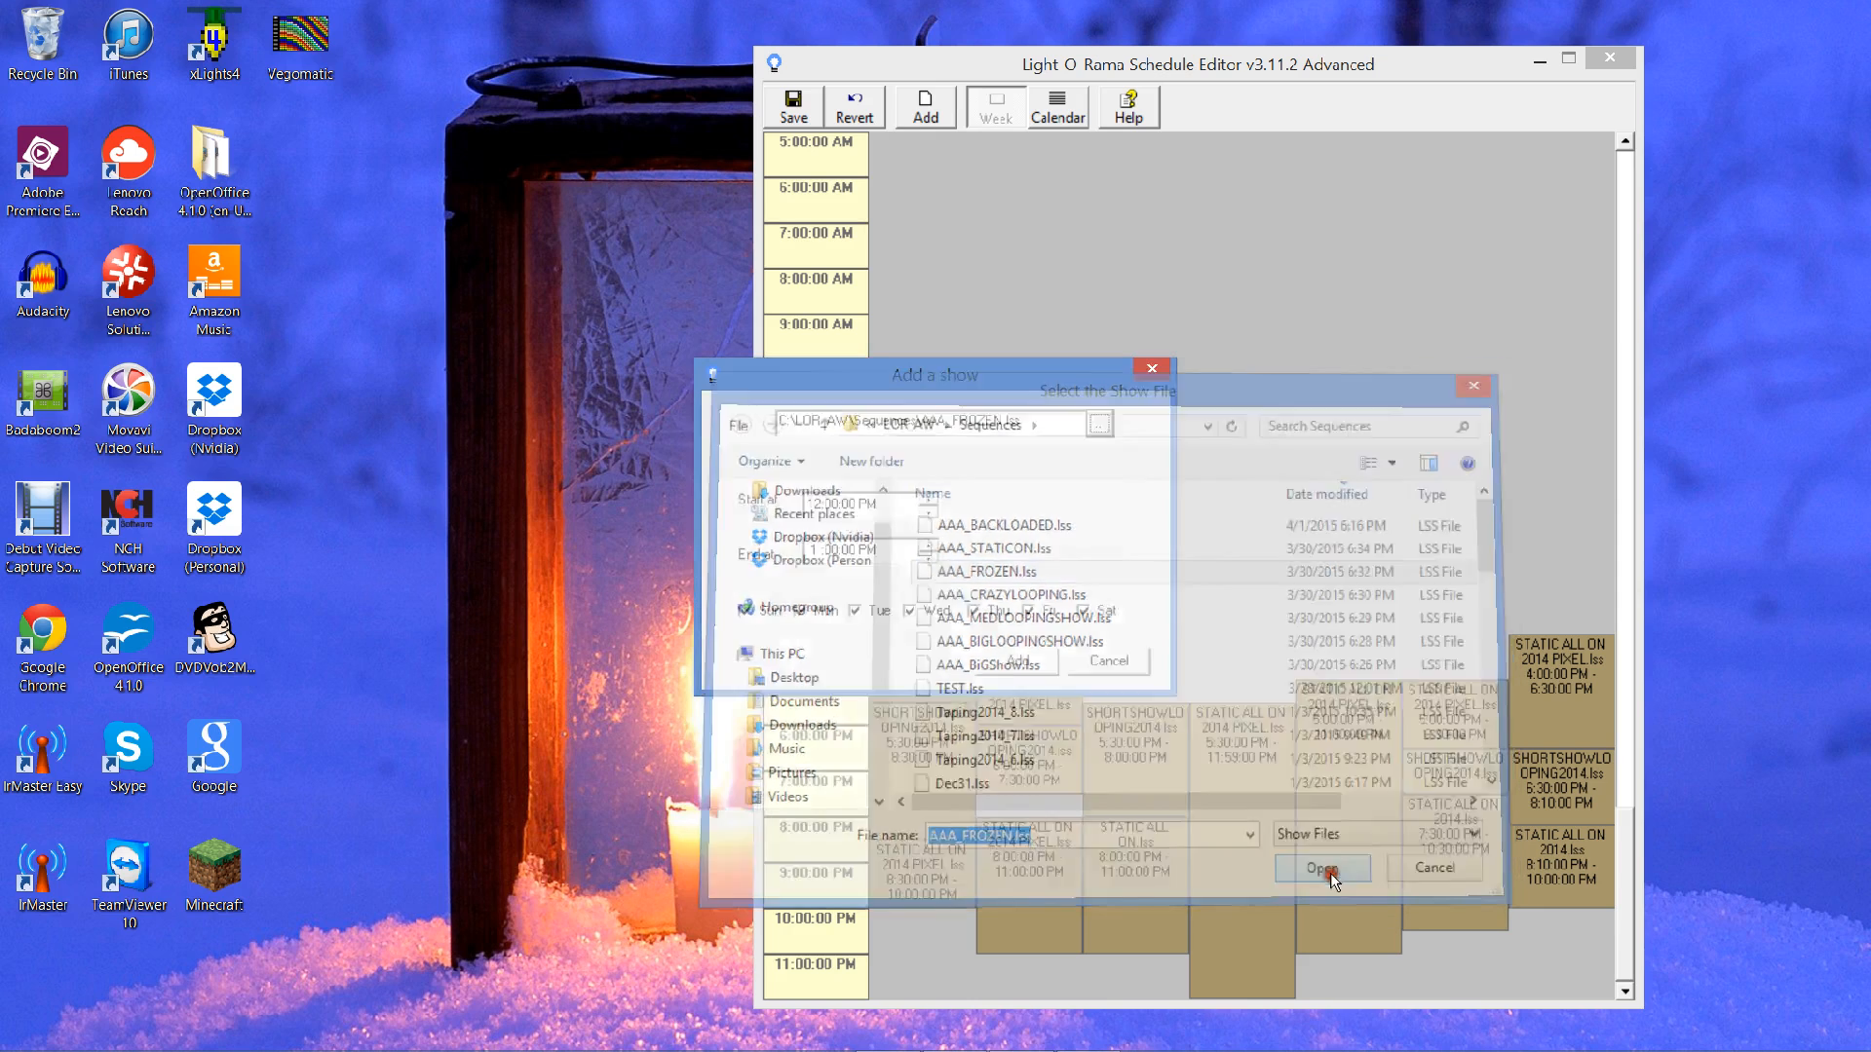
{"action": "left_click", "coordinate": [928, 499]}
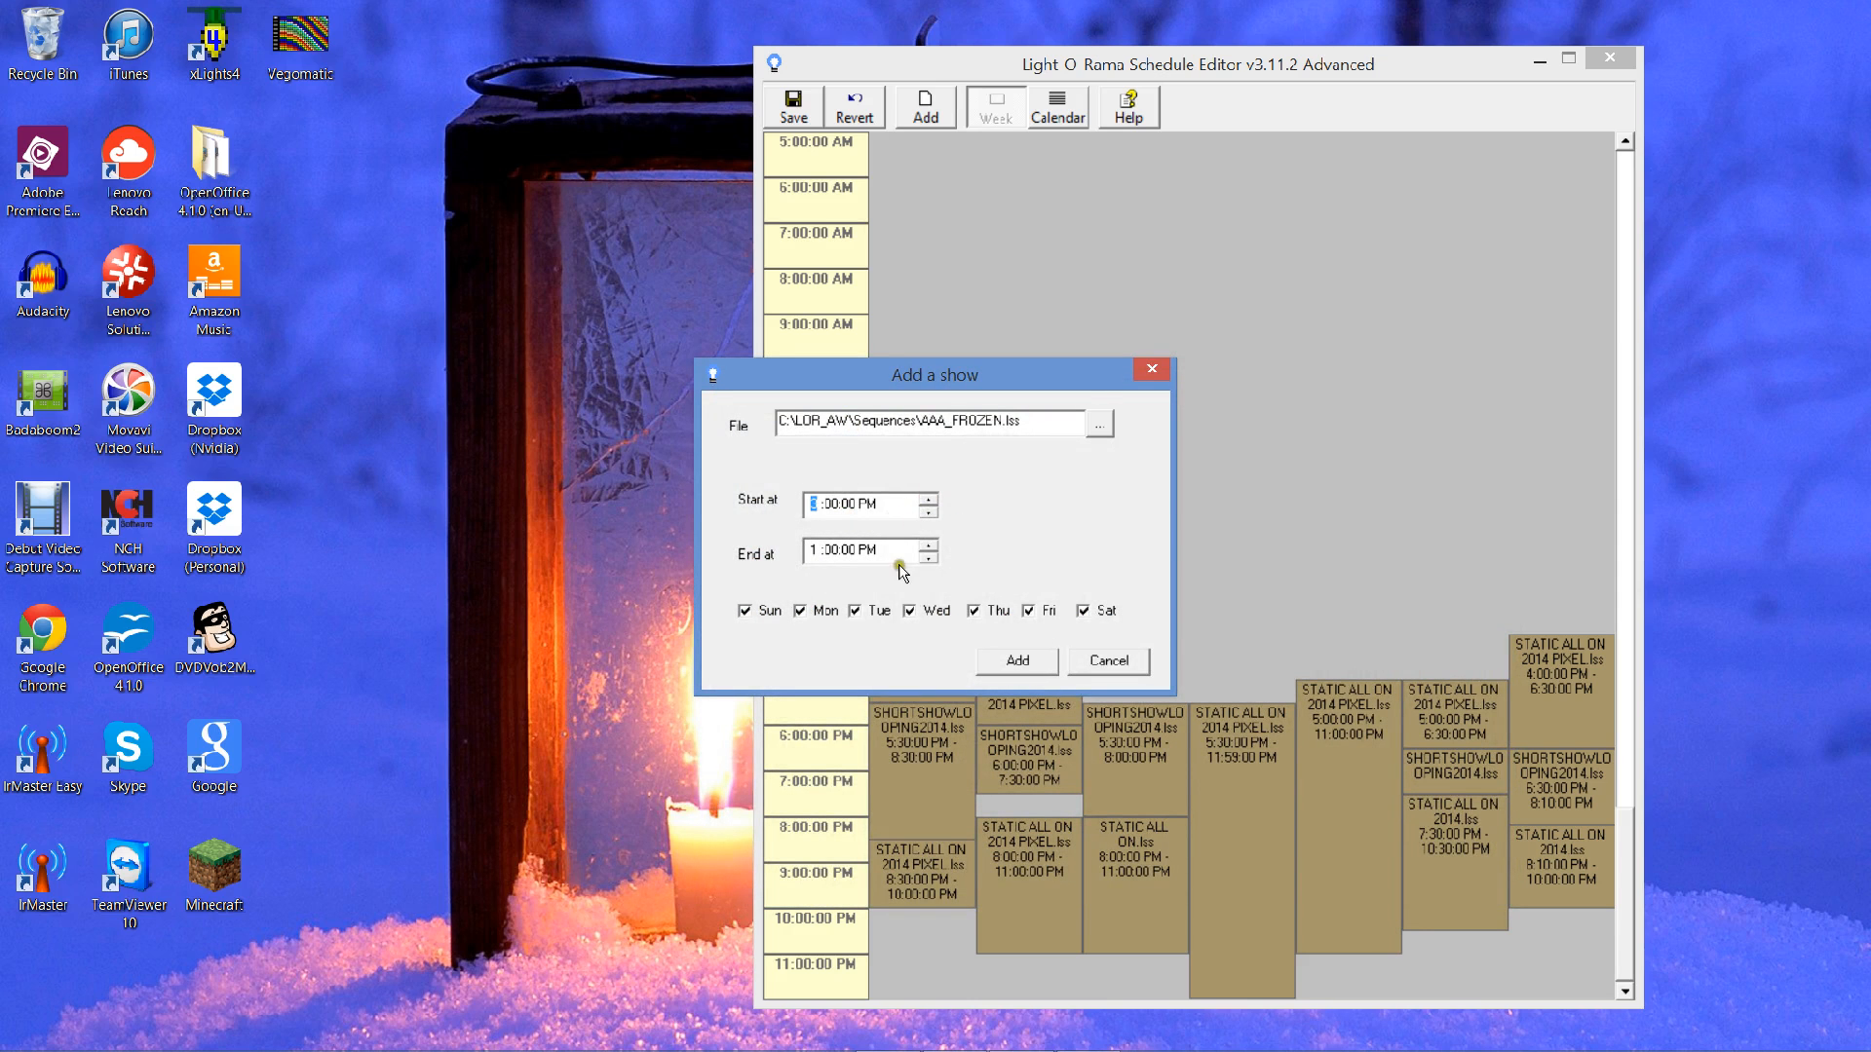
{"action": "left_click", "coordinate": [815, 551]}
{"action": "left_click", "coordinate": [1015, 663]}
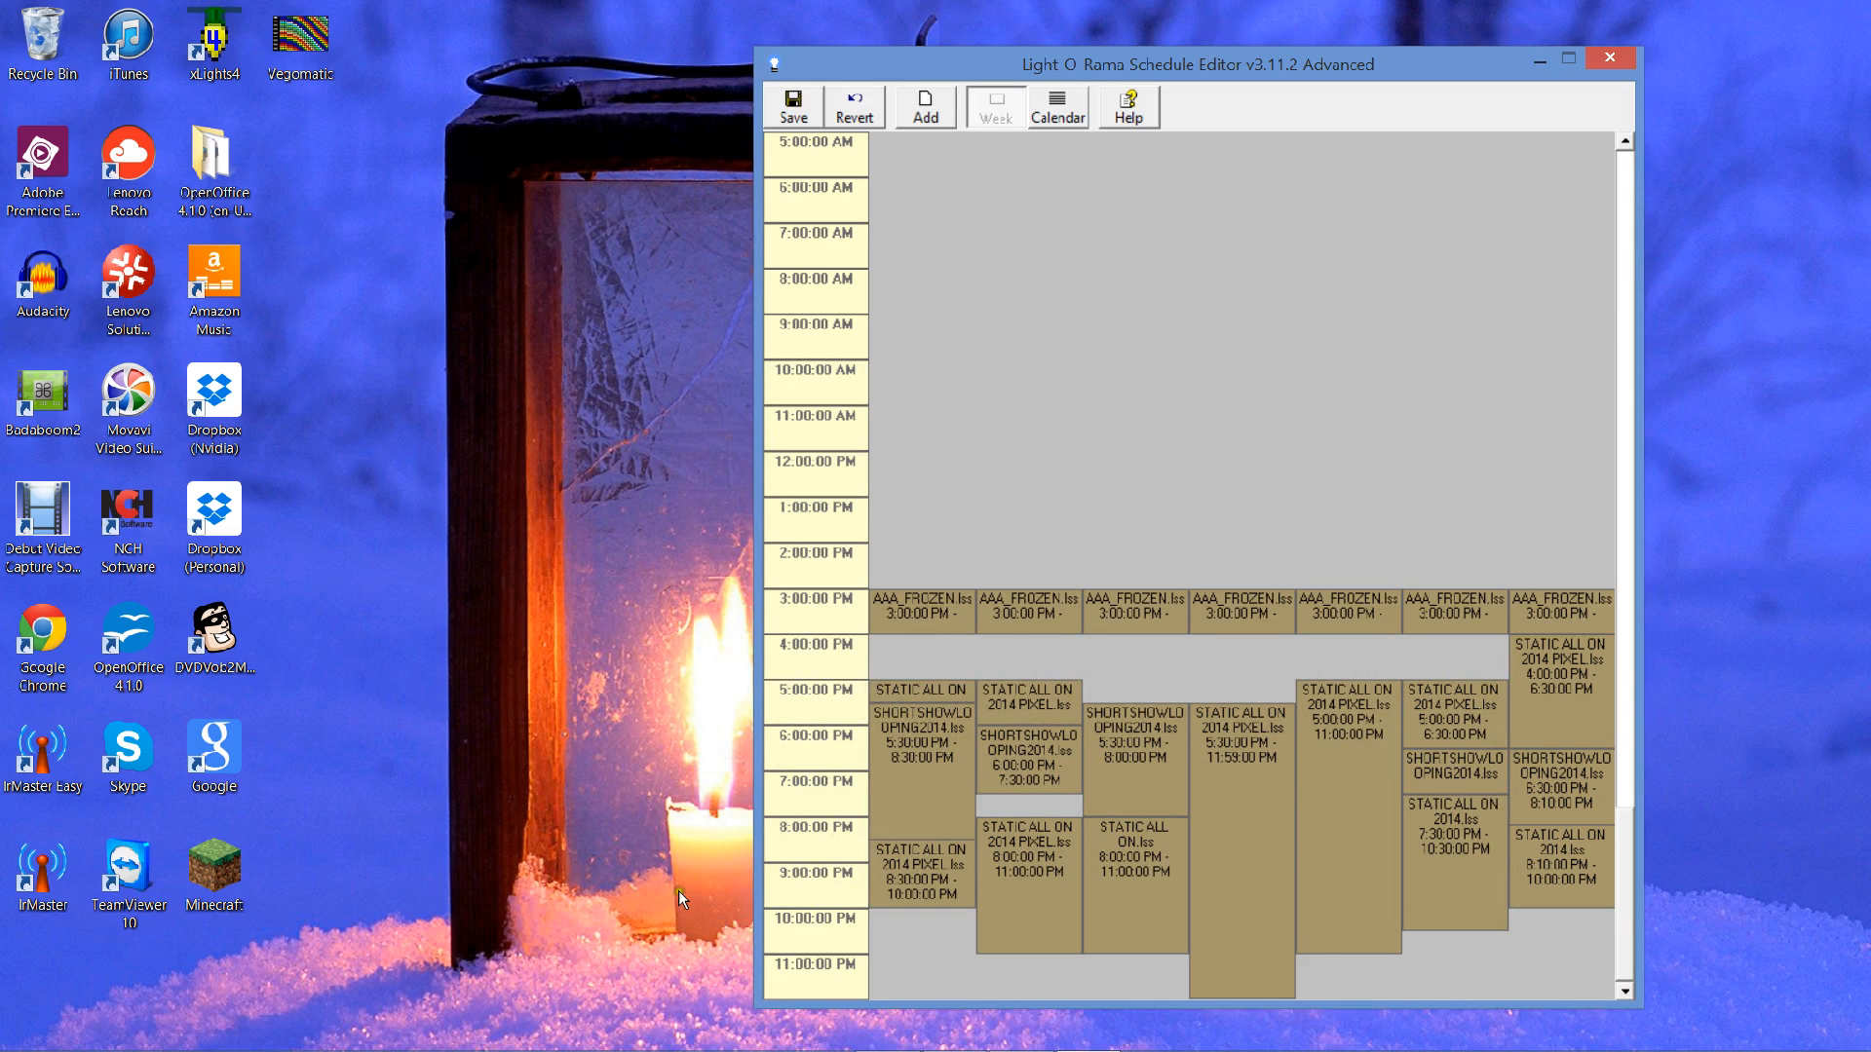
- Delete the 3:00 PM AAA_FROZEN.lss shows on Sunday and Monday from the weekly schedule
{"action": "right_click", "coordinate": [933, 624]}
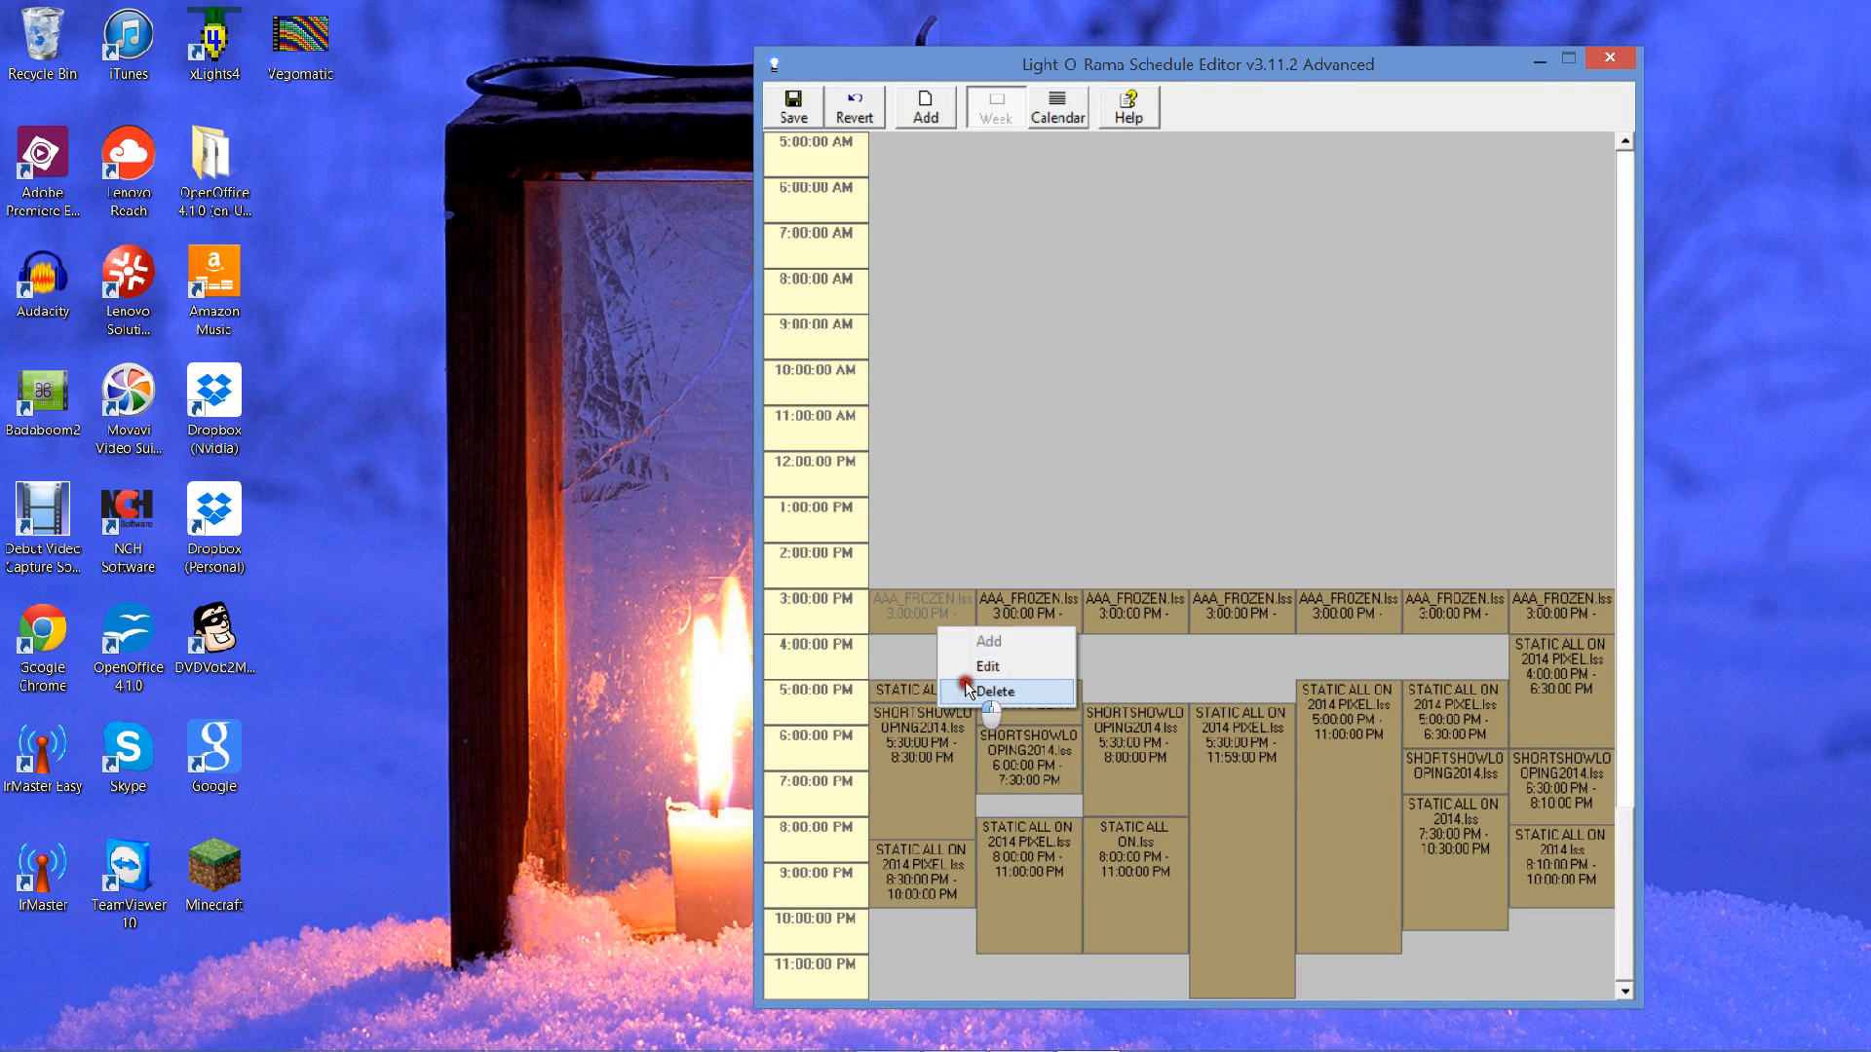
{"action": "left_click", "coordinate": [989, 691]}
{"action": "left_click", "coordinate": [304, 384]}
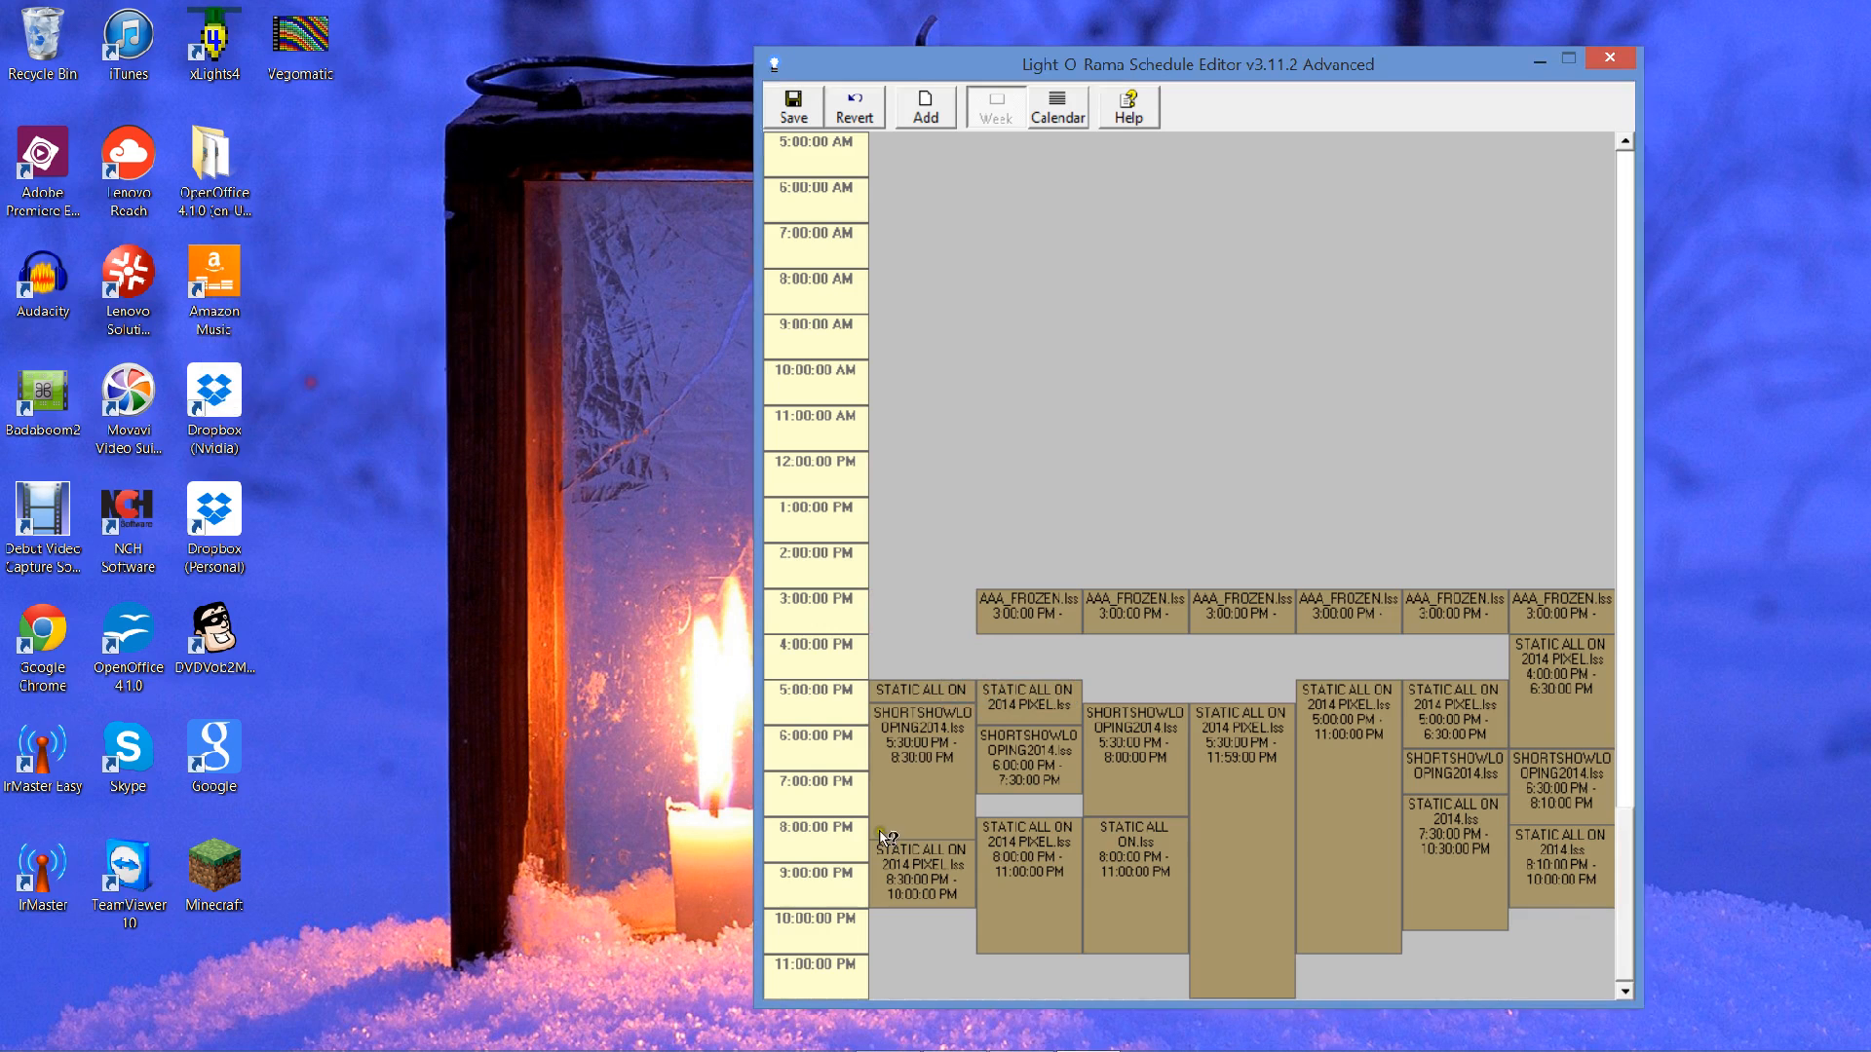
{"action": "right_click", "coordinate": [1037, 610]}
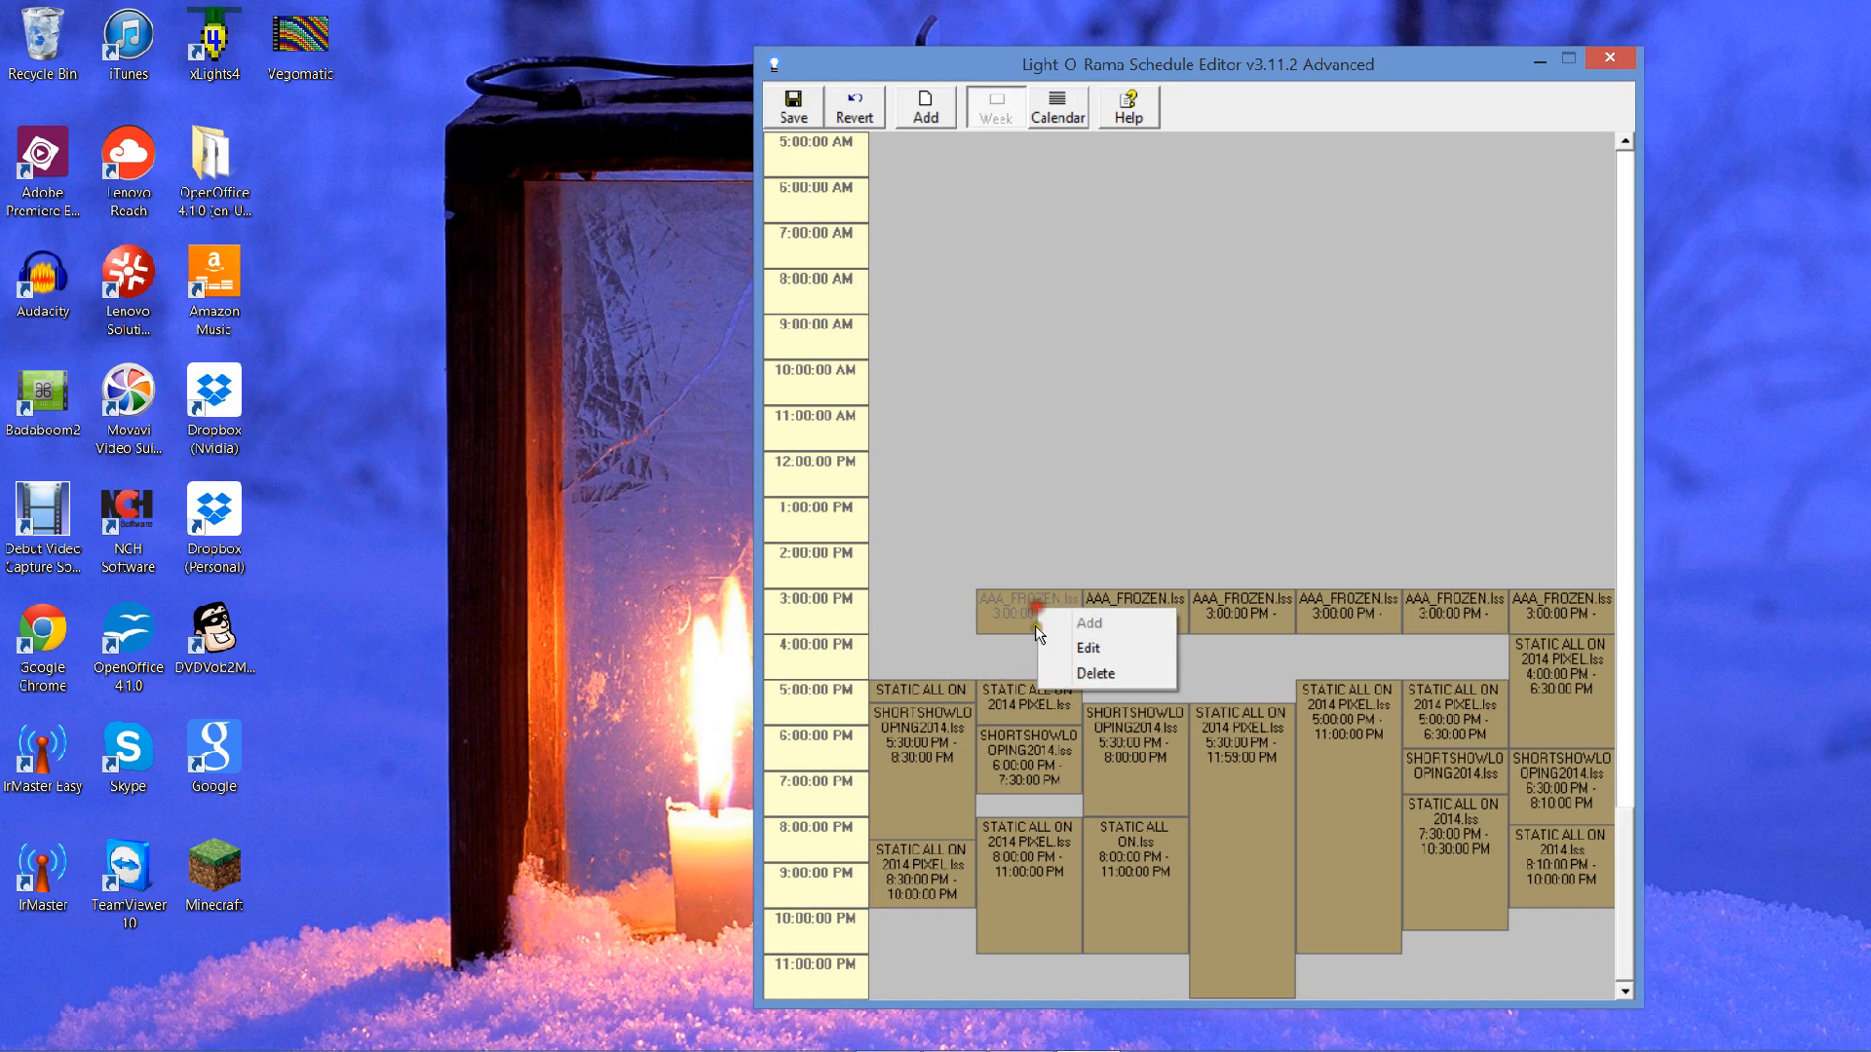
{"action": "left_click", "coordinate": [1077, 672]}
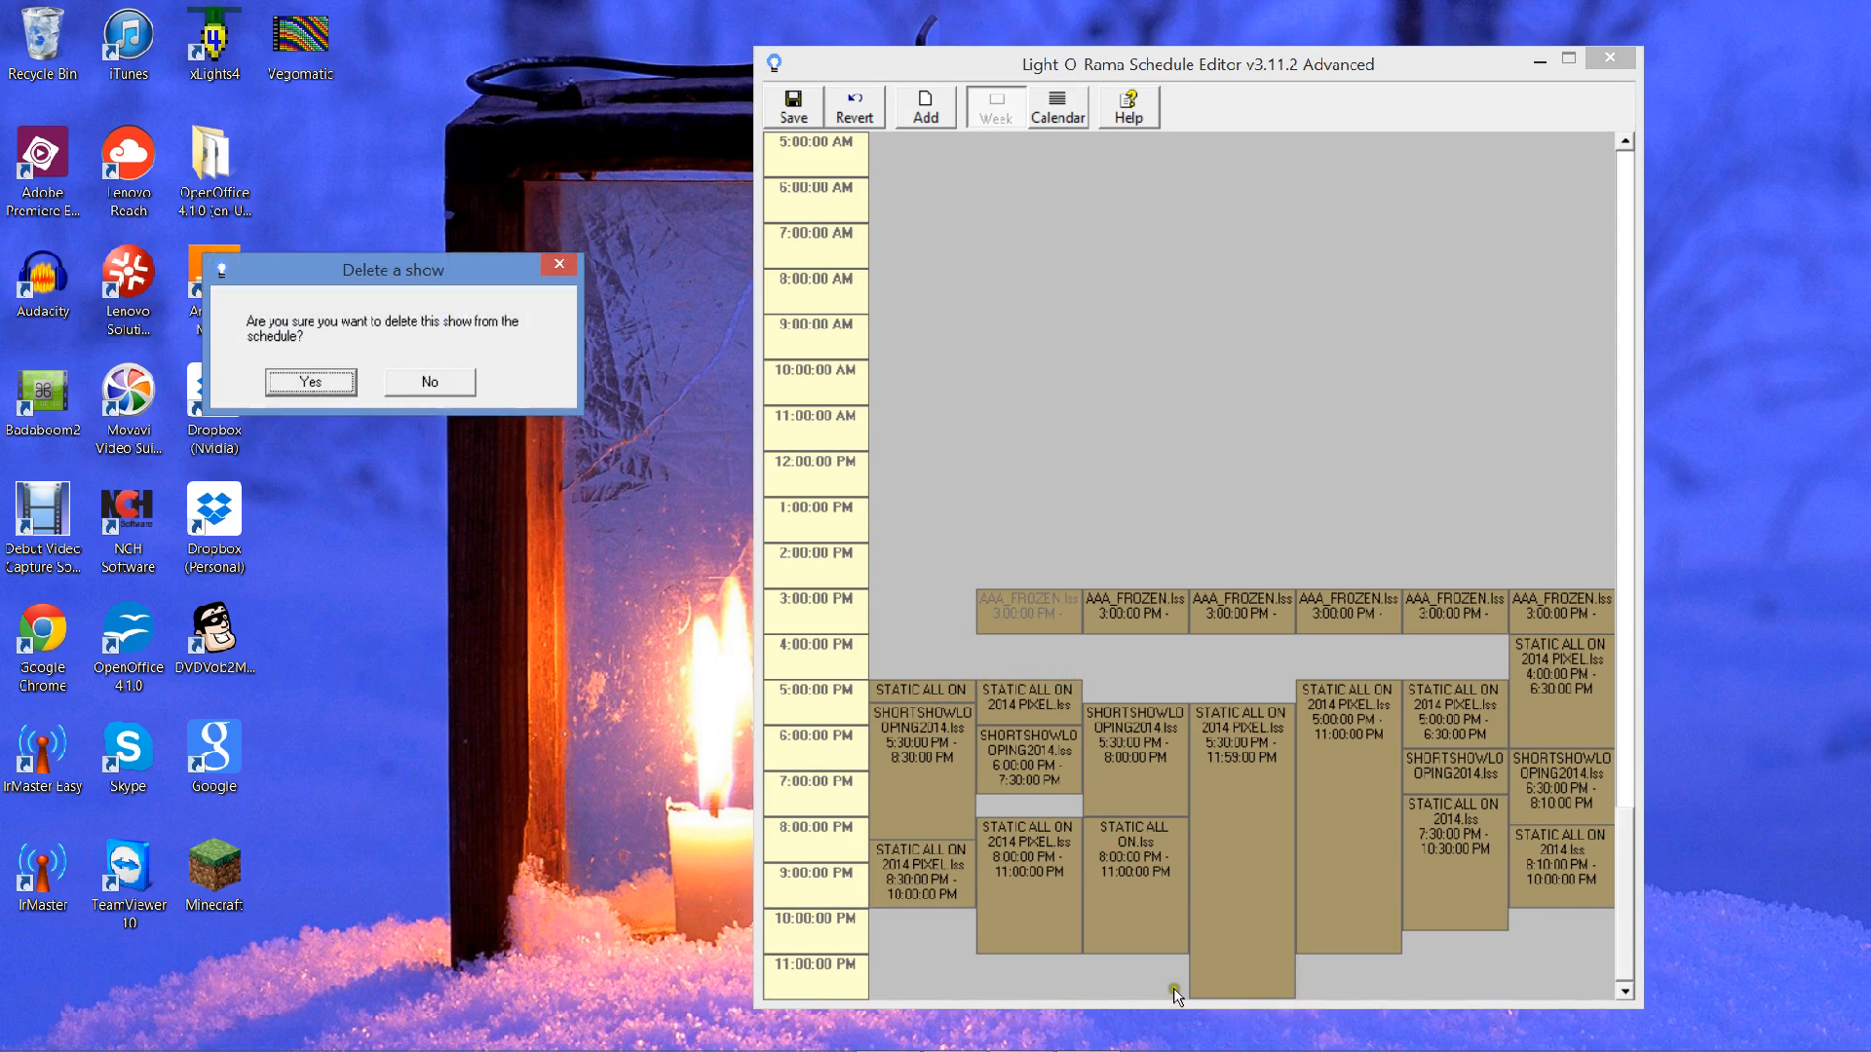
{"action": "left_click", "coordinate": [314, 382]}
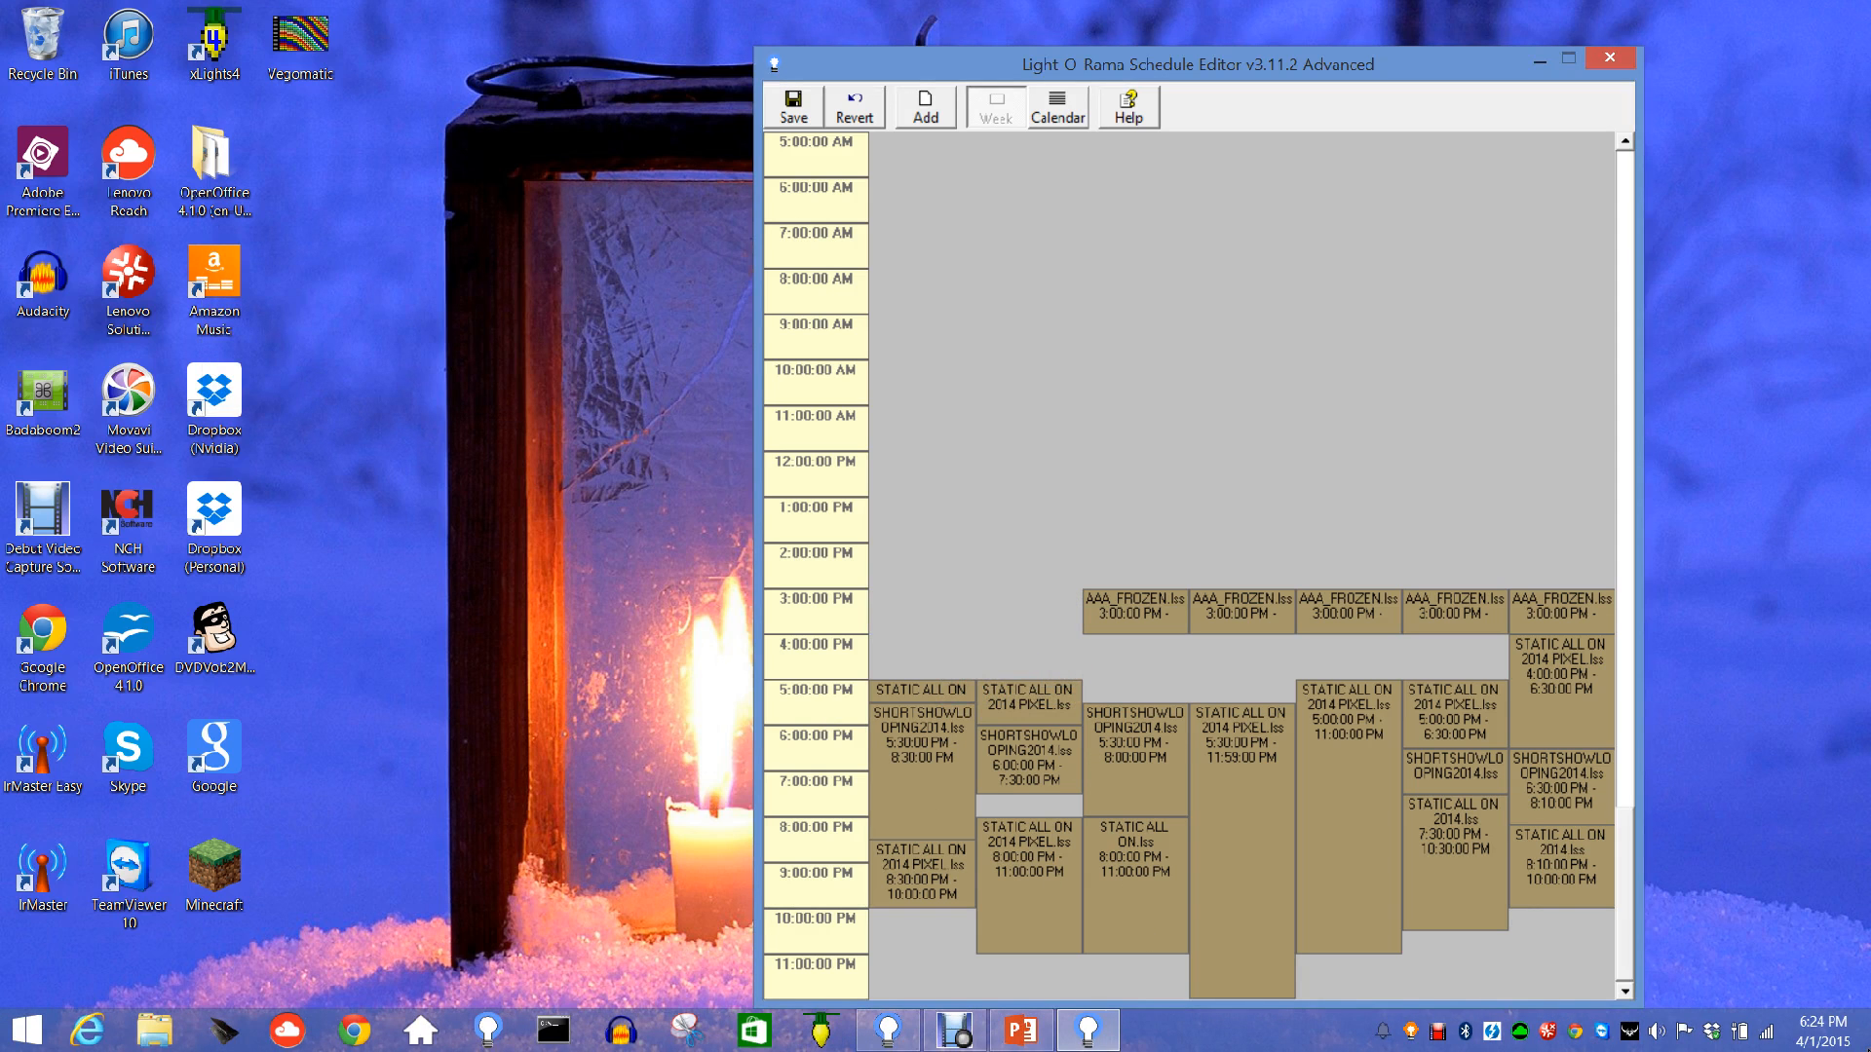
- Open the Light-O-Rama Status window and place it beside the Schedule Editor
{"action": "right_click", "coordinate": [1403, 1029]}
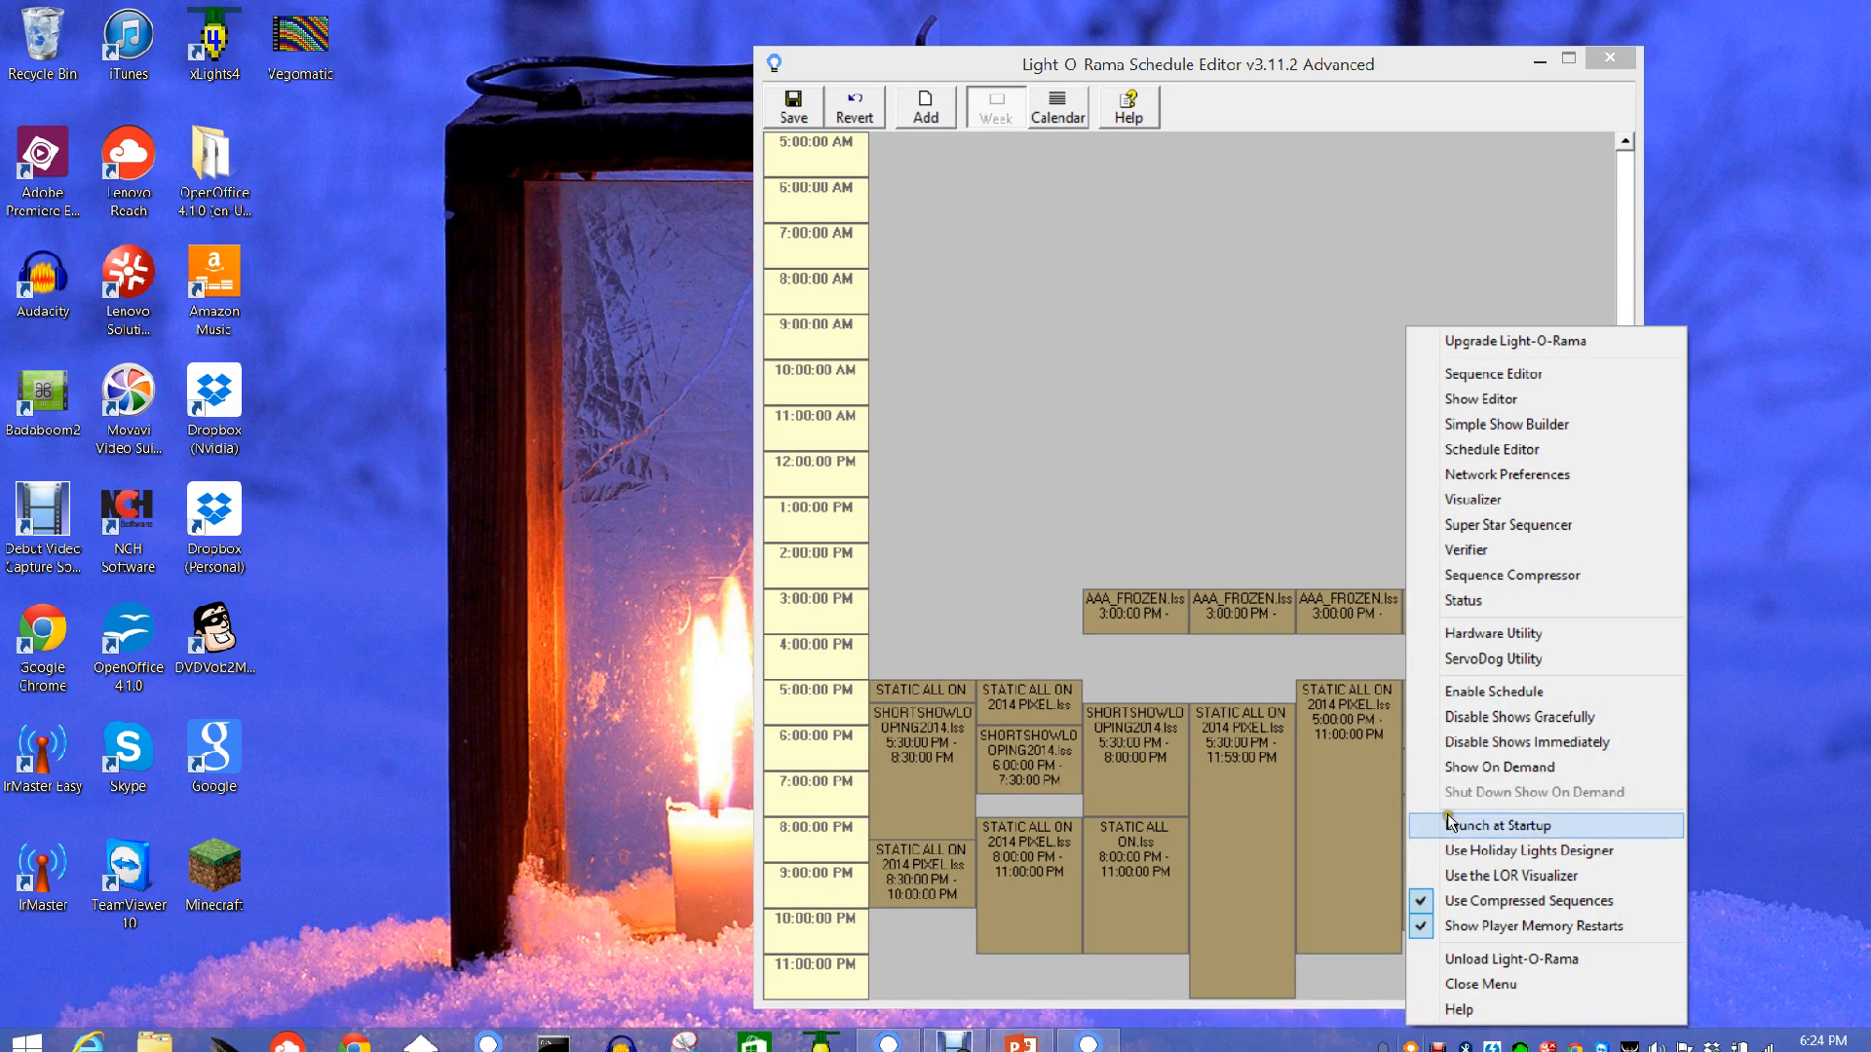
{"action": "left_click", "coordinate": [1467, 600]}
{"action": "left_click_drag", "start_coordinate": [1331, 555], "coordinate": [622, 214]}
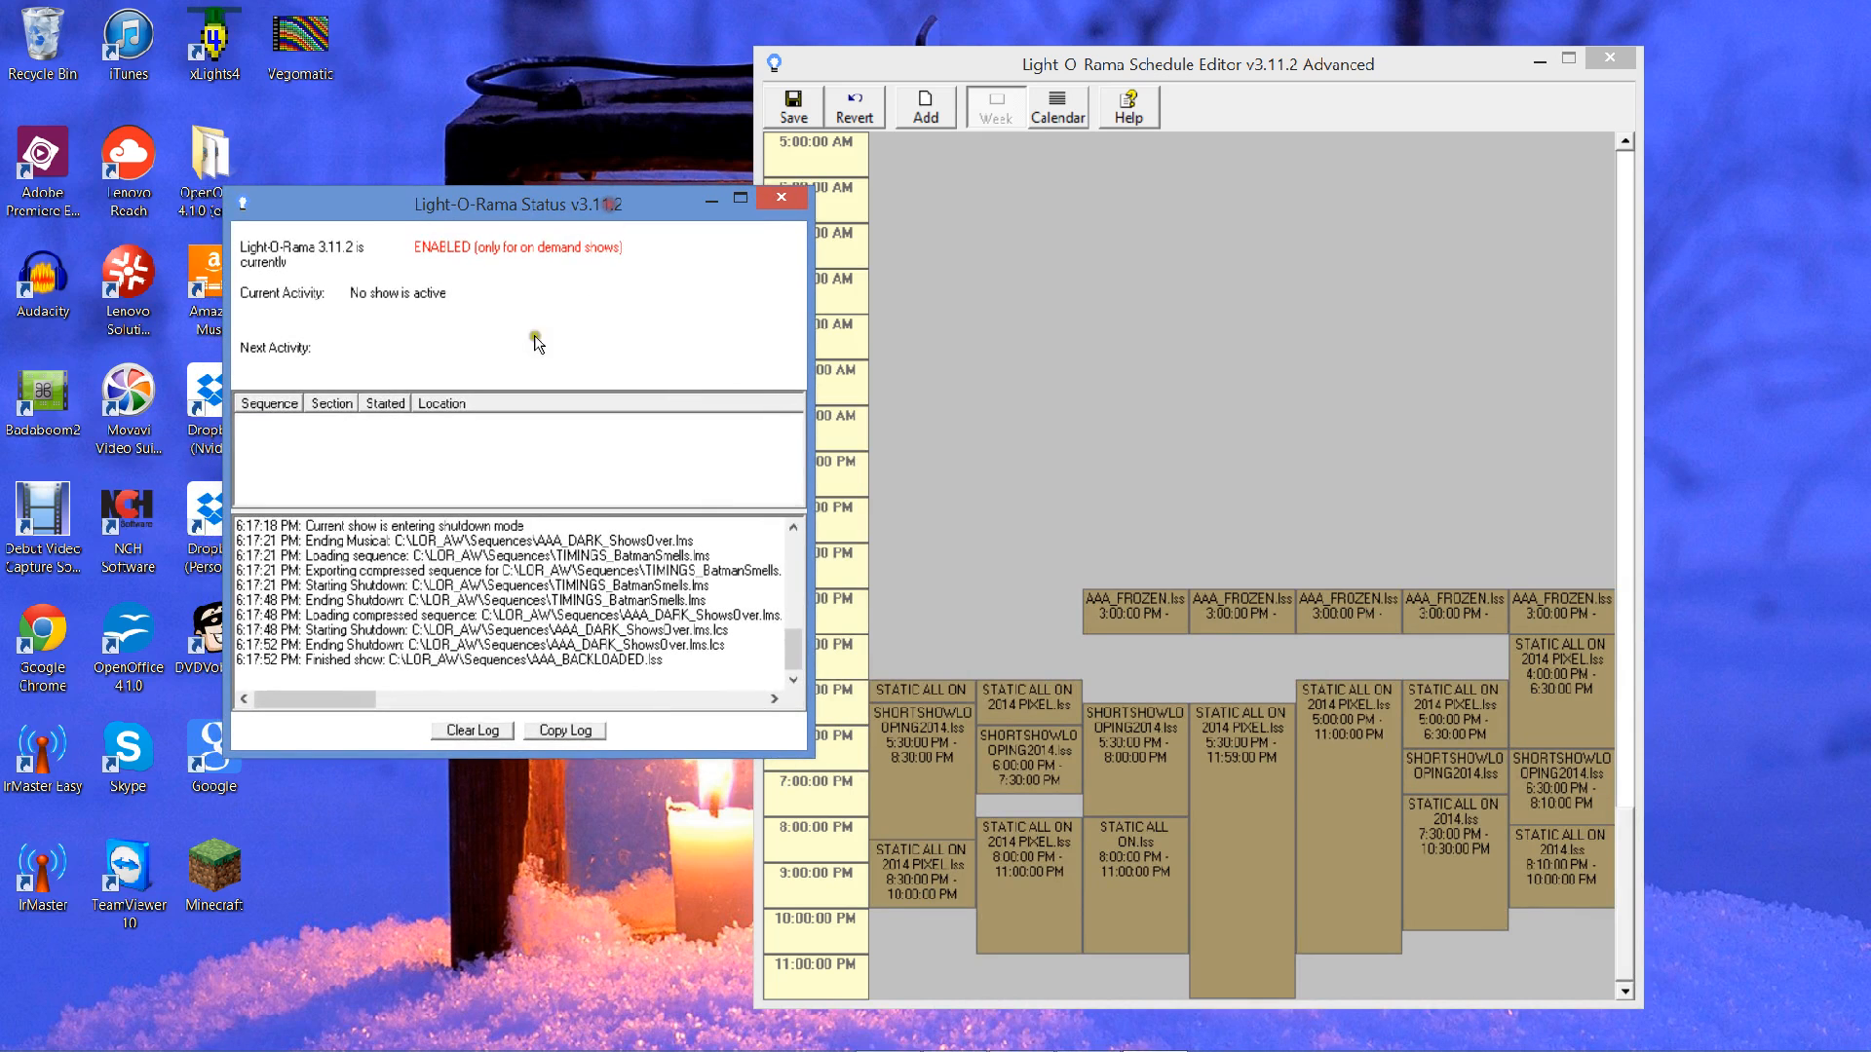
- Enable the Light-O-Rama schedule so that the scheduled shows run
{"action": "mouse_move", "coordinate": [1428, 1048]}
{"action": "right_click", "coordinate": [1414, 1030]}
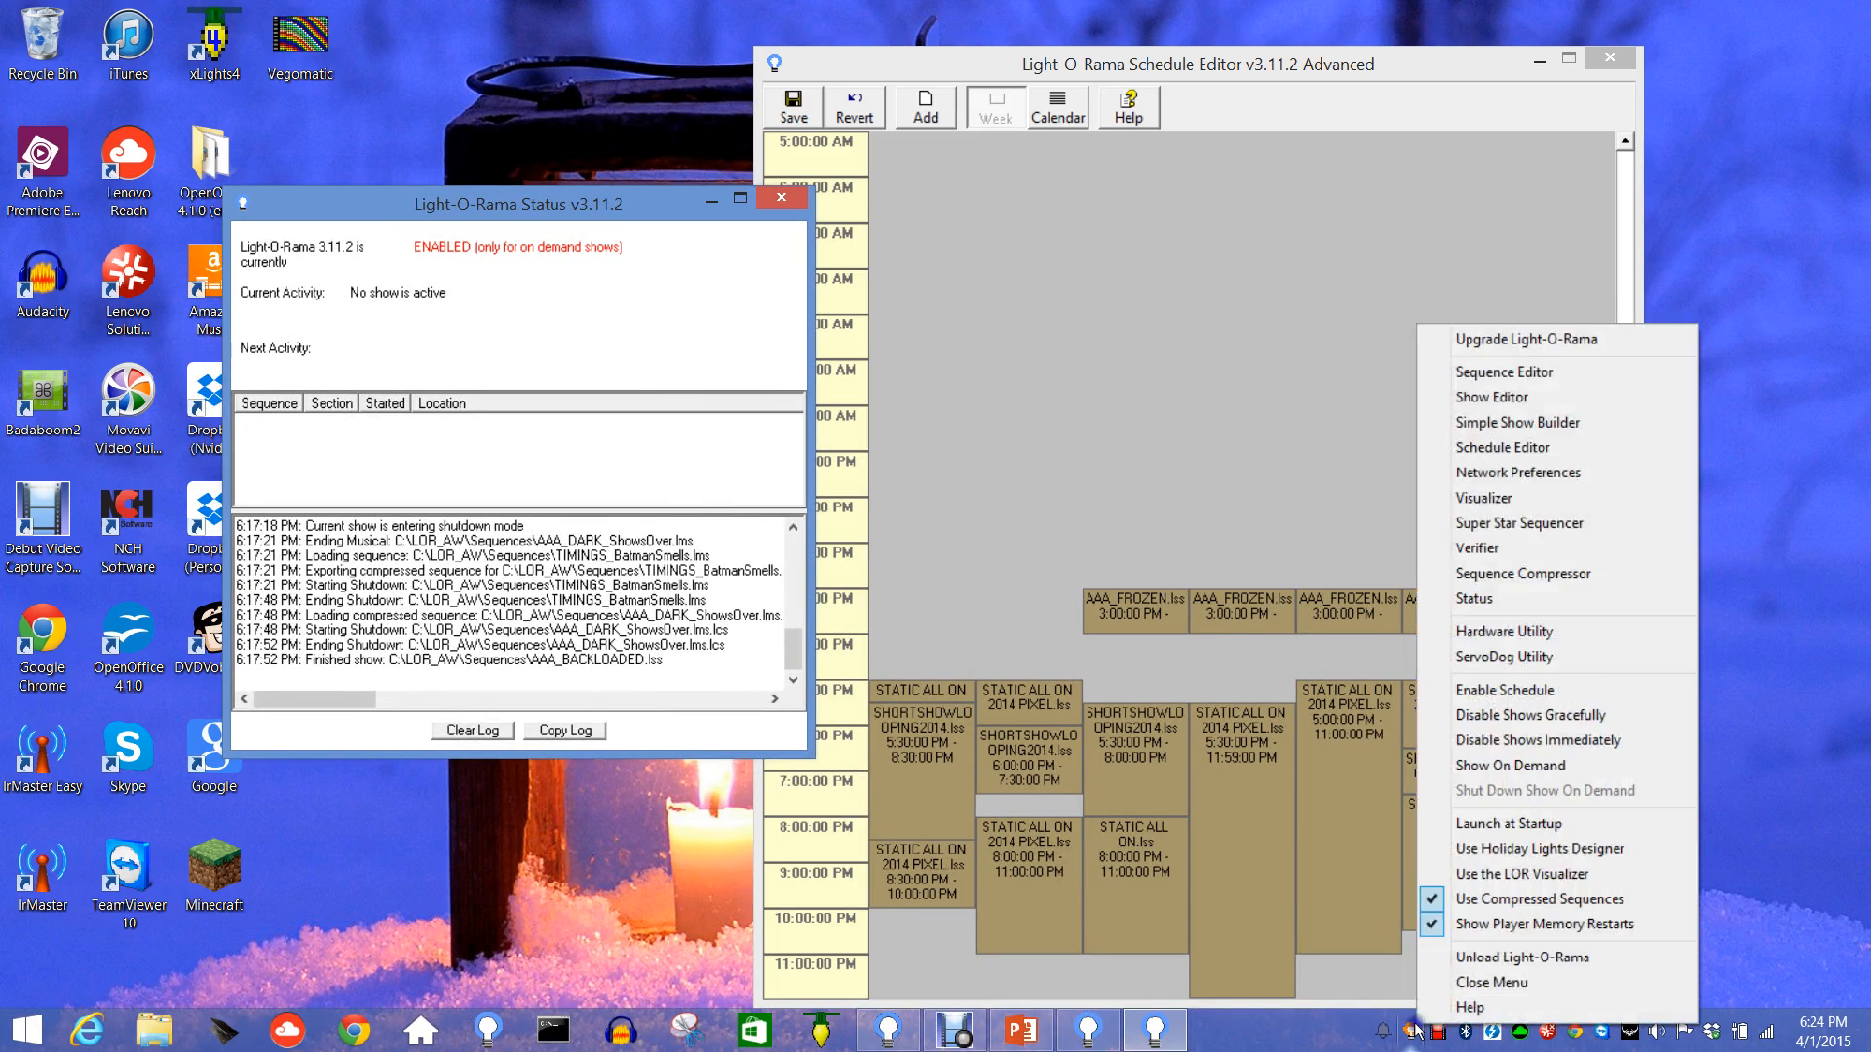
{"action": "left_click", "coordinate": [1524, 695]}
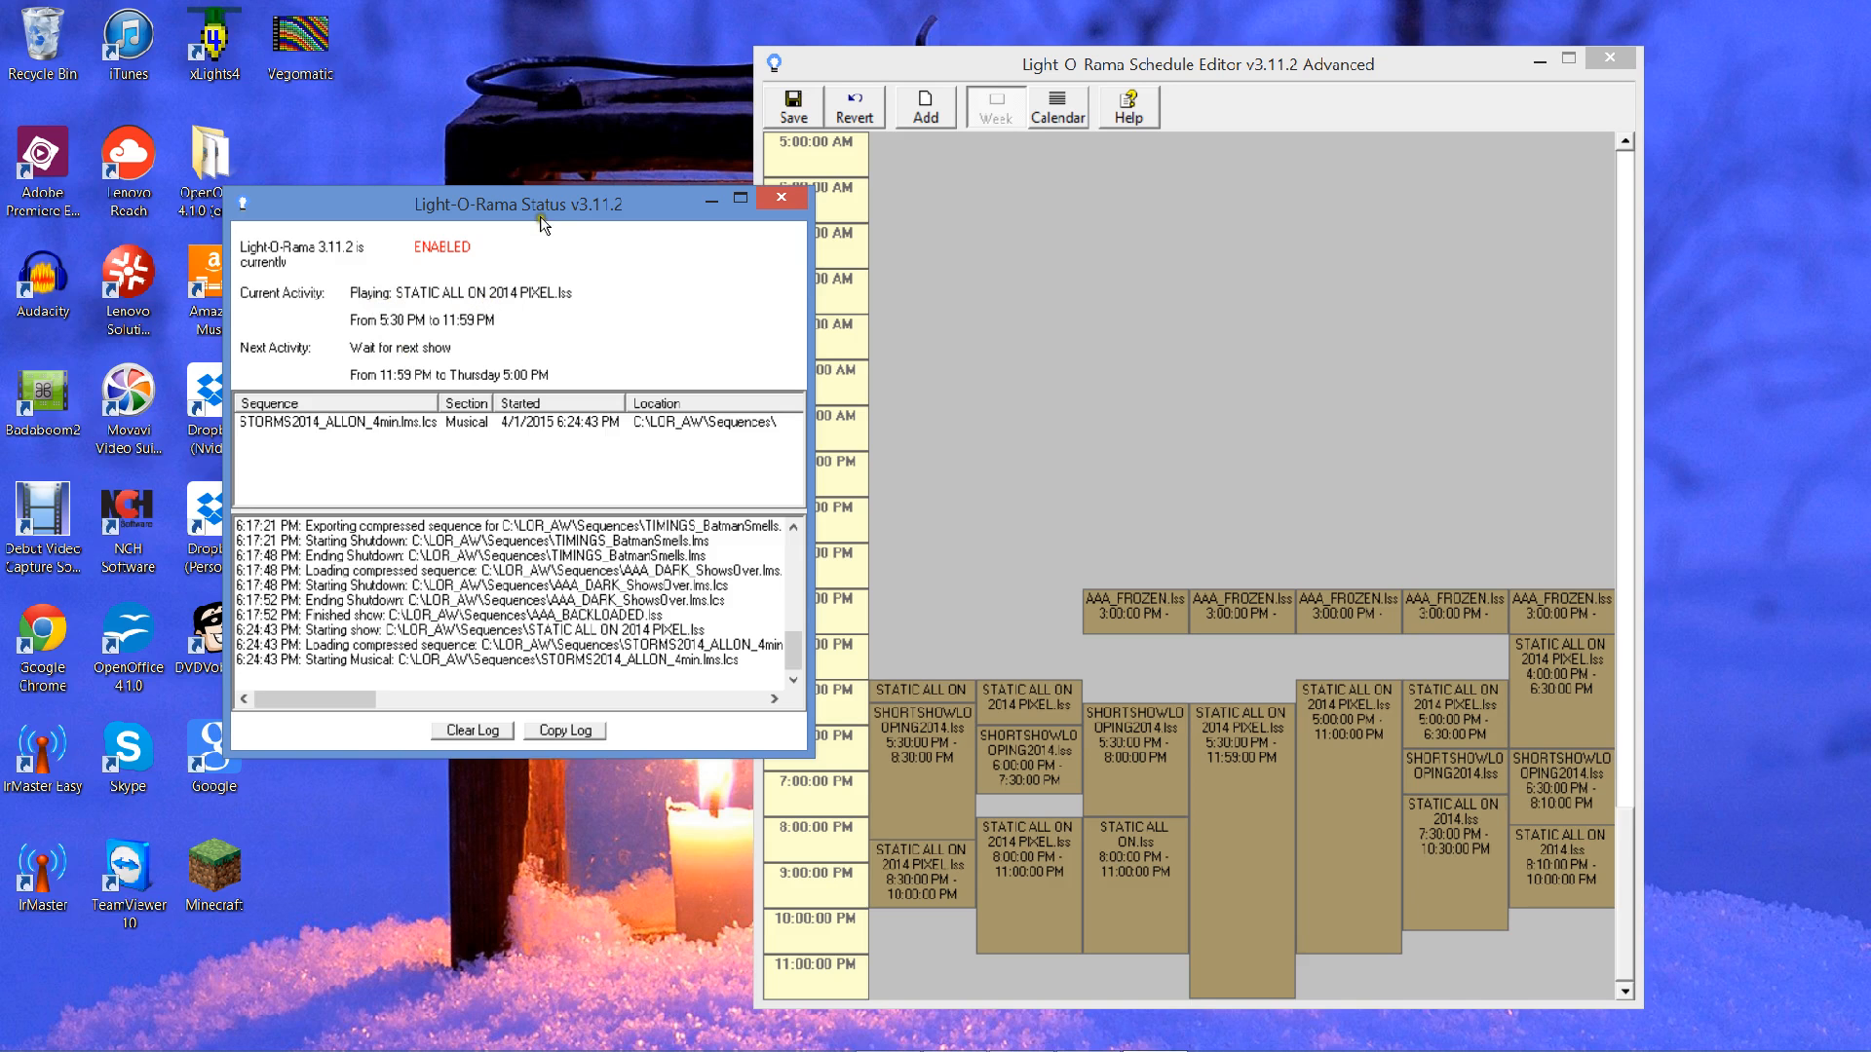
- Check the weekday headings above the schedule's columns, and move the Status window clear of the Schedule Editor
{"action": "mouse_move", "coordinate": [1441, 1048]}
{"action": "right_click", "coordinate": [1295, 256]}
{"action": "right_click", "coordinate": [1237, 265]}
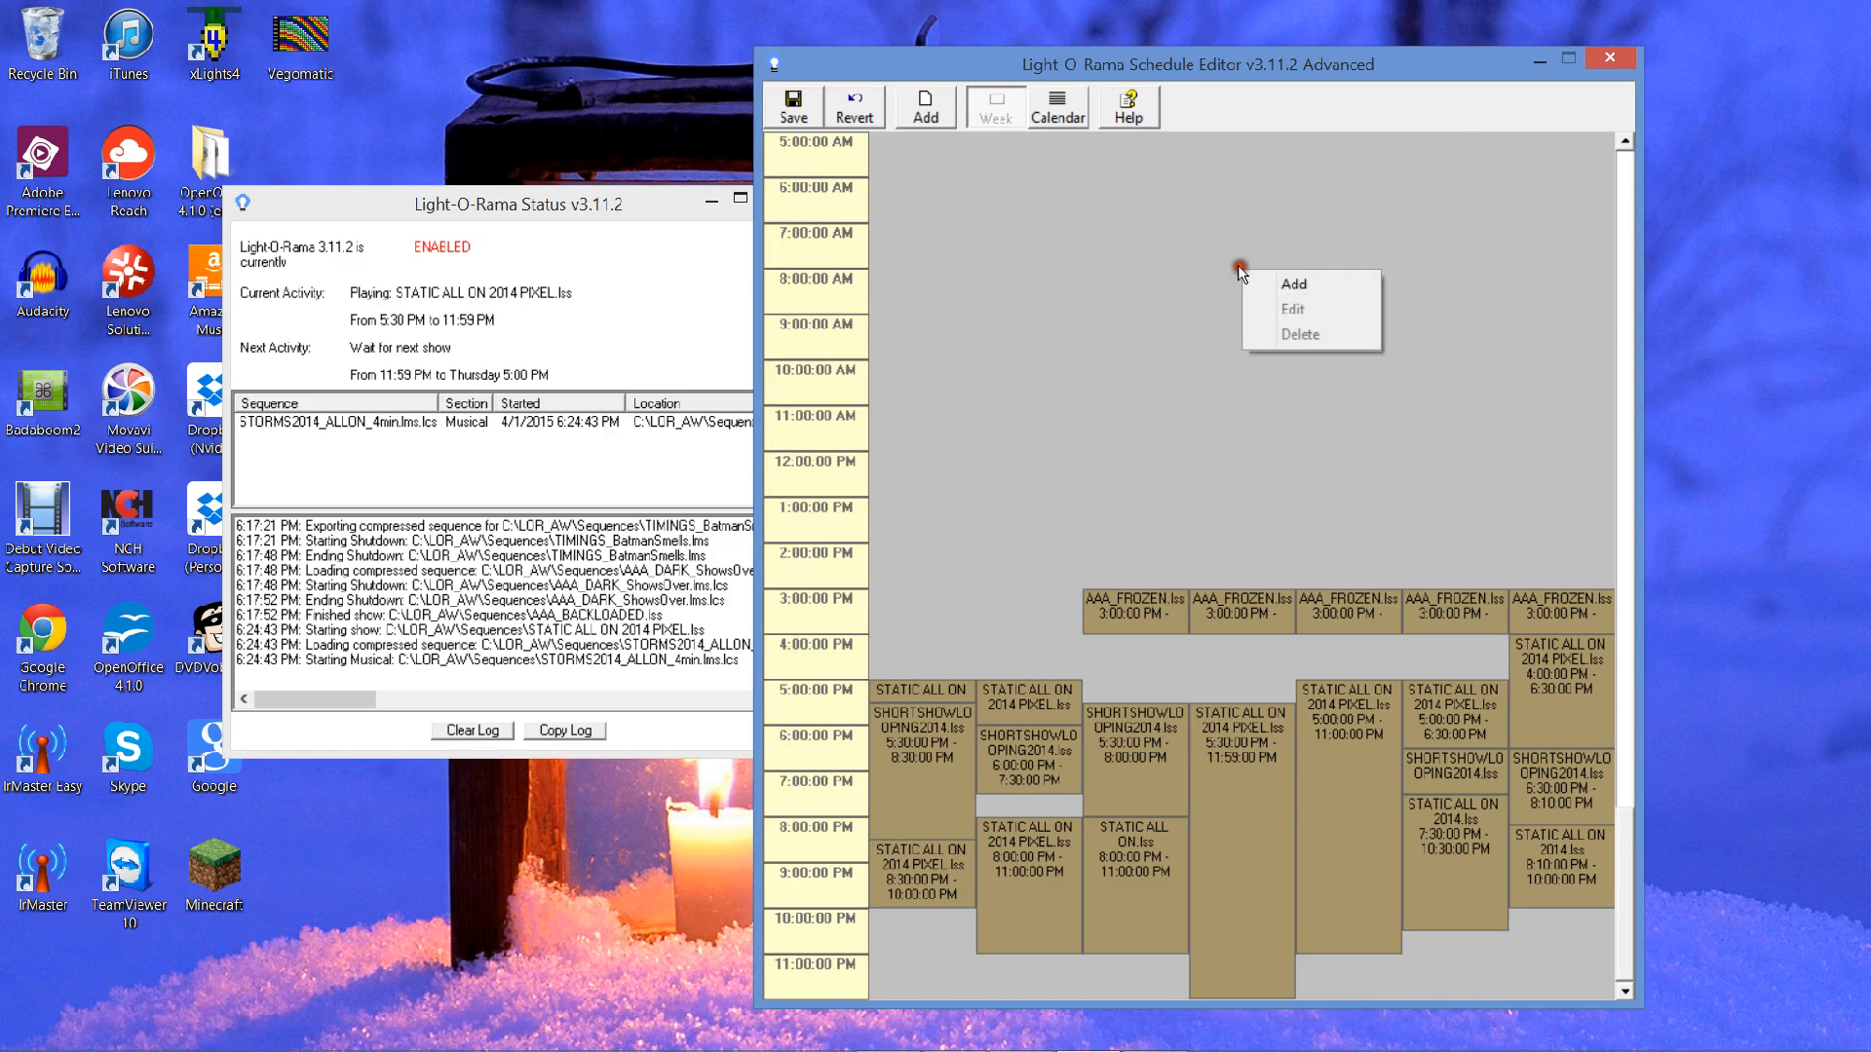
{"action": "left_click", "coordinate": [1632, 180]}
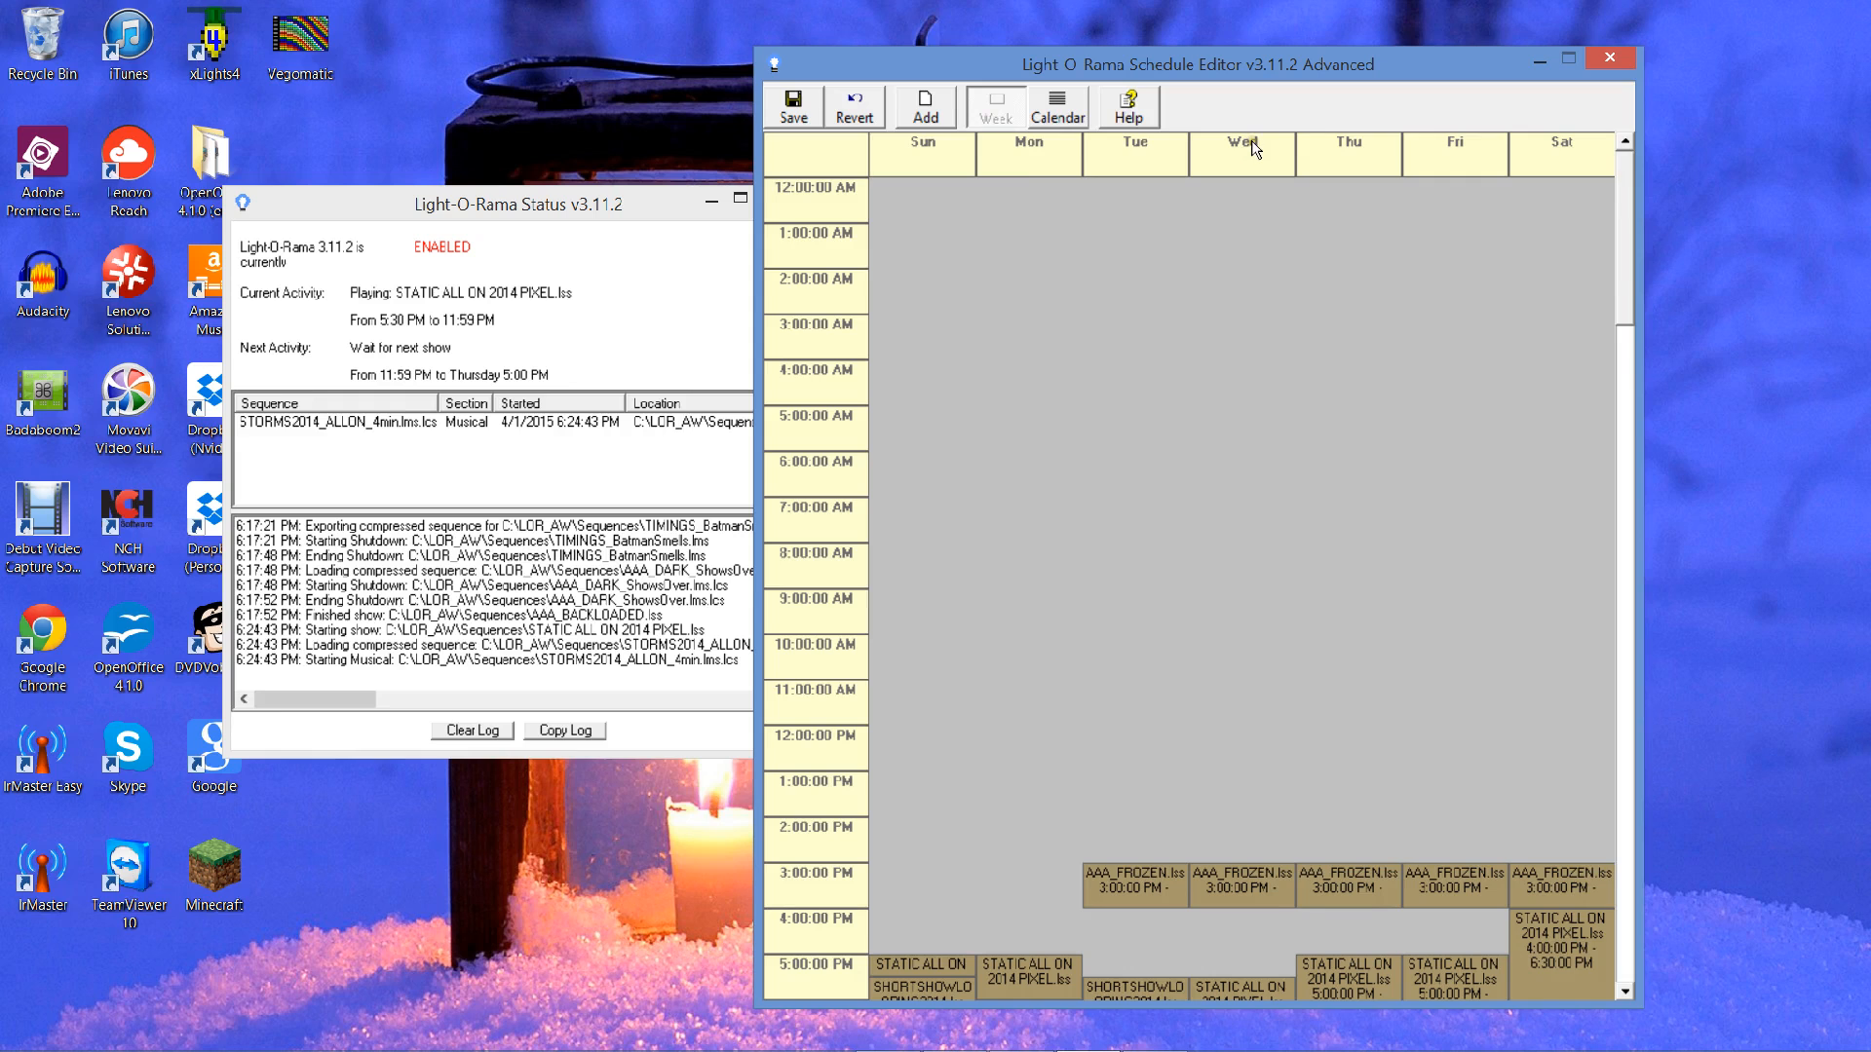
{"action": "scroll", "coordinate": [1257, 141], "scroll_direction": "down", "scroll_amount": 5}
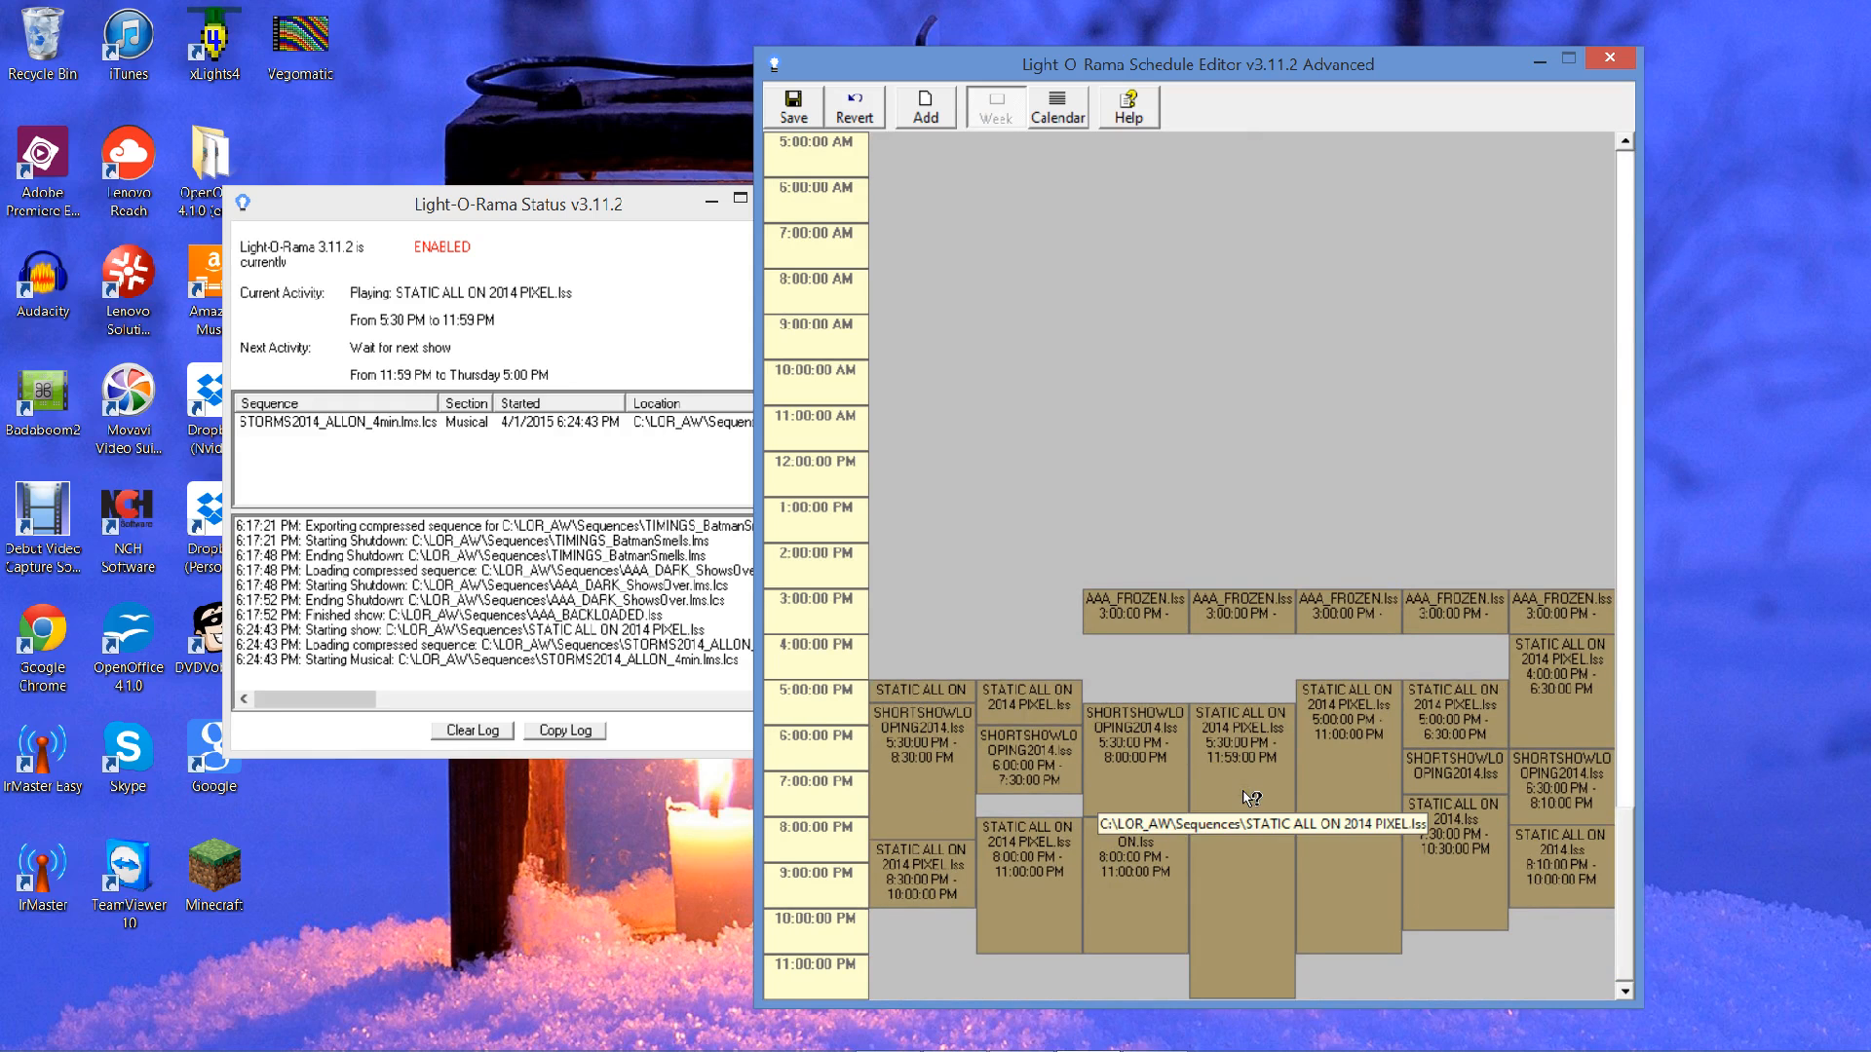
{"action": "left_click_drag", "start_coordinate": [449, 206], "coordinate": [368, 256]}
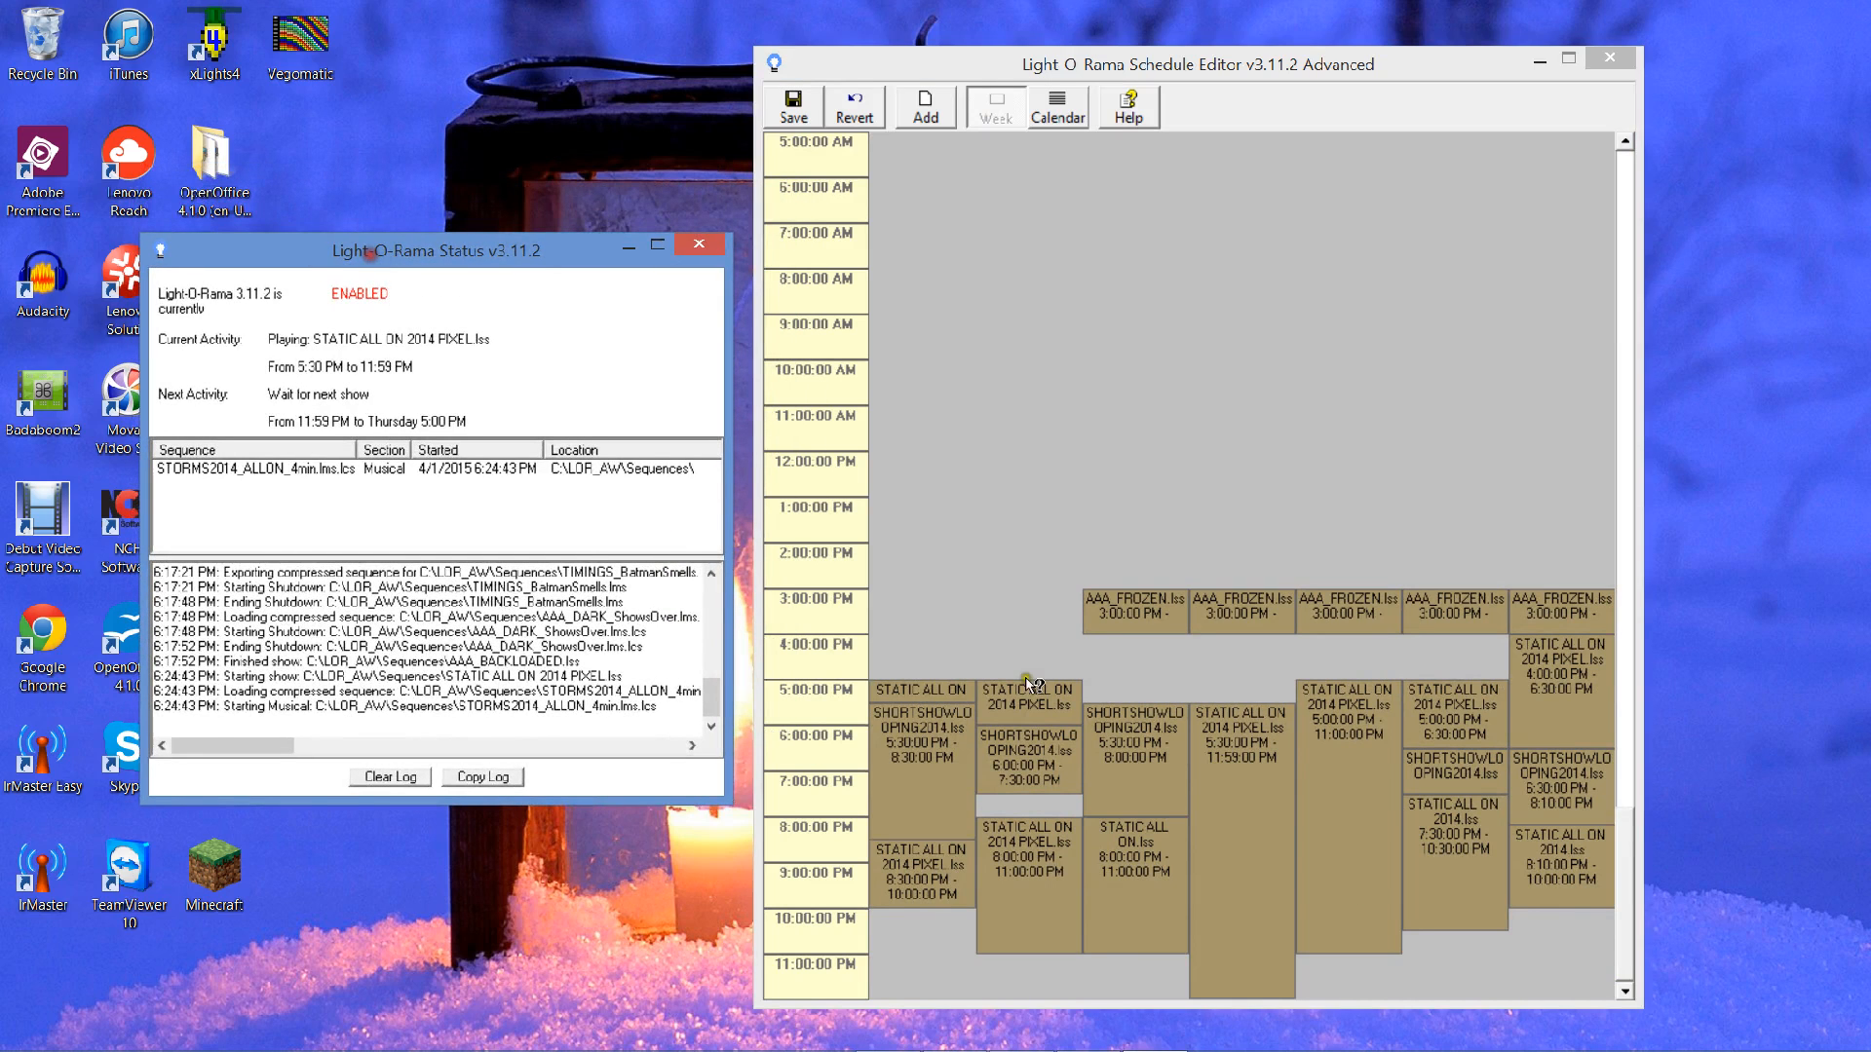
{"action": "right_click", "coordinate": [1247, 783]}
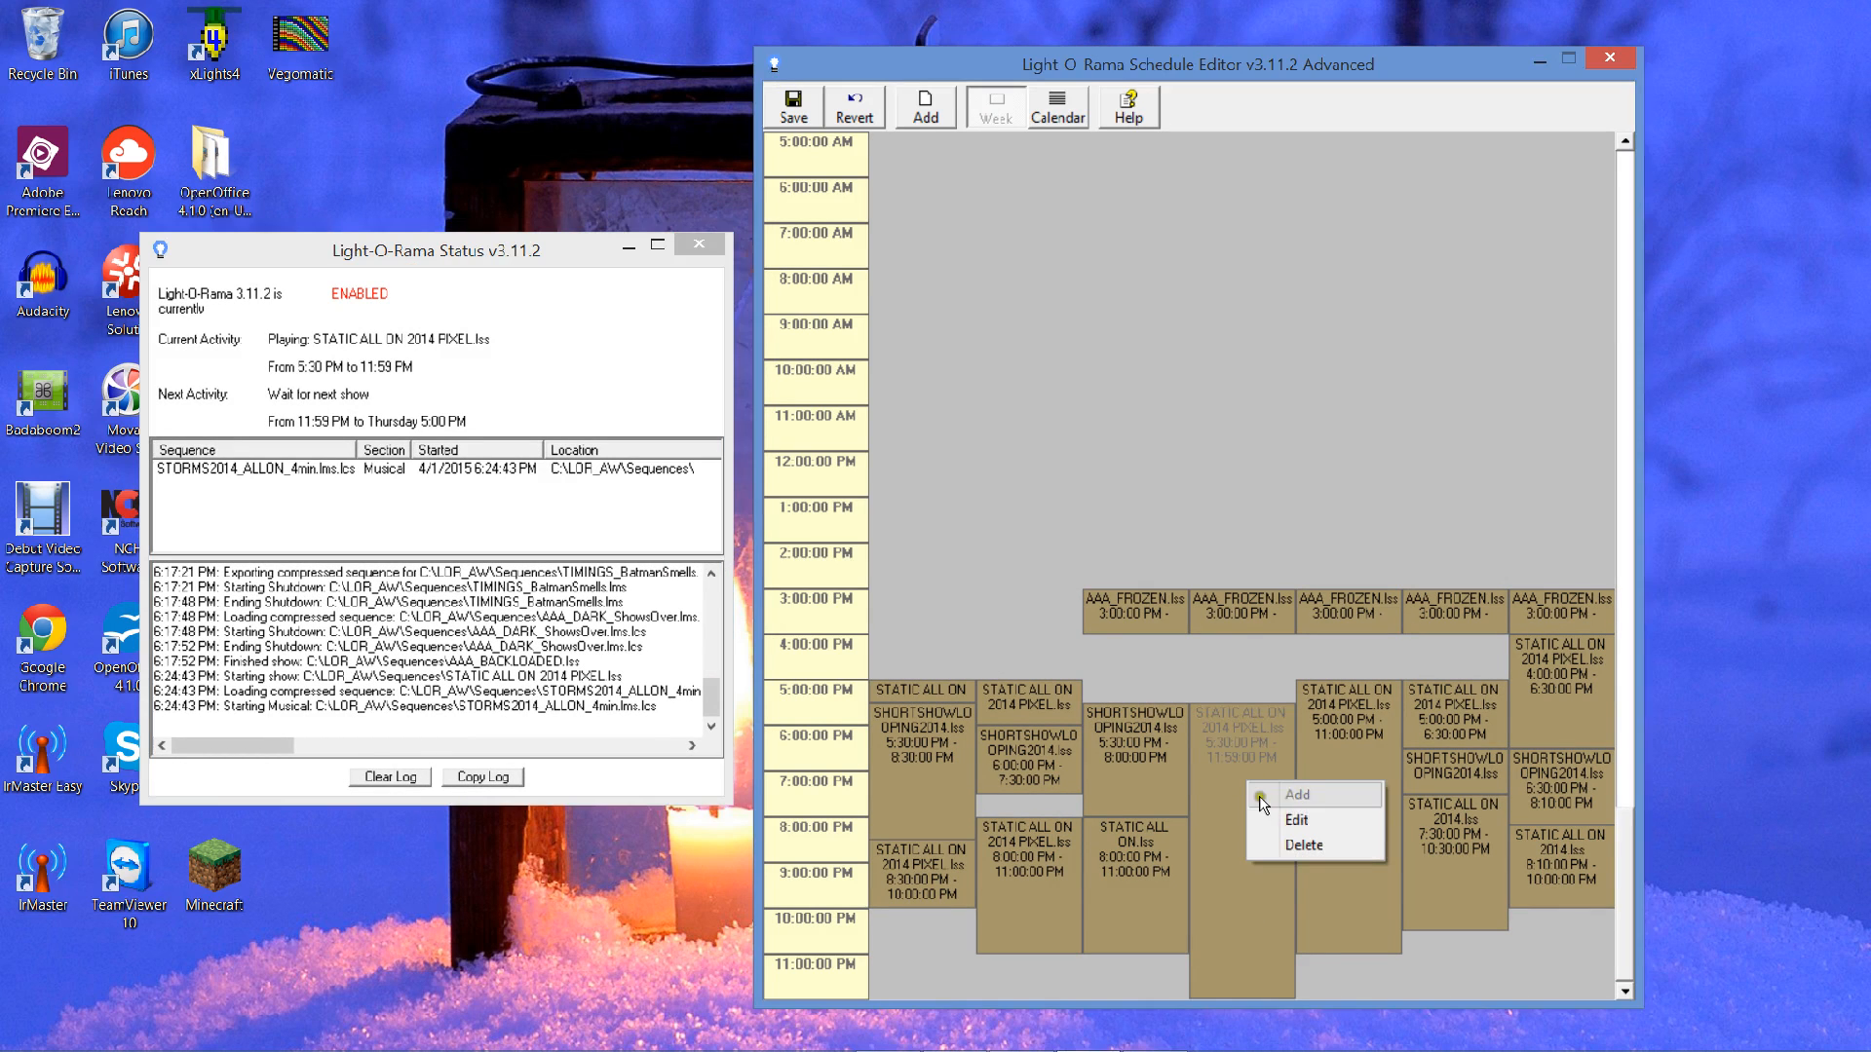
{"action": "left_click", "coordinate": [1280, 821]}
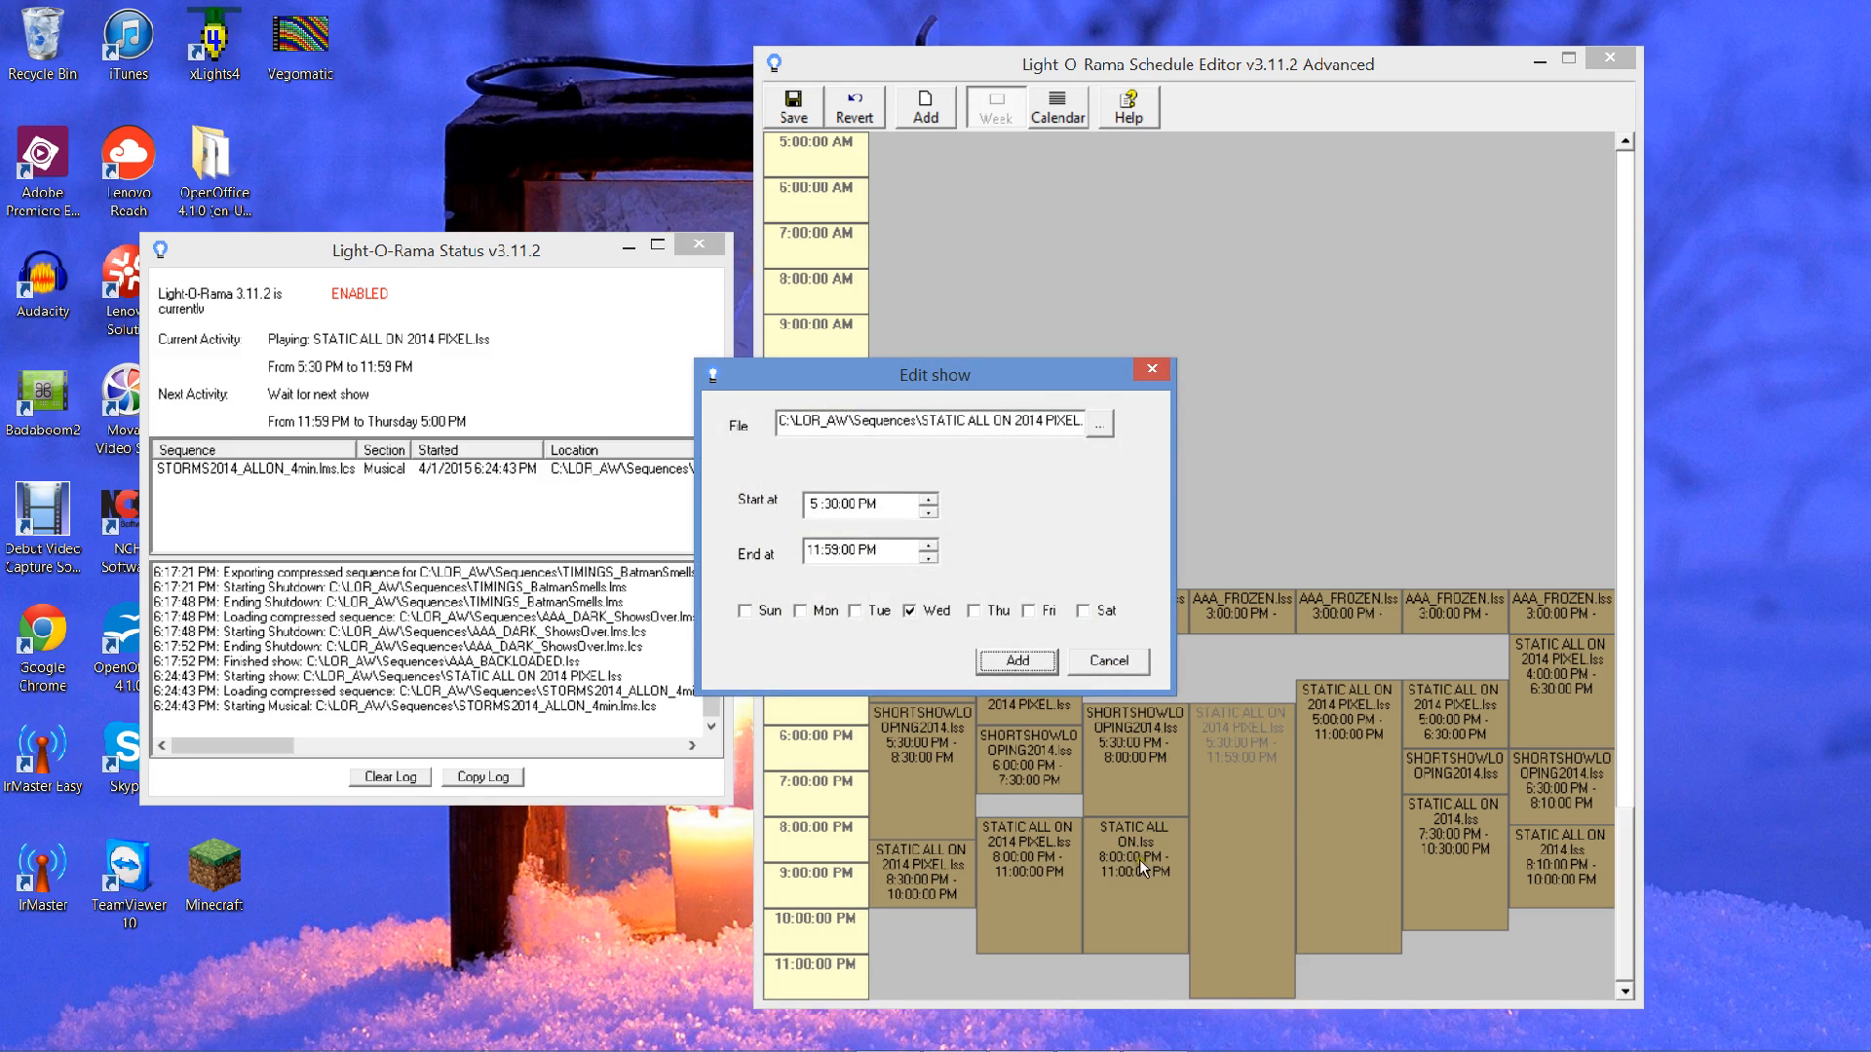
{"action": "left_click", "coordinate": [1108, 670]}
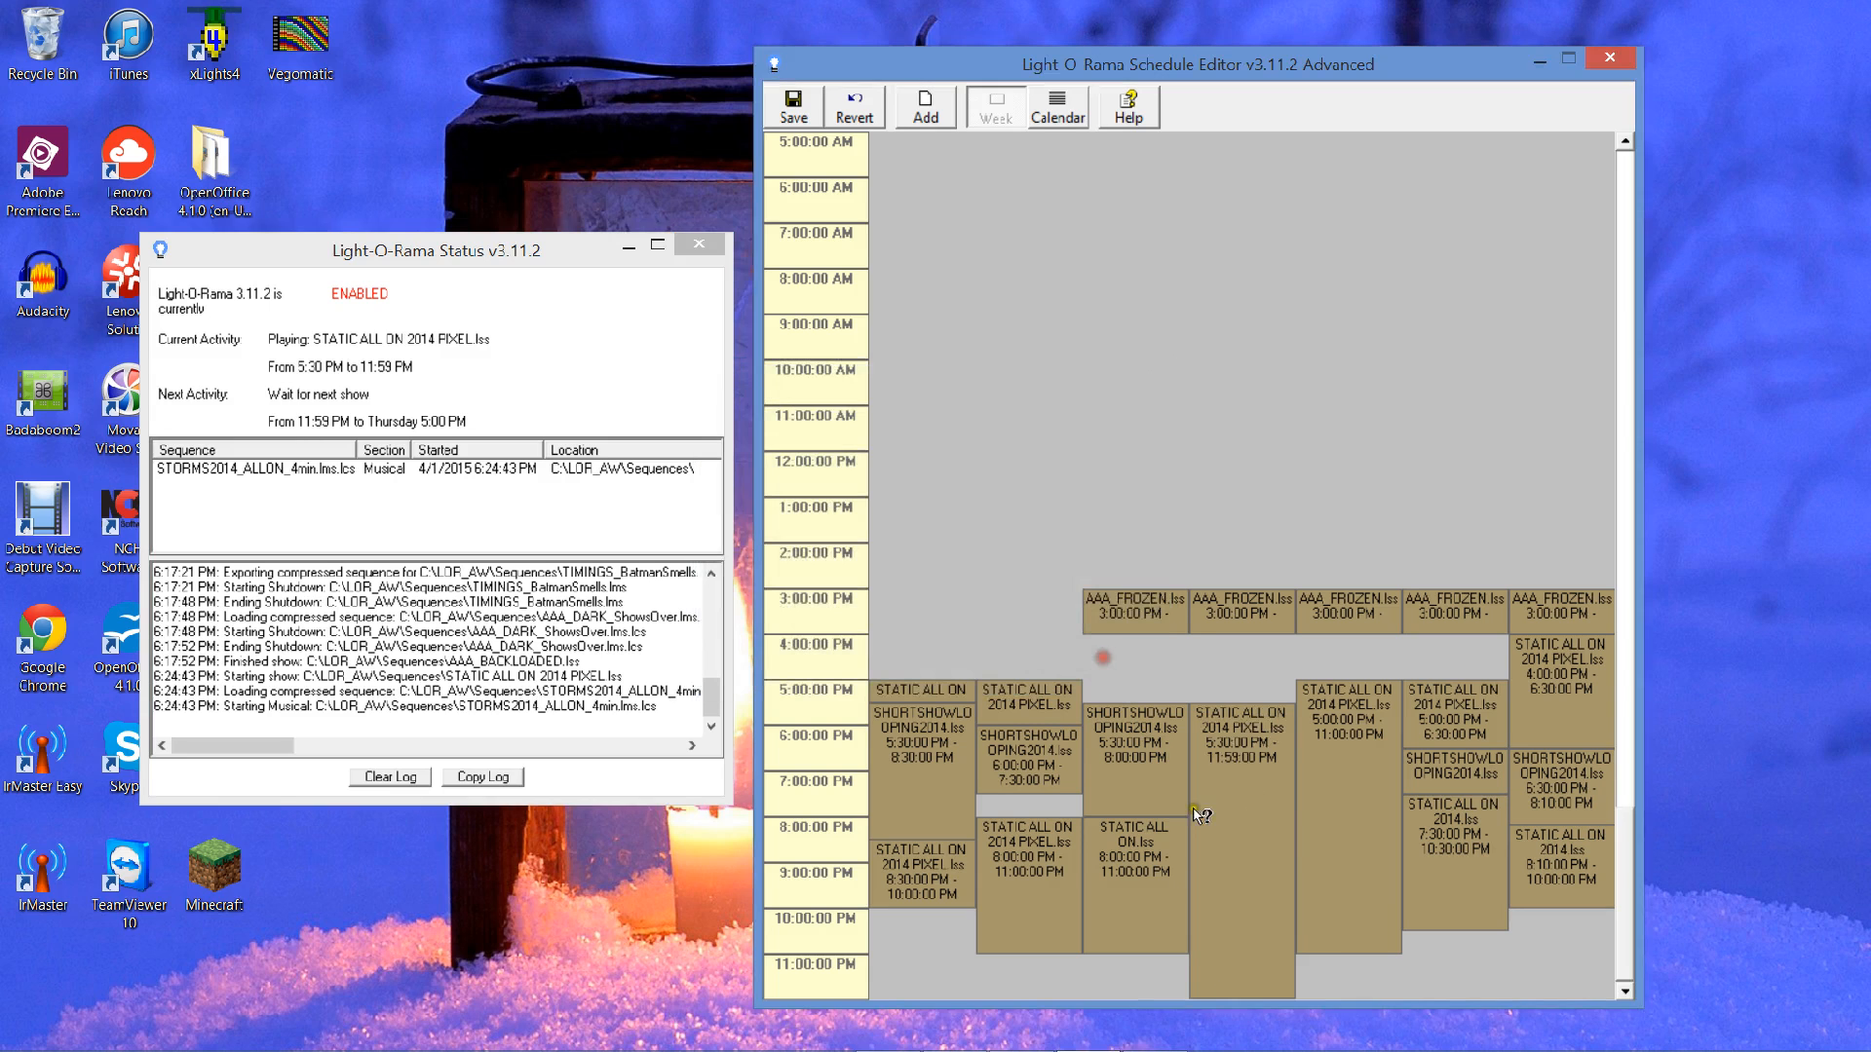
- Set the end time of Wednesday's STATIC ALL ON 2014 PIXEL.lss show to 9:00 PM
{"action": "right_click", "coordinate": [1244, 820]}
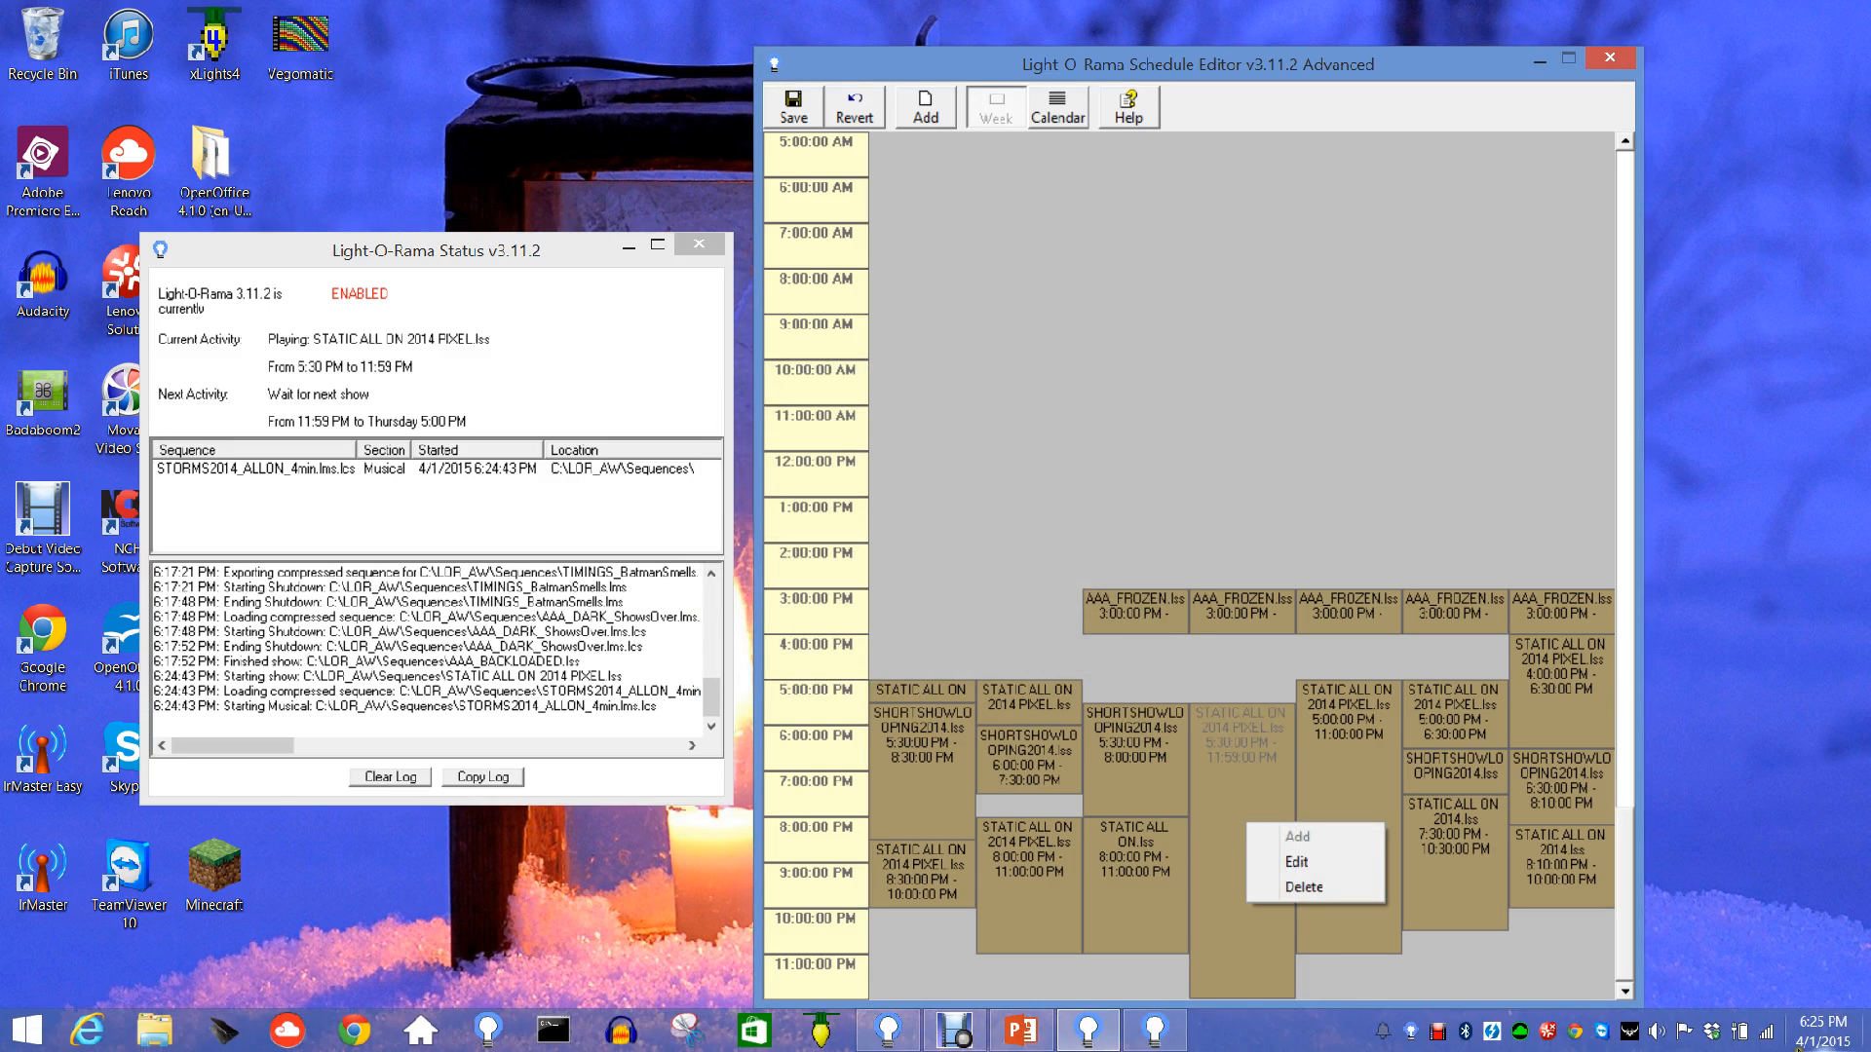
{"action": "left_click", "coordinate": [1299, 863]}
{"action": "left_click", "coordinate": [828, 549]}
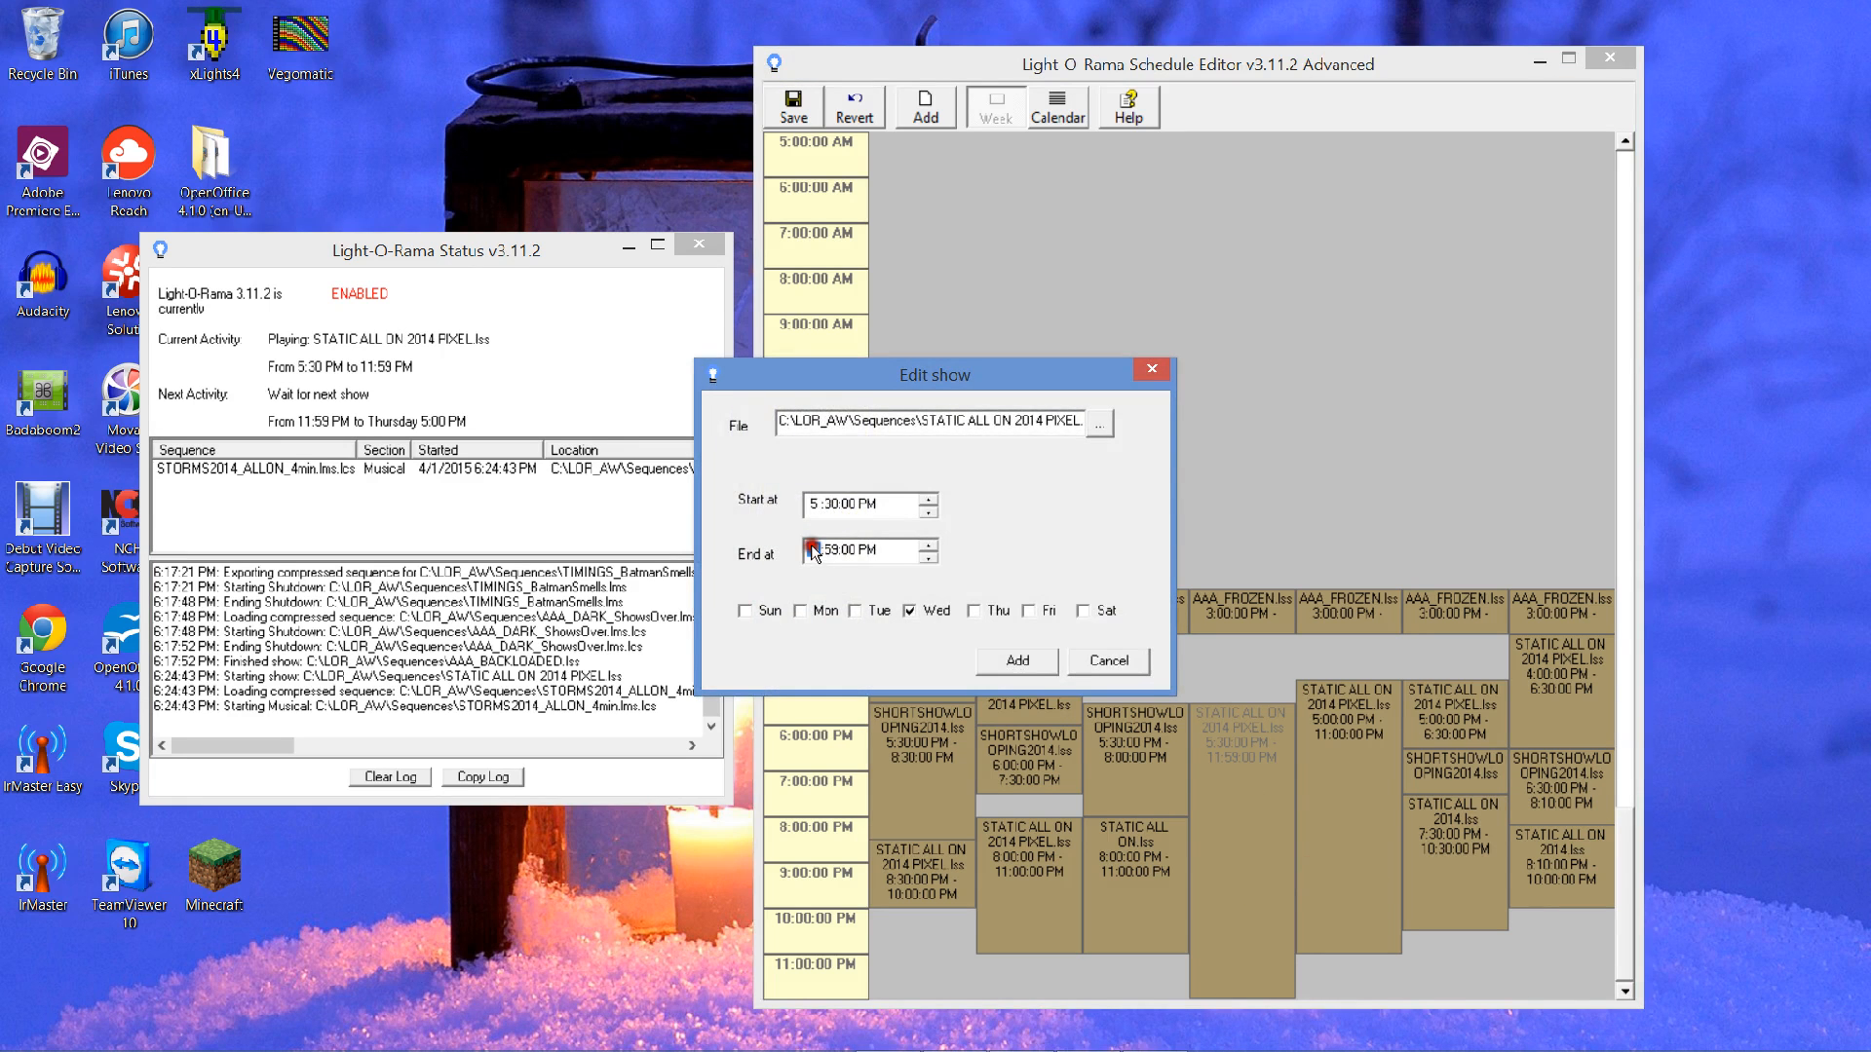
{"action": "type", "text": "9"}
{"action": "left_click", "coordinate": [831, 549]}
{"action": "left_click", "coordinate": [1003, 665]}
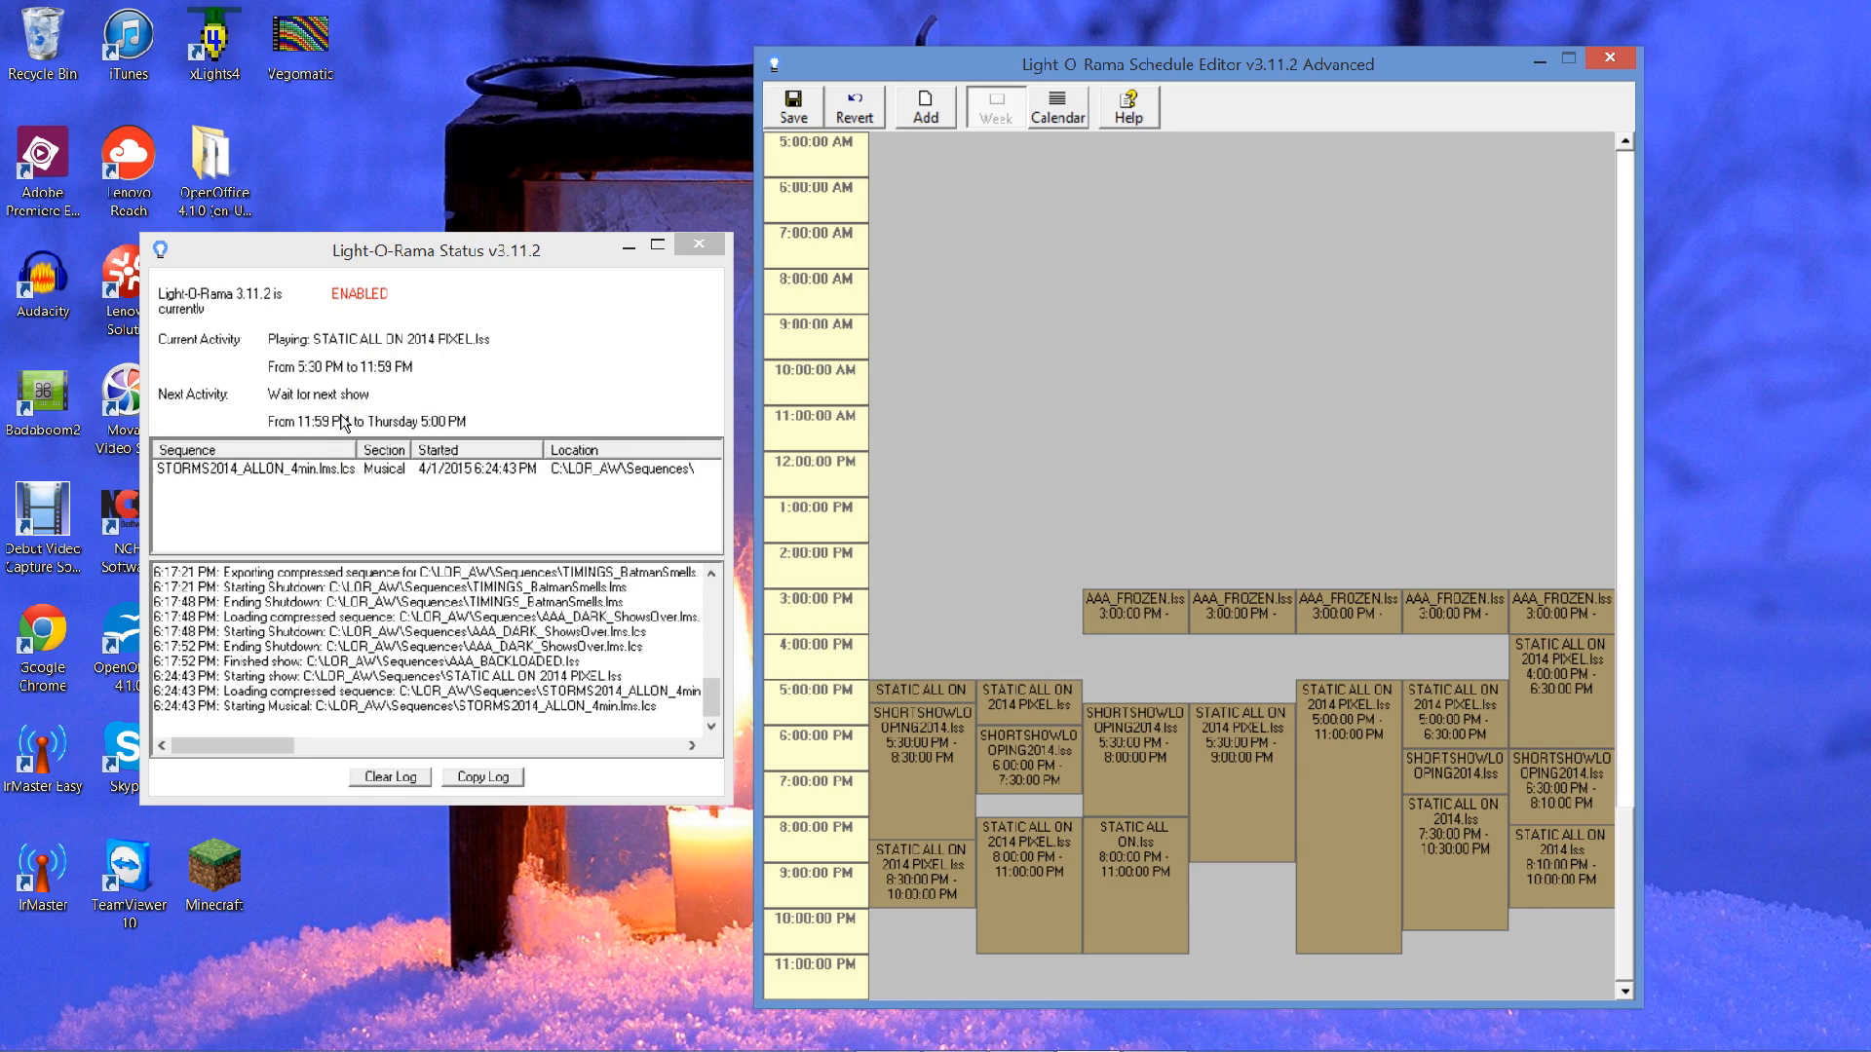
- Save the schedule and highlight the two newest entries in the Status window's log
{"action": "left_click", "coordinate": [1470, 647]}
{"action": "left_click", "coordinate": [792, 107]}
{"action": "left_click", "coordinate": [794, 116]}
{"action": "left_click", "coordinate": [794, 117]}
{"action": "left_click", "coordinate": [794, 117]}
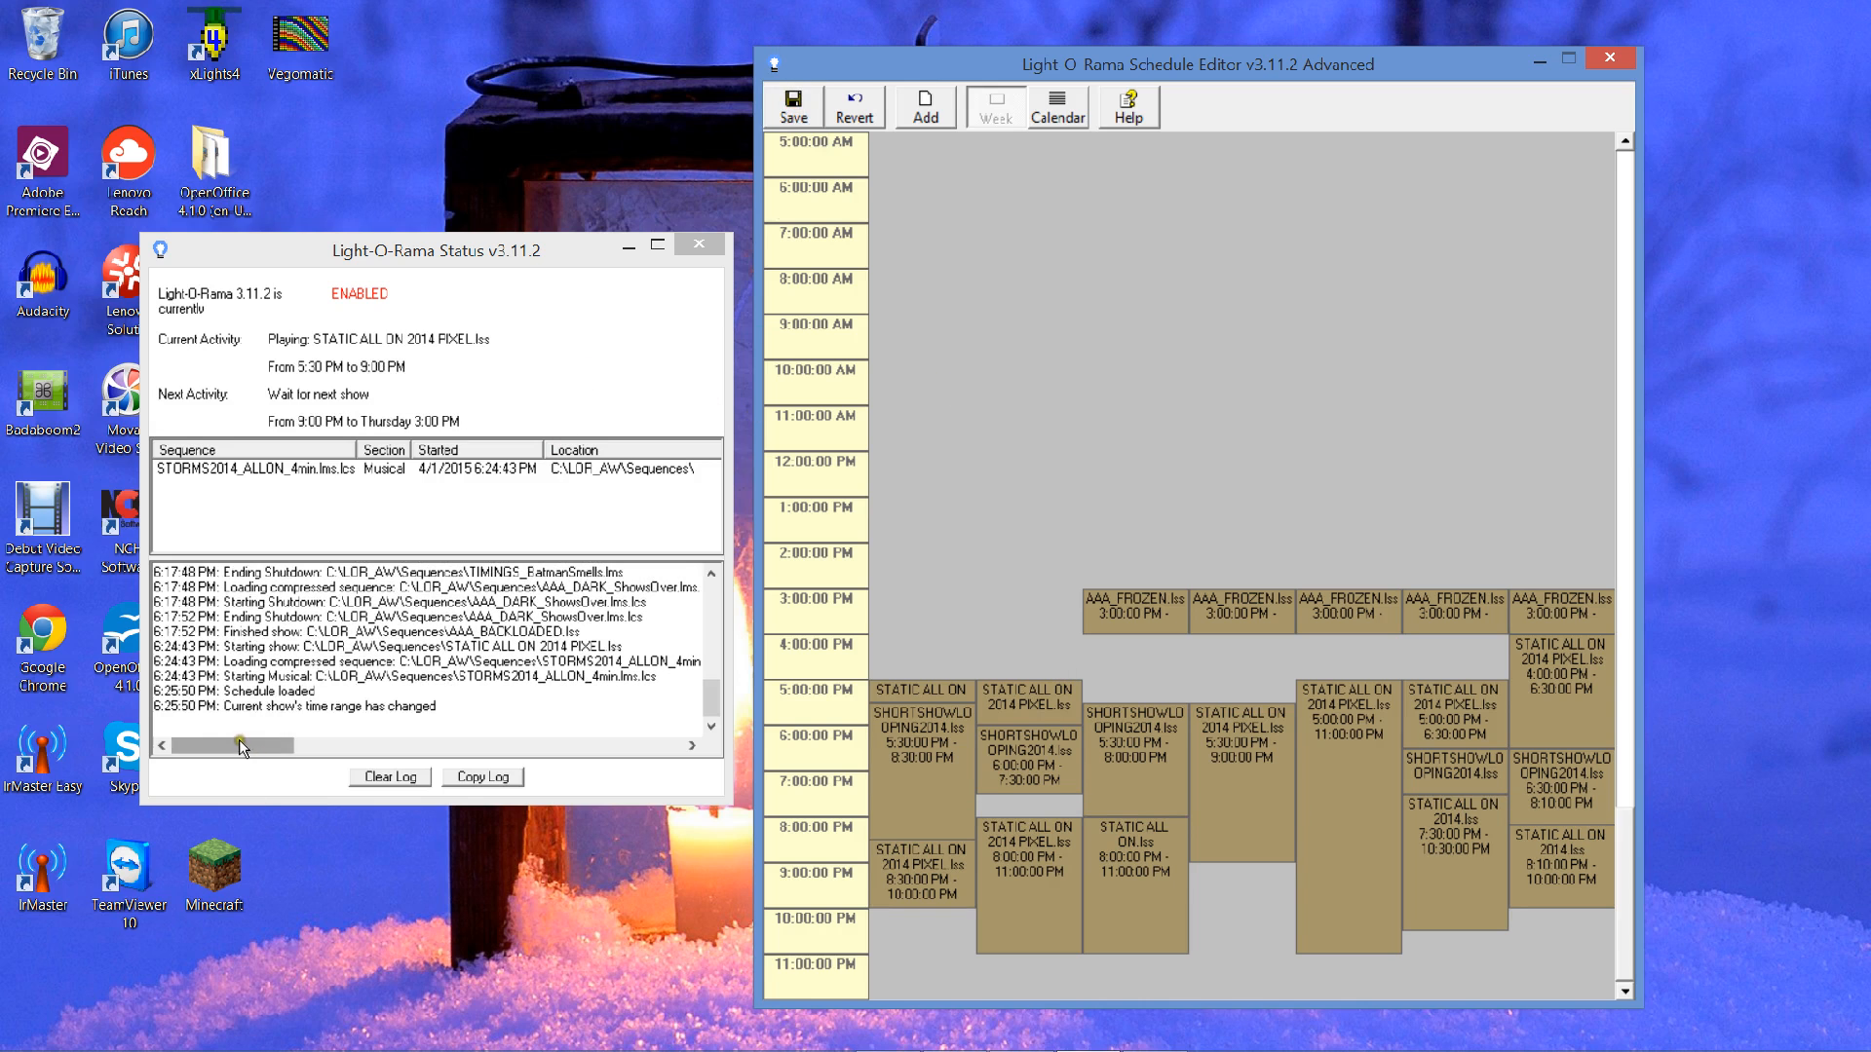
{"action": "left_click_drag", "start_coordinate": [142, 693], "coordinate": [185, 706]}
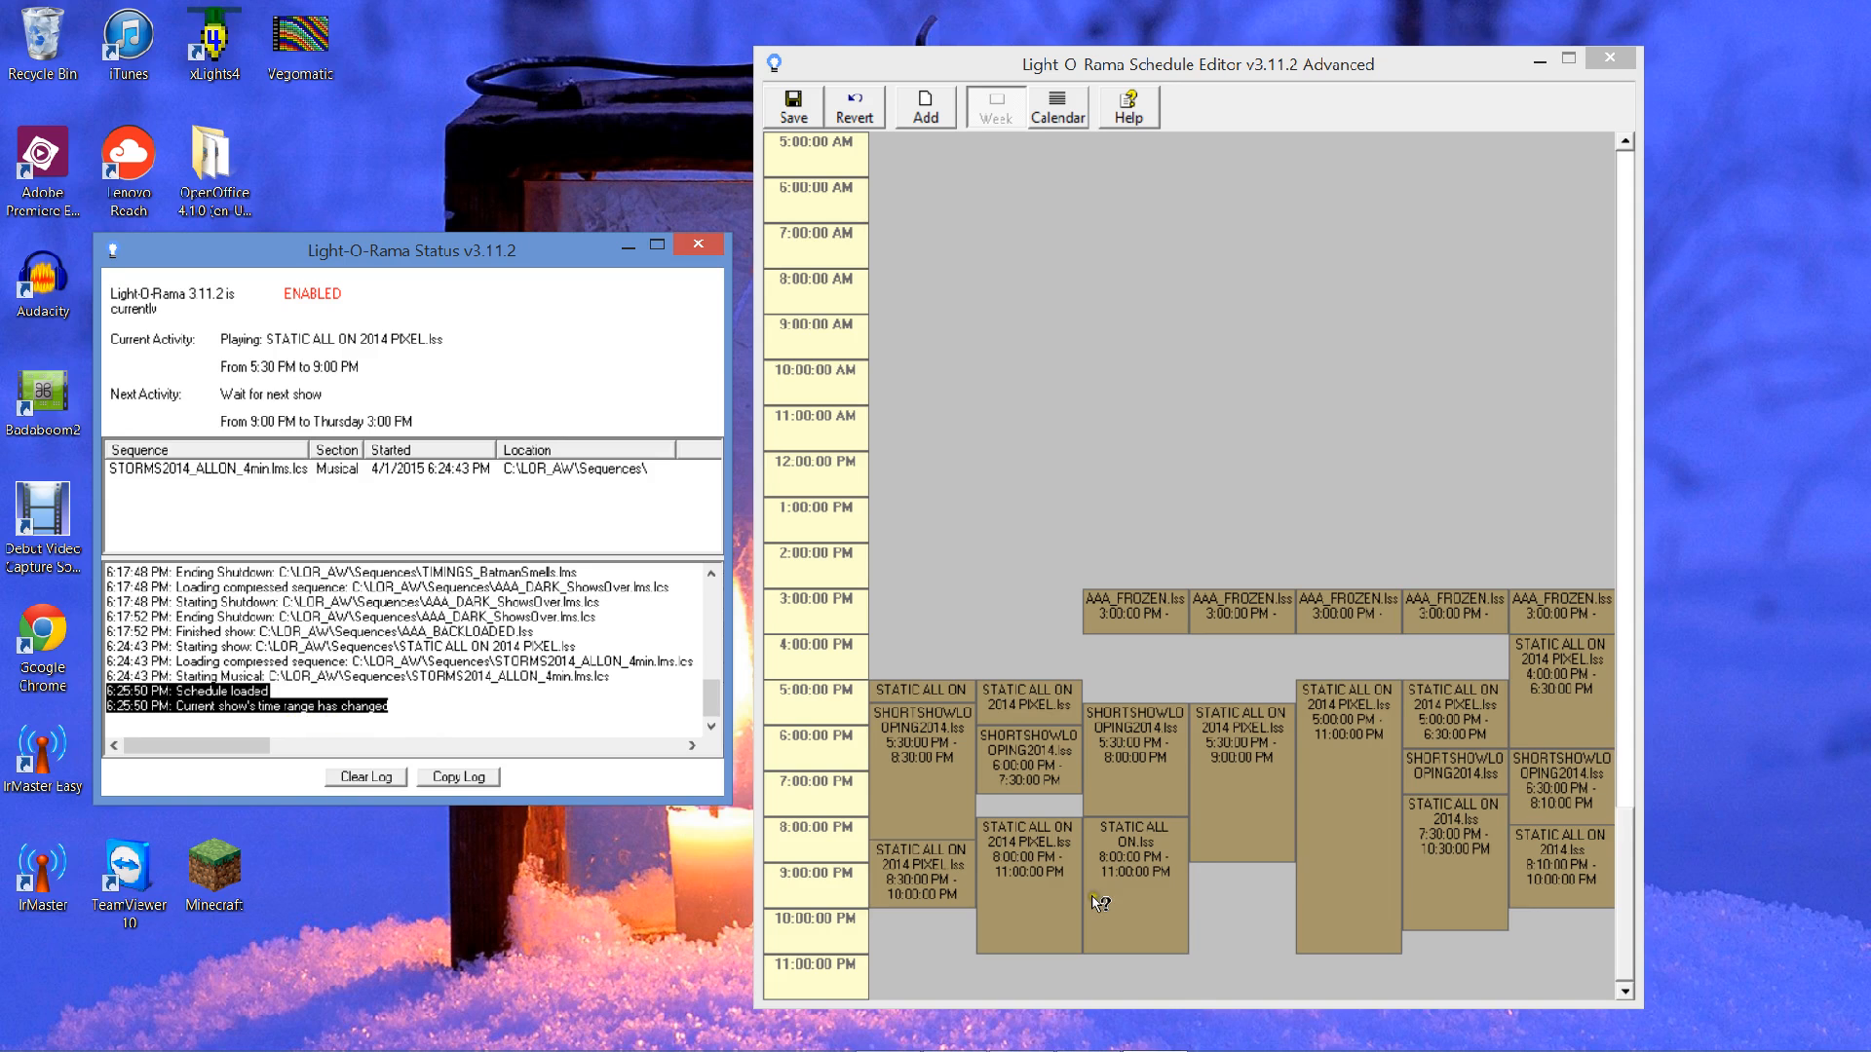
- Replace Wednesday evening's STATIC ALL ON 2014 PIXEL.lss show file with AAA_FROZEN.lss and save the schedule
{"action": "right_click", "coordinate": [1265, 779]}
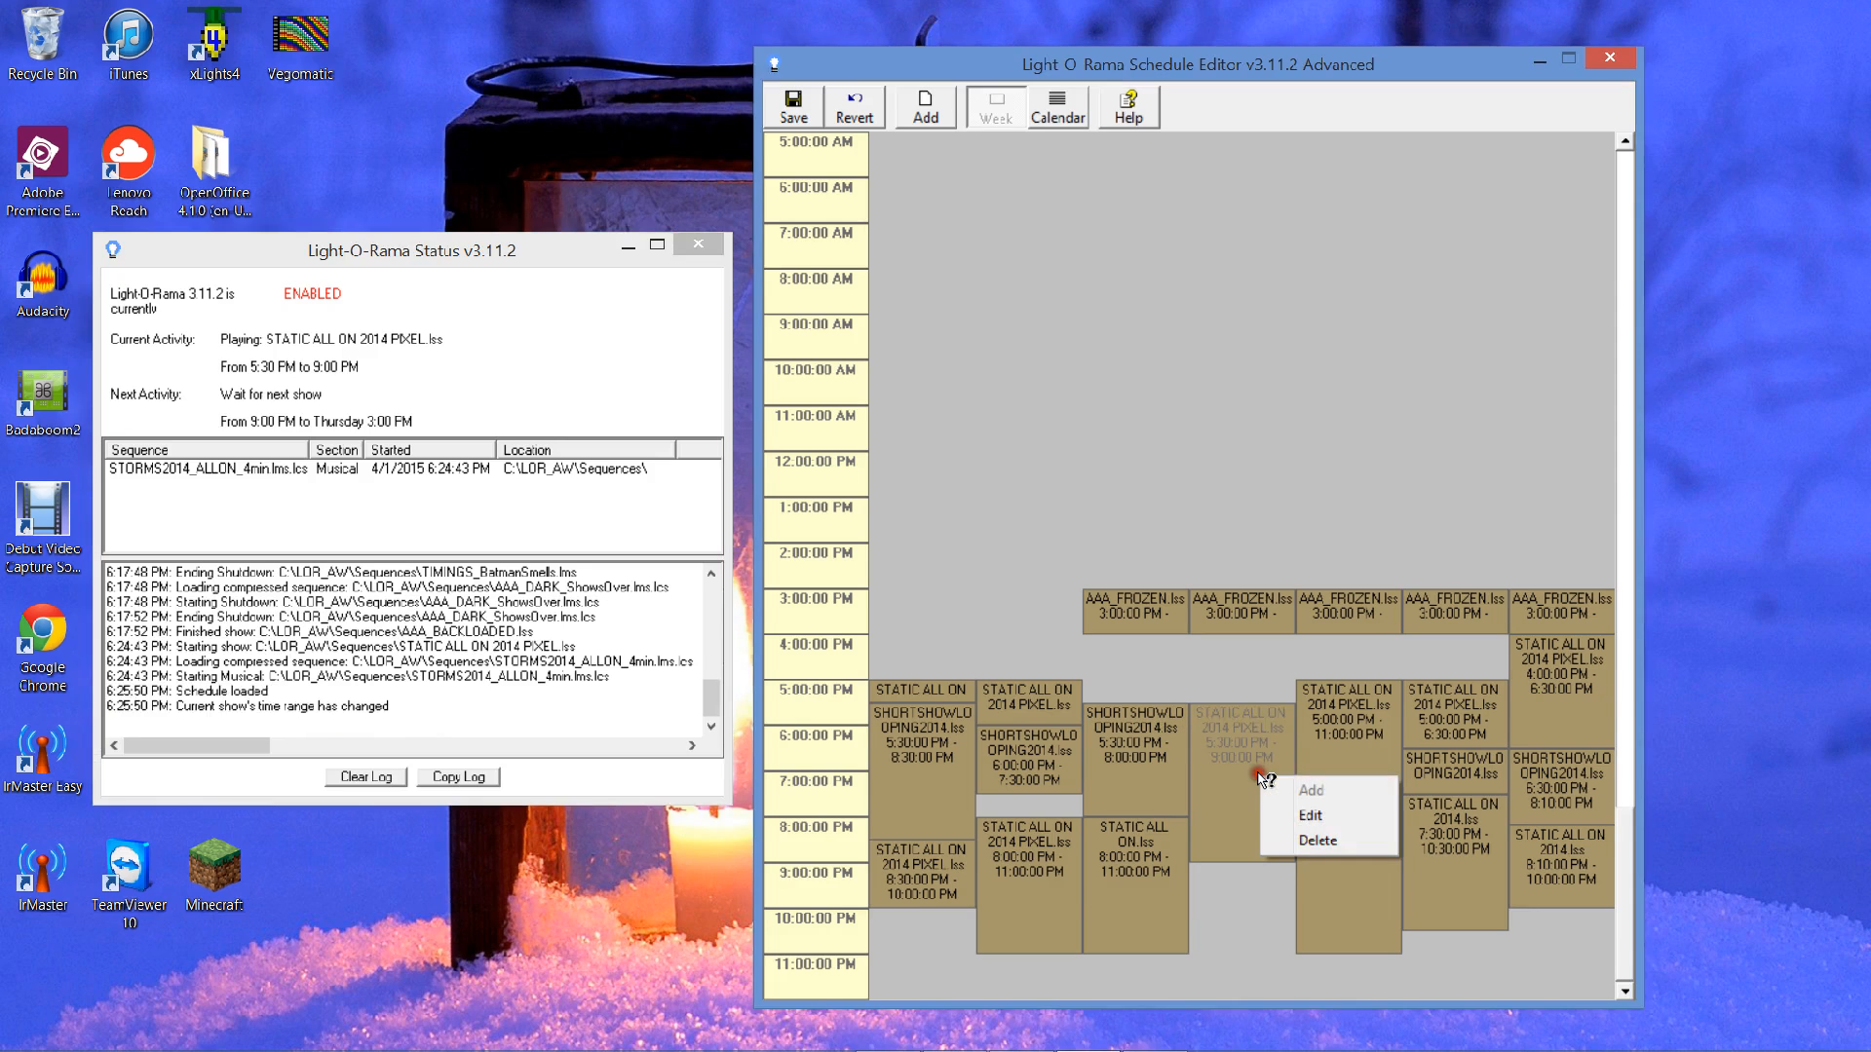
{"action": "left_click", "coordinate": [1310, 820]}
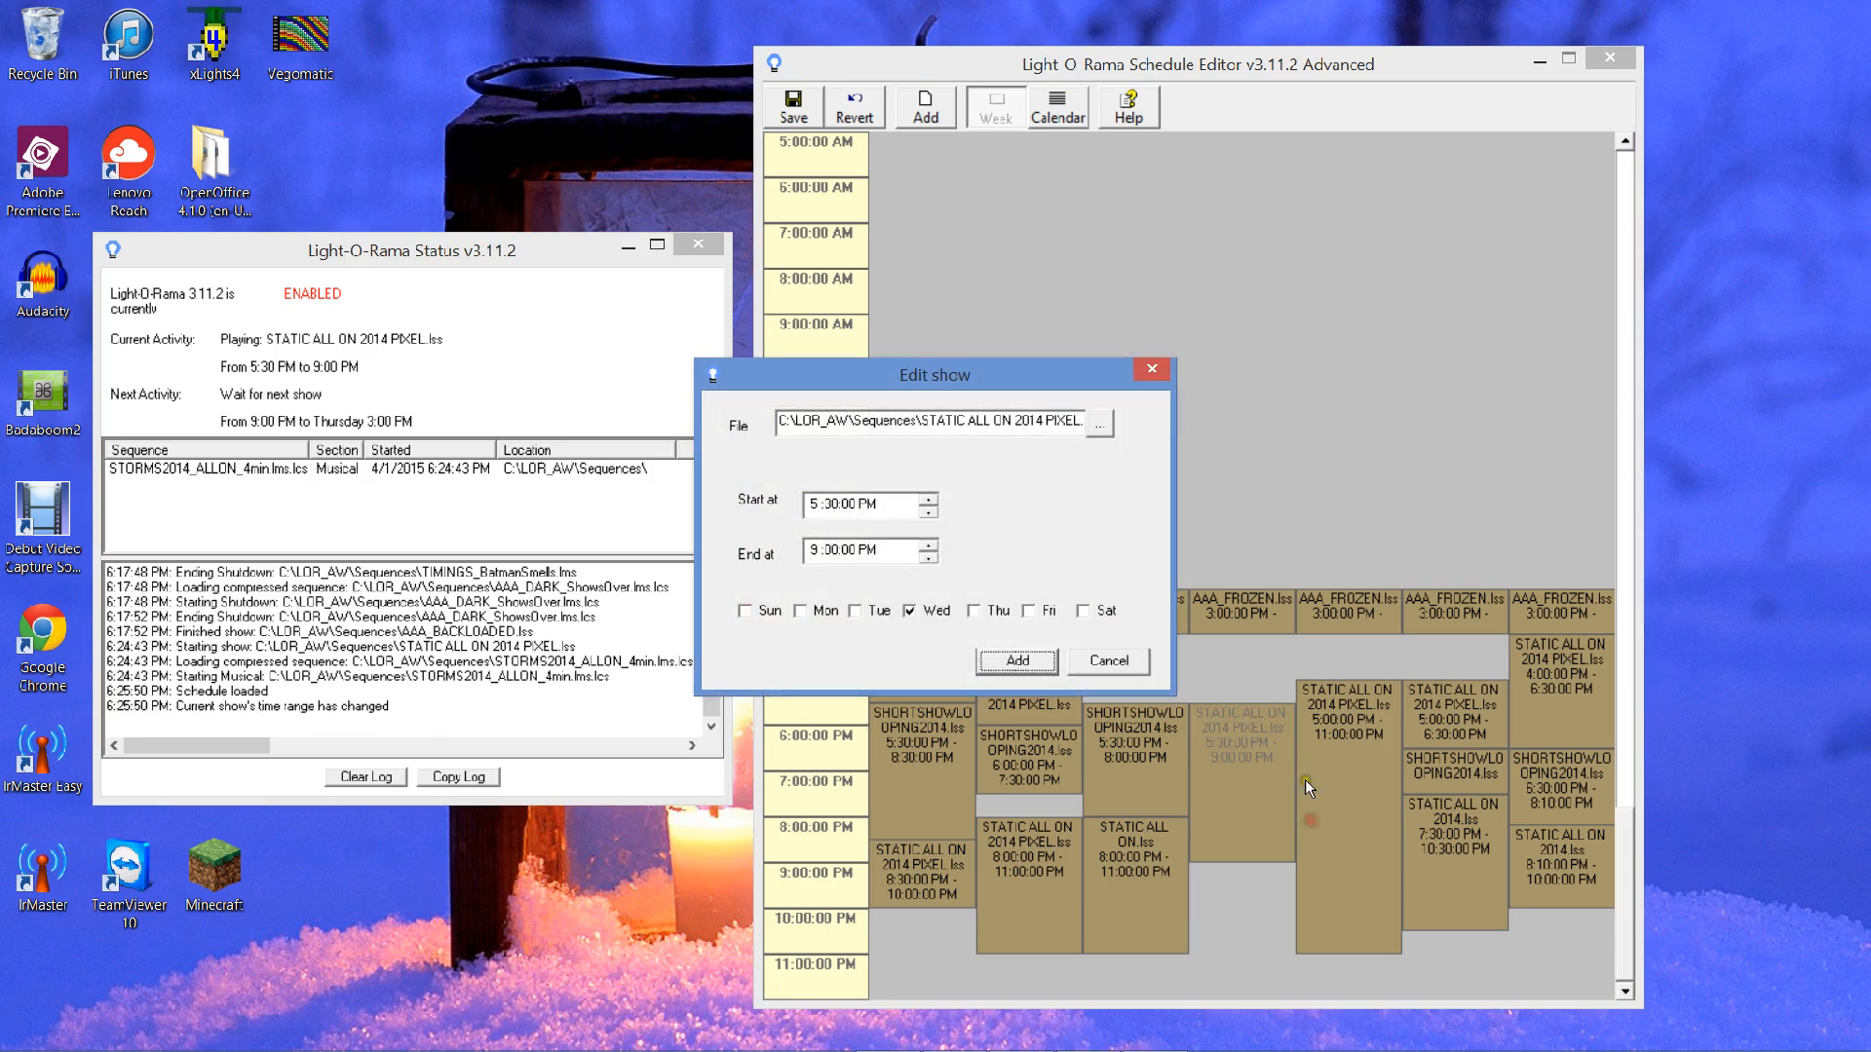
{"action": "left_click", "coordinate": [1097, 426]}
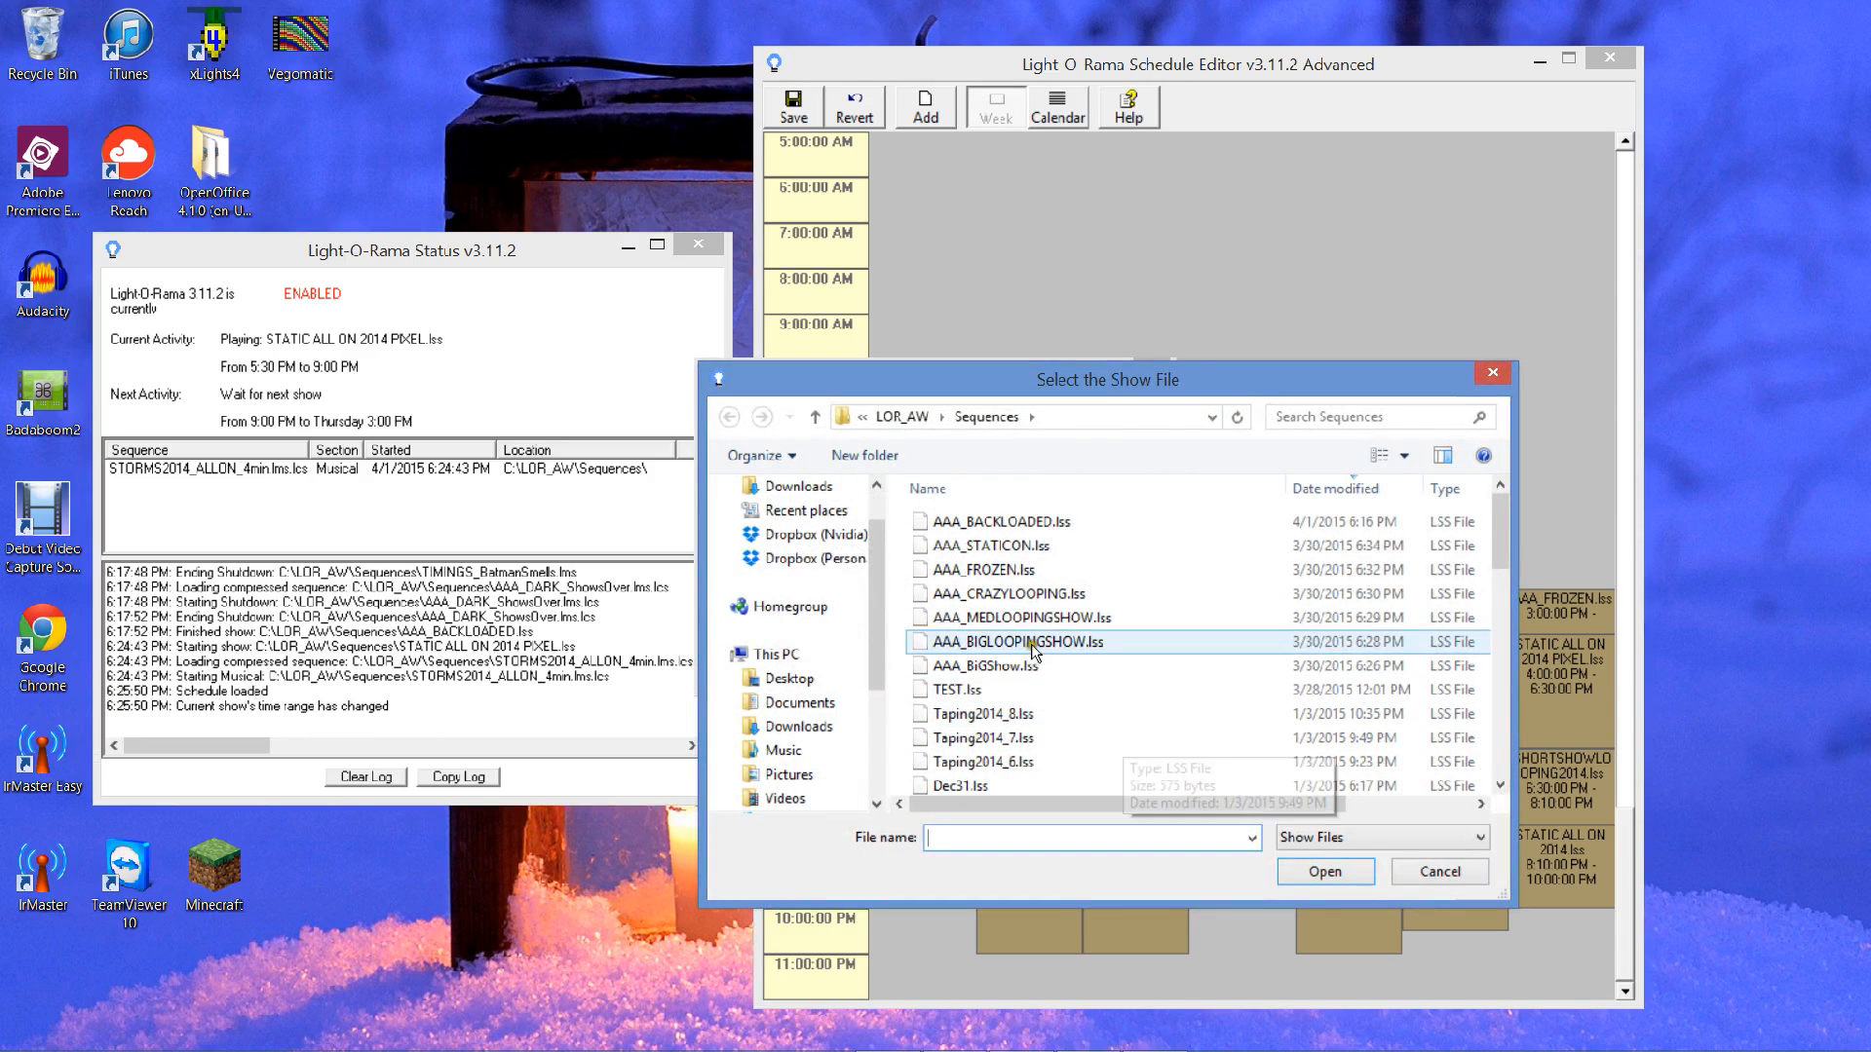
{"action": "left_click", "coordinate": [1014, 570]}
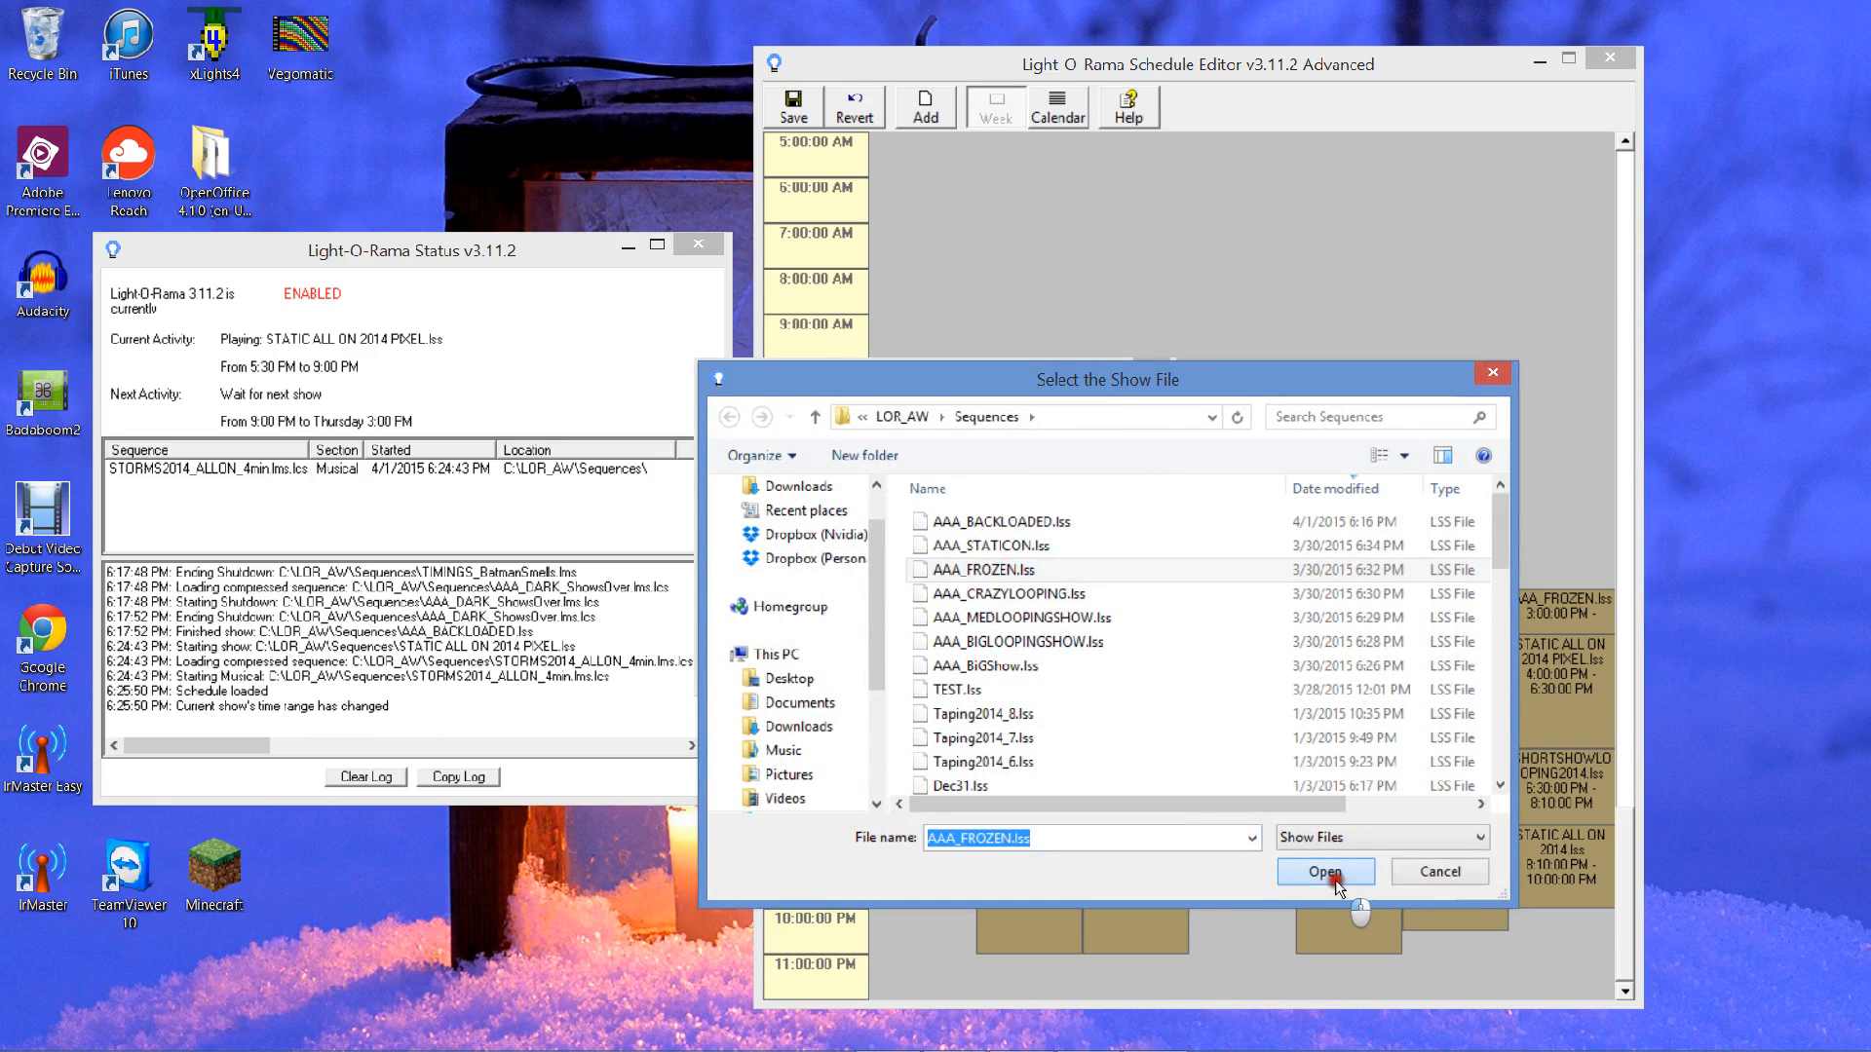
{"action": "left_click", "coordinate": [1328, 870]}
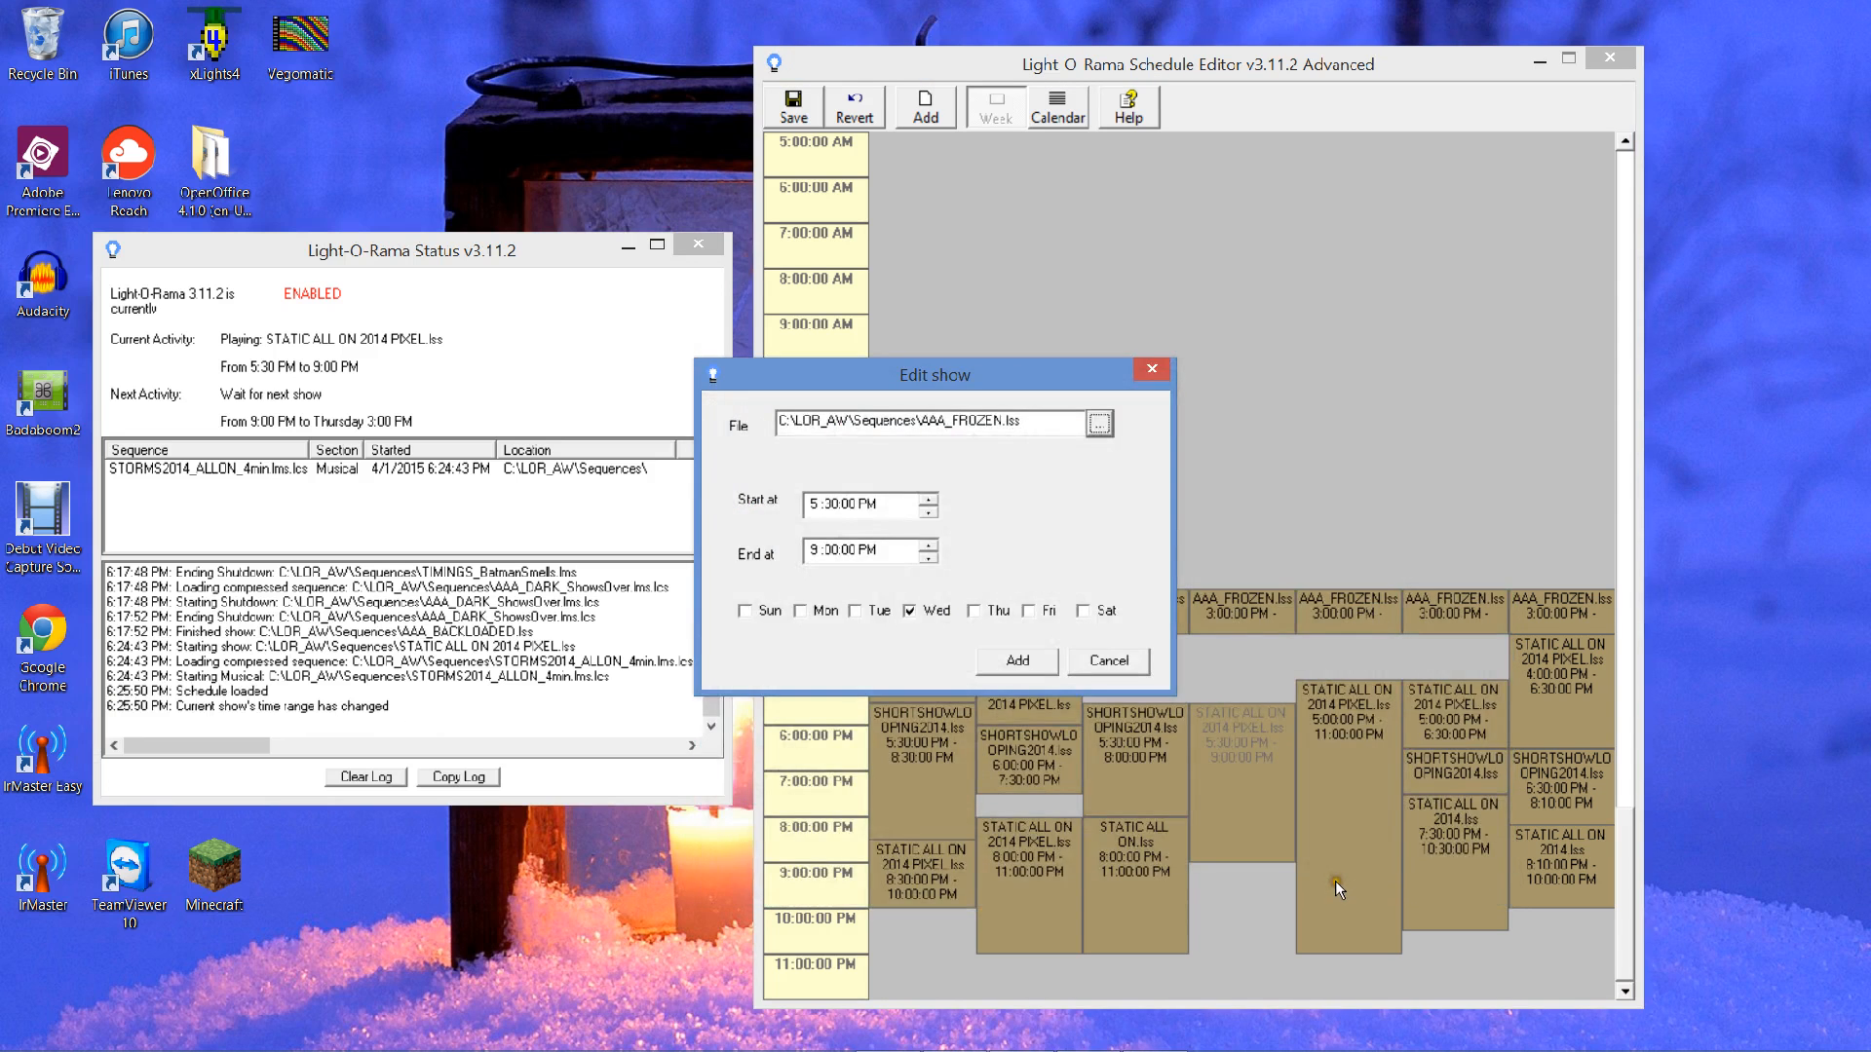
{"action": "left_click", "coordinate": [1023, 657]}
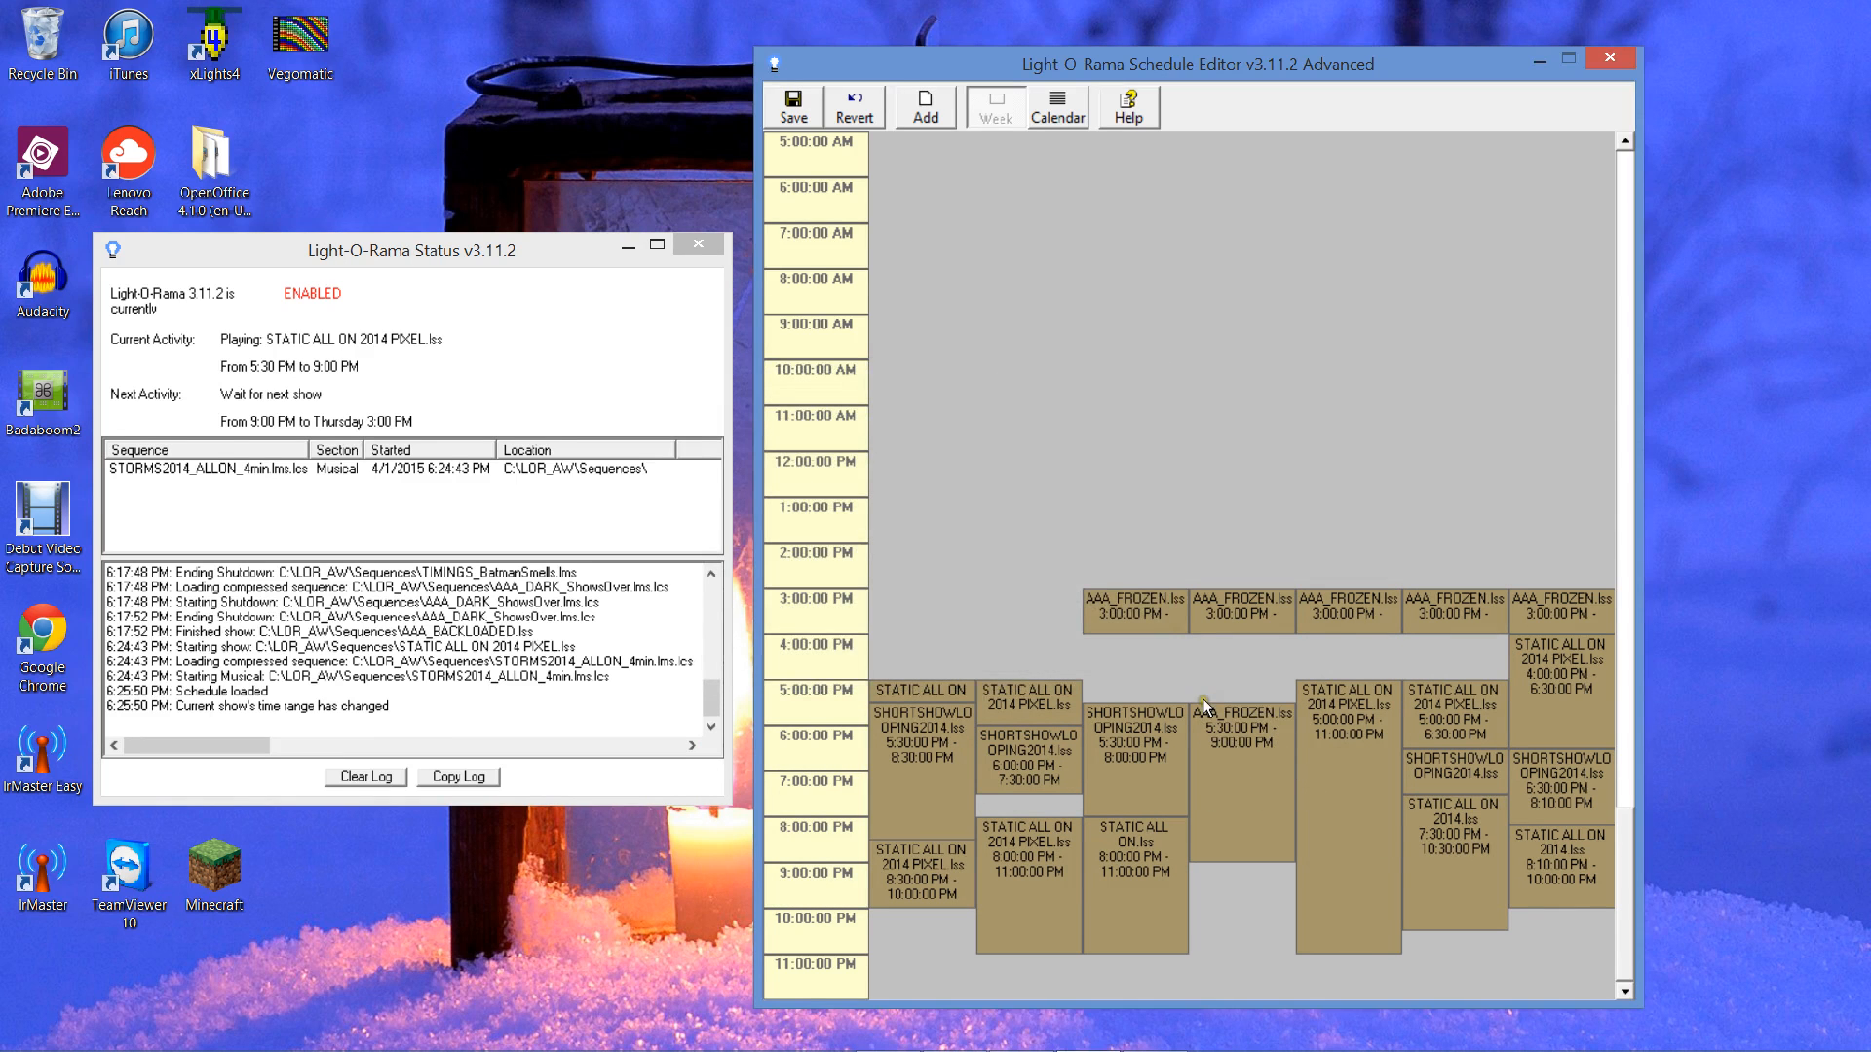
{"action": "left_click", "coordinate": [799, 118]}
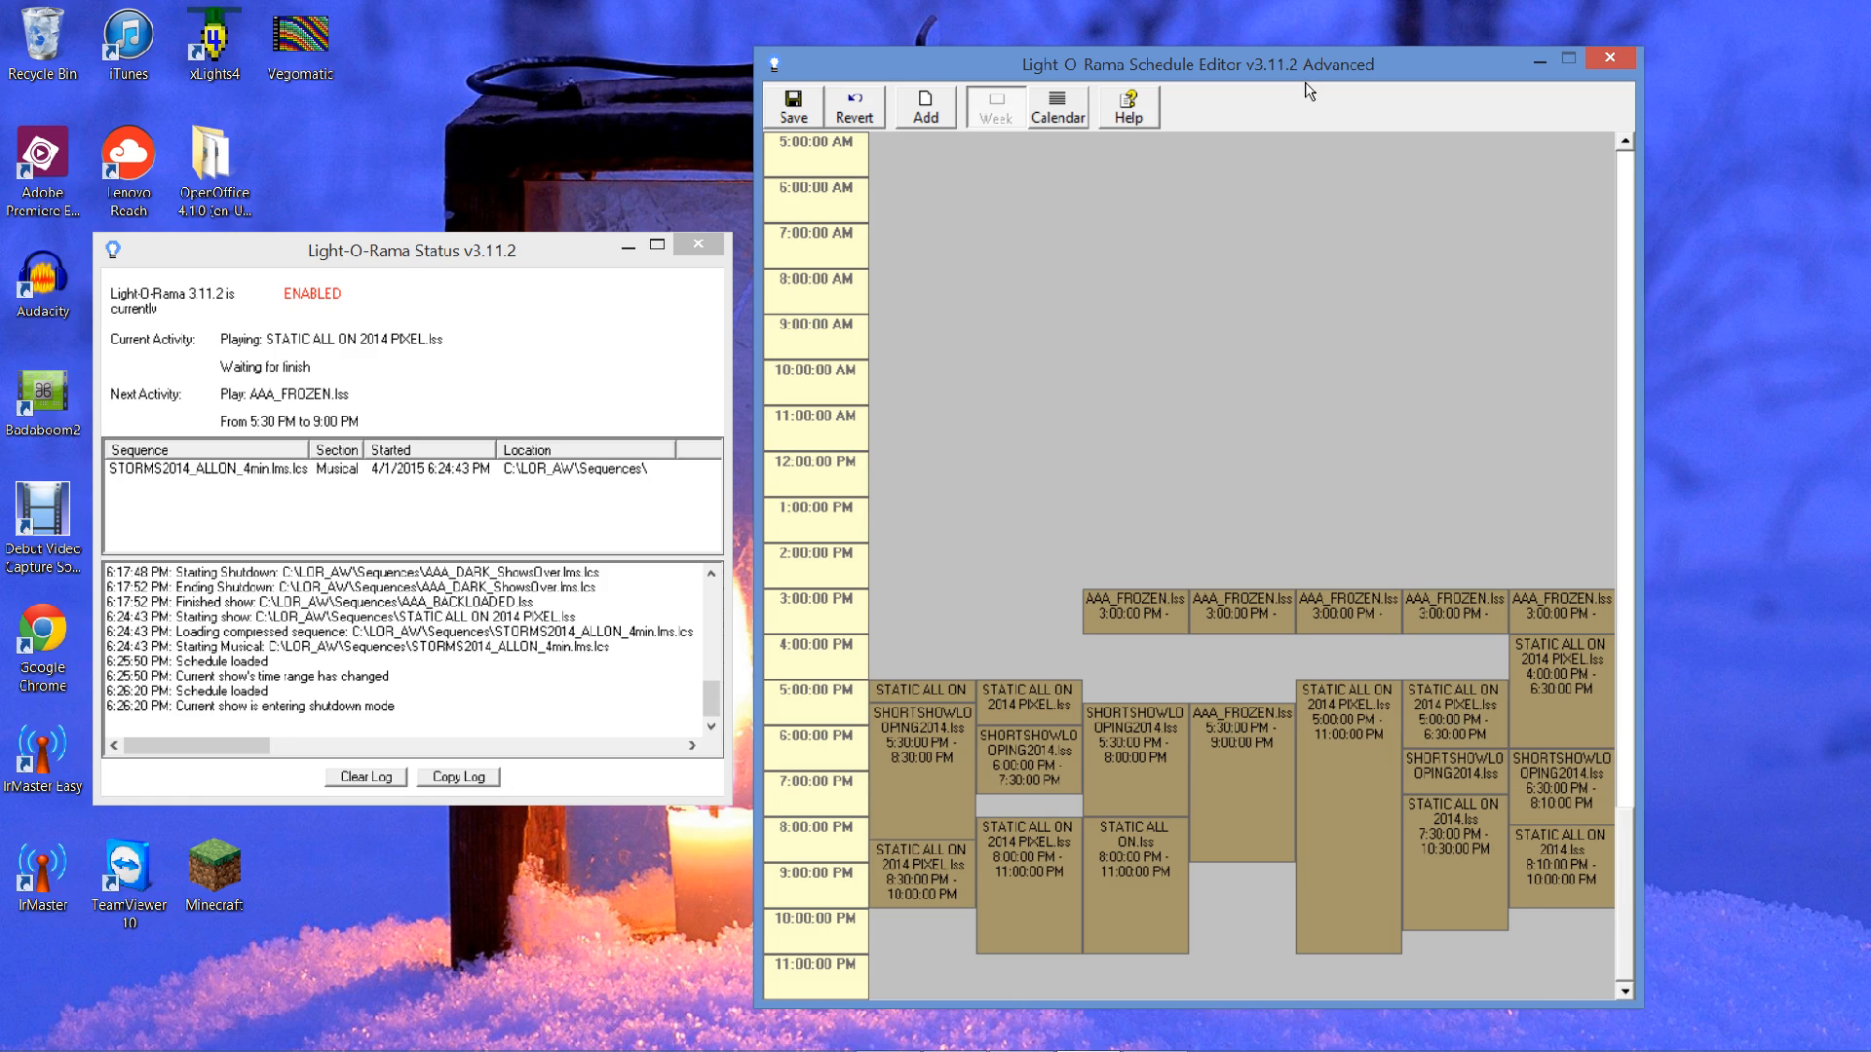
- Open the Light-O-Rama Show Editor
{"action": "mouse_move", "coordinate": [1096, 1047]}
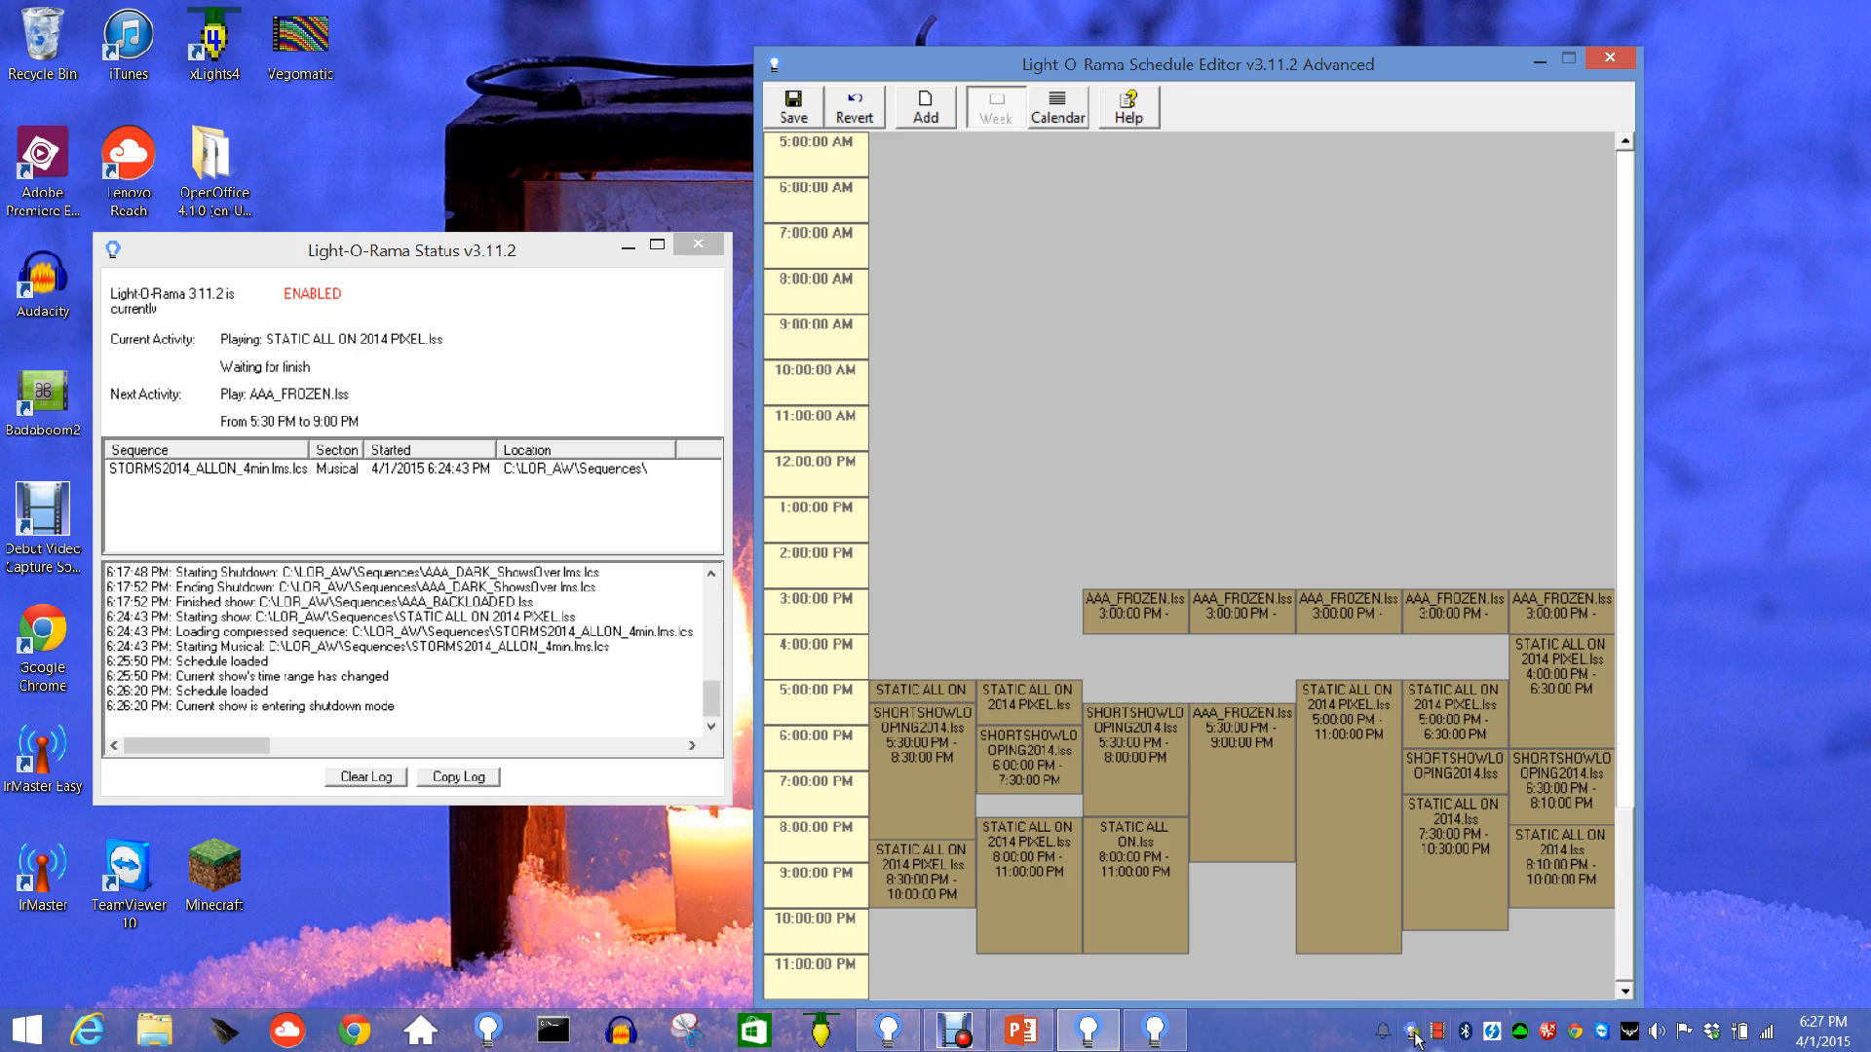
{"action": "right_click", "coordinate": [1410, 1031]}
{"action": "left_click", "coordinate": [1563, 405]}
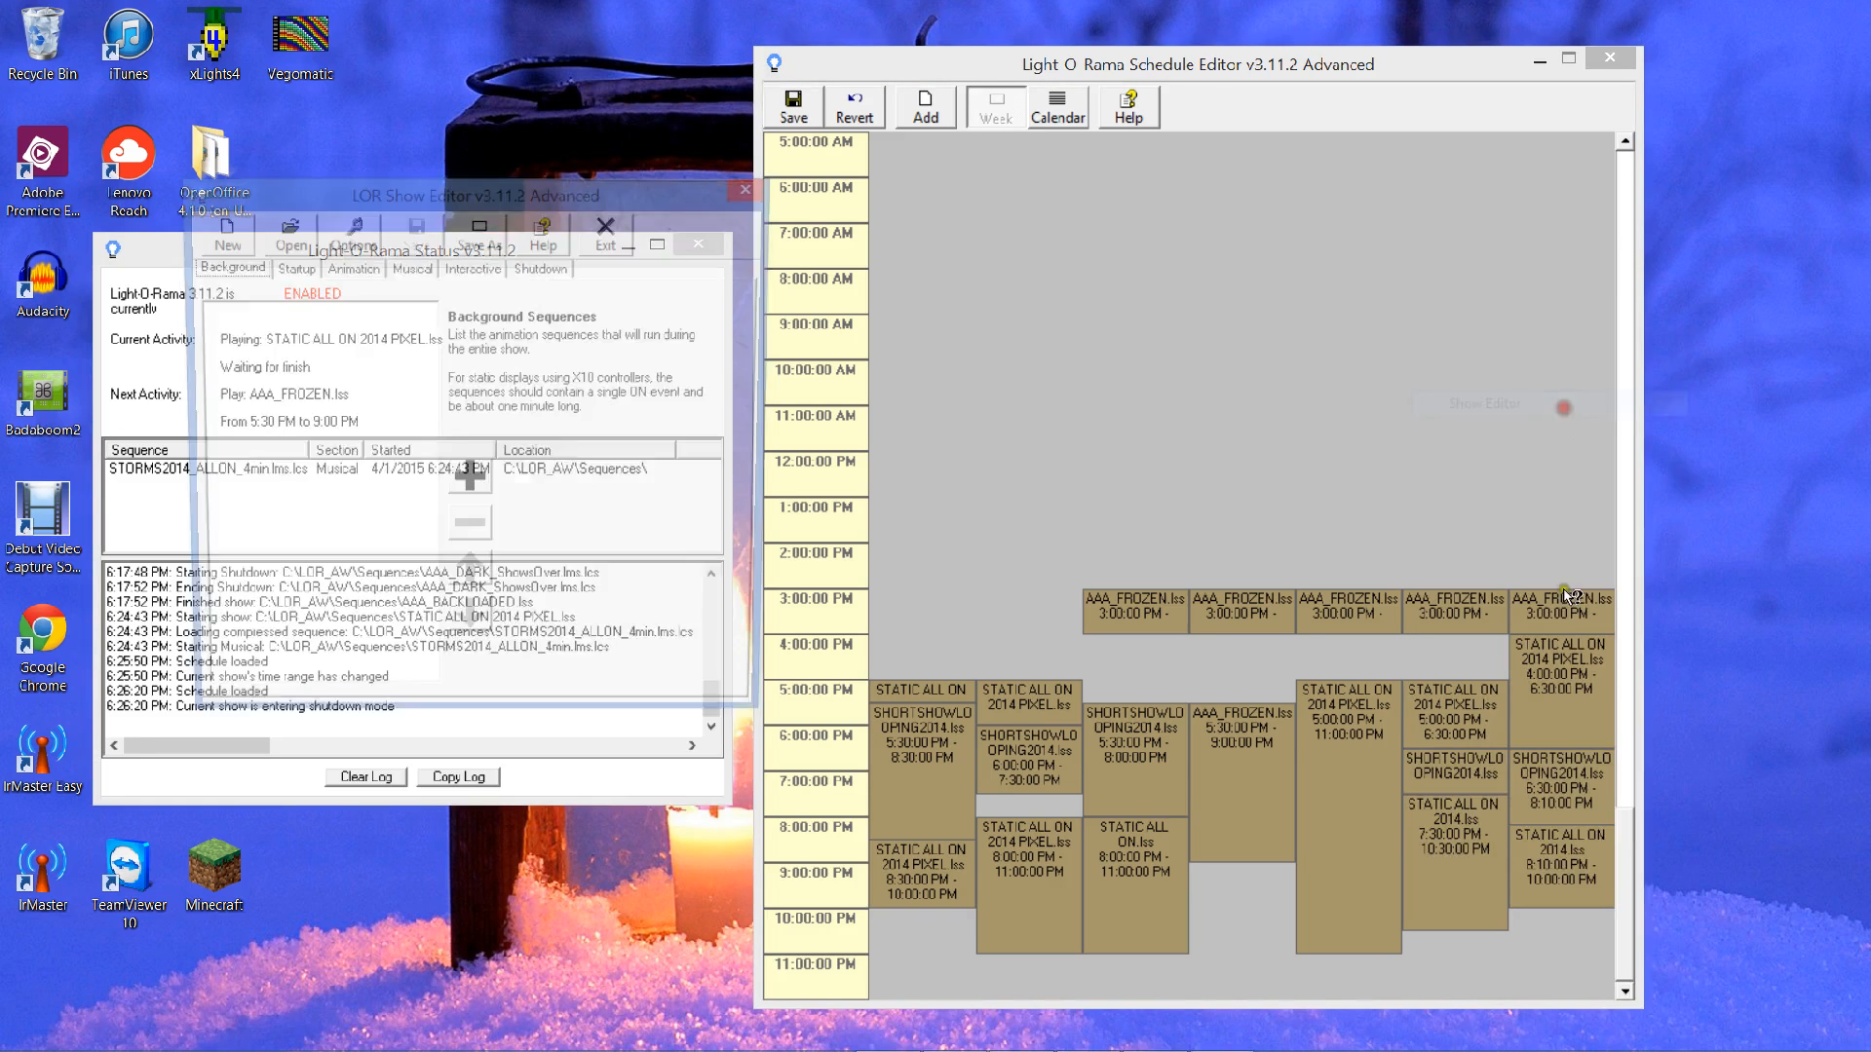
- Open the AAA_BIGLOOPINGSHOW.lss show and move the Show Editor window clear of most of the Status window
{"action": "left_click", "coordinate": [285, 233]}
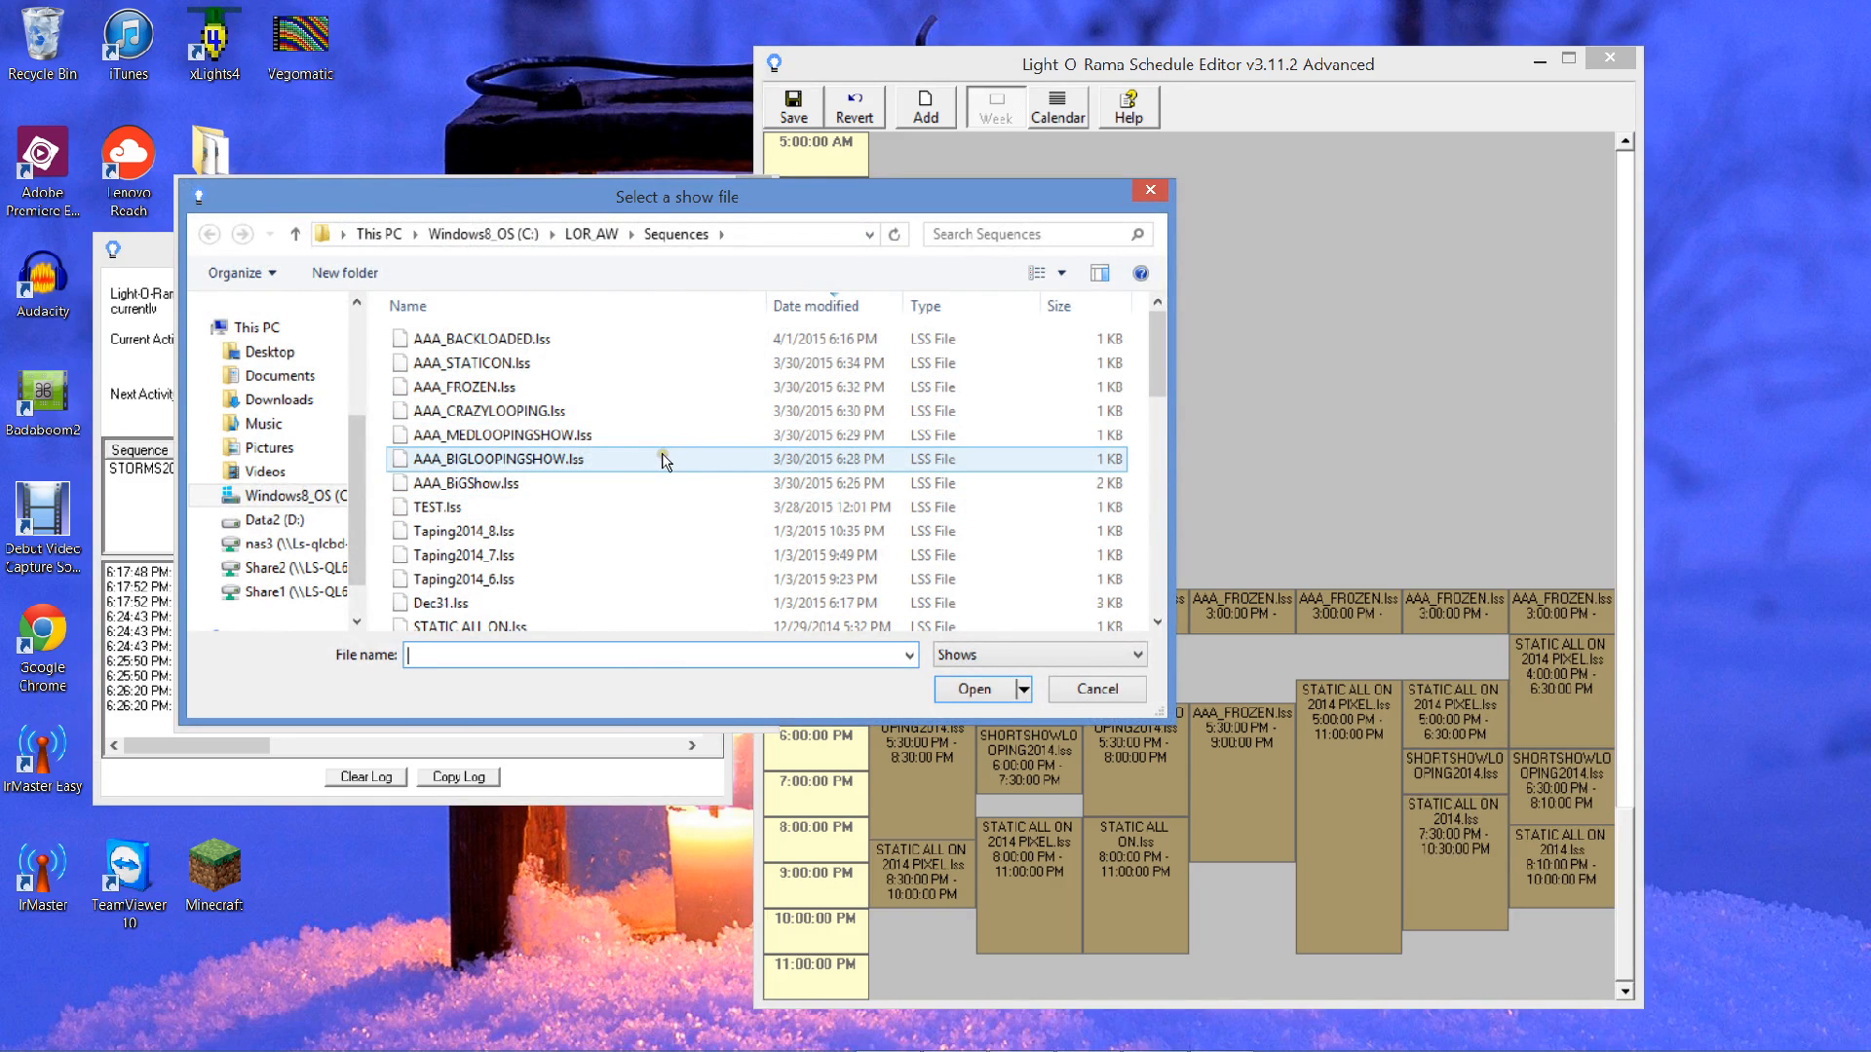
{"action": "left_click", "coordinate": [502, 459]}
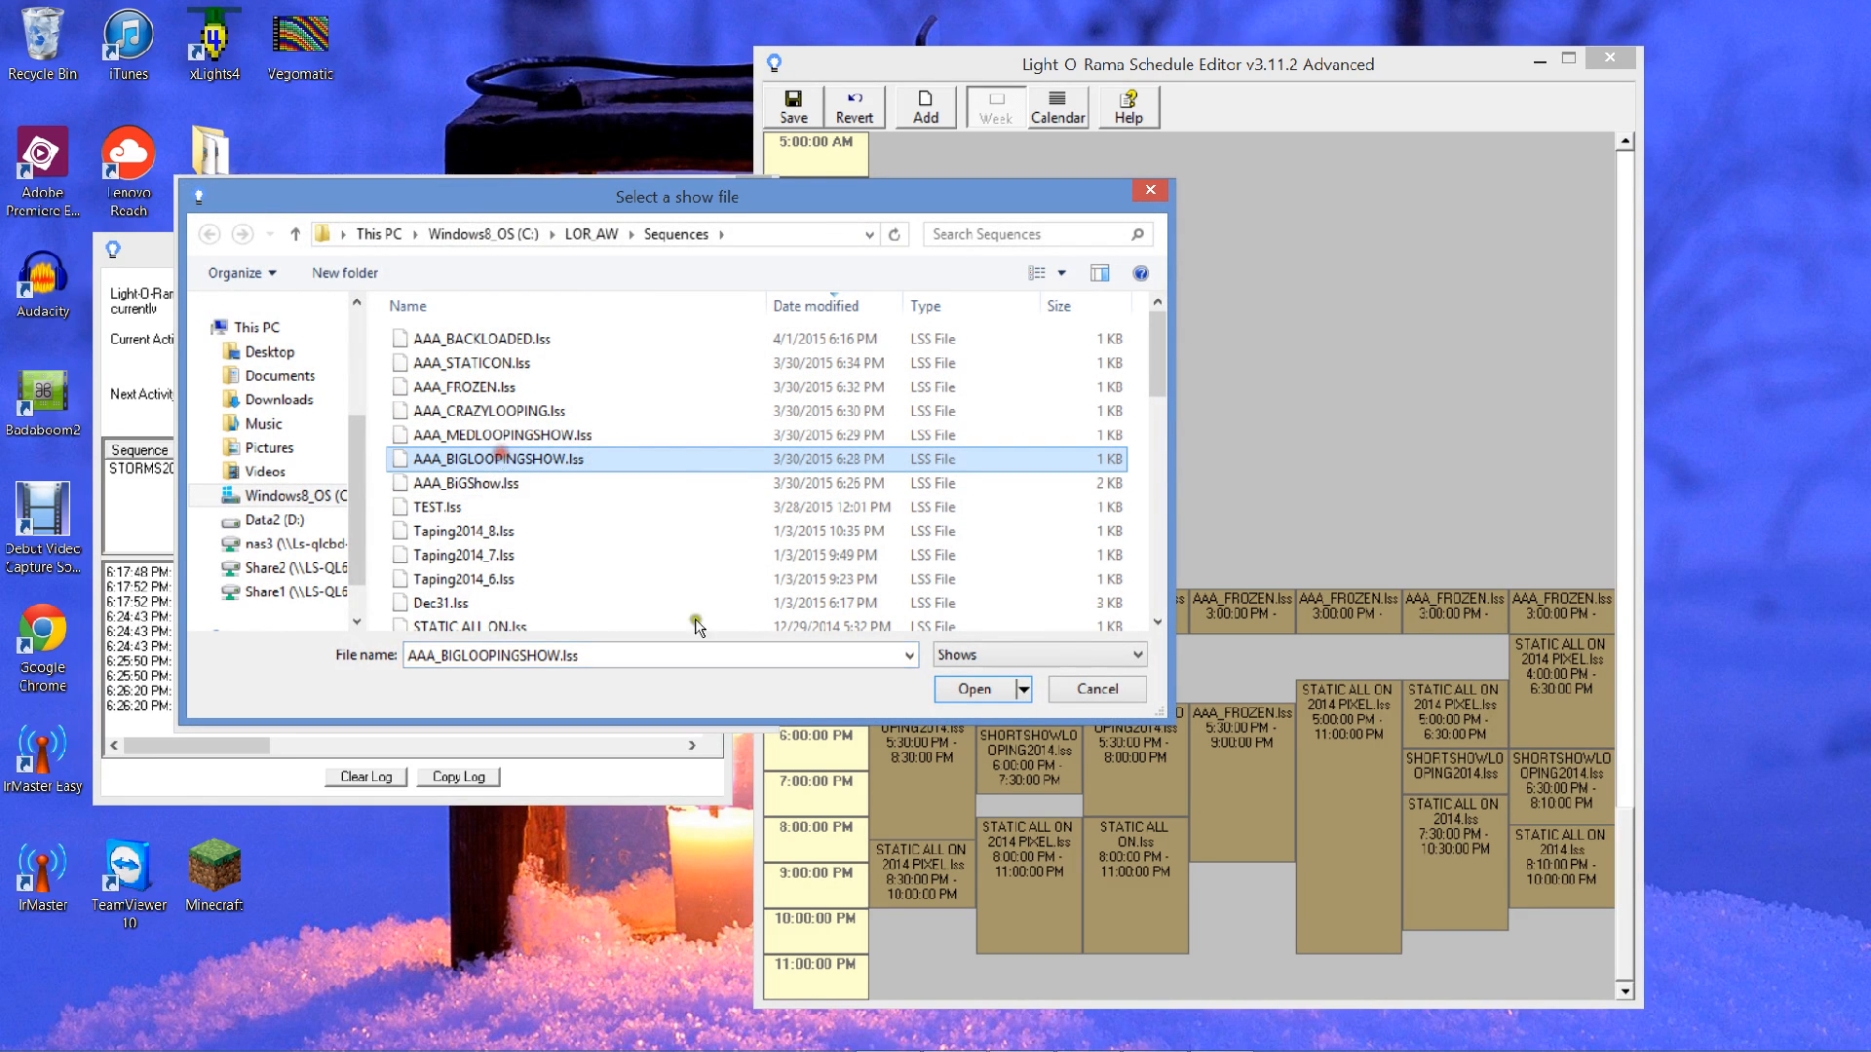
{"action": "left_click", "coordinate": [961, 696]}
{"action": "left_click_drag", "start_coordinate": [463, 199], "coordinate": [900, 216]}
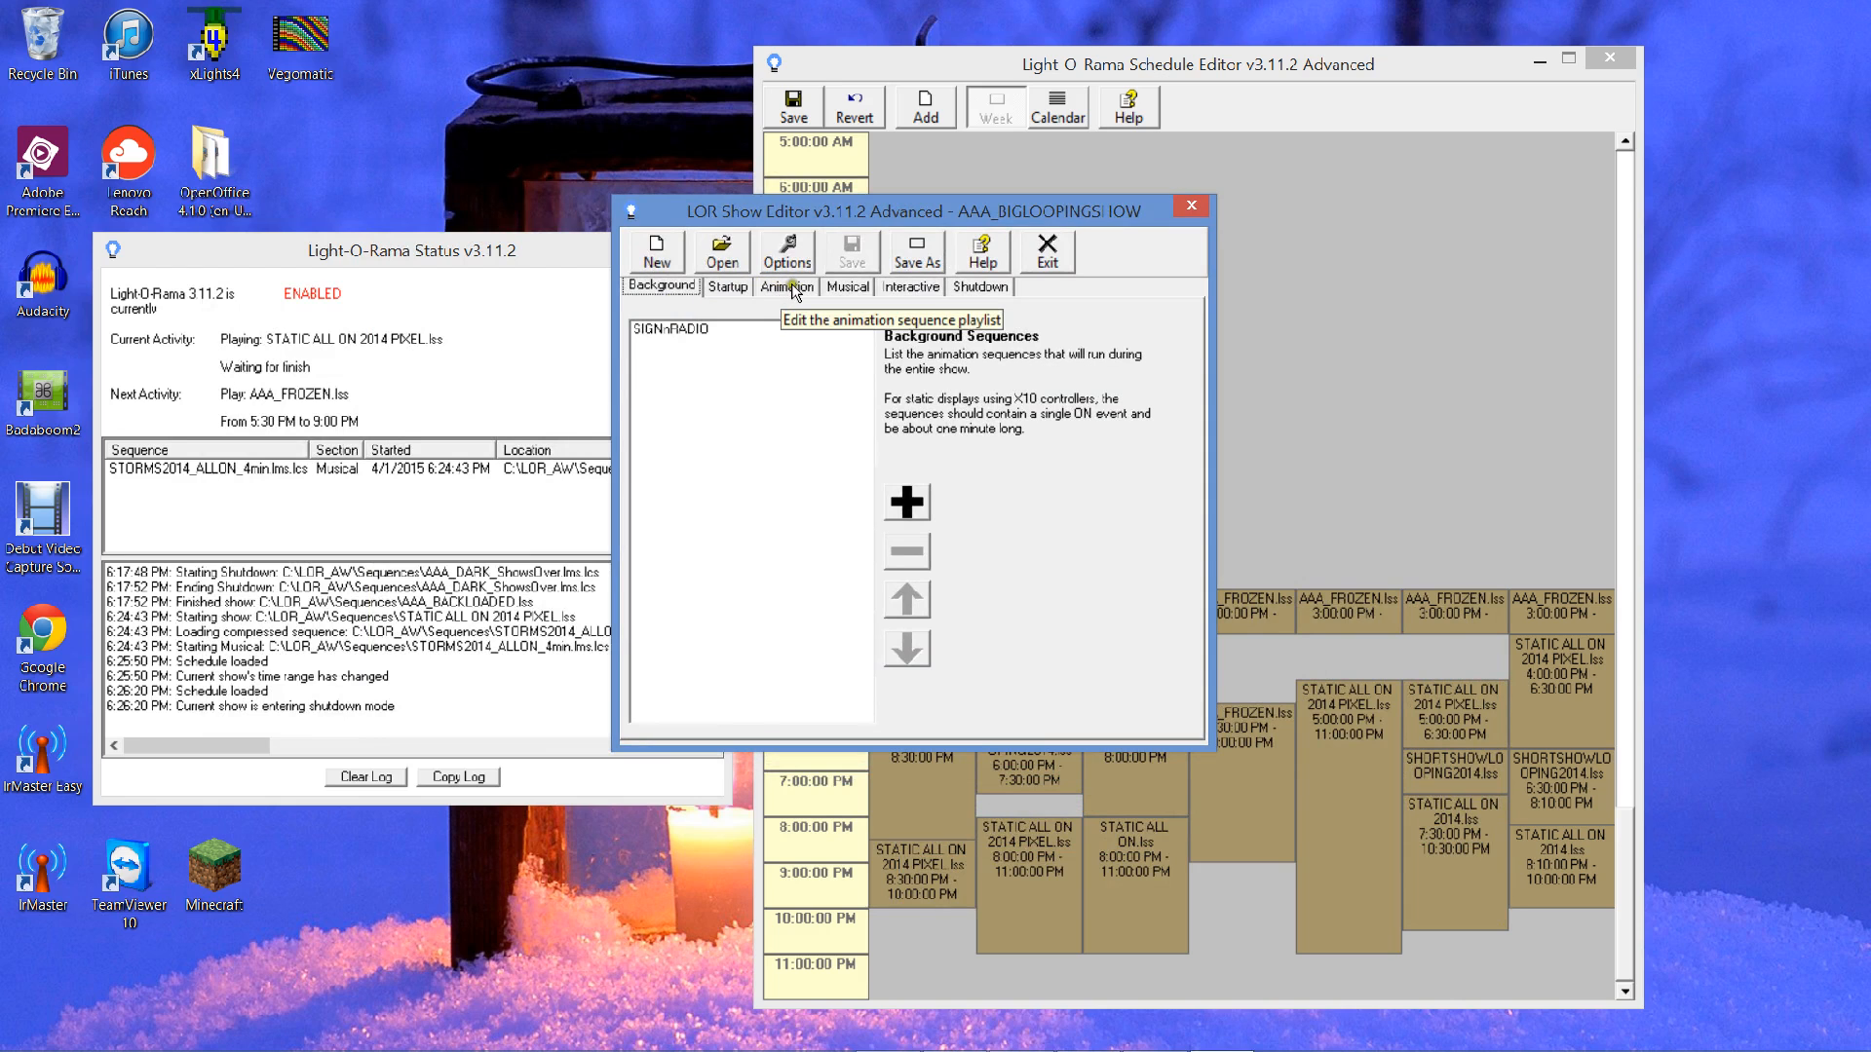
- Review the show's musical, shutdown and animation sequence lists
{"action": "left_click", "coordinate": [833, 285]}
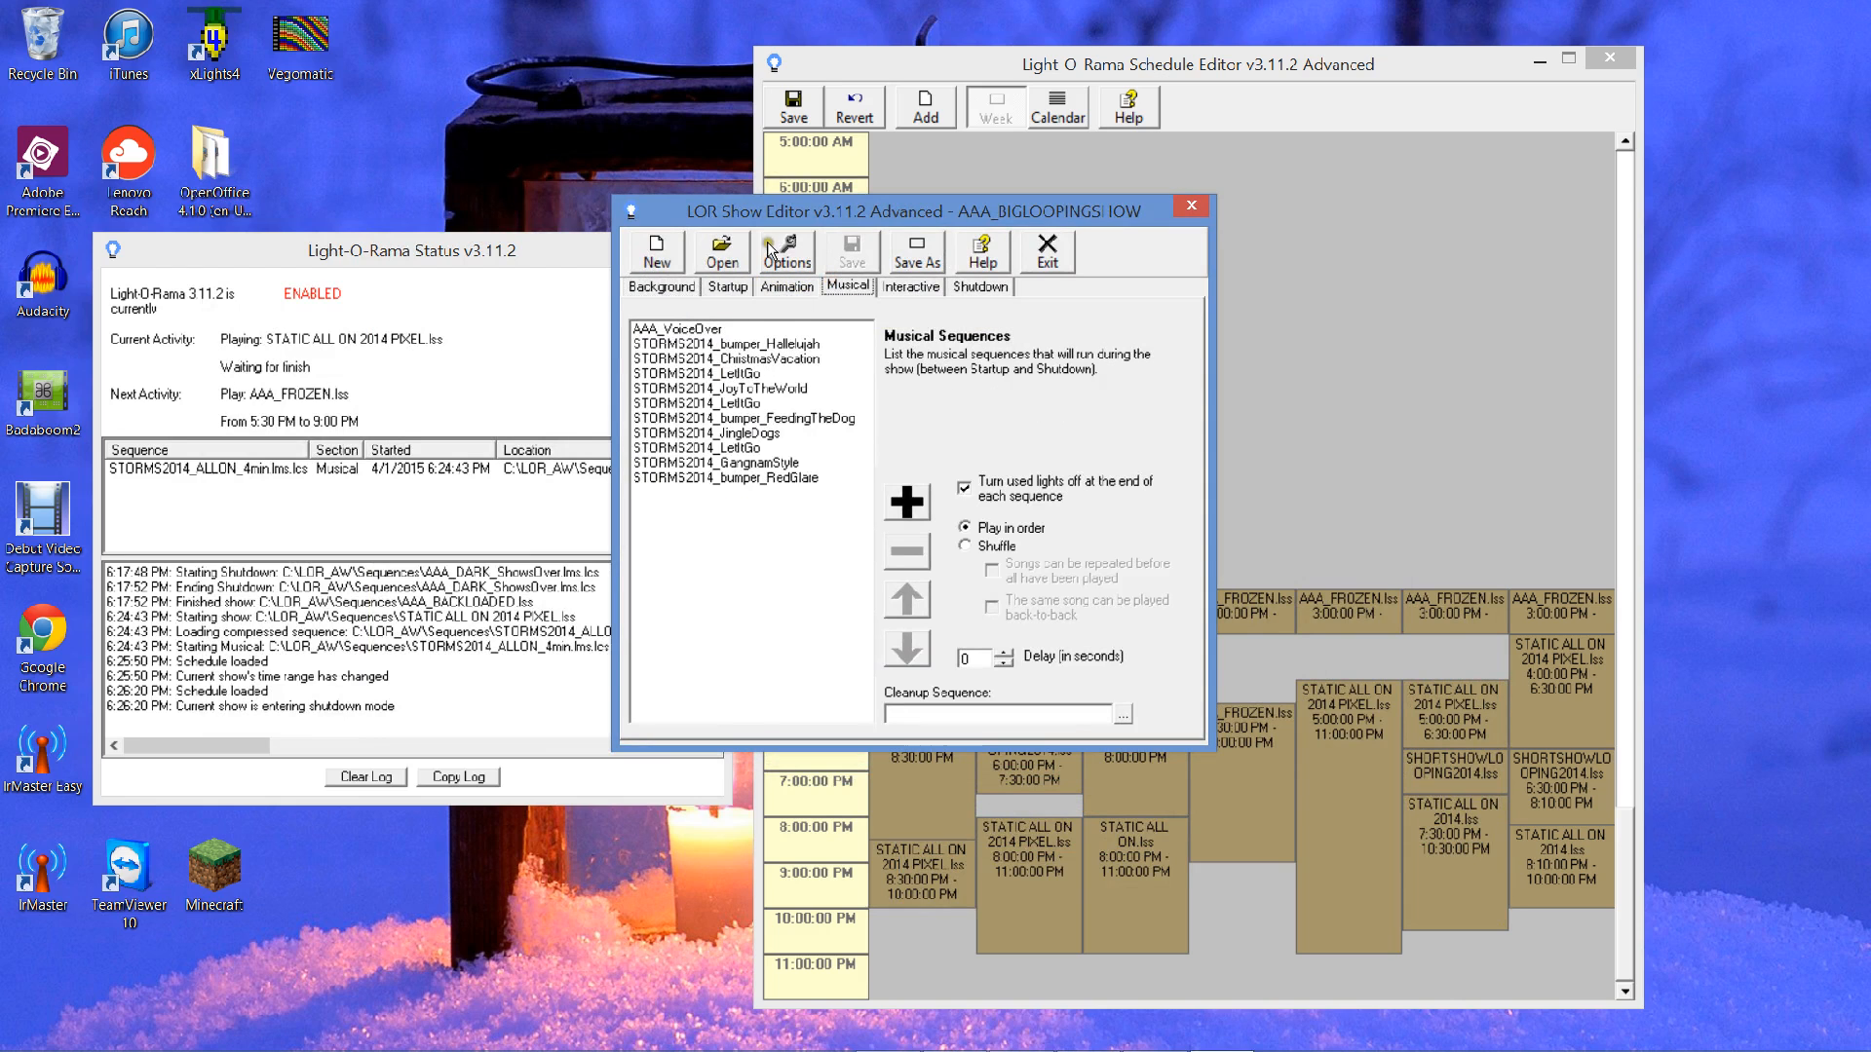
{"action": "left_click", "coordinate": [979, 287]}
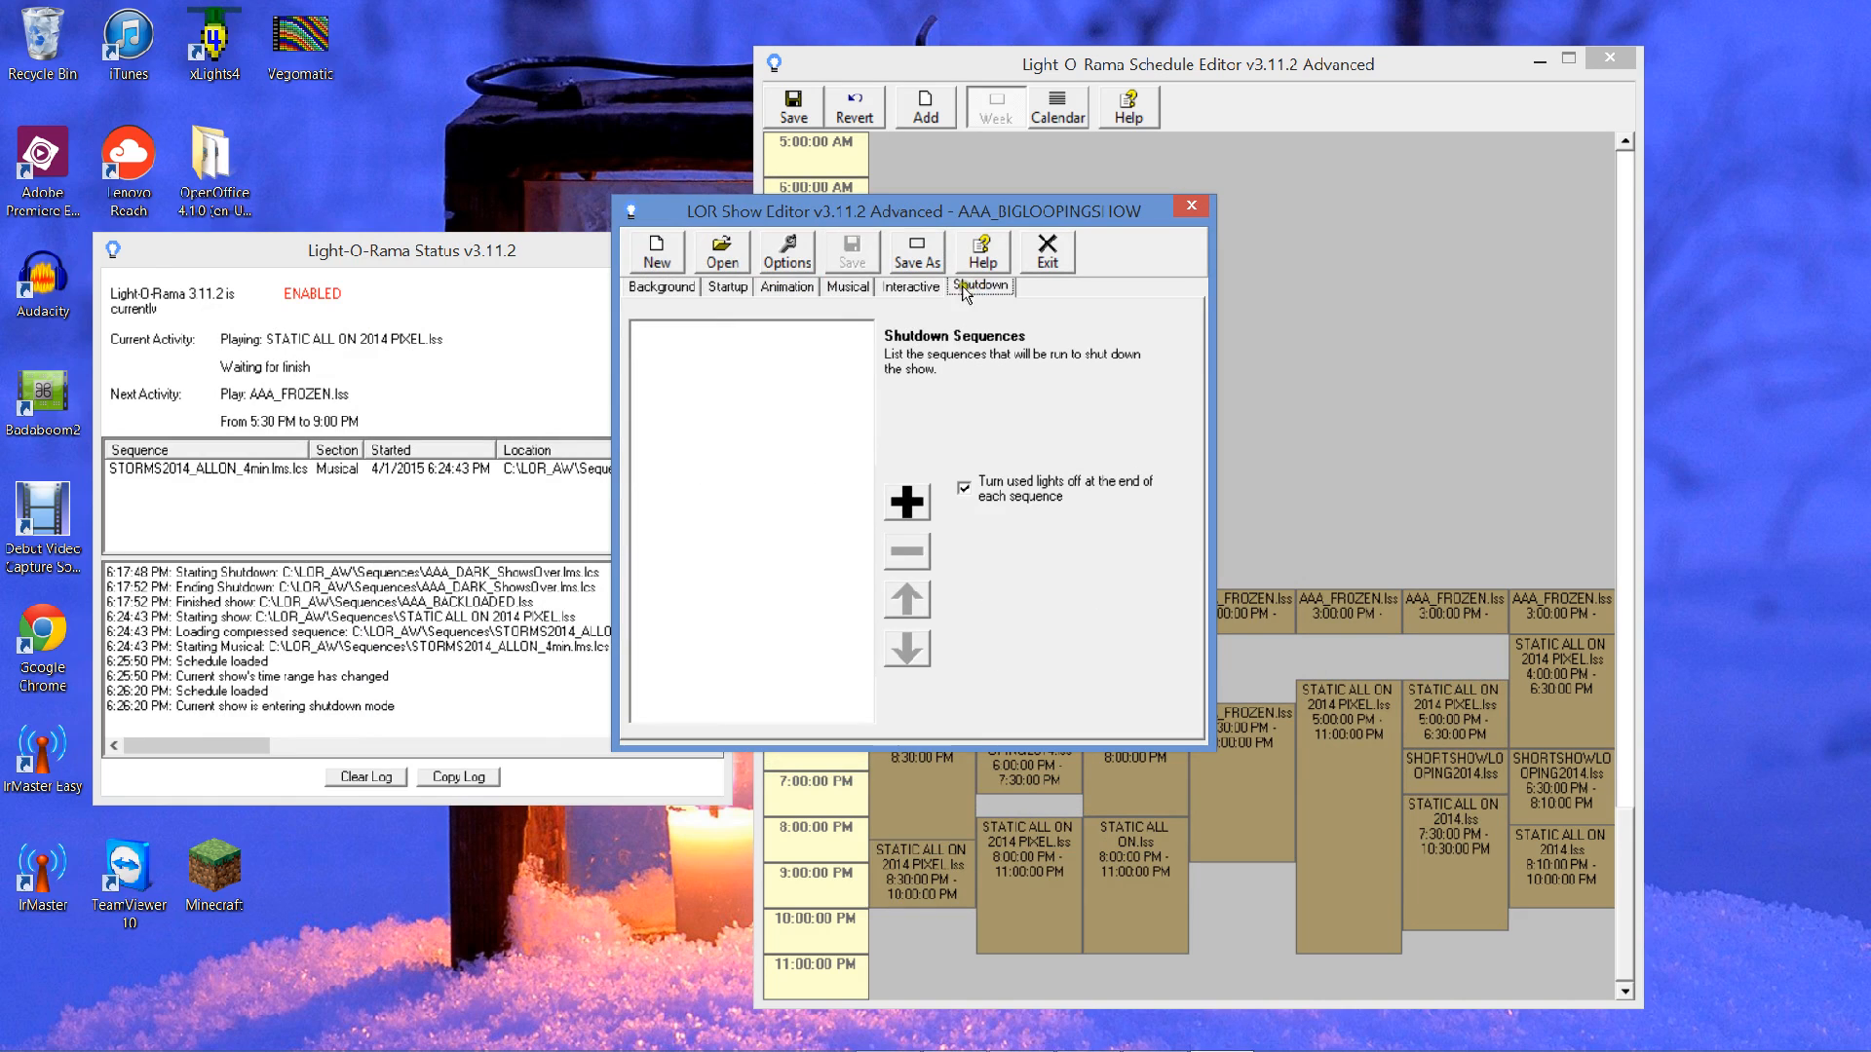
{"action": "left_click", "coordinate": [792, 286]}
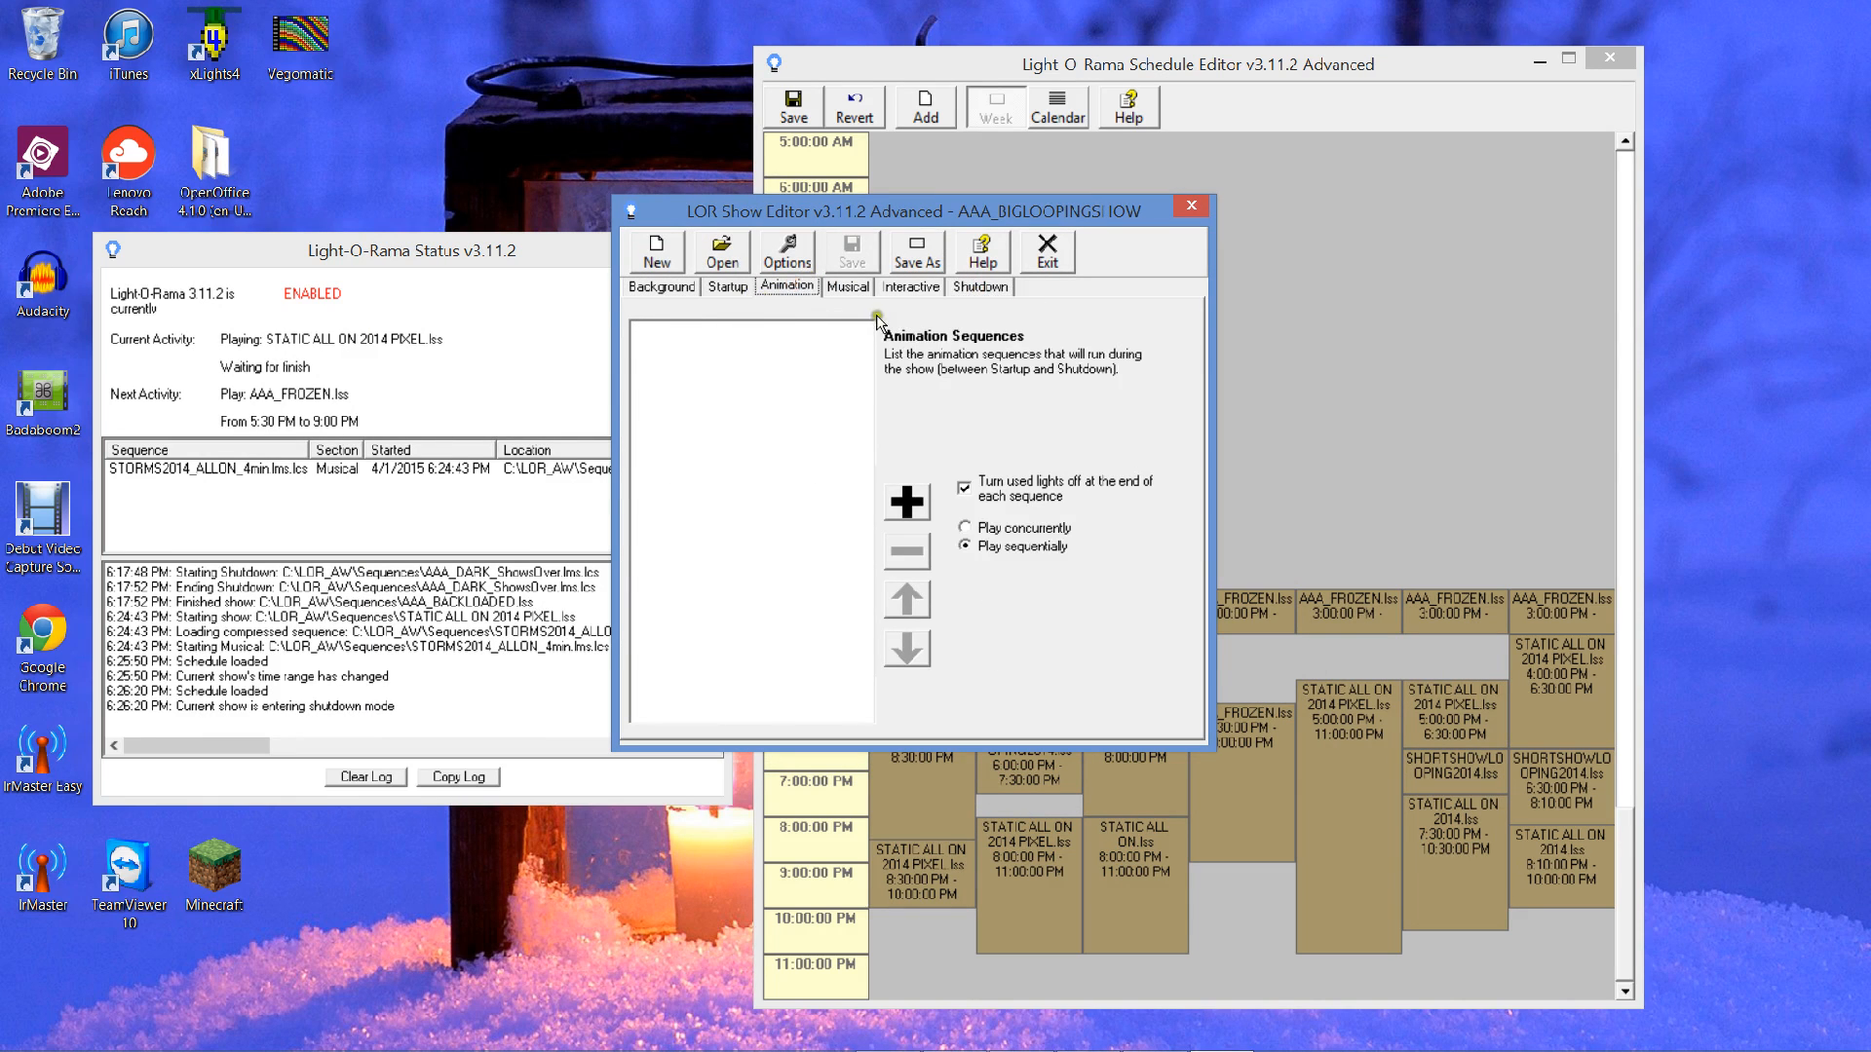
{"action": "left_click", "coordinate": [848, 287]}
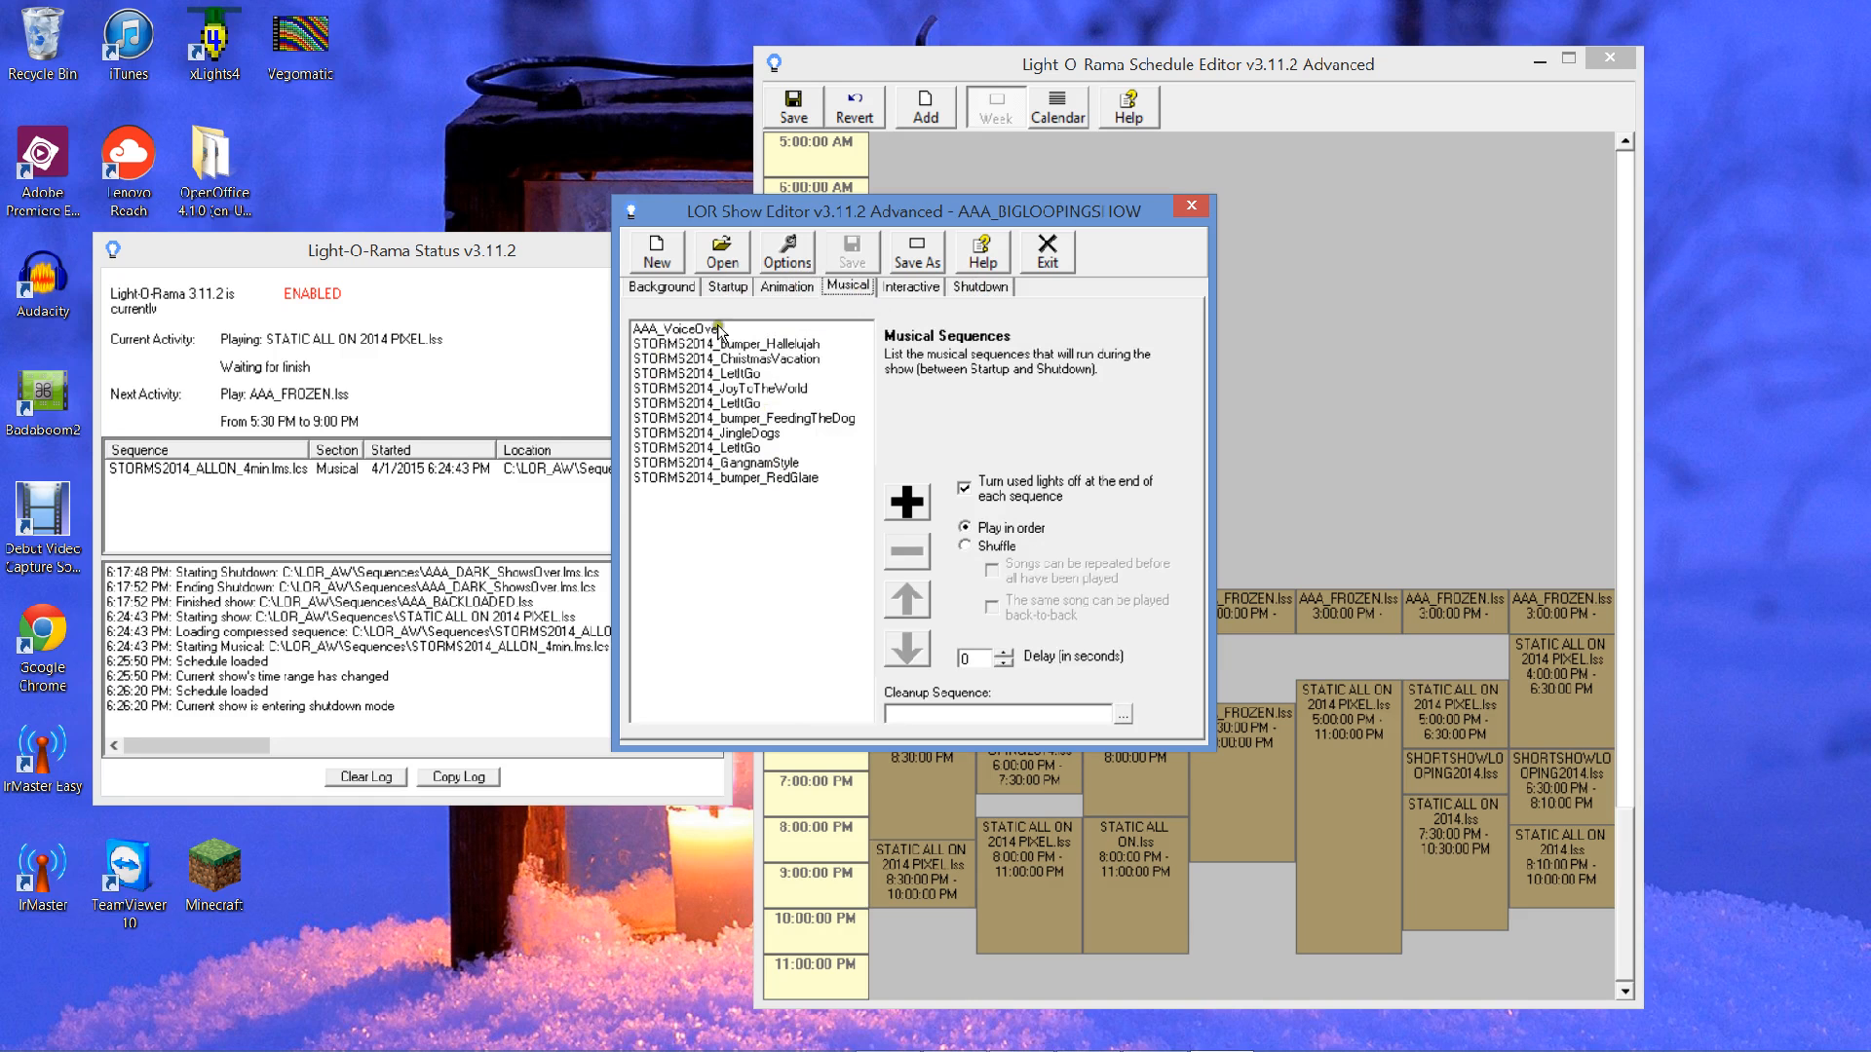
{"action": "left_click", "coordinate": [960, 287]}
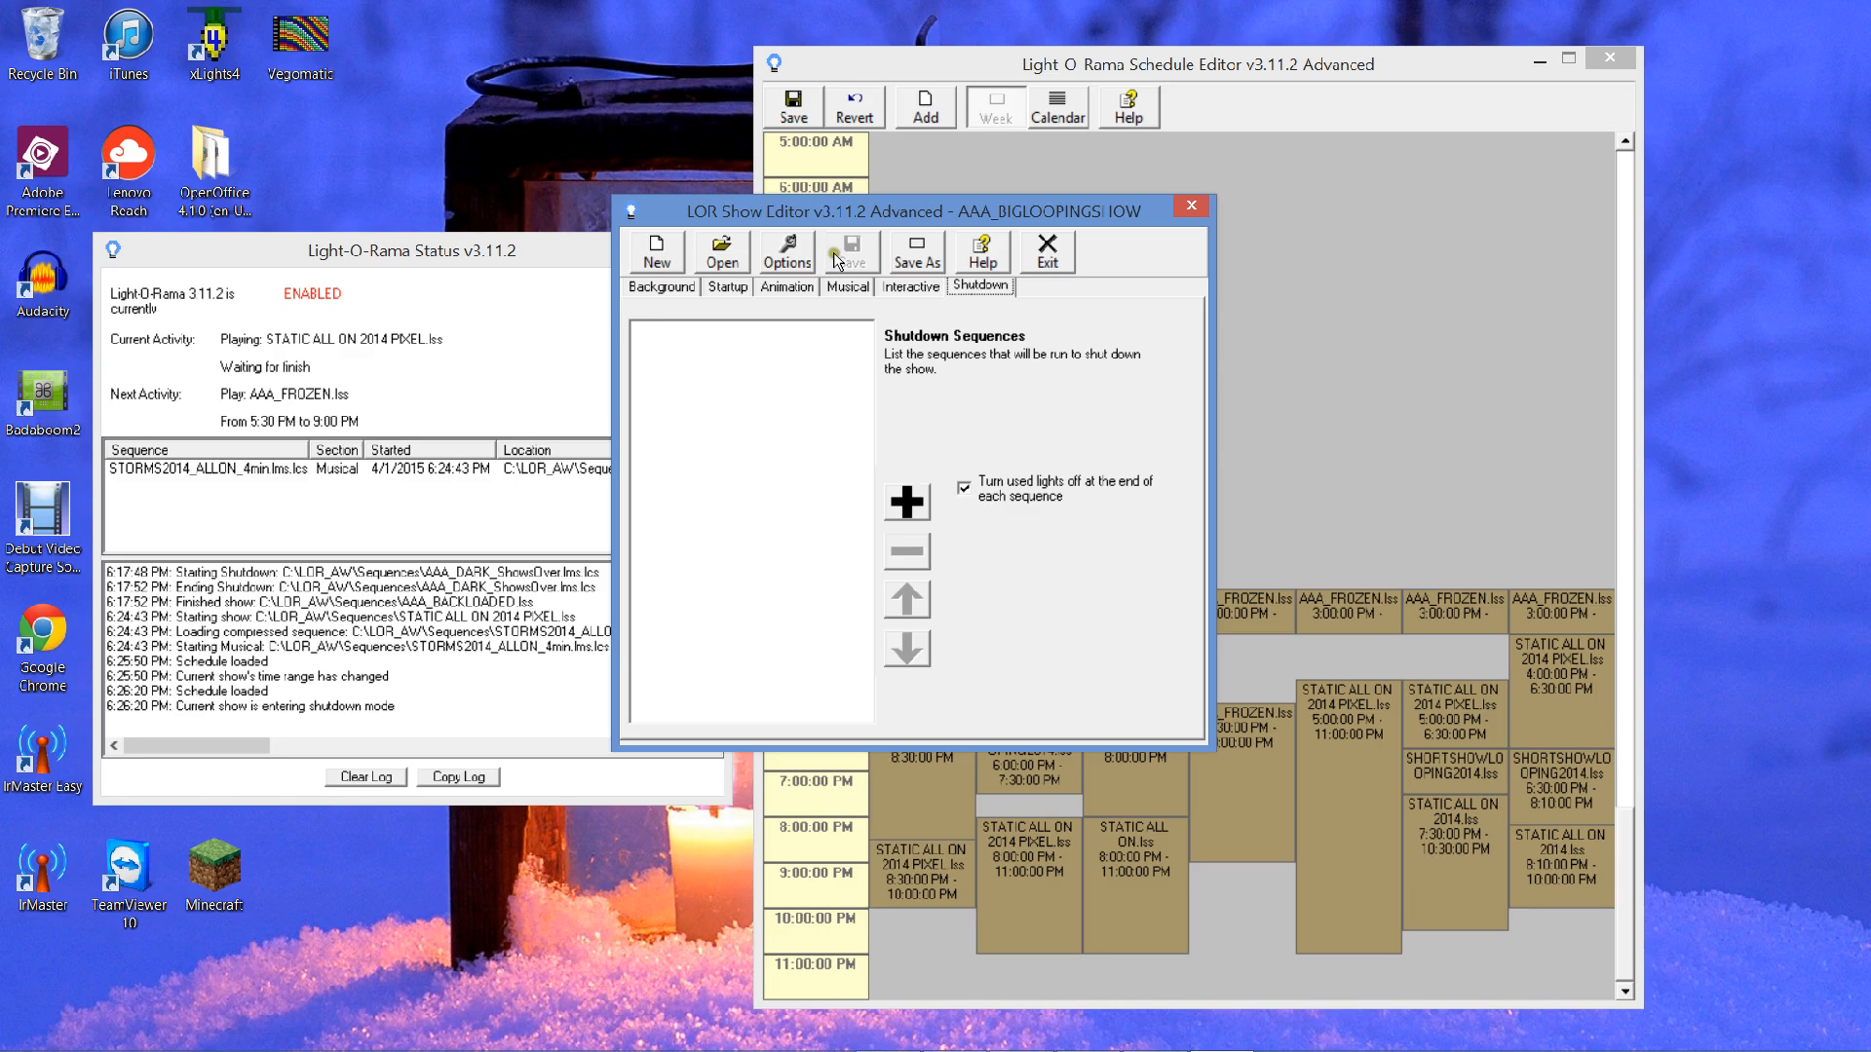
- Start a new blank show and search the musical sequence files for "bumper_"
{"action": "left_click", "coordinate": [941, 261]}
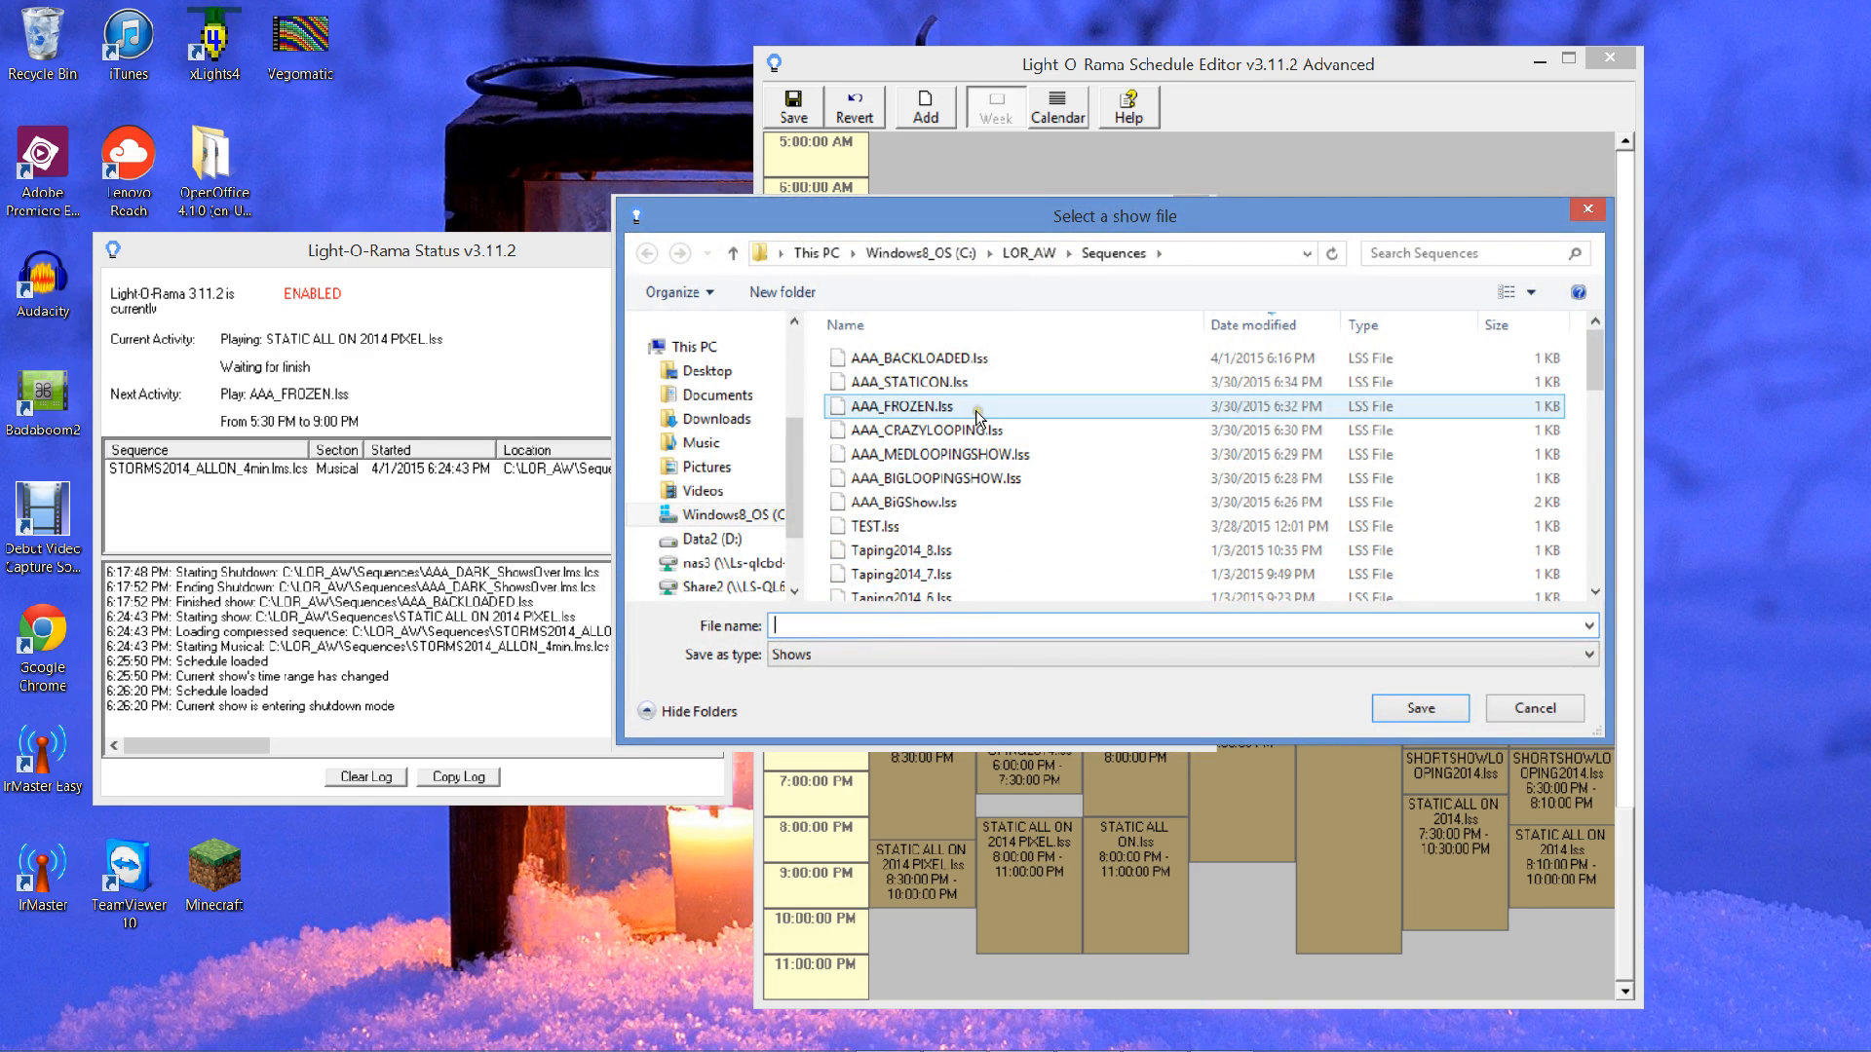
{"action": "left_click", "coordinate": [1549, 707]}
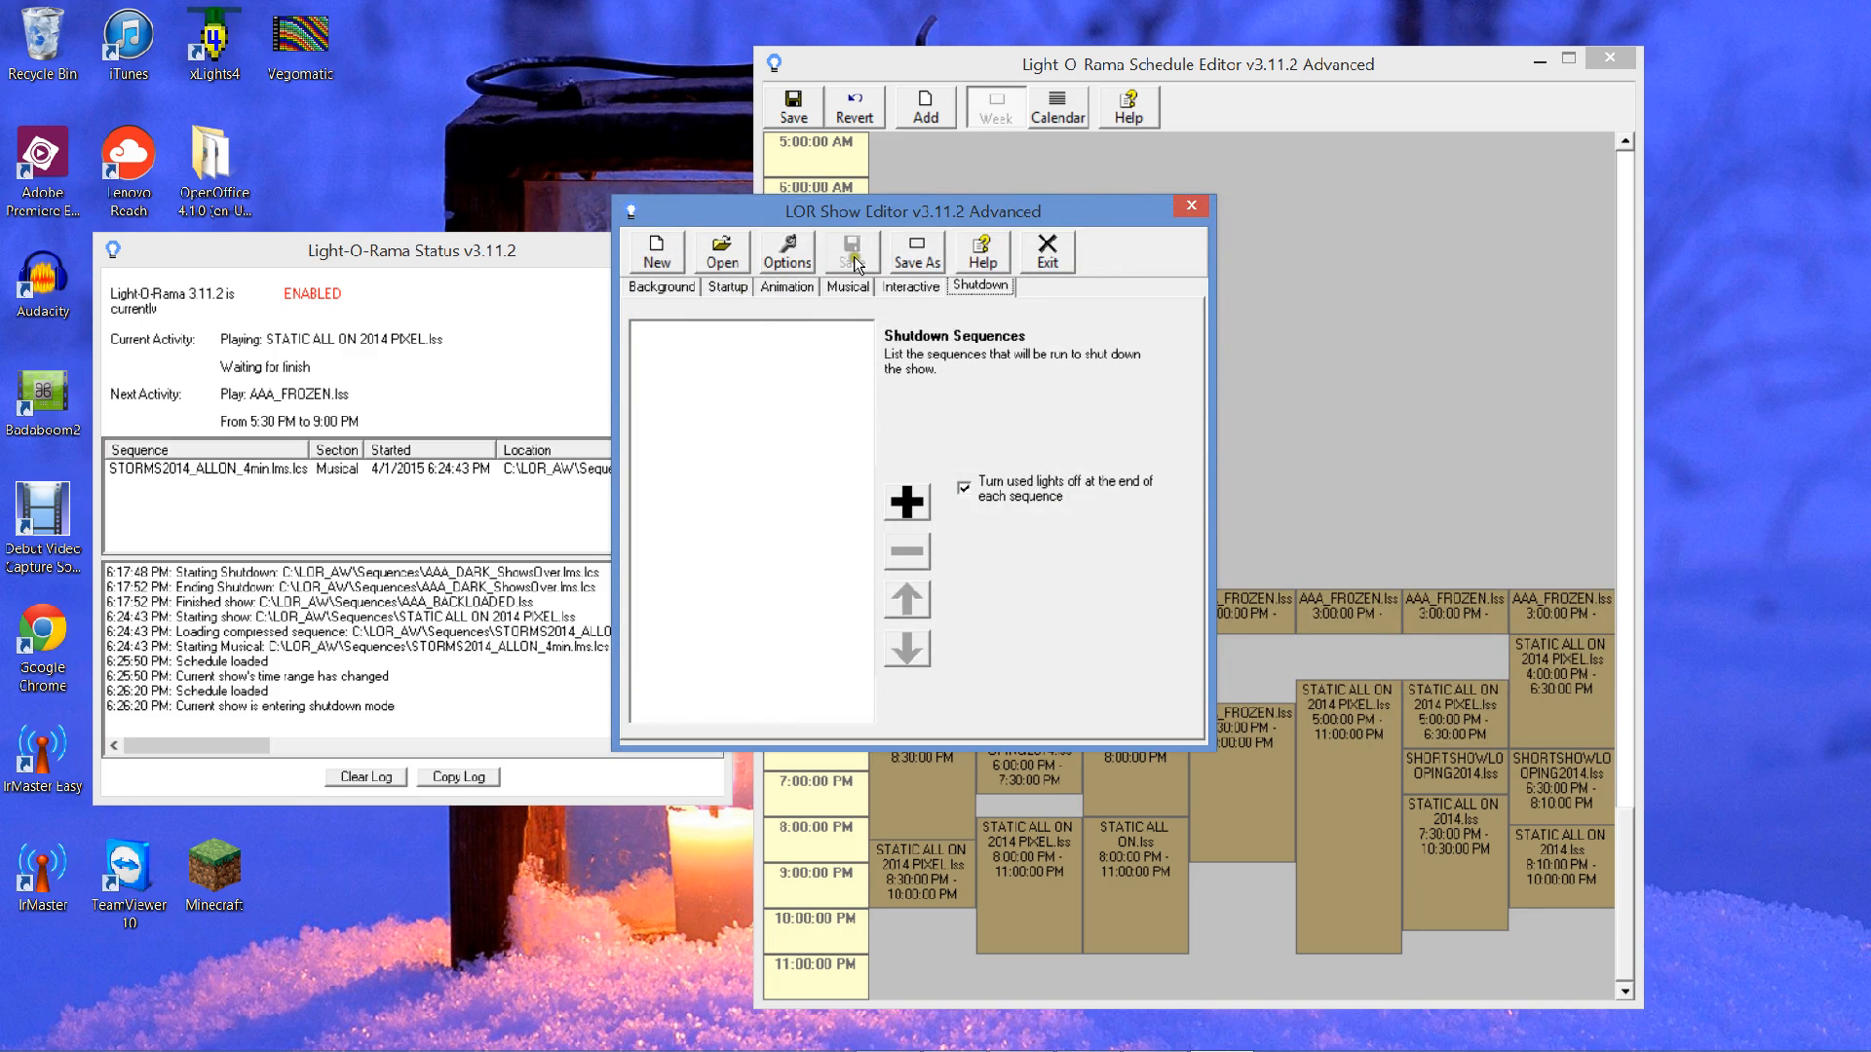
{"action": "left_click", "coordinate": [845, 286]}
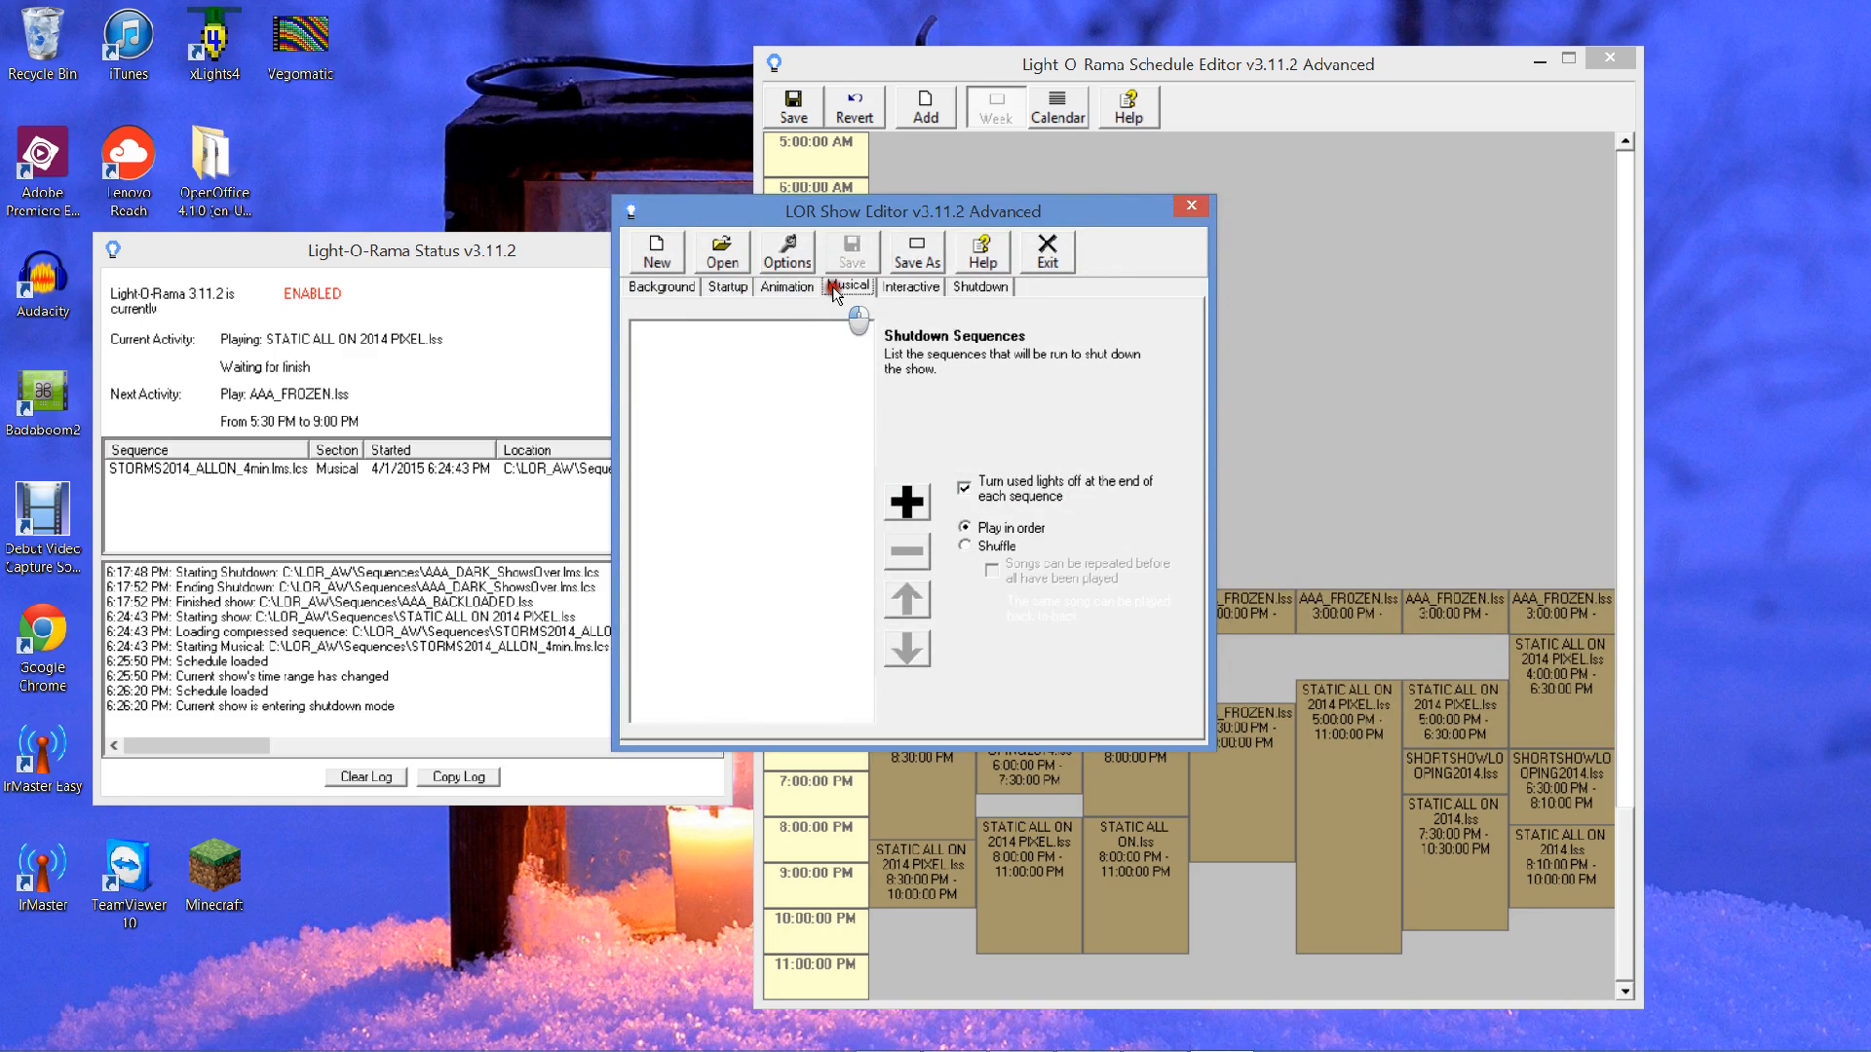
{"action": "left_click", "coordinate": [906, 502]}
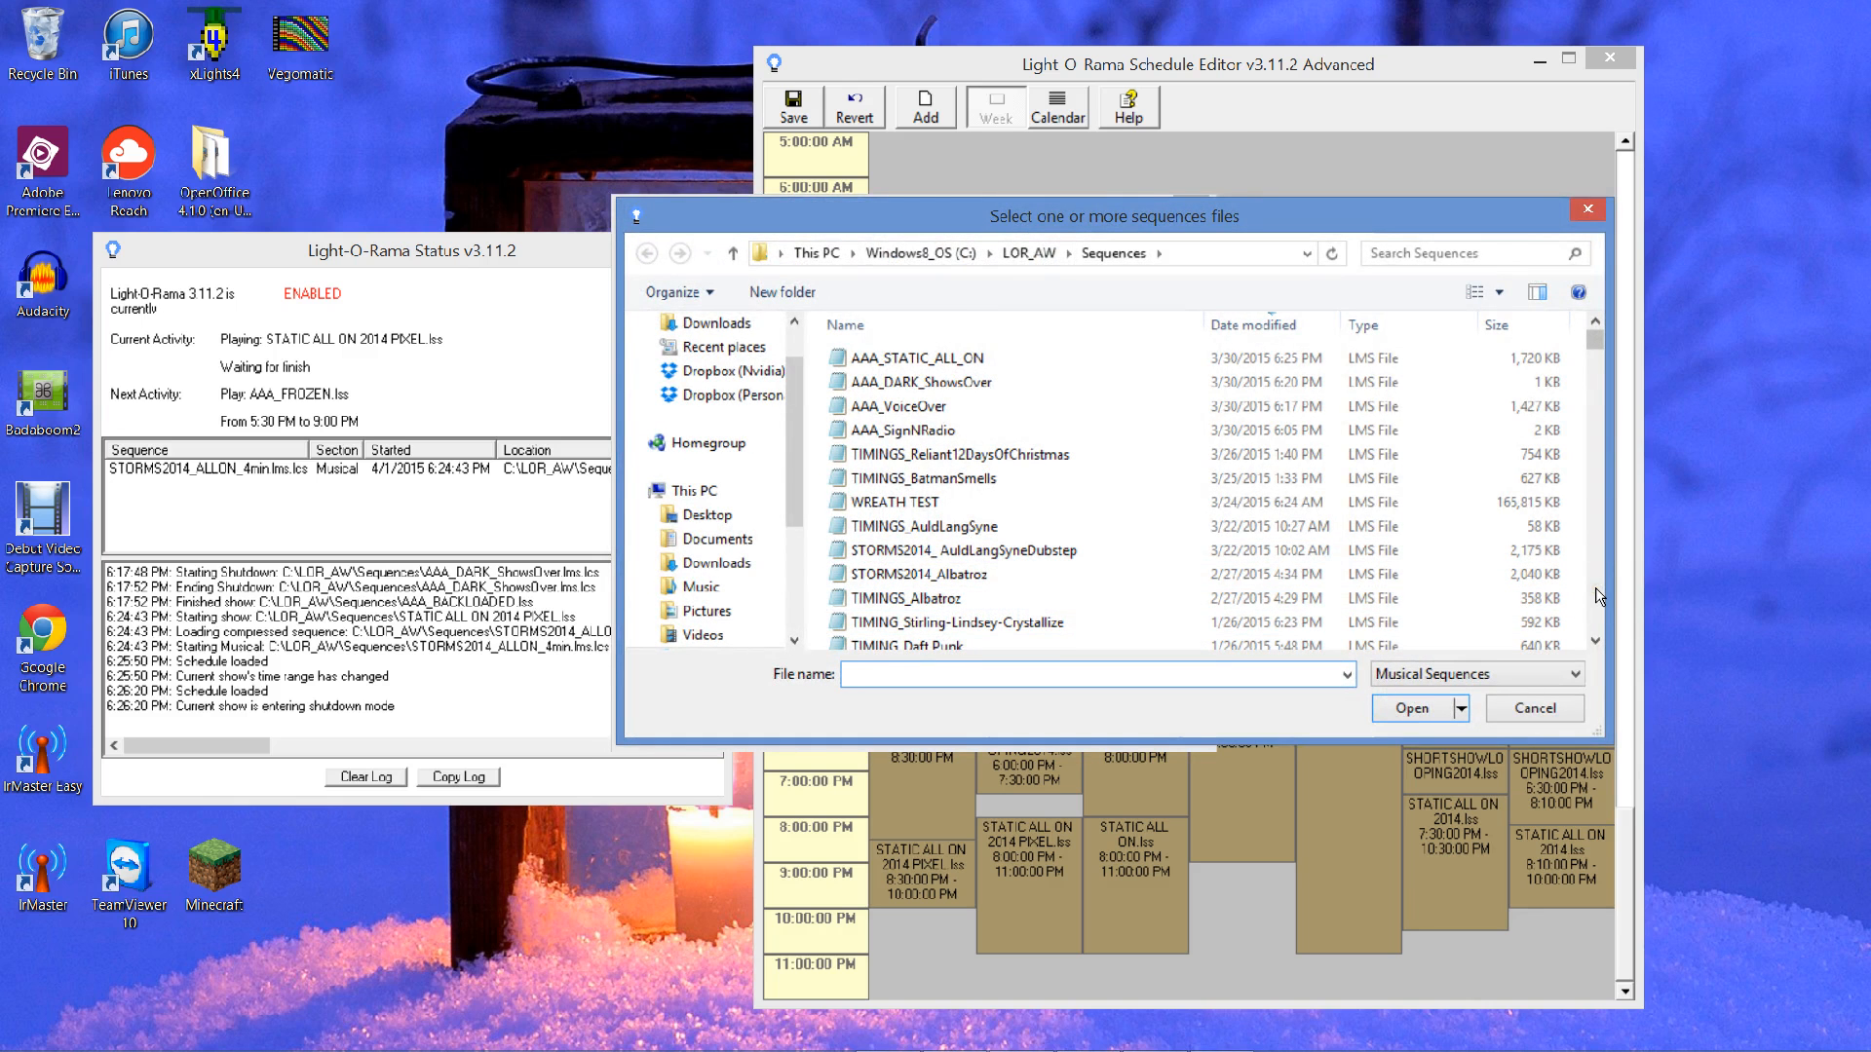
{"action": "left_click", "coordinate": [1432, 249]}
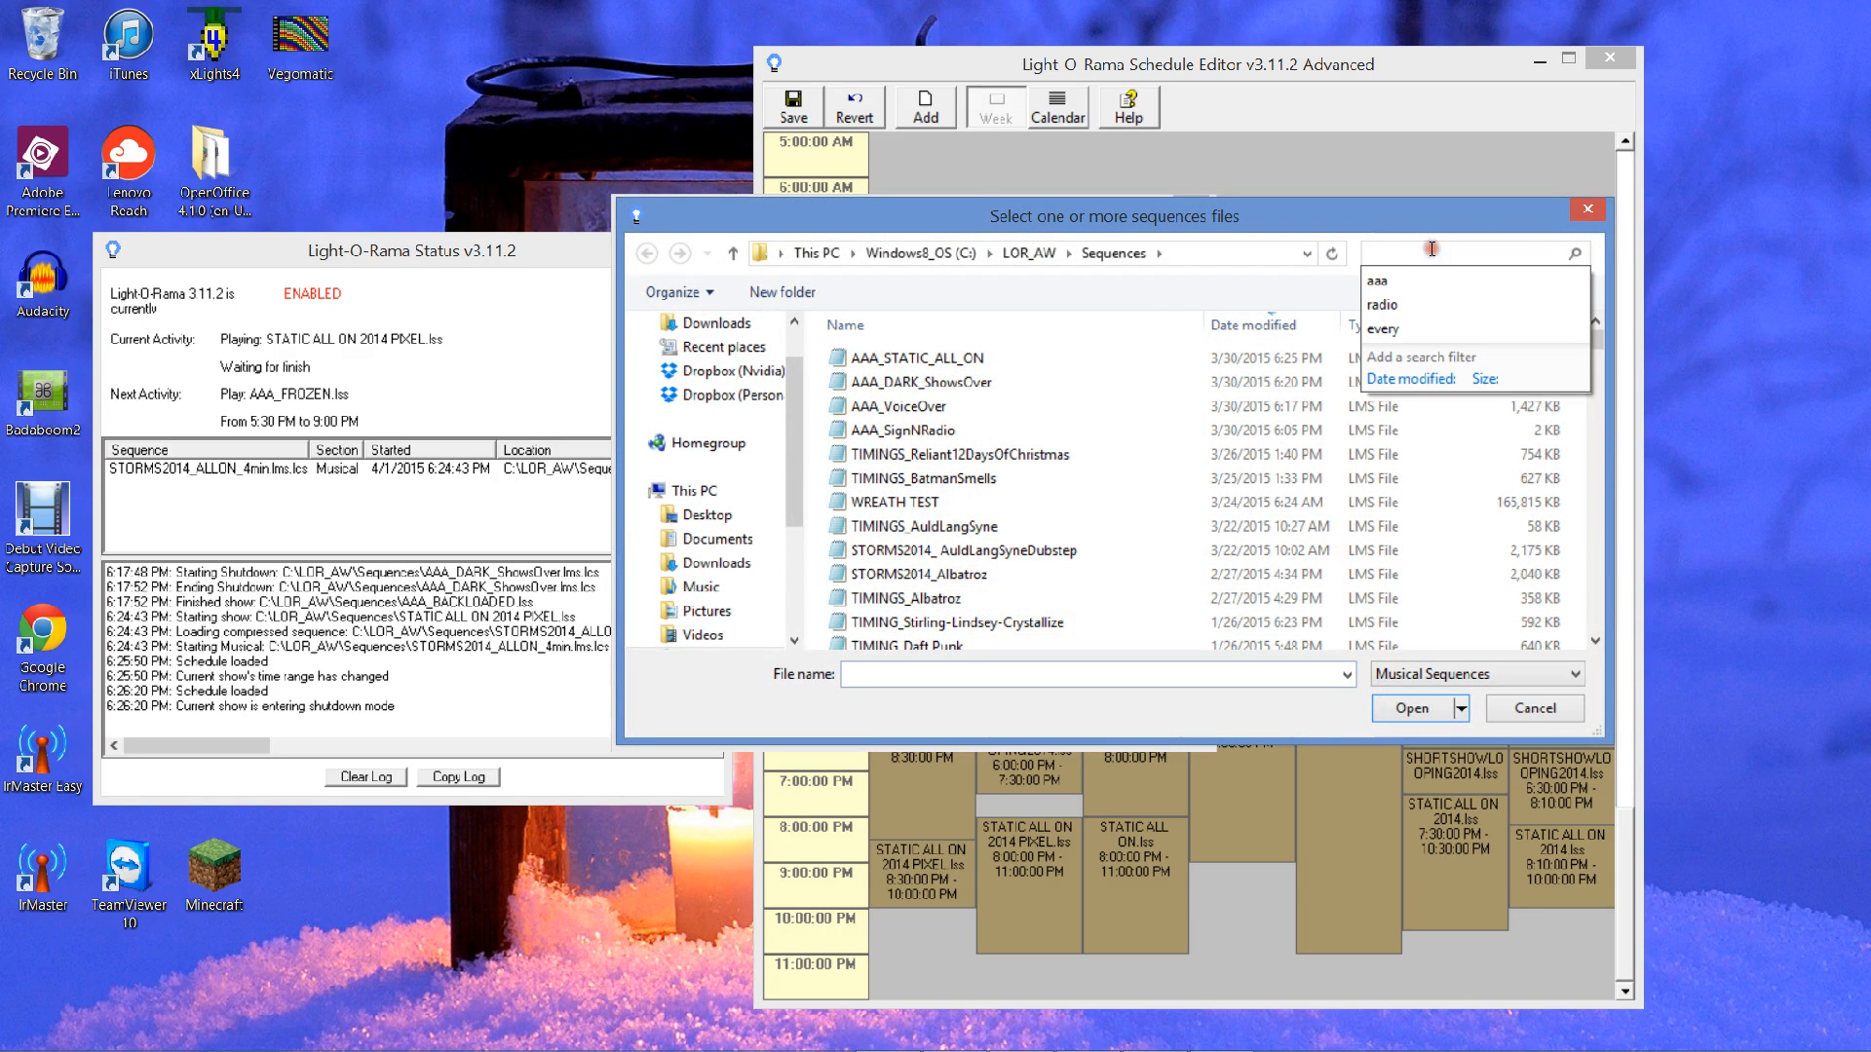
{"action": "type", "text": "bumper_"}
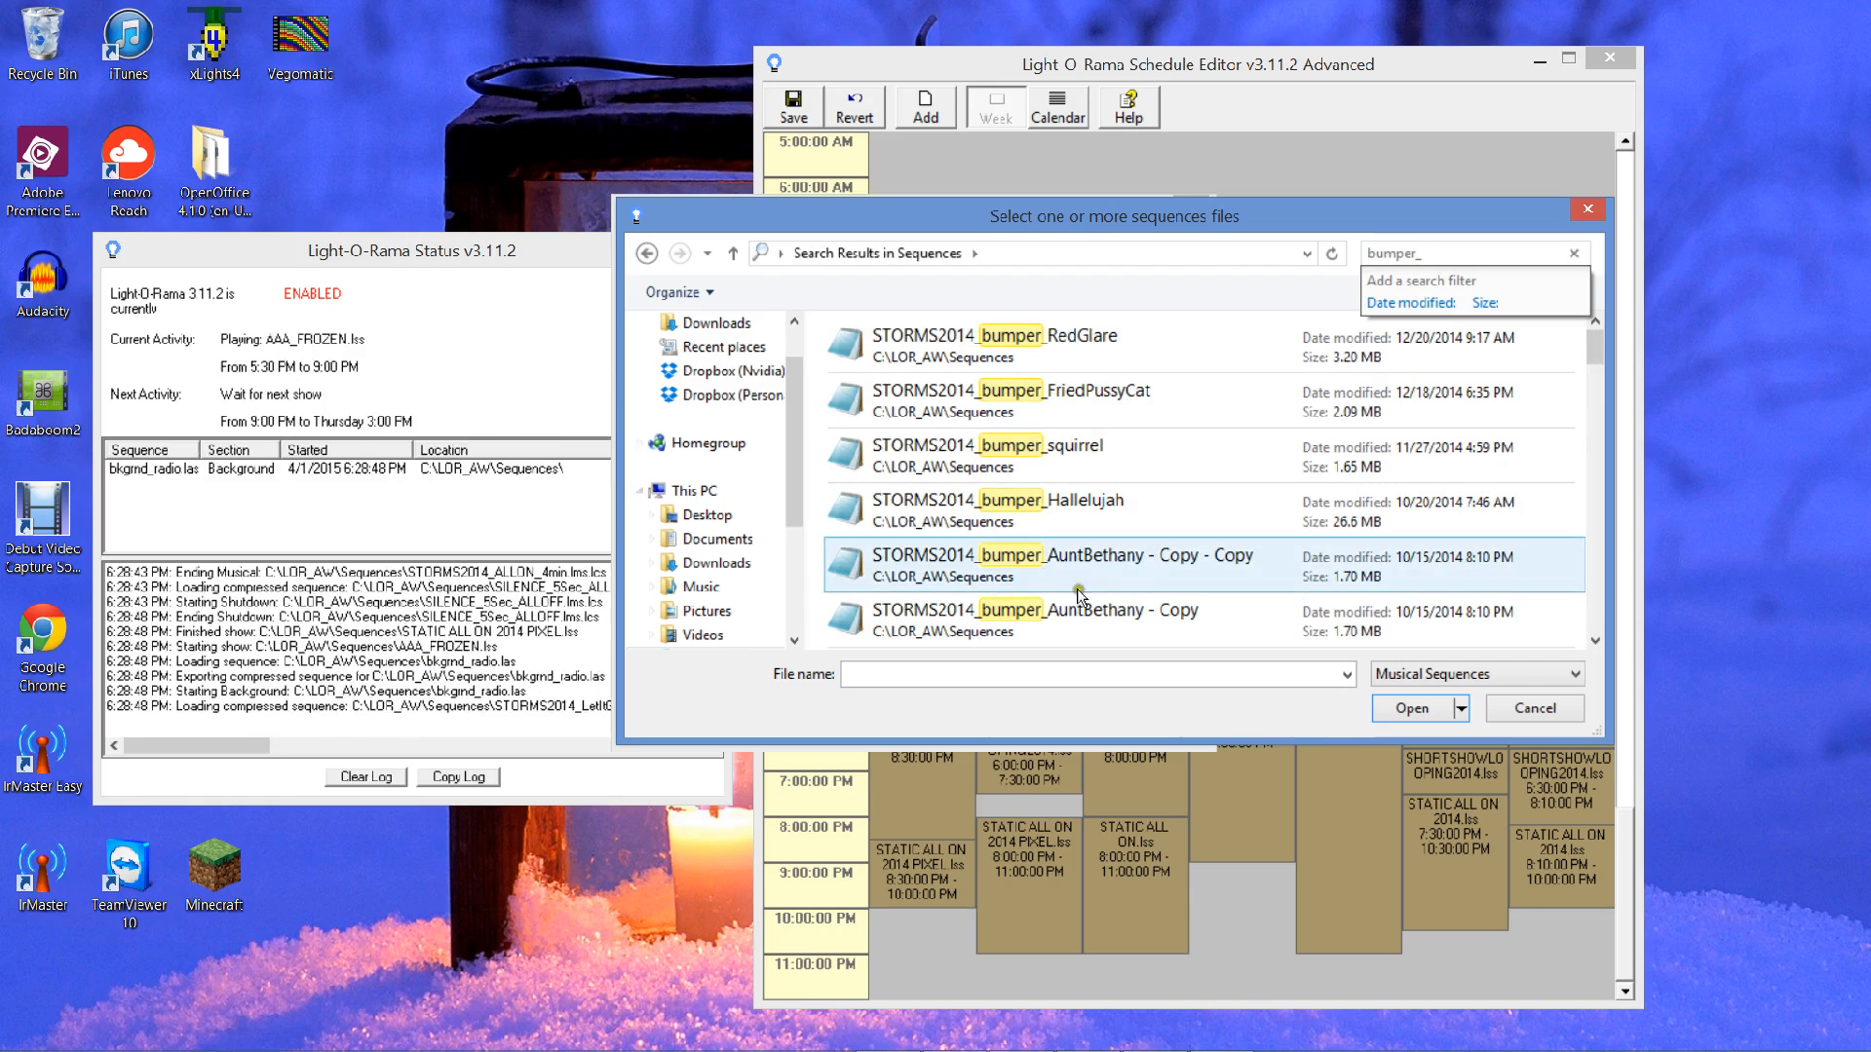
- Disable the running shows immediately through the Light-O-Rama Control Panel
{"action": "left_click", "coordinate": [629, 661]}
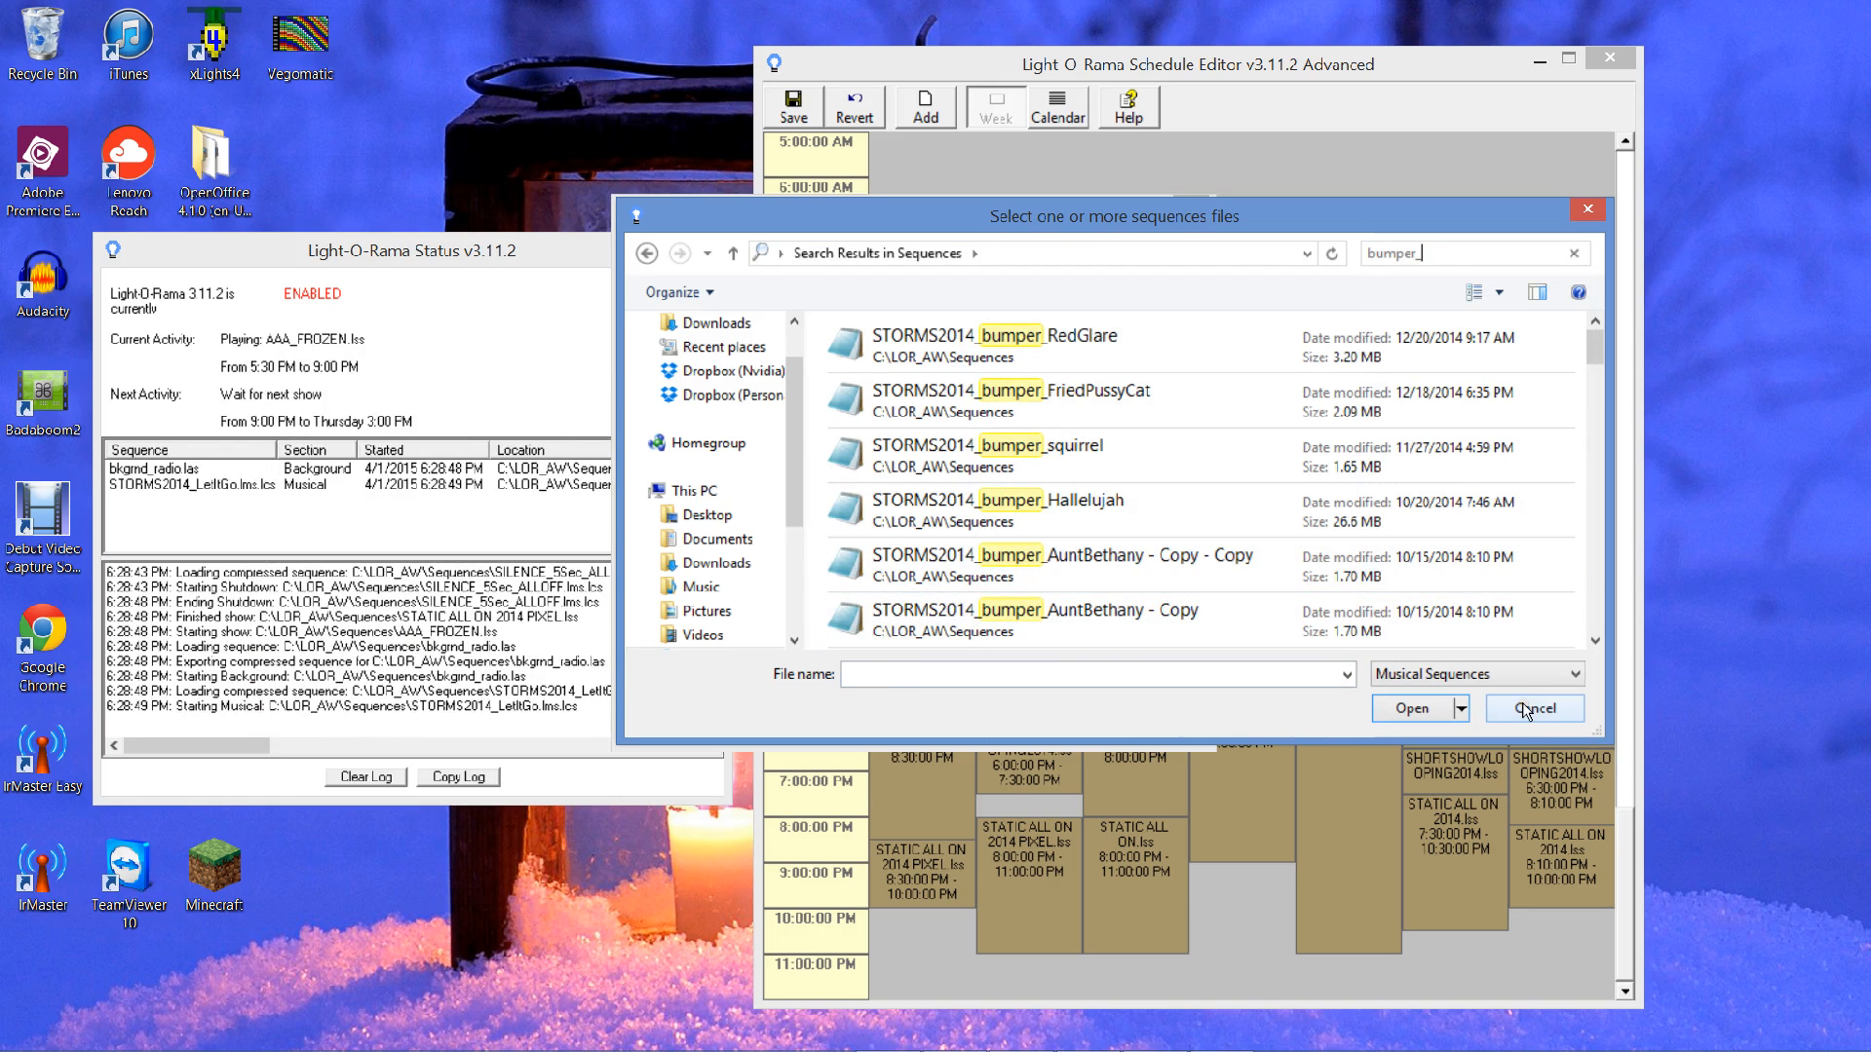
{"action": "mouse_move", "coordinate": [1754, 1049]}
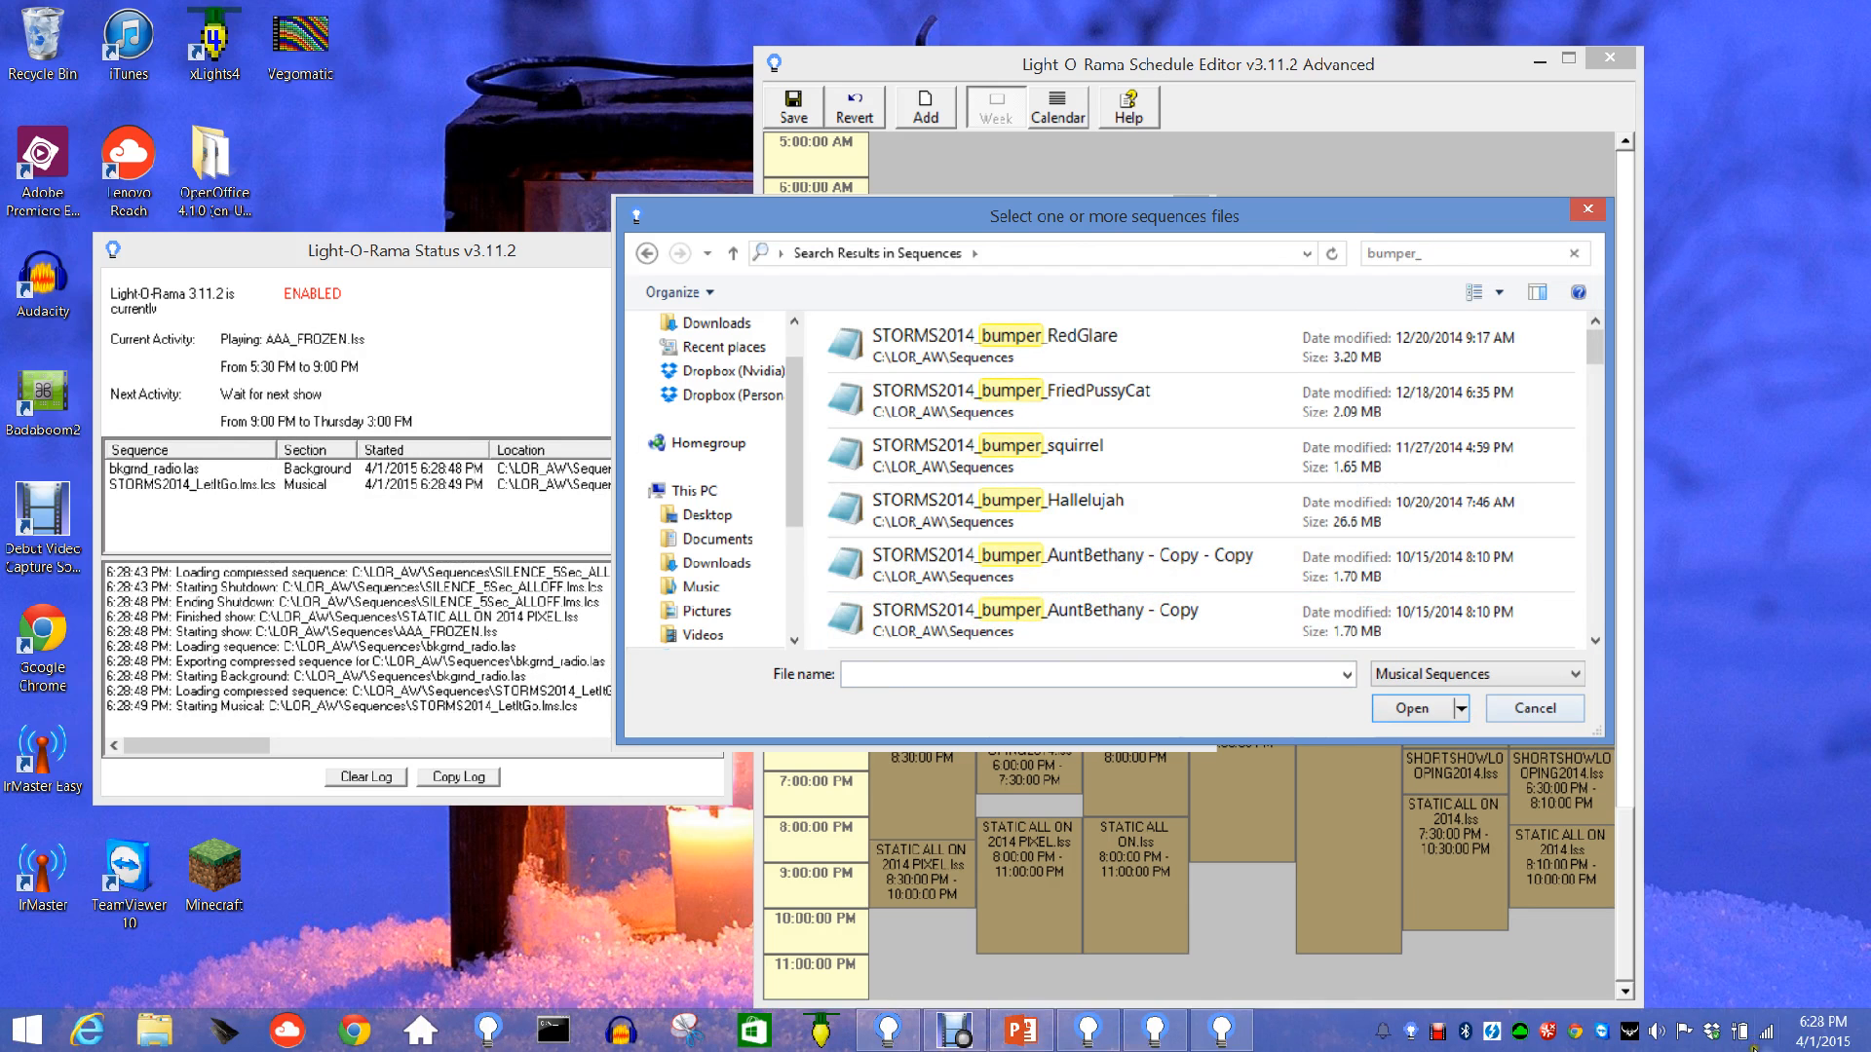
{"action": "right_click", "coordinate": [1434, 1043]}
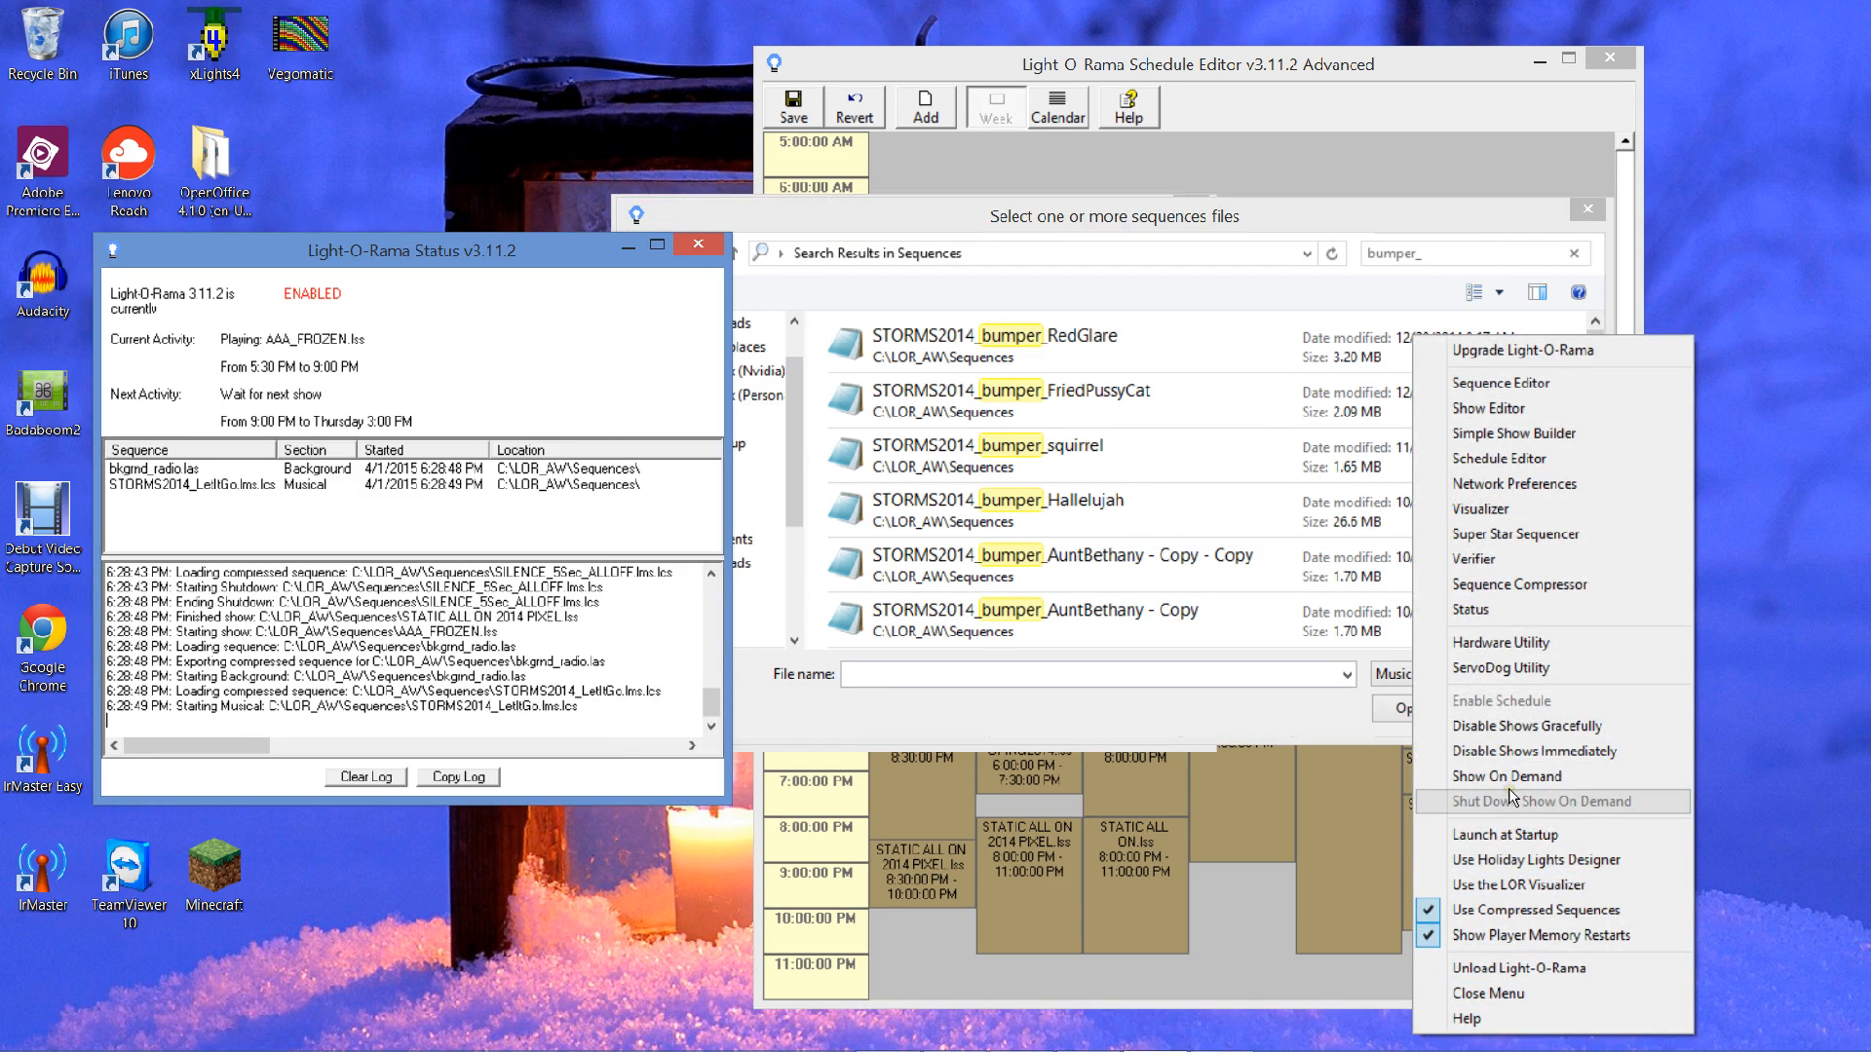
{"action": "left_click", "coordinate": [1510, 752]}
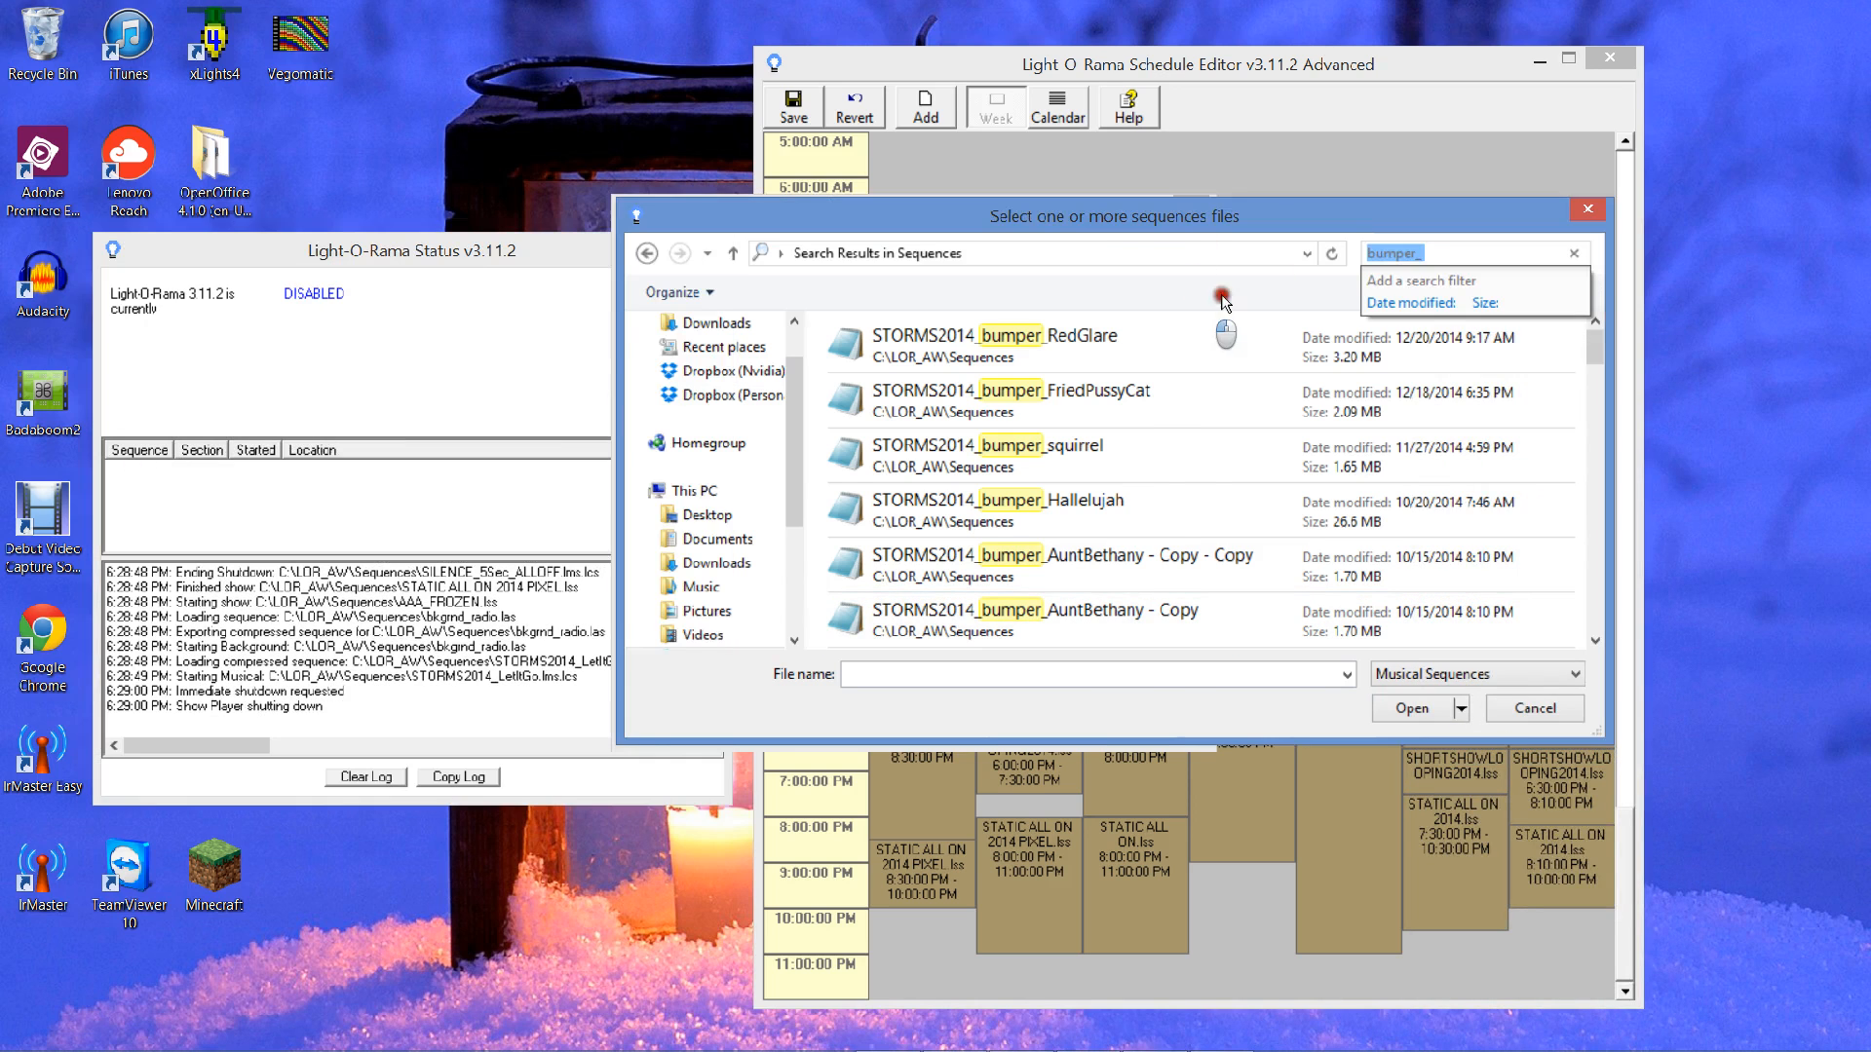
- Add STORMS2014_bumper_Hallelujah to the new show's musical sequences and select it in the list
{"action": "left_click", "coordinate": [1101, 501]}
{"action": "left_click", "coordinate": [1408, 708]}
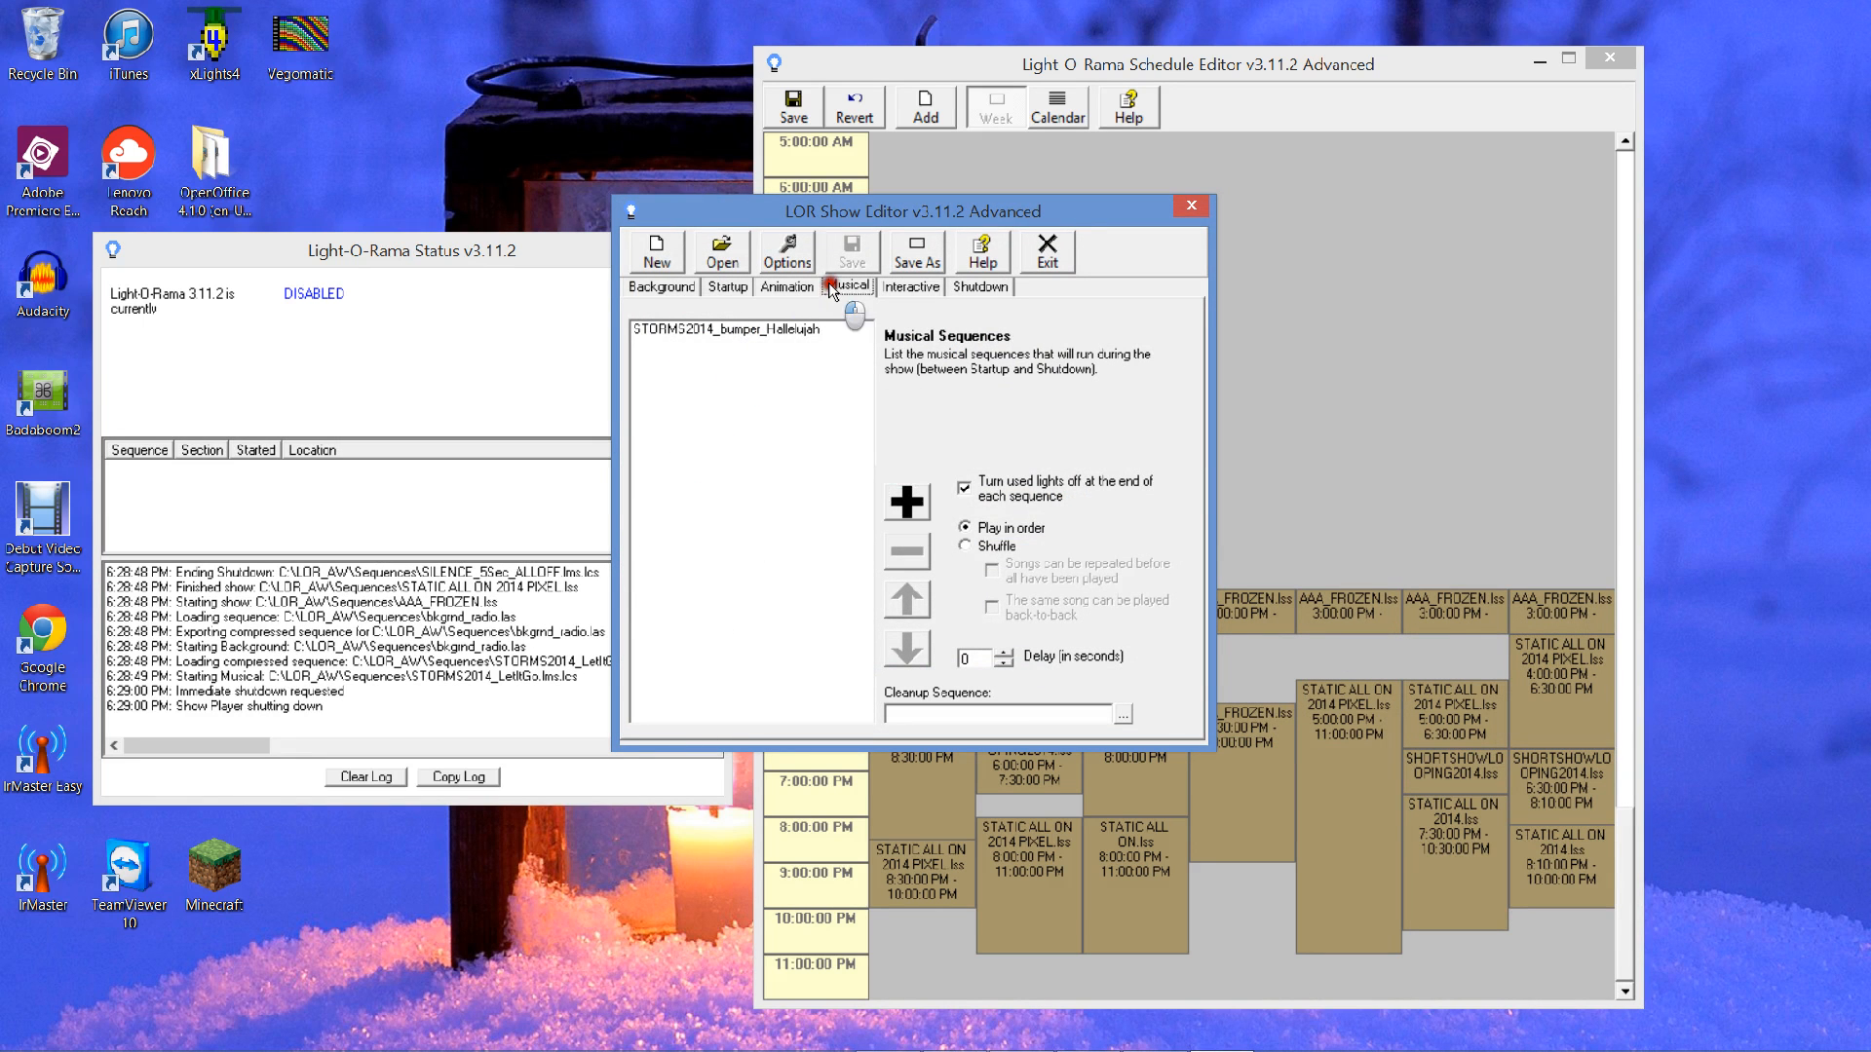
{"action": "left_click", "coordinate": [795, 329]}
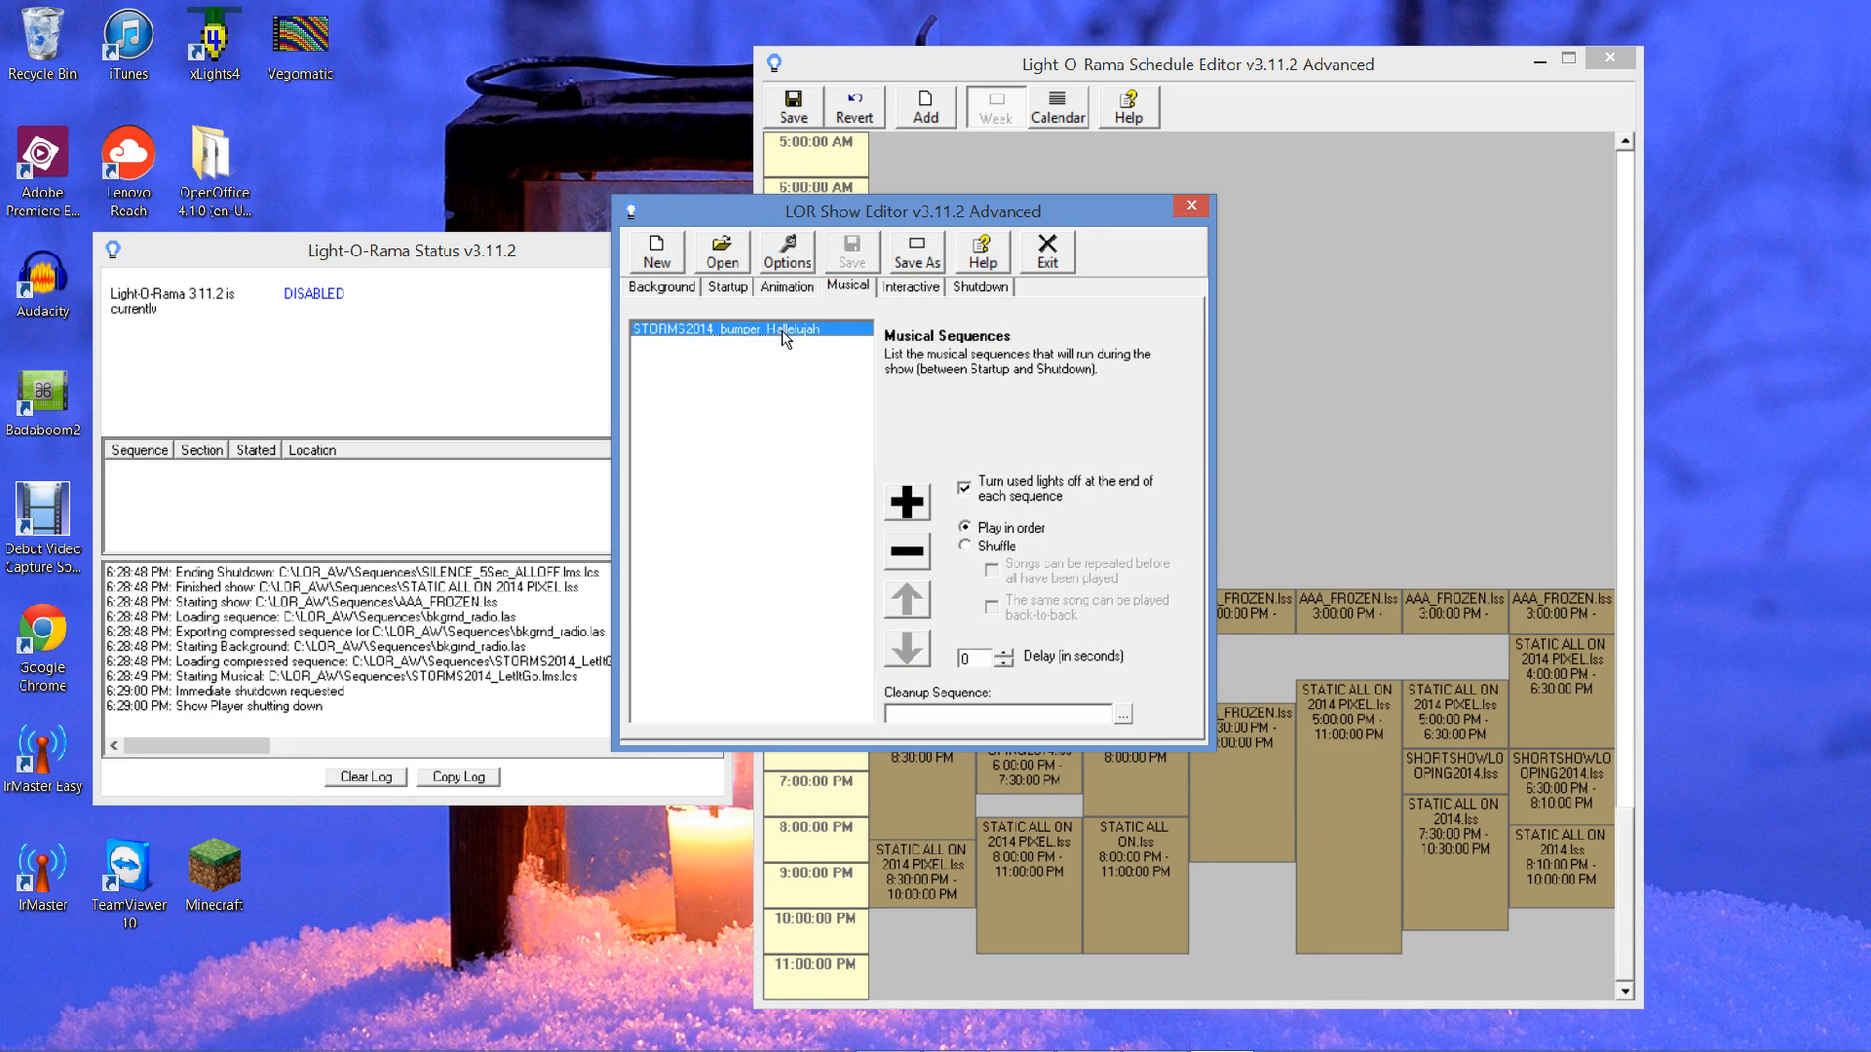
- Start adding a shutdown sequence and clear the "bumper_" file search
{"action": "left_click", "coordinate": [980, 287]}
{"action": "left_click", "coordinate": [905, 502]}
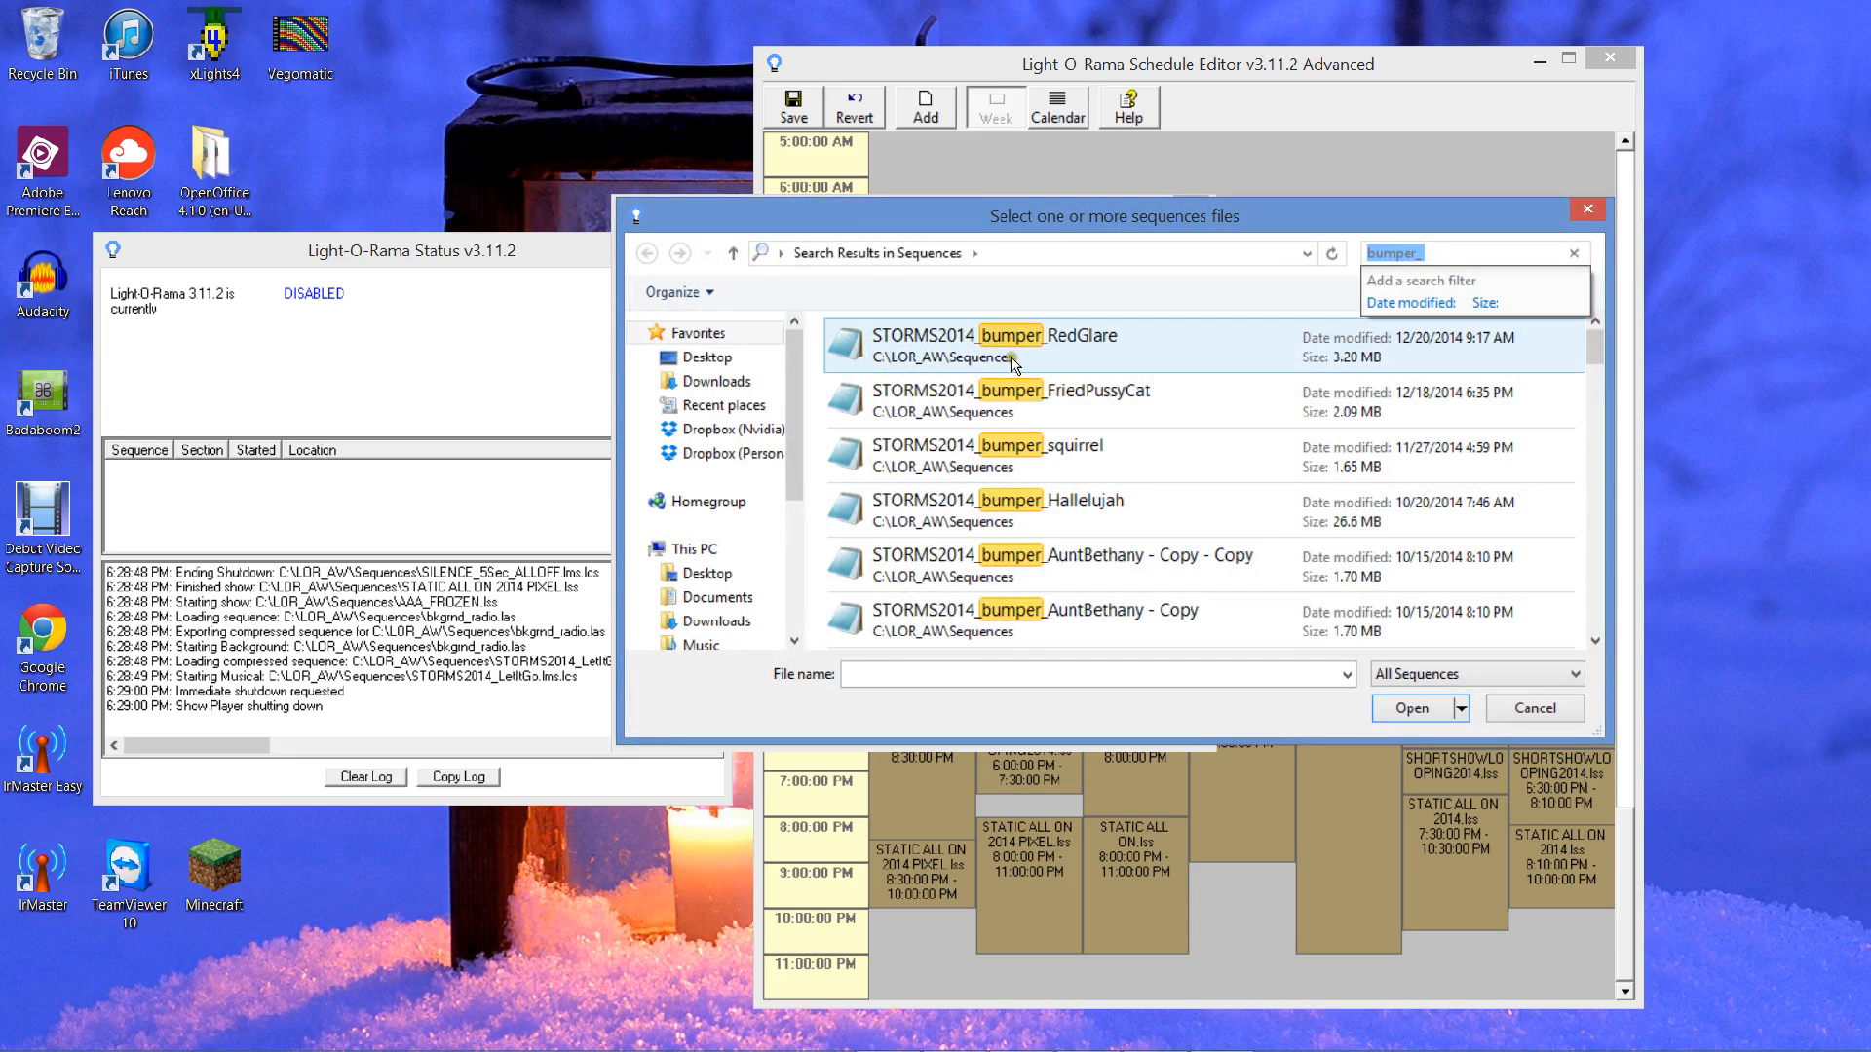
{"action": "left_click", "coordinate": [1596, 575]}
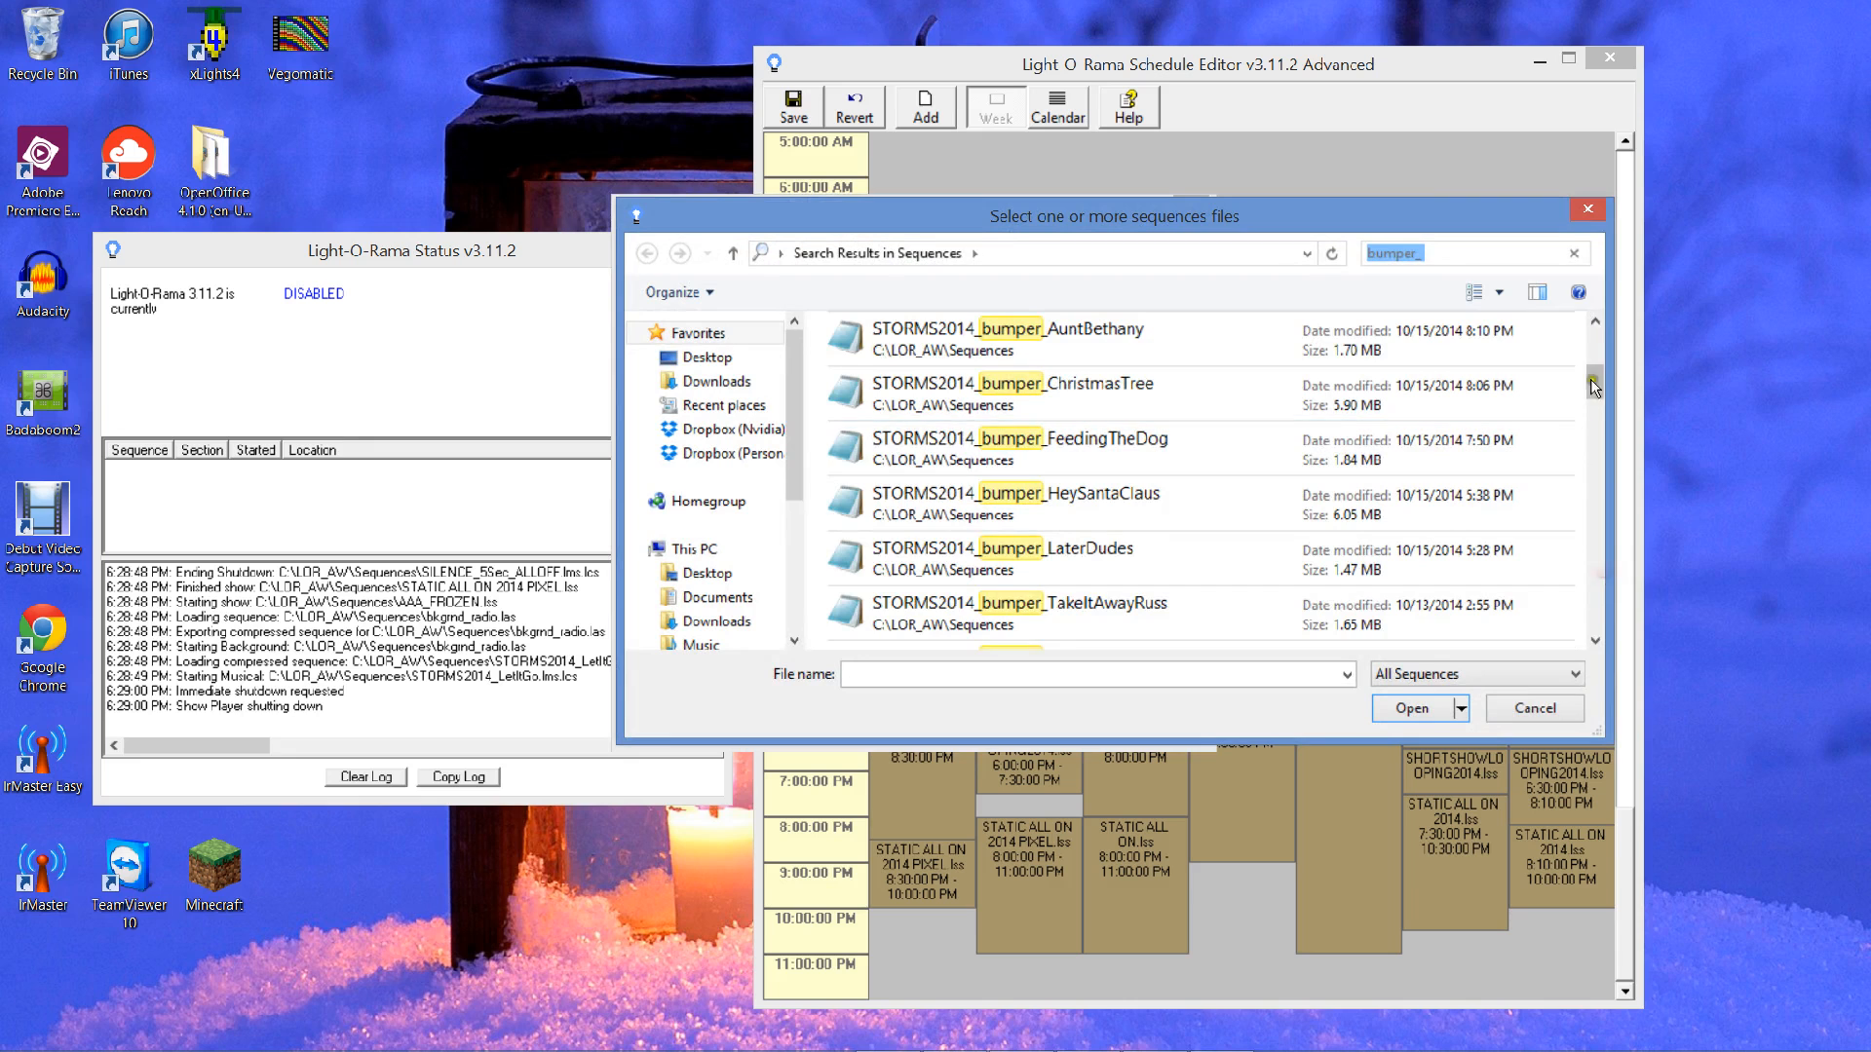
{"action": "left_click", "coordinate": [1570, 254]}
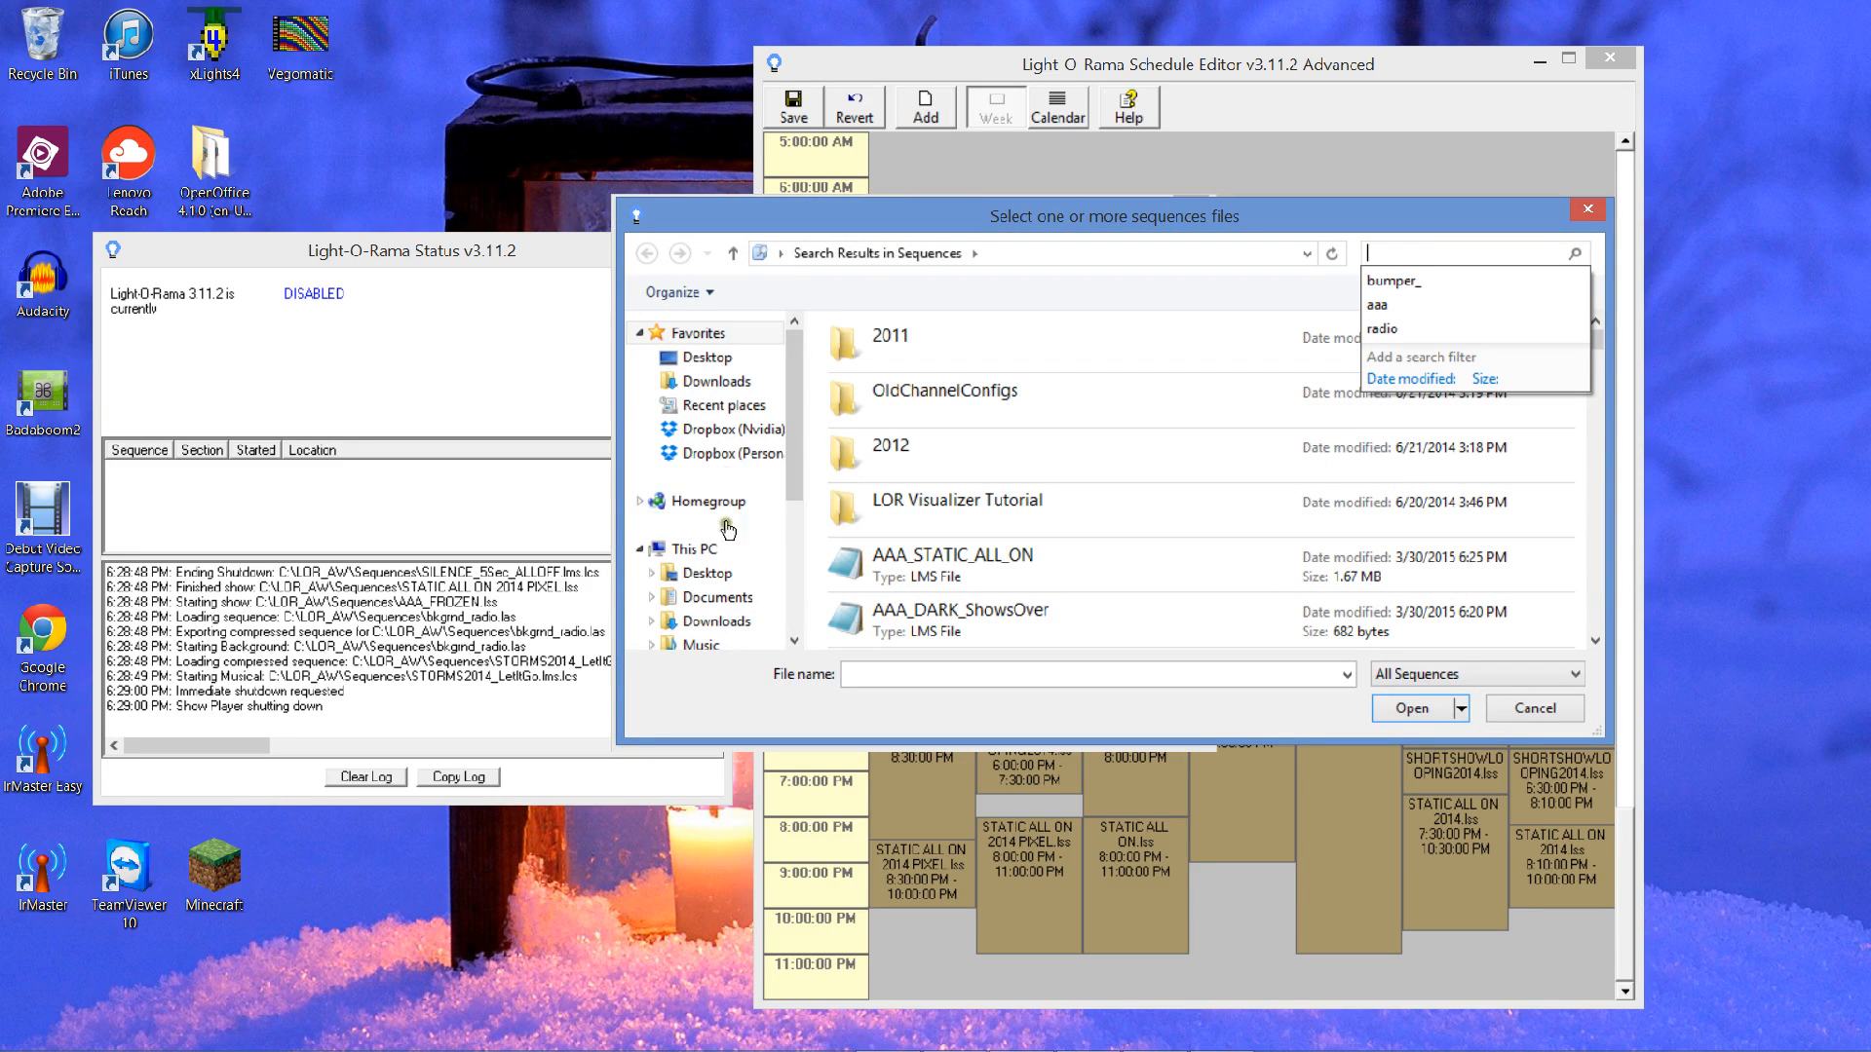
- Browse to C:\LOR_AW\Sequences and add STORMS2014_WorldOfColor - Copy to the shutdown sequences
{"action": "left_click", "coordinate": [932, 256]}
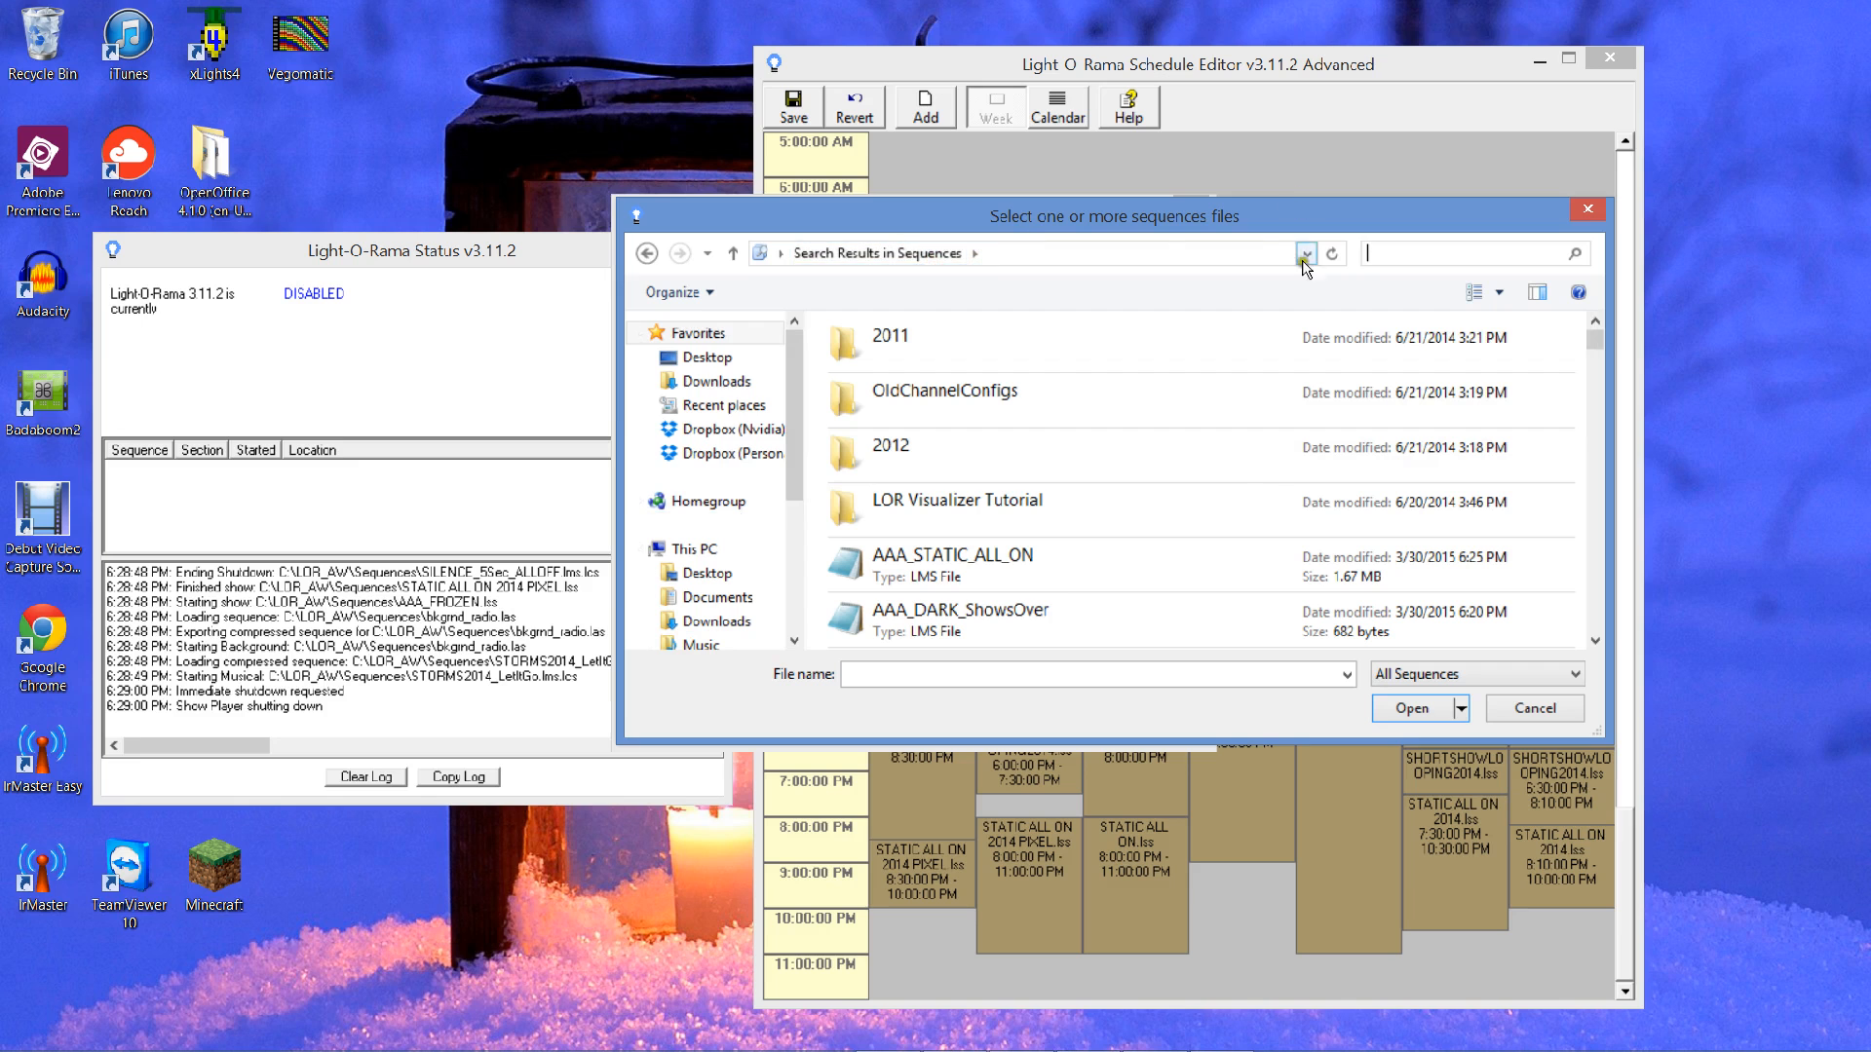
{"action": "left_click", "coordinate": [736, 254]}
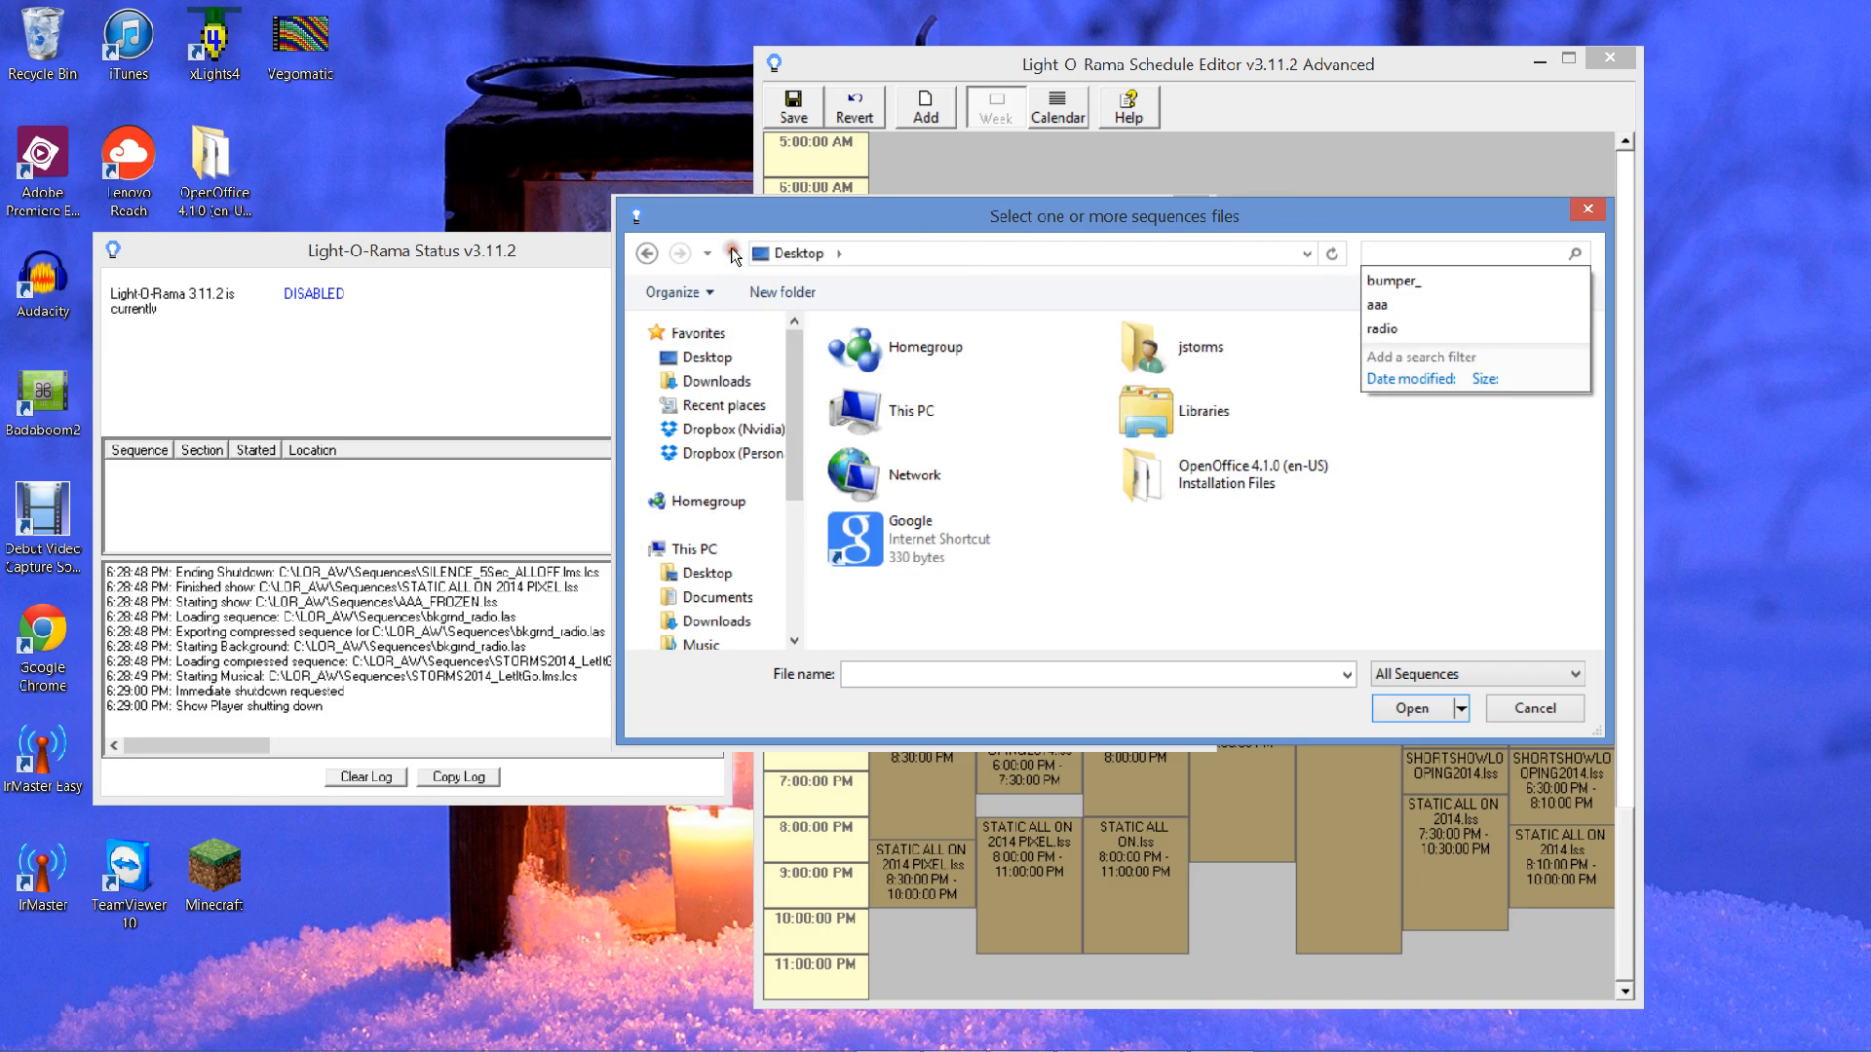
{"action": "double_click", "coordinate": [848, 410]}
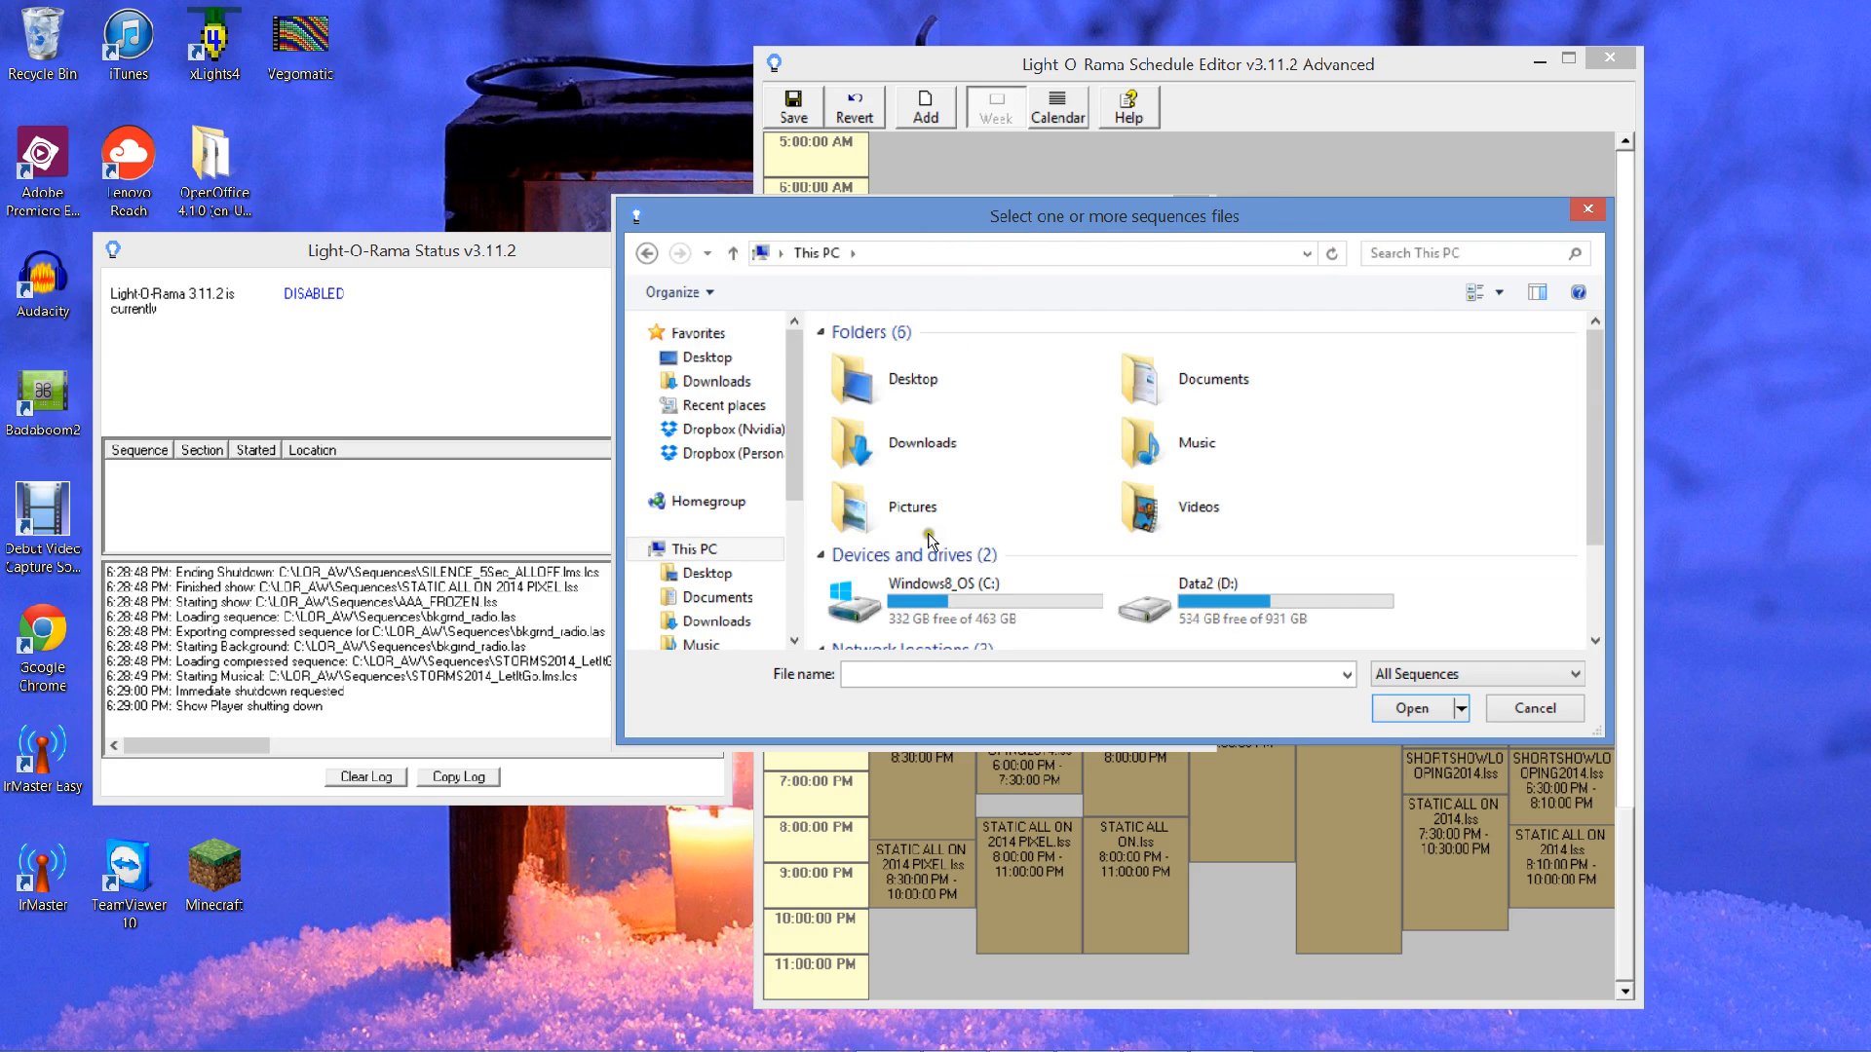
{"action": "double_click", "coordinate": [954, 594]}
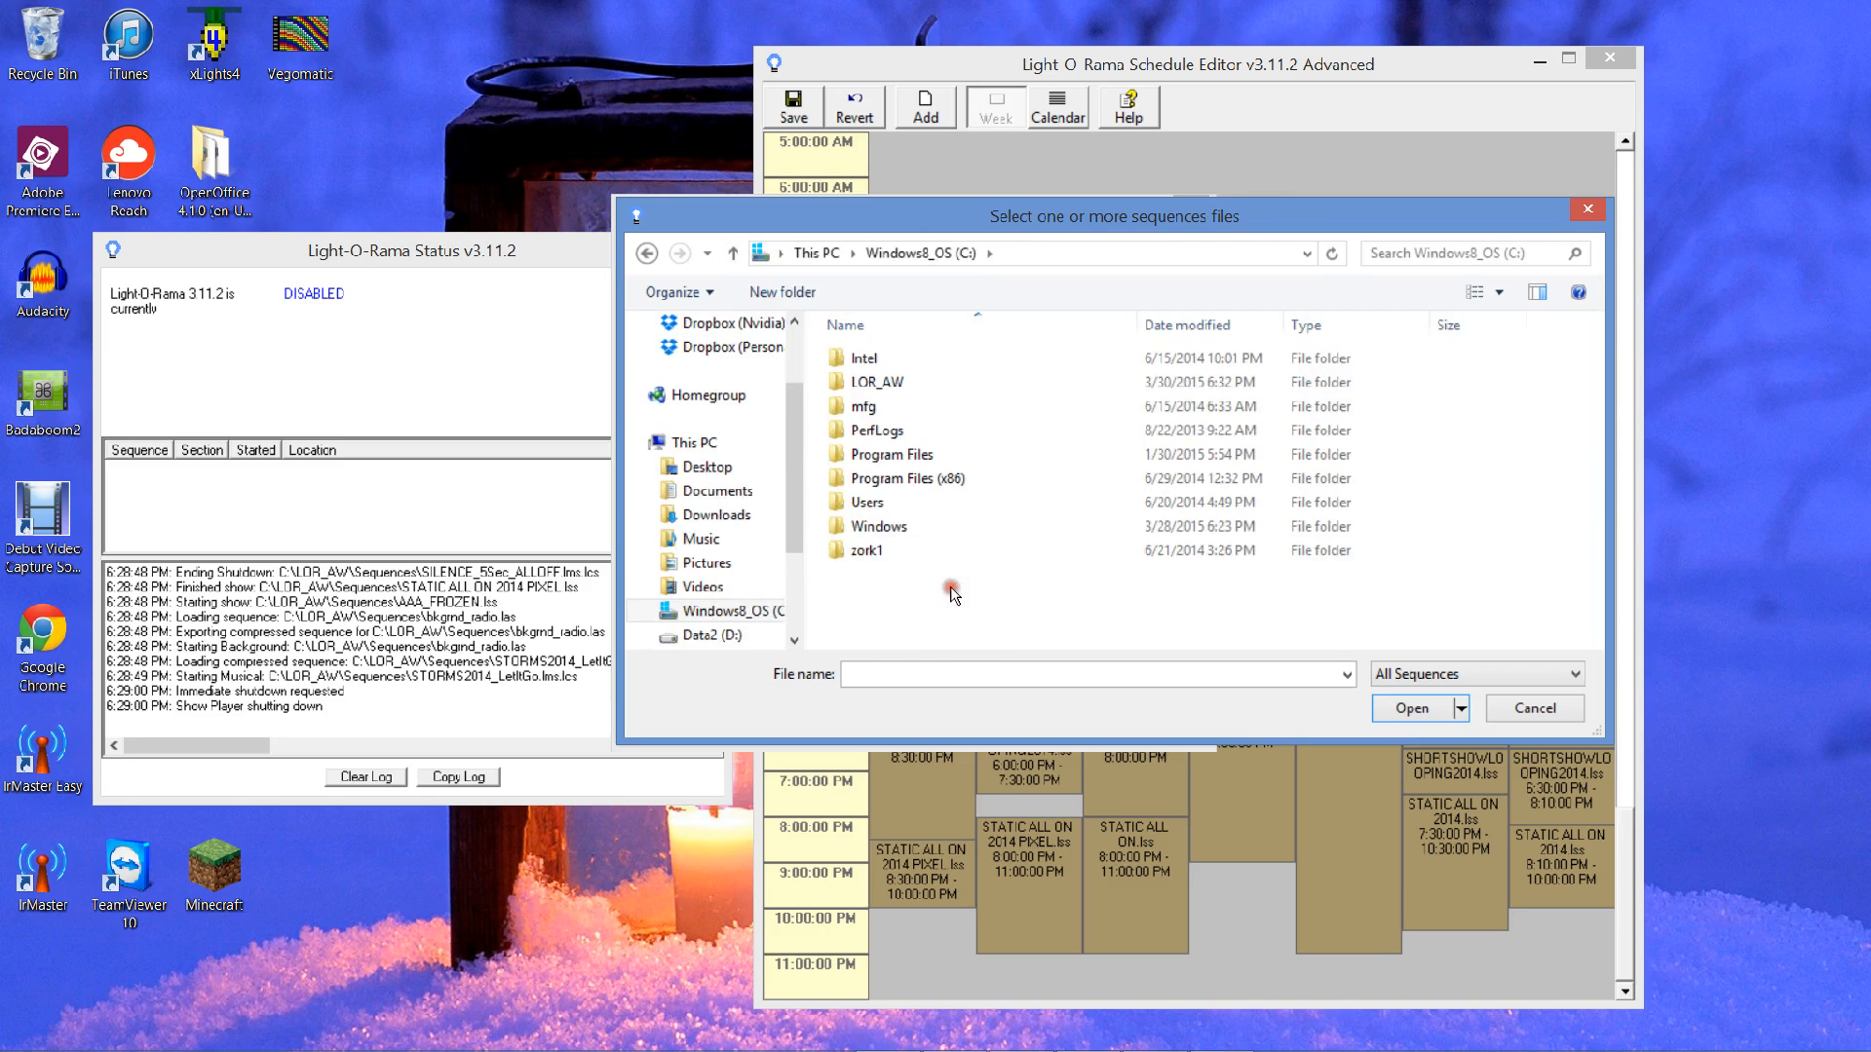
{"action": "double_click", "coordinate": [857, 382]}
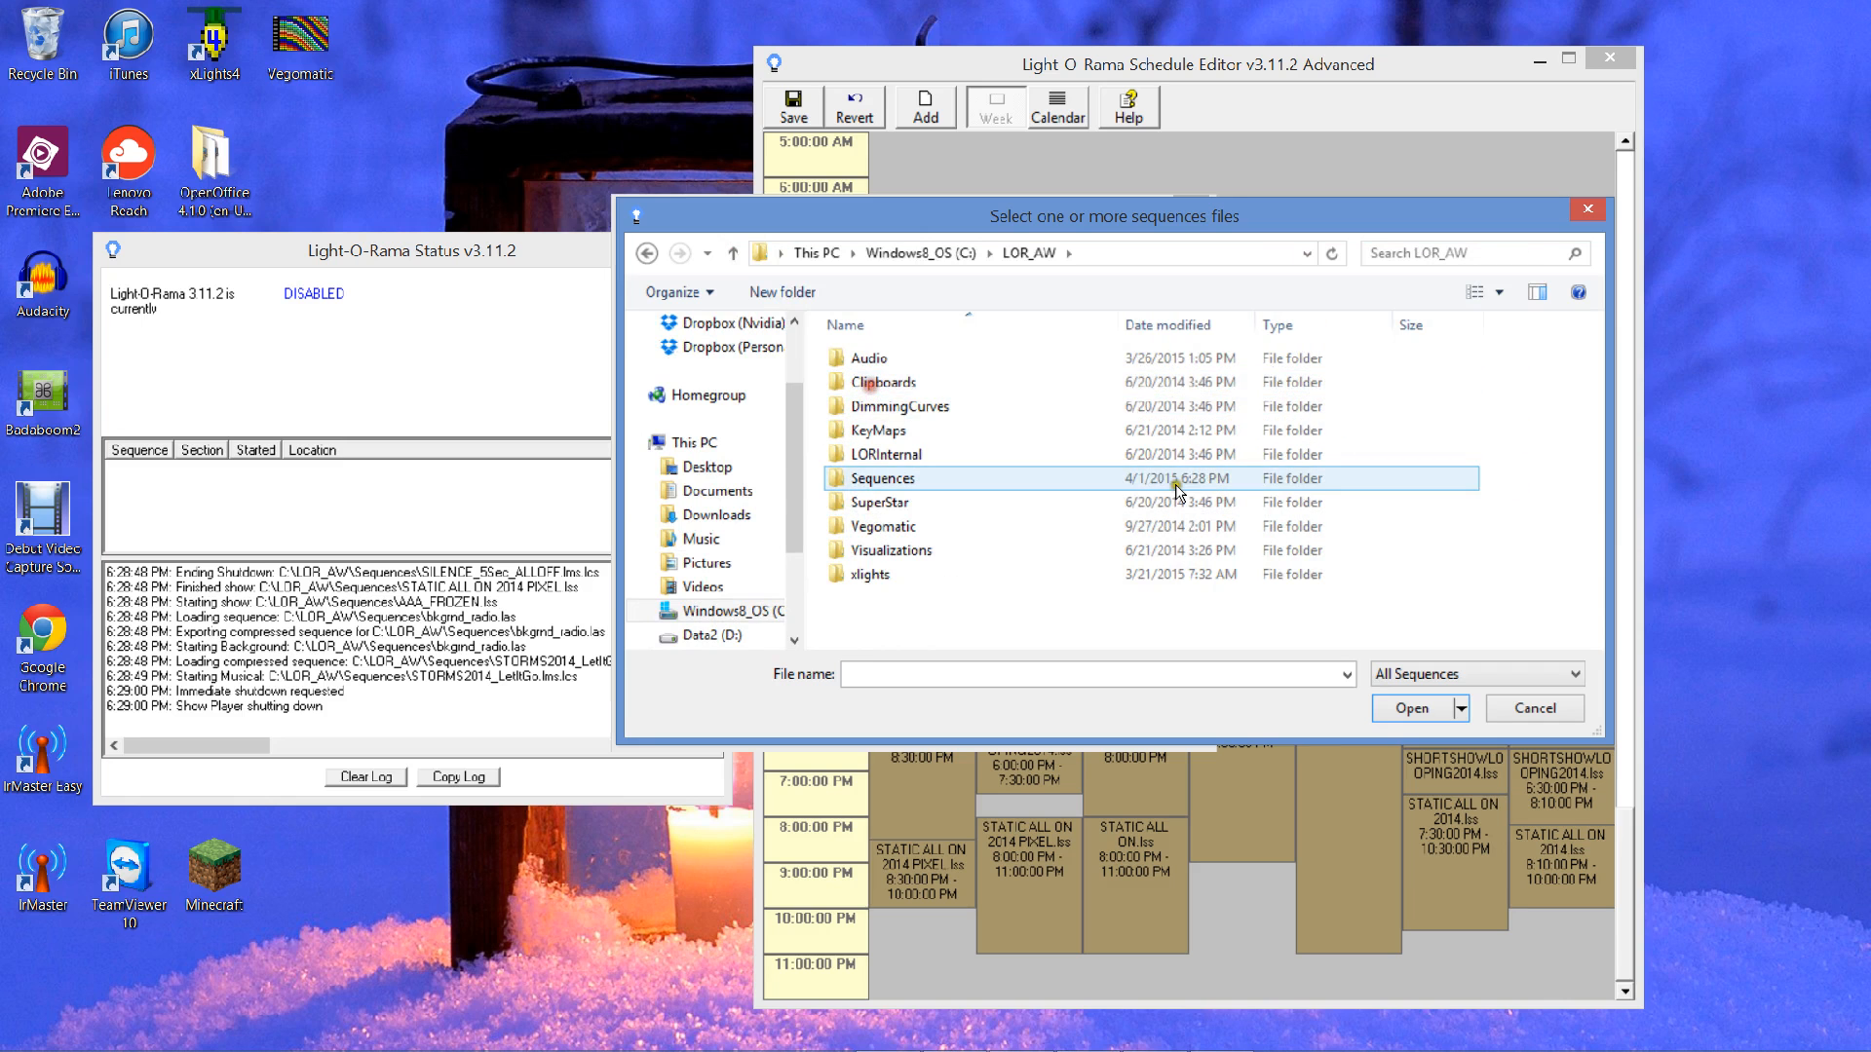
{"action": "double_click", "coordinate": [931, 478]}
{"action": "scroll", "coordinate": [936, 485], "scroll_direction": "down", "scroll_amount": 10}
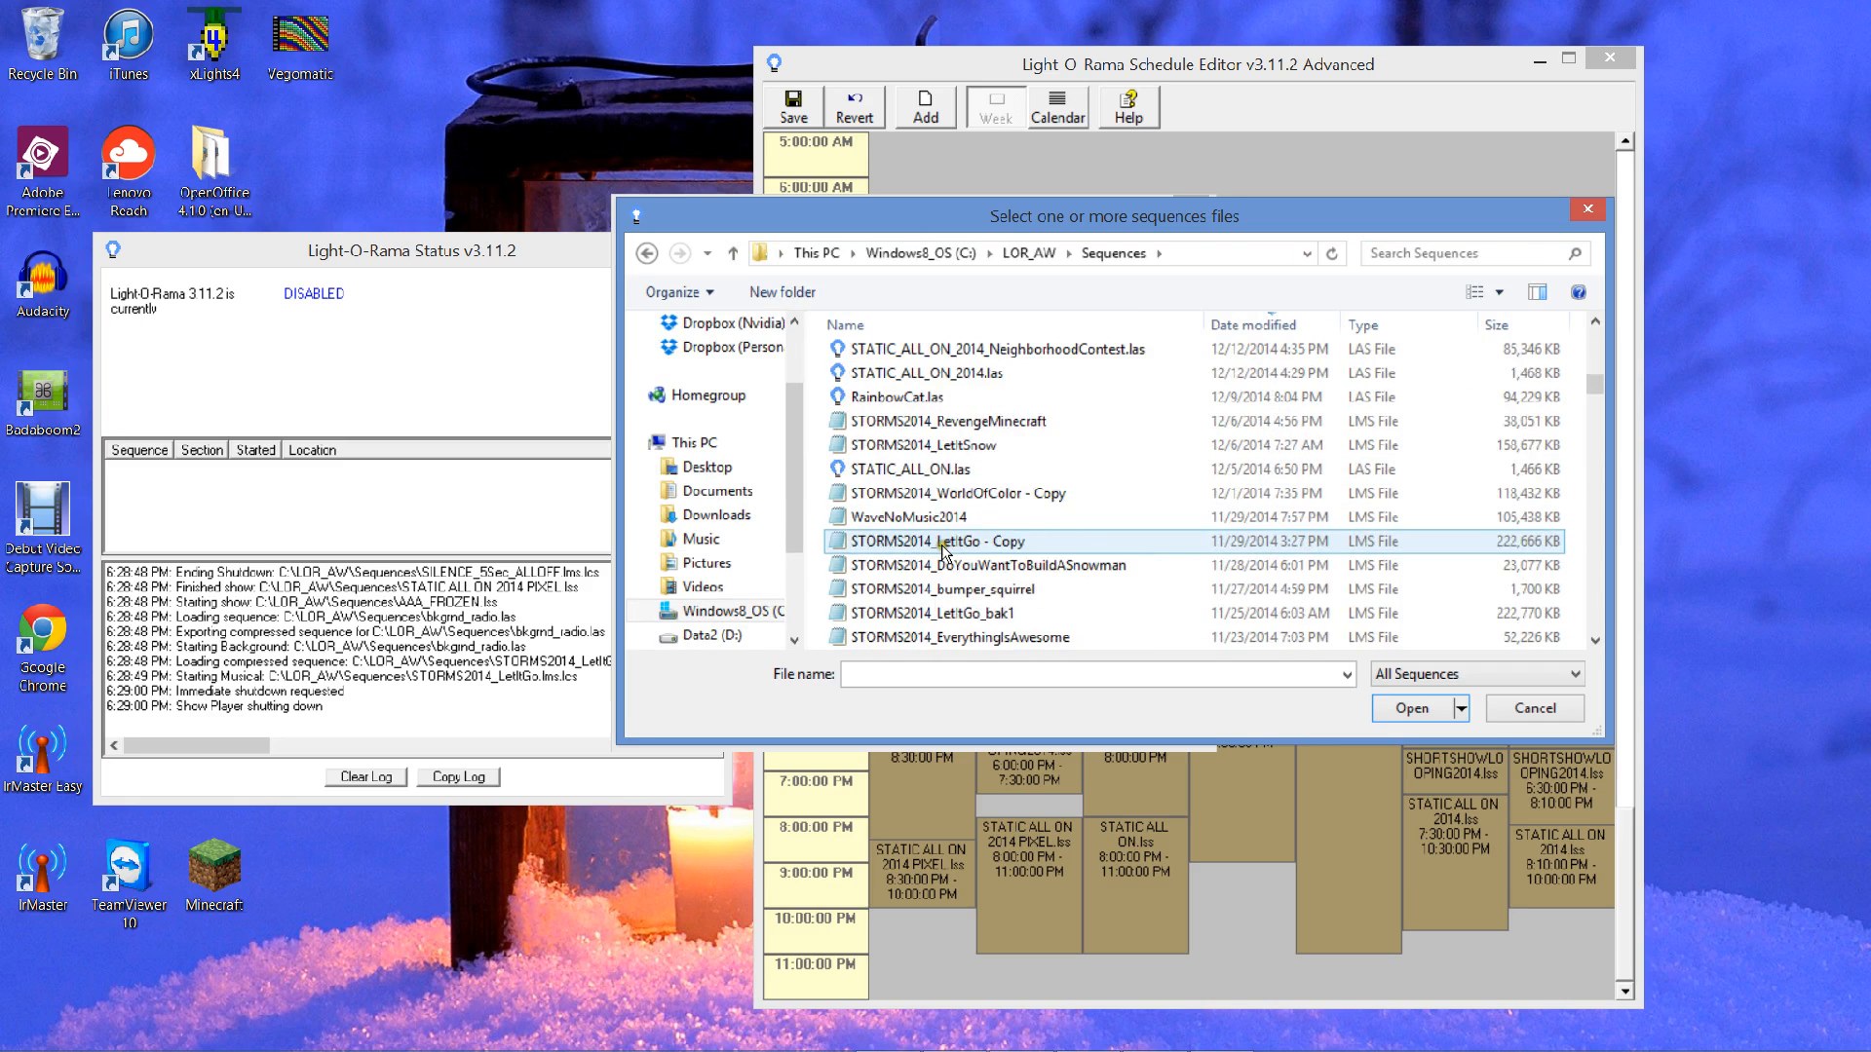
{"action": "left_click", "coordinate": [943, 494]}
{"action": "left_click", "coordinate": [1413, 710]}
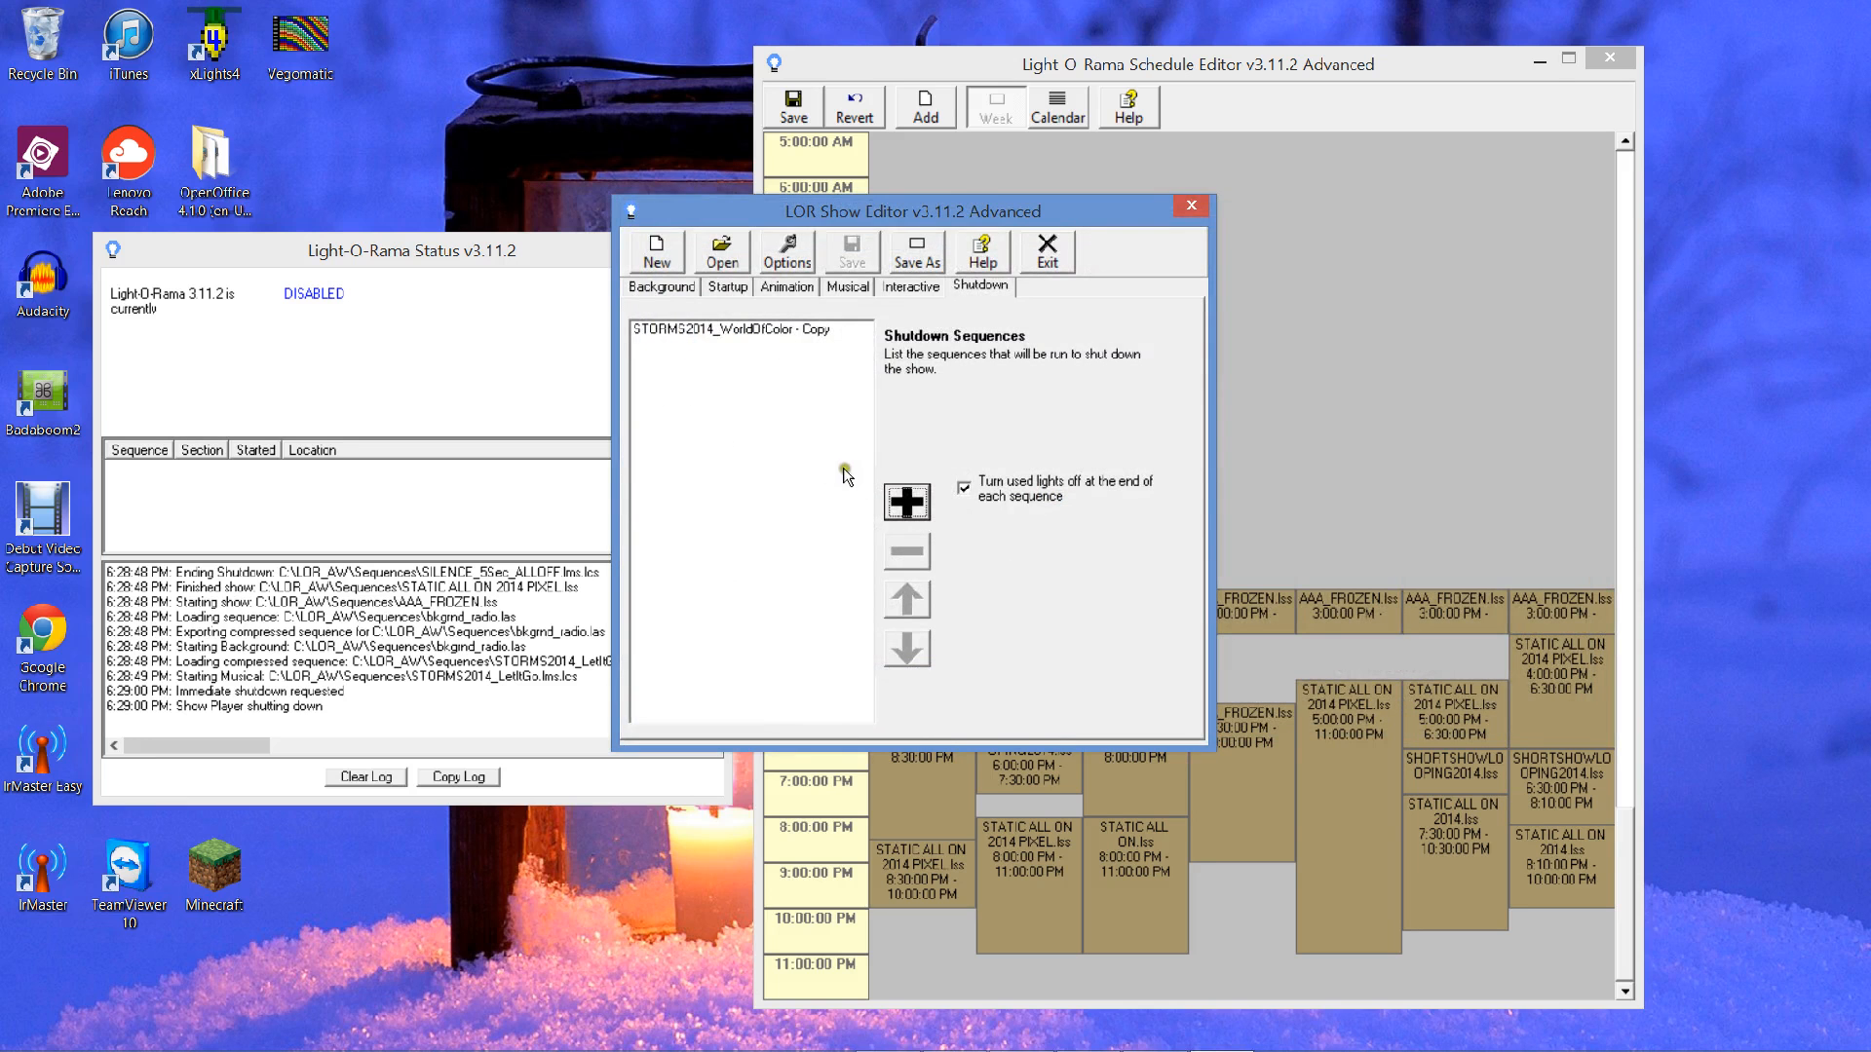
- Add WREATH TEST and TIMINGS_Reliant12DaysOfChristmas to the shutdown sequences
{"action": "left_click", "coordinate": [887, 497]}
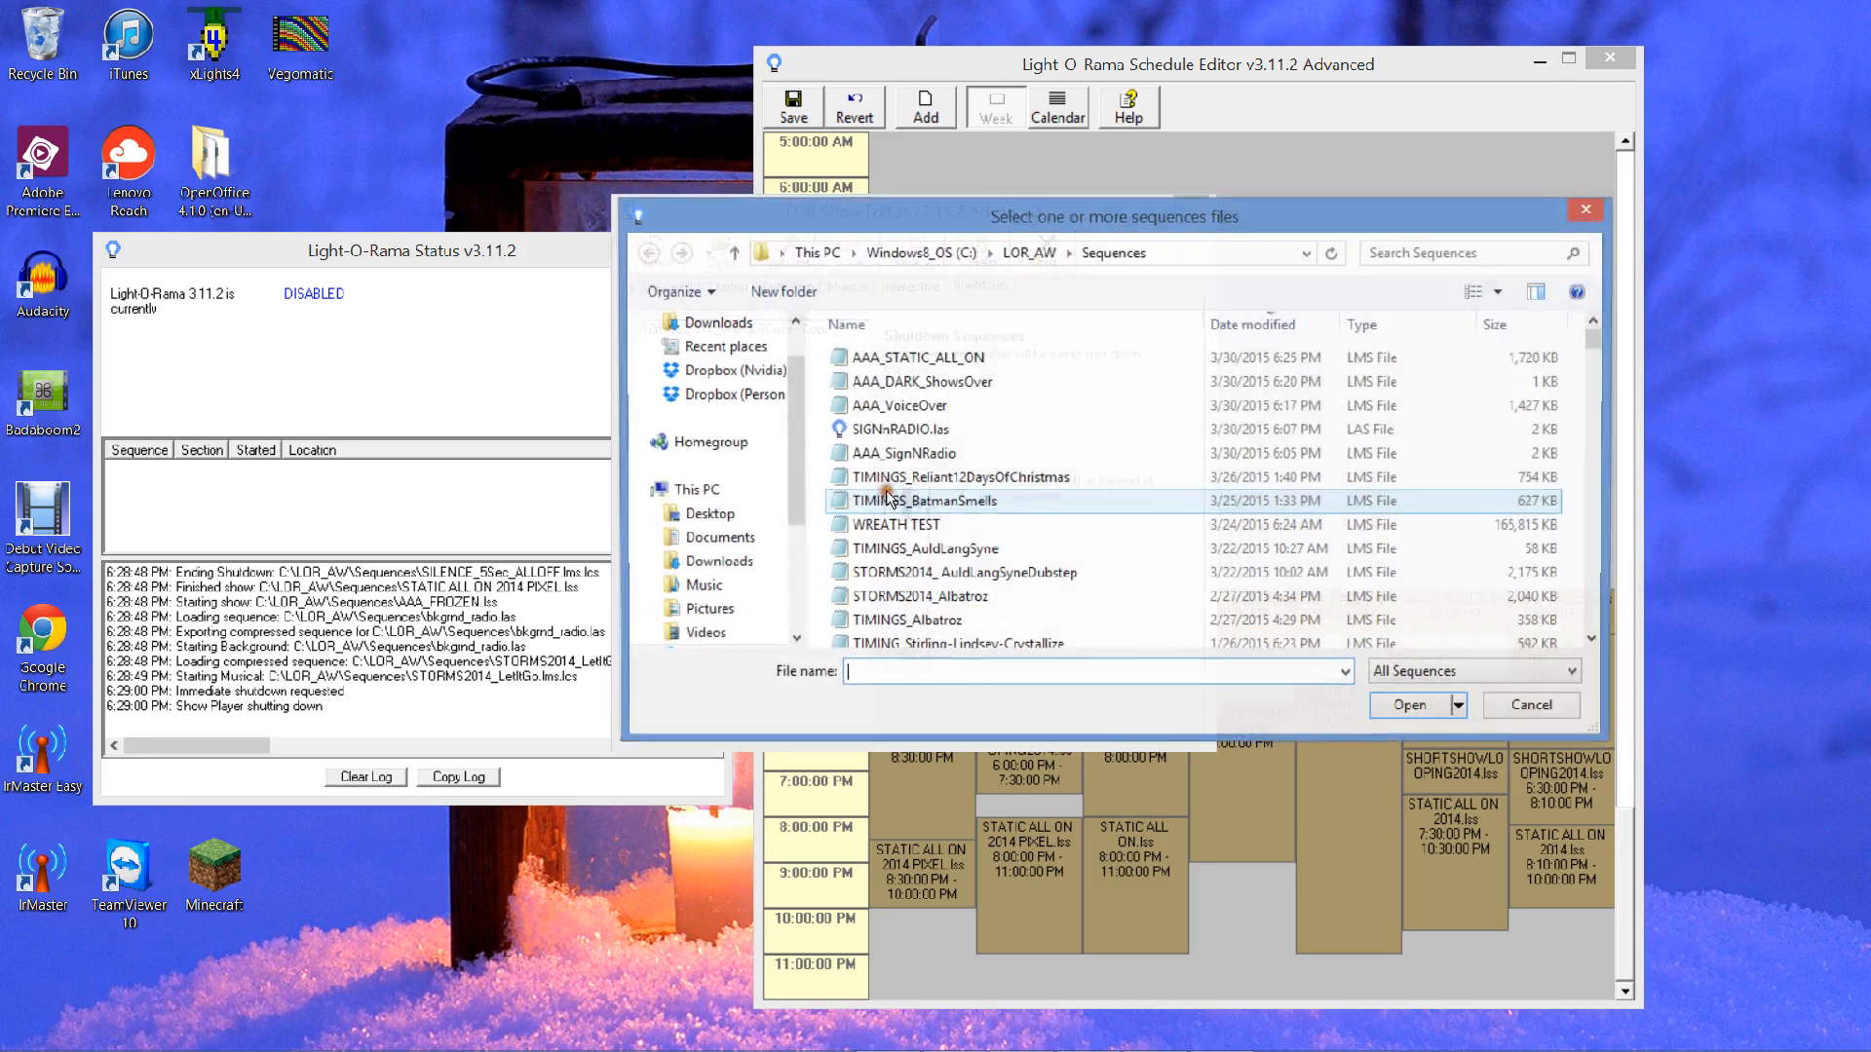
{"action": "left_click", "coordinate": [930, 526]}
{"action": "left_click", "coordinate": [1399, 710]}
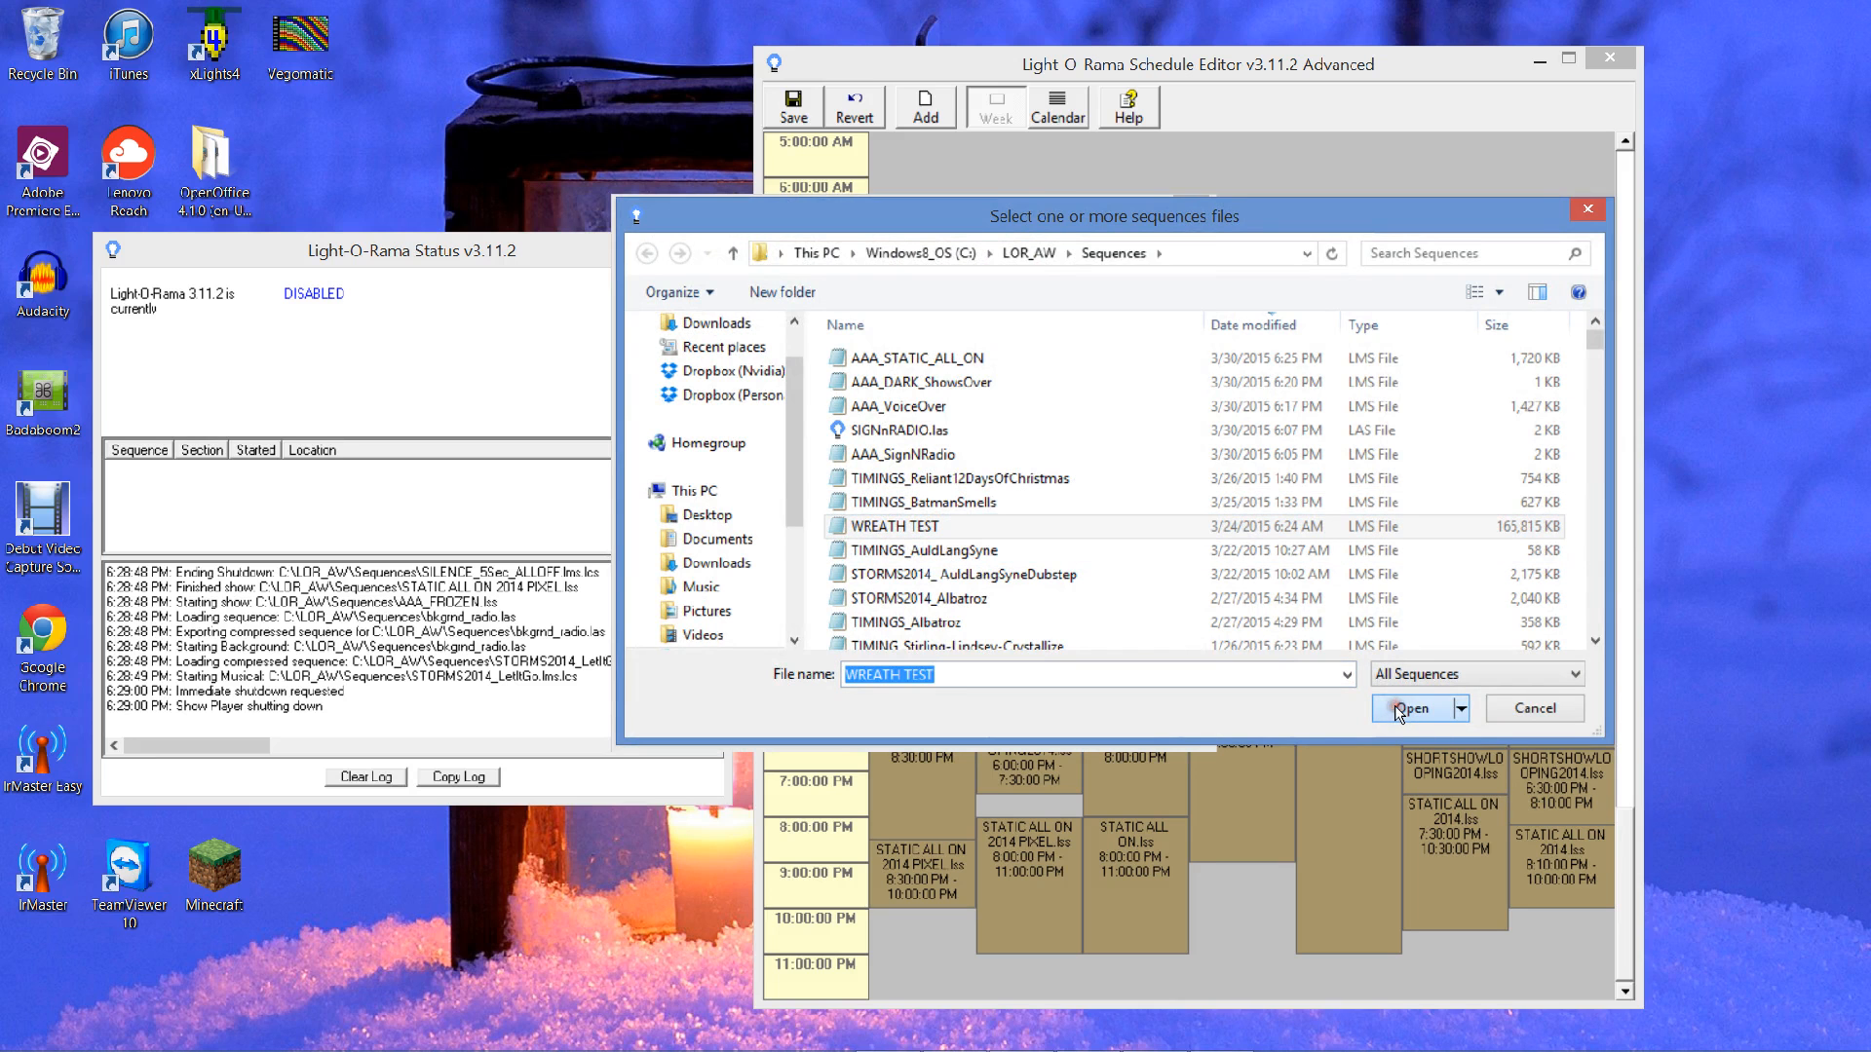
{"action": "left_click", "coordinate": [892, 507]}
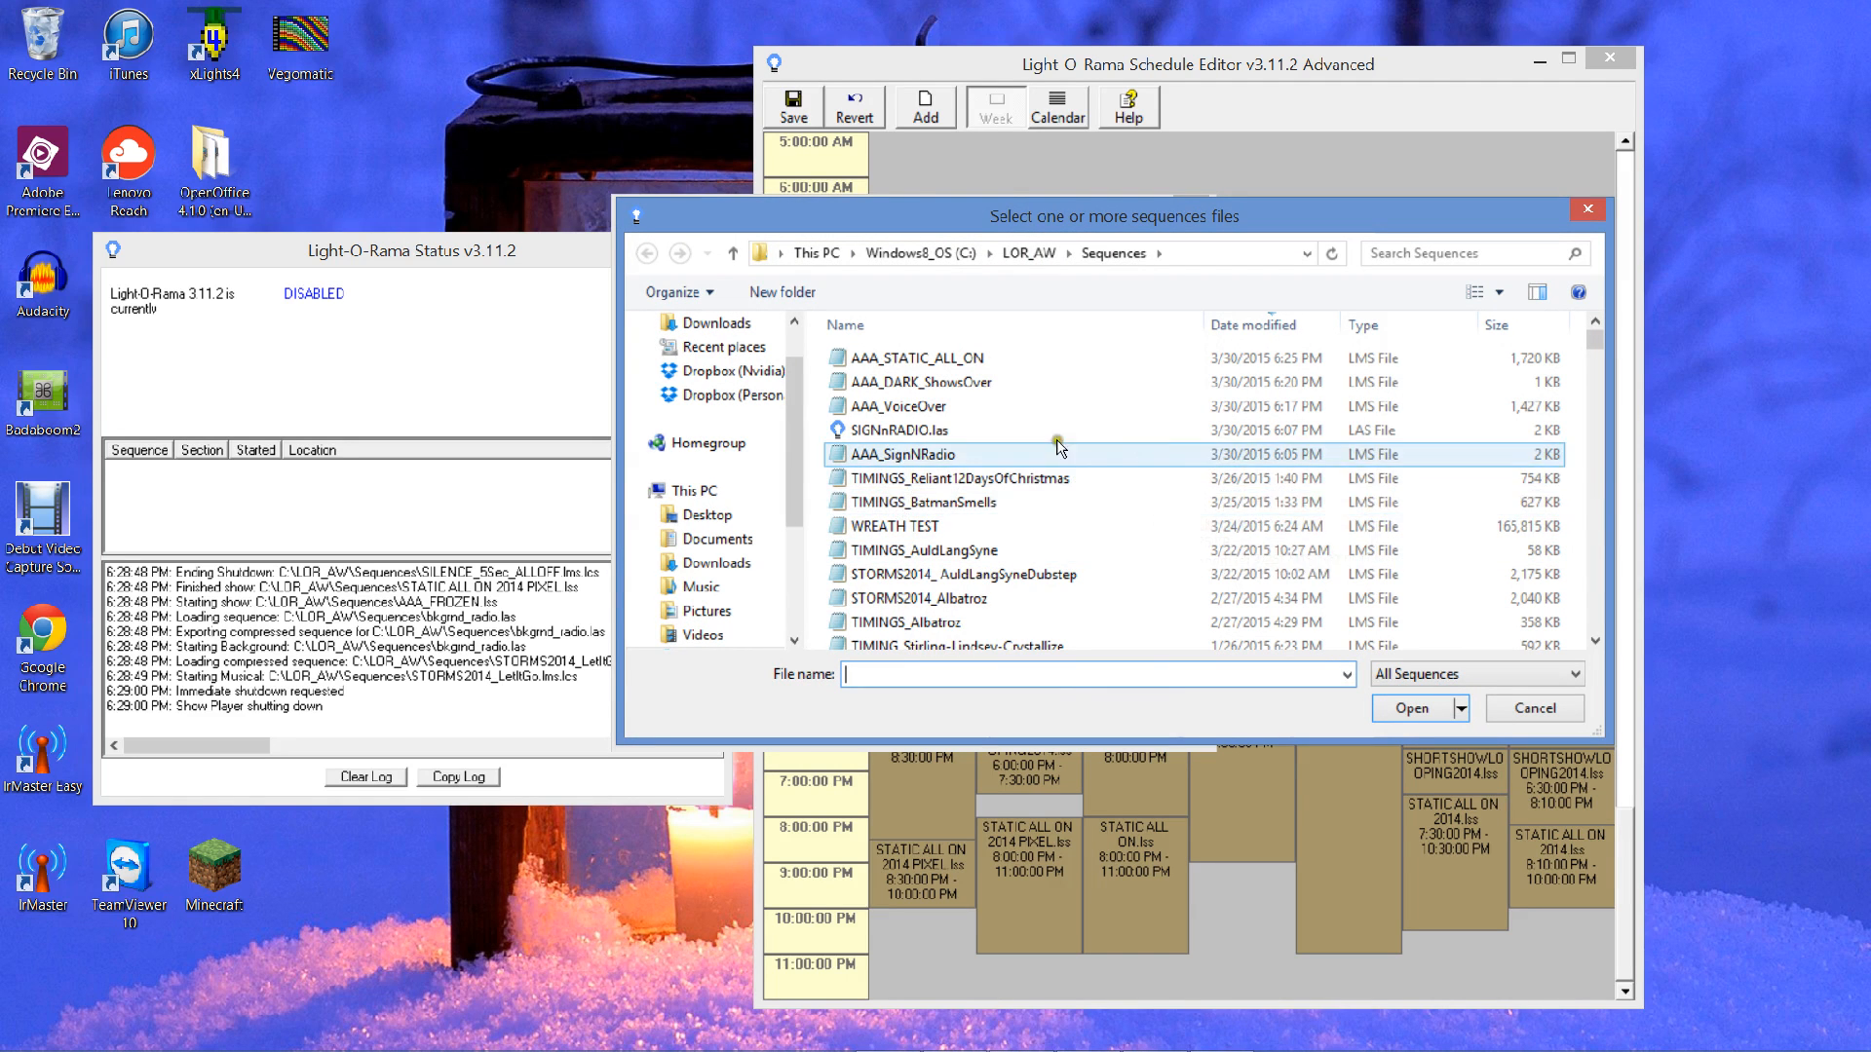
{"action": "left_click", "coordinate": [996, 481]}
{"action": "left_click", "coordinate": [1412, 709]}
- Add STORMS2014_CarolOfTheBells and STORMS2014_ AuldLangSyneDubstep to the shutdown sequences
{"action": "left_click", "coordinate": [907, 501]}
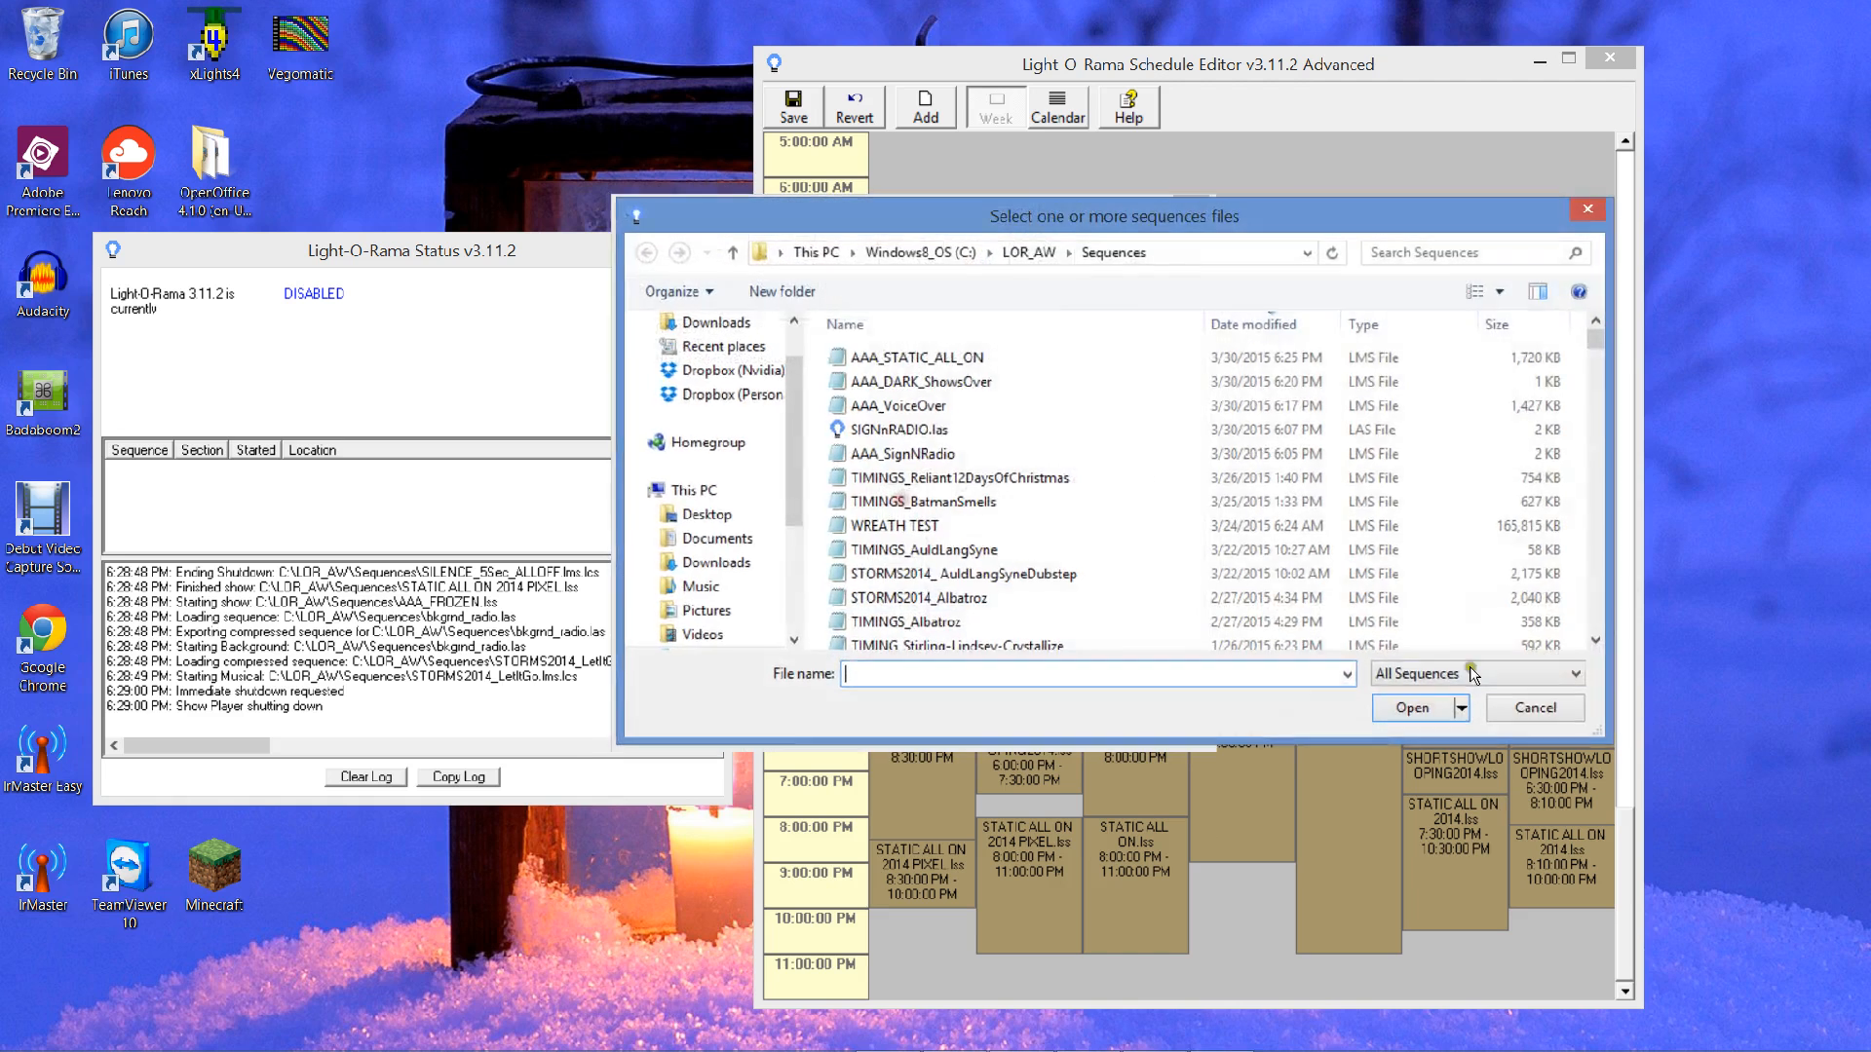
{"action": "left_click", "coordinate": [1589, 606]}
{"action": "scroll", "coordinate": [953, 388], "scroll_direction": "down", "scroll_amount": 6}
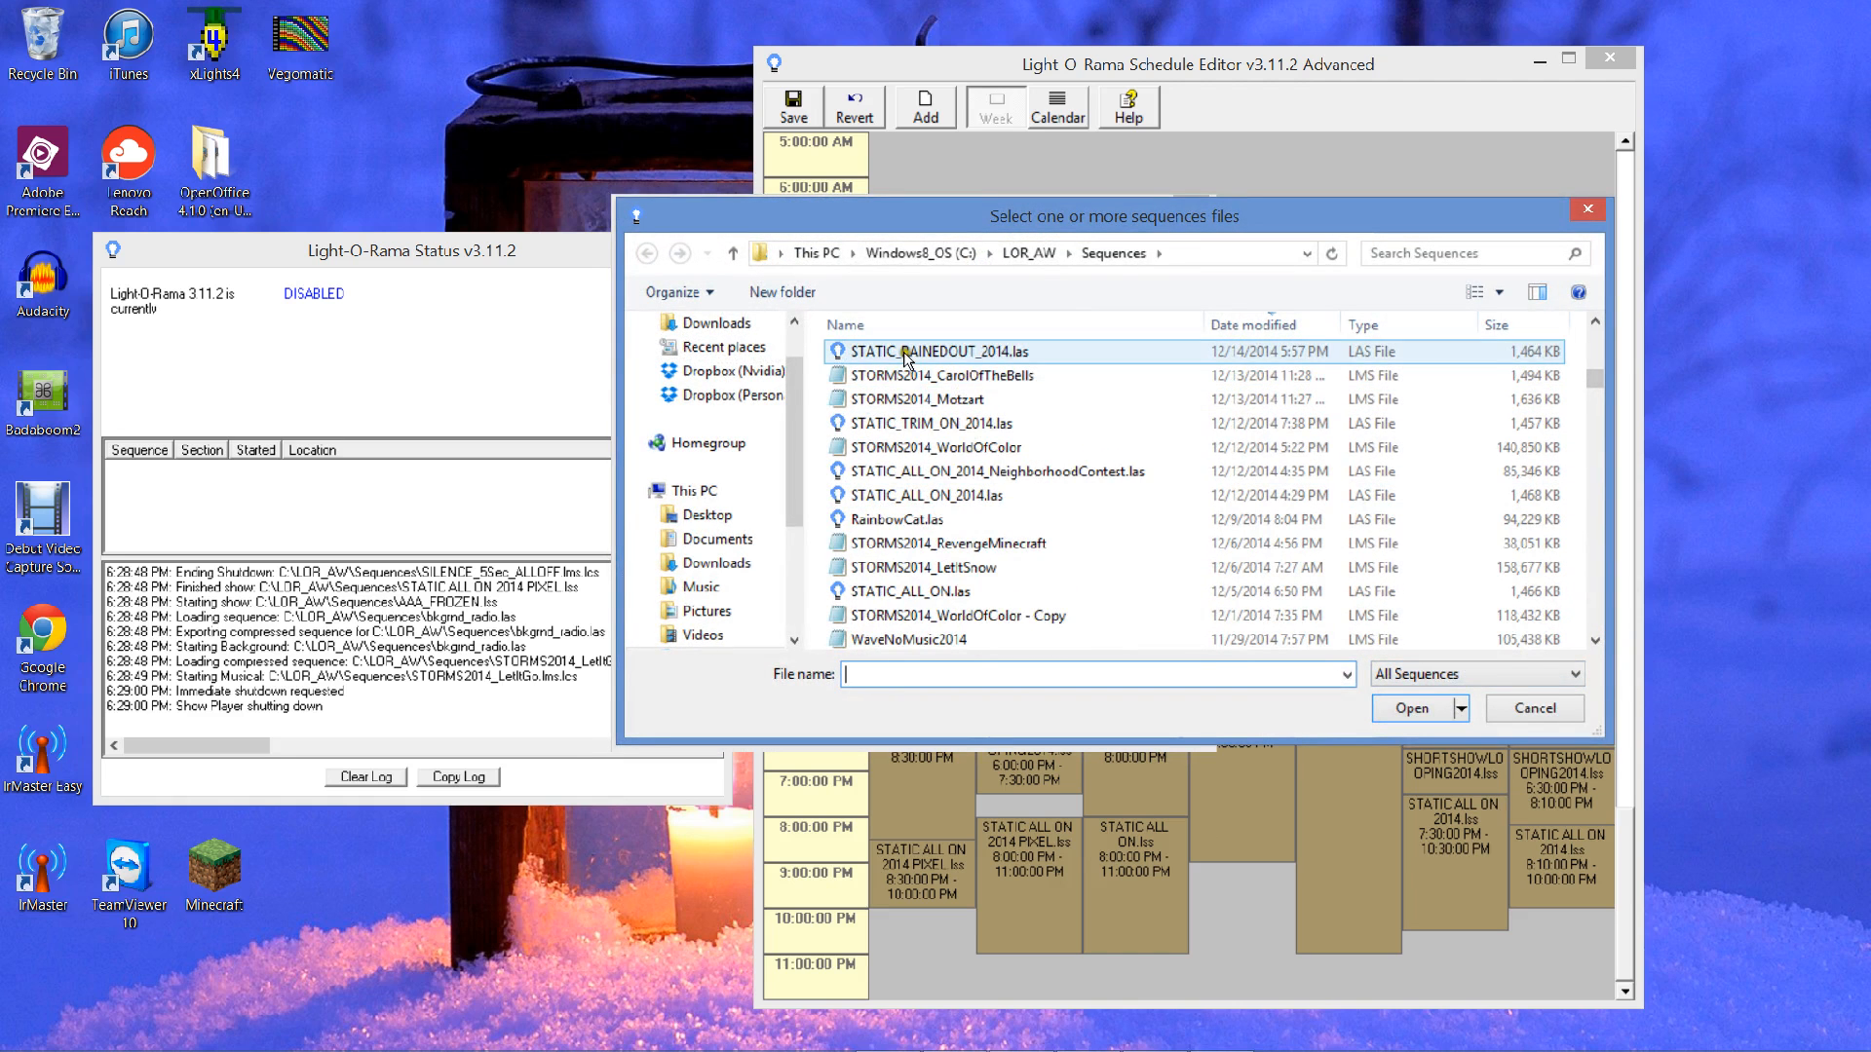
{"action": "left_click", "coordinate": [953, 378]}
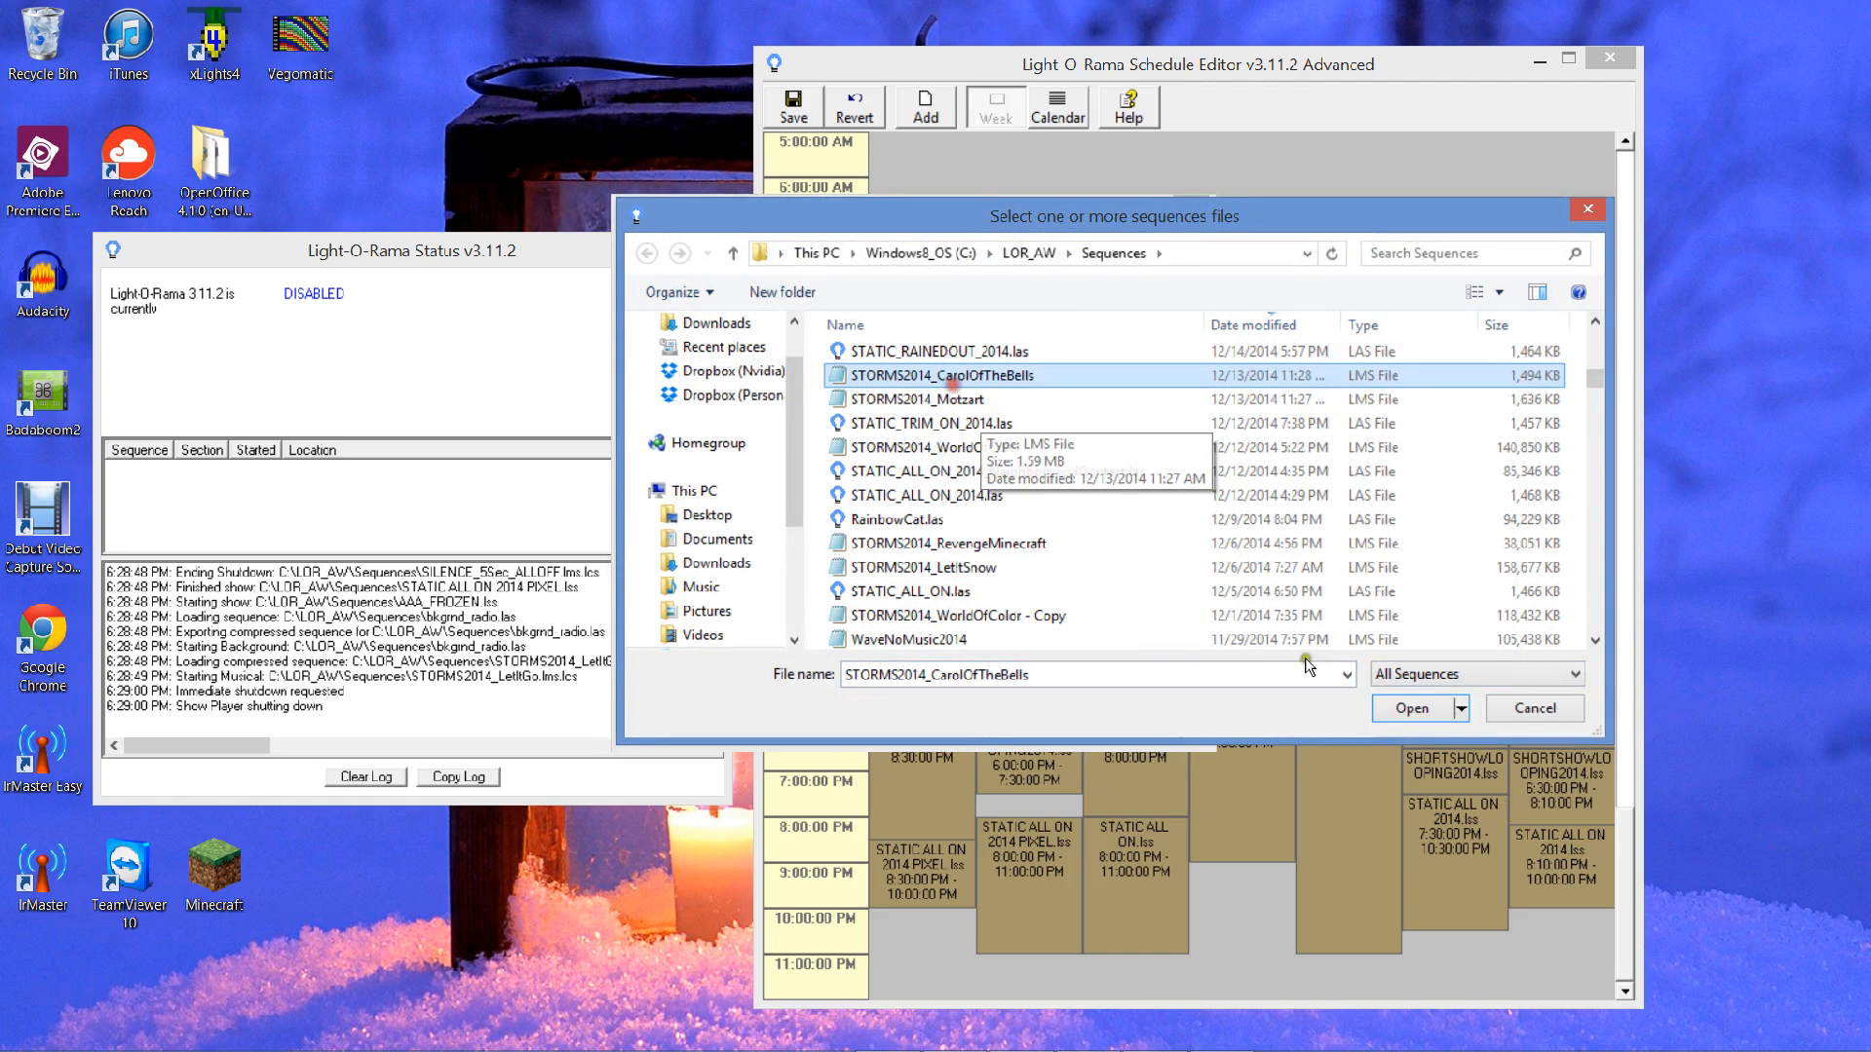
{"action": "left_click", "coordinate": [1412, 708]}
{"action": "left_click", "coordinate": [907, 502]}
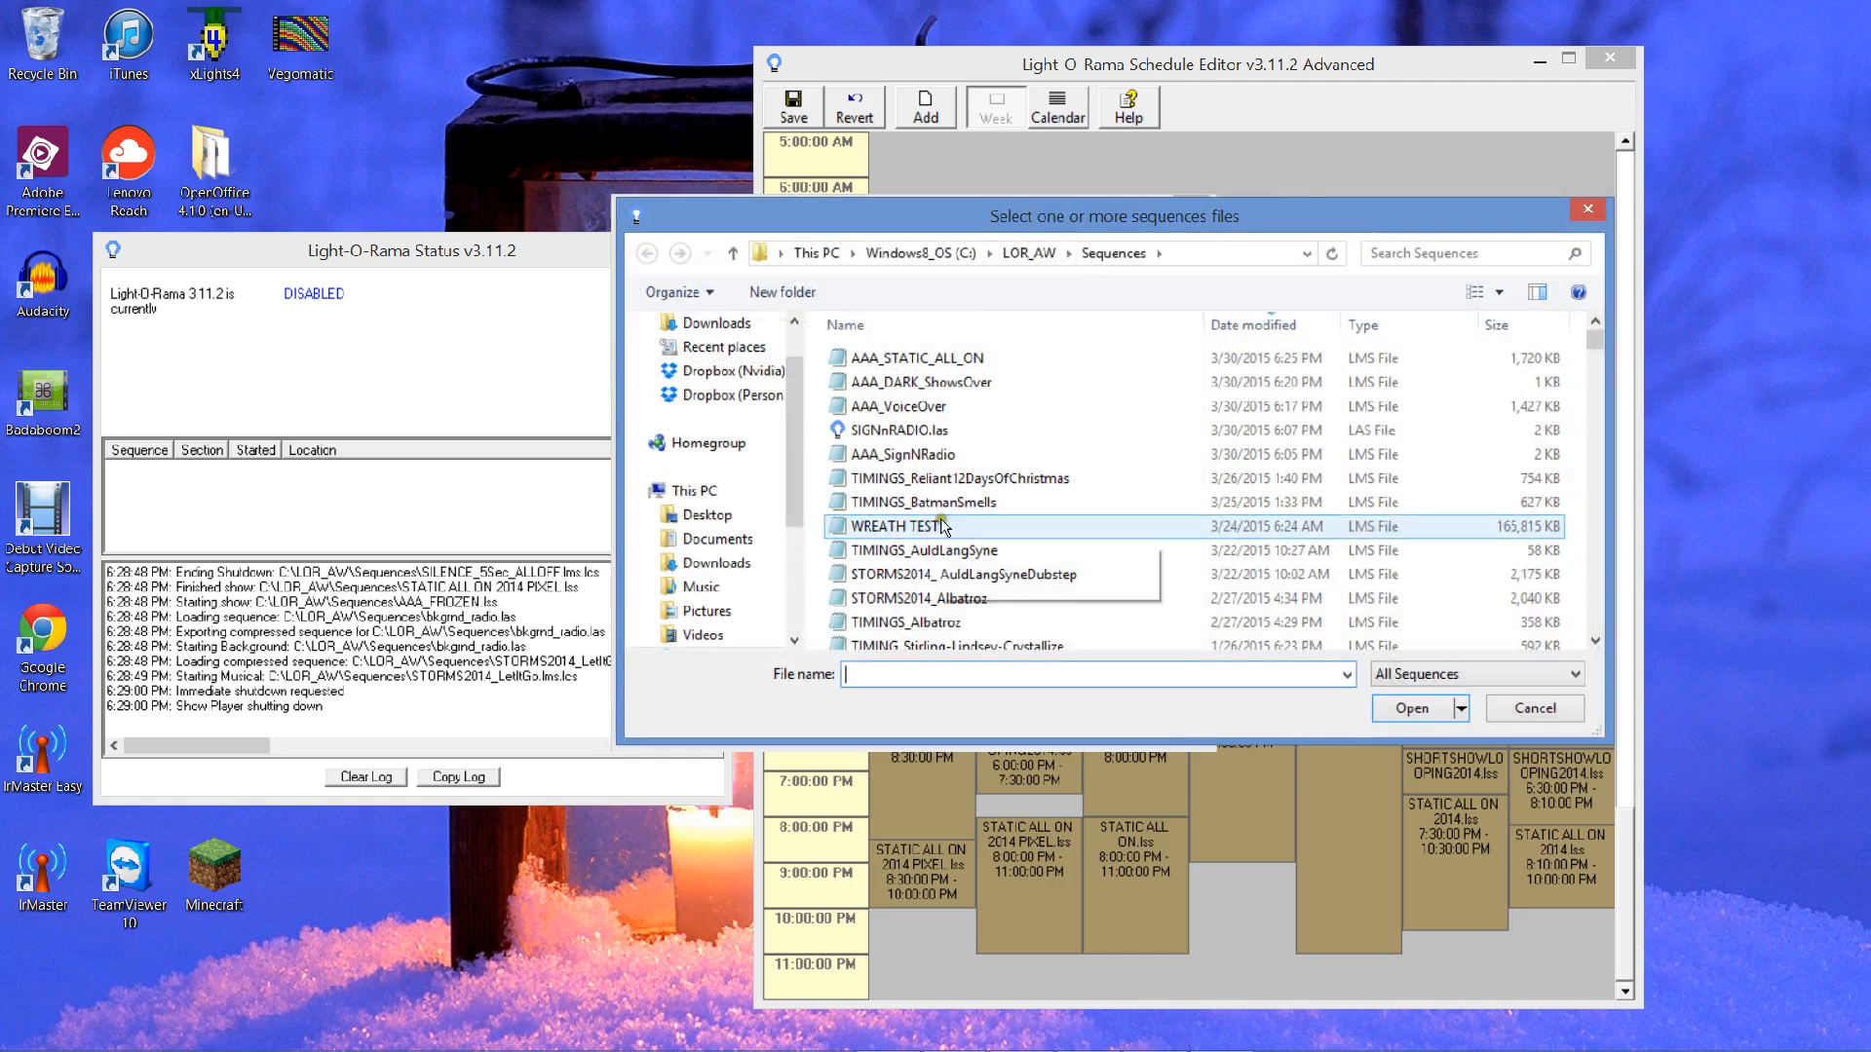
{"action": "left_click", "coordinate": [980, 600]}
{"action": "left_click", "coordinate": [980, 575]}
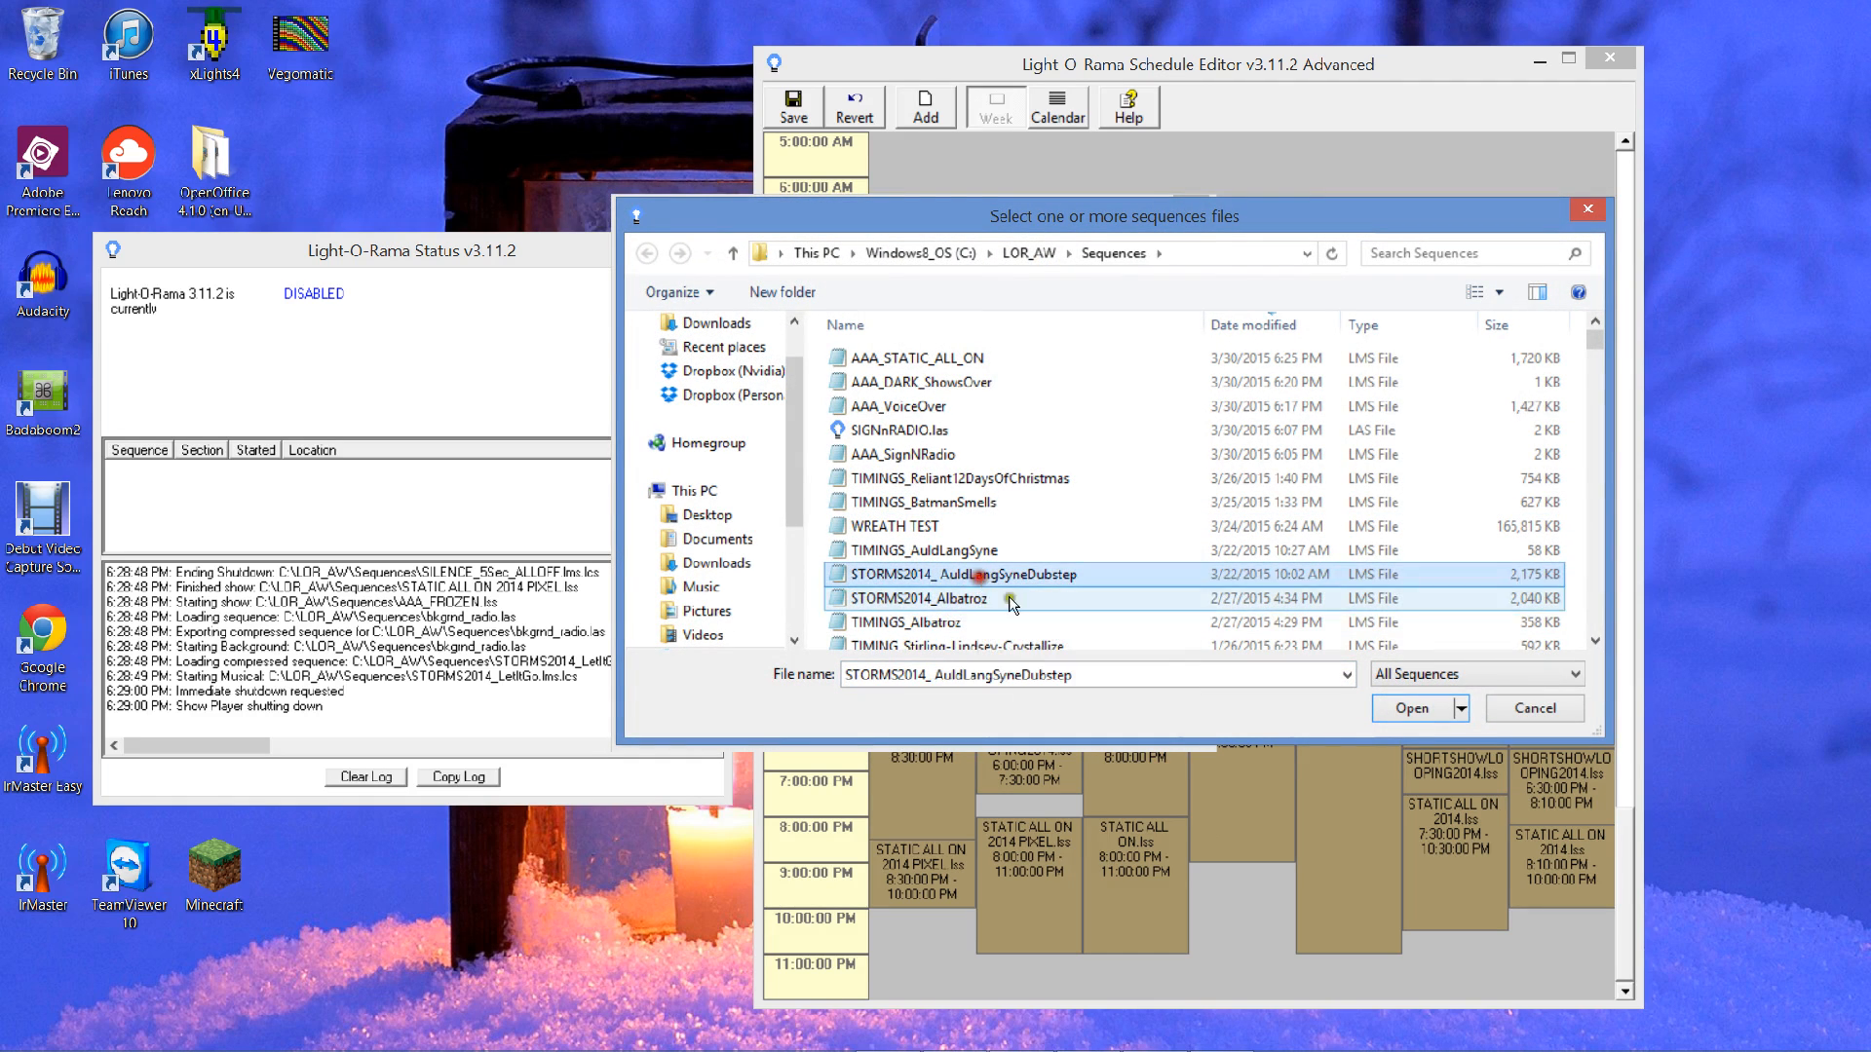
{"action": "left_click", "coordinate": [1399, 712]}
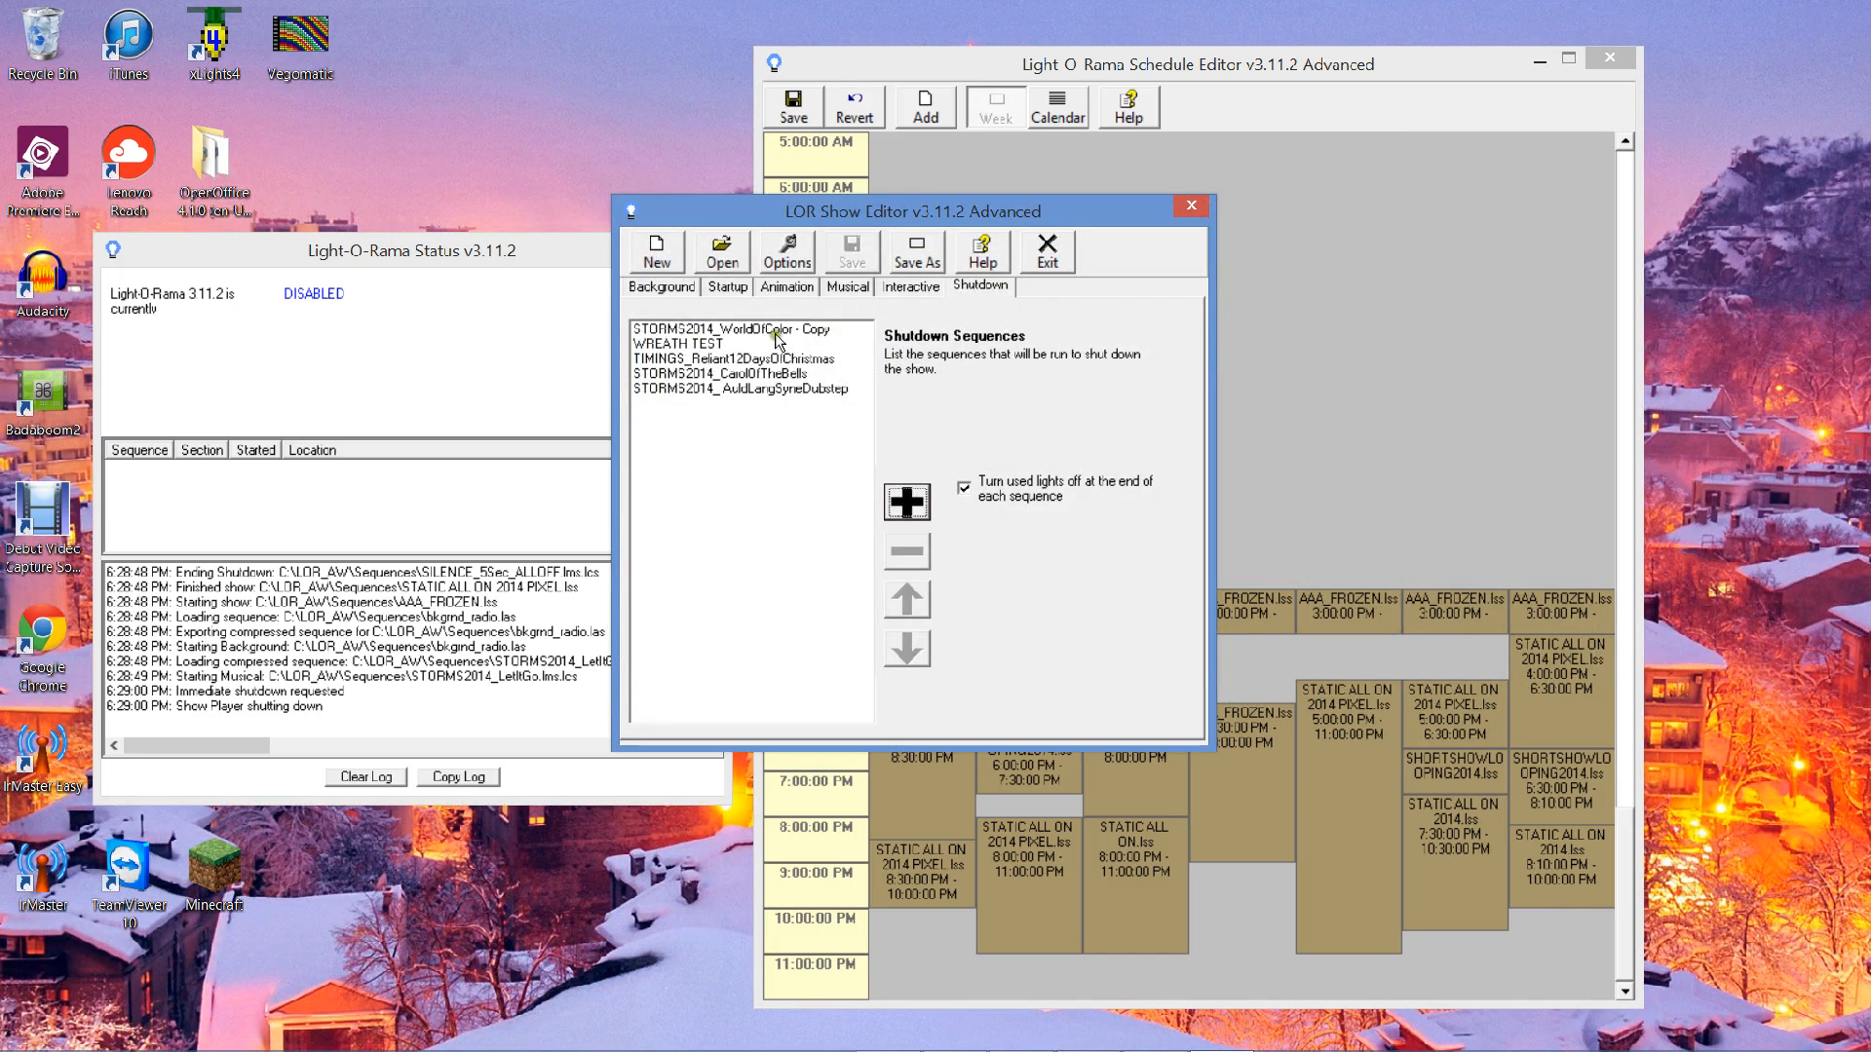
- Return to the musical sequences and save the new show as AAA_
{"action": "left_click", "coordinate": [846, 286]}
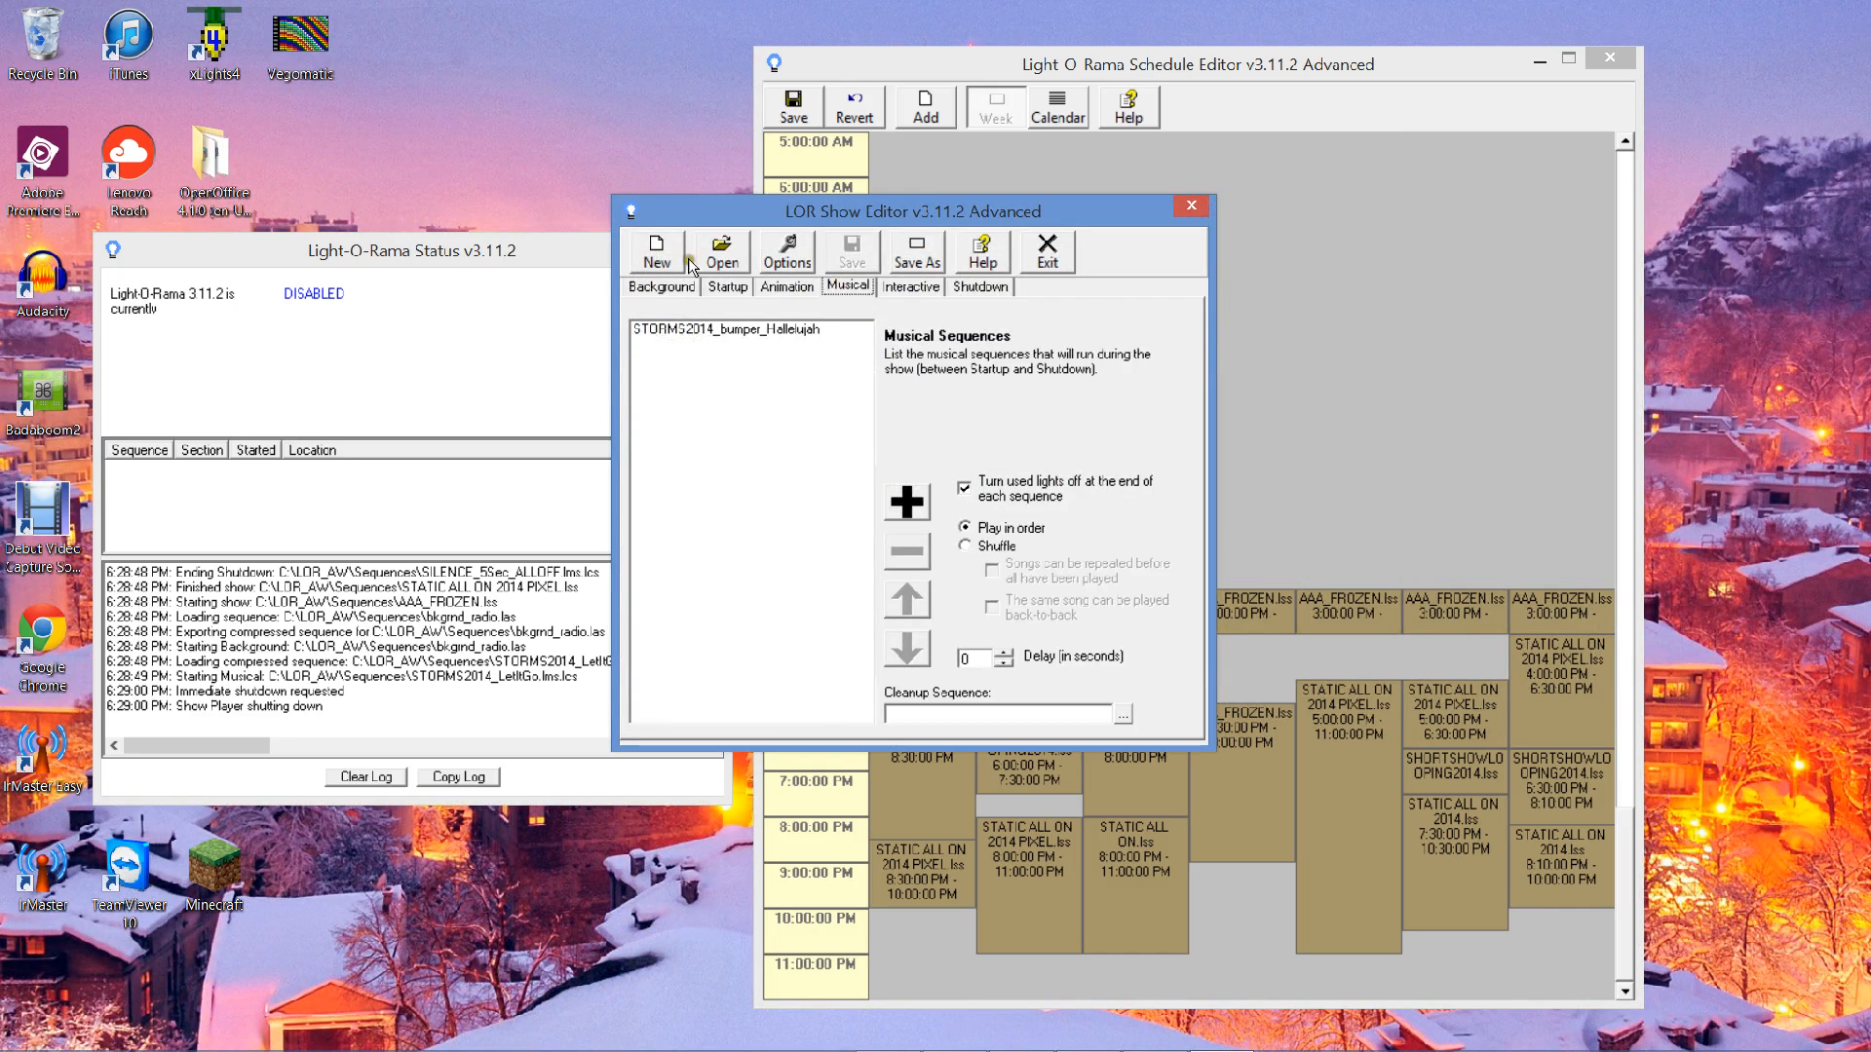
{"action": "left_click", "coordinate": [914, 260]}
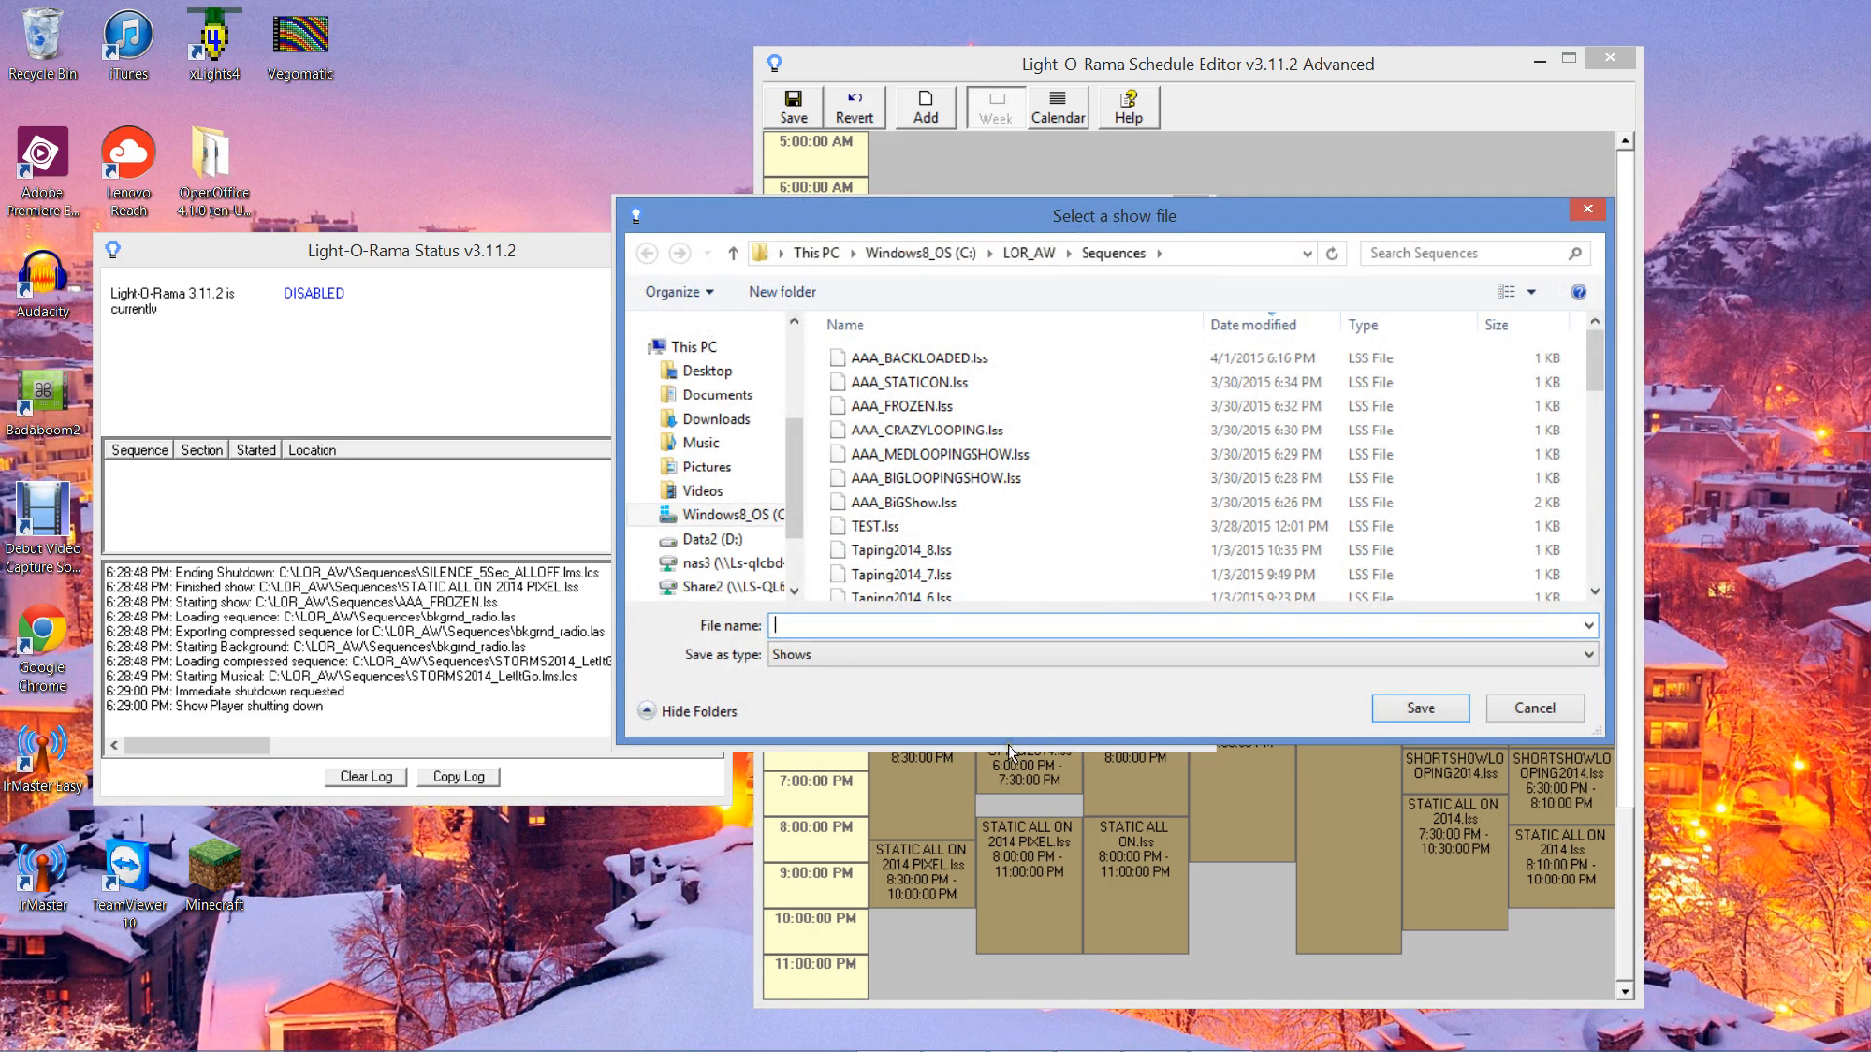
{"action": "type", "text": "AAA"}
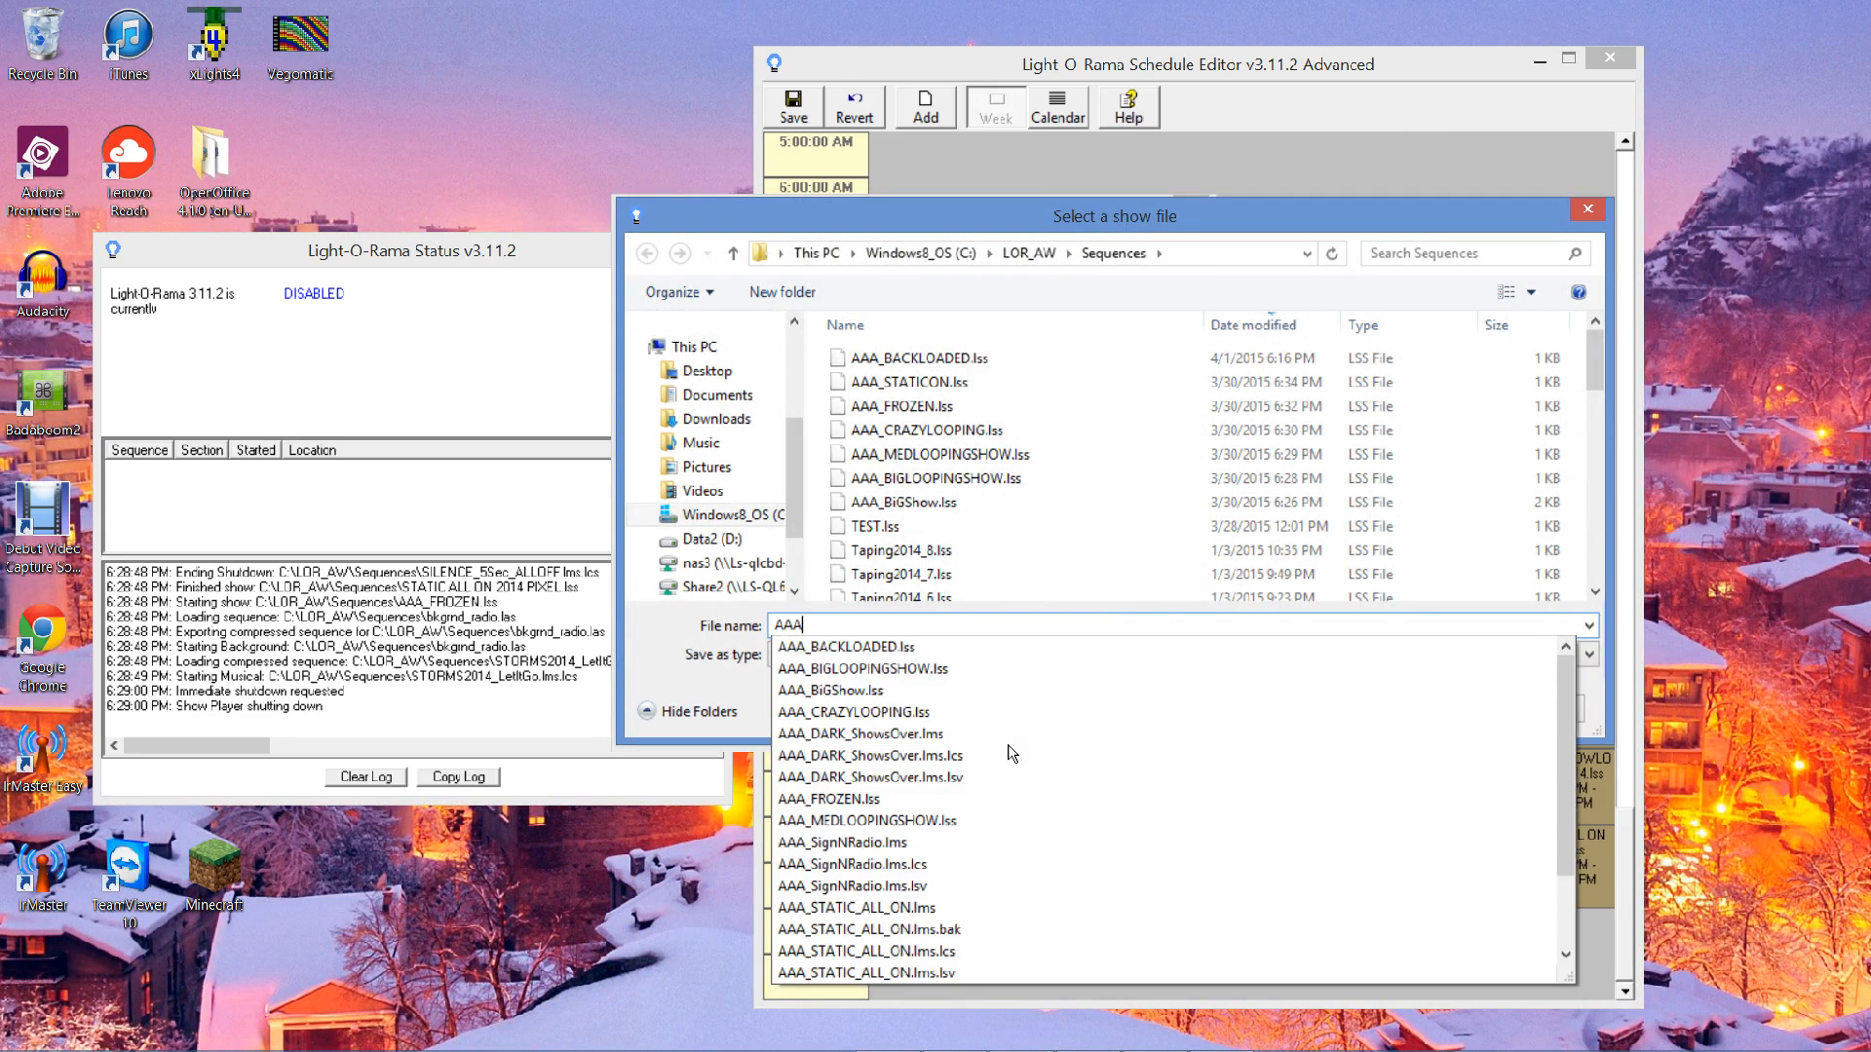
{"action": "type", "text": "_"}
{"action": "key", "text": "Return"}
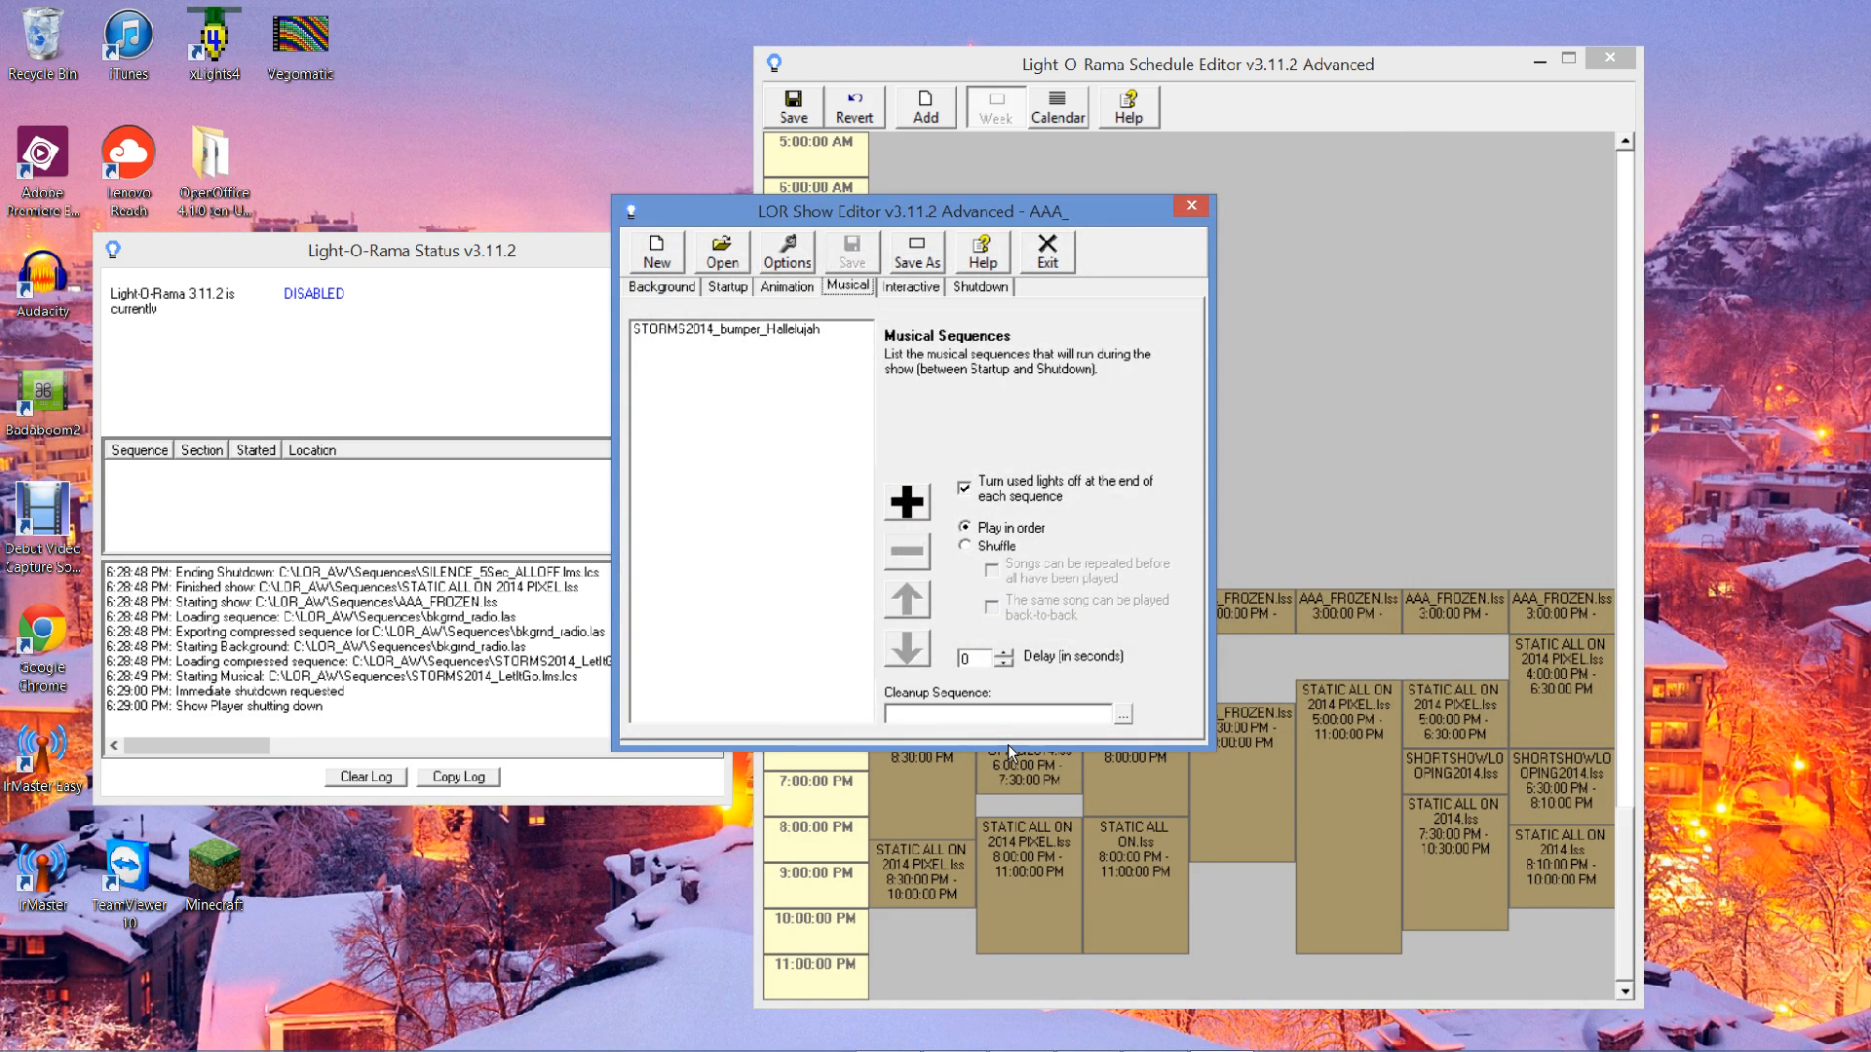
- Save a copy of the show under the name AAA_BIGSHOW_ONETIME
{"action": "left_click", "coordinate": [897, 255]}
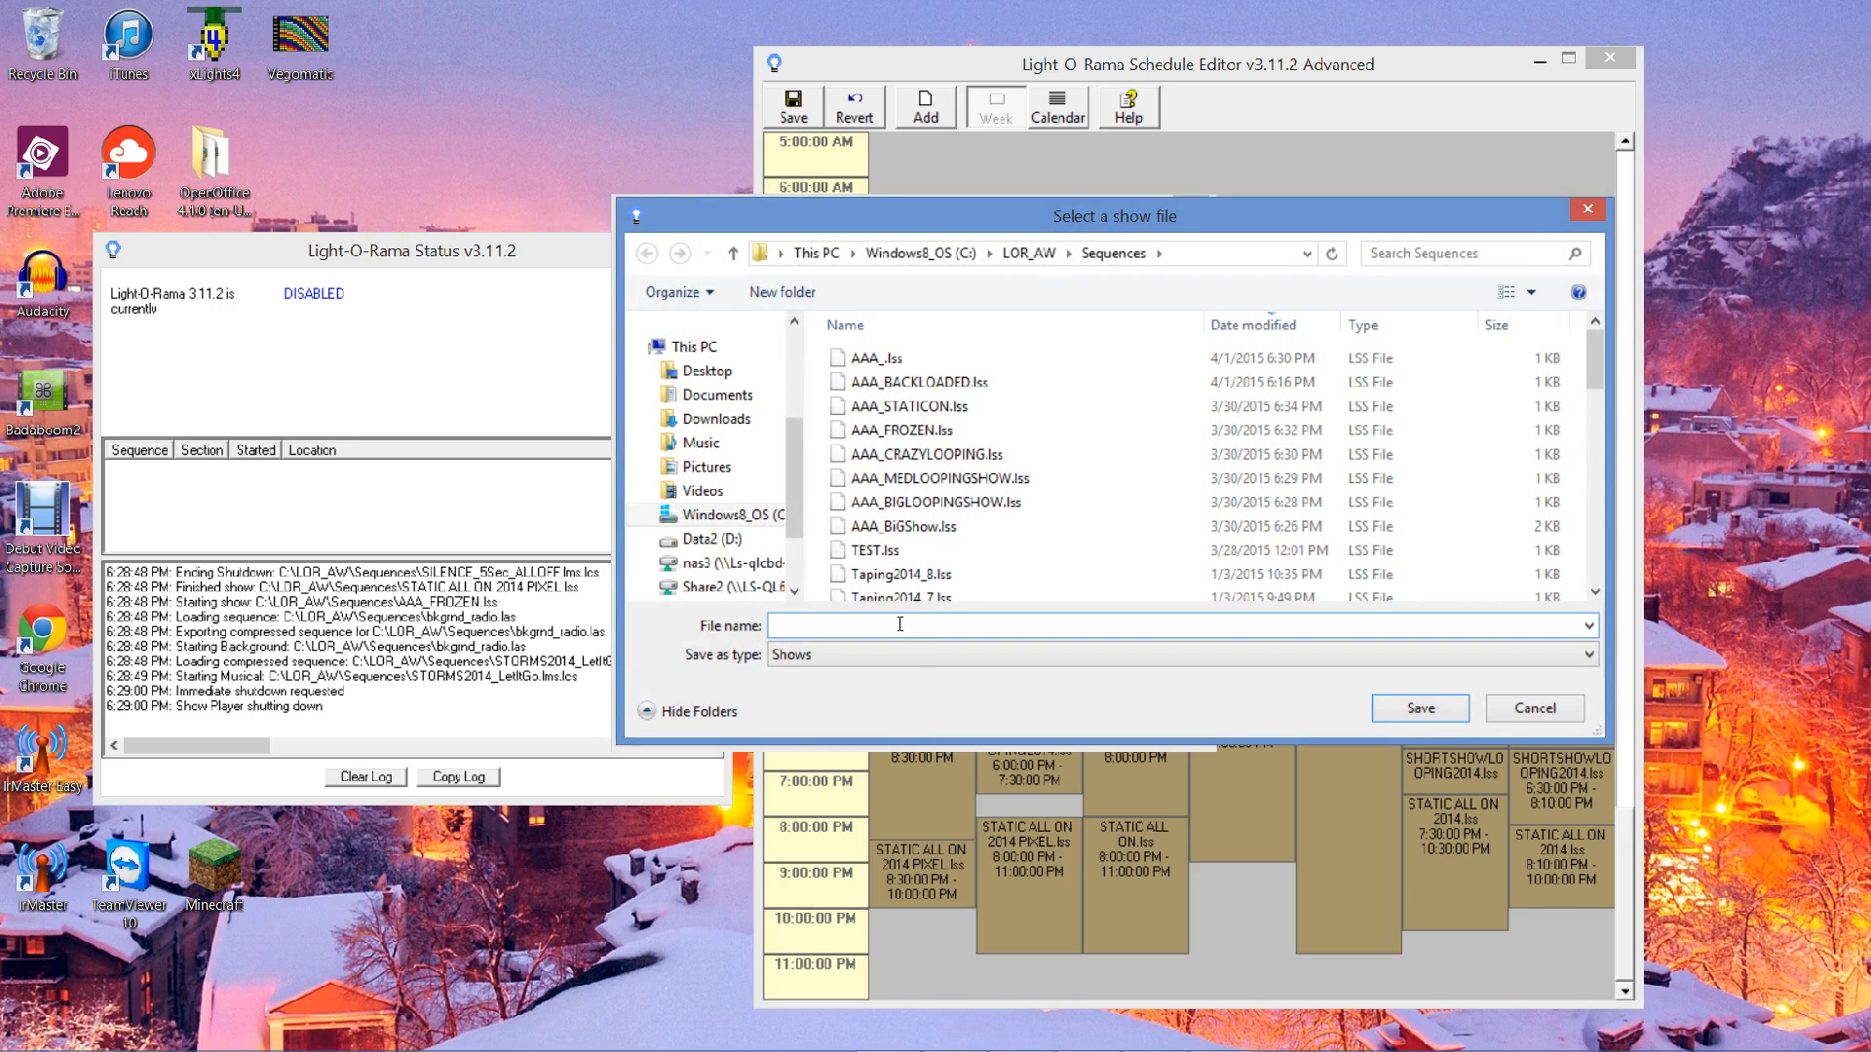
{"action": "type", "text": "AAA_BIG"}
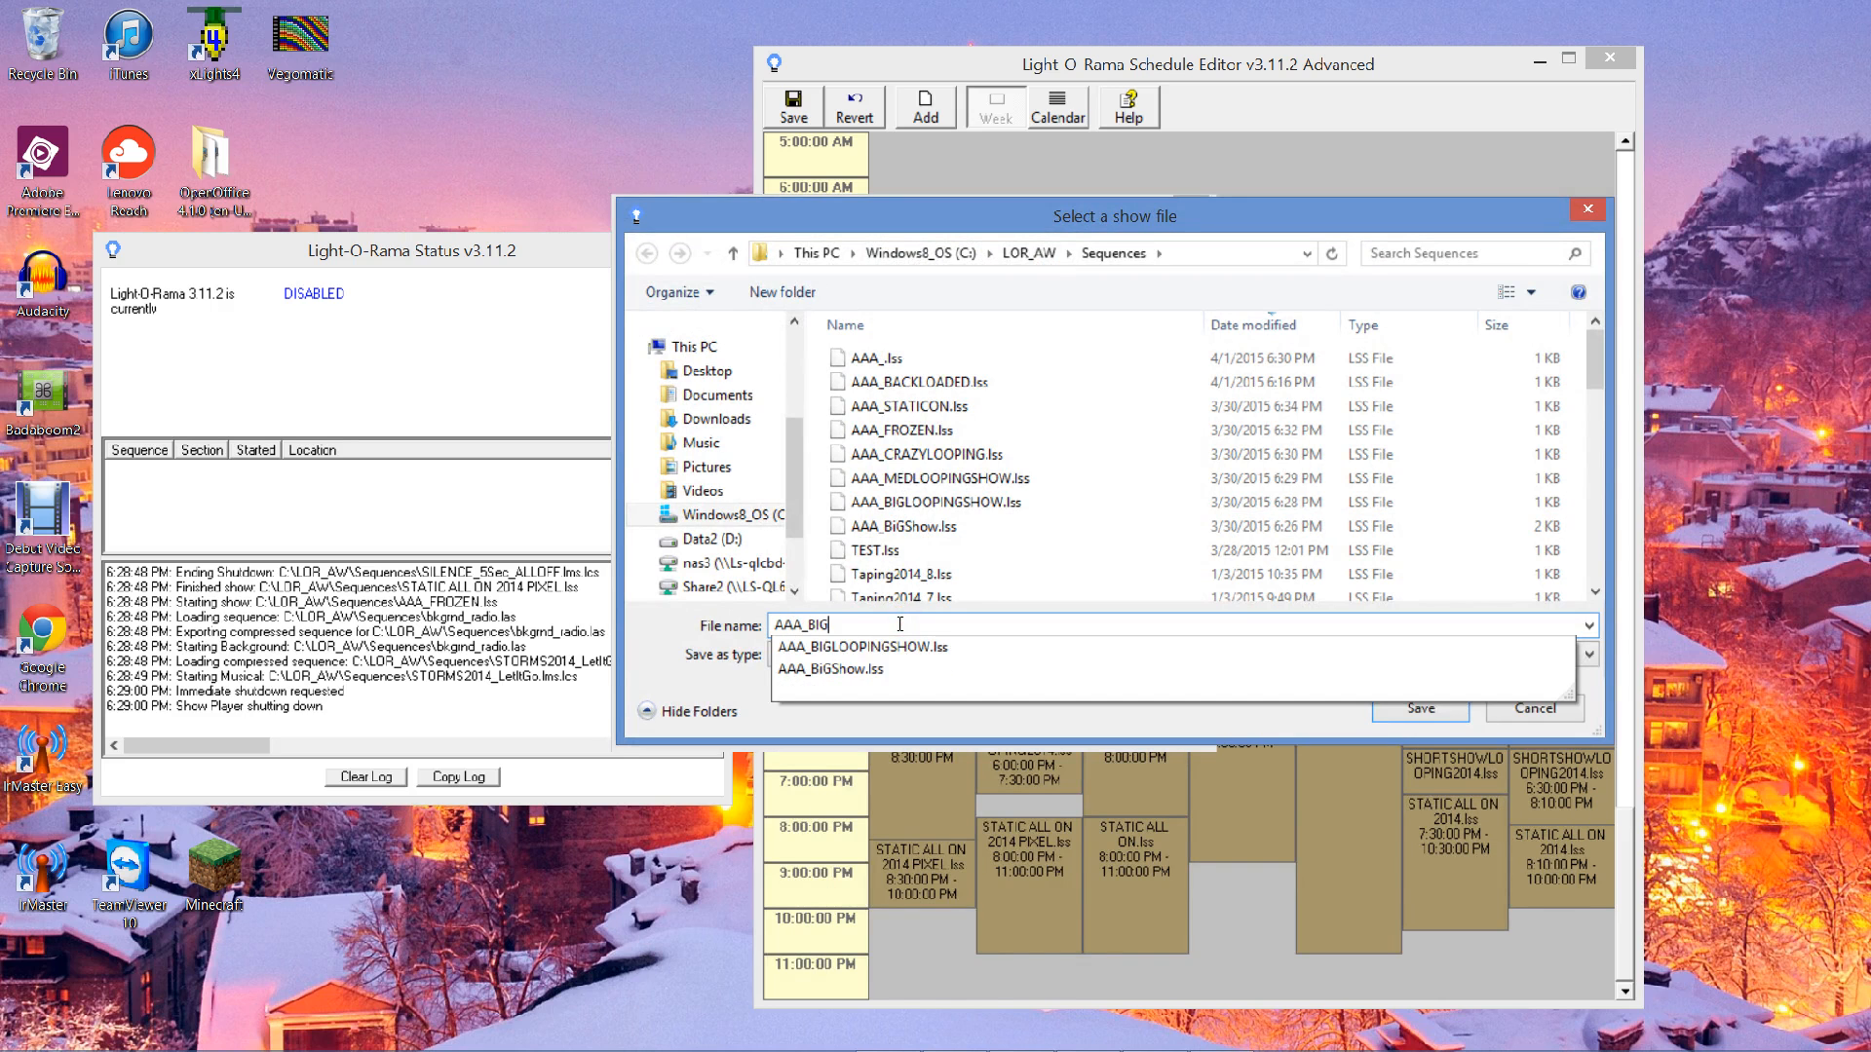
{"action": "type", "text": "SHOW_ONETIME"}
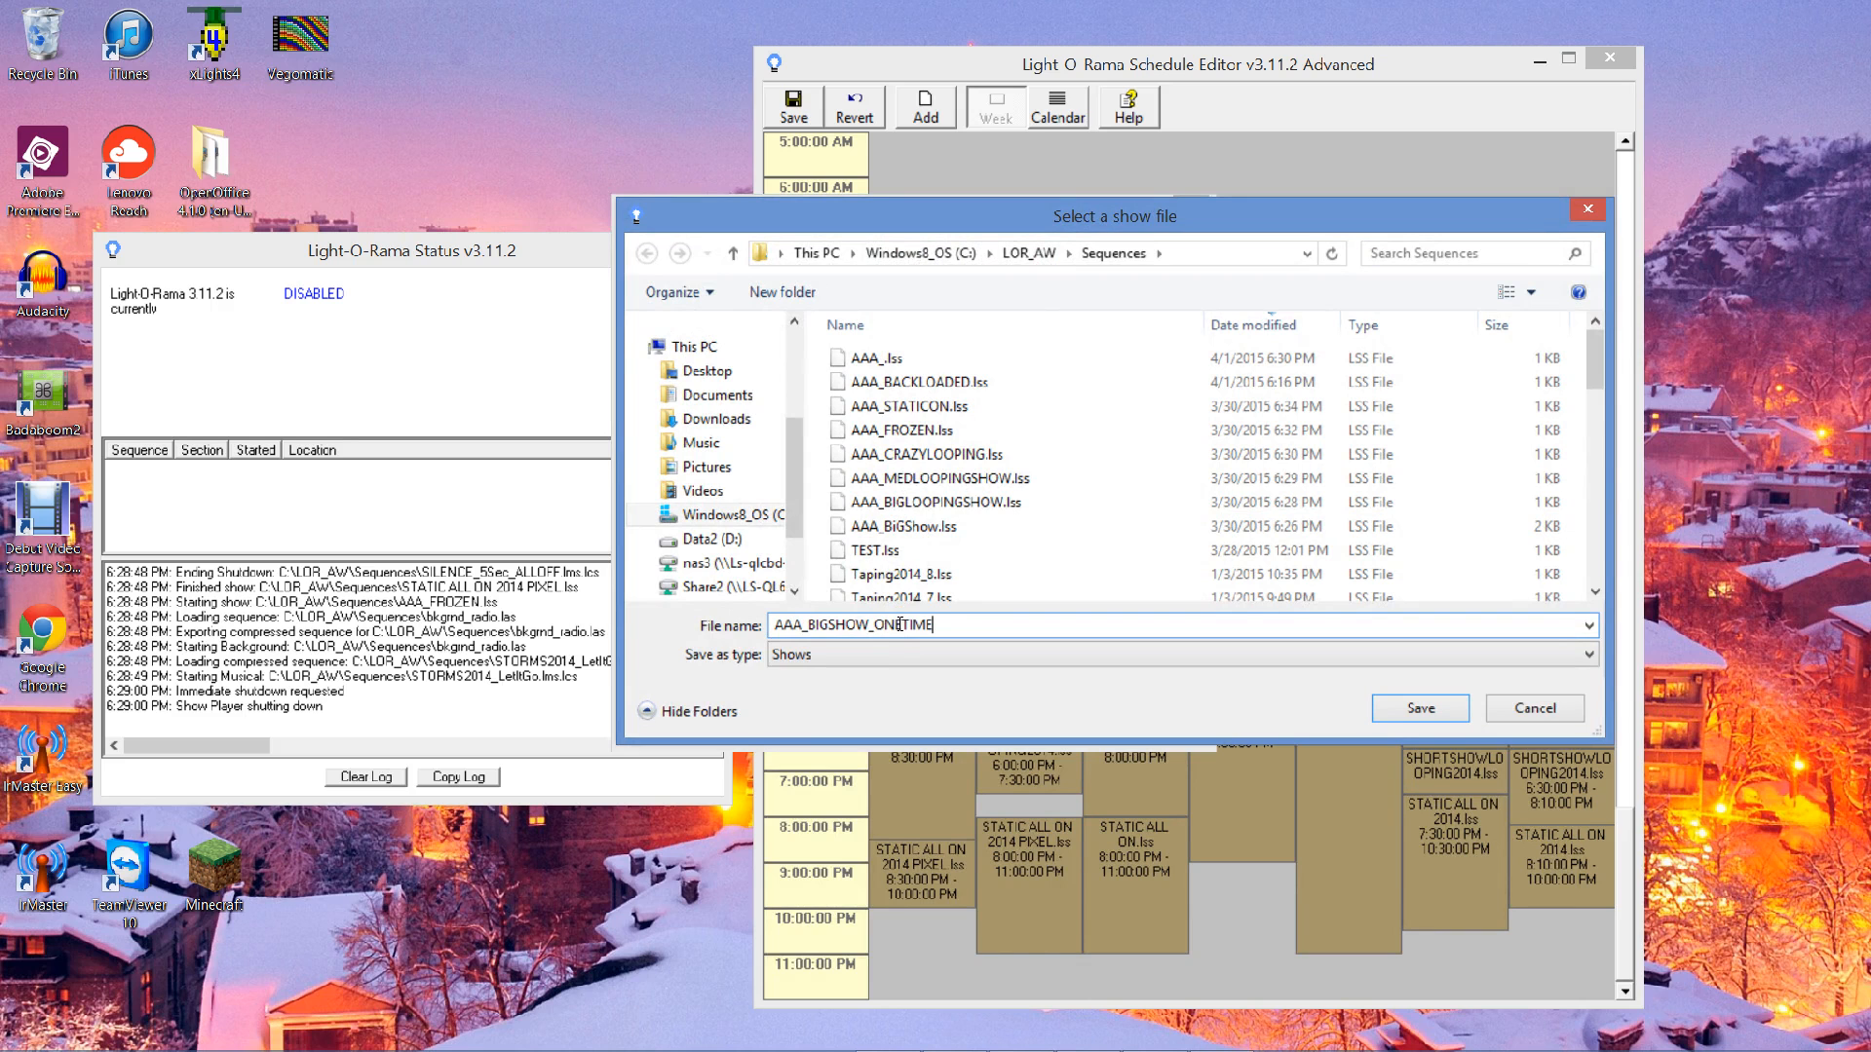
{"action": "key", "text": "Return"}
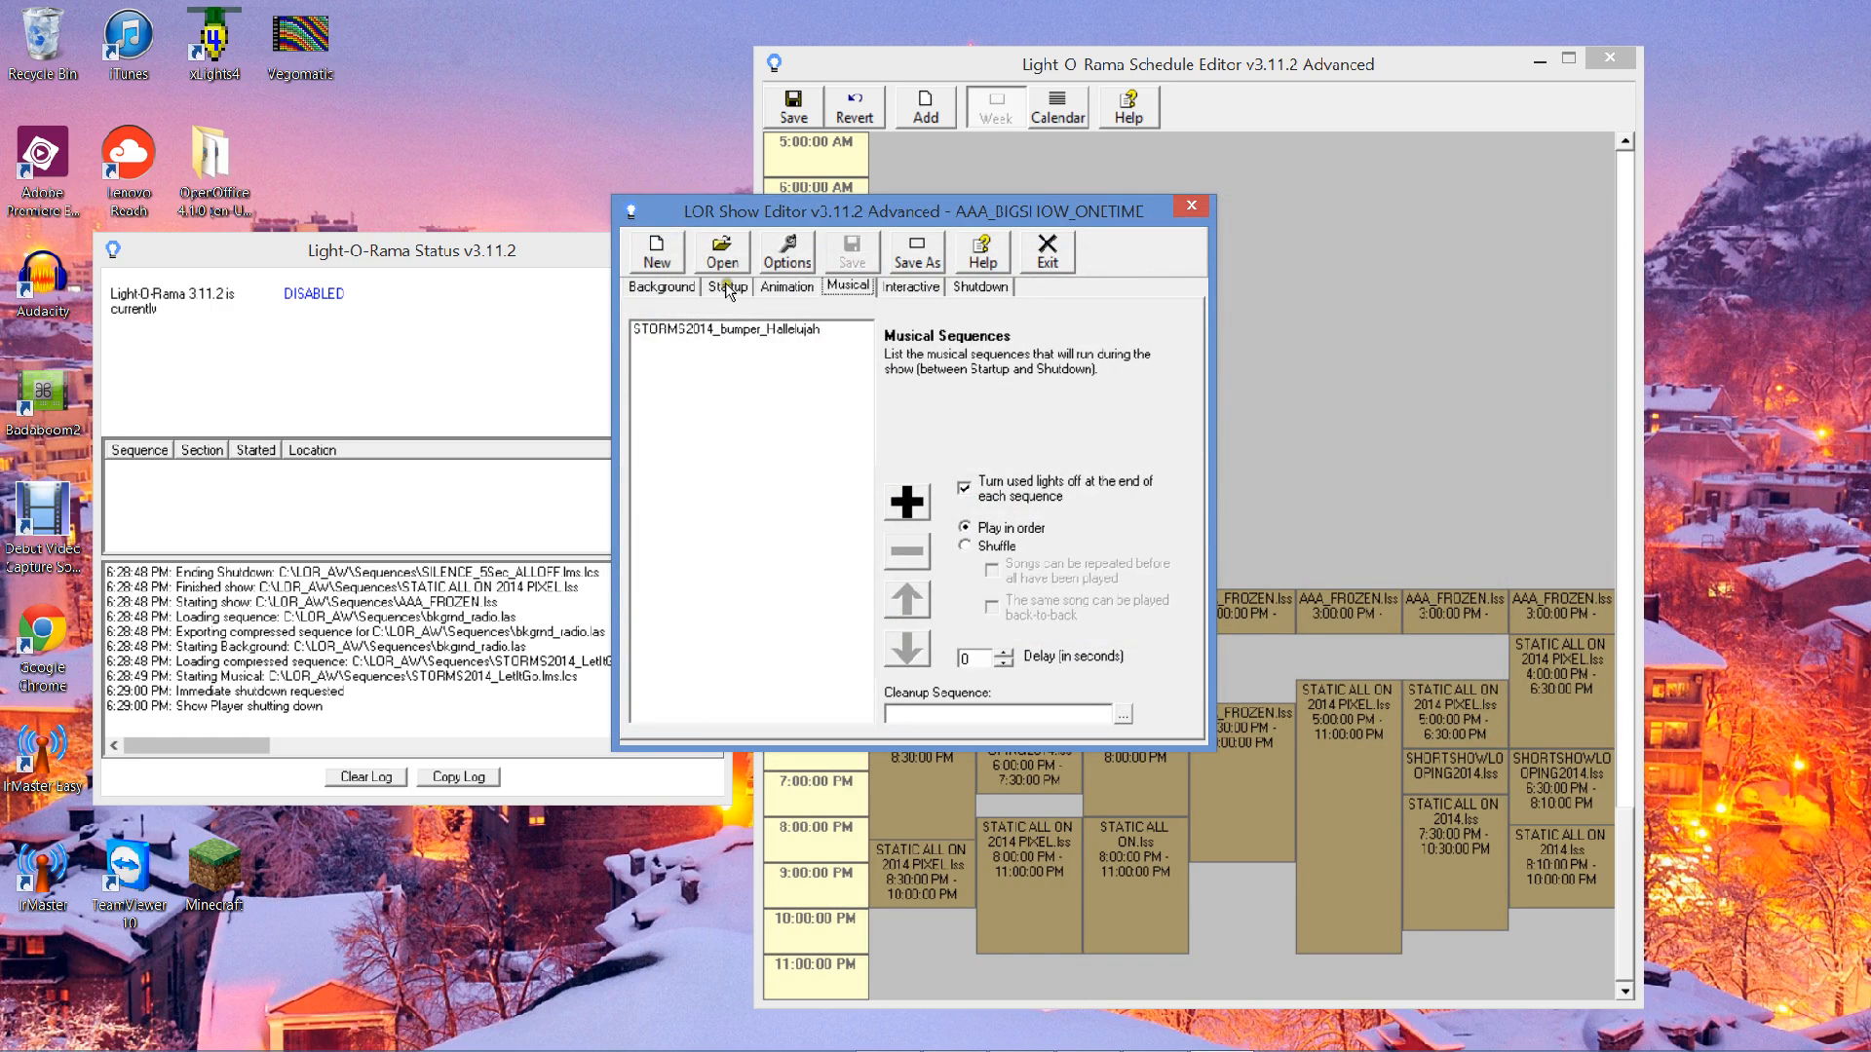
- Move the Show Editor window aside, open C:\LOR_AW\Audio in File Explorer and search it for "hall"
{"action": "left_click_drag", "start_coordinate": [831, 212], "coordinate": [533, 198]}
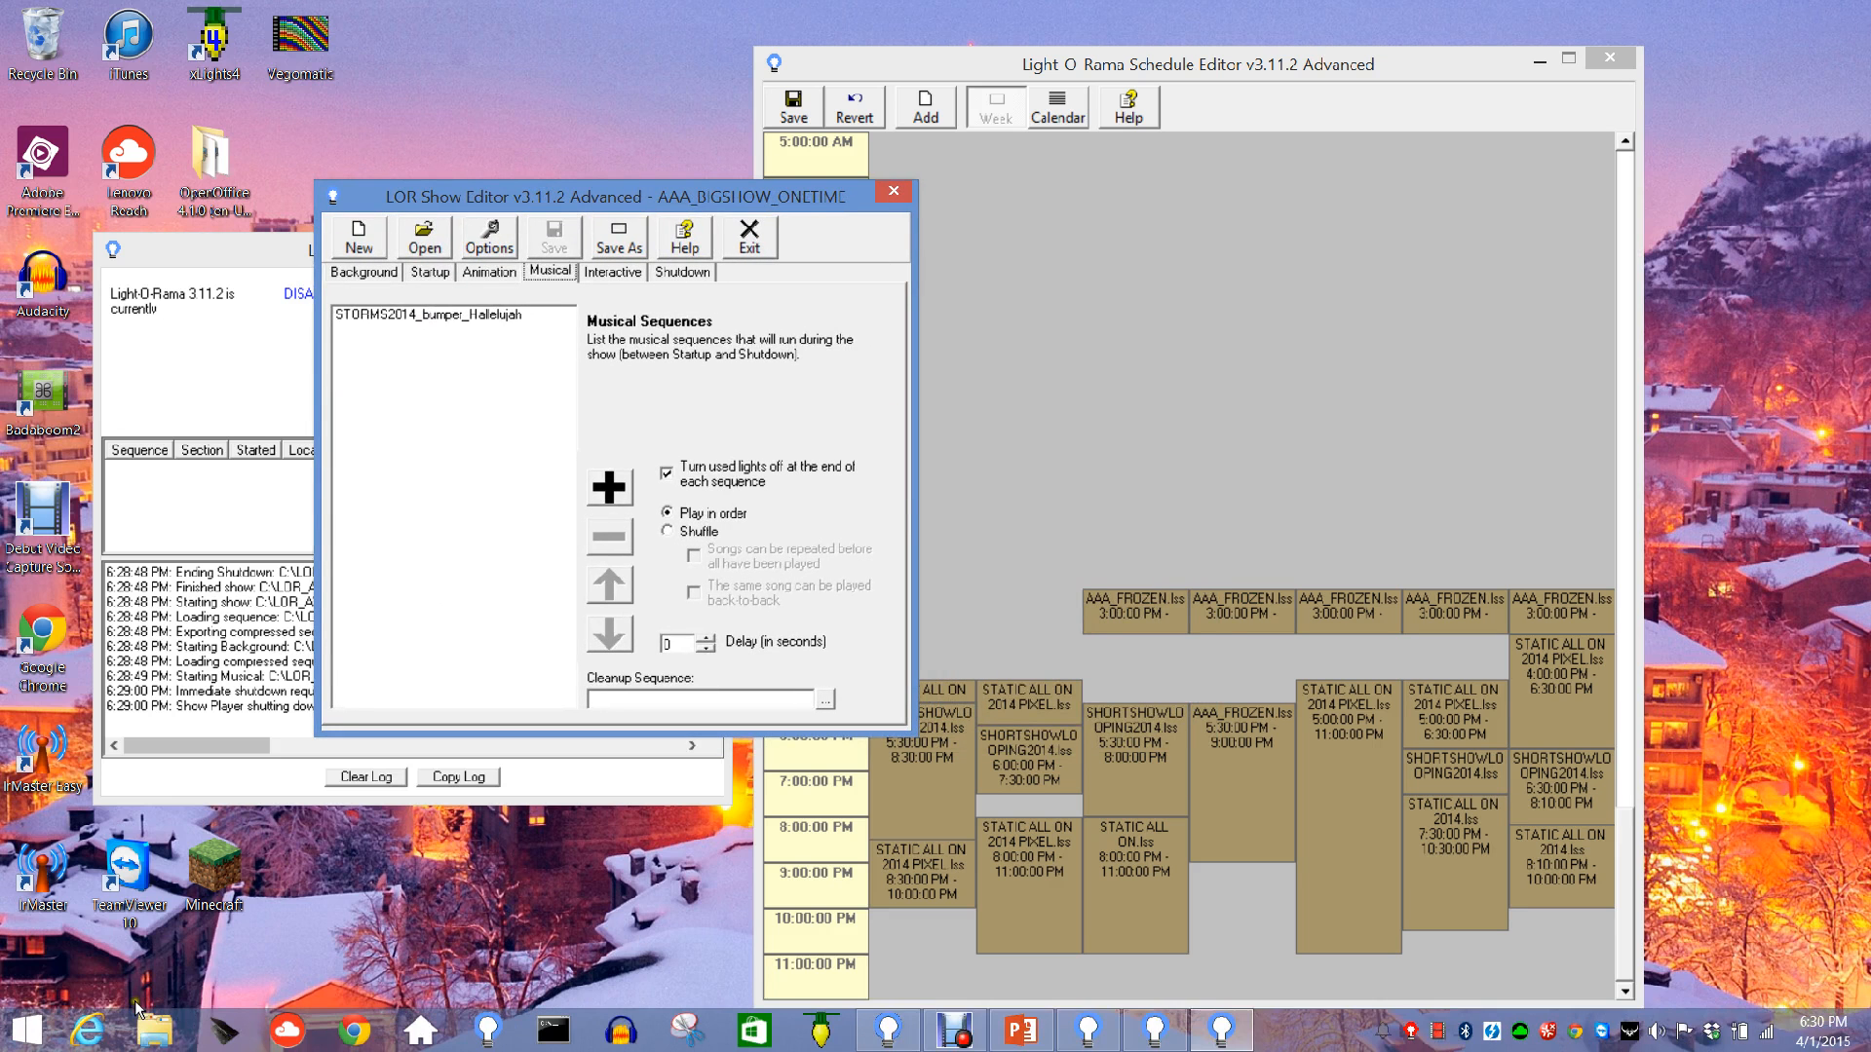
{"action": "left_click", "coordinate": [151, 1031]}
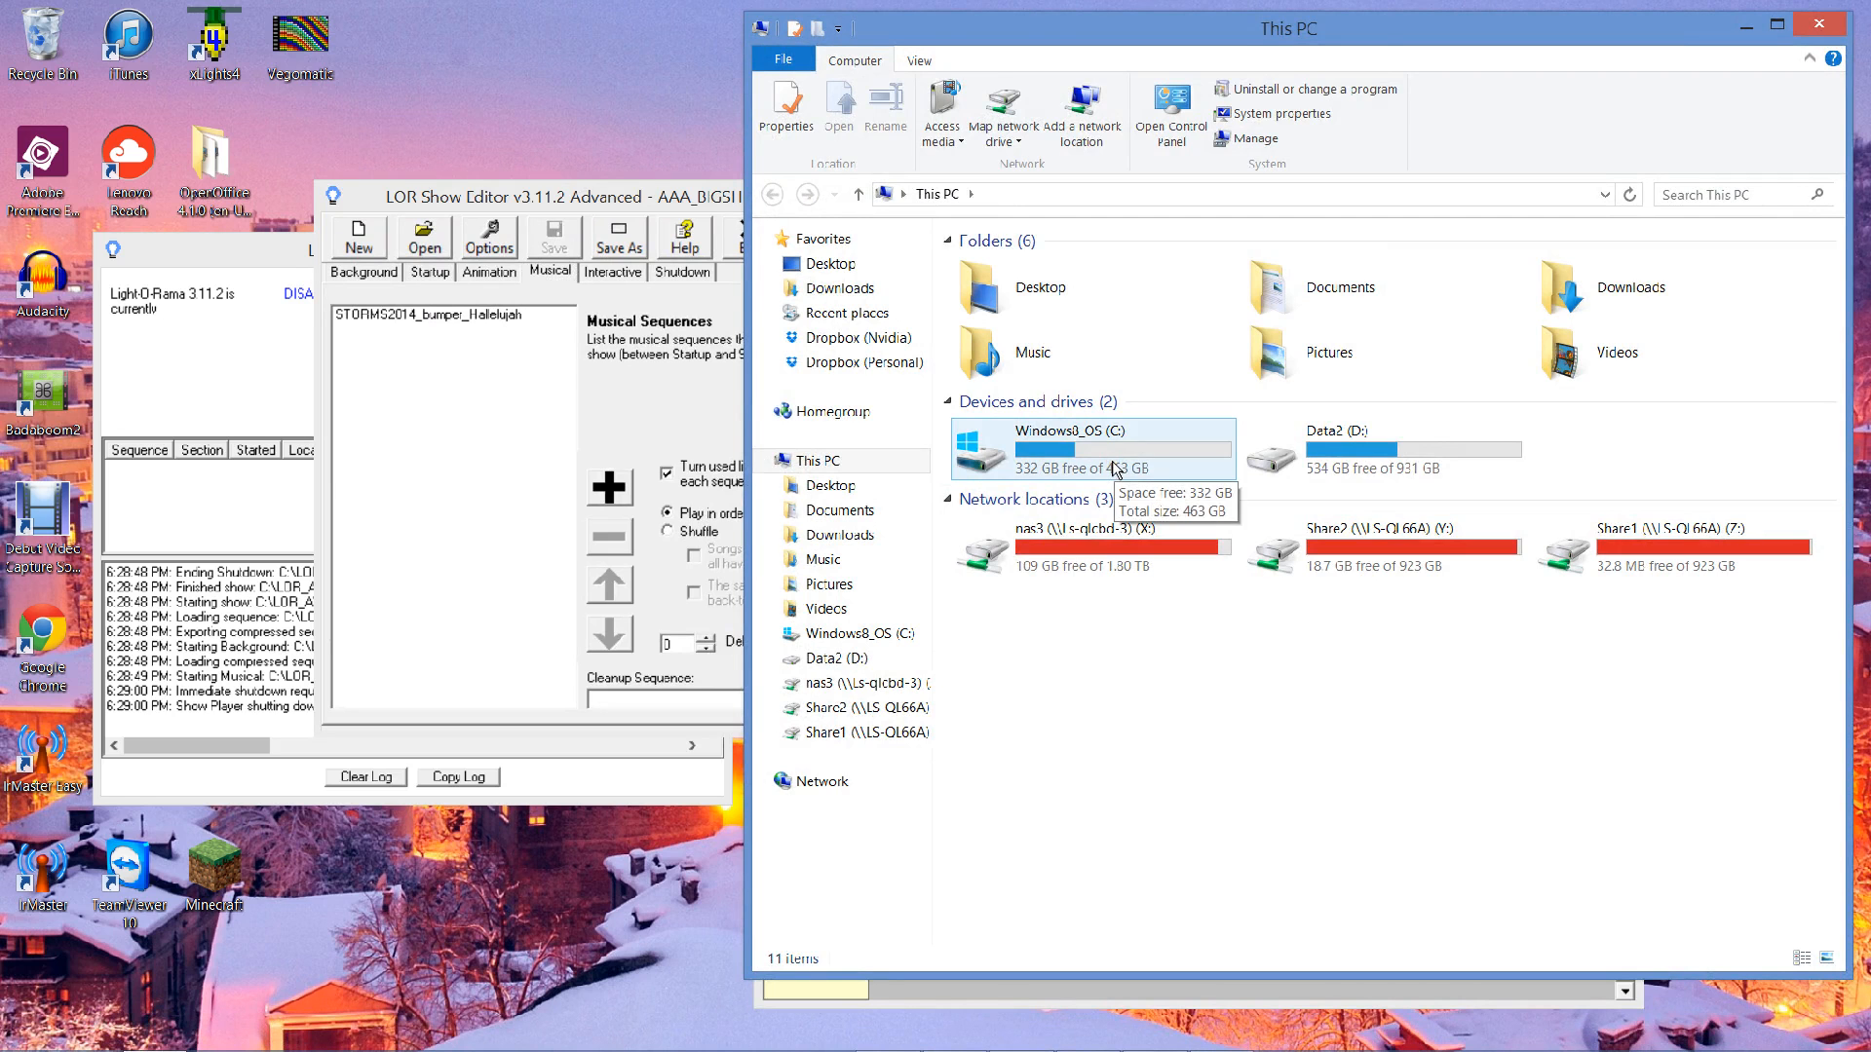
{"action": "double_click", "coordinate": [1115, 468]}
{"action": "double_click", "coordinate": [1028, 305]}
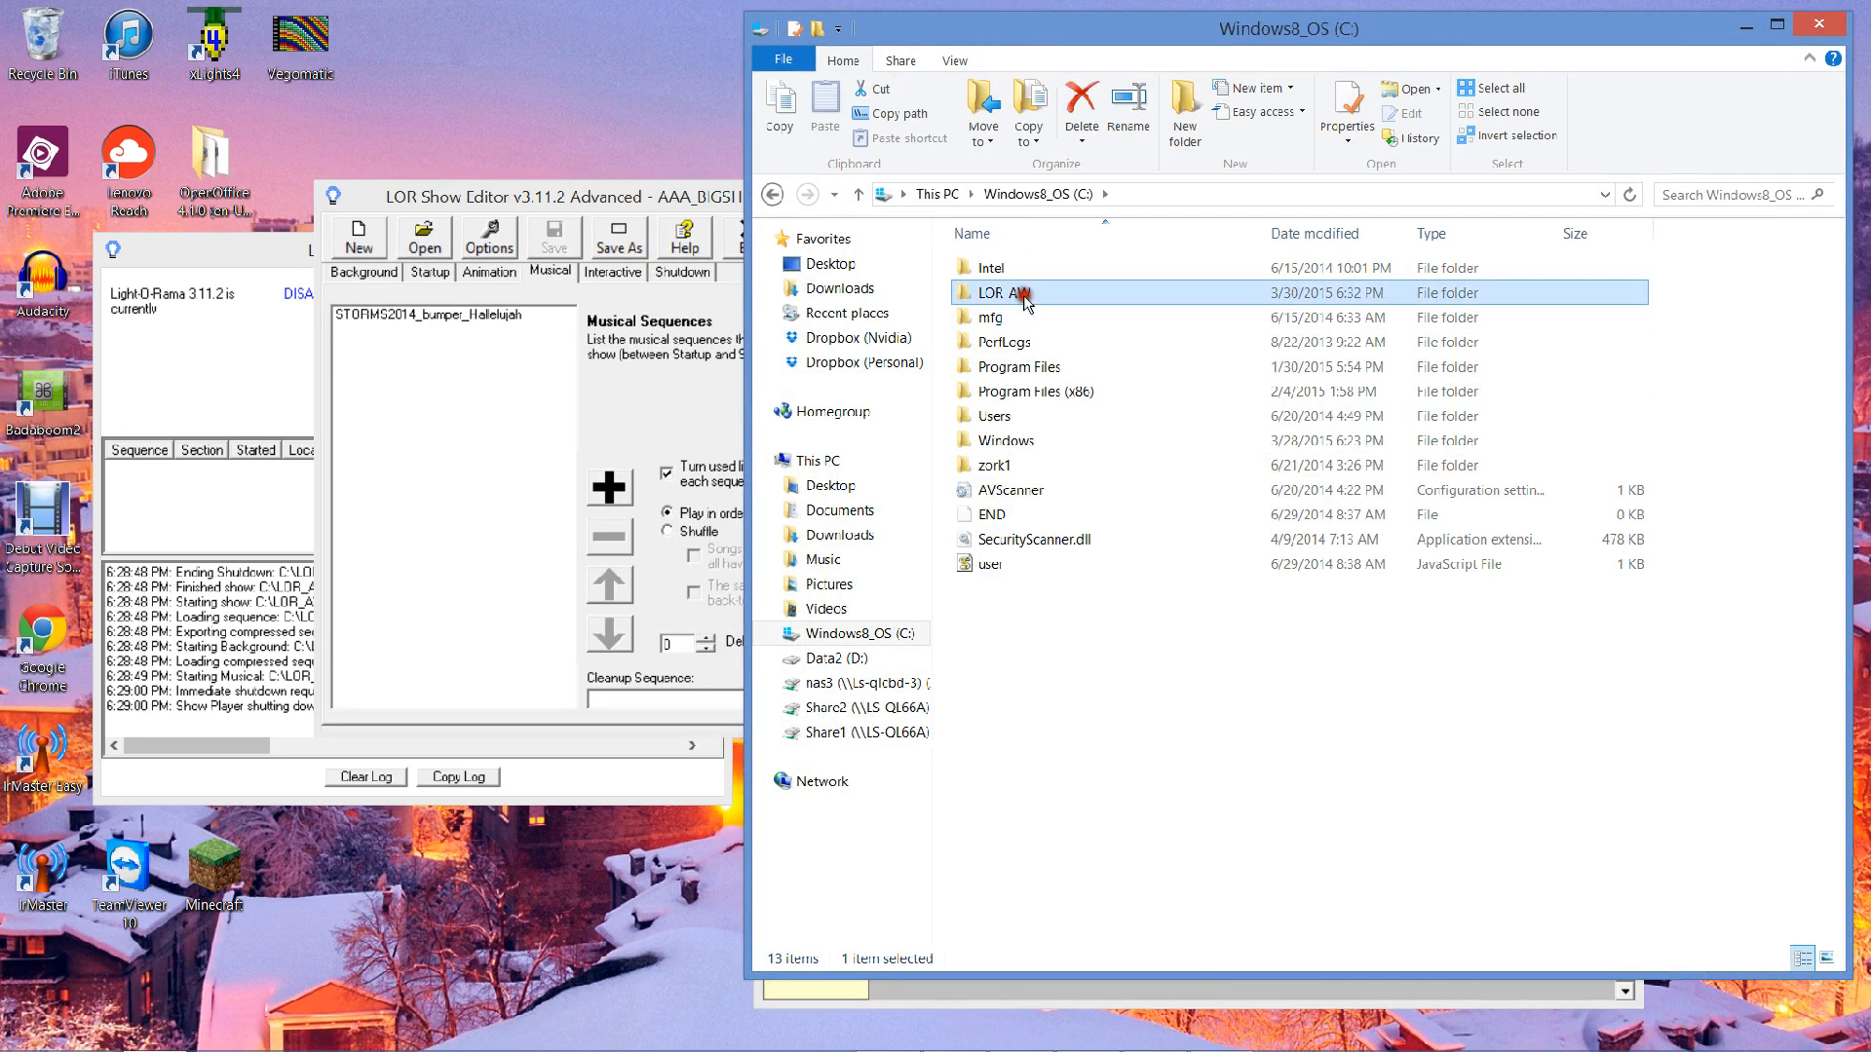
{"action": "double_click", "coordinate": [998, 268]}
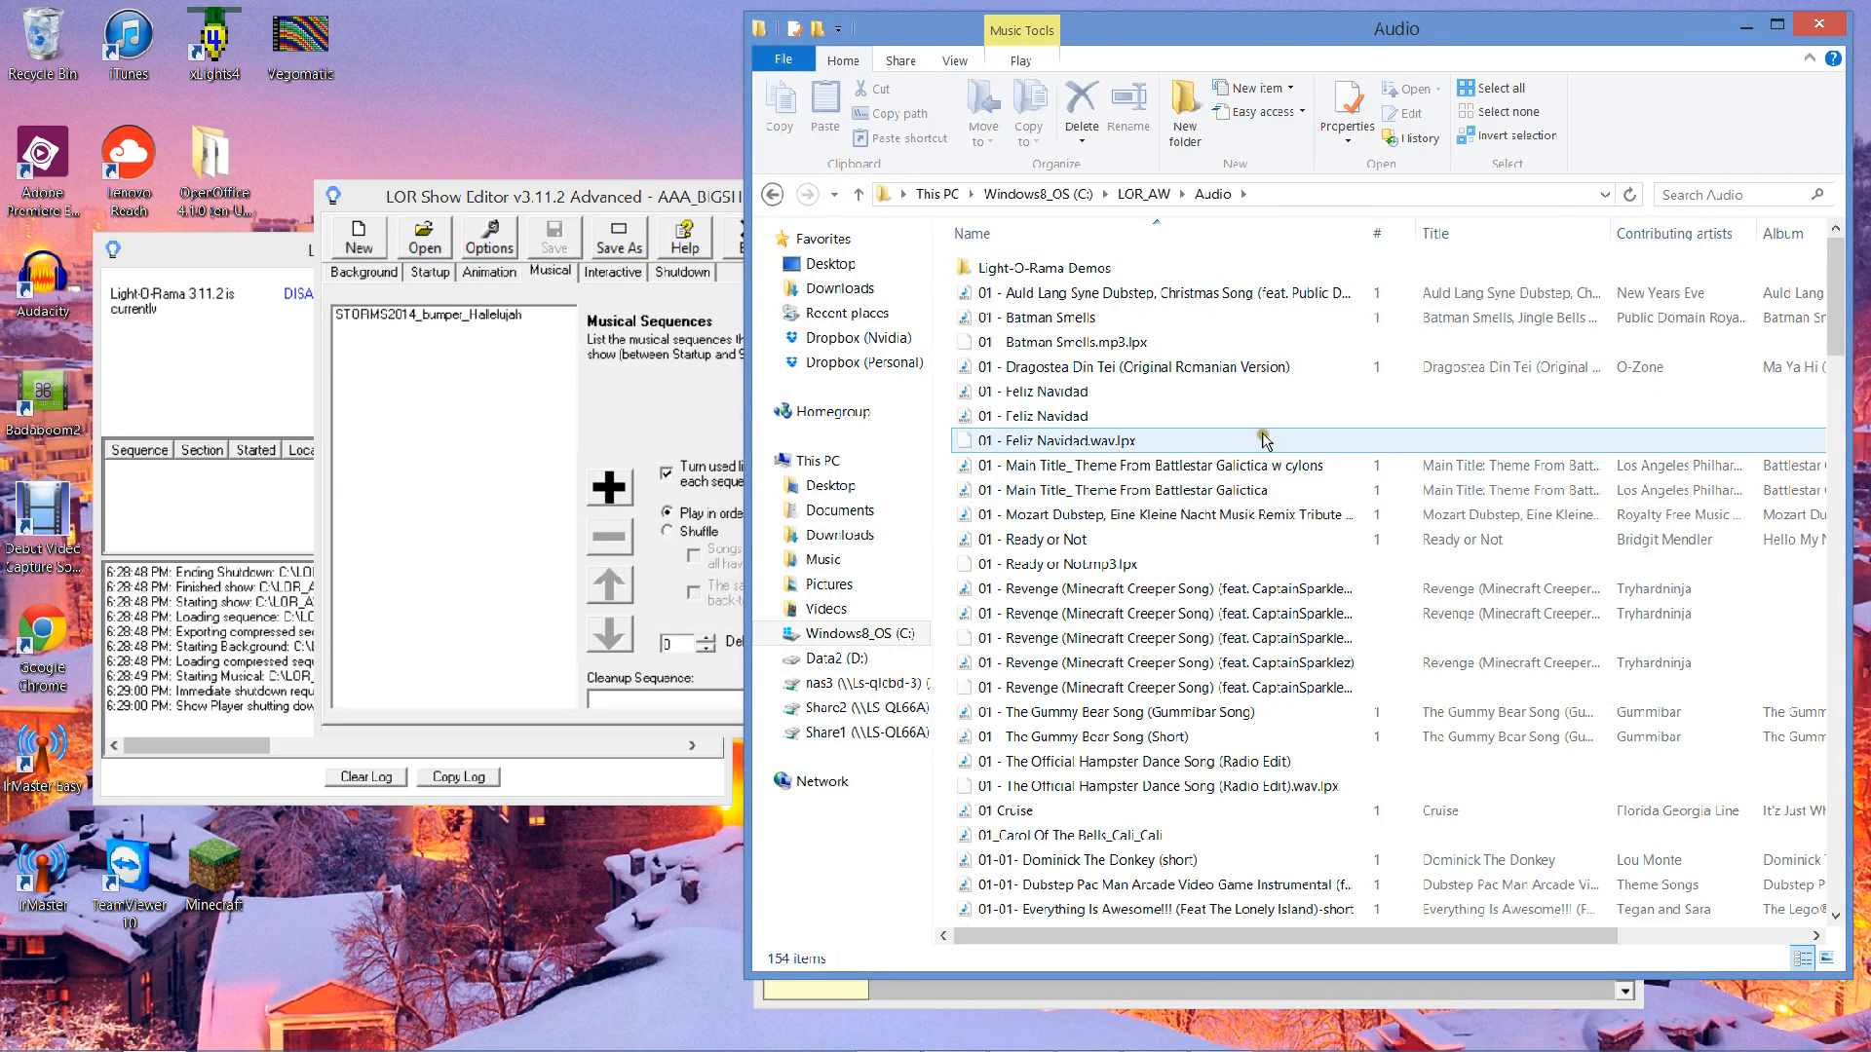
{"action": "left_click", "coordinate": [1672, 195]}
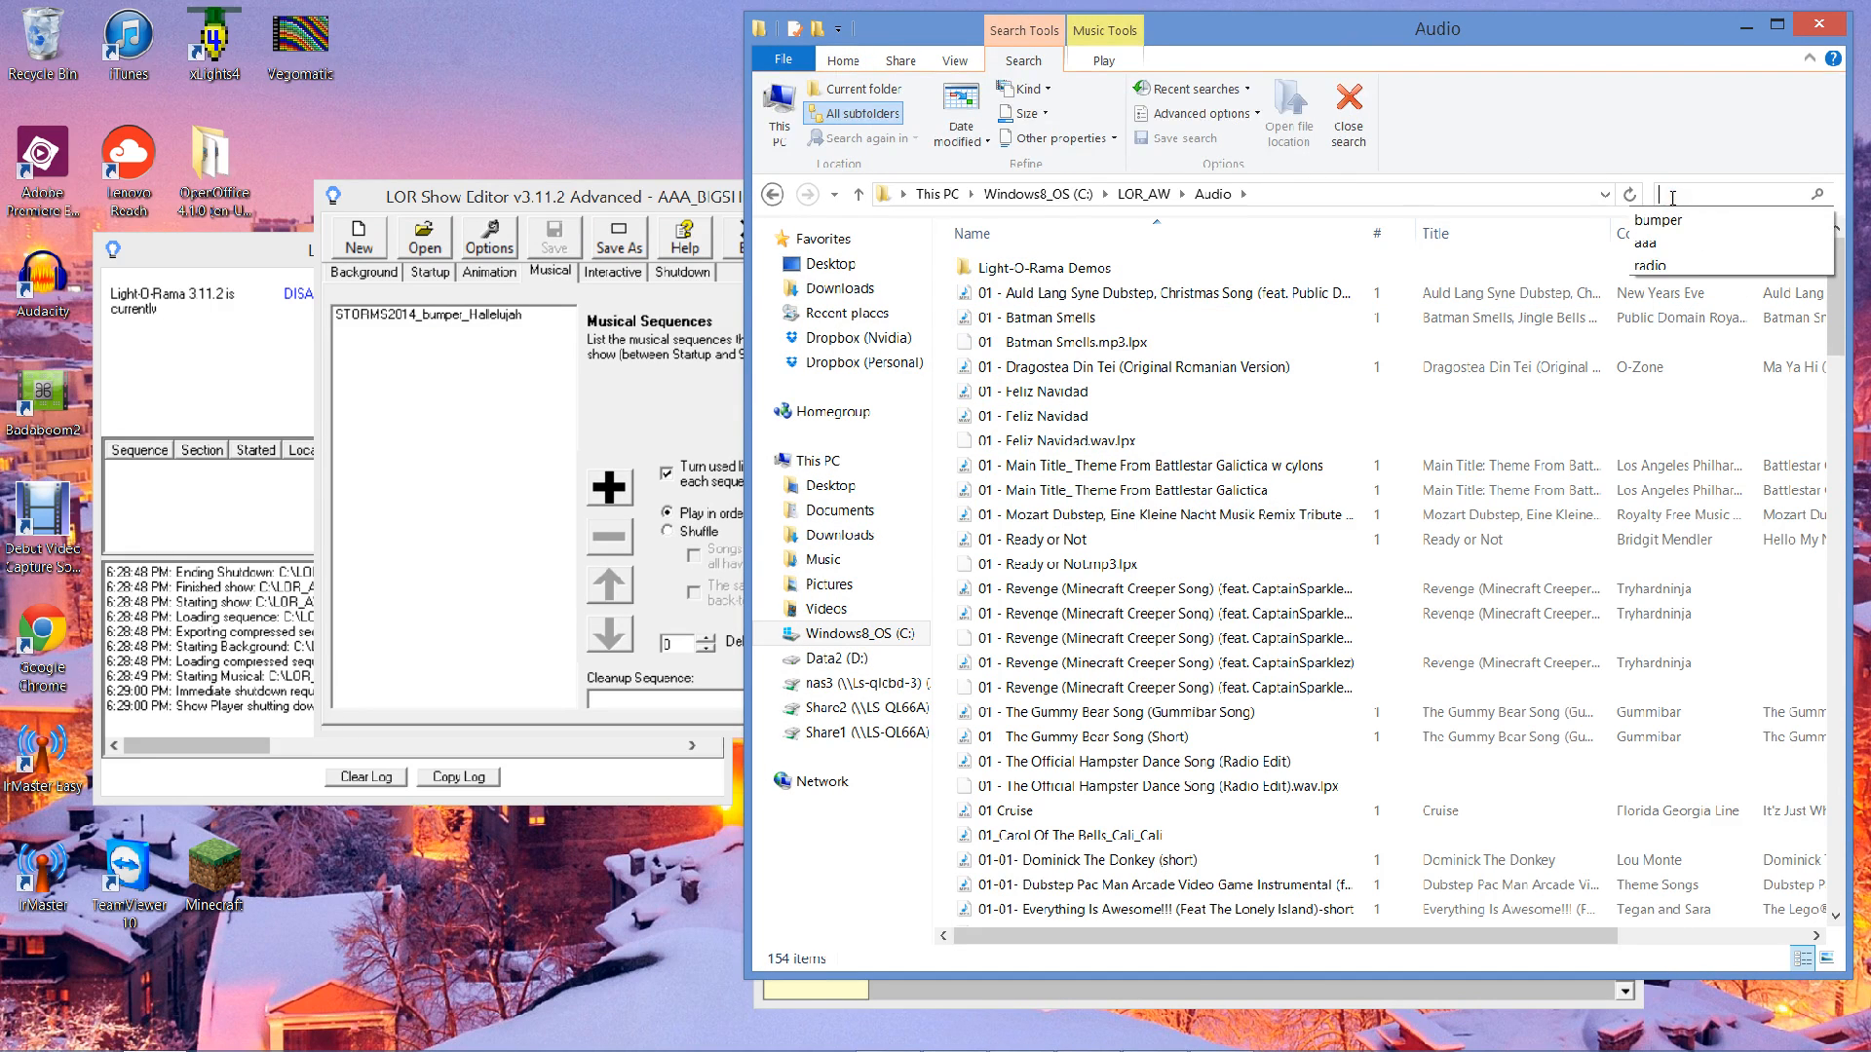
{"action": "type", "text": "hall"}
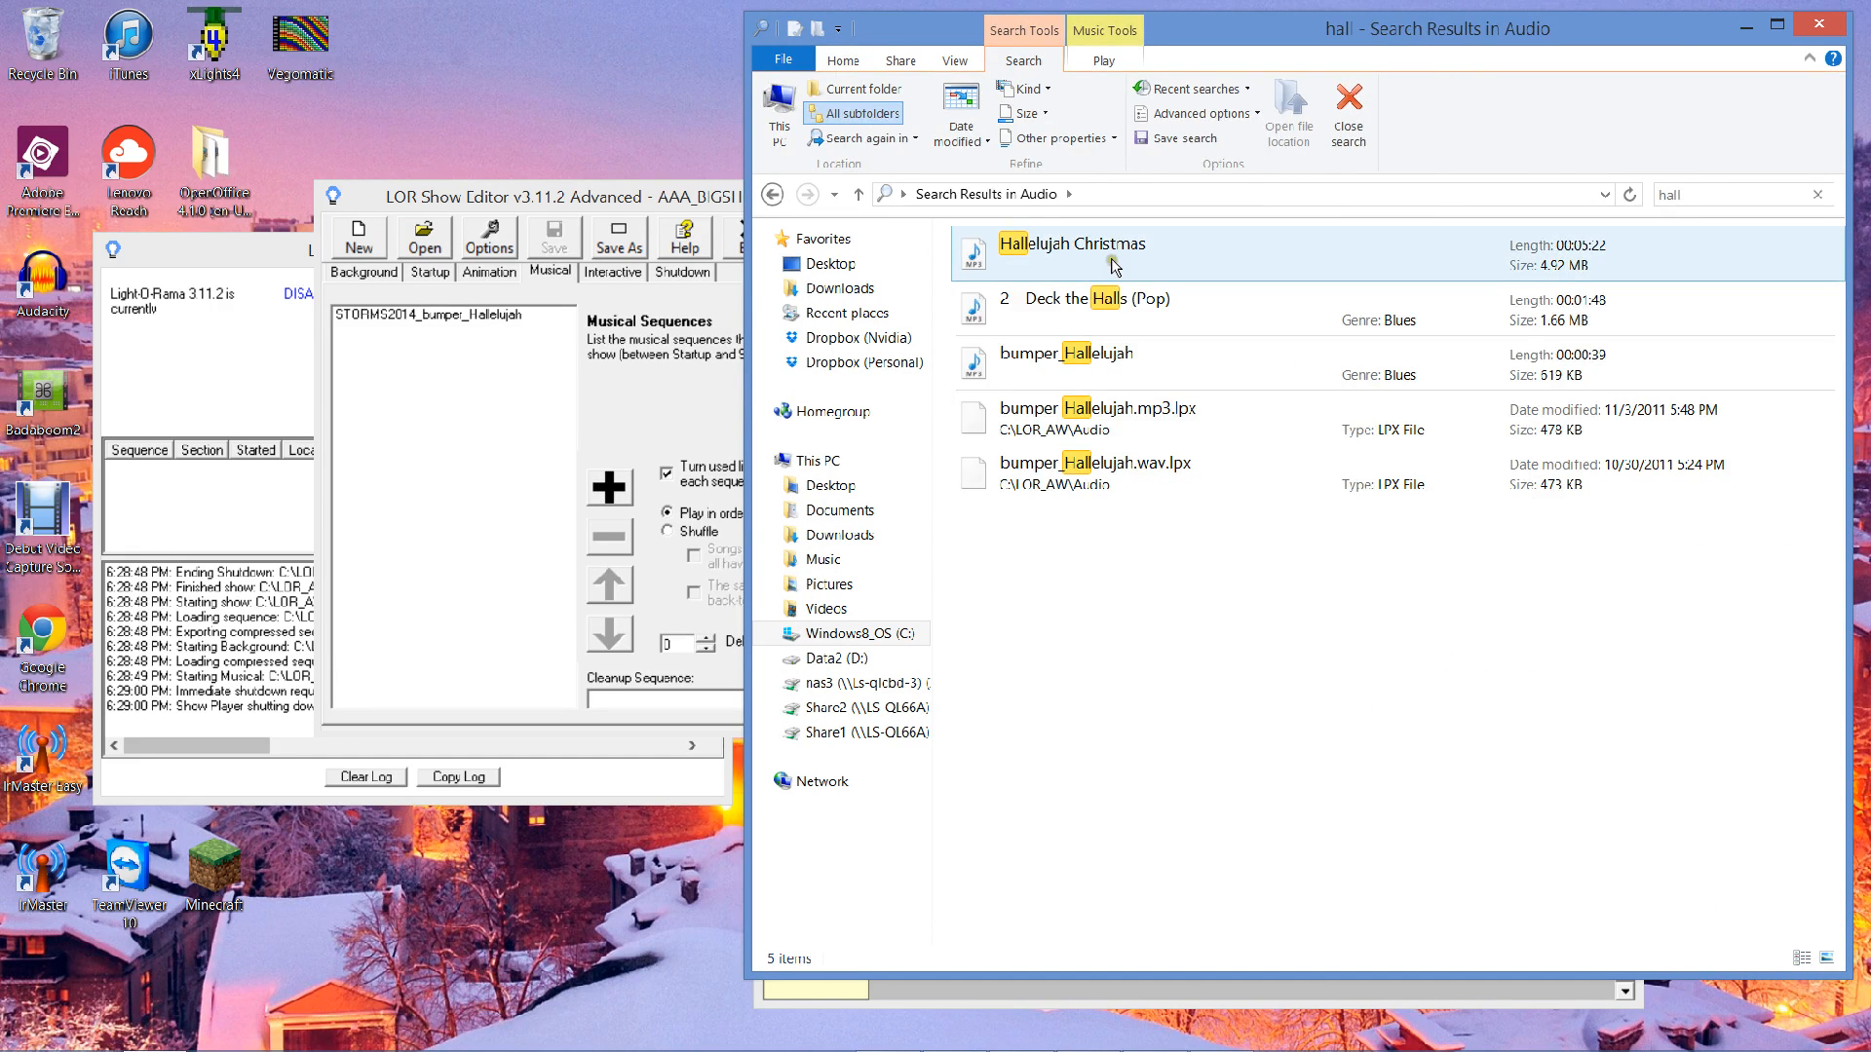
- Play the bumper_Hallelujah audio file from the search results and close the media player
{"action": "left_click", "coordinate": [1104, 399]}
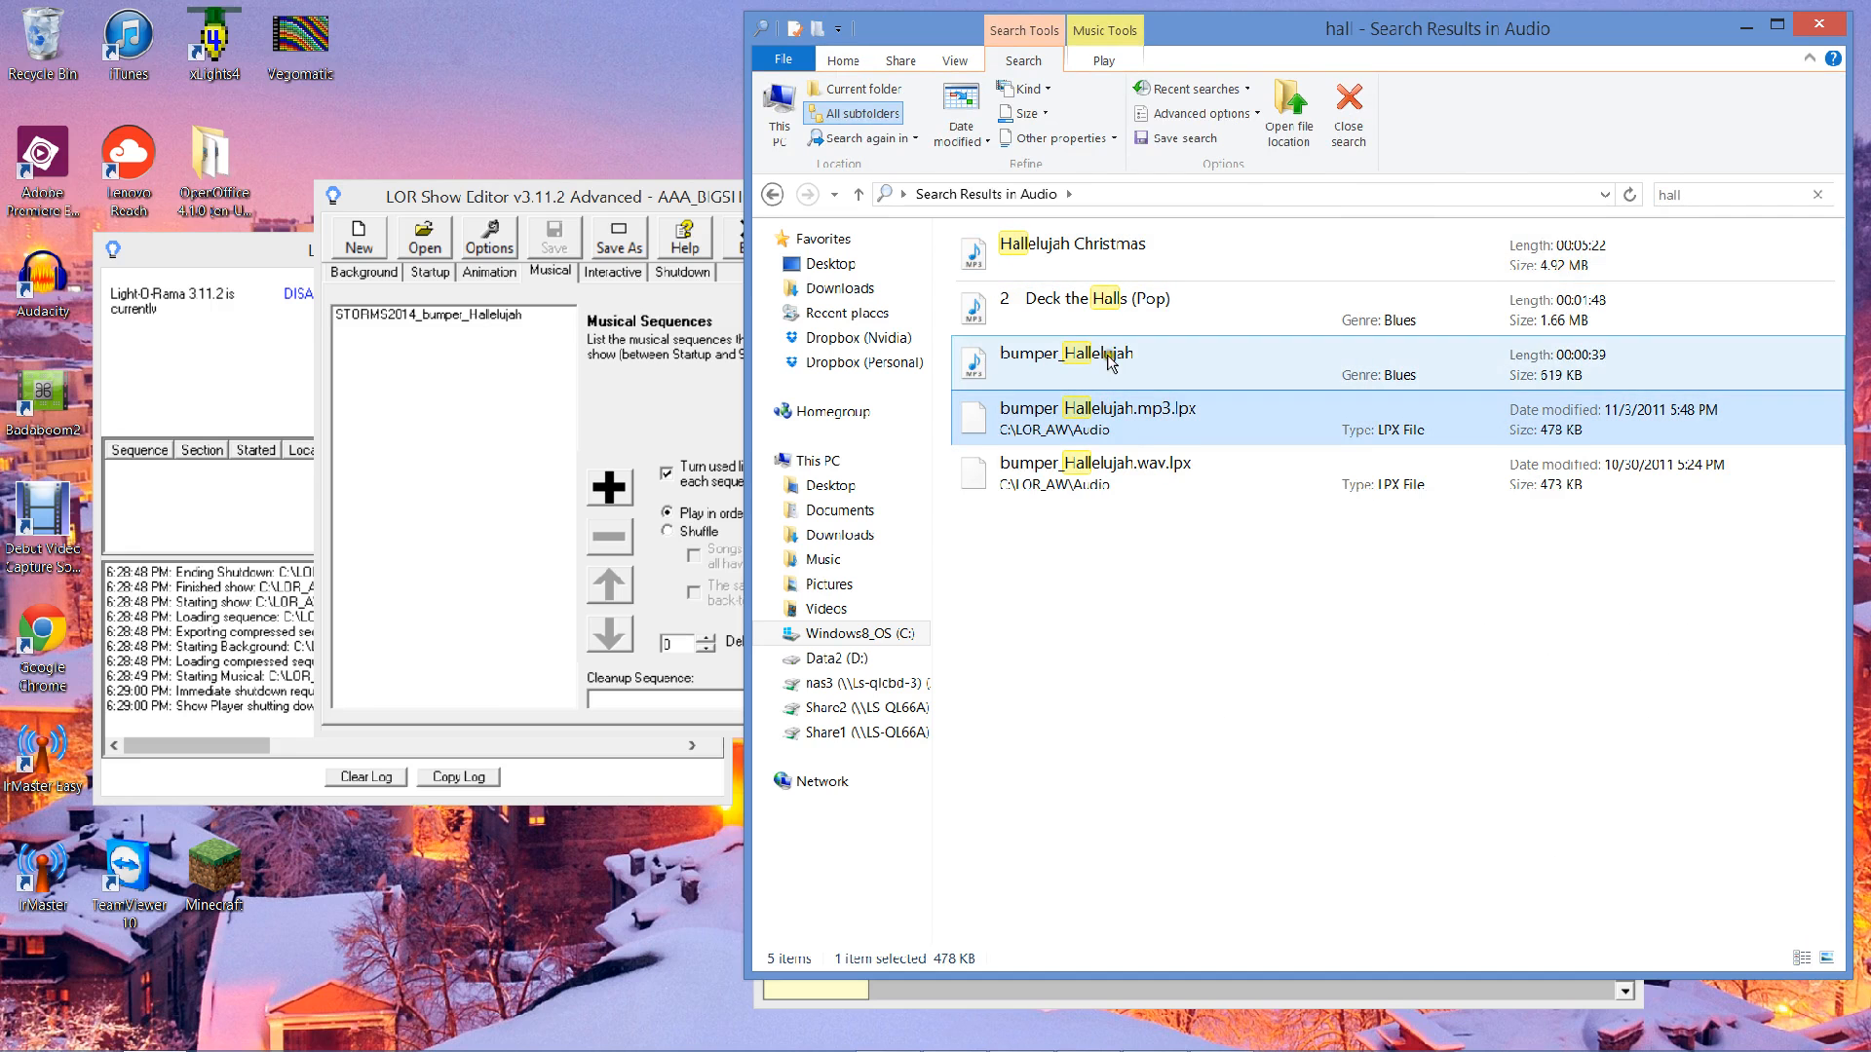
{"action": "left_click", "coordinate": [1109, 353]}
{"action": "double_click", "coordinate": [1109, 353]}
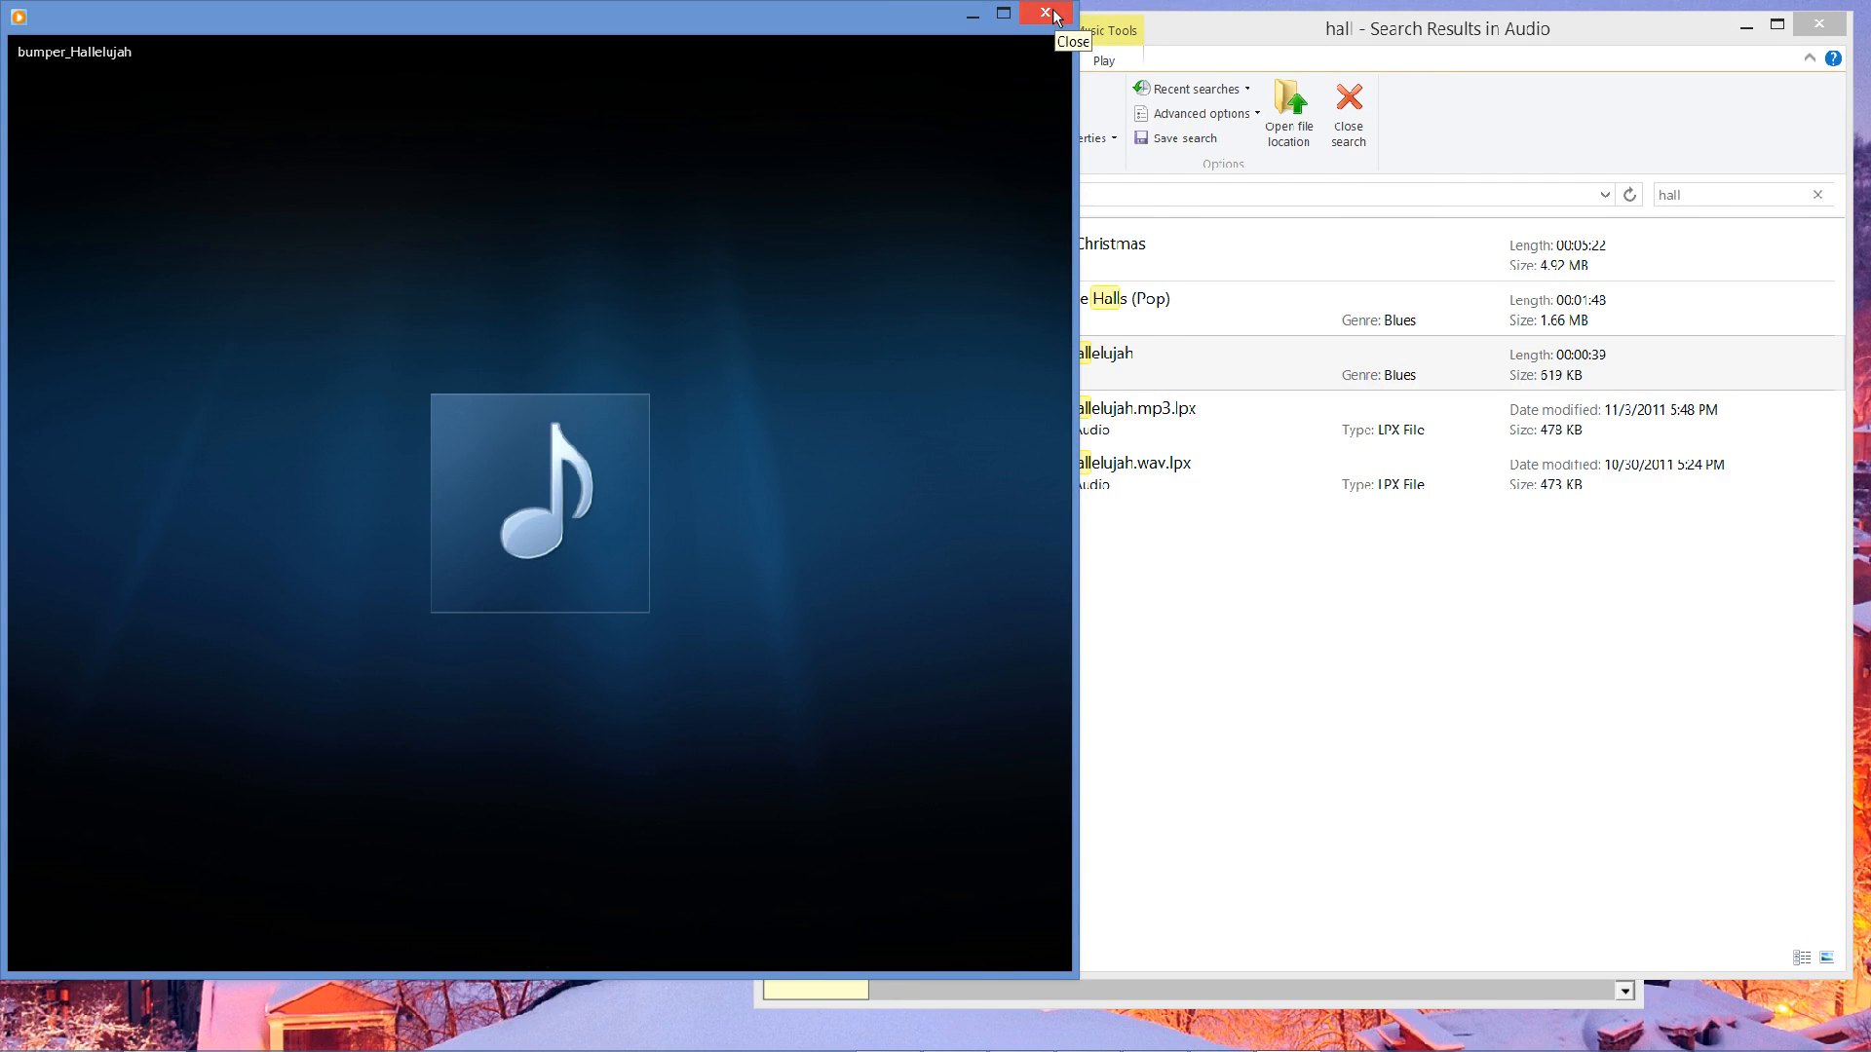
{"action": "left_click", "coordinate": [1047, 13]}
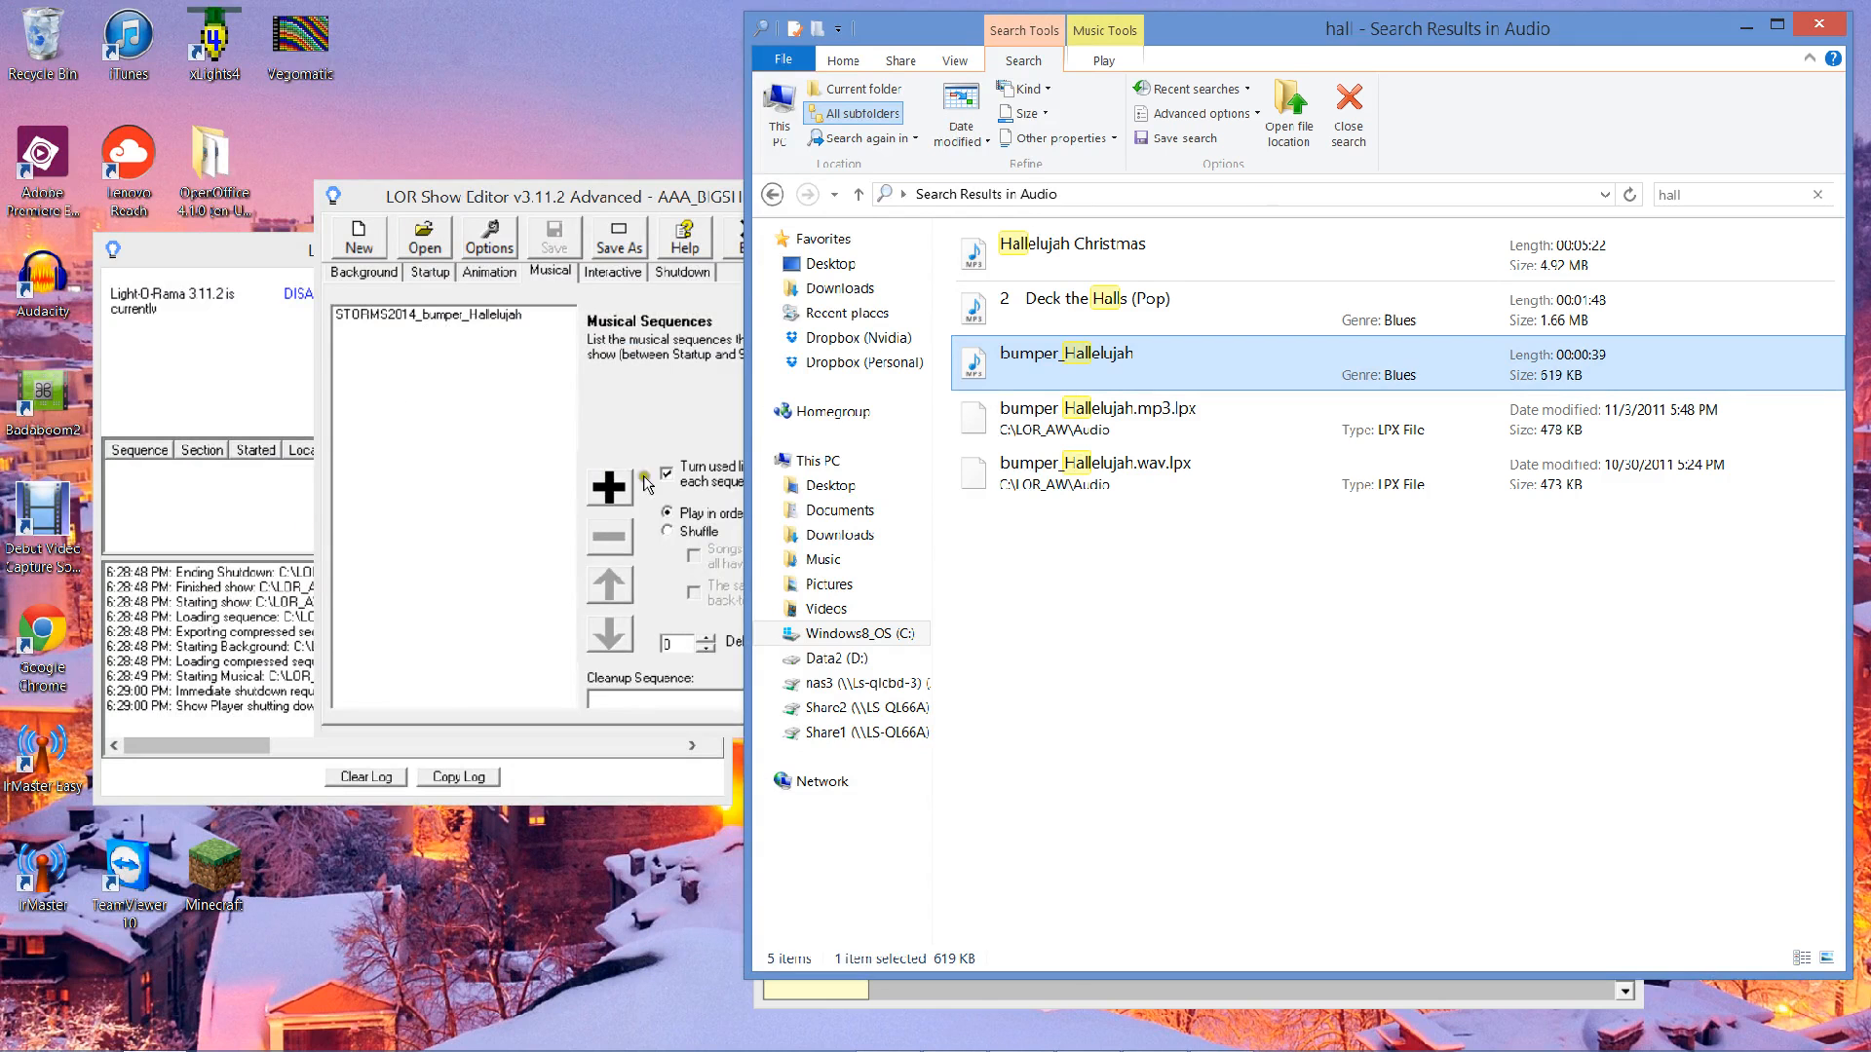
- Back in the Show Editor, add STORMS2014_RevengeMinecraft to the musical sequences and save the show
{"action": "left_click", "coordinate": [471, 439]}
{"action": "left_click", "coordinate": [624, 501]}
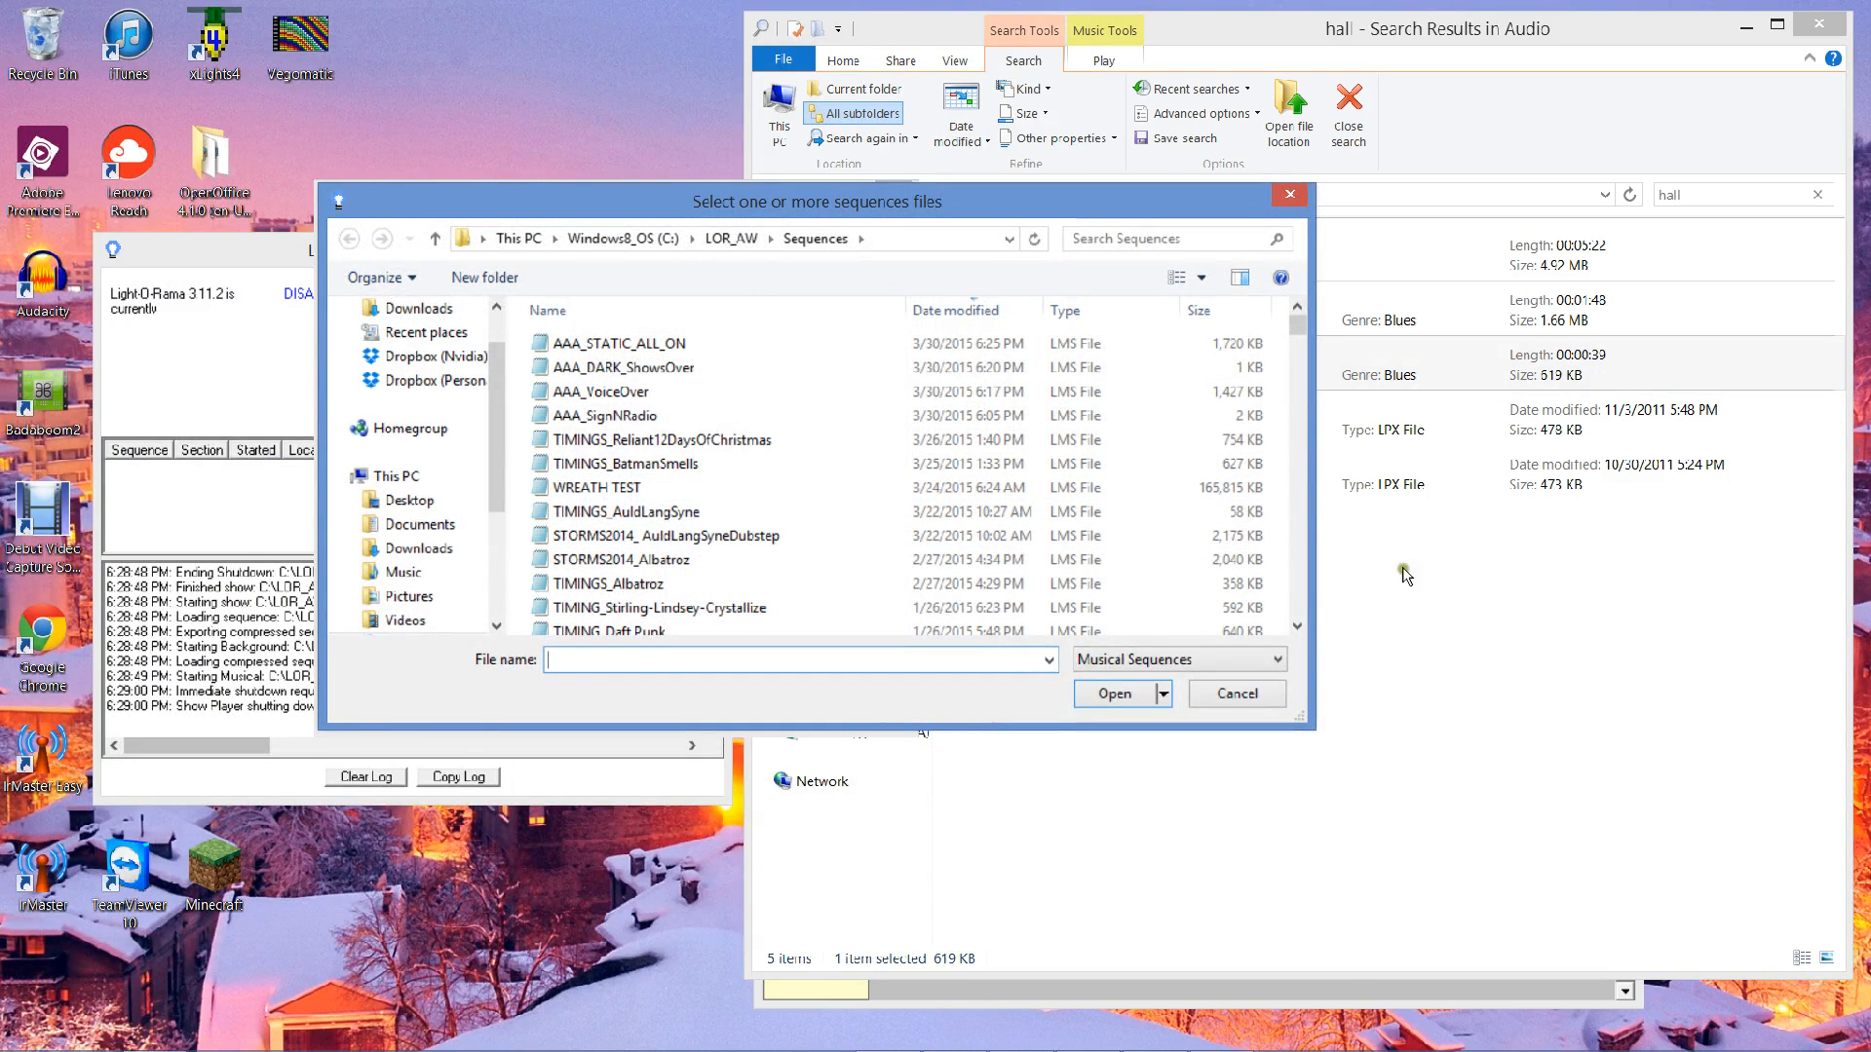
{"action": "left_click", "coordinate": [1303, 578]}
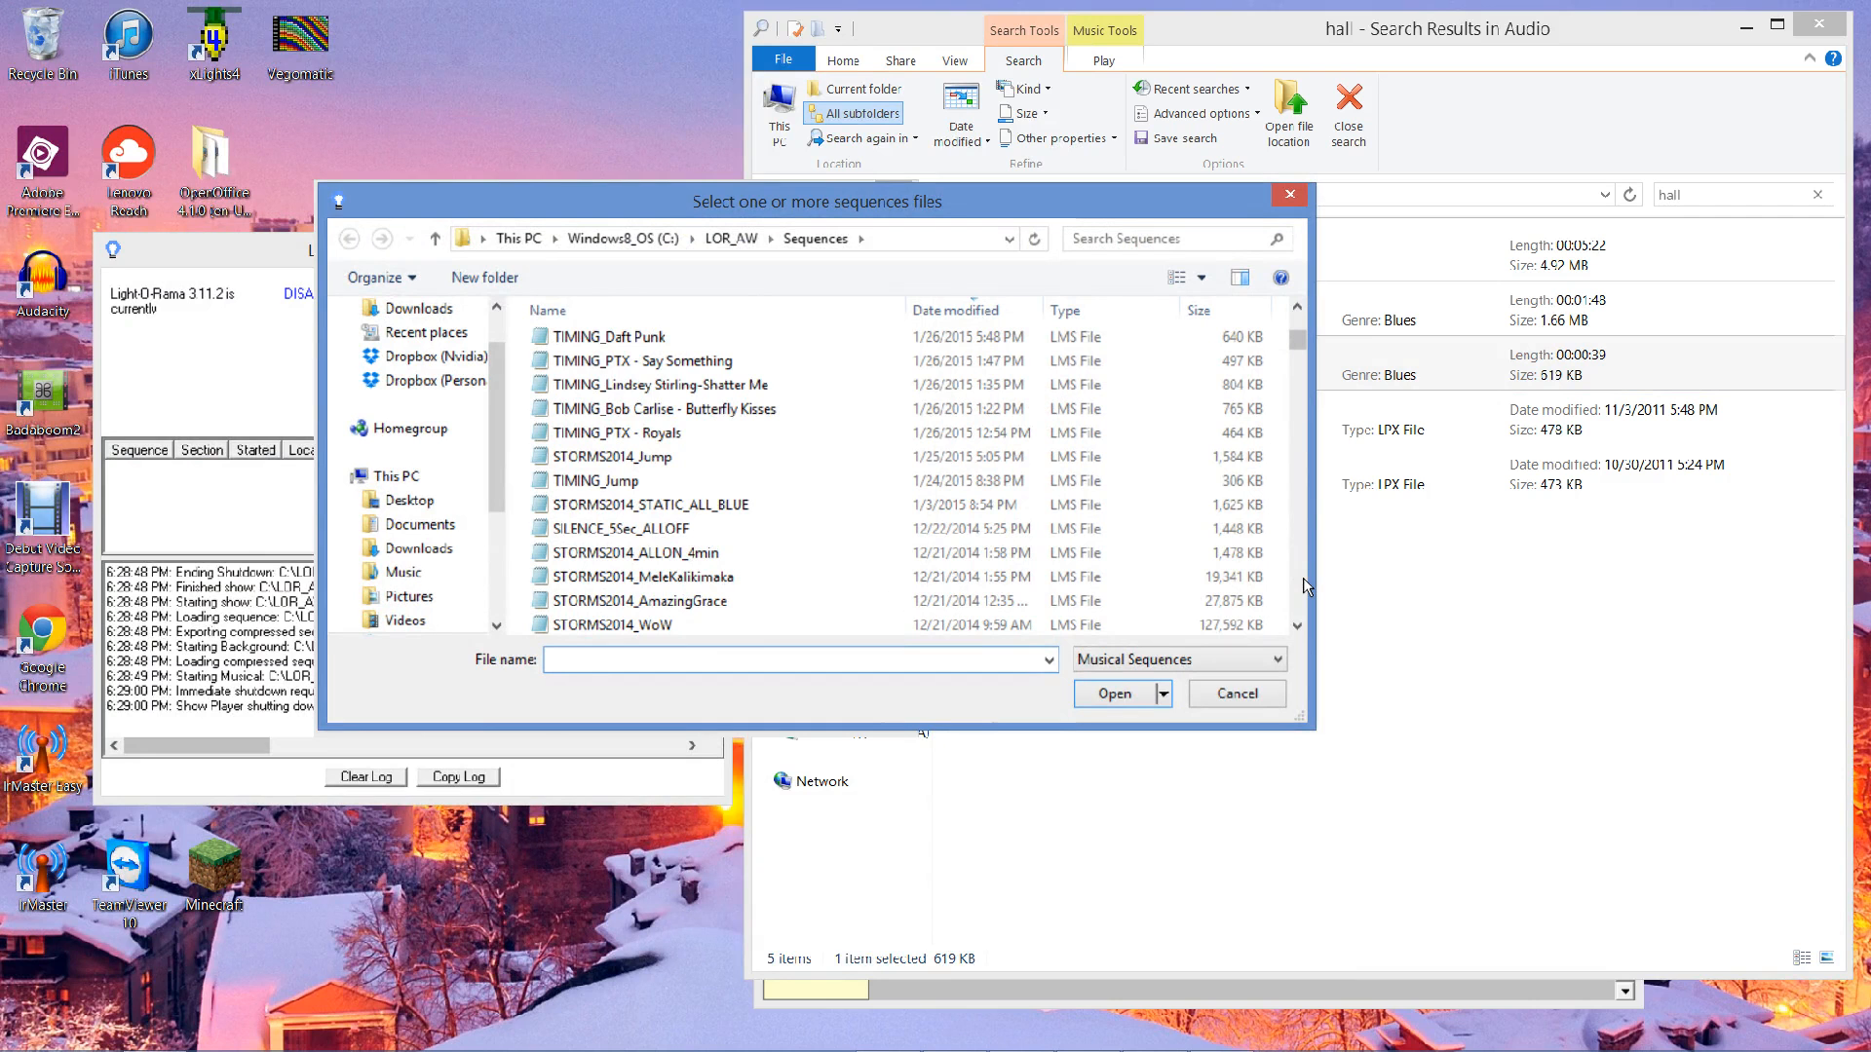
{"action": "scroll", "coordinate": [1302, 577], "scroll_direction": "down", "scroll_amount": 8}
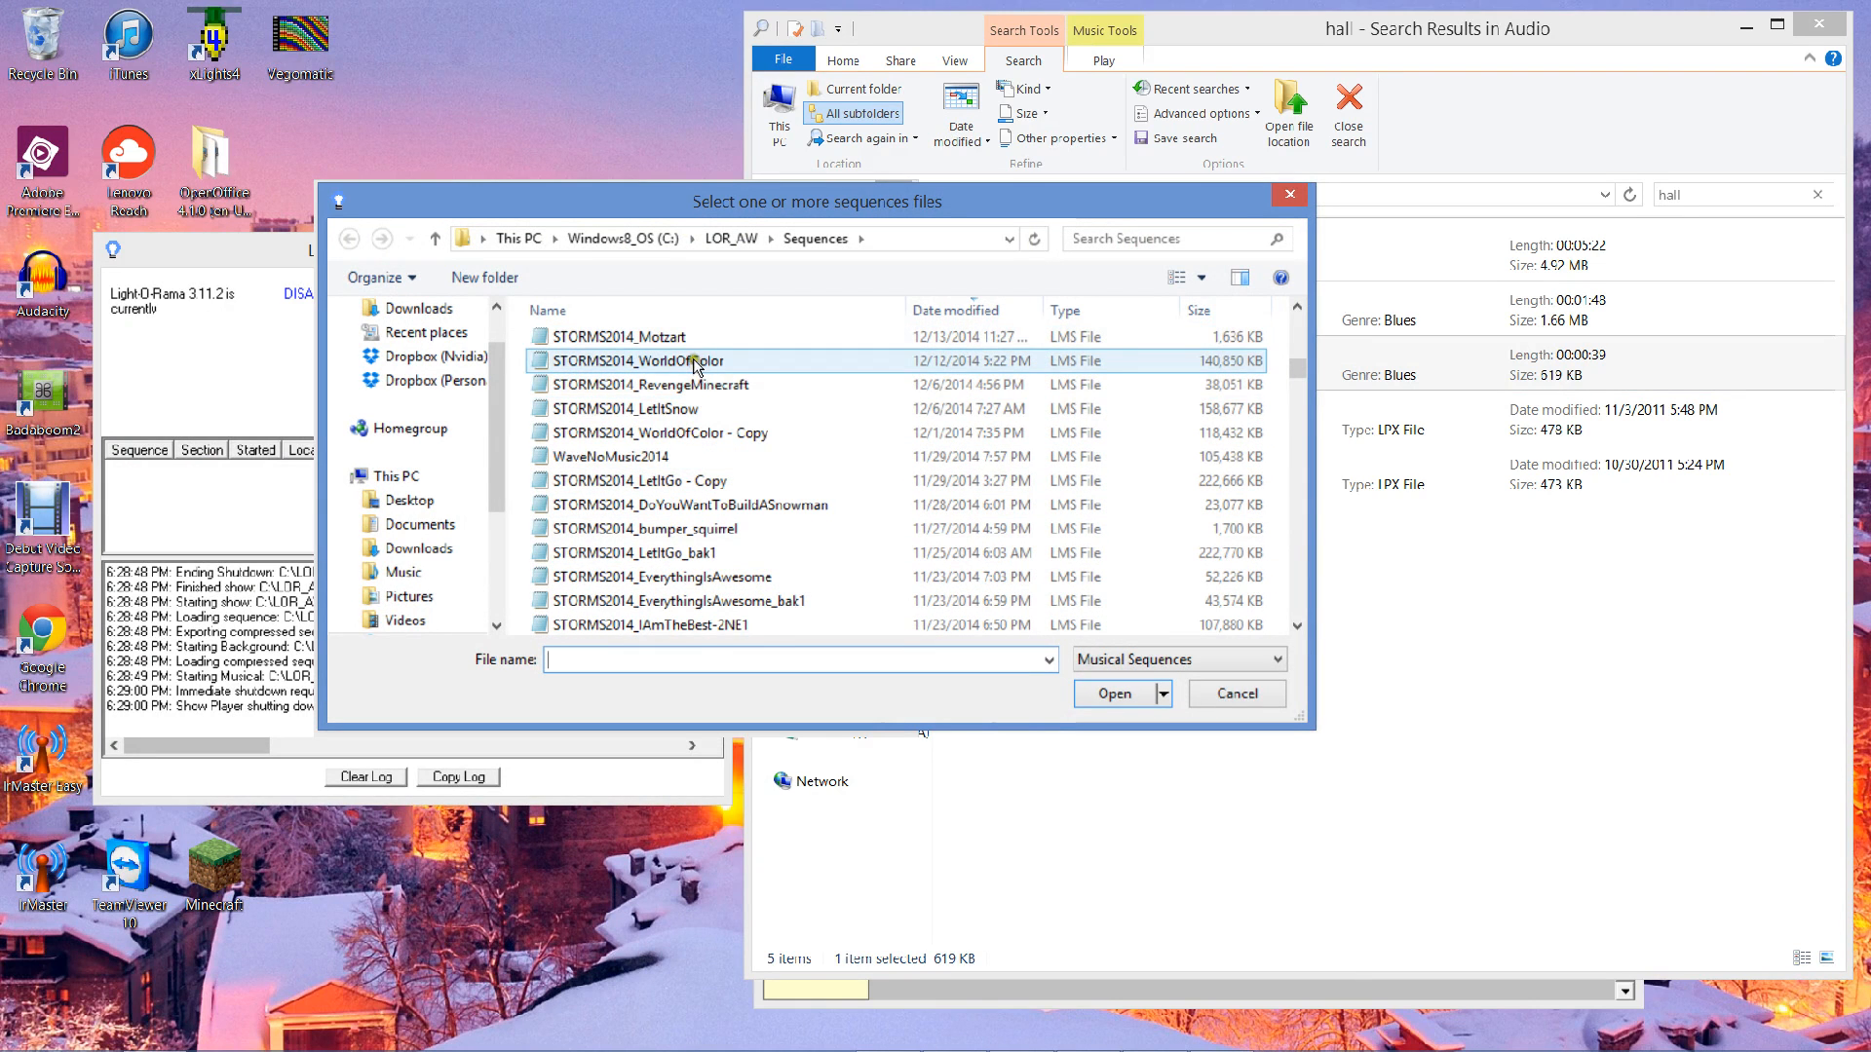
{"action": "left_click", "coordinate": [682, 385]}
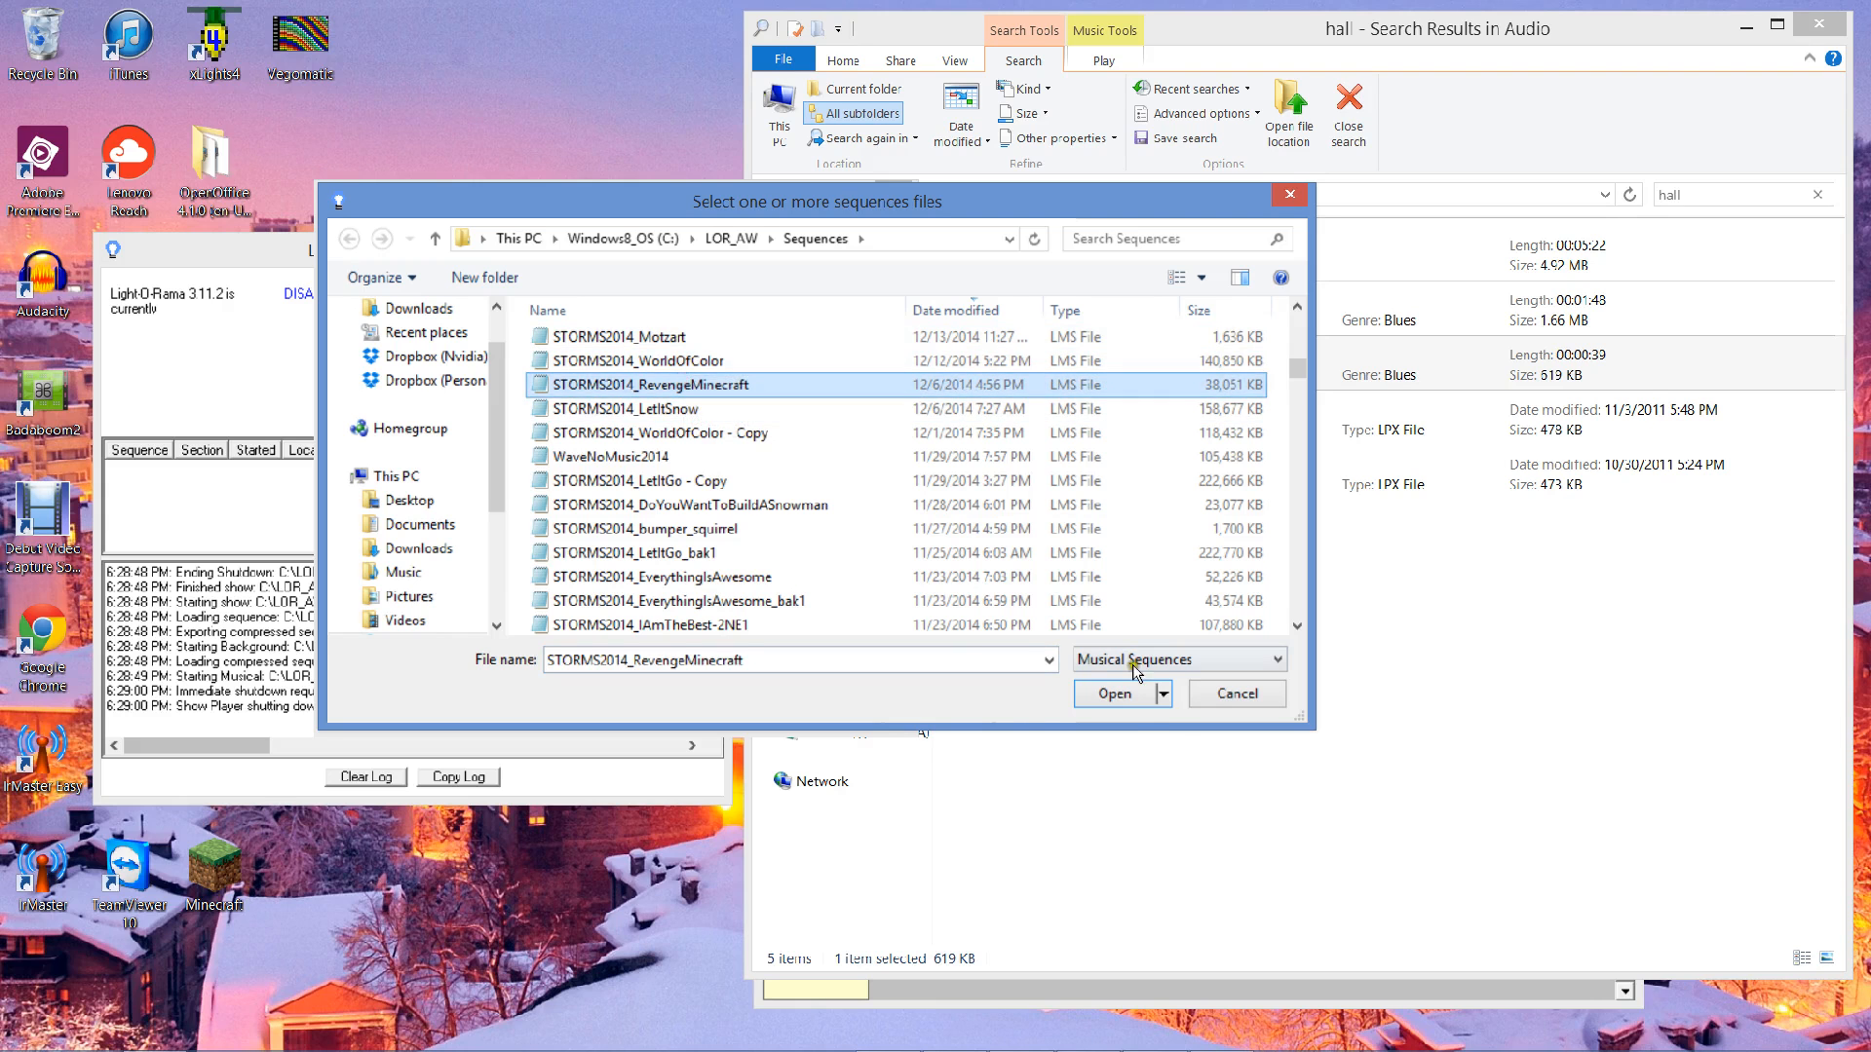
{"action": "left_click", "coordinate": [1112, 691]}
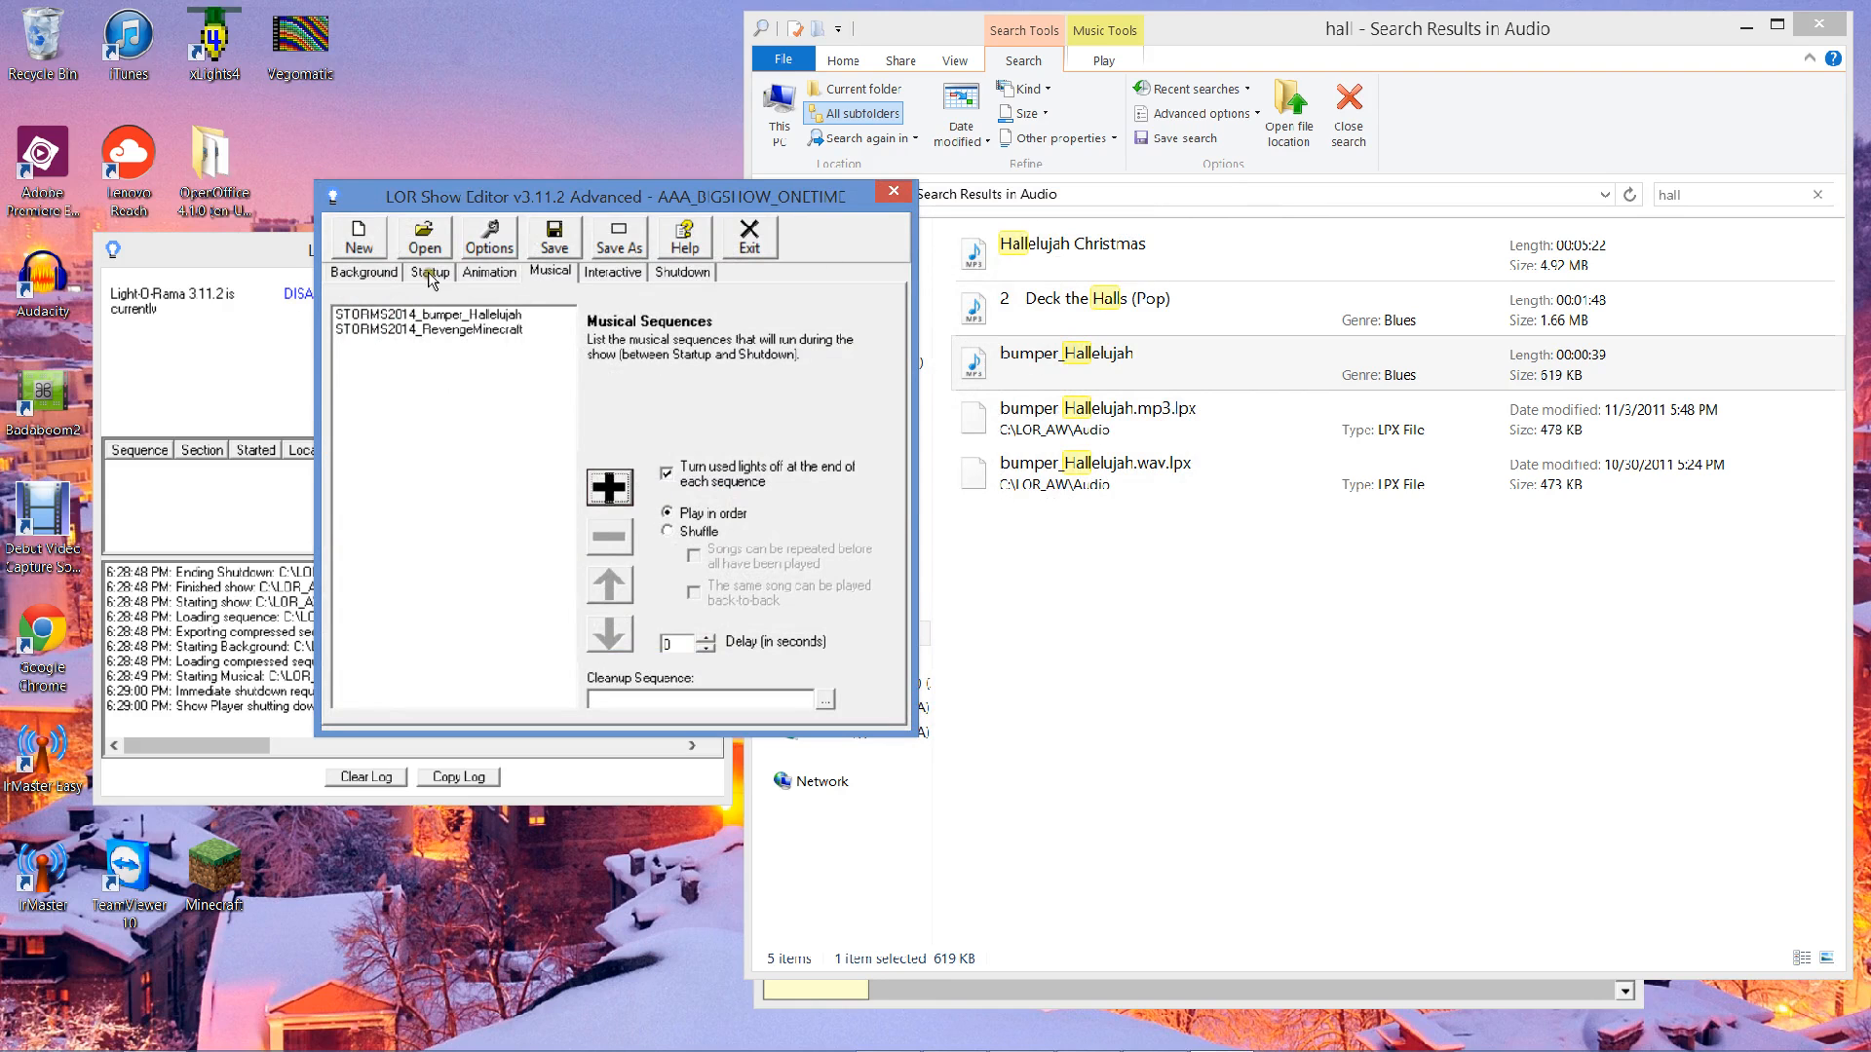
{"action": "left_click", "coordinate": [554, 237]}
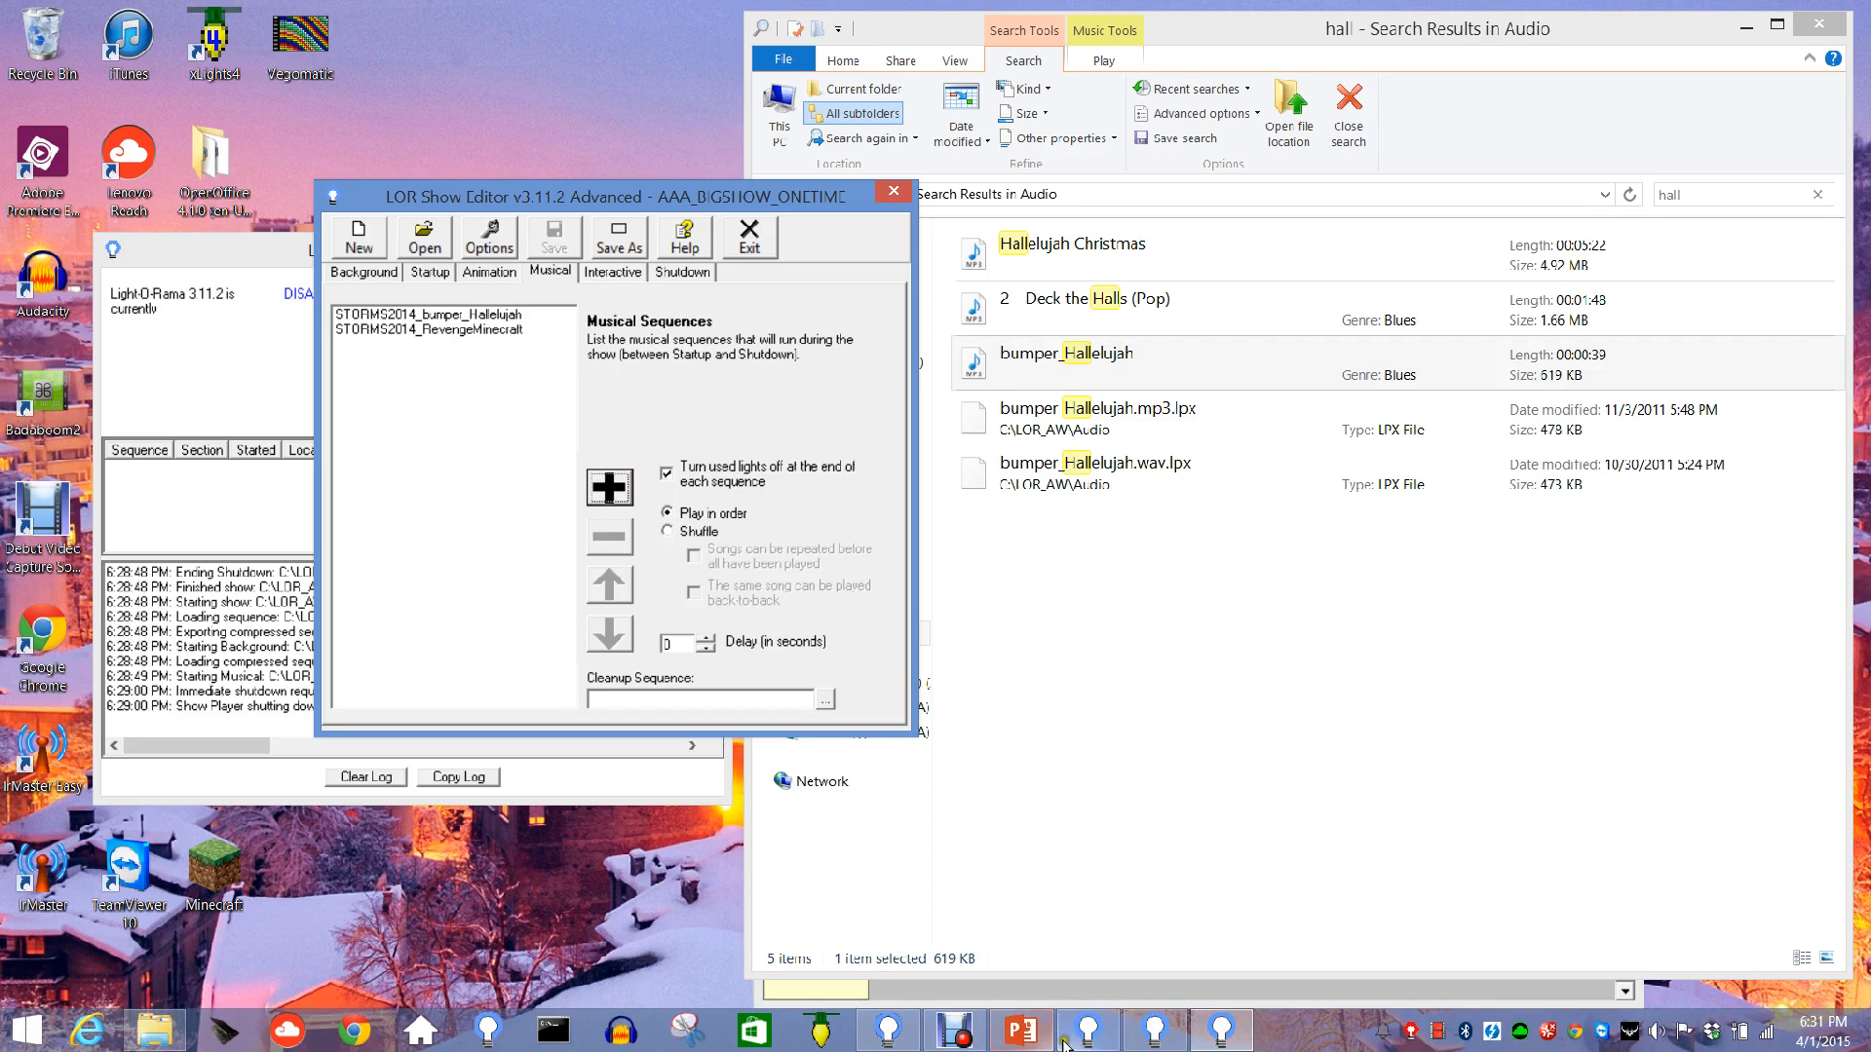
- Switch to the Schedule Editor and delete Wednesday's AAA_FROZEN show scheduled from 5:30 PM to 9:00 PM
{"action": "mouse_move", "coordinate": [1153, 1035]}
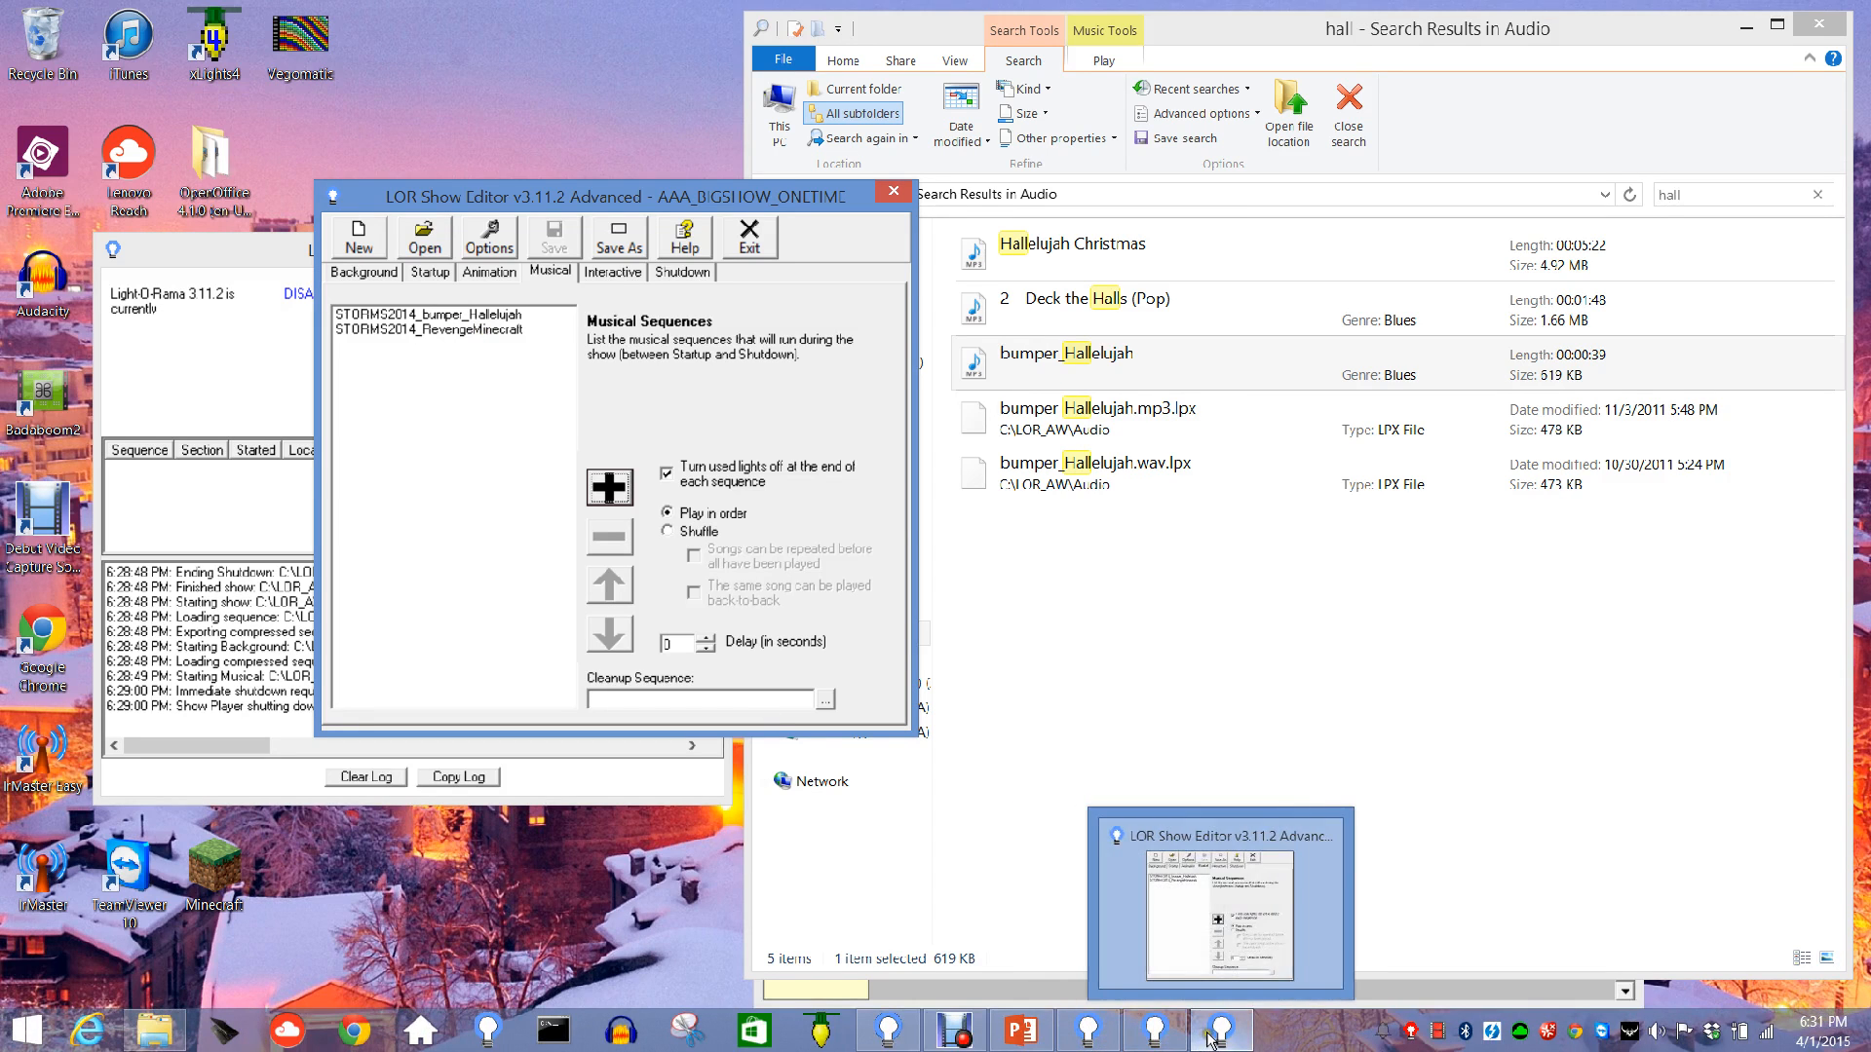
{"action": "left_click", "coordinate": [1091, 1035]}
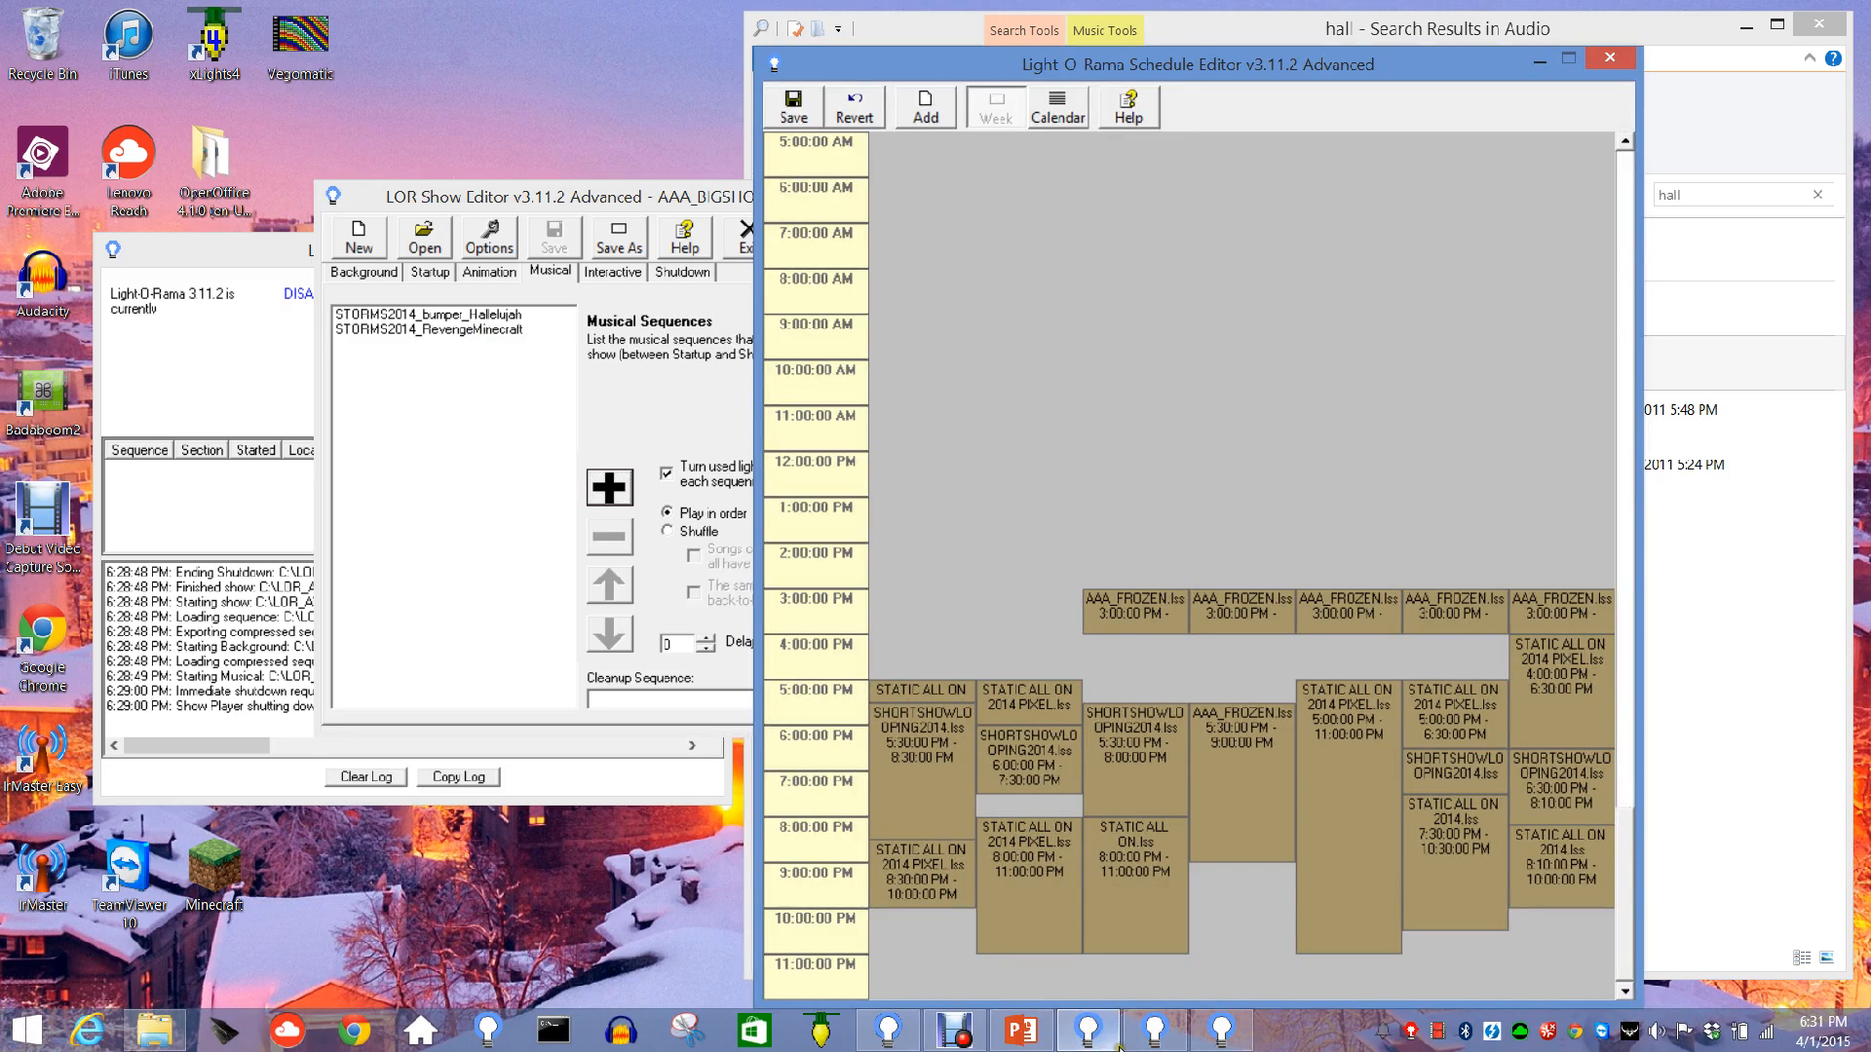
{"action": "right_click", "coordinate": [1237, 793]}
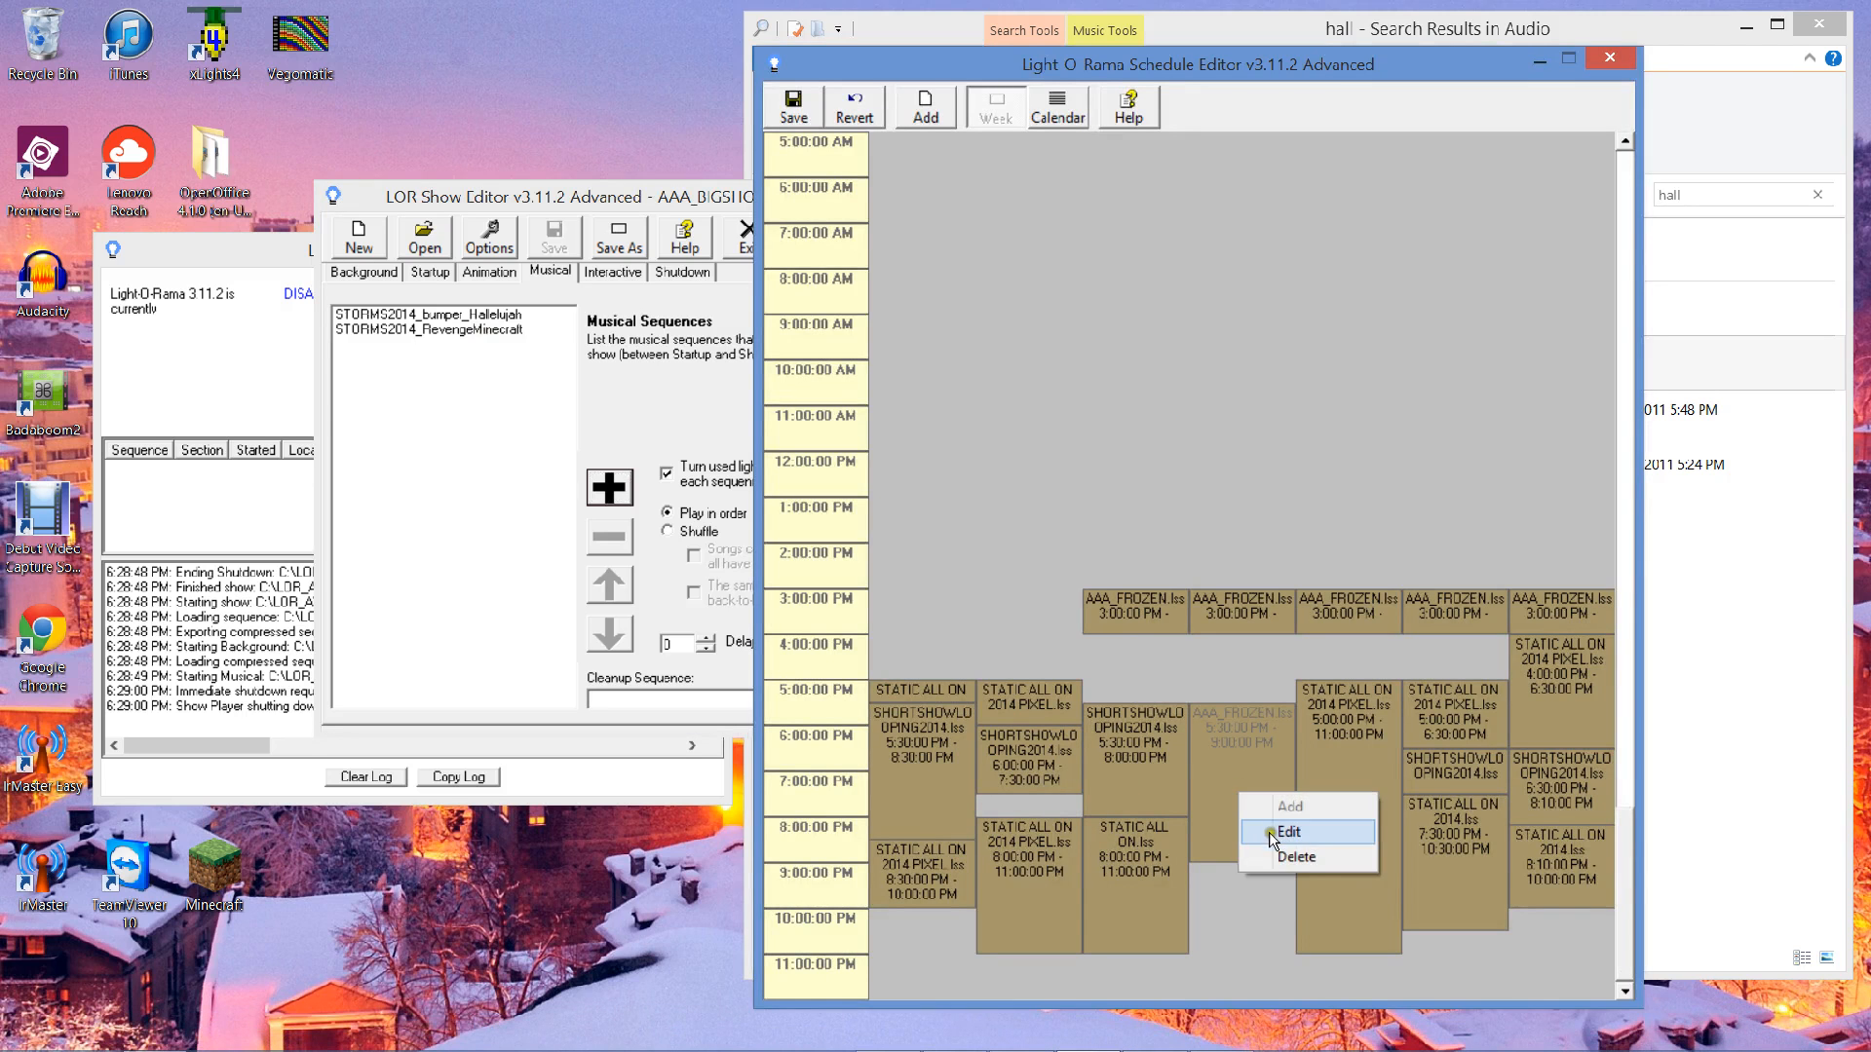
{"action": "left_click", "coordinate": [1294, 856]}
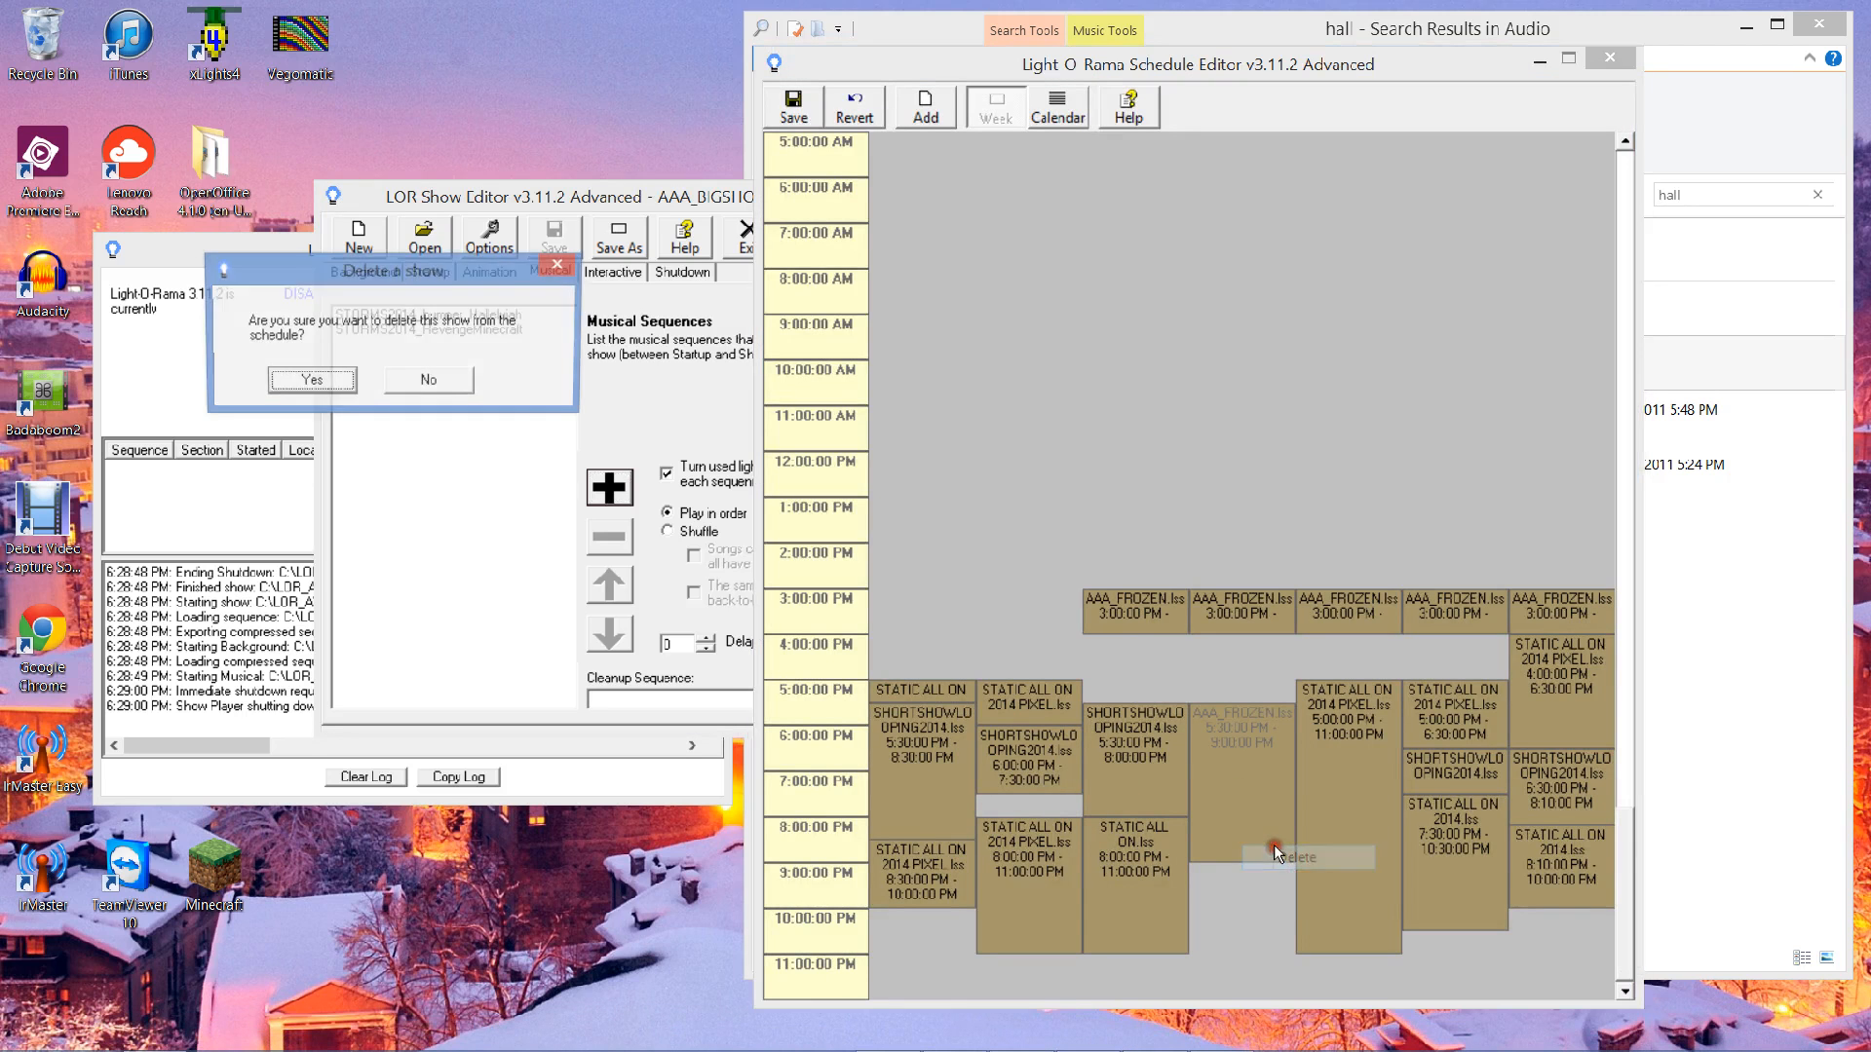
{"action": "left_click", "coordinate": [312, 382]}
- Set up a Wednesday show entry with the file AAA_BIGSHOW_ONETIME.lss, running from 6:00 PM to 6:01 PM
{"action": "right_click", "coordinate": [1247, 756]}
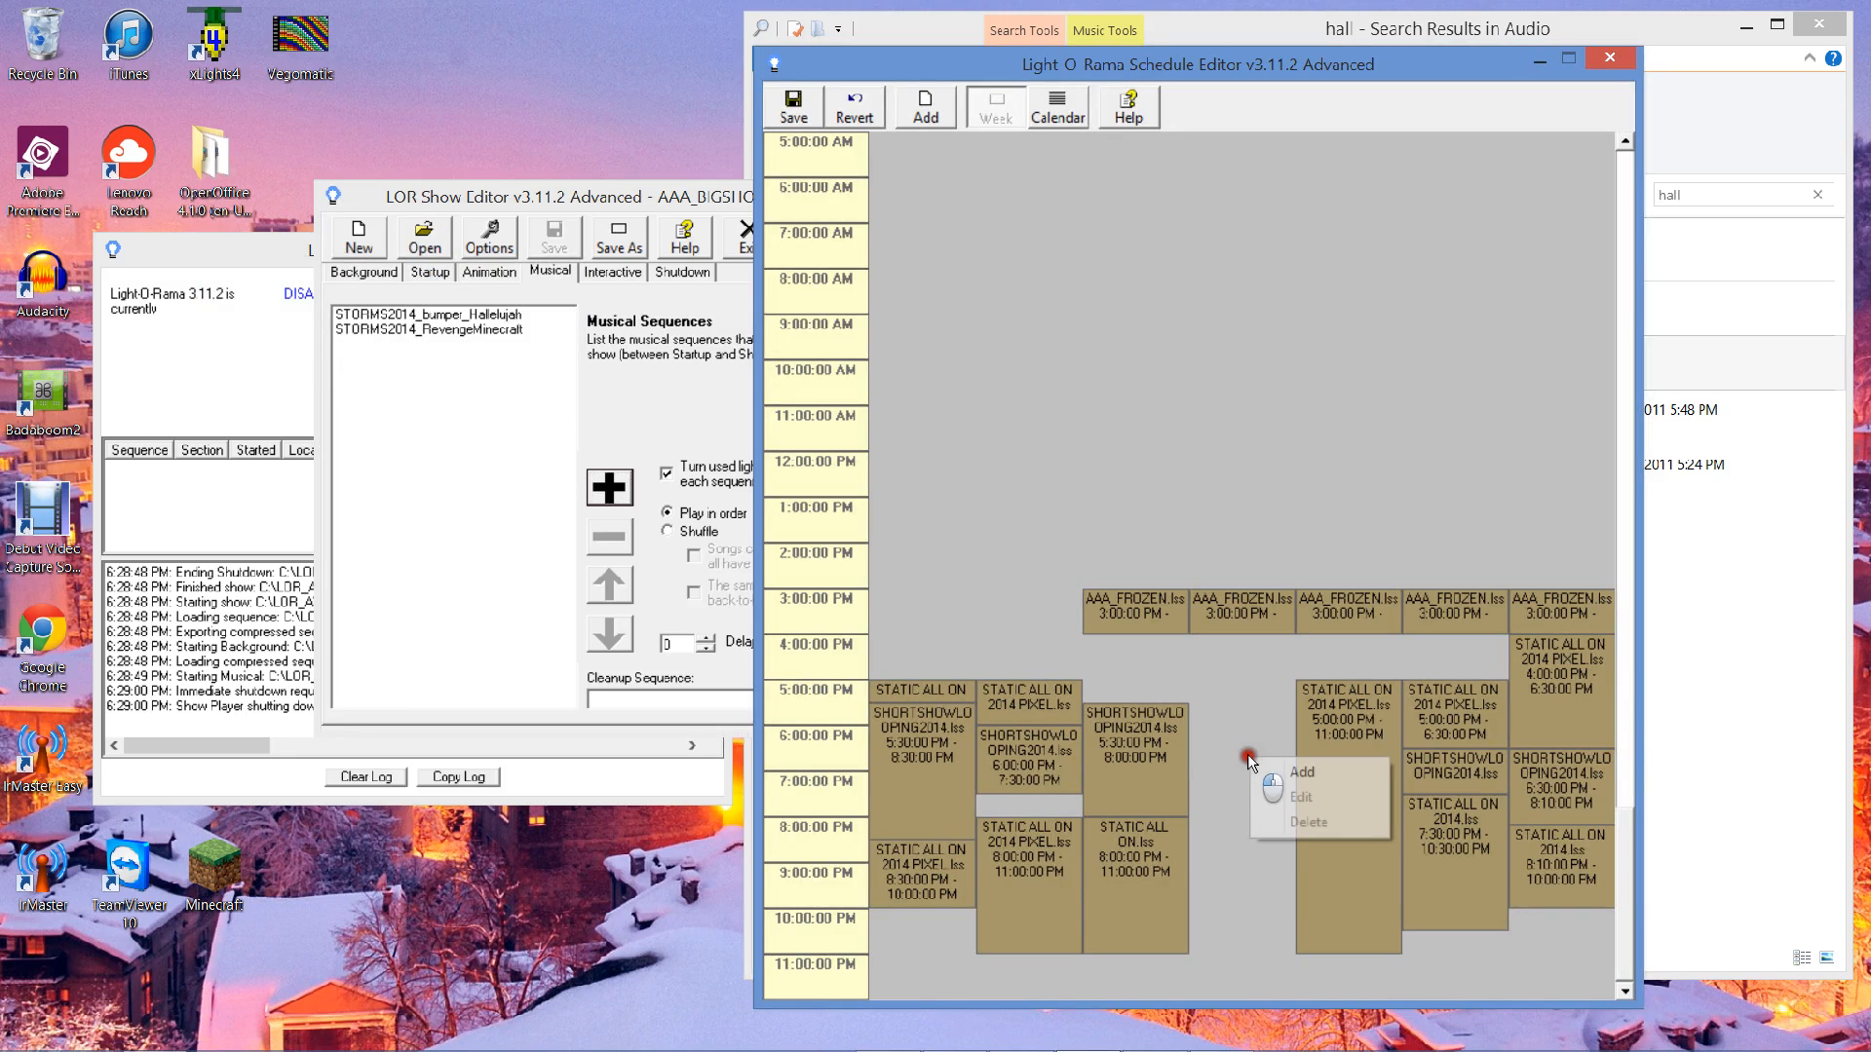
{"action": "left_click", "coordinate": [1298, 772]}
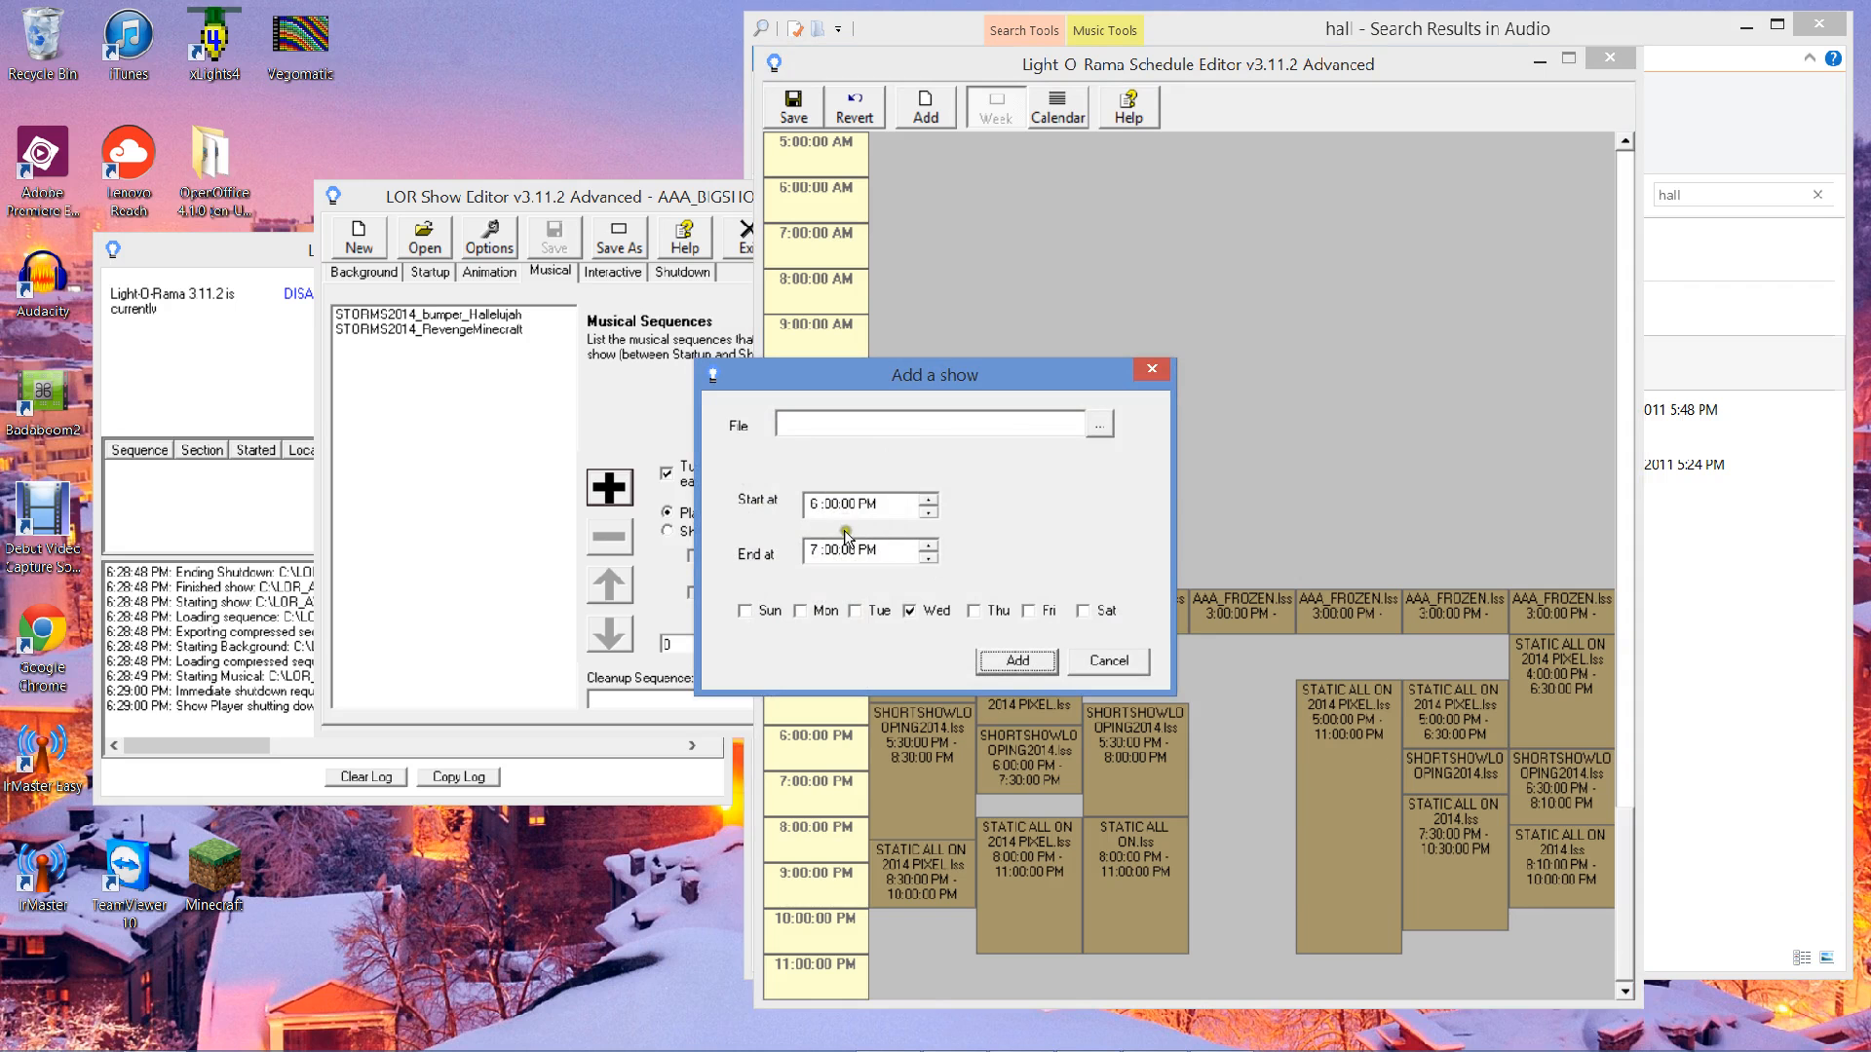
{"action": "left_click", "coordinate": [1099, 424]}
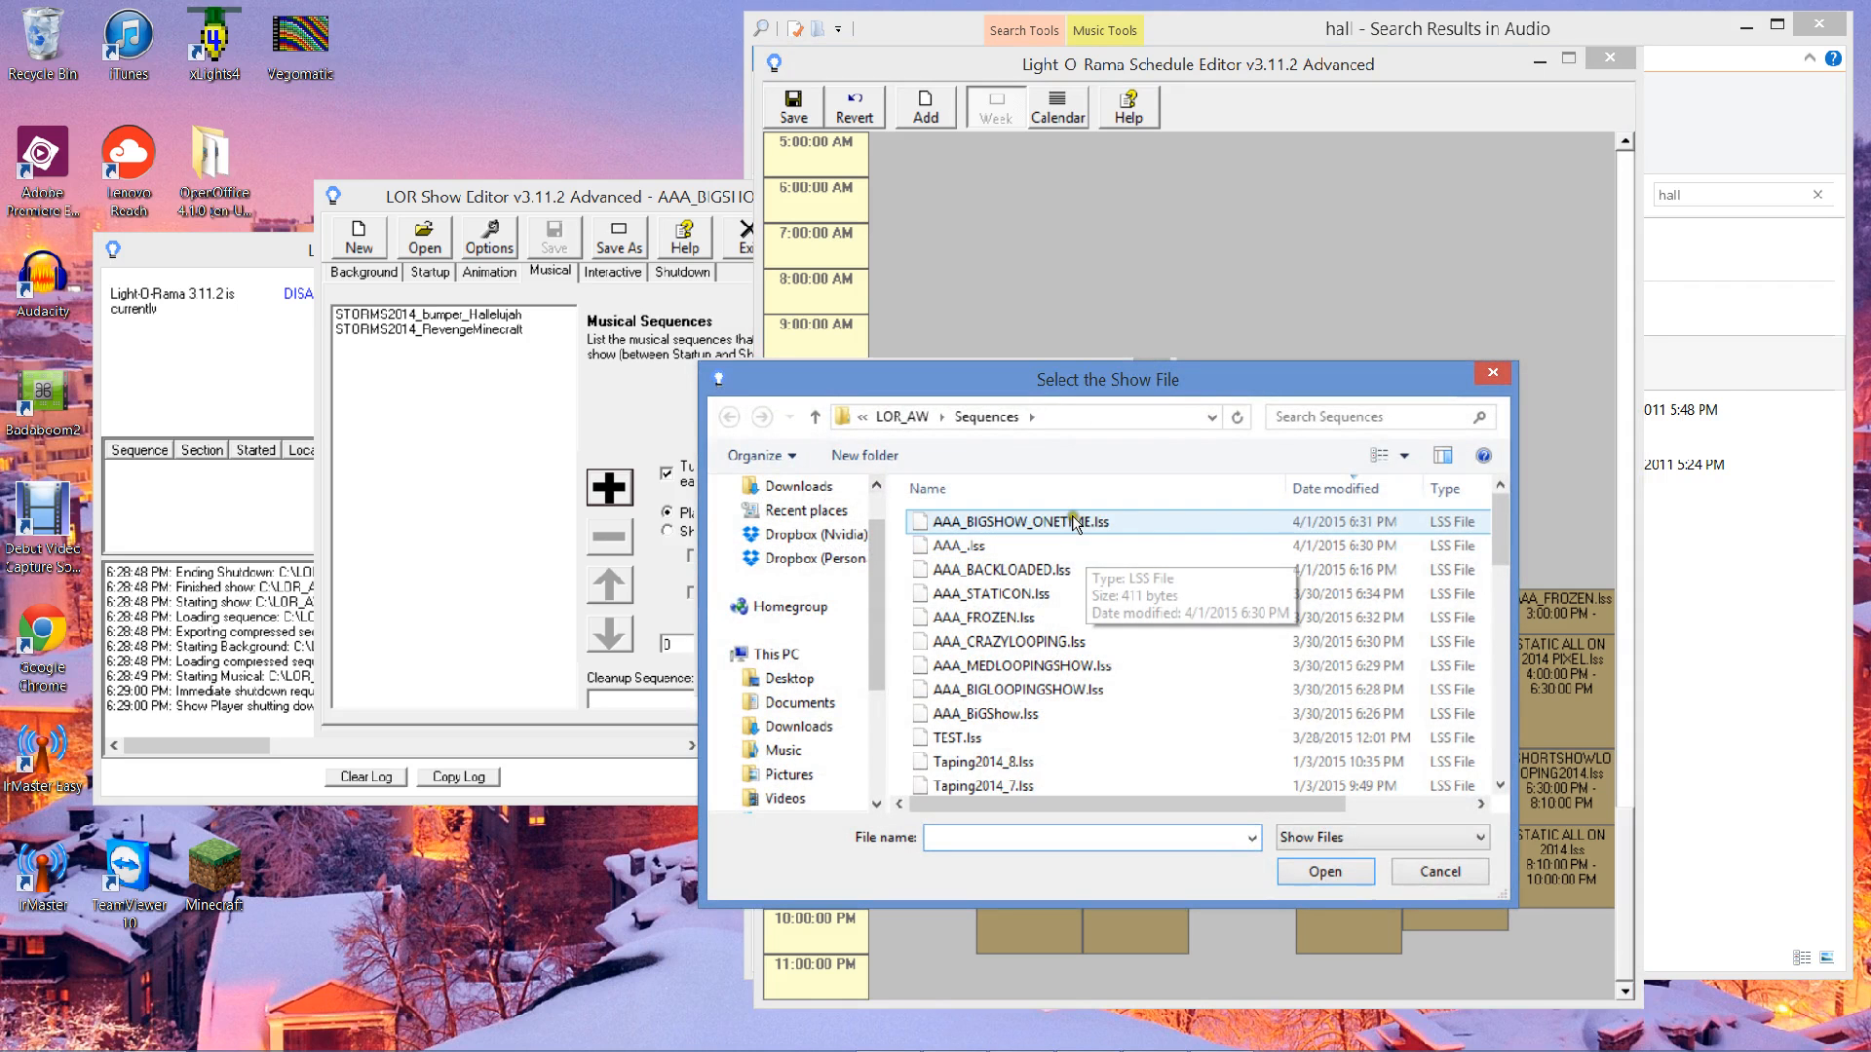
{"action": "double_click", "coordinate": [1076, 525]}
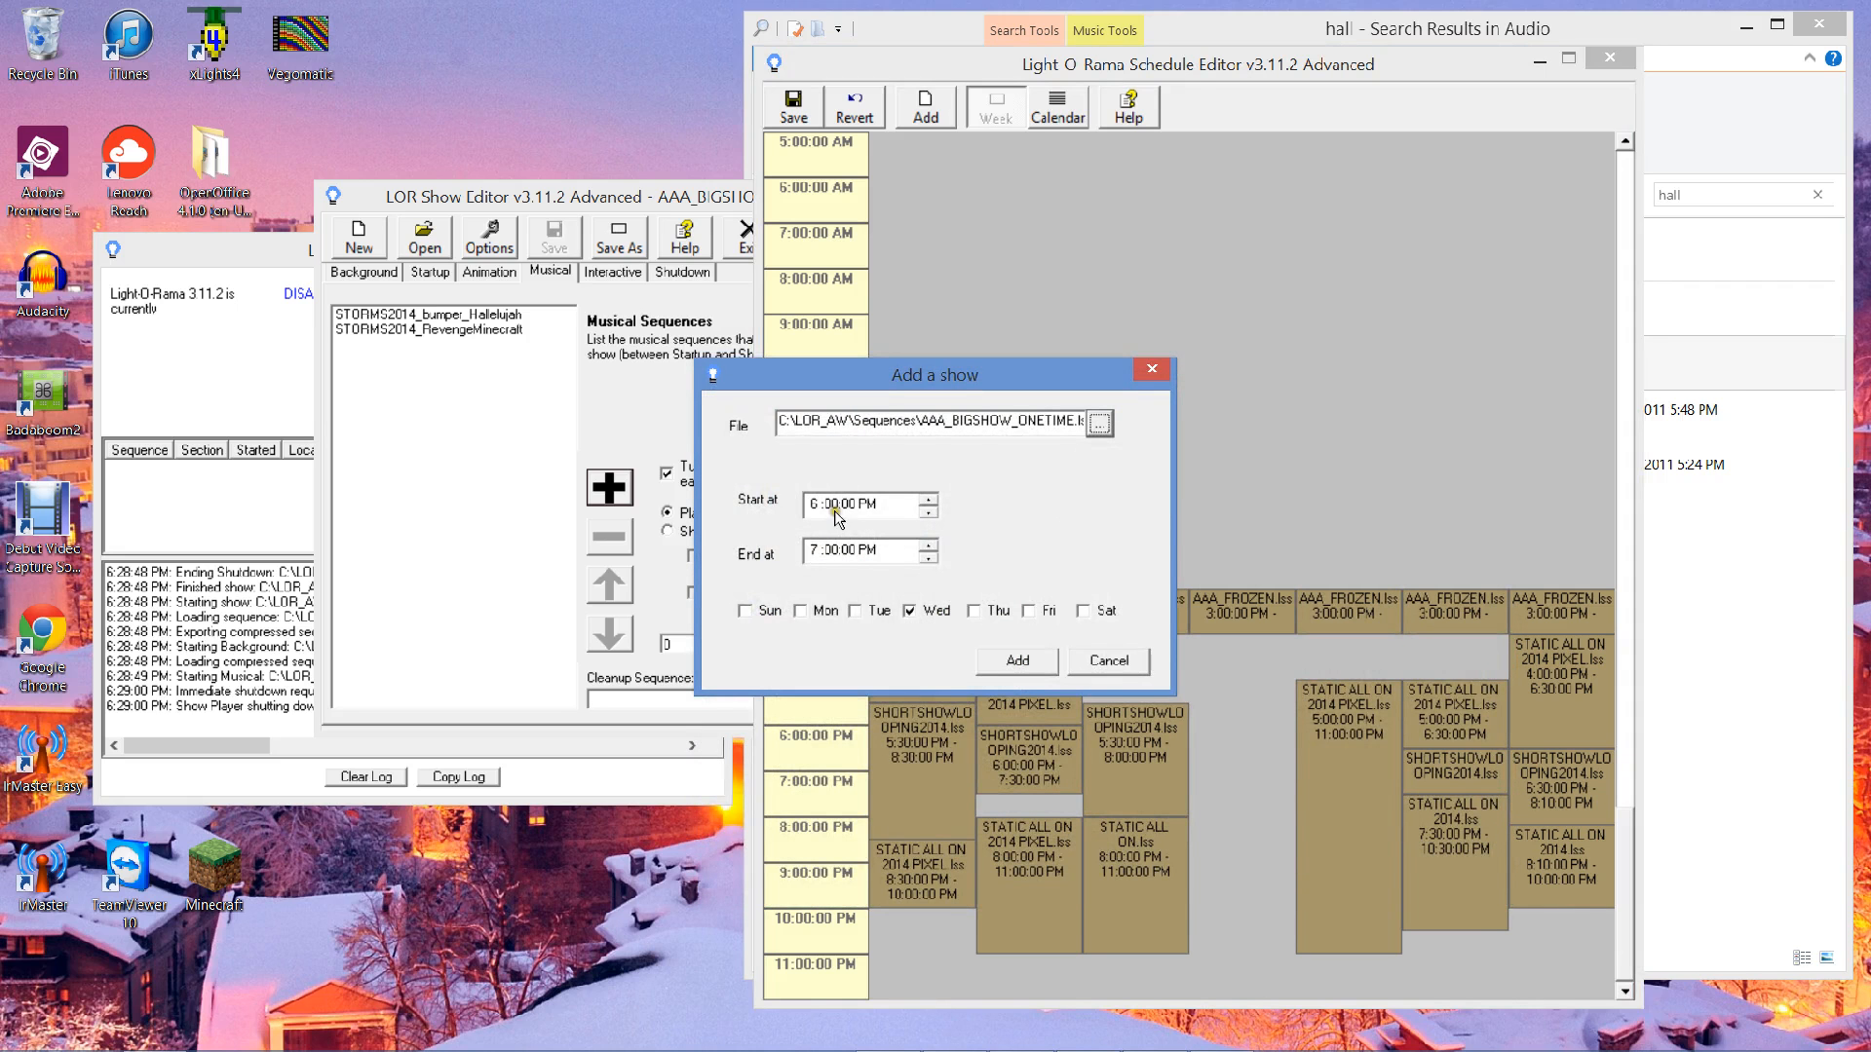
{"action": "left_click", "coordinate": [810, 551]}
{"action": "left_click", "coordinate": [831, 552]}
- Review the musical and shutdown sequences of AAA_BIGSHOW_ONETIME in the Show Editor, then close that editor
{"action": "left_click", "coordinate": [528, 198]}
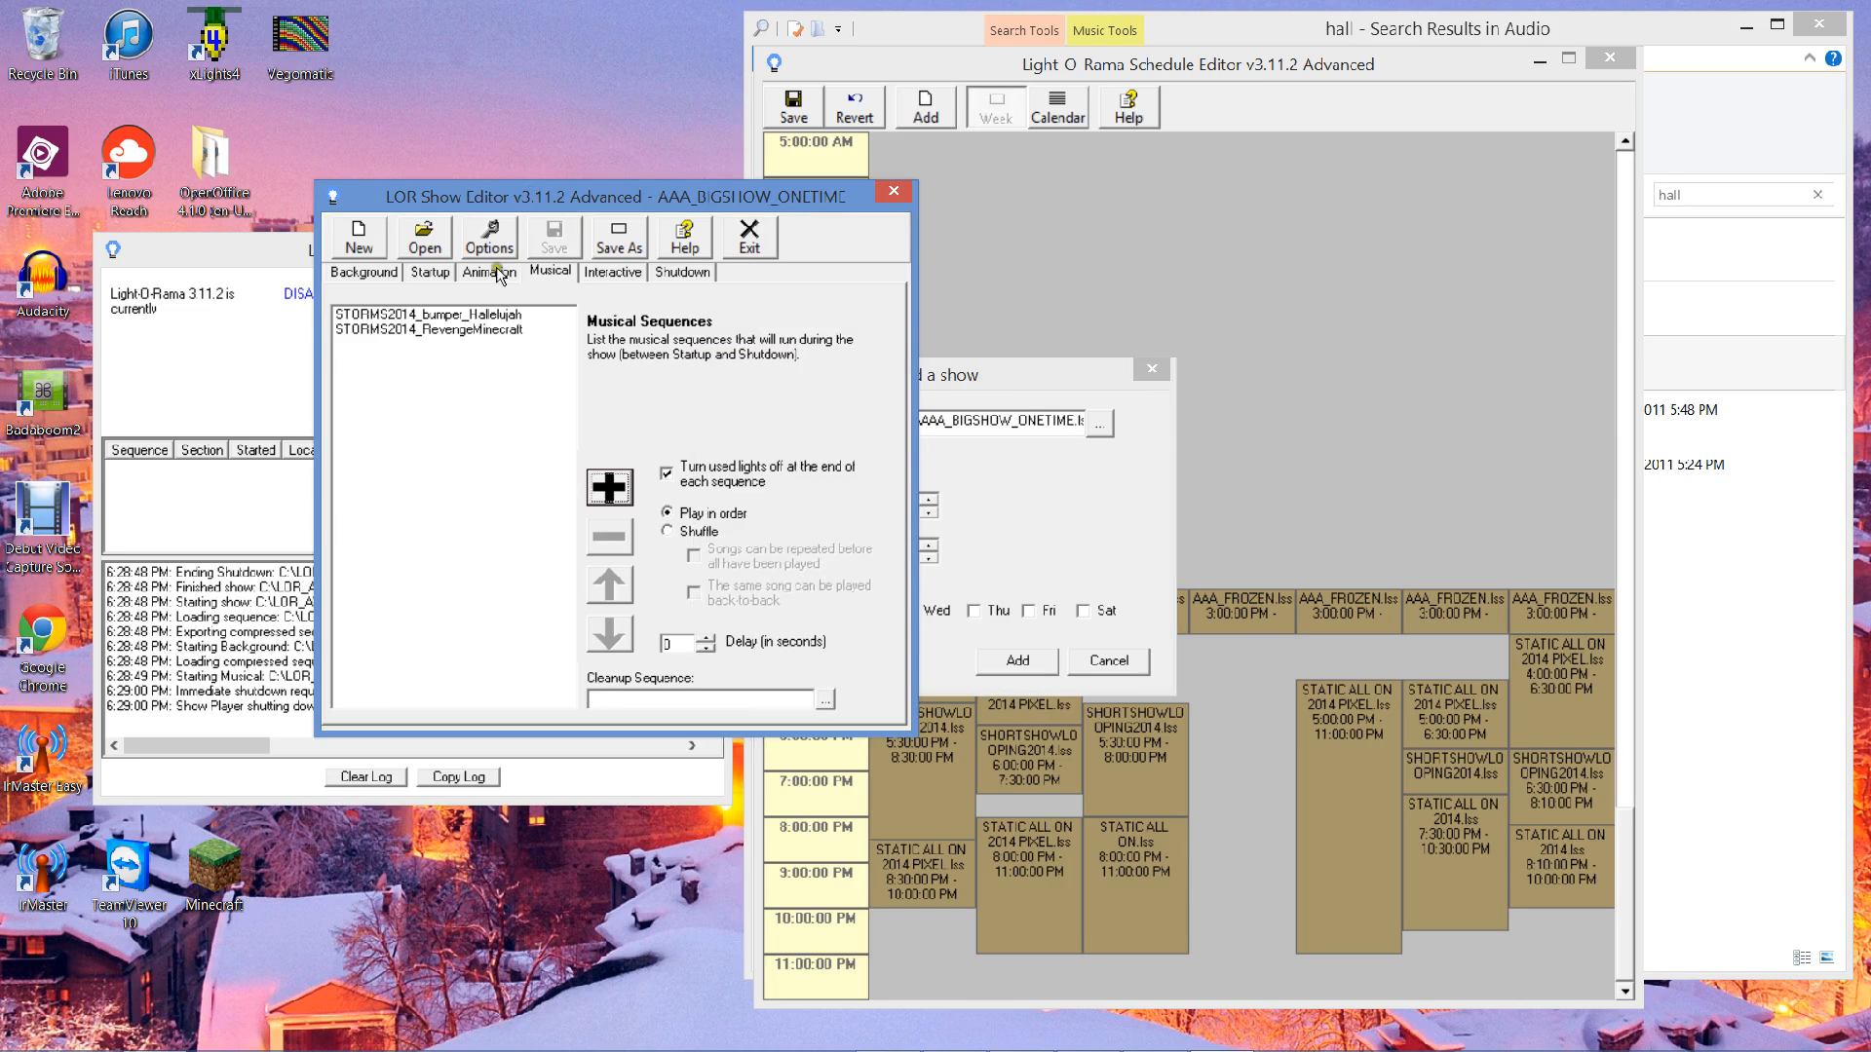
{"action": "left_click", "coordinate": [466, 330]}
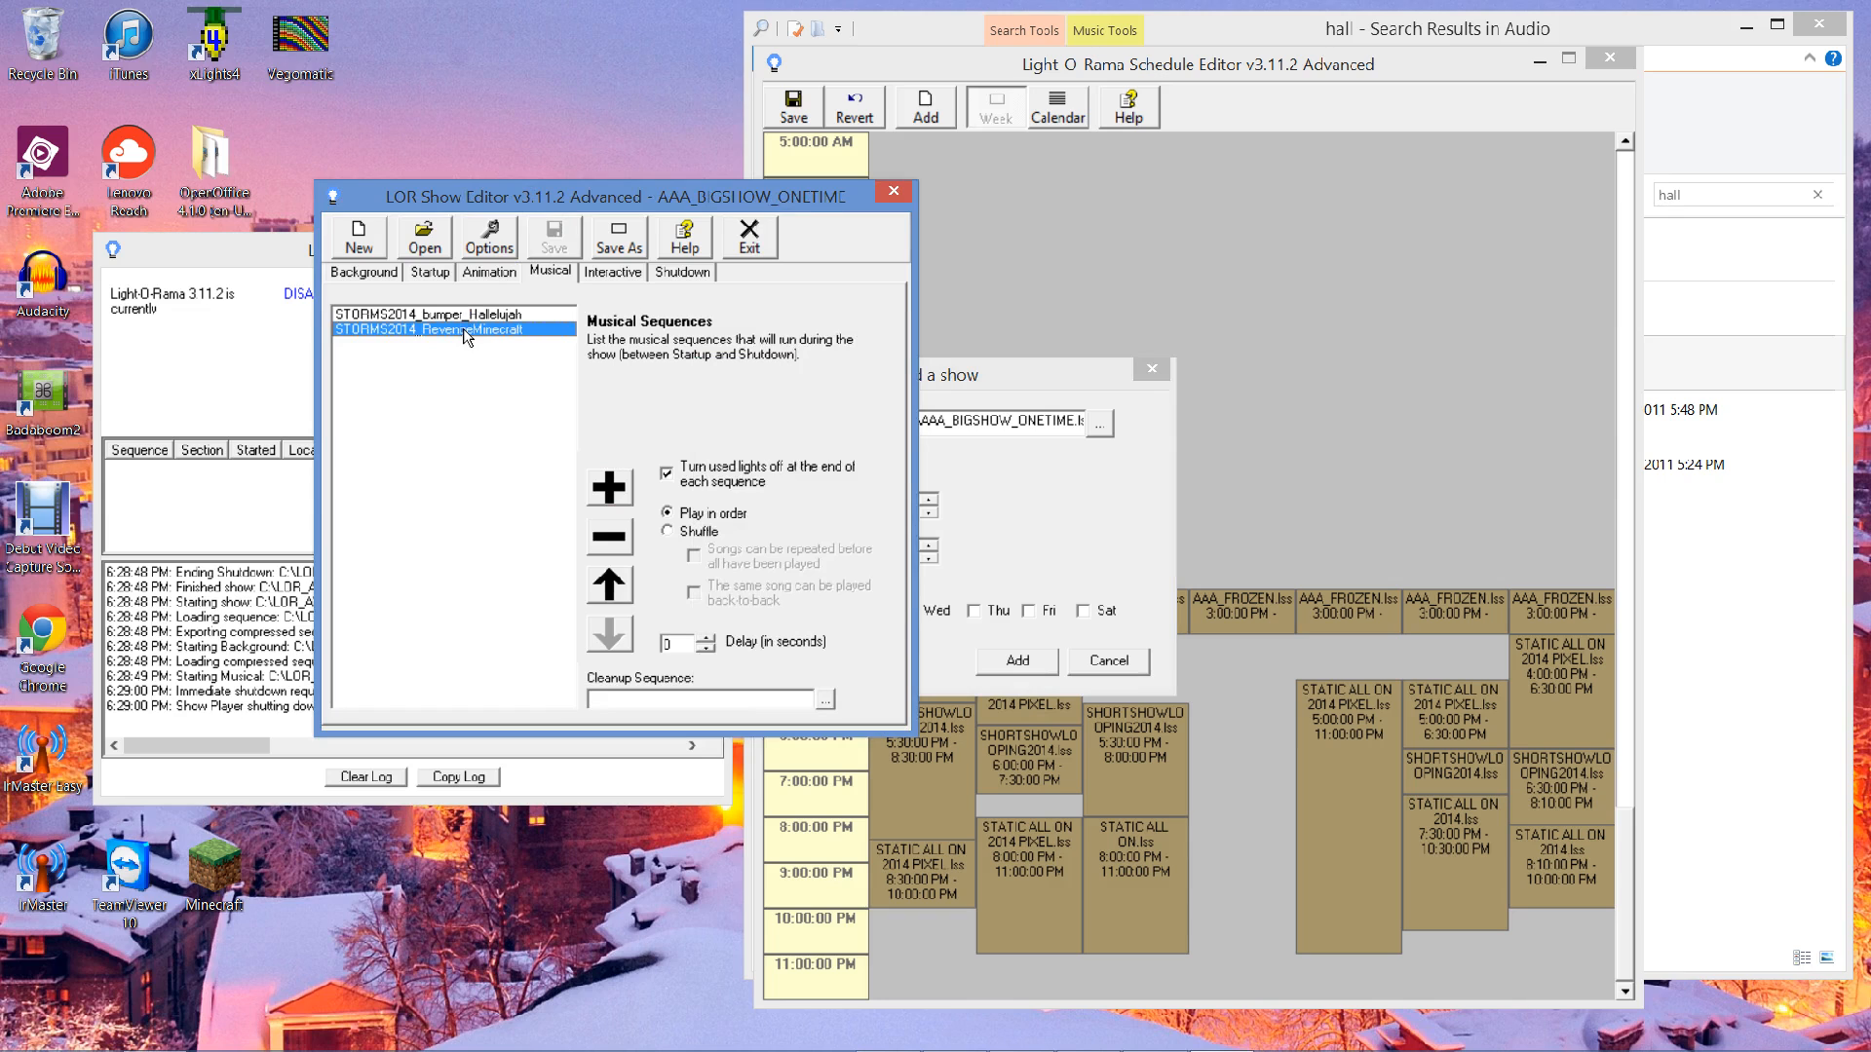
{"action": "left_click", "coordinate": [681, 272]}
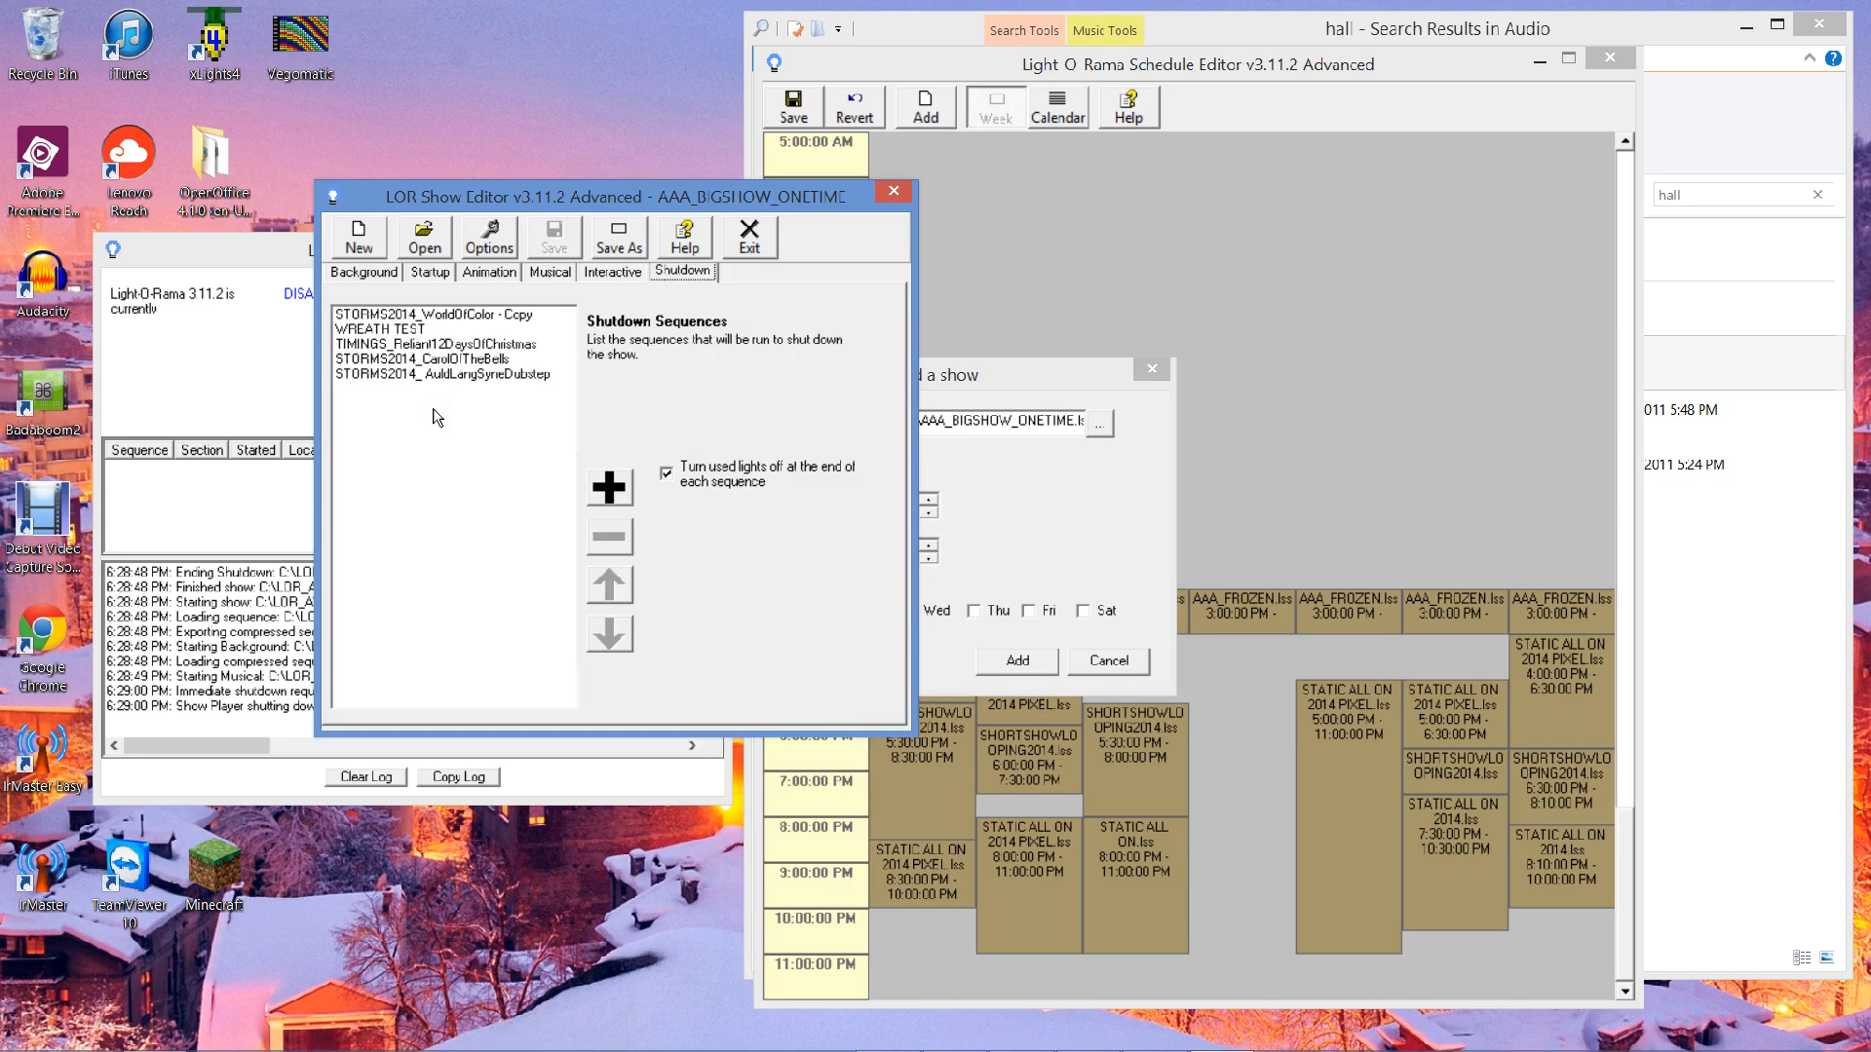
{"action": "left_click", "coordinate": [891, 193]}
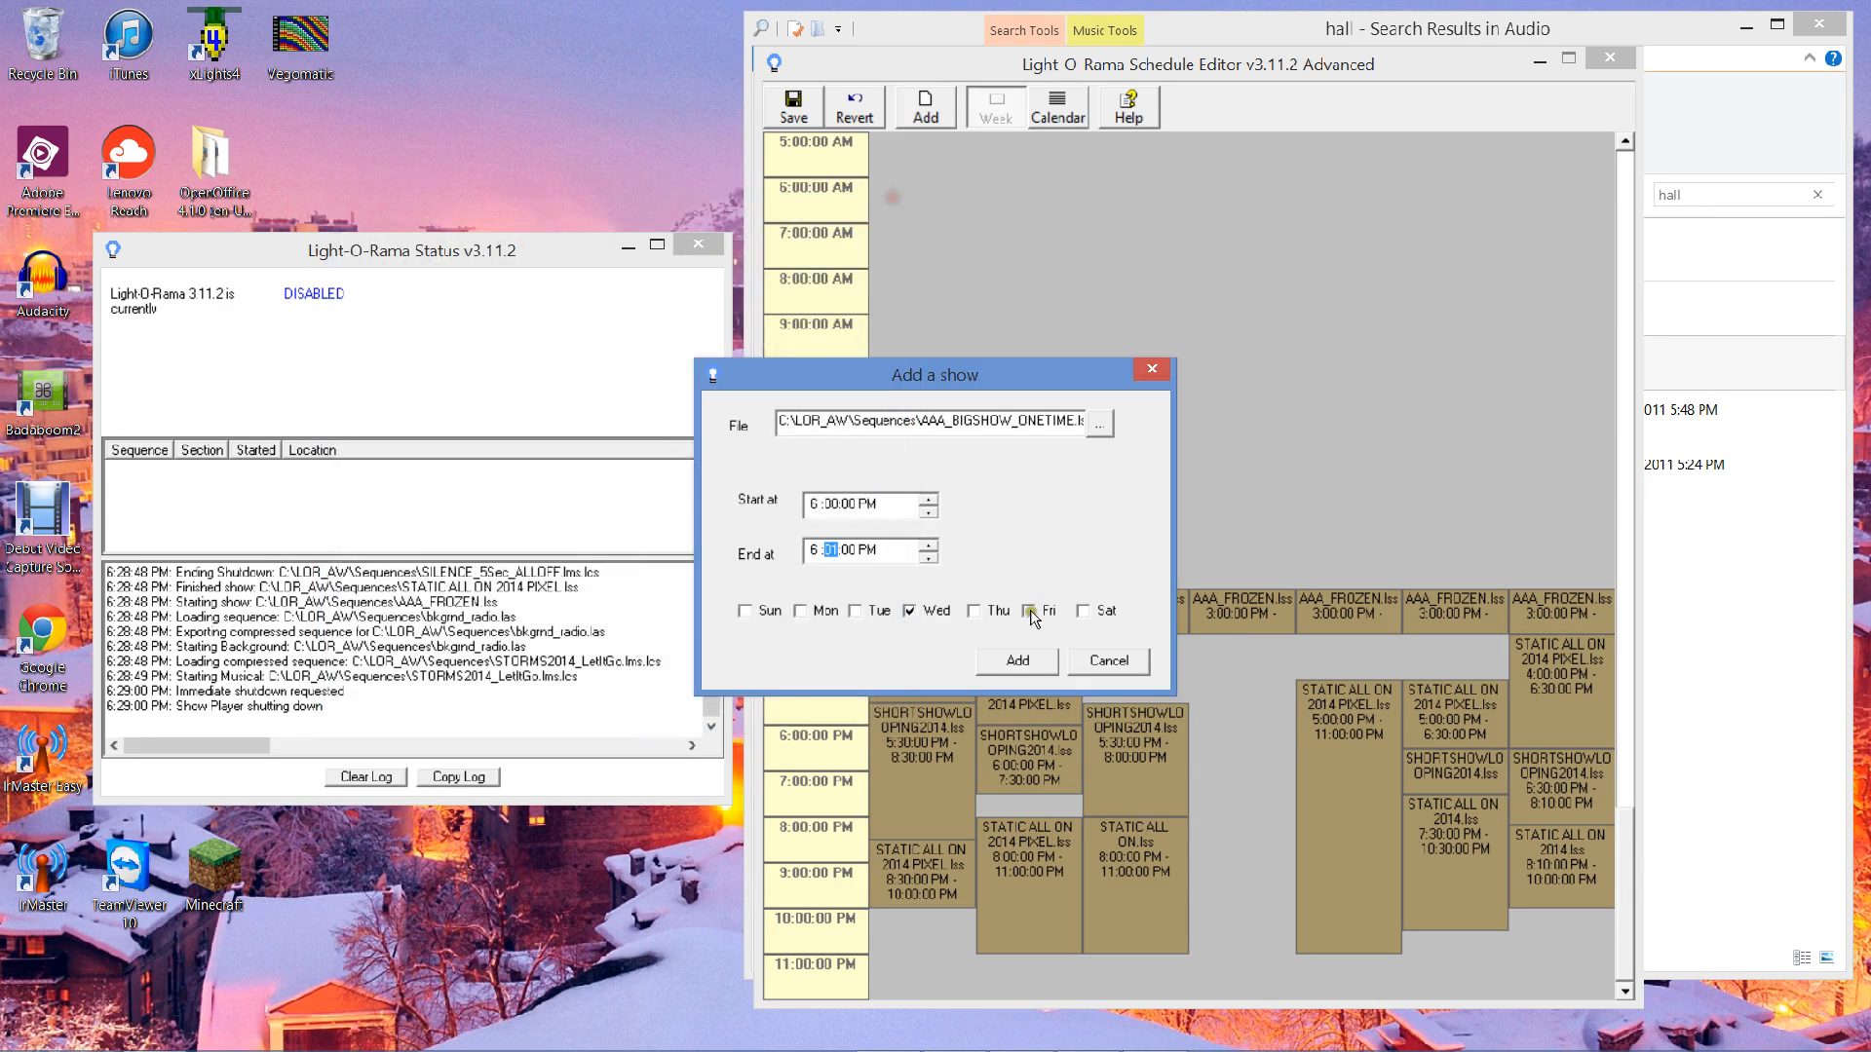
- Add the prepared one-minute show to Wednesday's schedule, then delete that 6:00 PM entry again
{"action": "left_click", "coordinate": [1015, 663]}
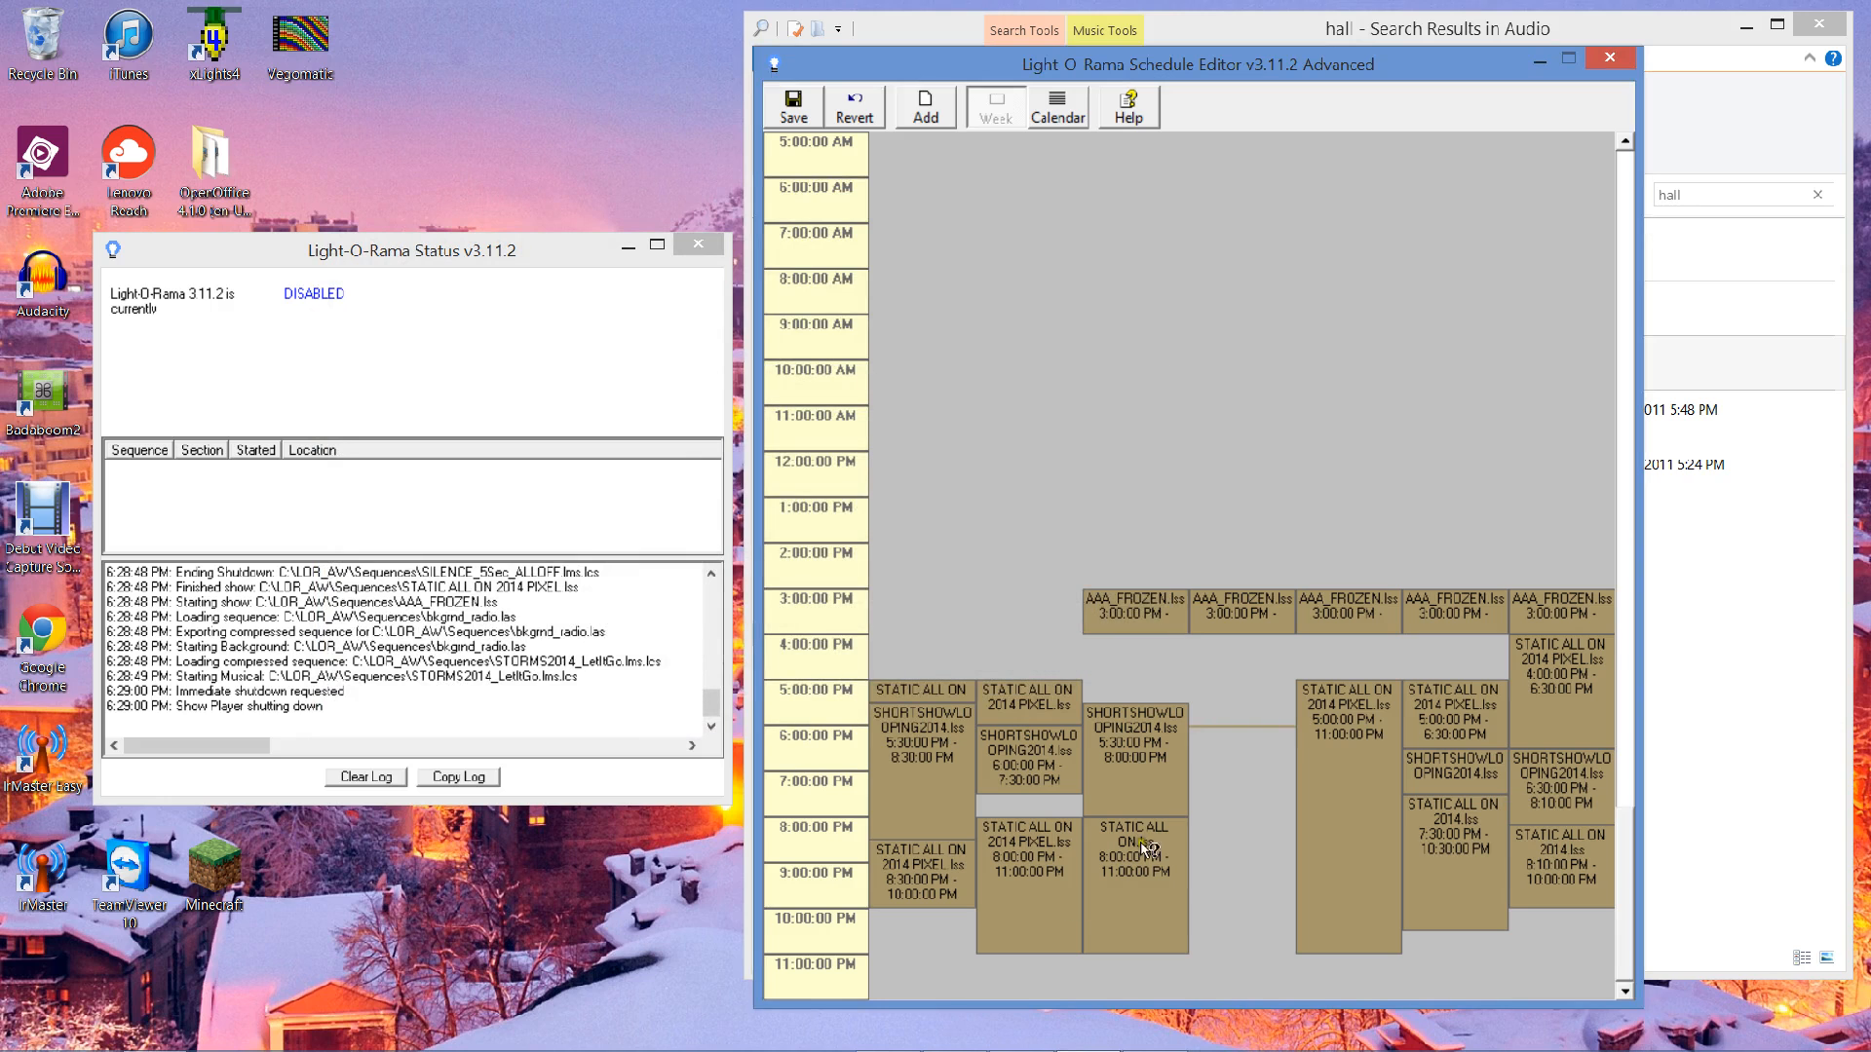
{"action": "right_click", "coordinate": [1265, 728]}
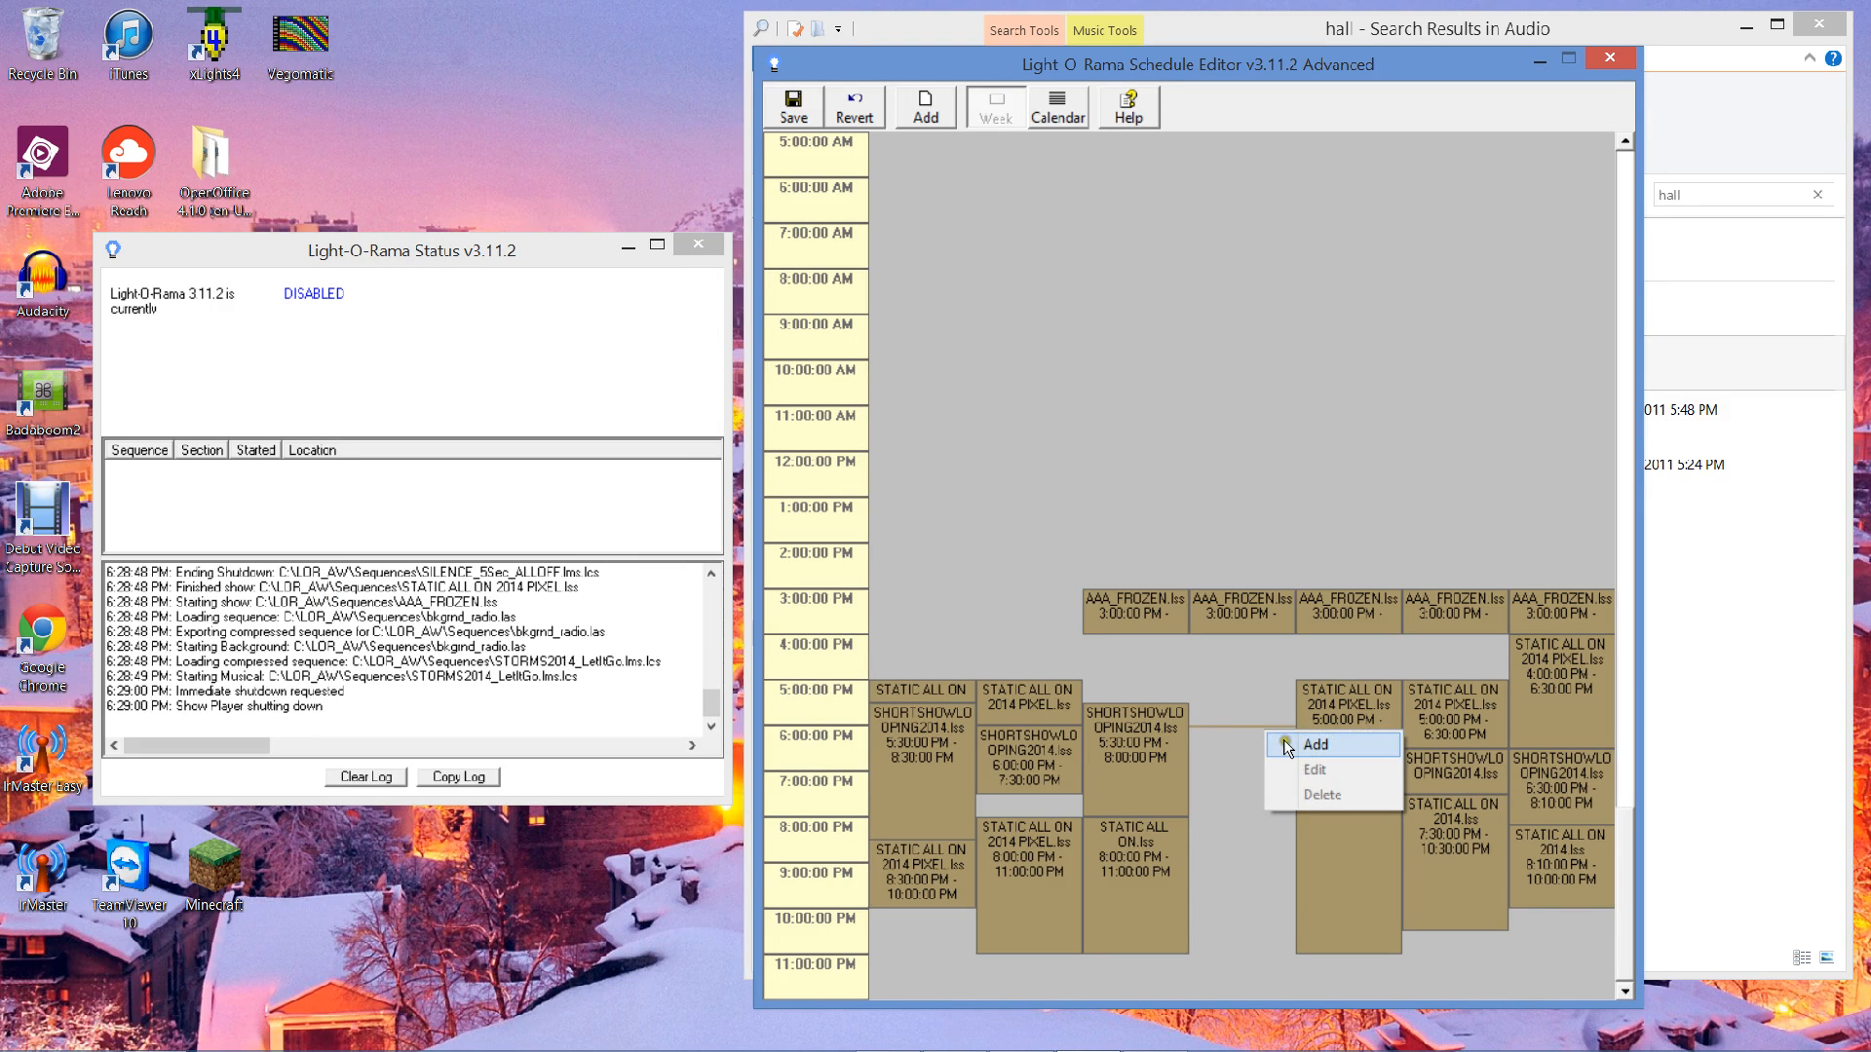
{"action": "right_click", "coordinate": [1224, 727]}
{"action": "right_click", "coordinate": [1203, 727]}
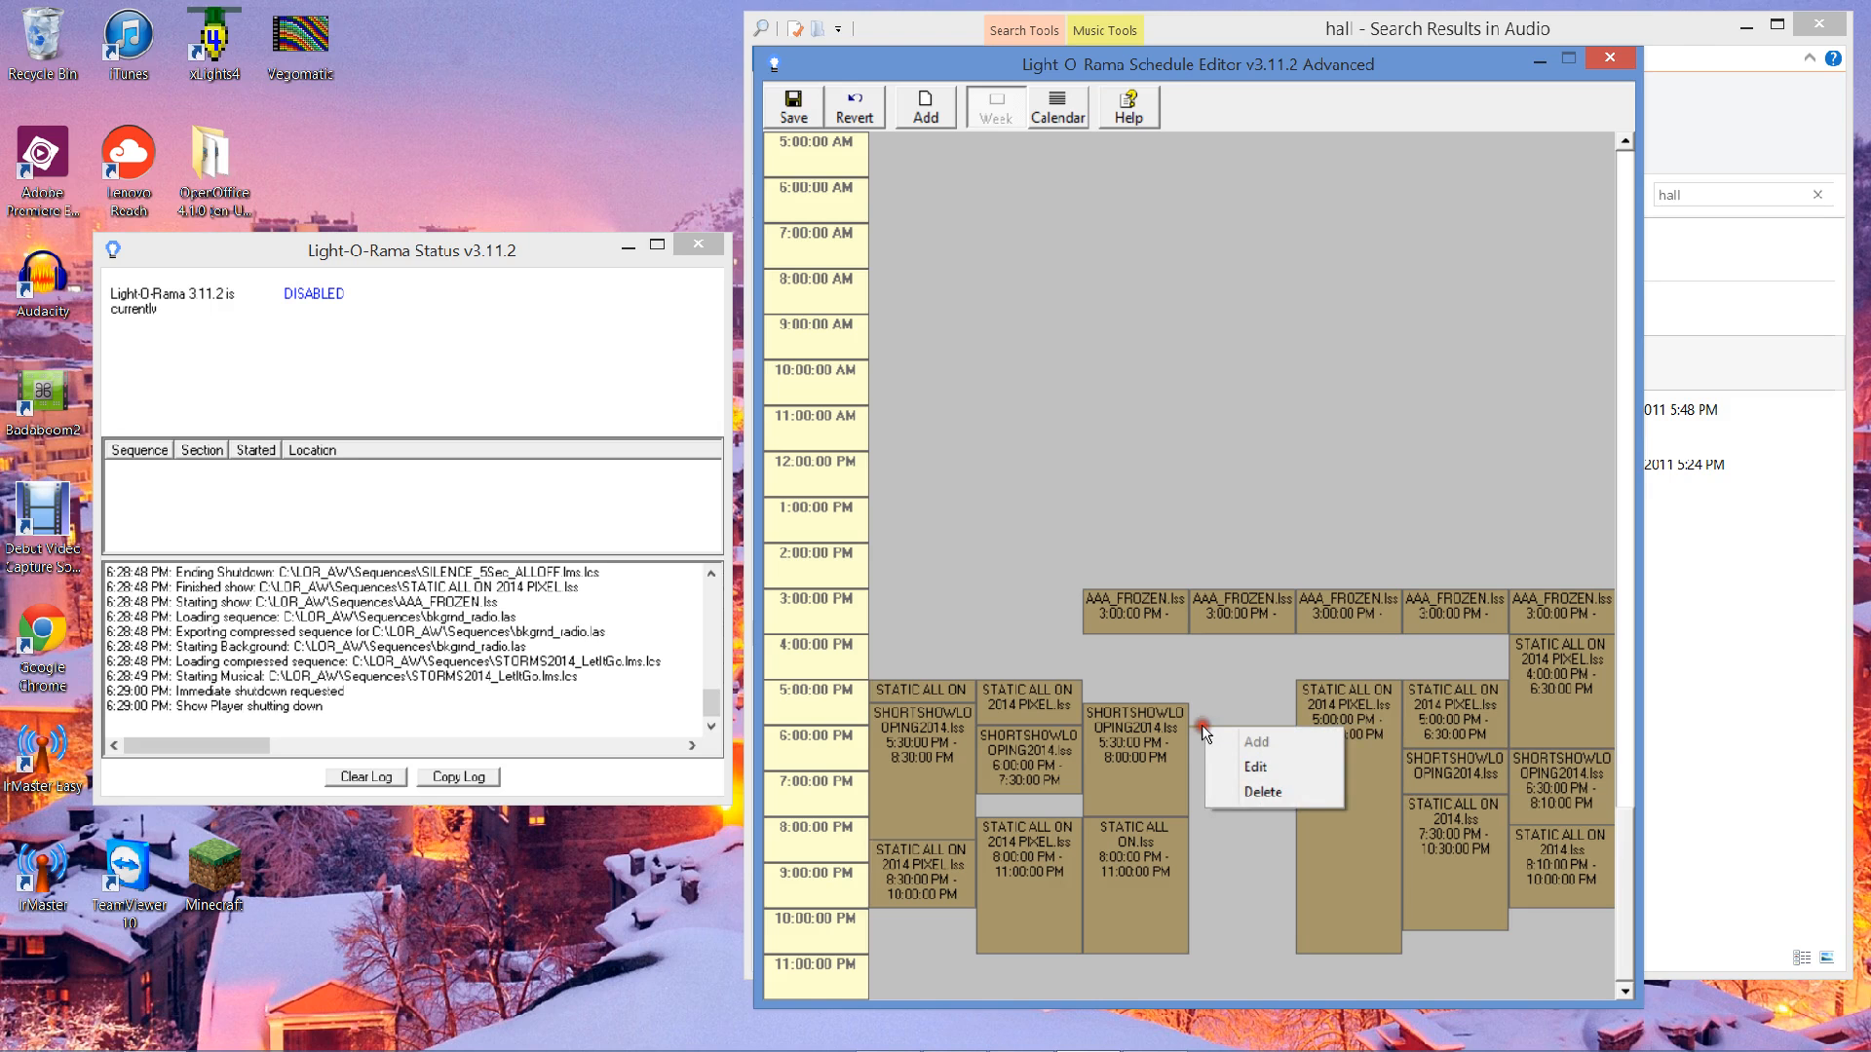
{"action": "left_click", "coordinate": [1257, 789]}
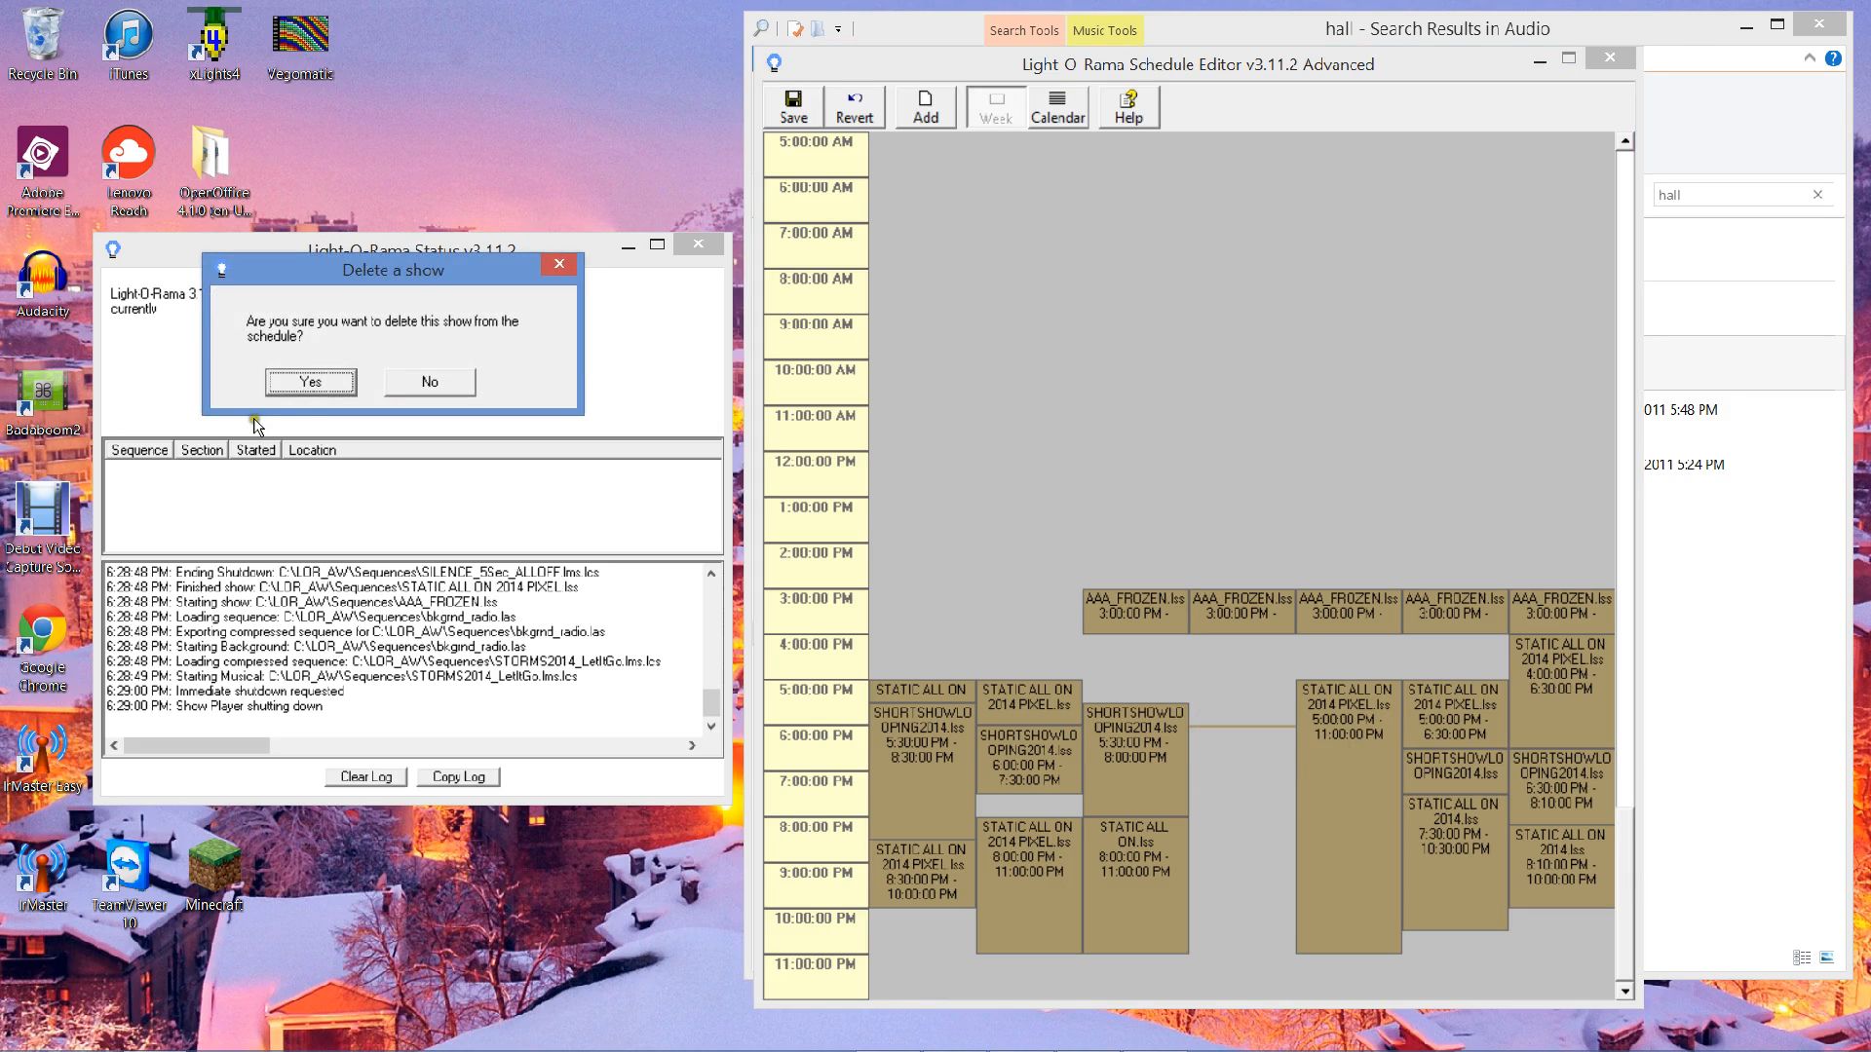
{"action": "left_click", "coordinate": [289, 376]}
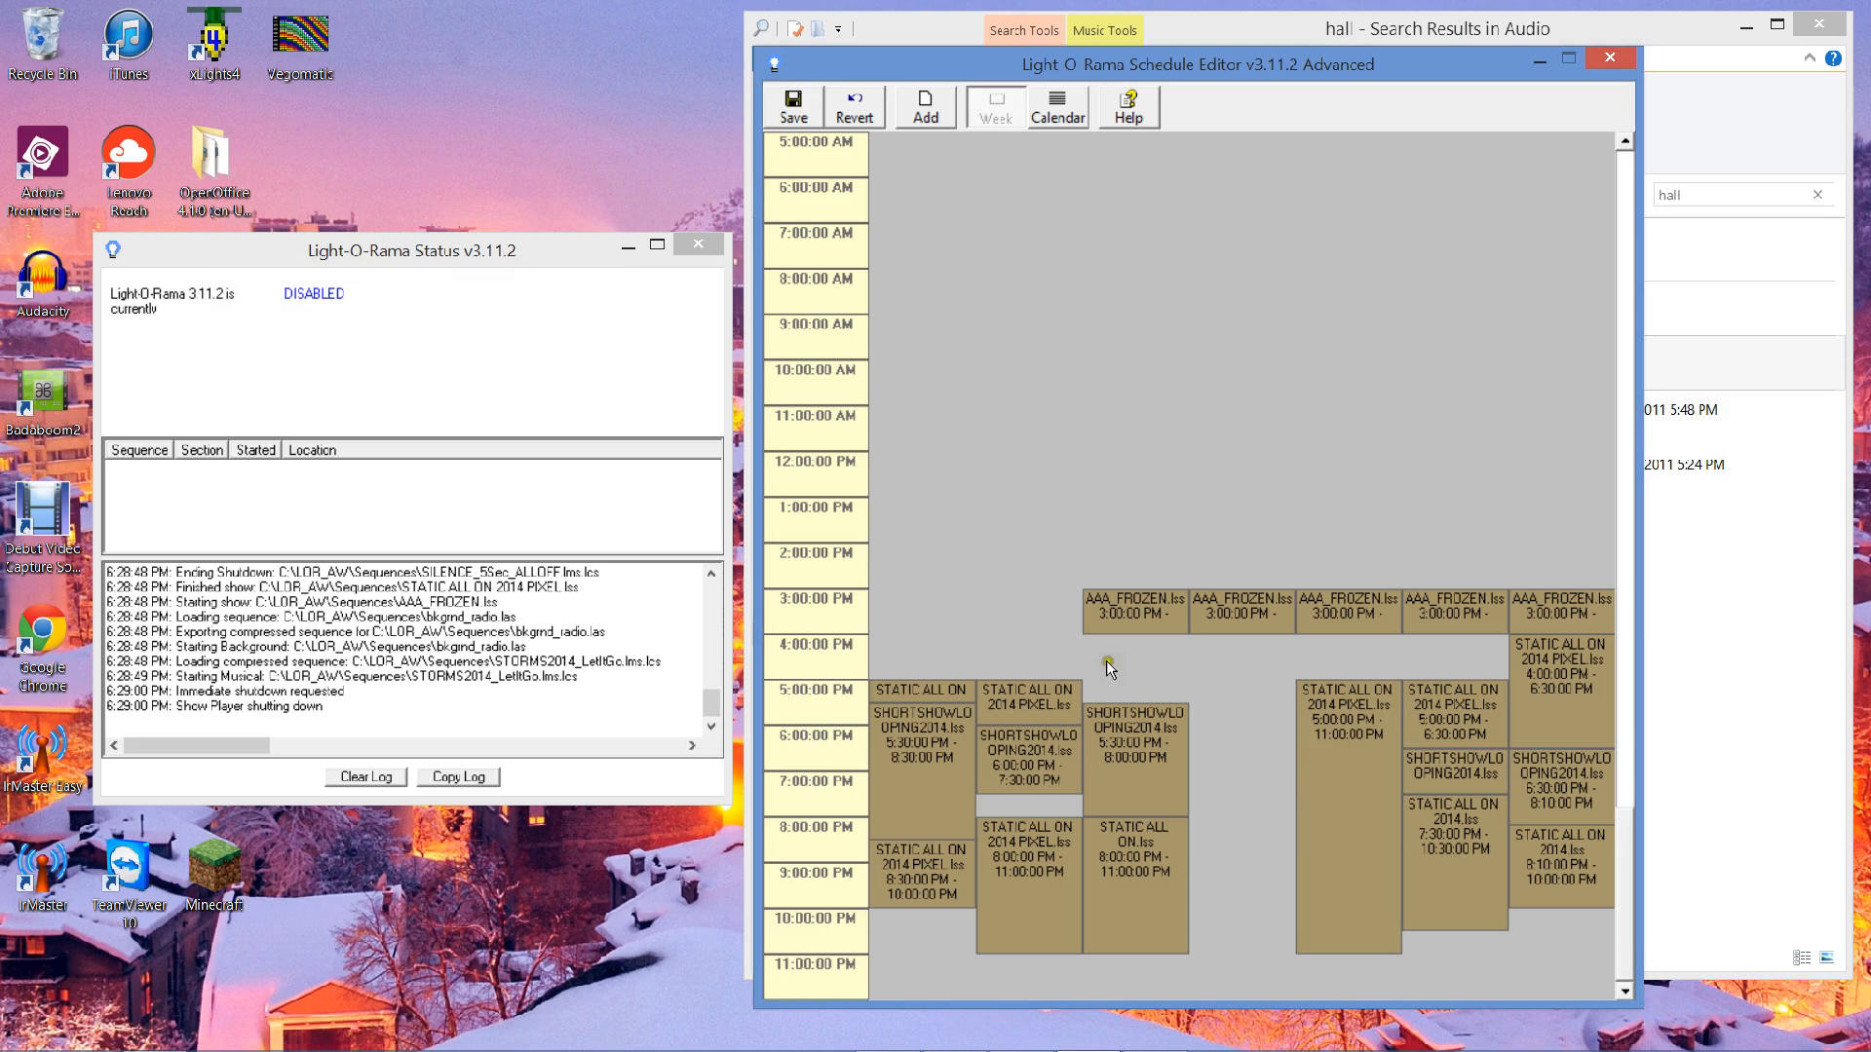
- Schedule AAA_STATICON.lss on Wednesday from 5:00 PM to 11:00 PM
{"action": "right_click", "coordinate": [1225, 721]}
{"action": "left_click", "coordinate": [1266, 743]}
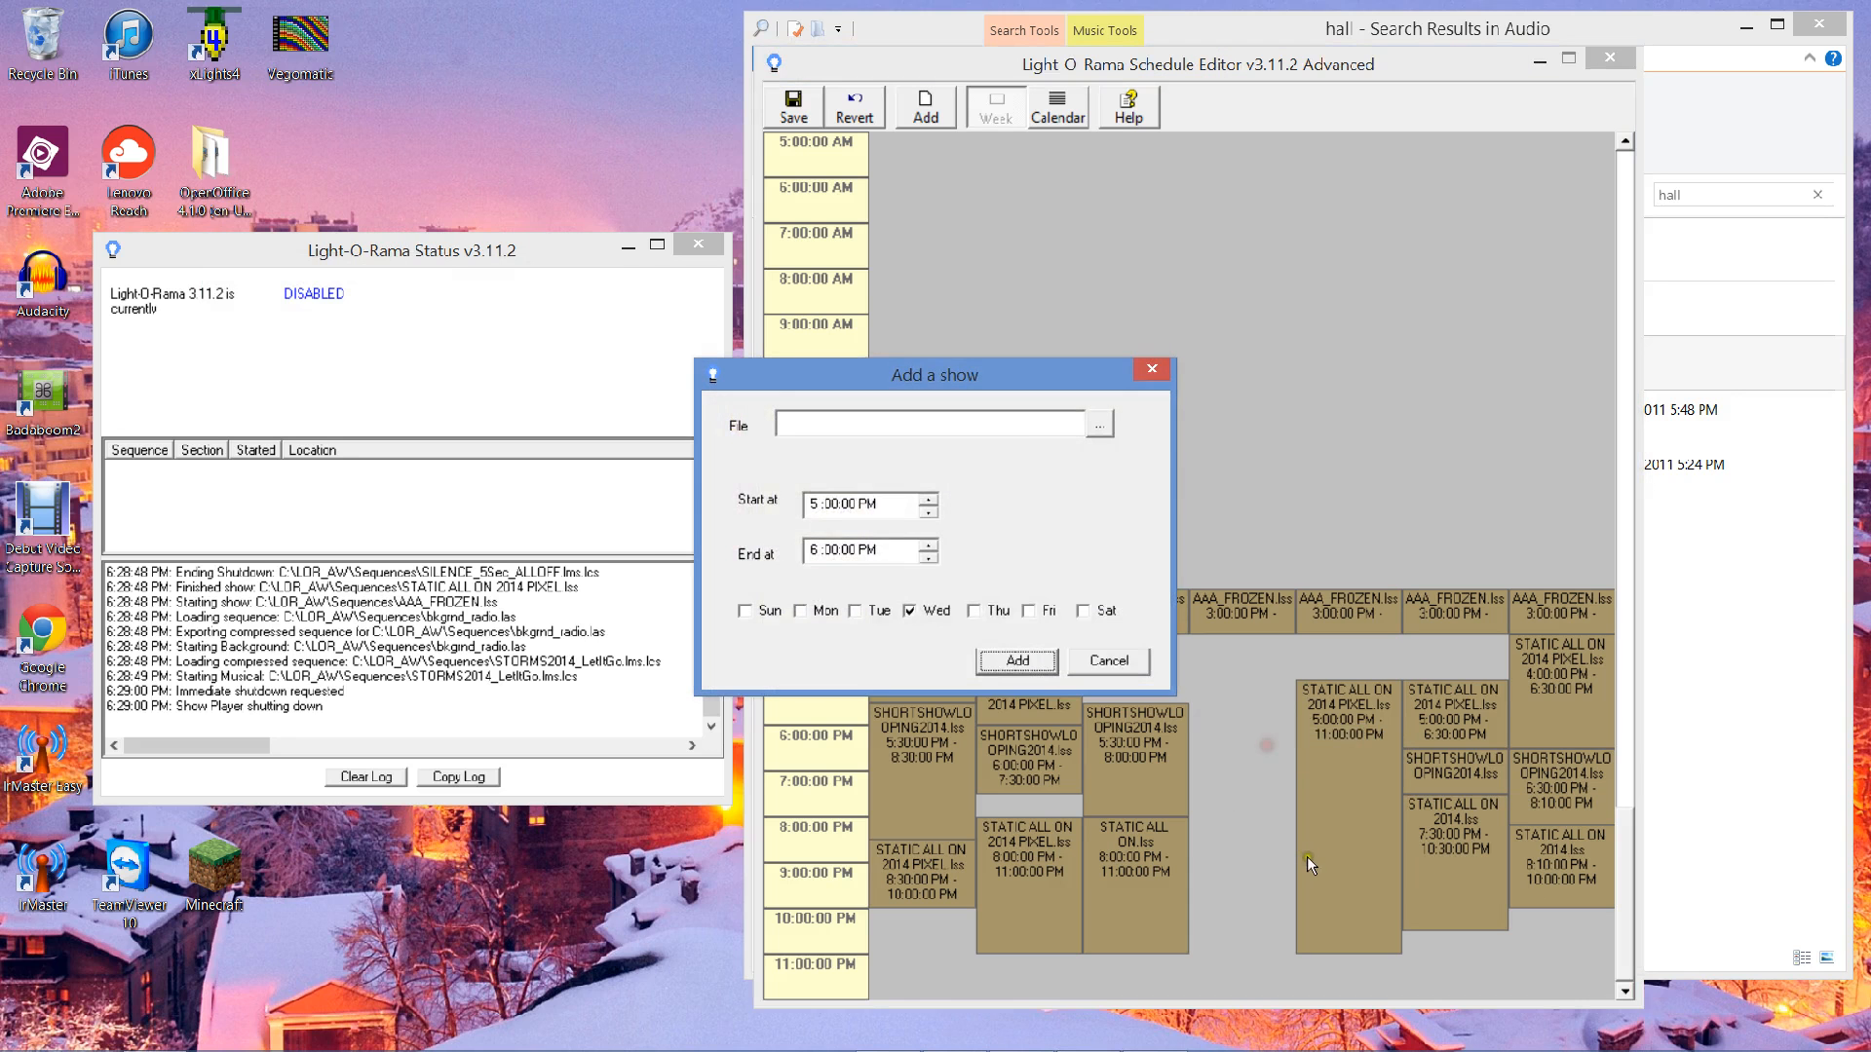
{"action": "left_click", "coordinate": [1100, 425]}
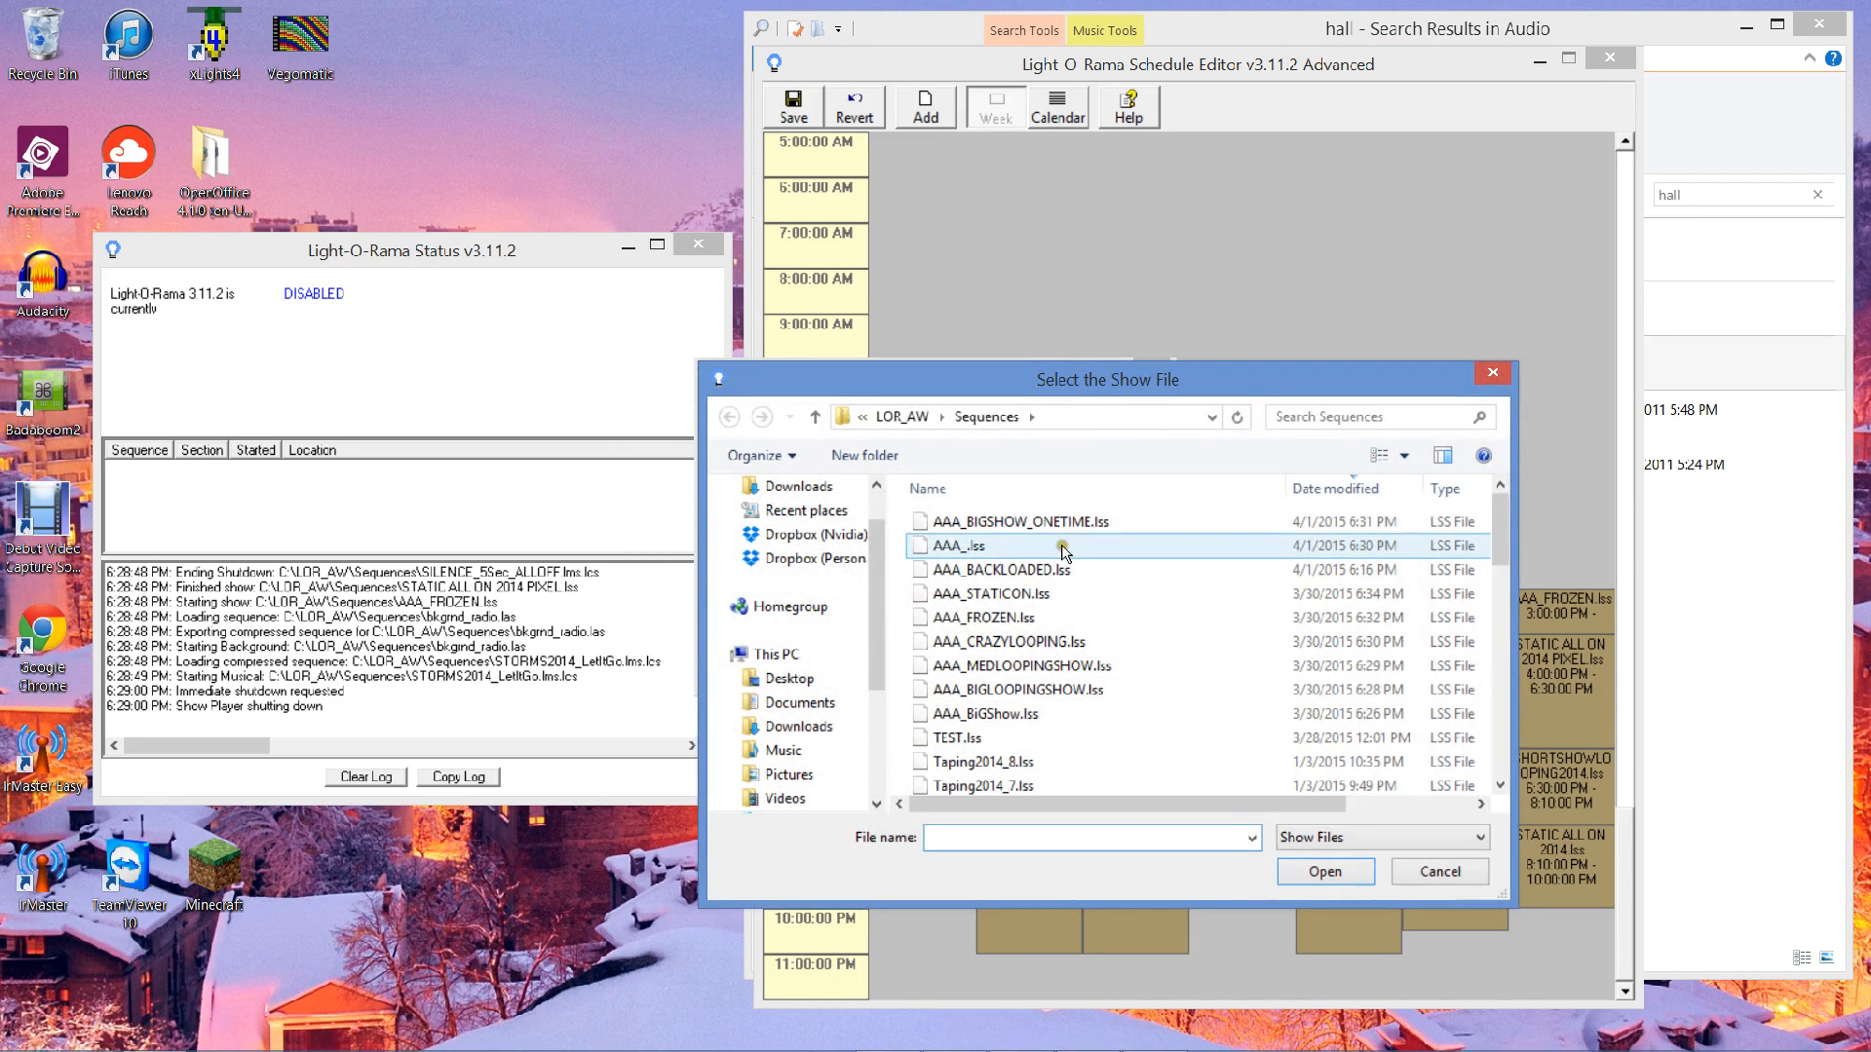
{"action": "left_click", "coordinate": [1072, 595]}
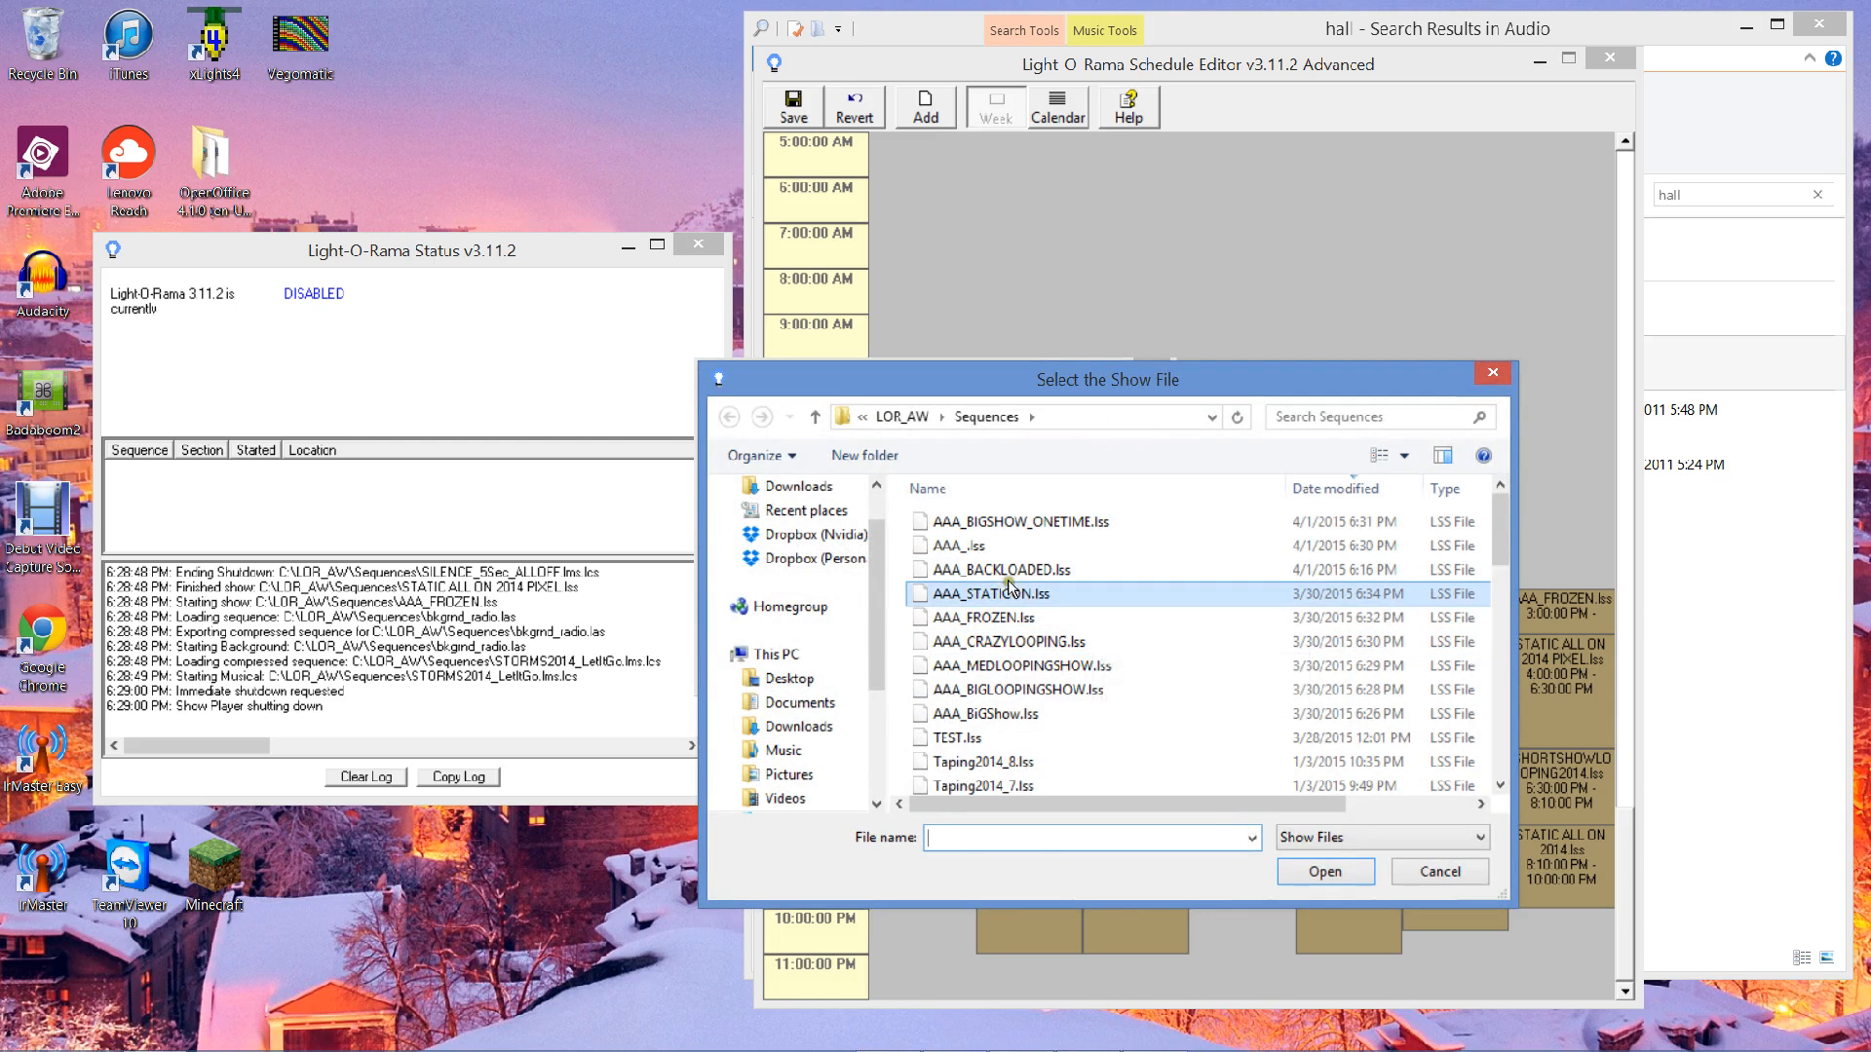
{"action": "left_click", "coordinate": [1314, 858]}
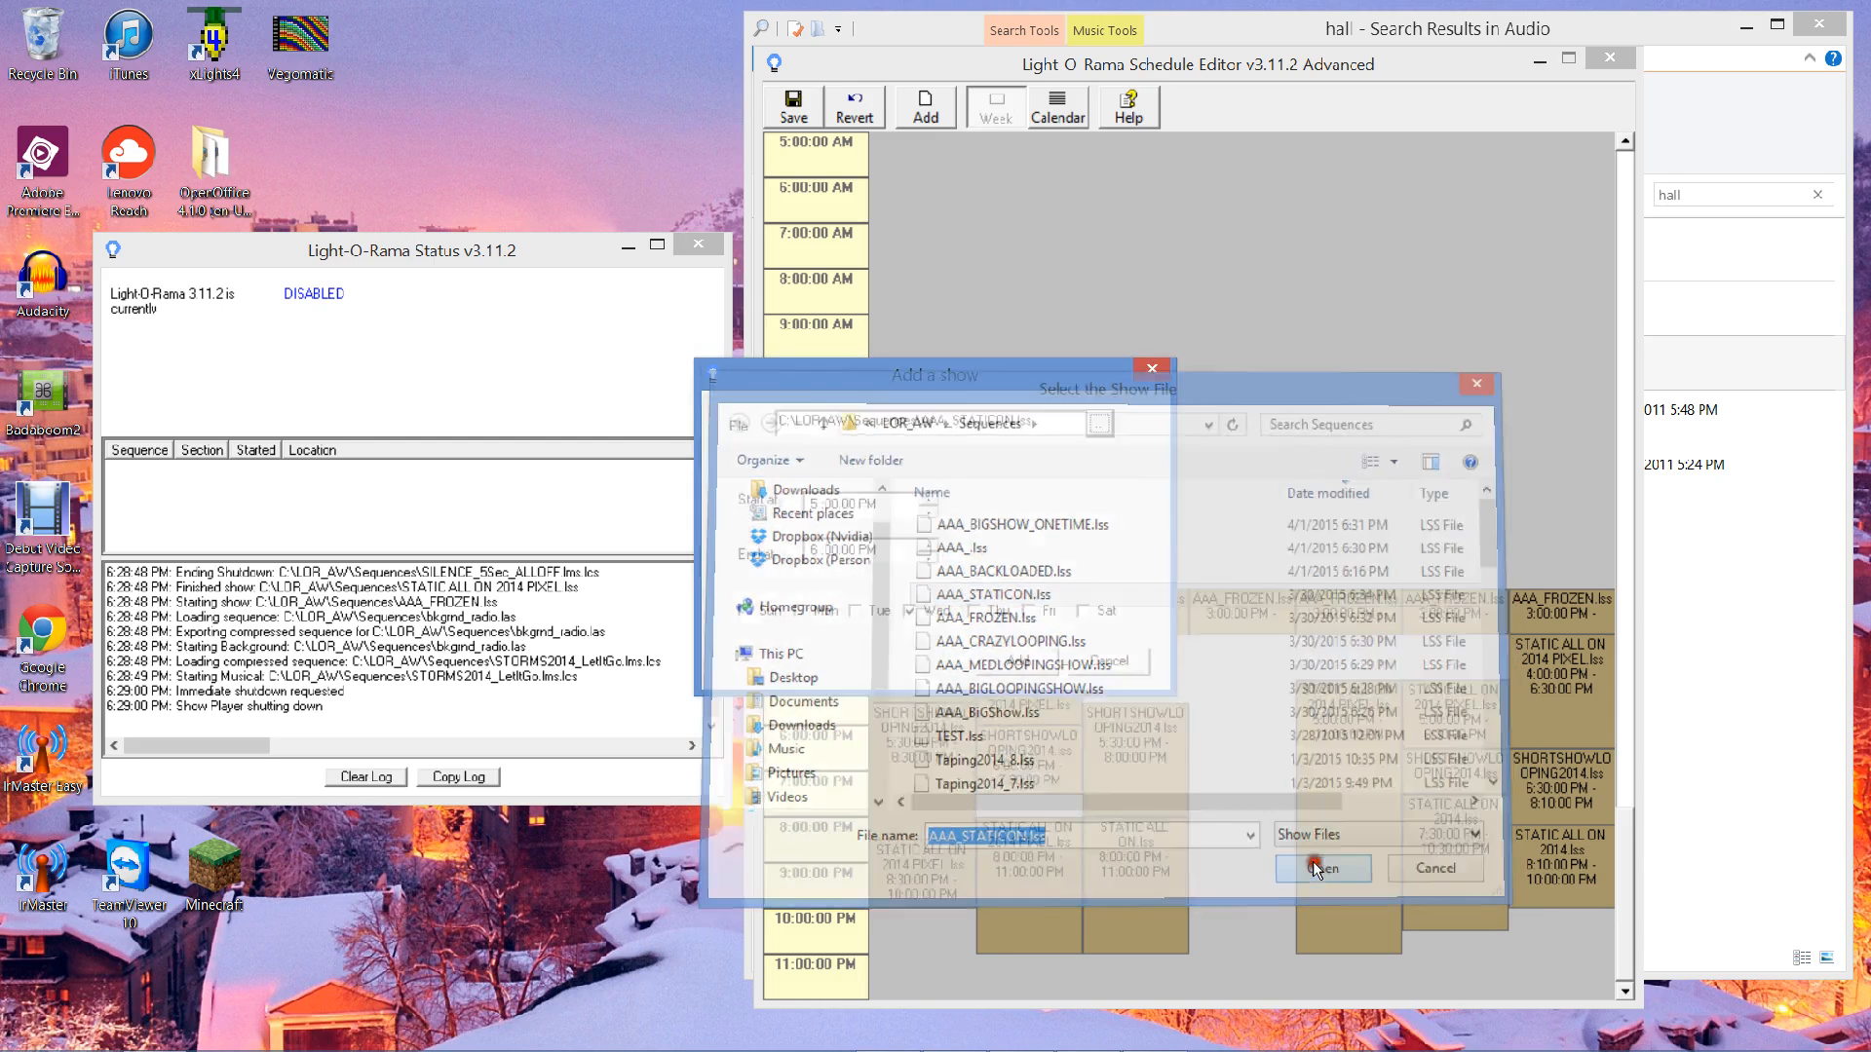
{"action": "left_click", "coordinate": [815, 551]}
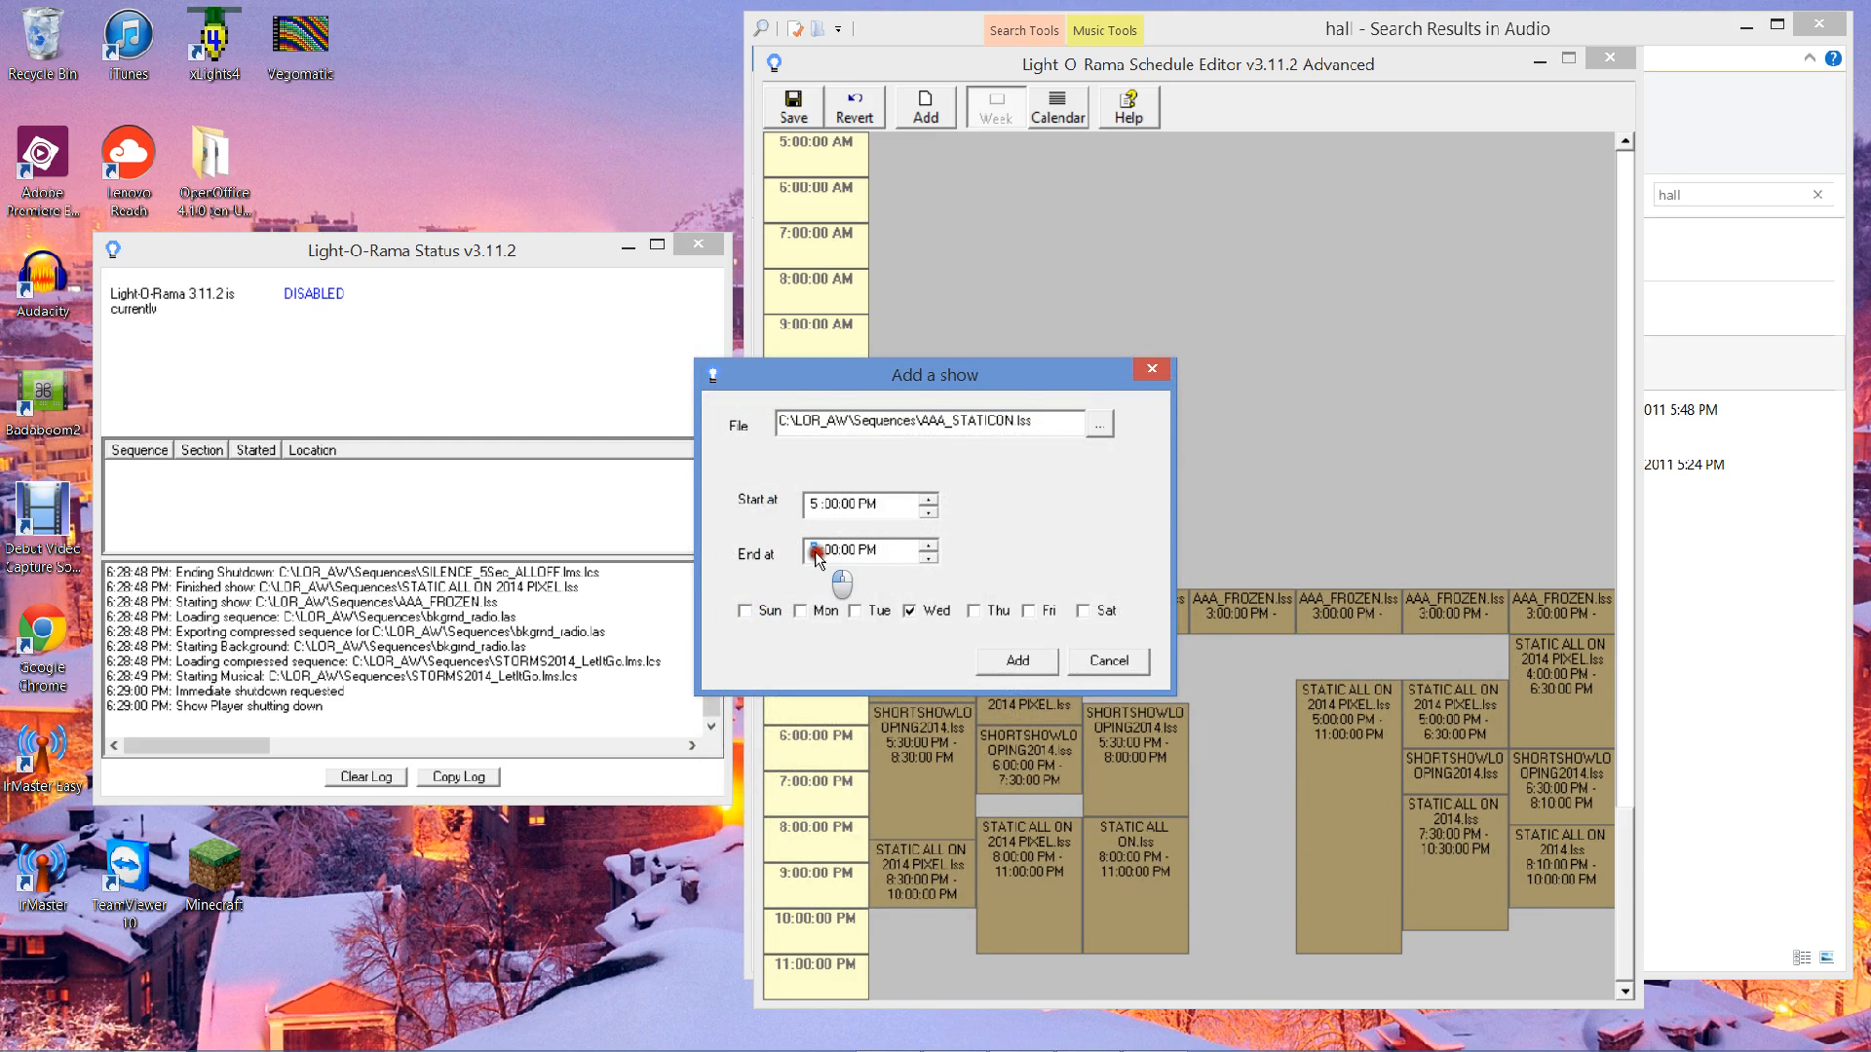
{"action": "left_click", "coordinate": [1021, 664]}
- Save the updated weekly schedule
{"action": "right_click", "coordinate": [1261, 833]}
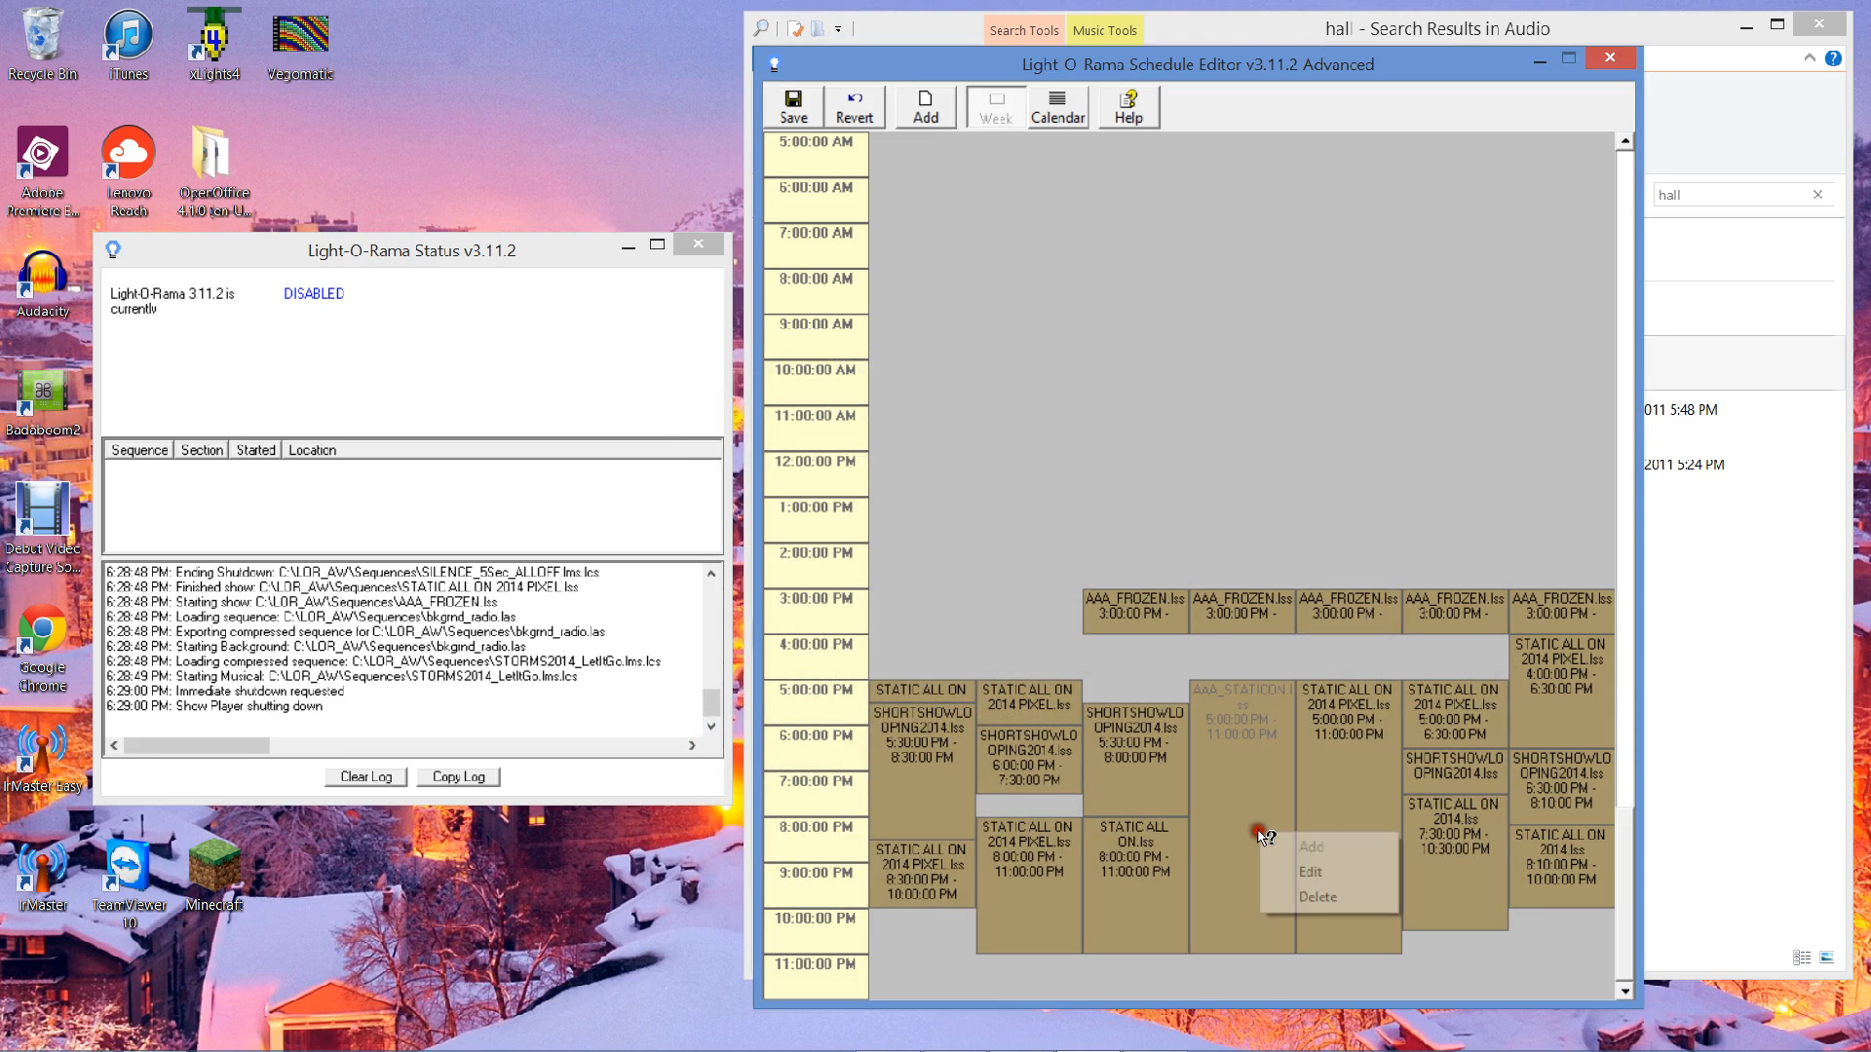
{"action": "left_click", "coordinate": [1209, 654]}
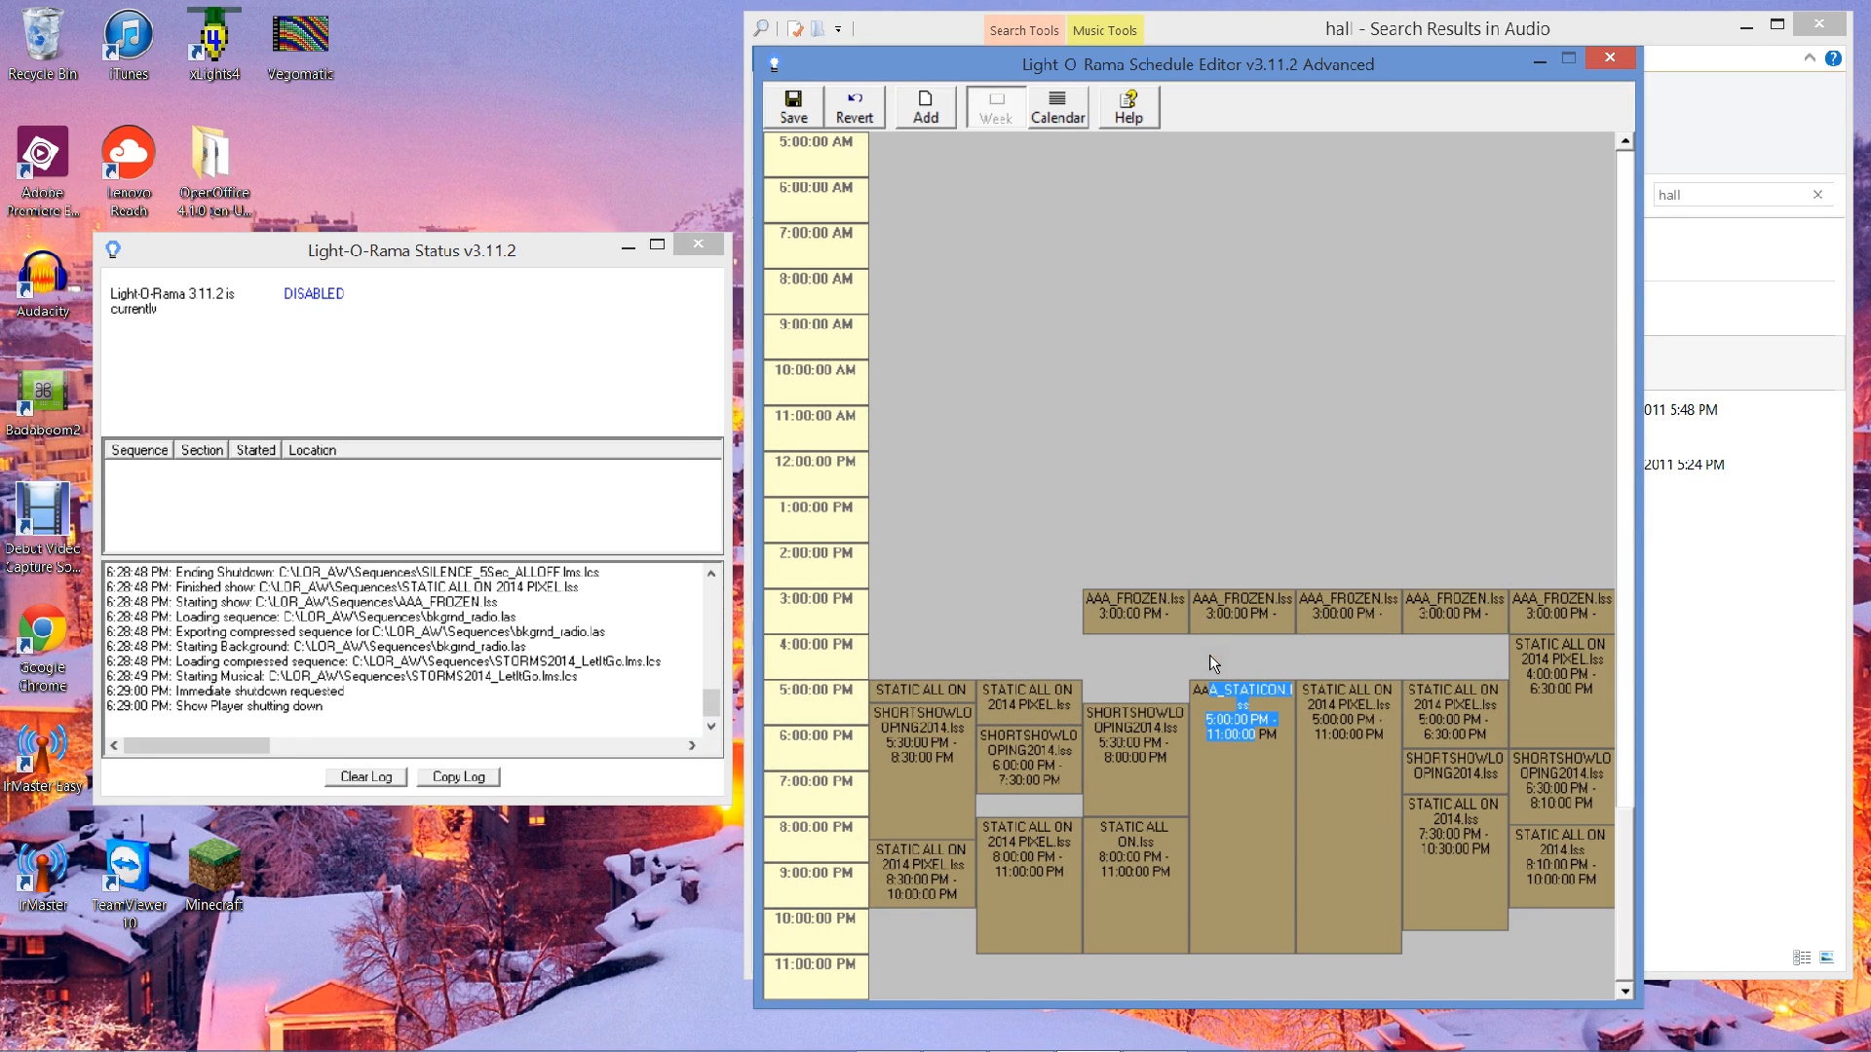
{"action": "right_click", "coordinate": [1203, 386]}
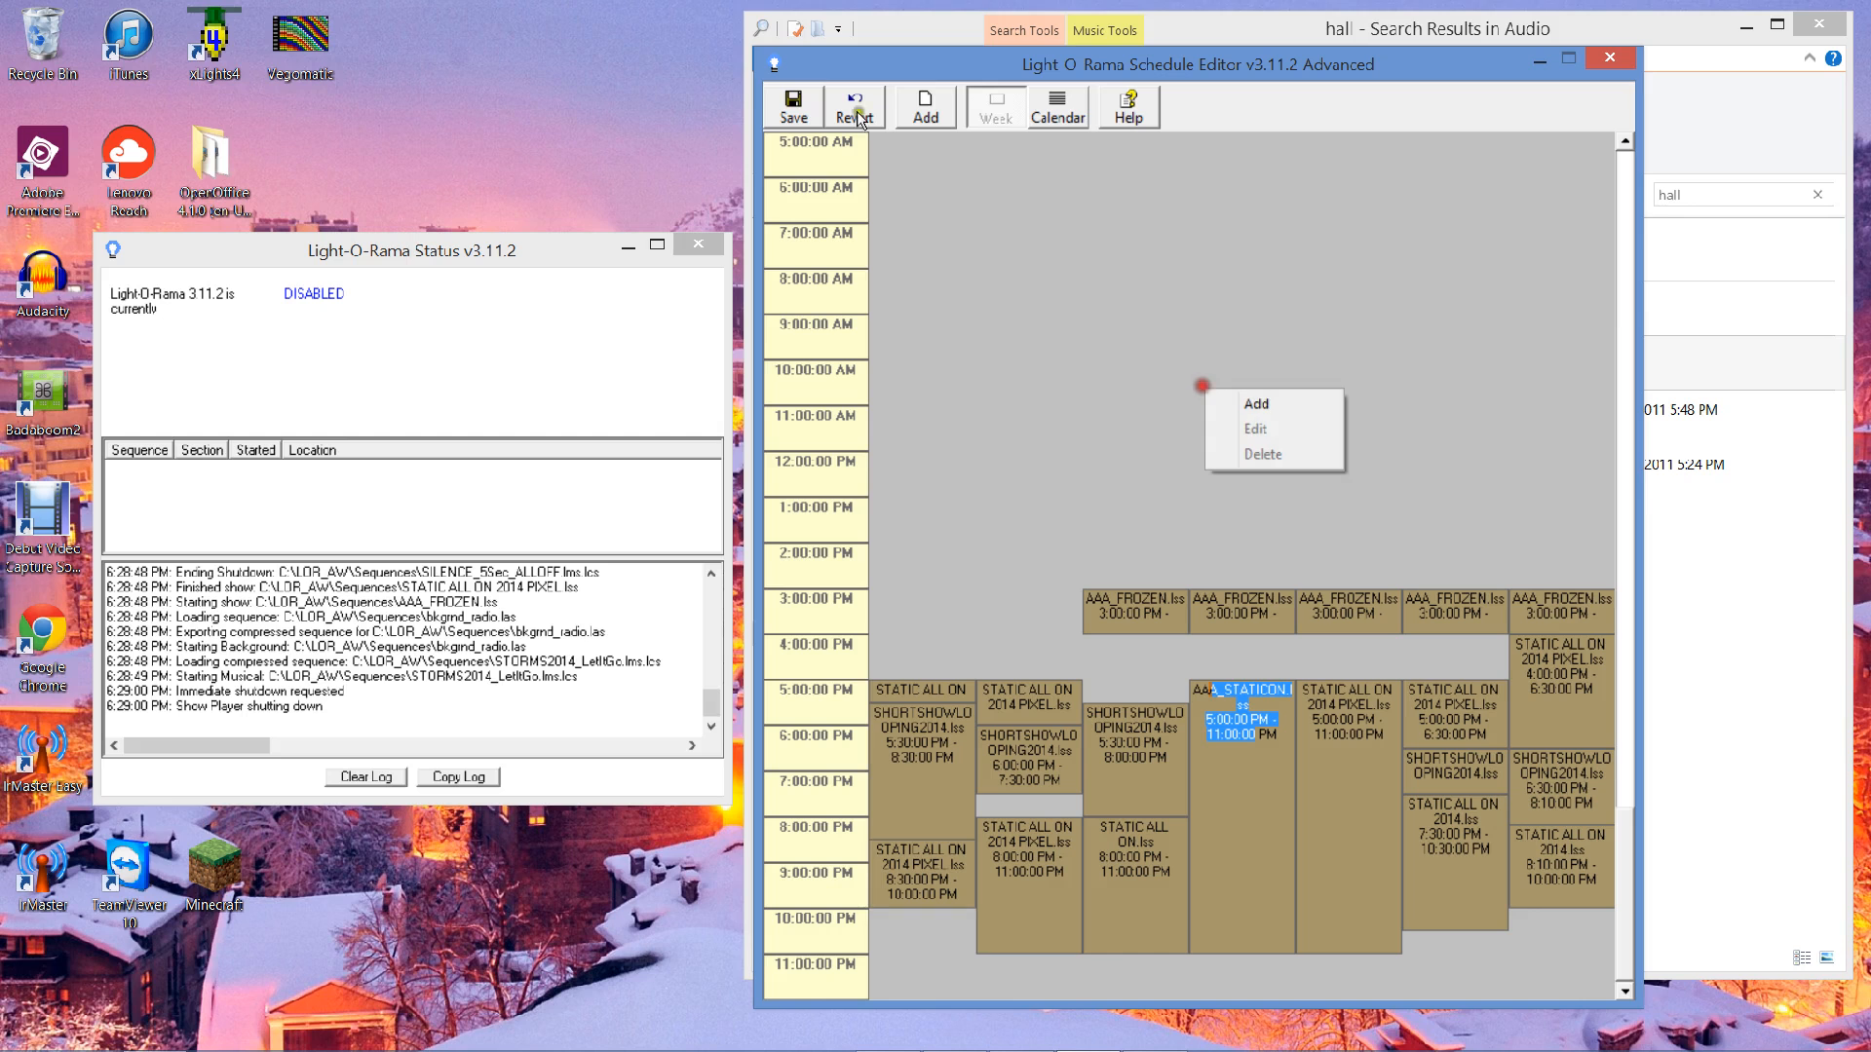
{"action": "left_click", "coordinate": [780, 109]}
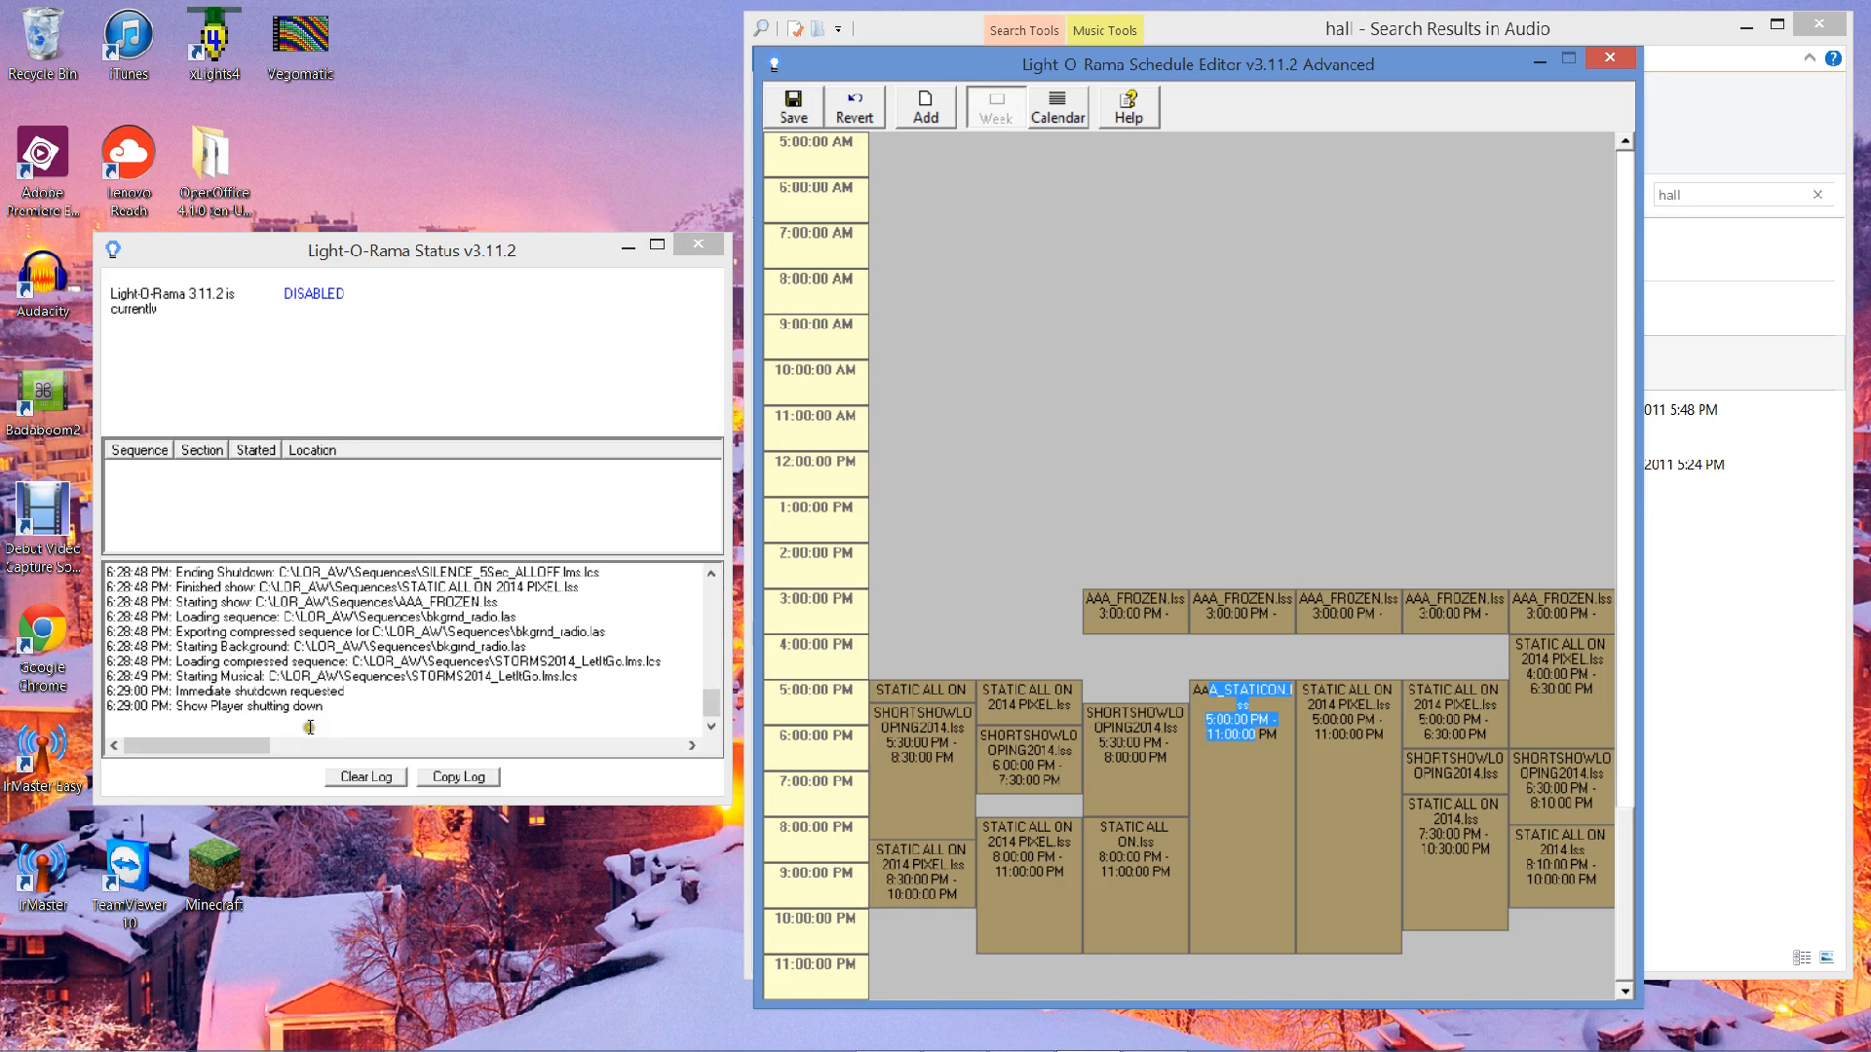
- Enable the Light-O-Rama schedule so the current Wednesday show starts playing
{"action": "mouse_move", "coordinate": [1864, 1030]}
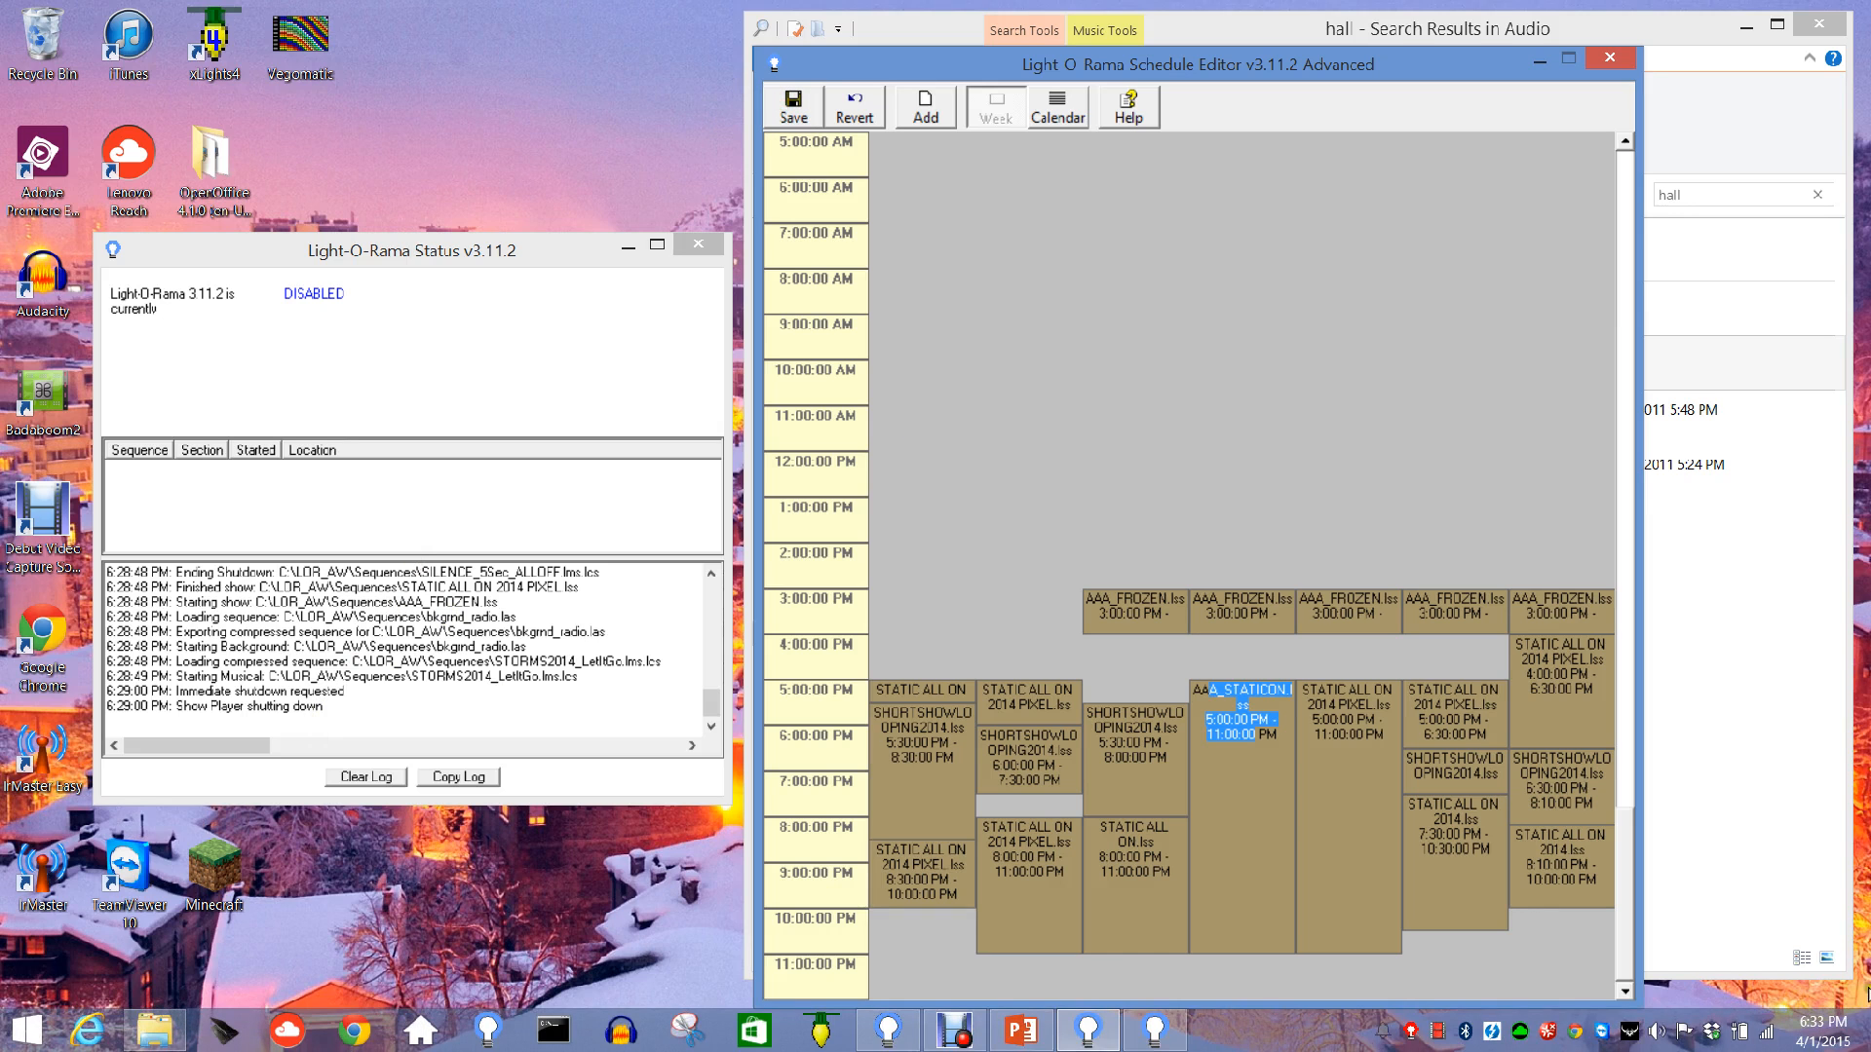
{"action": "right_click", "coordinate": [1235, 799]}
{"action": "left_click", "coordinate": [1271, 637]}
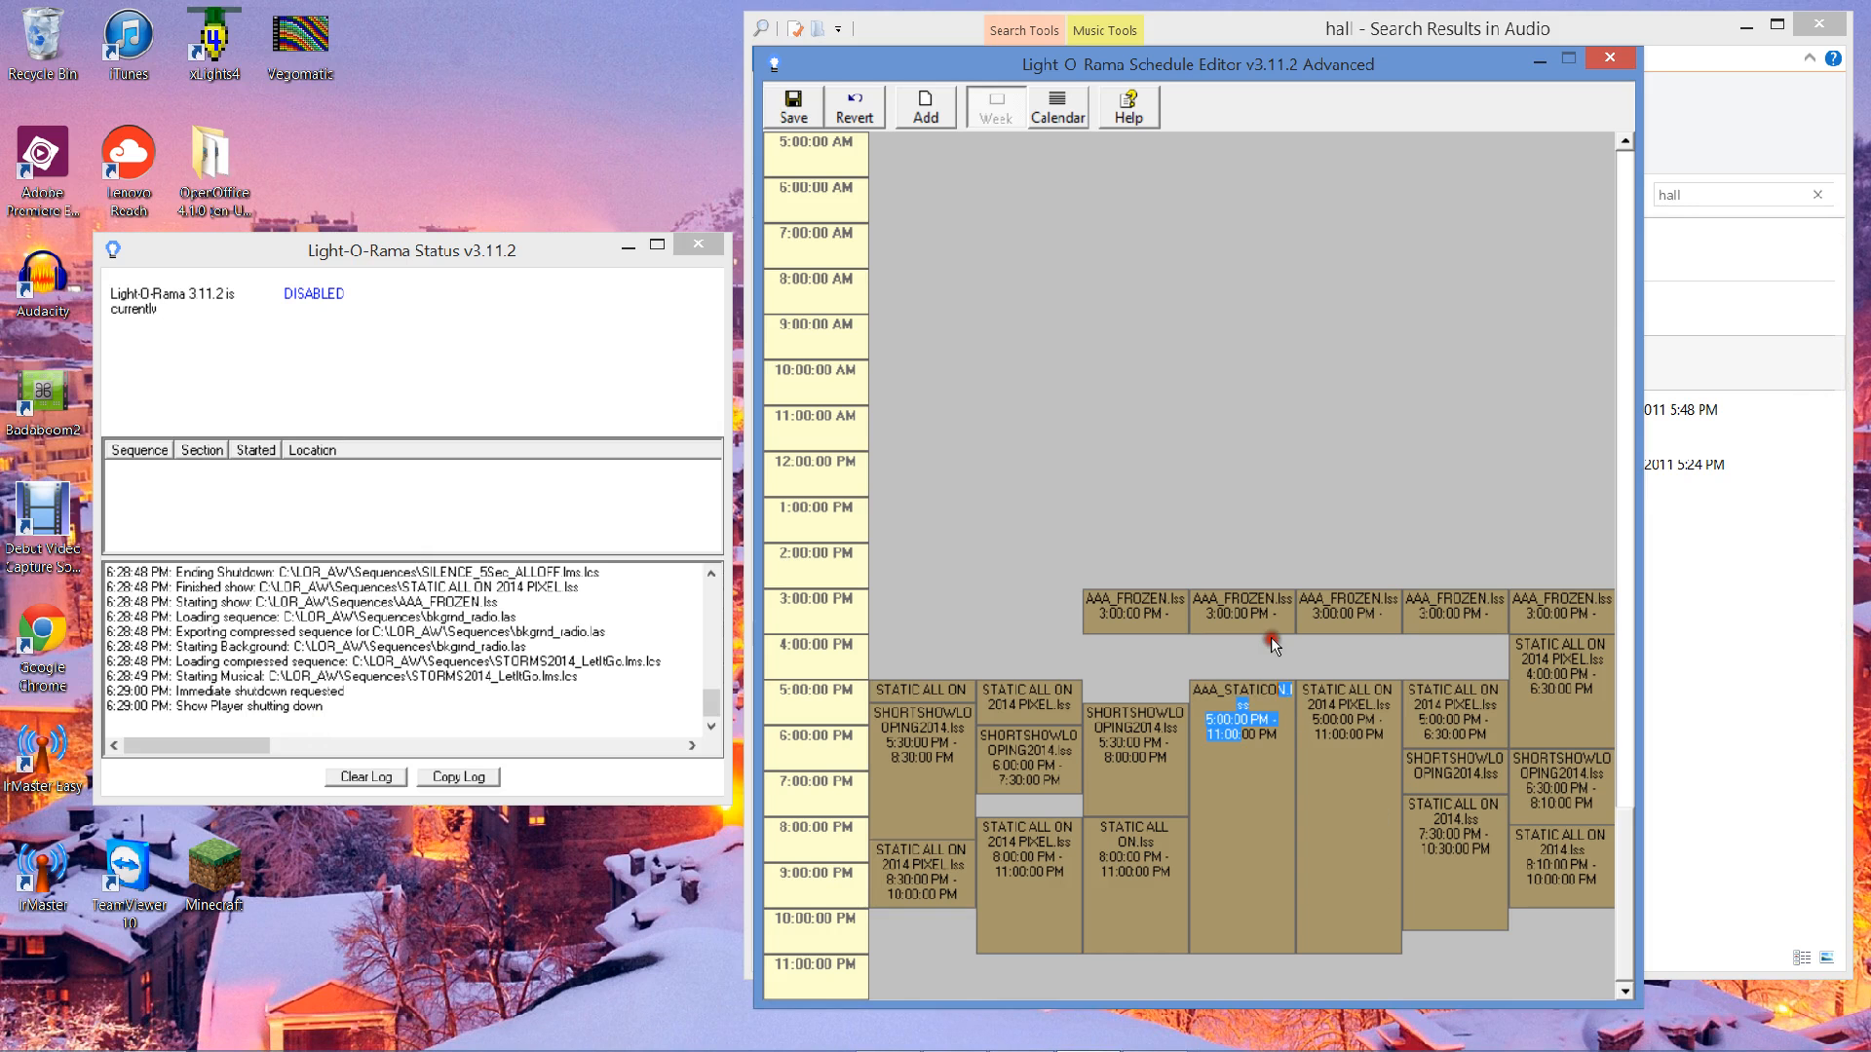
{"action": "right_click", "coordinate": [1273, 643]}
{"action": "right_click", "coordinate": [1429, 1038]}
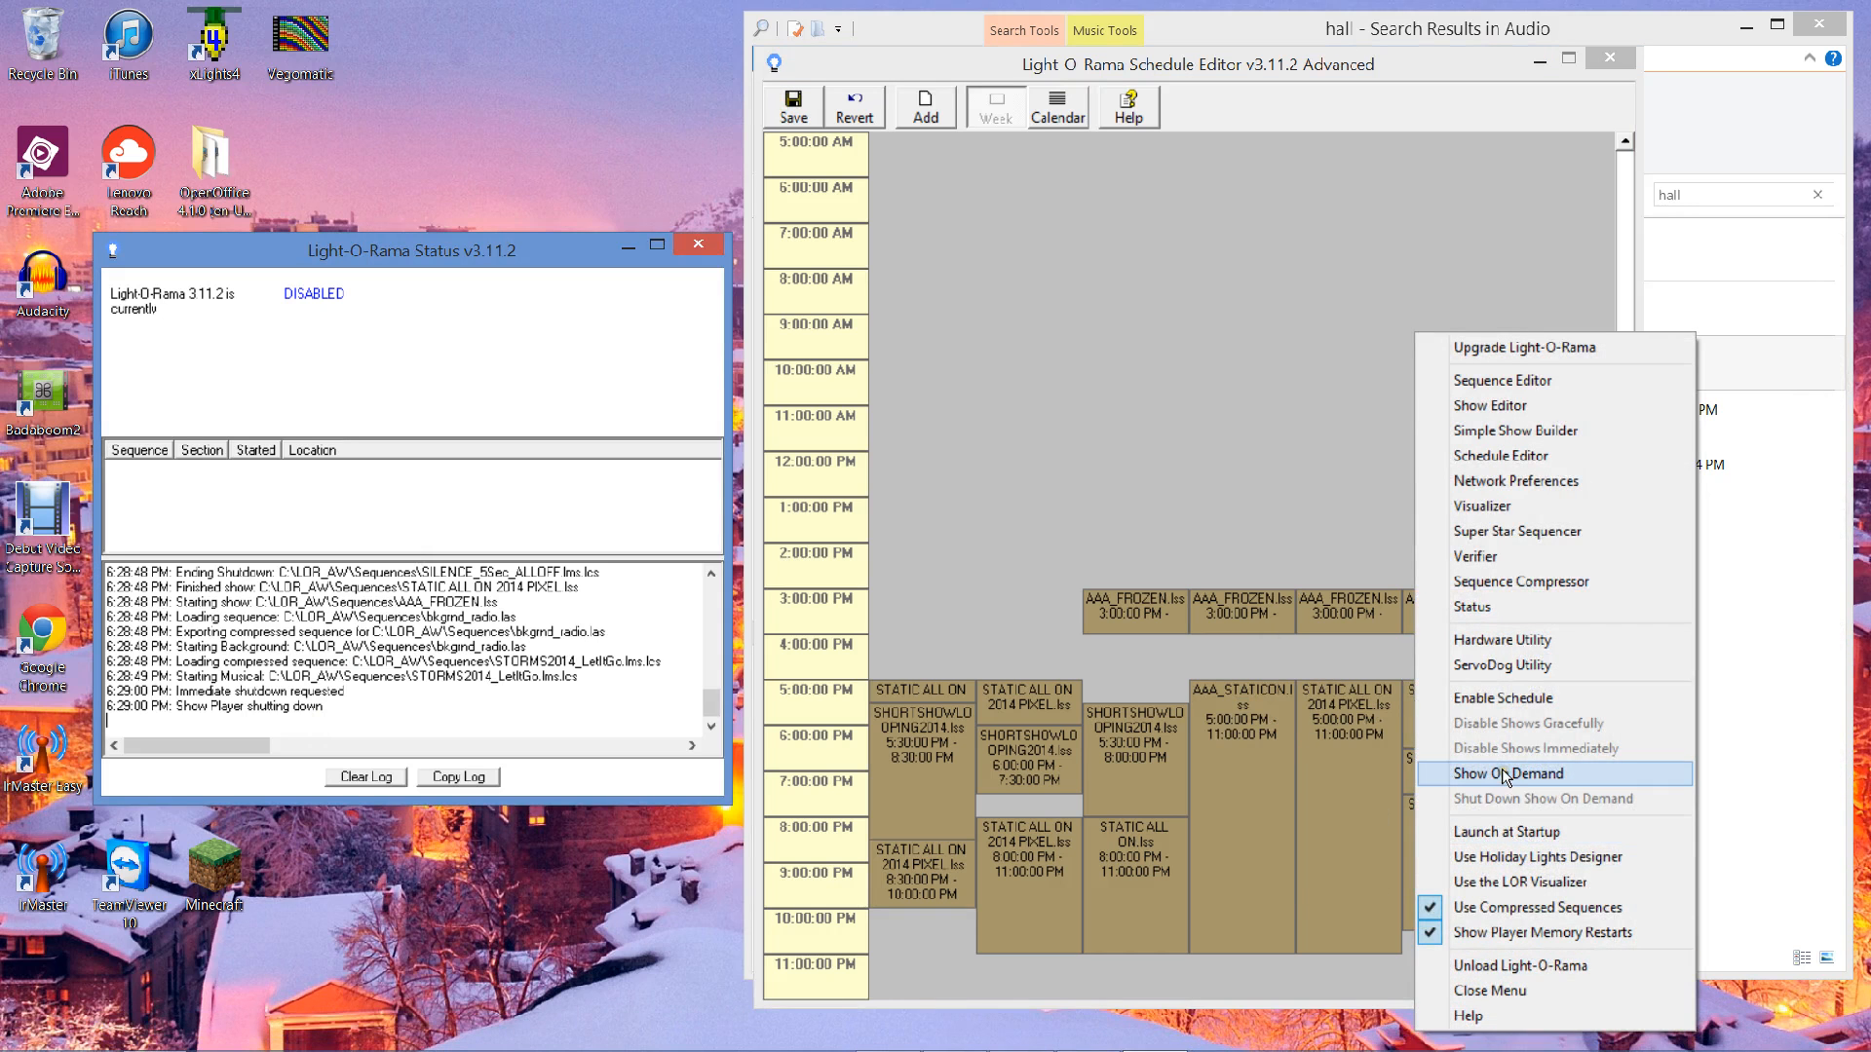
{"action": "left_click", "coordinate": [1504, 699]}
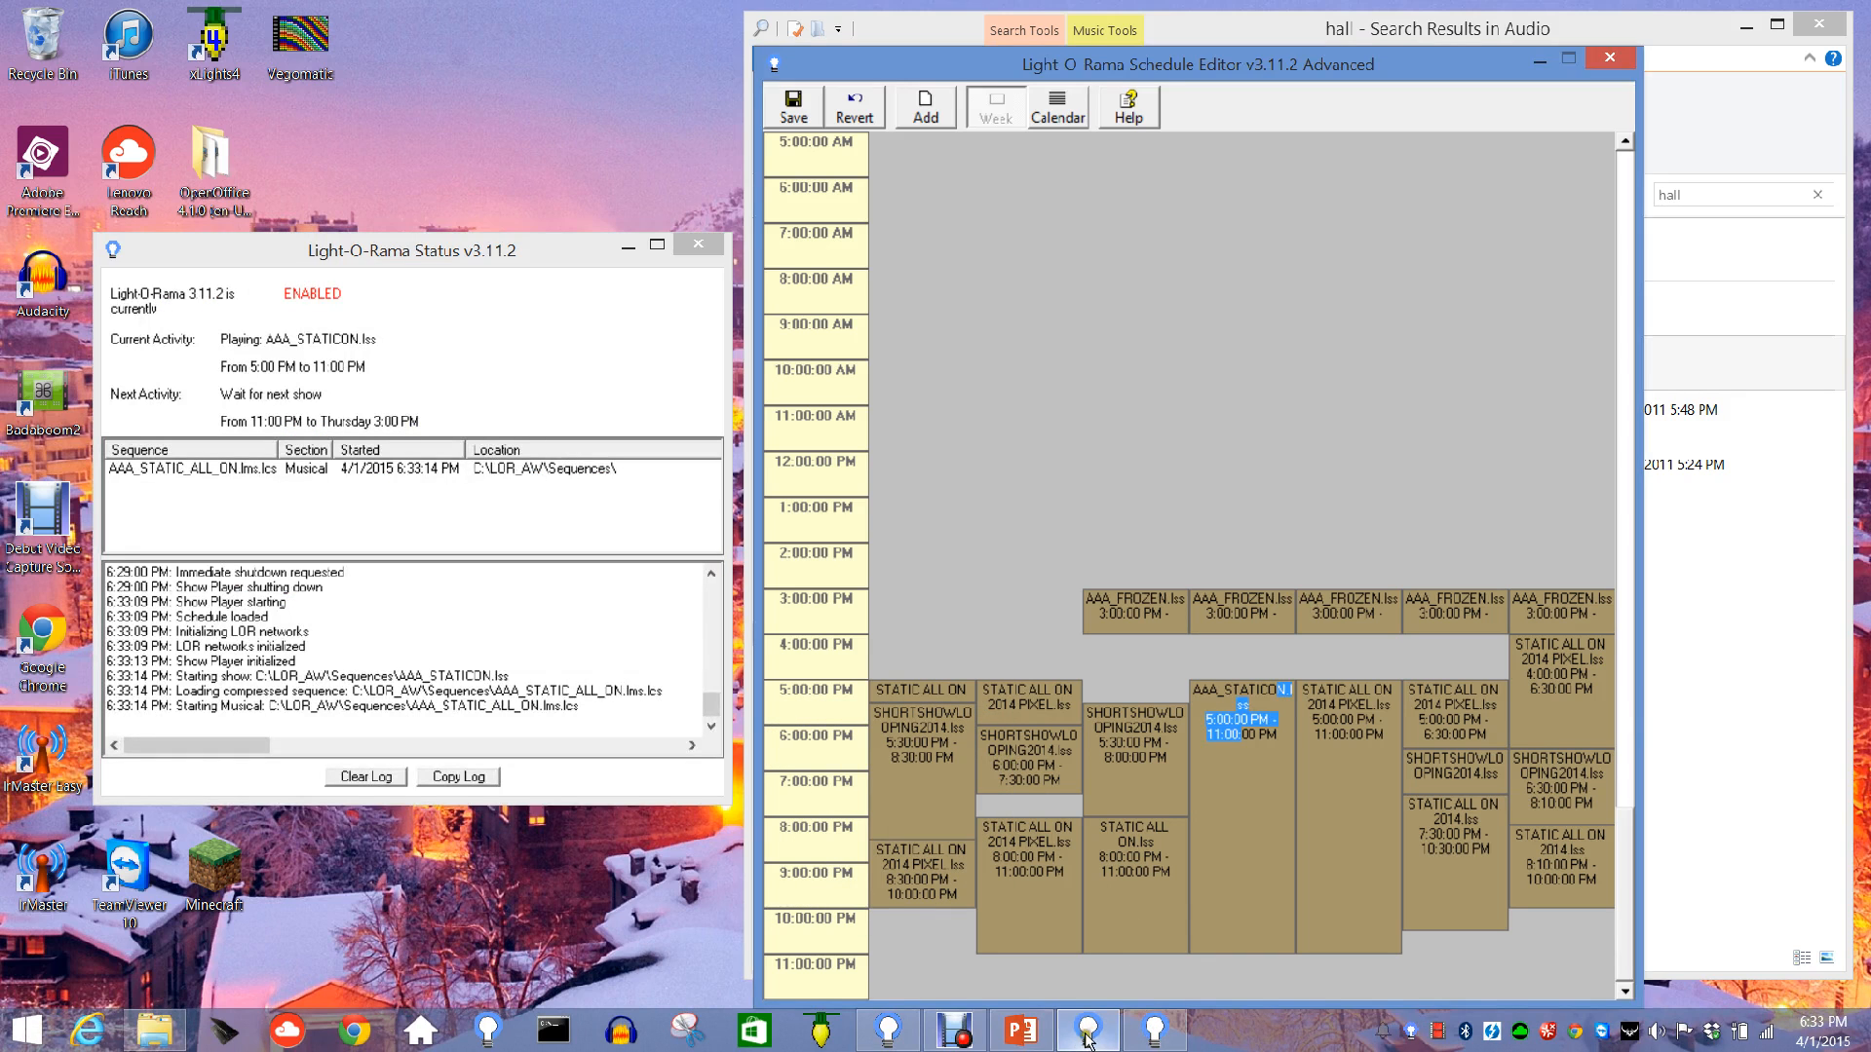
- Minimize the Comm Listener console, open a new Show Editor window and place it over the Schedule Editor
{"action": "left_click", "coordinate": [891, 1031]}
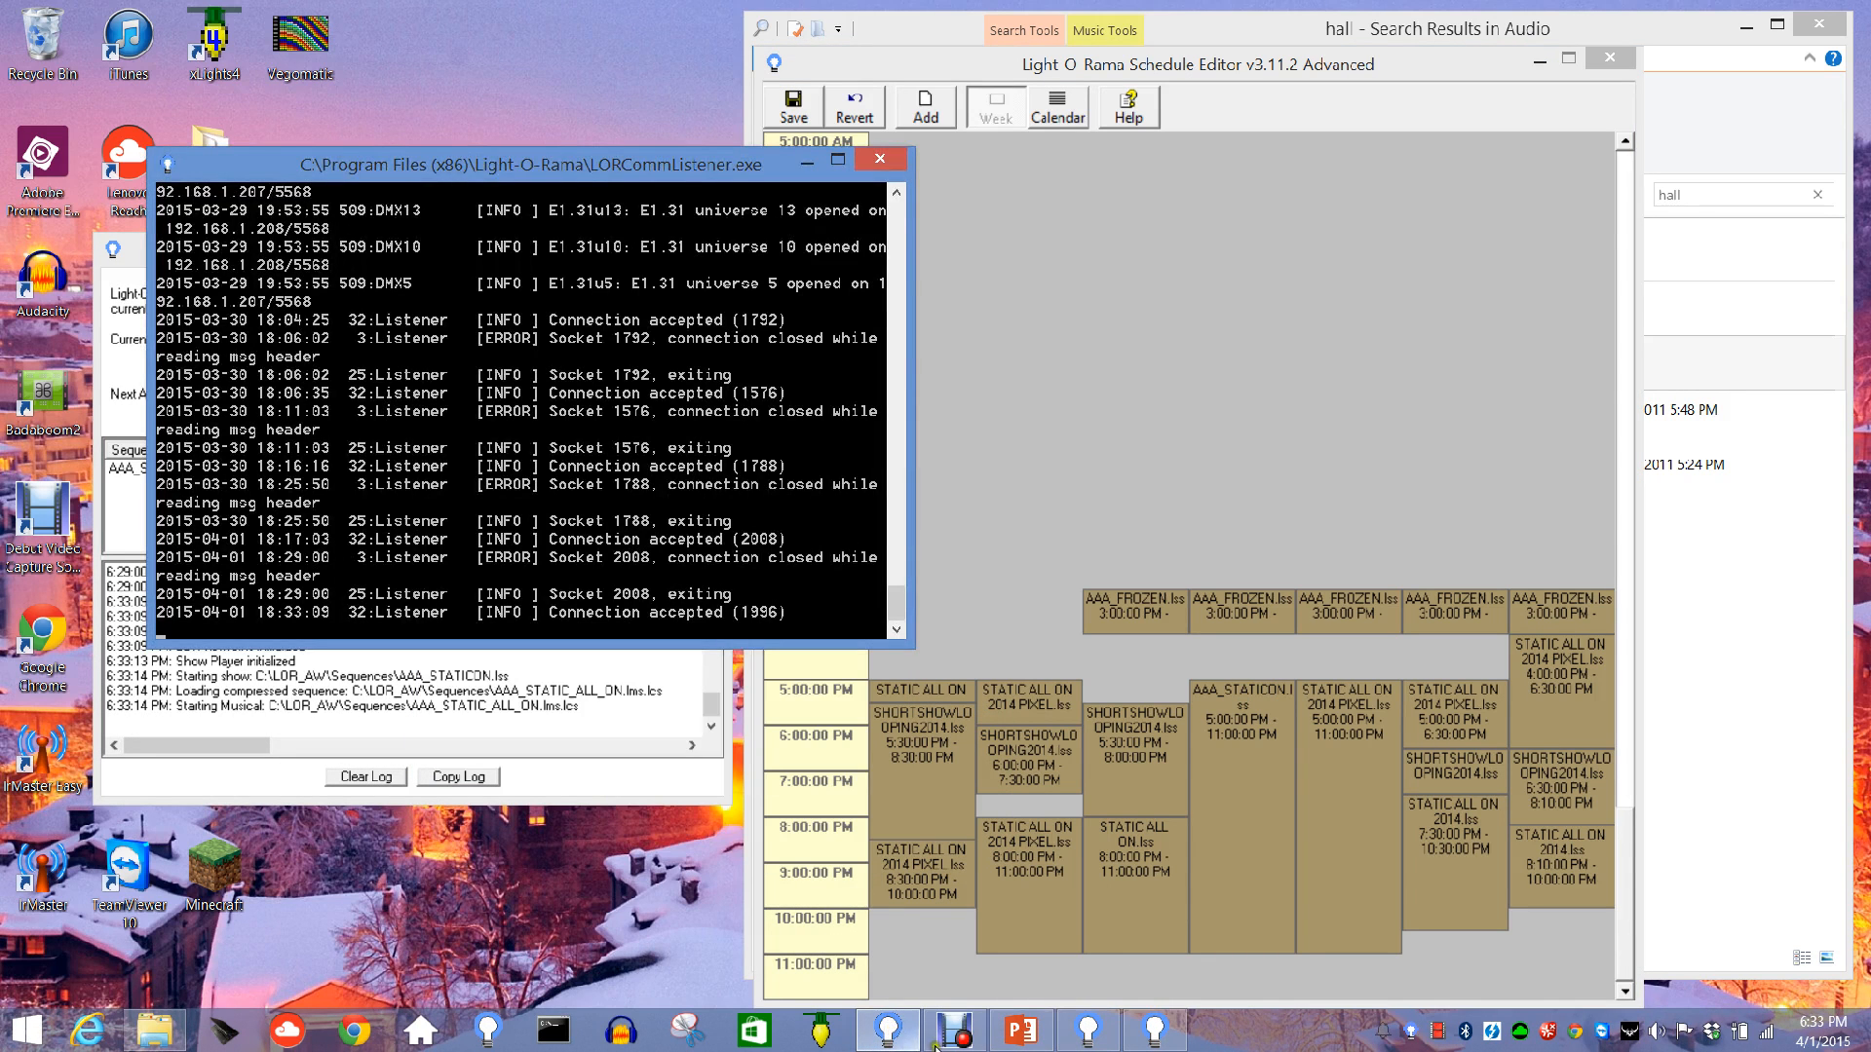
{"action": "left_click", "coordinate": [805, 164]}
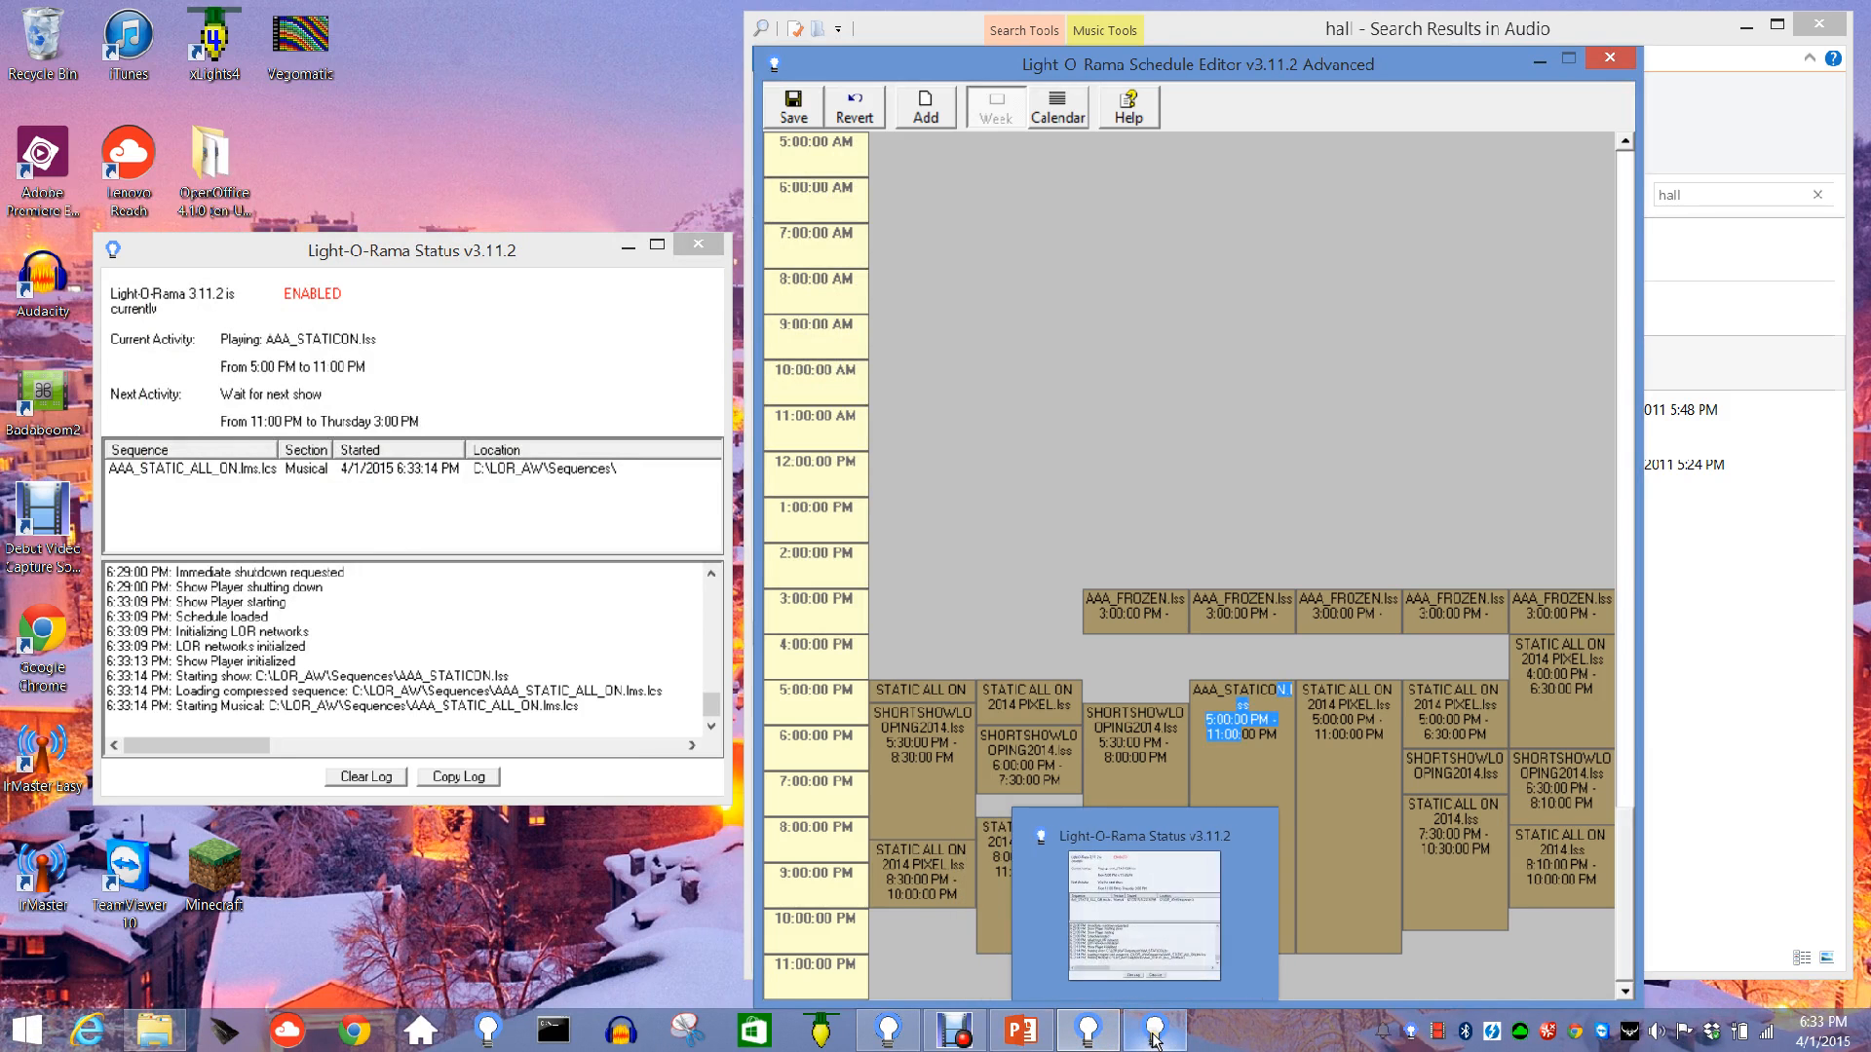
{"action": "left_click", "coordinate": [1410, 1031]}
{"action": "left_click", "coordinate": [1547, 404]}
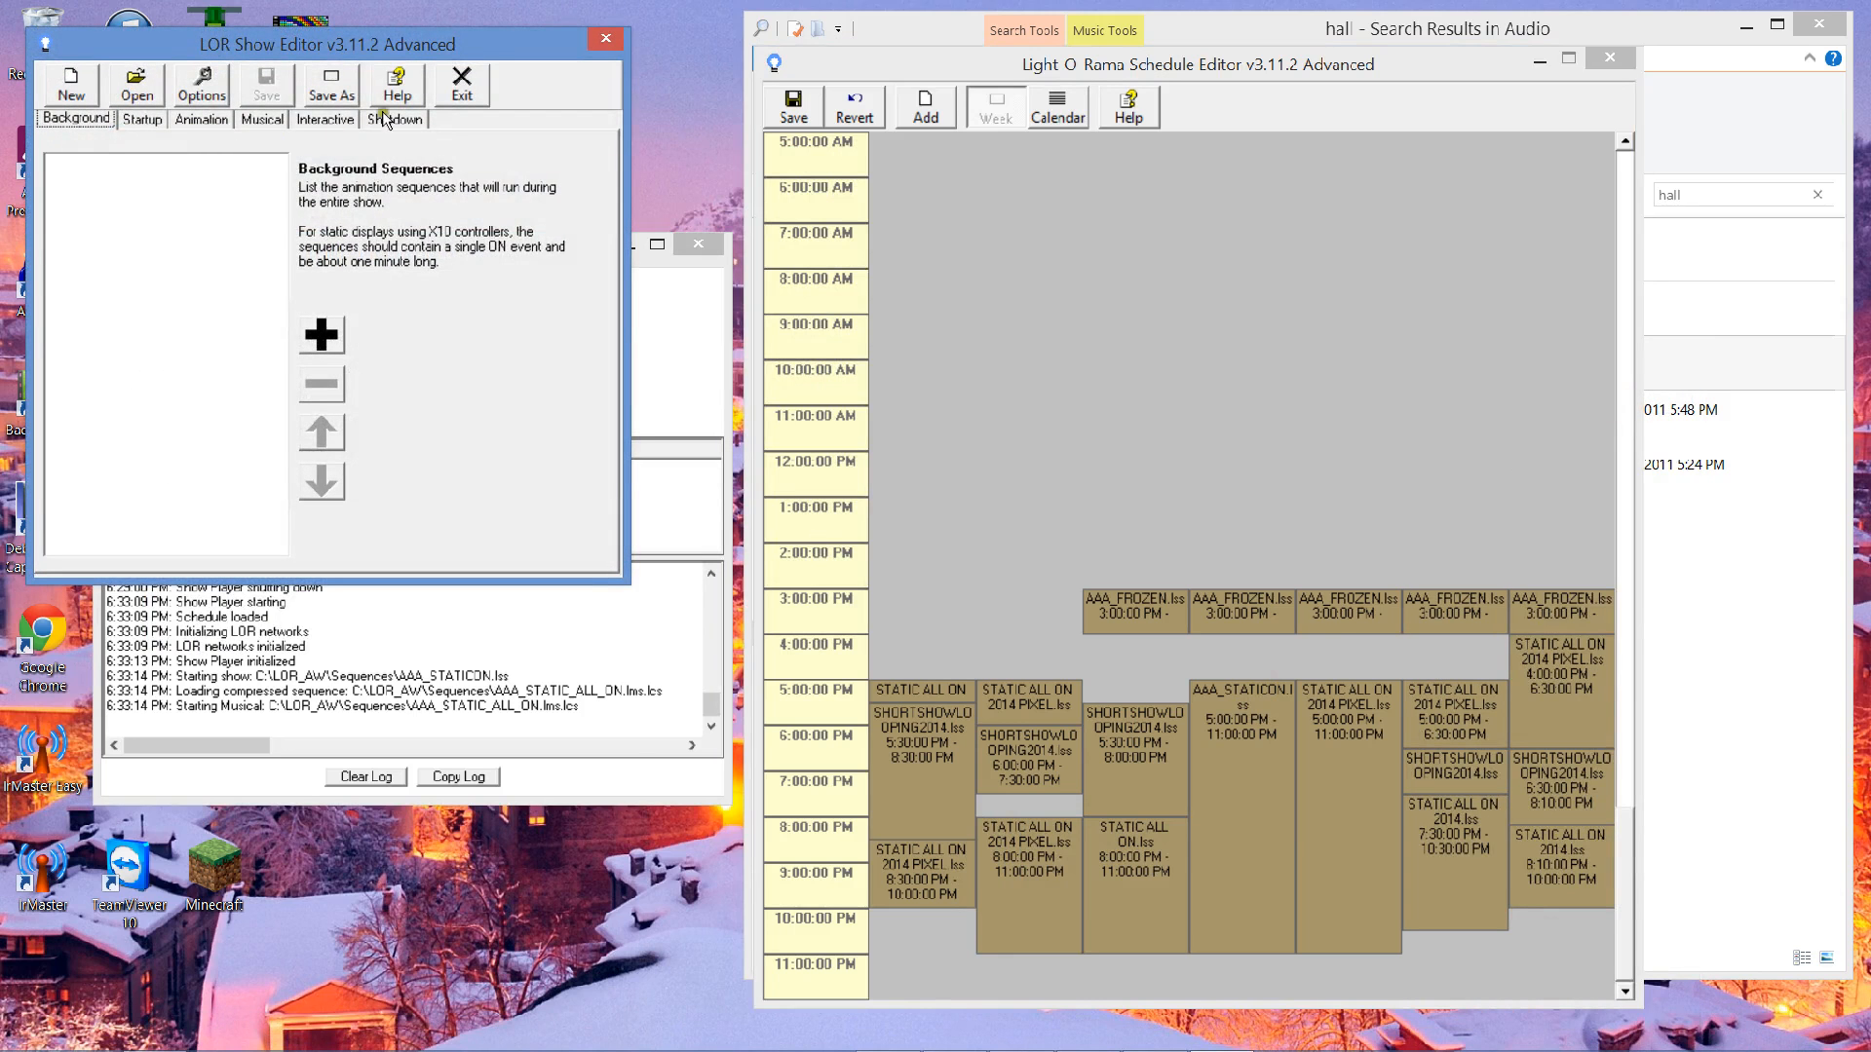
{"action": "left_click_drag", "start_coordinate": [214, 41], "coordinate": [1101, 174]}
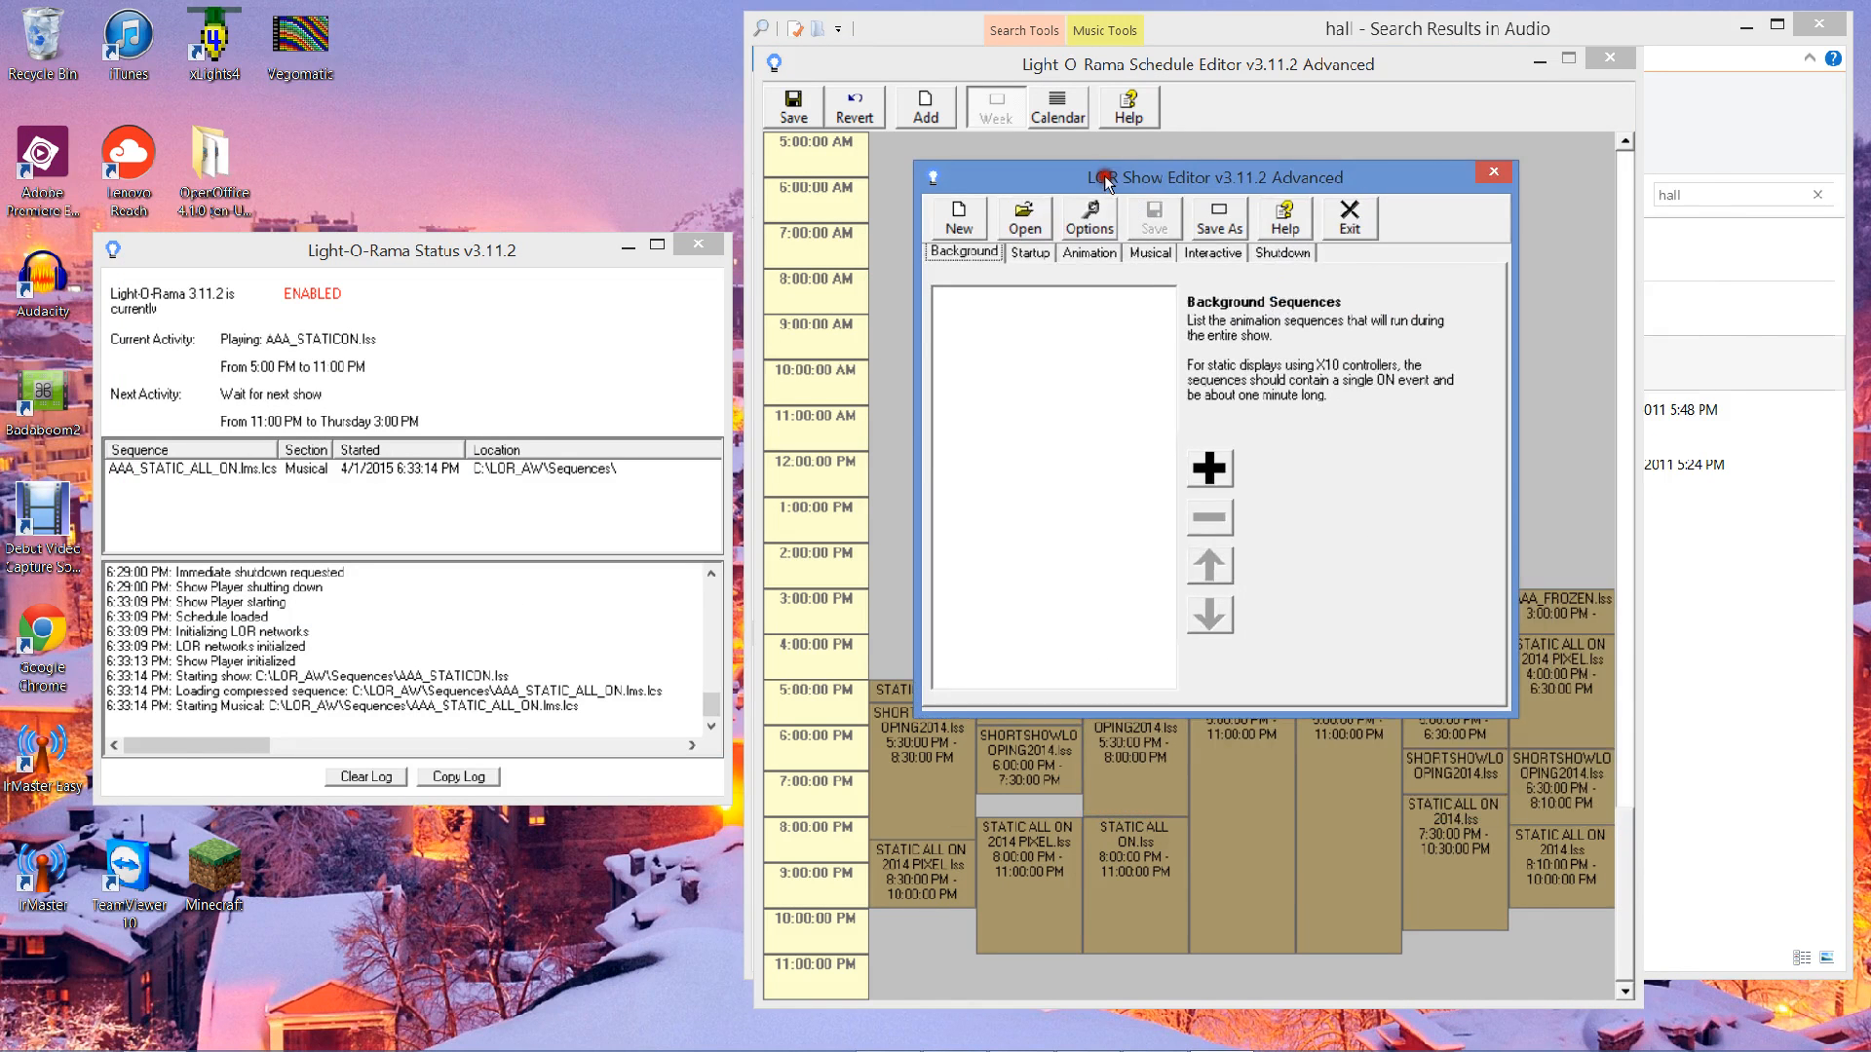
- Add the sequence STORMS2014_DoYouWantToBuildASnowman to the new show's musical sequences
{"action": "left_click", "coordinate": [1025, 223]}
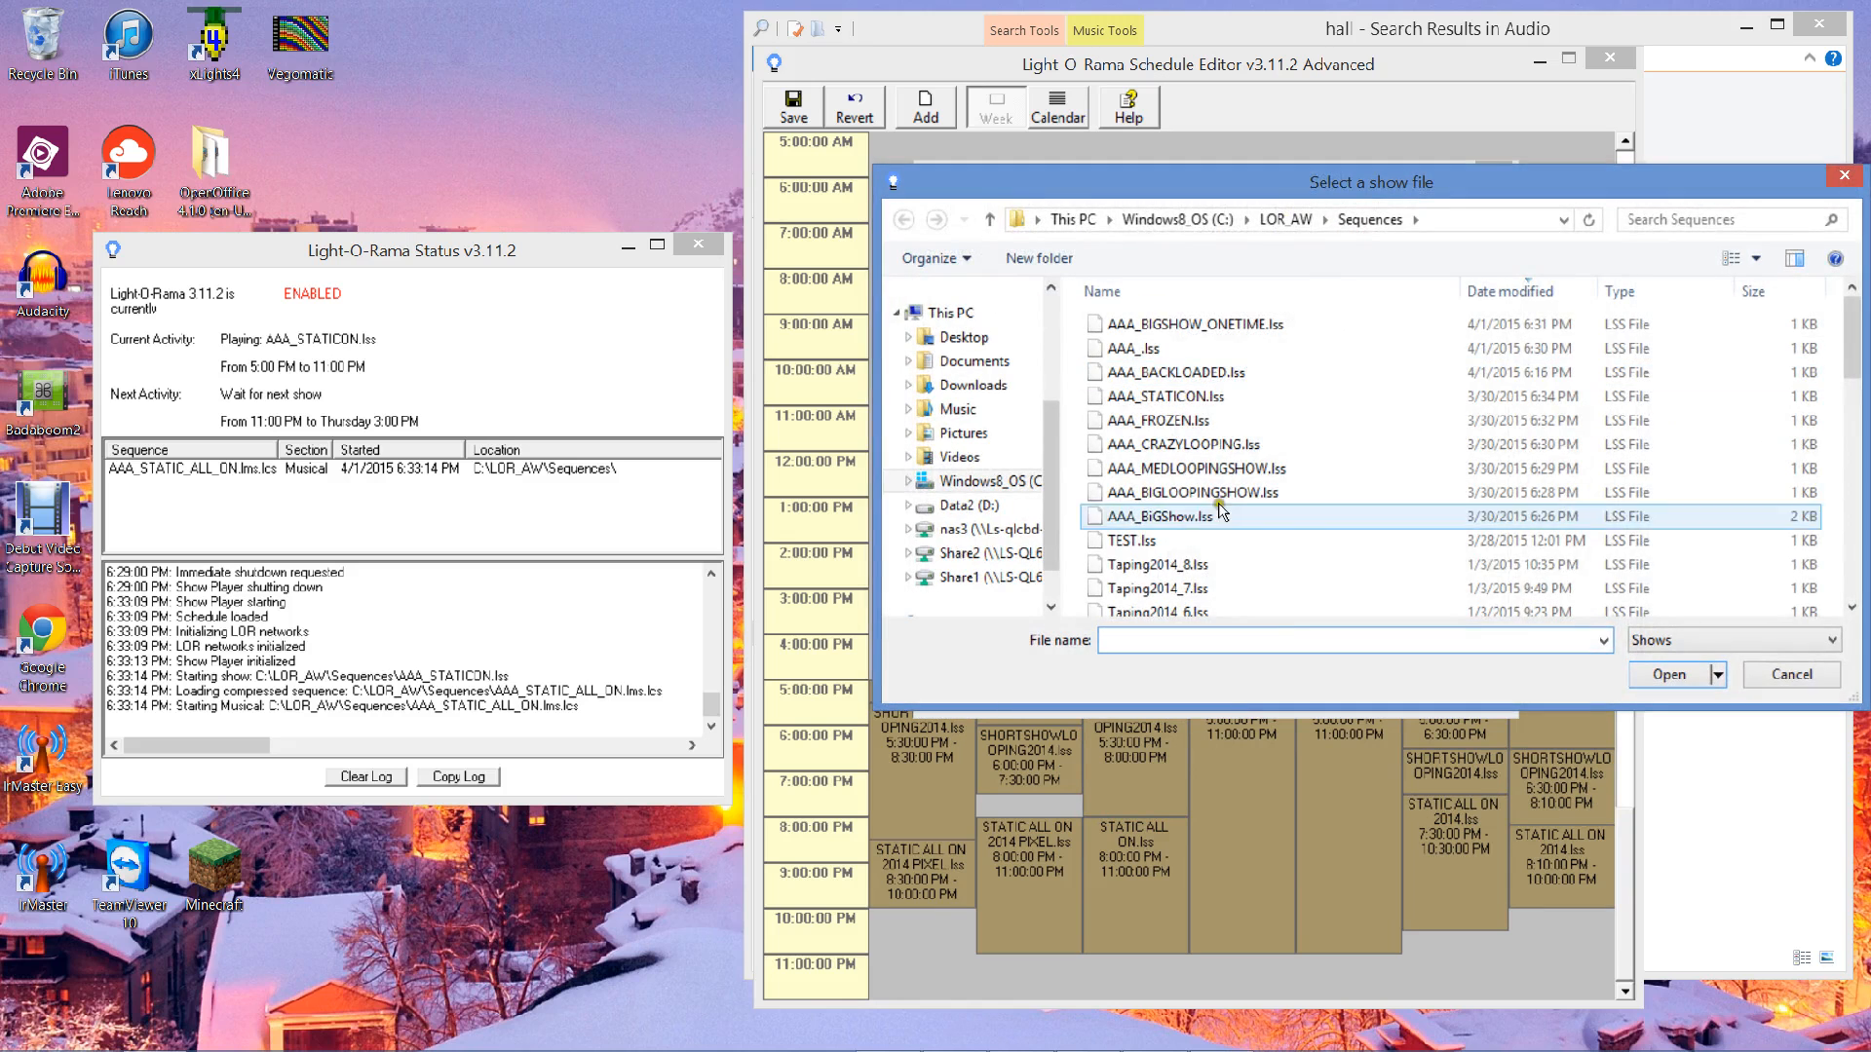
{"action": "left_click", "coordinate": [1791, 674]}
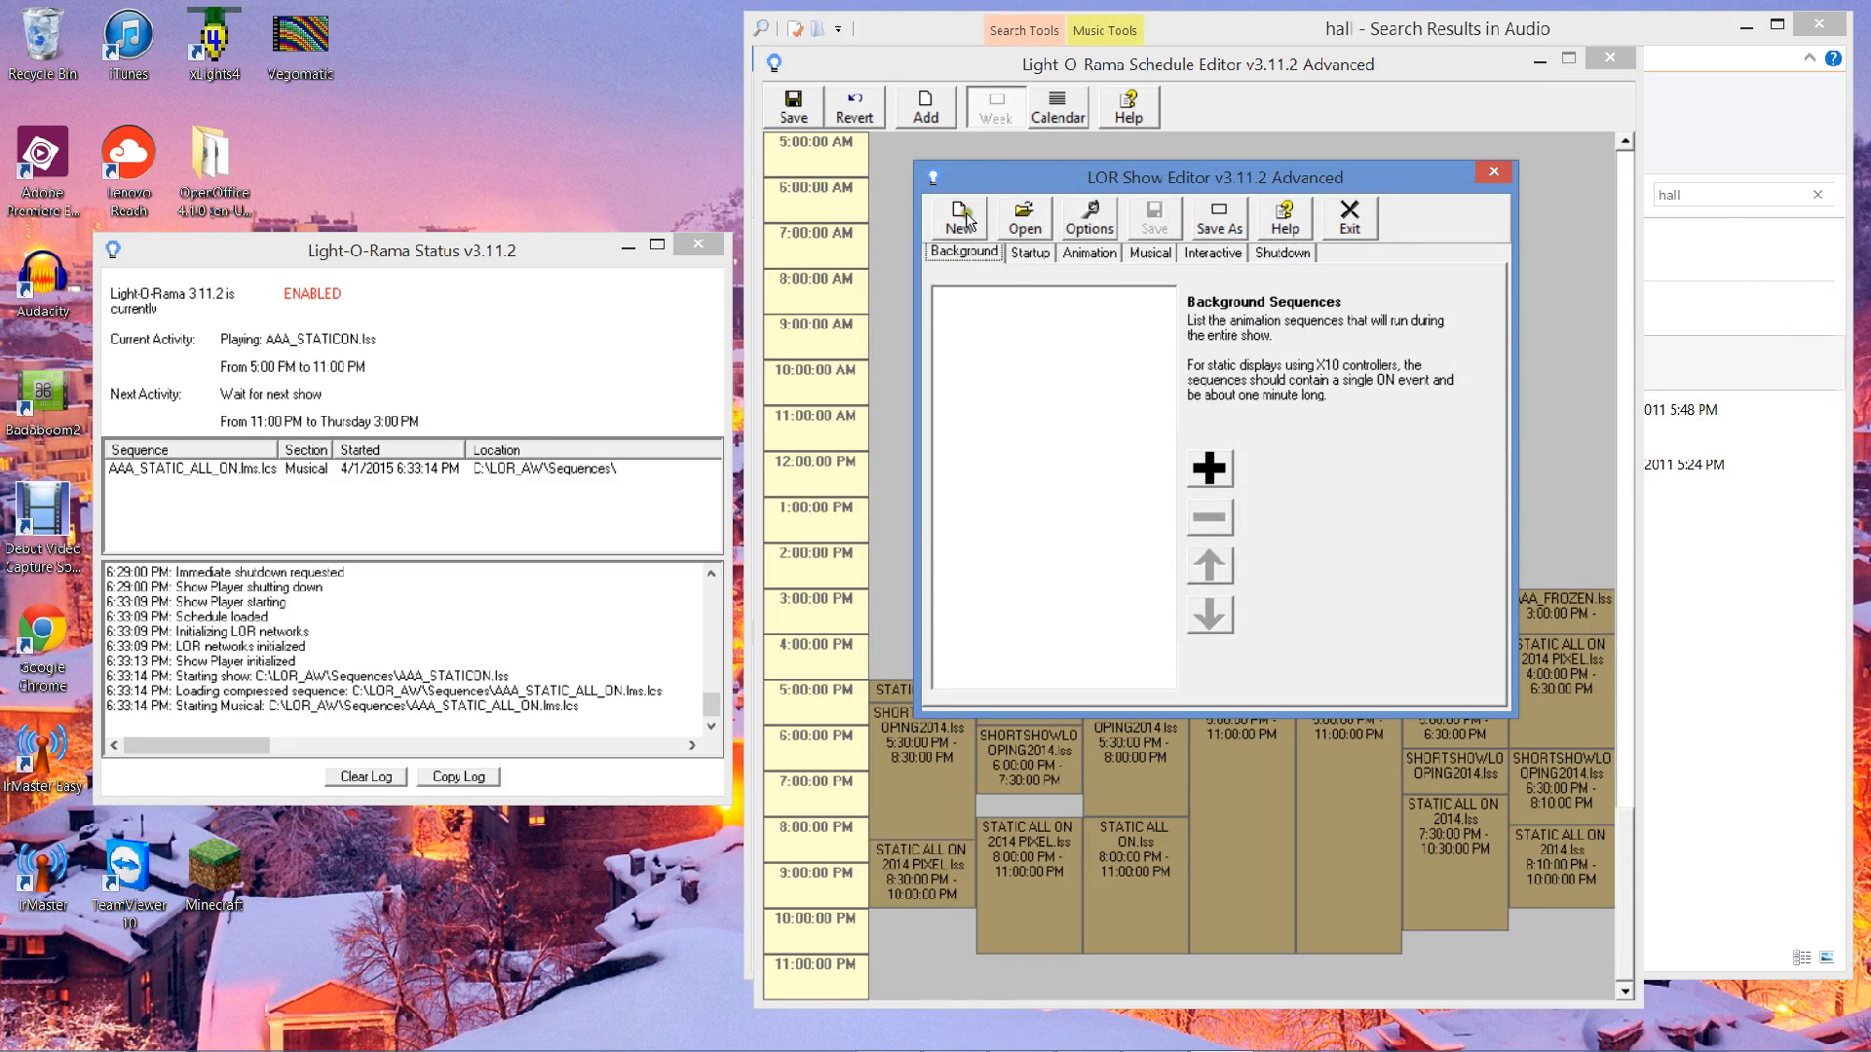
{"action": "left_click", "coordinate": [1142, 254]}
{"action": "left_click", "coordinate": [1193, 462]}
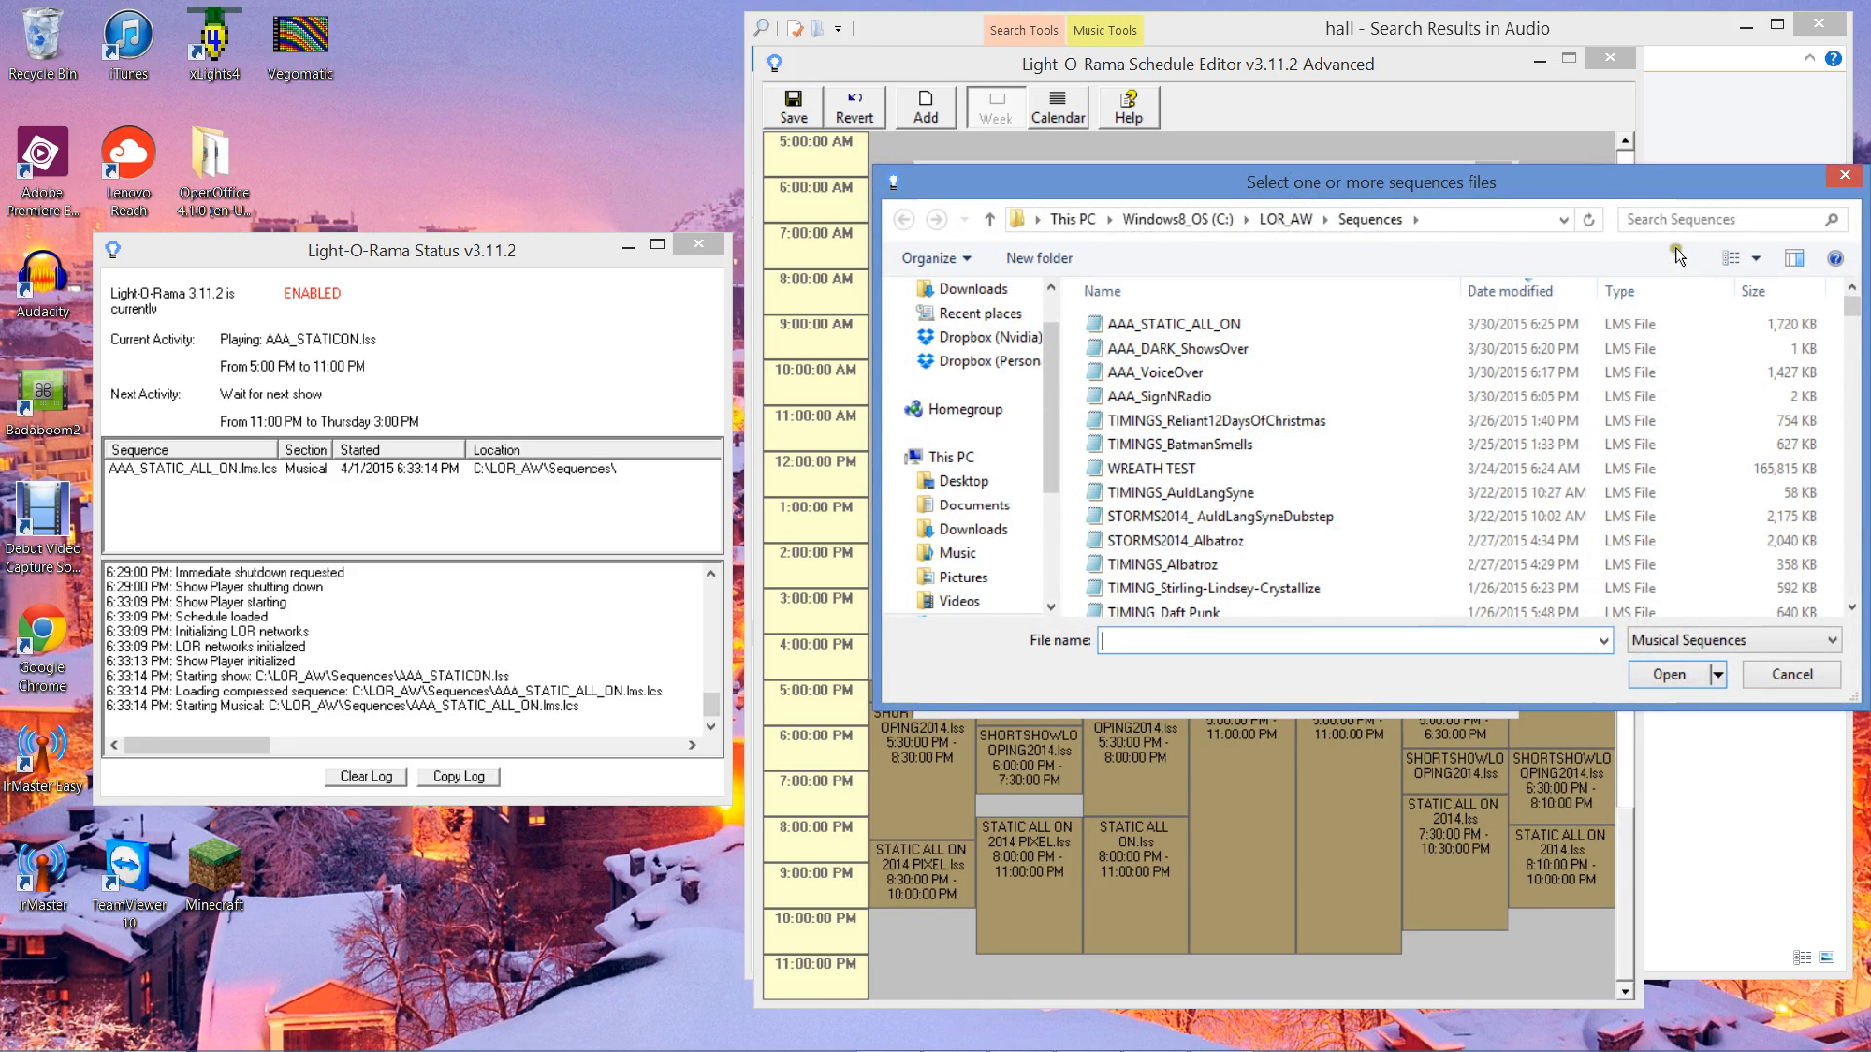
{"action": "left_click", "coordinate": [1852, 583]}
{"action": "left_click", "coordinate": [1853, 582]}
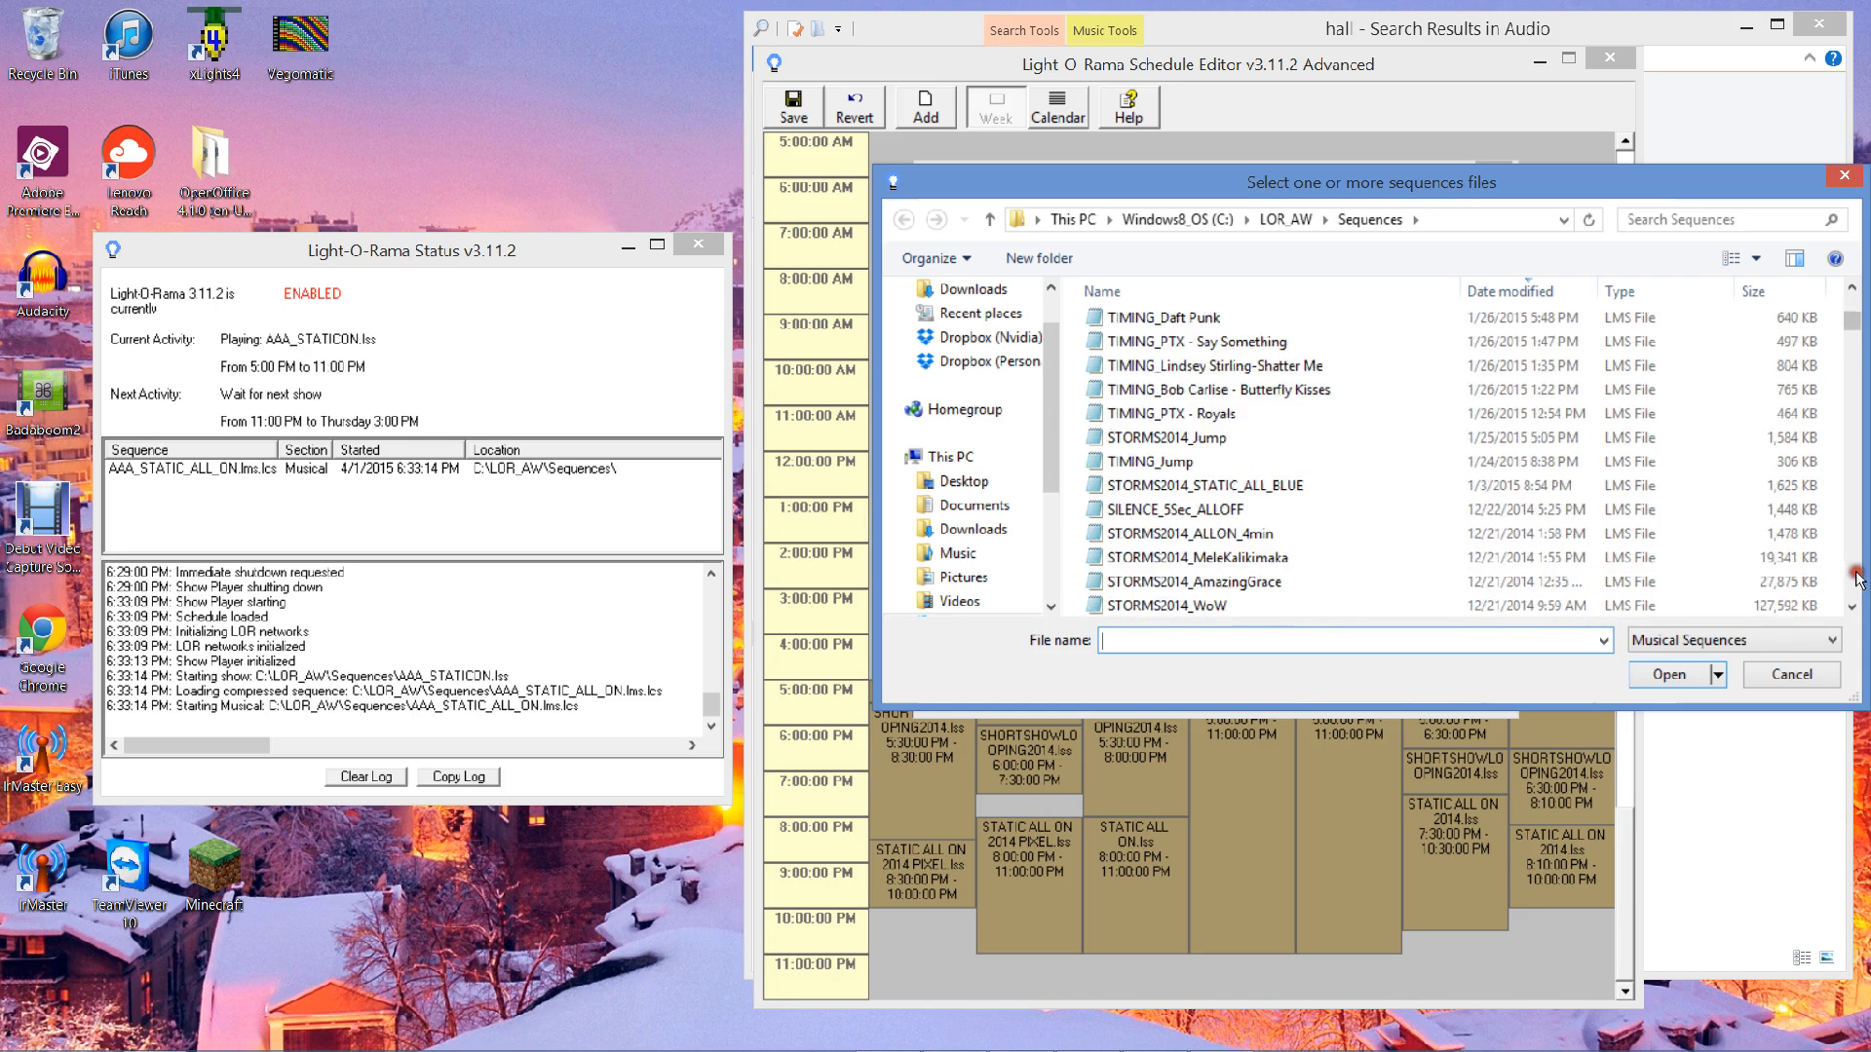
{"action": "left_click", "coordinate": [1855, 581]}
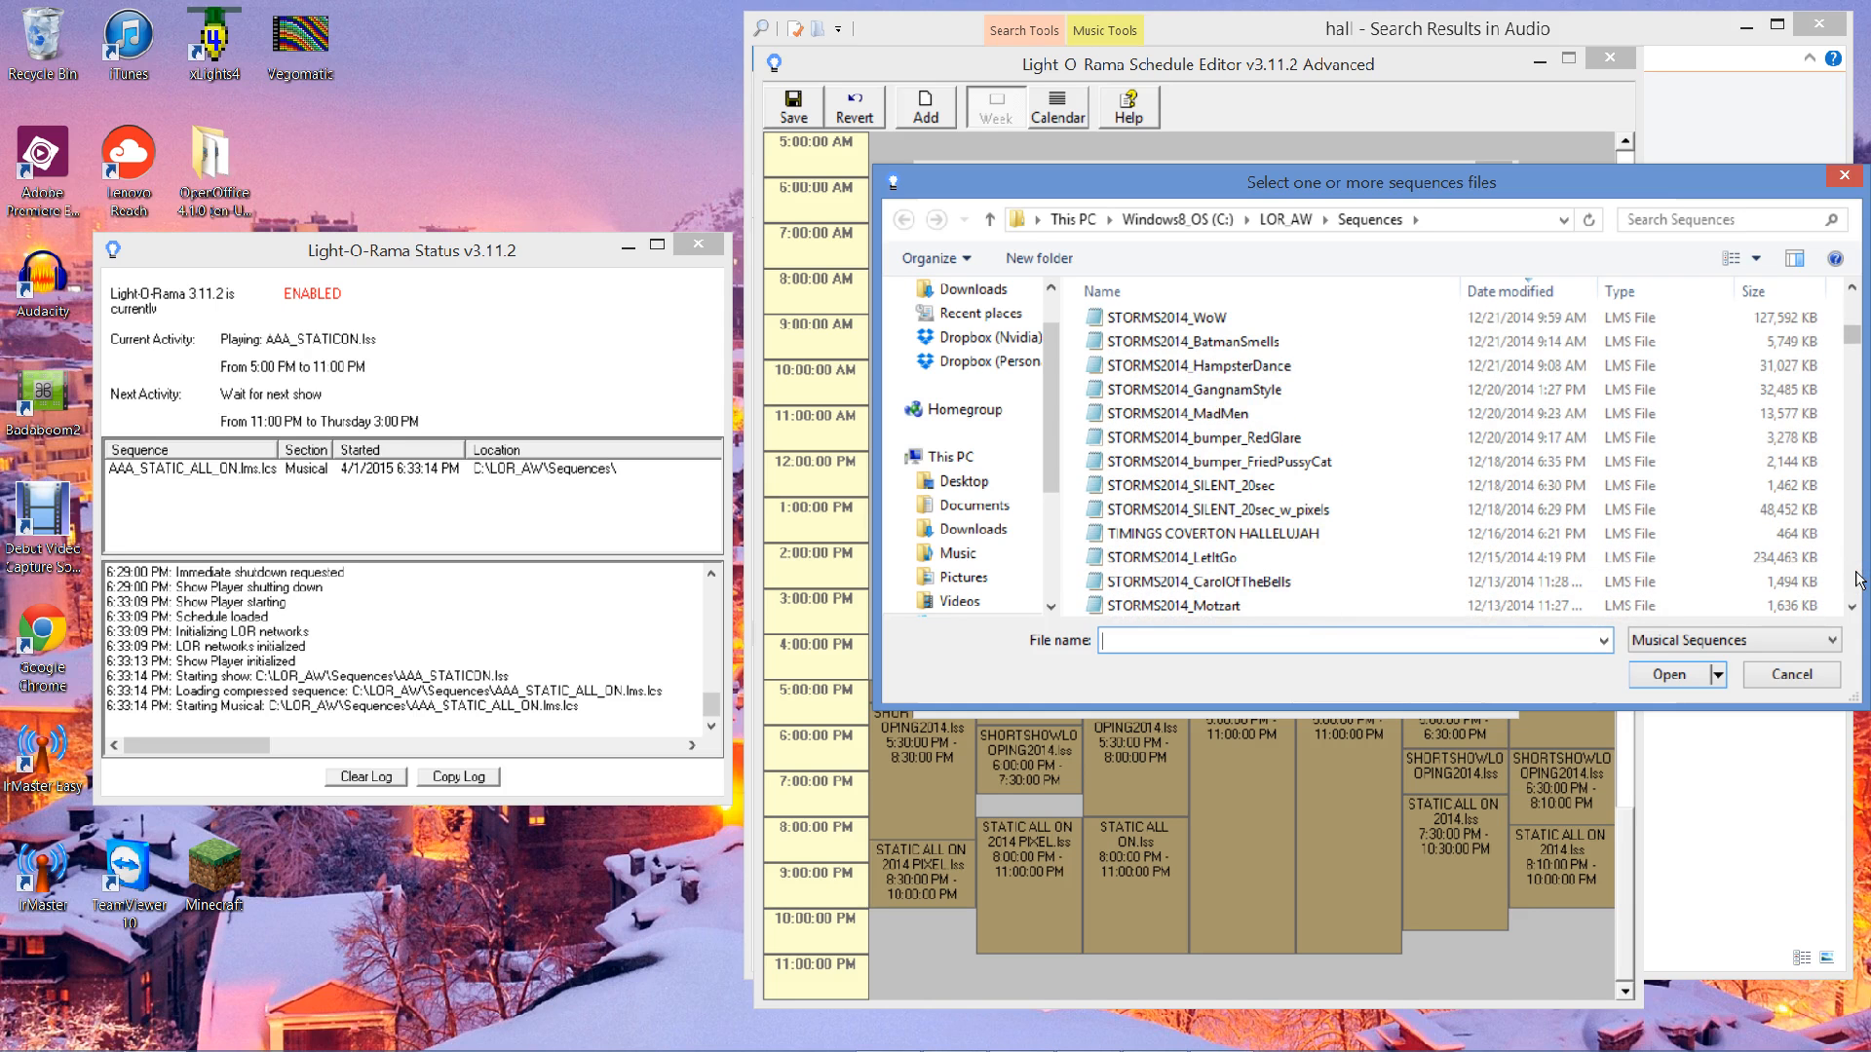
{"action": "left_click", "coordinate": [1855, 580]}
{"action": "left_click", "coordinate": [1340, 488]}
{"action": "double_click", "coordinate": [1340, 492]}
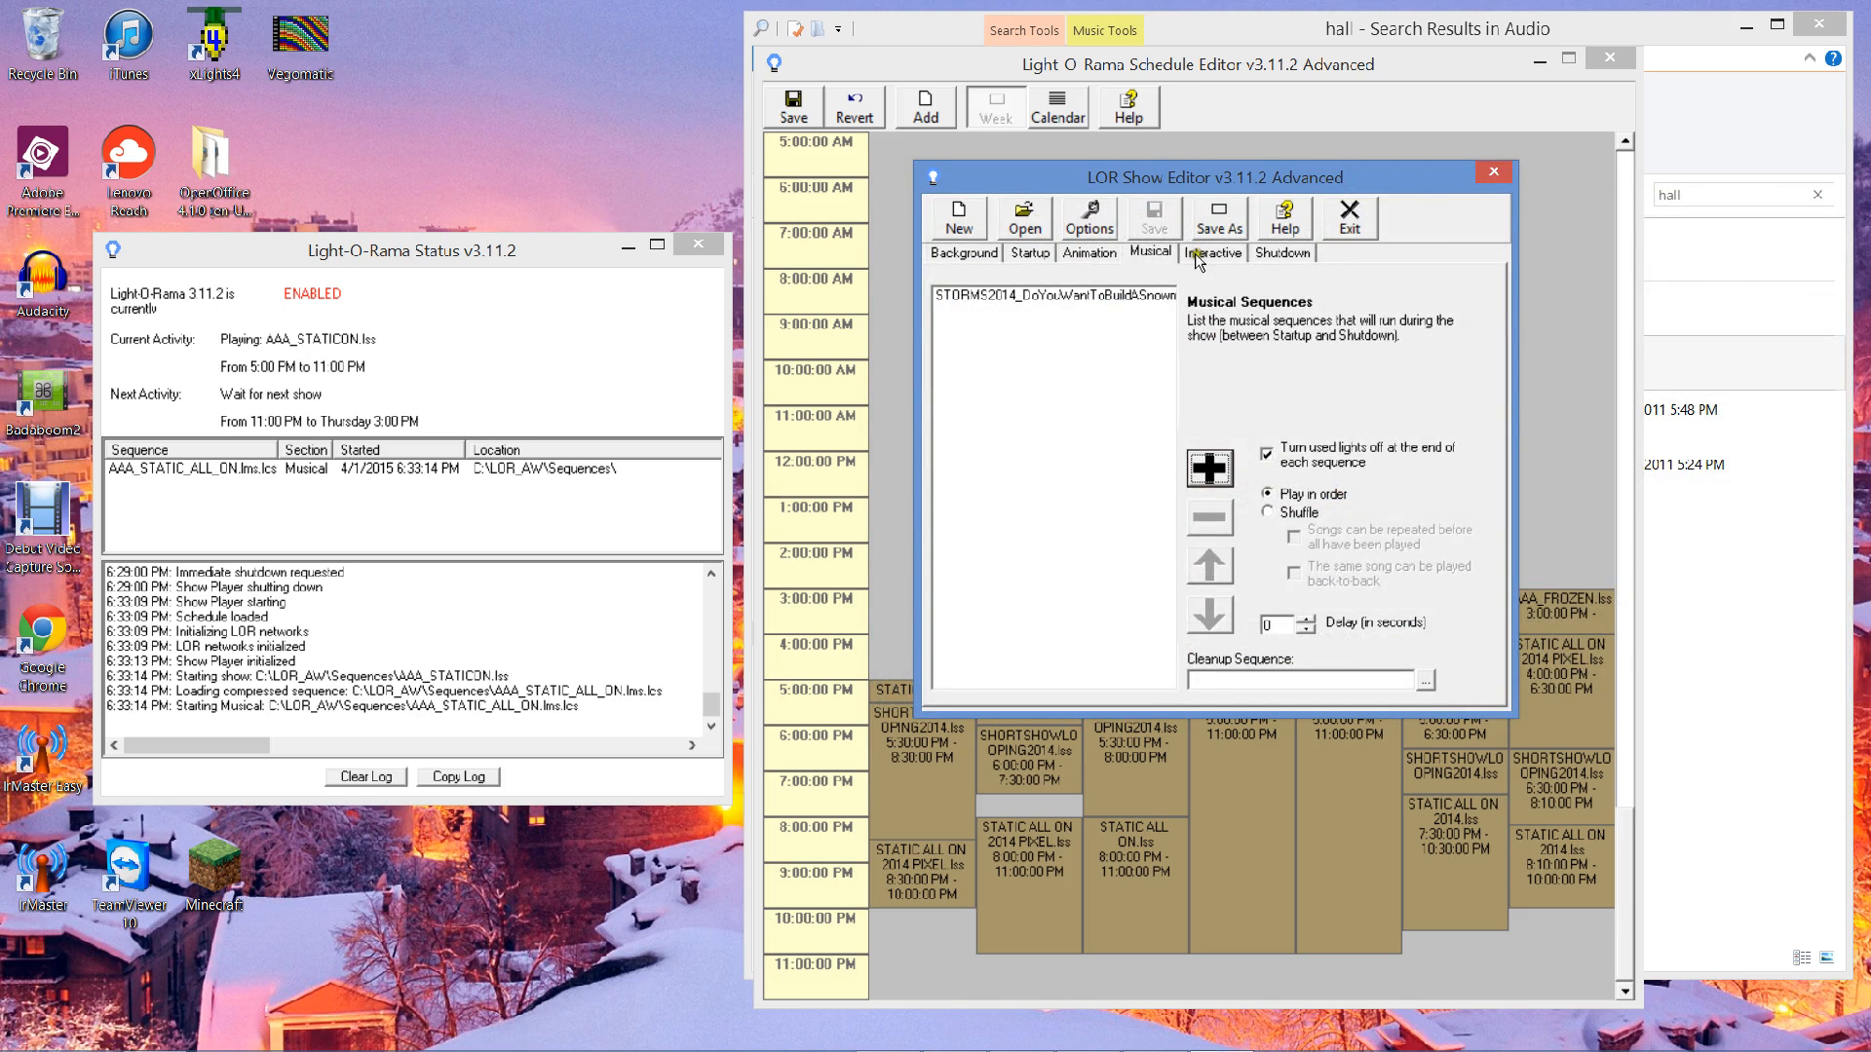
- Add the sequence STORMS2014_LetItSnow to the show's shutdown sequences
{"action": "left_click", "coordinate": [1281, 252]}
{"action": "left_click", "coordinate": [1211, 469]}
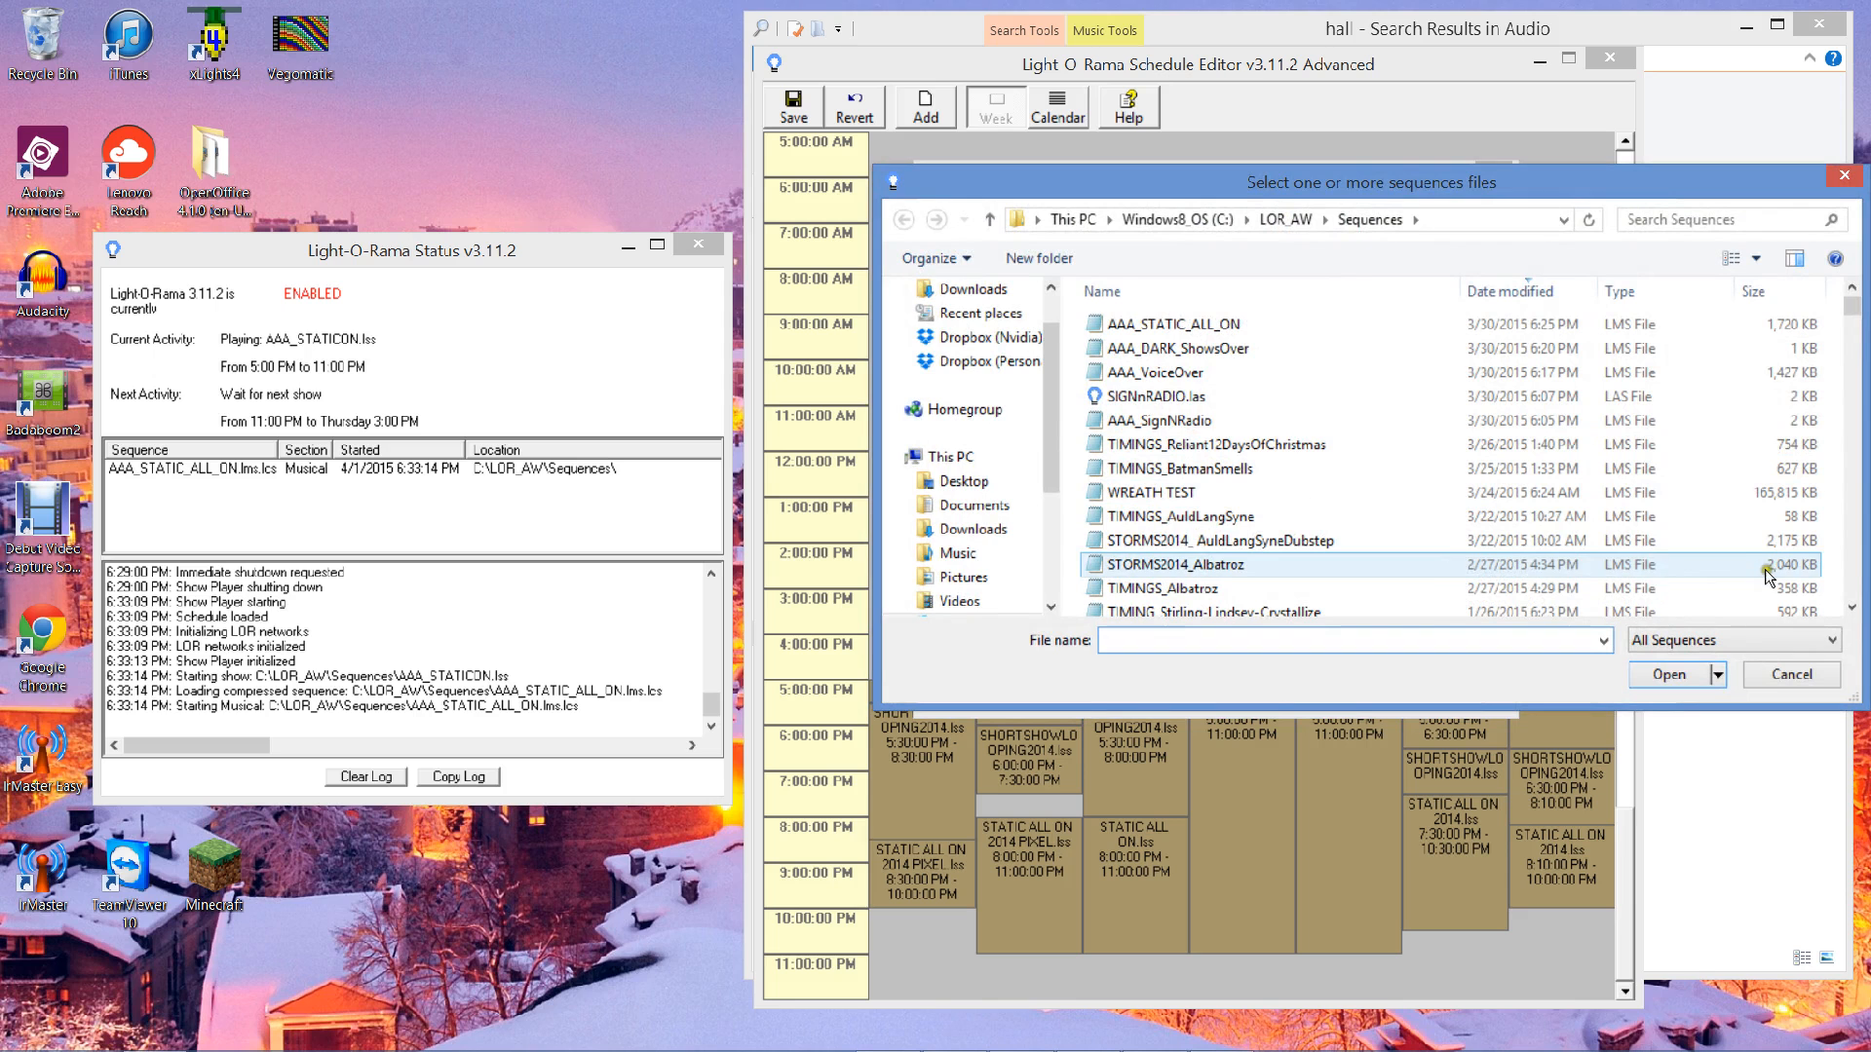
{"action": "left_click", "coordinate": [1852, 570]}
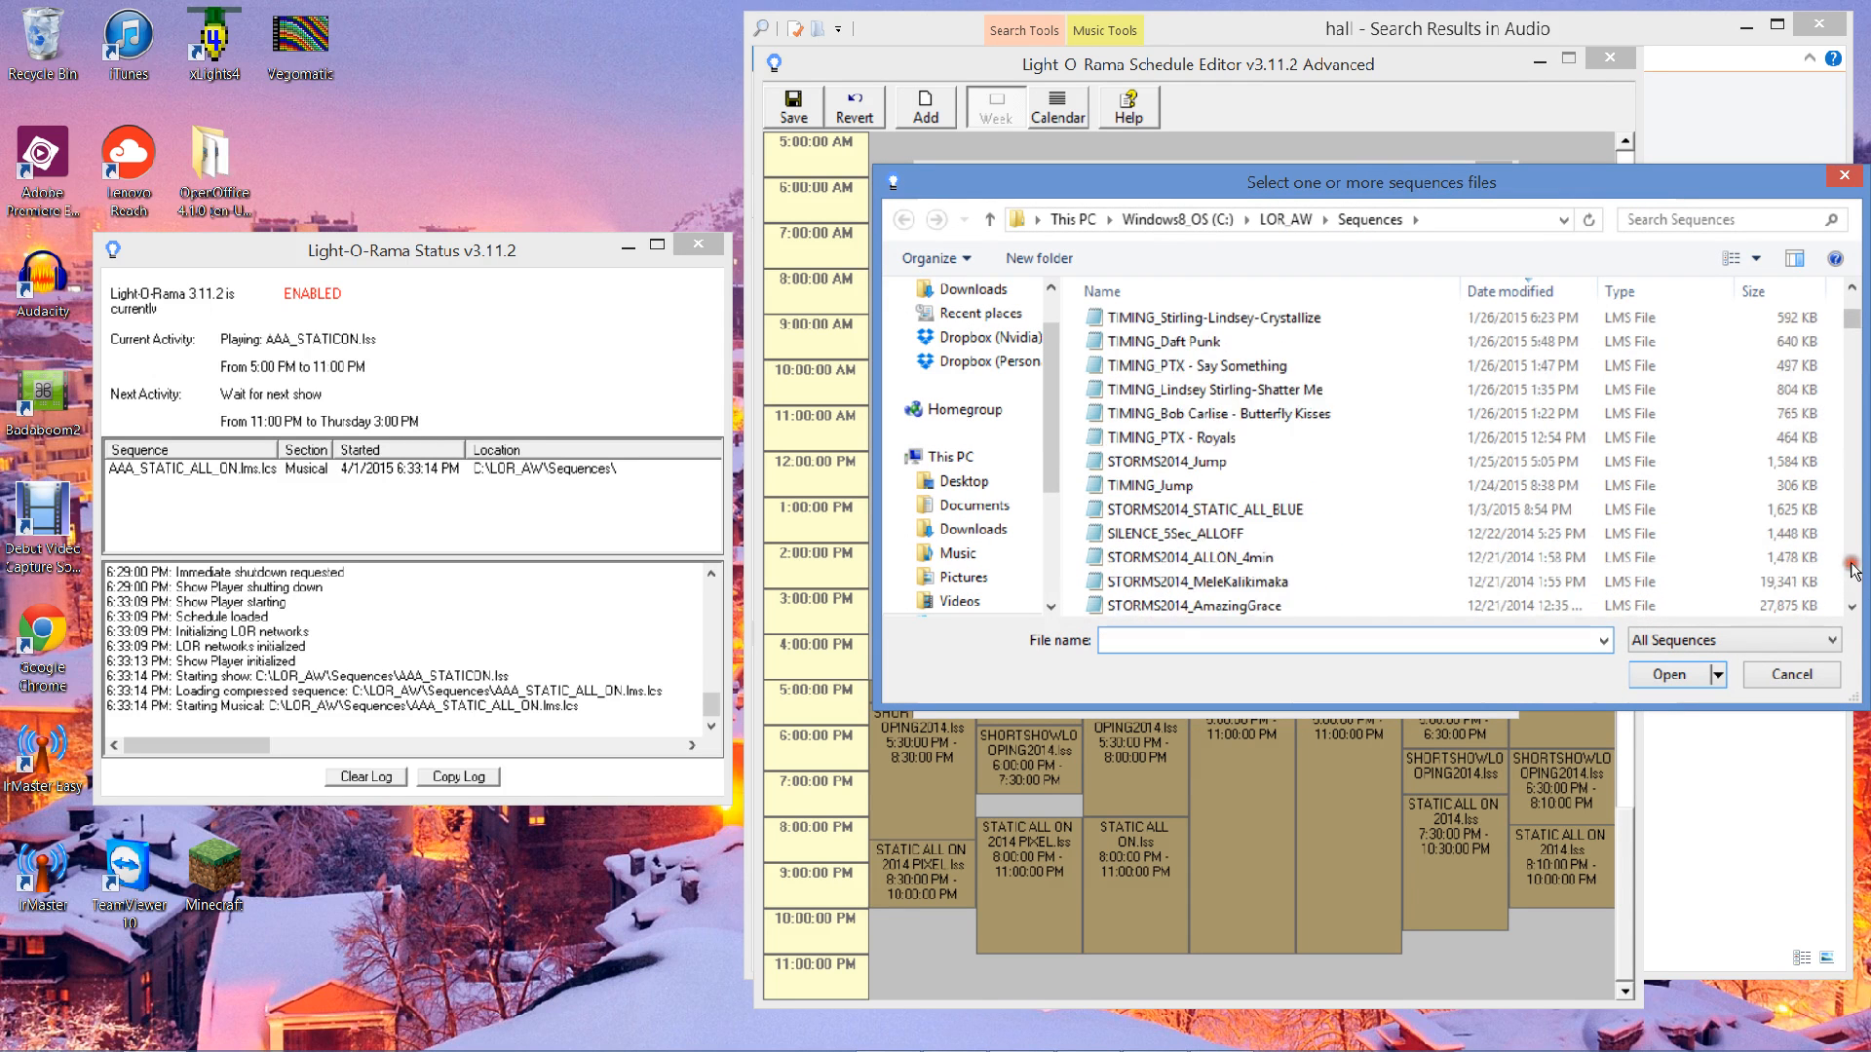
{"action": "left_click", "coordinate": [1852, 570]}
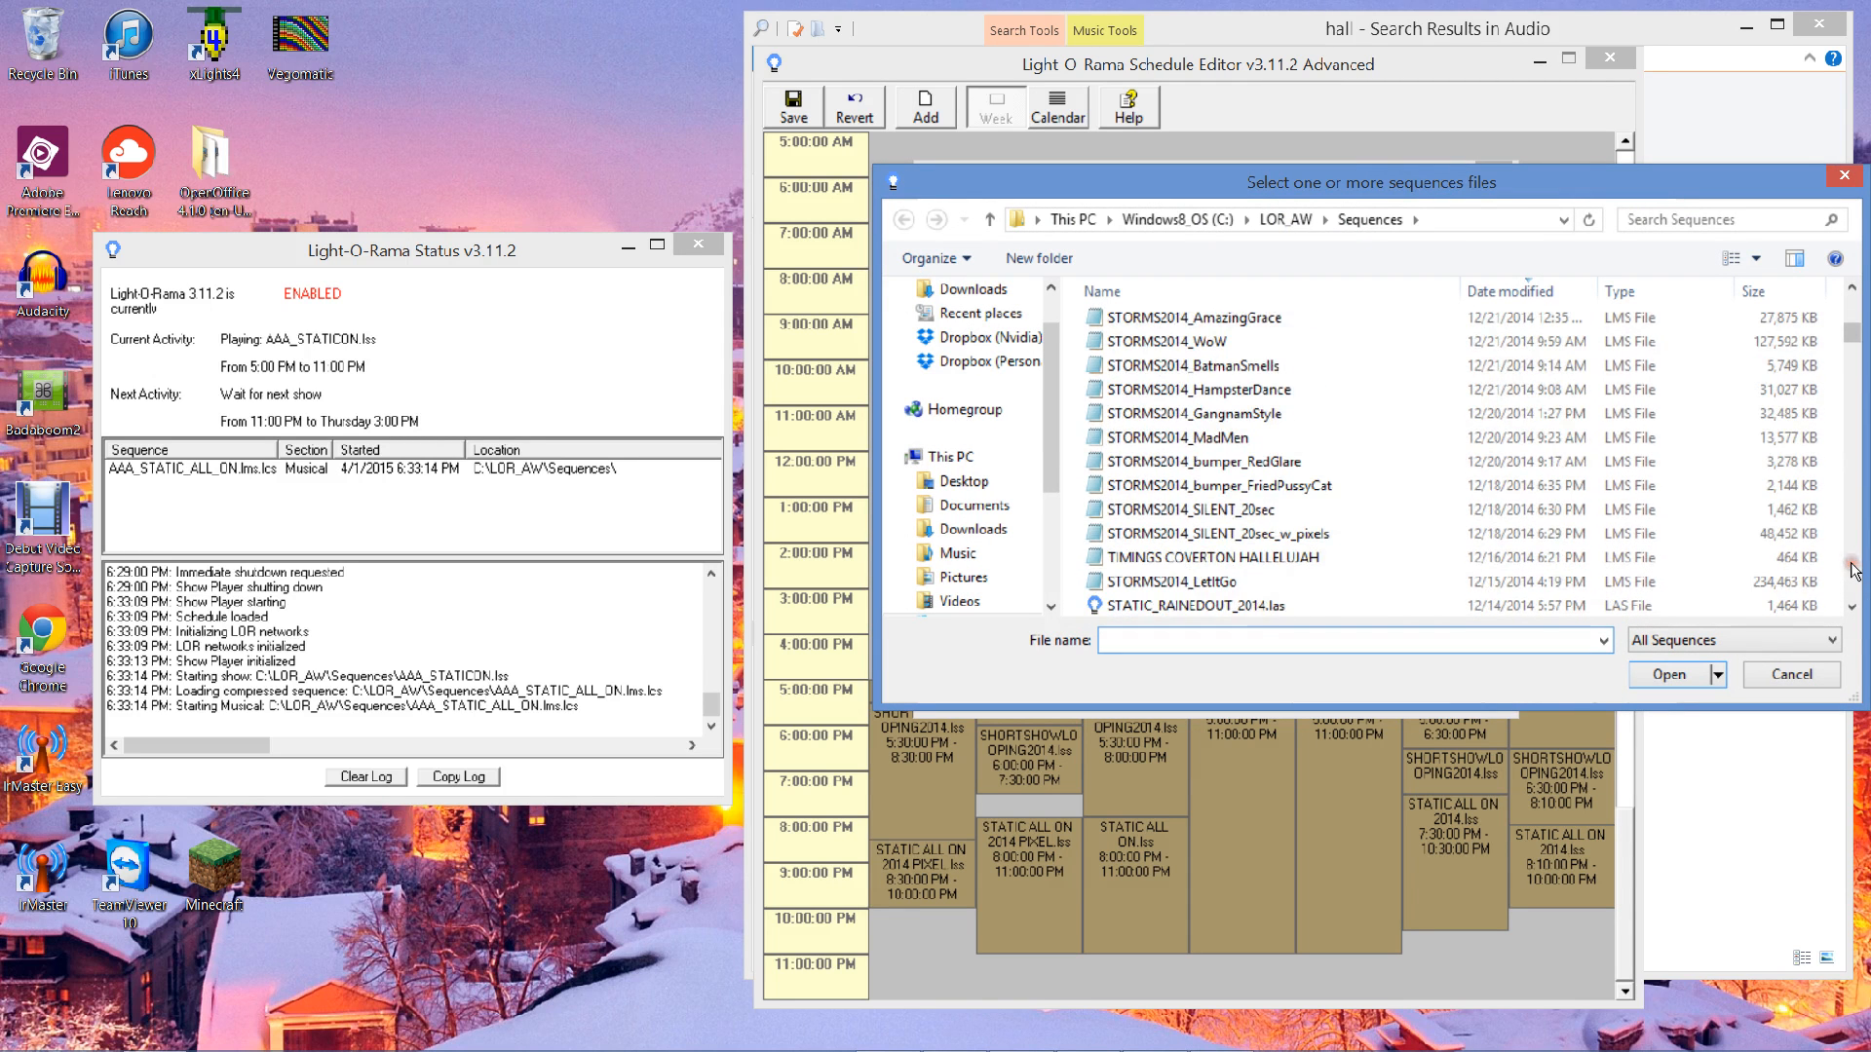
{"action": "left_click", "coordinate": [1852, 570]}
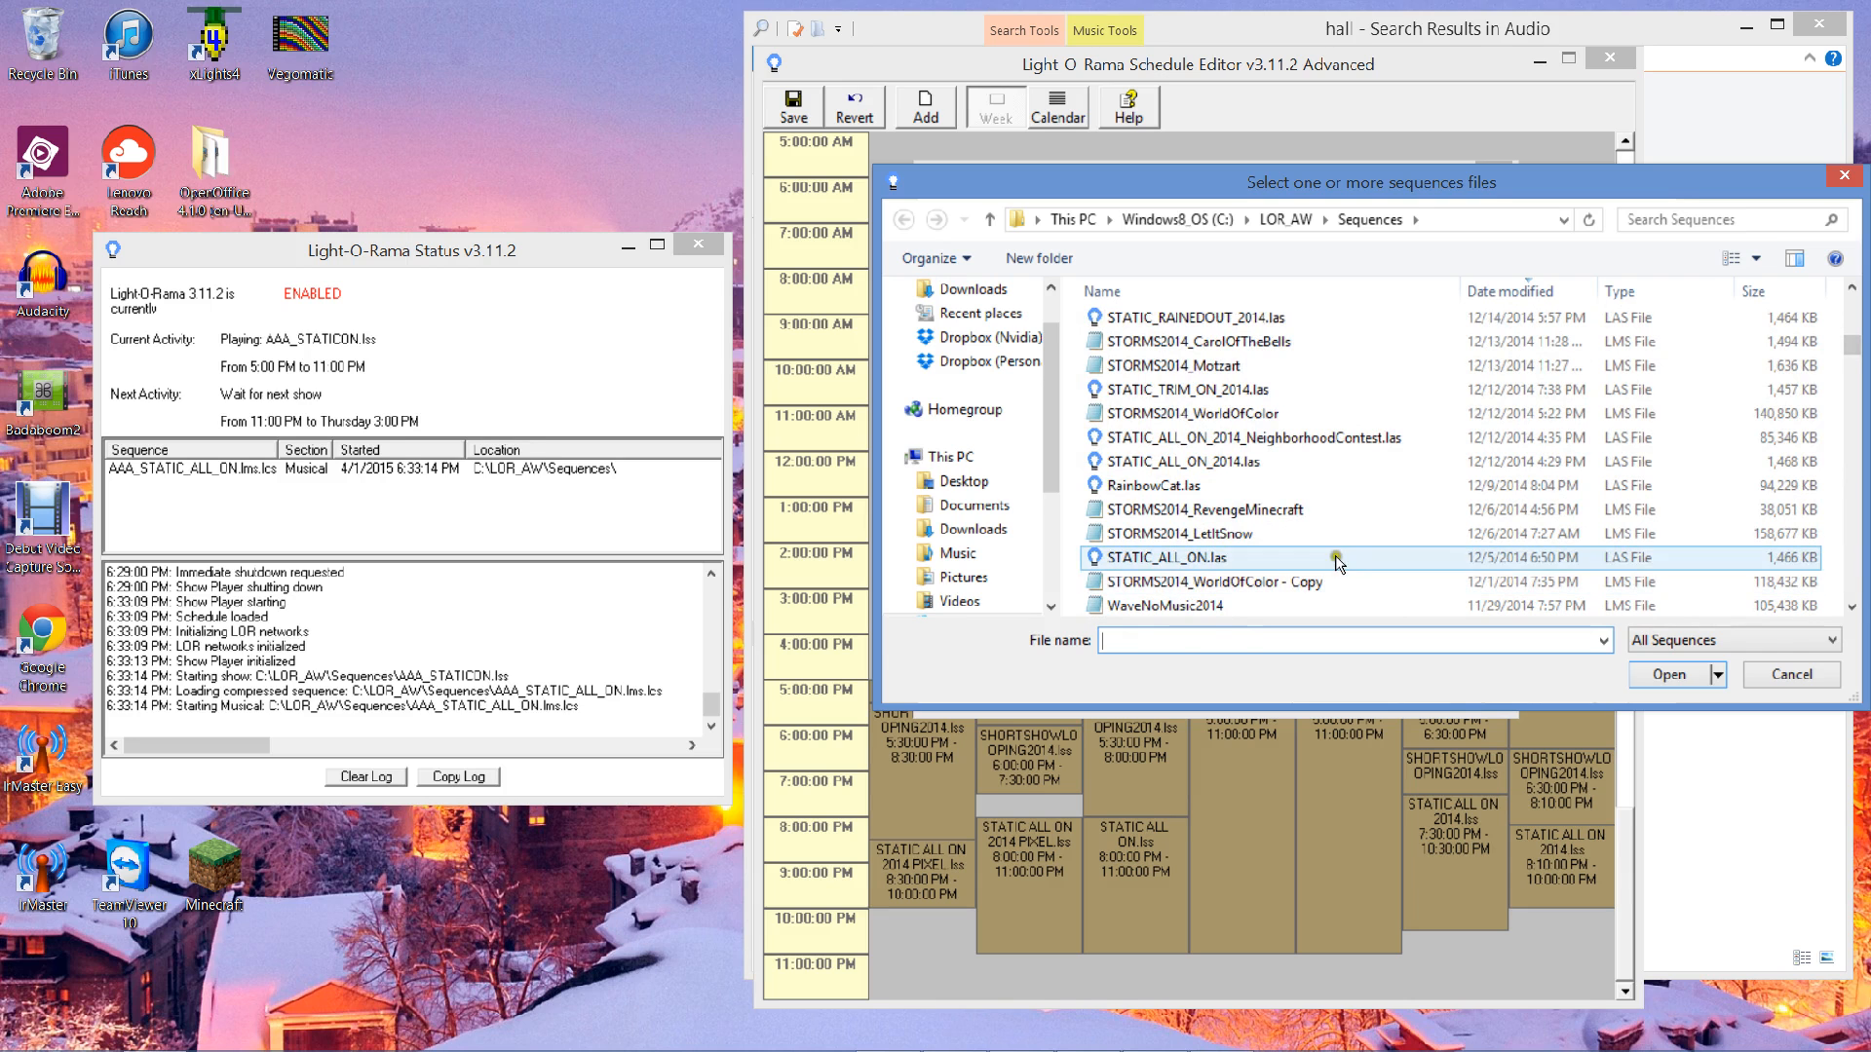
{"action": "left_click", "coordinate": [1248, 533]}
{"action": "left_click", "coordinate": [1668, 675]}
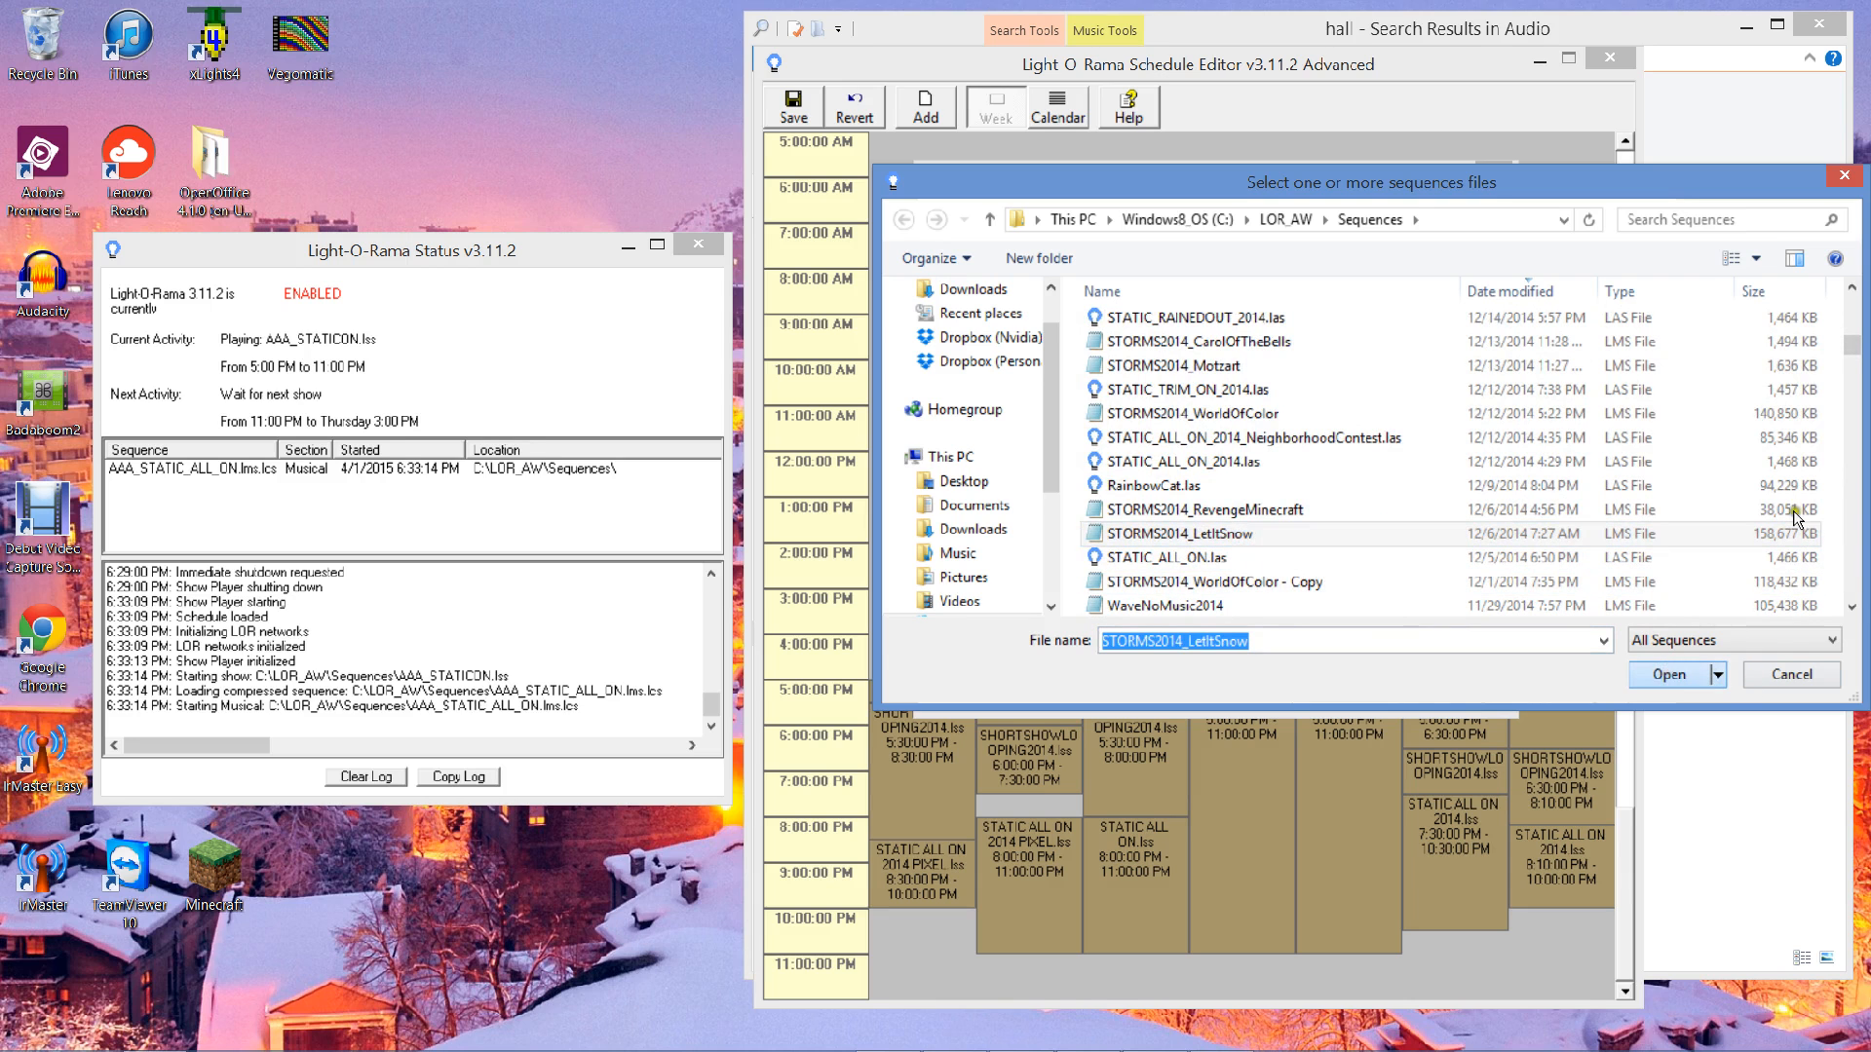
- Add the sequence STORMS2014_WorldOfColor to the show's shutdown sequences
{"action": "left_click", "coordinate": [1222, 472]}
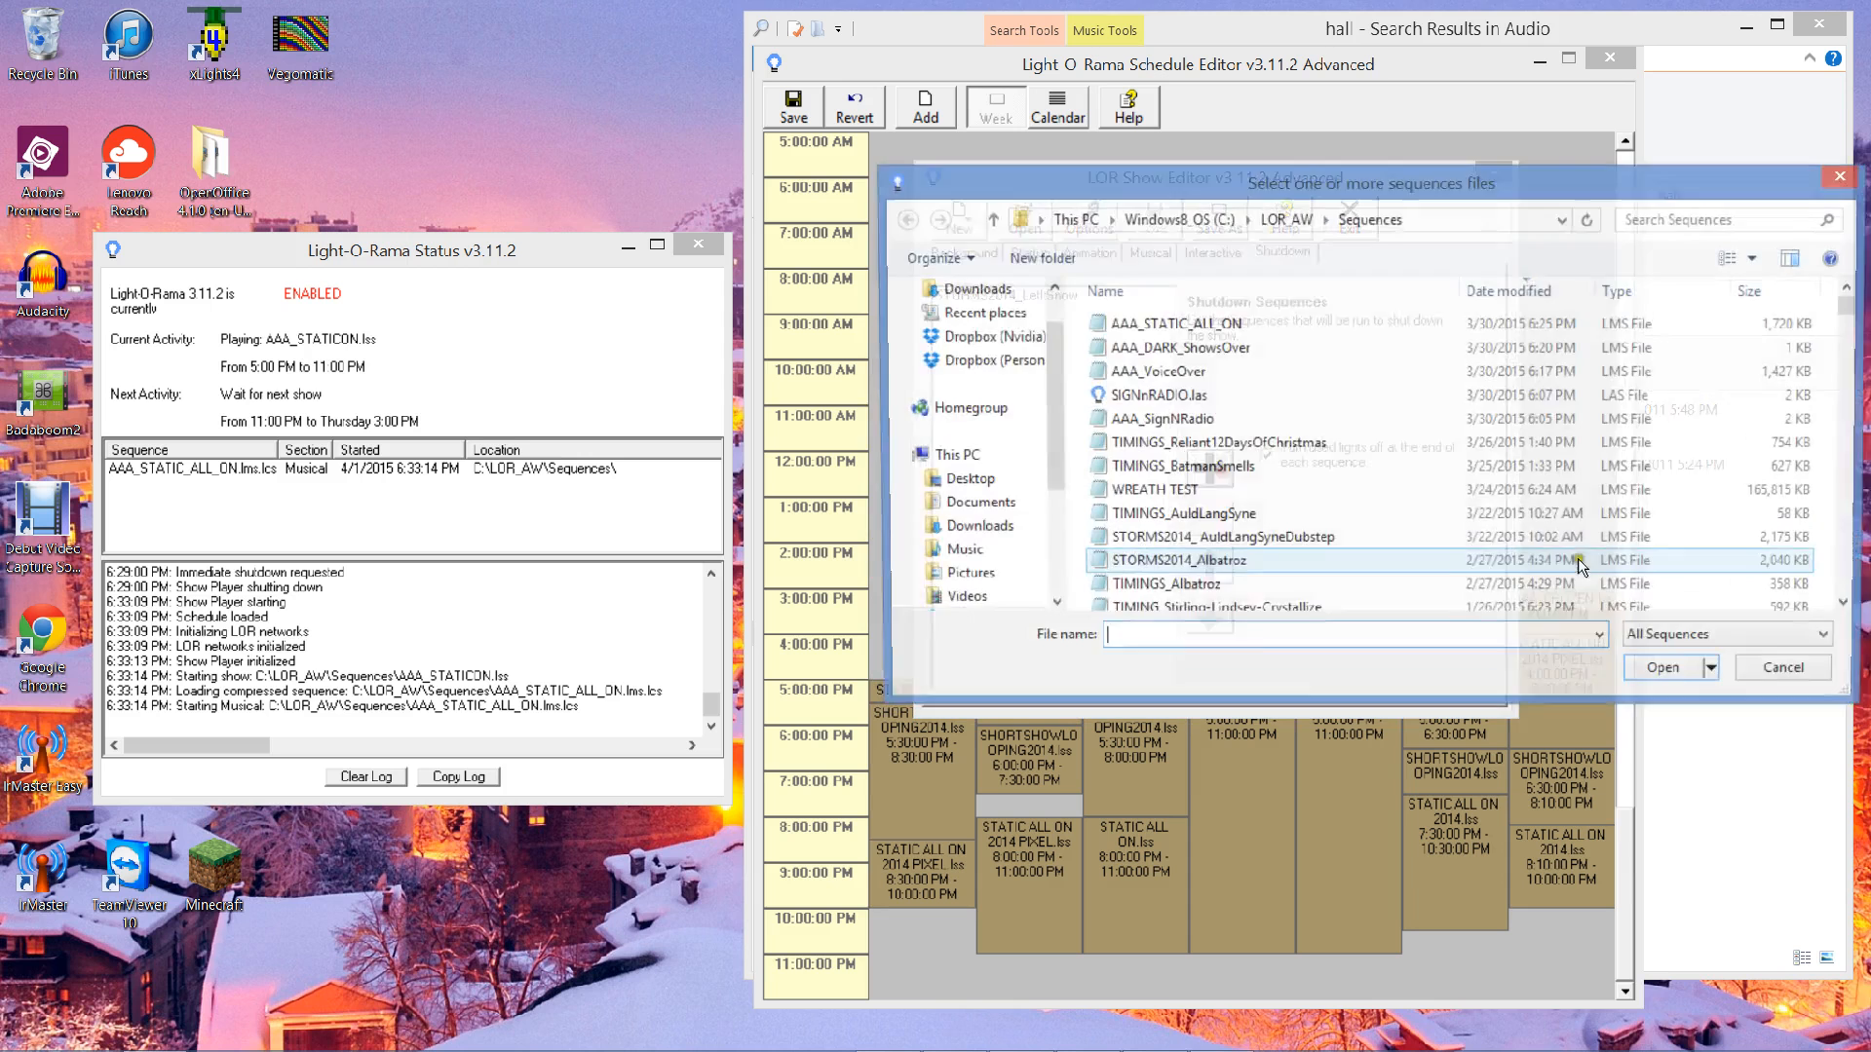
{"action": "left_click", "coordinate": [1852, 573]}
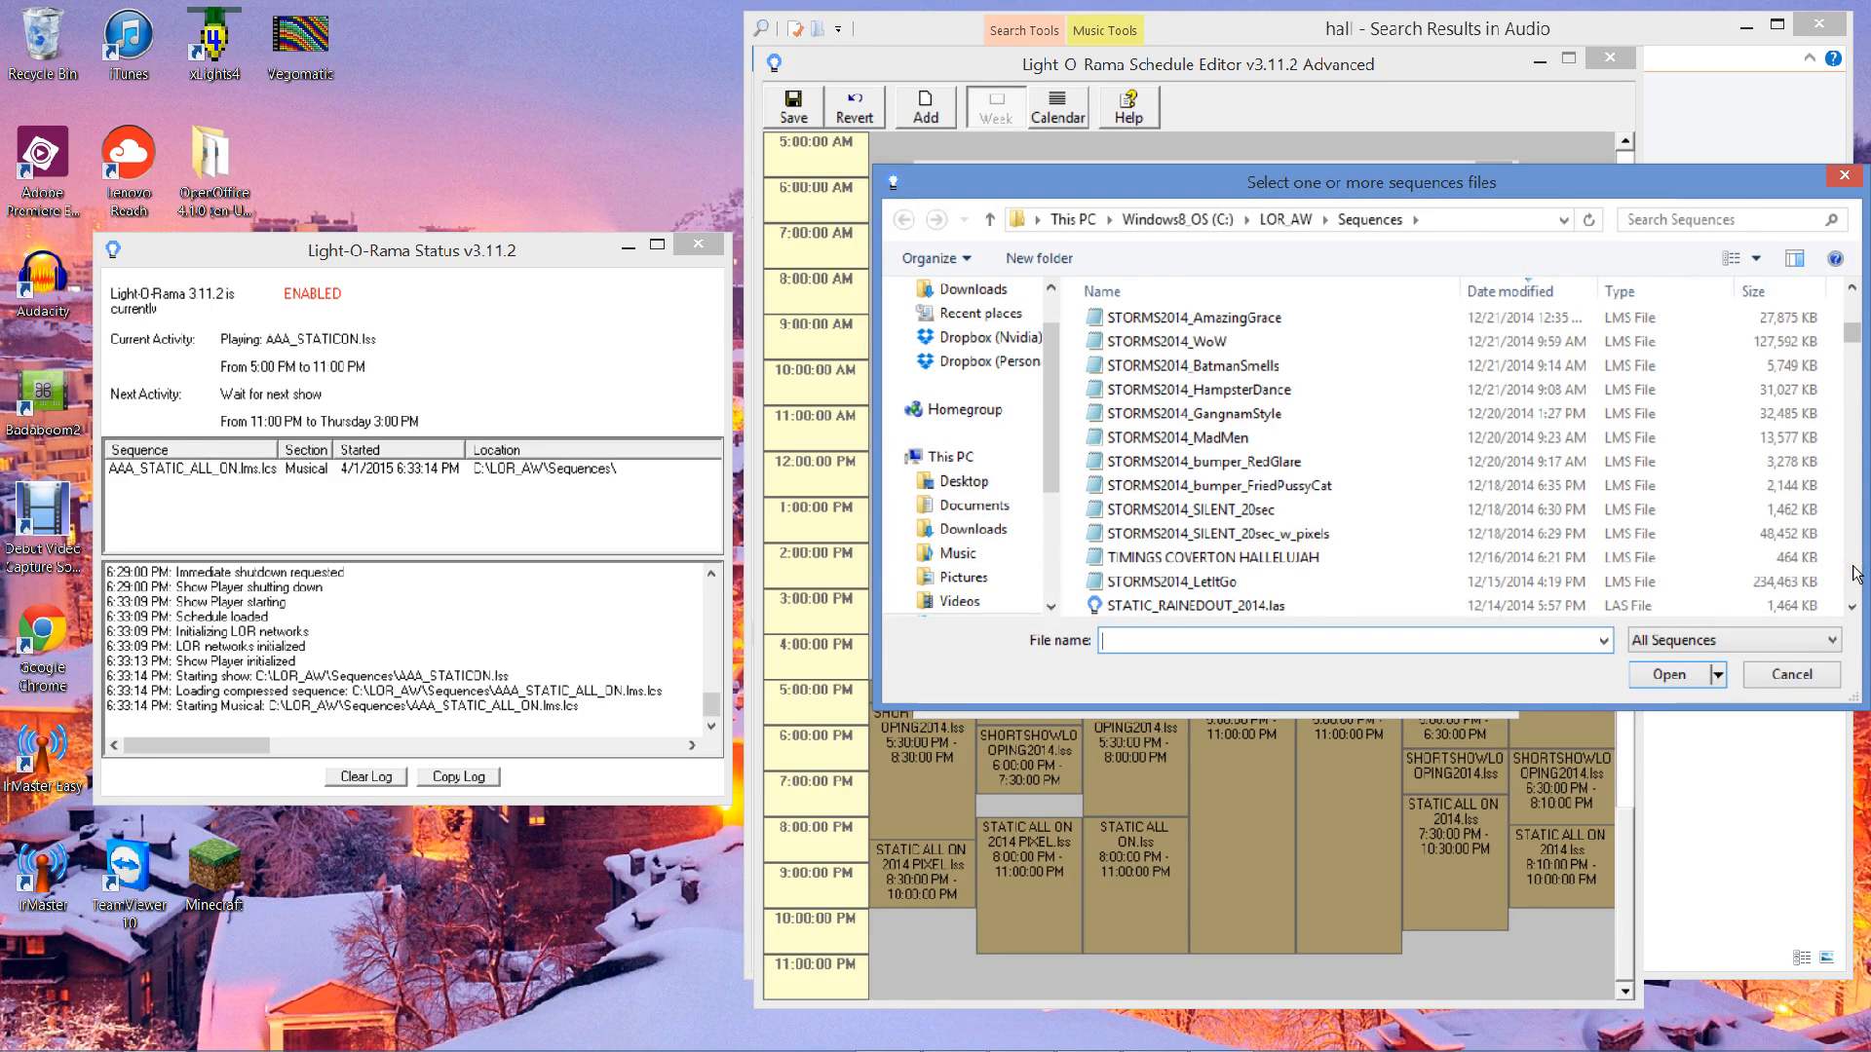
{"action": "left_click", "coordinate": [1854, 575]}
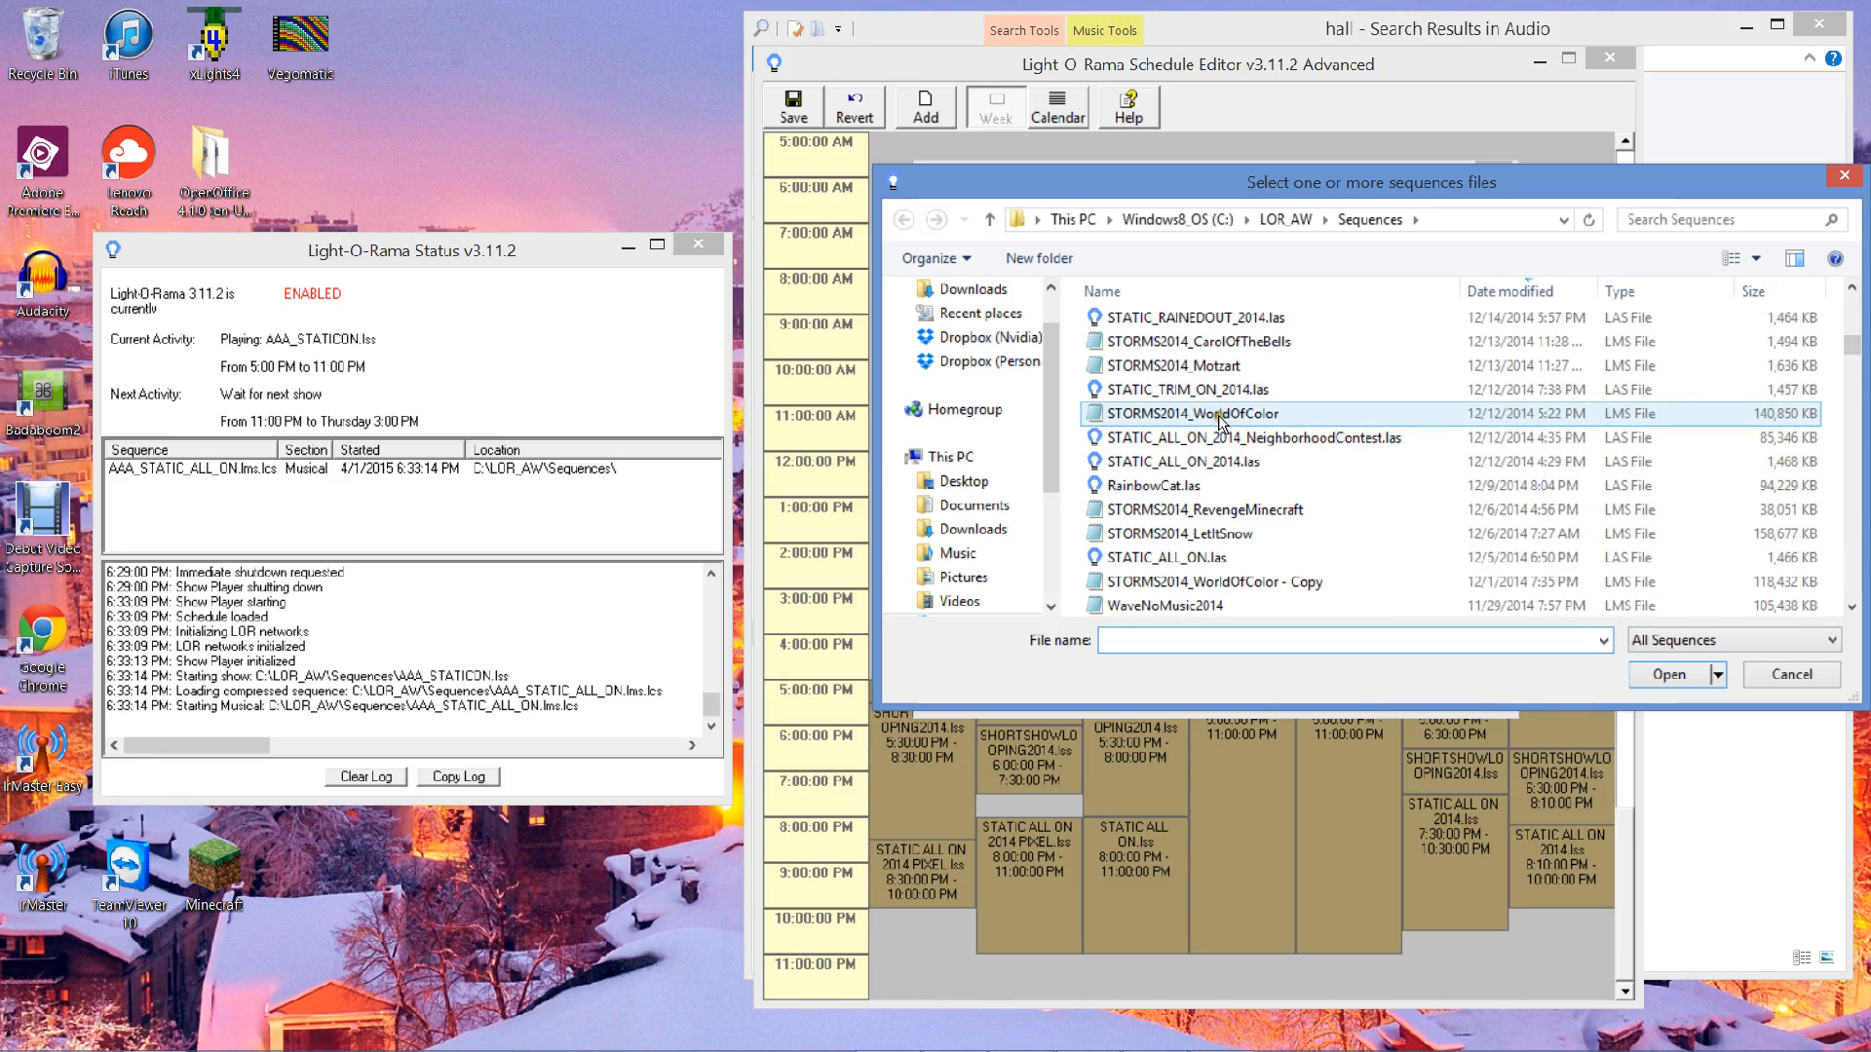
{"action": "left_click", "coordinate": [1220, 416]}
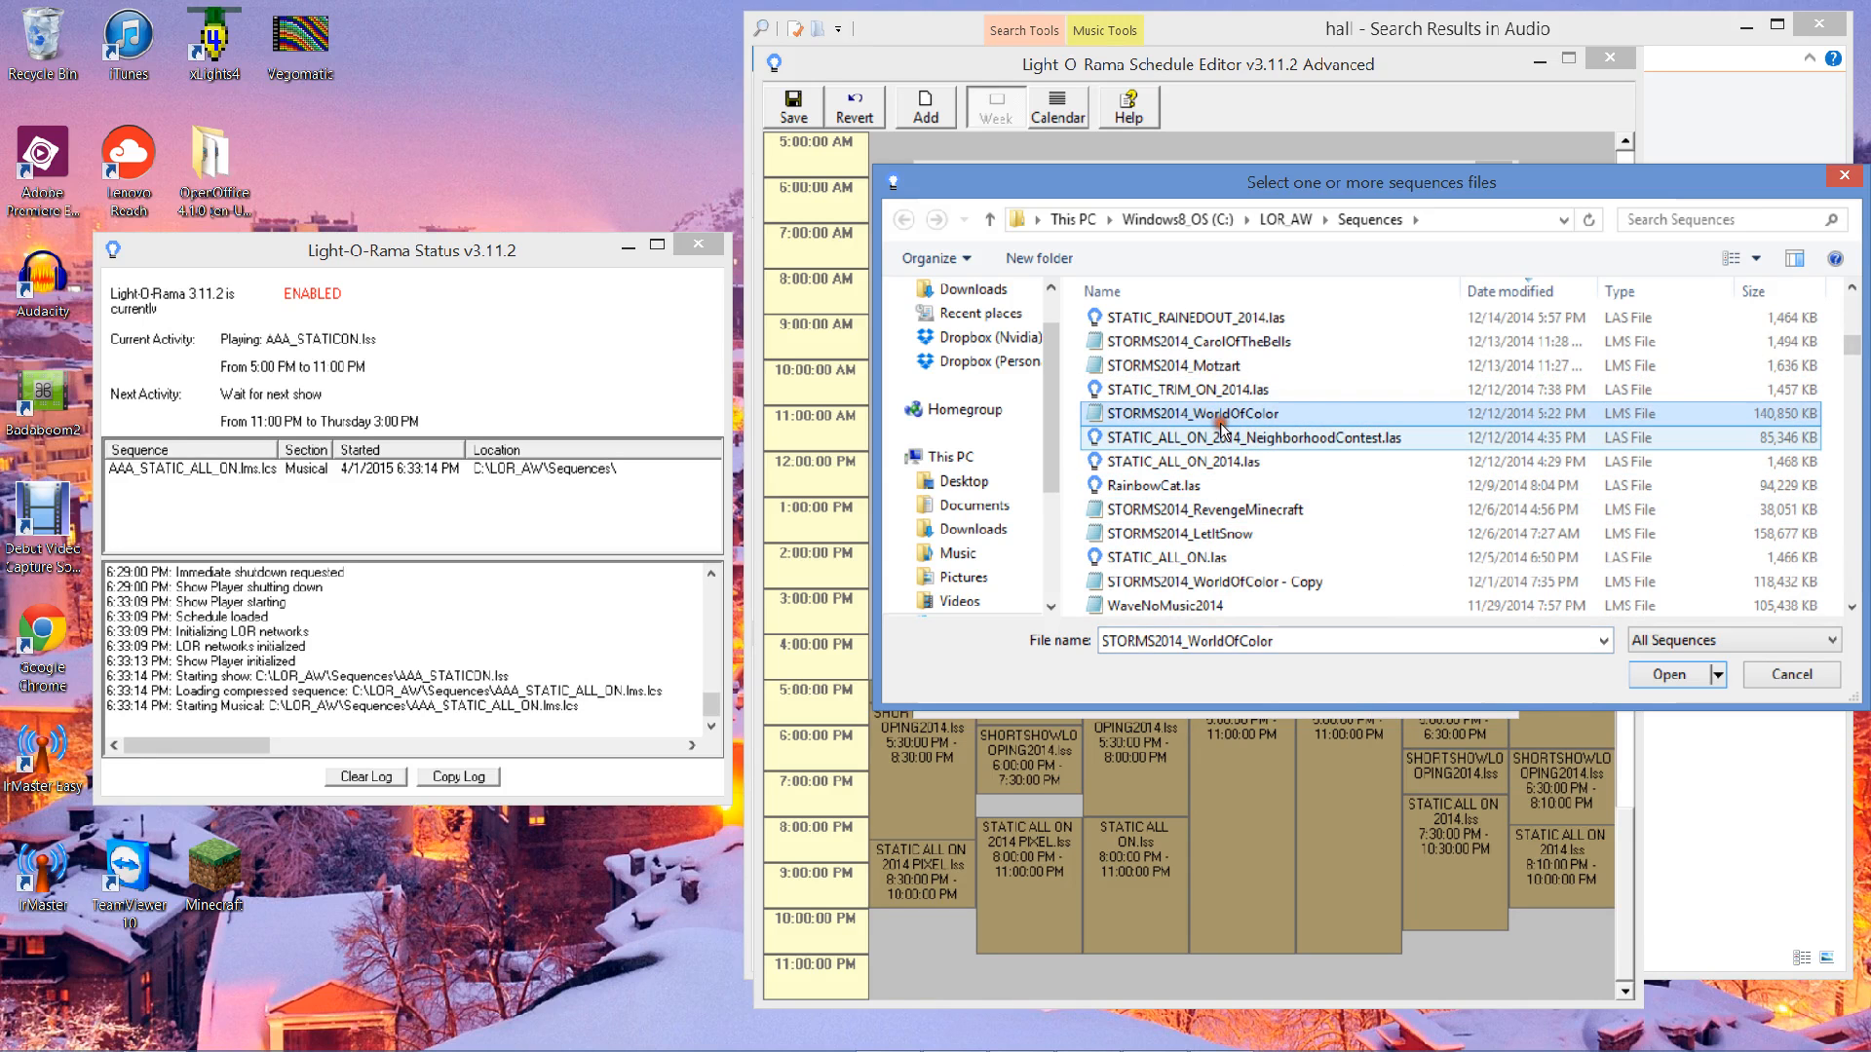
{"action": "left_click", "coordinate": [1654, 674]}
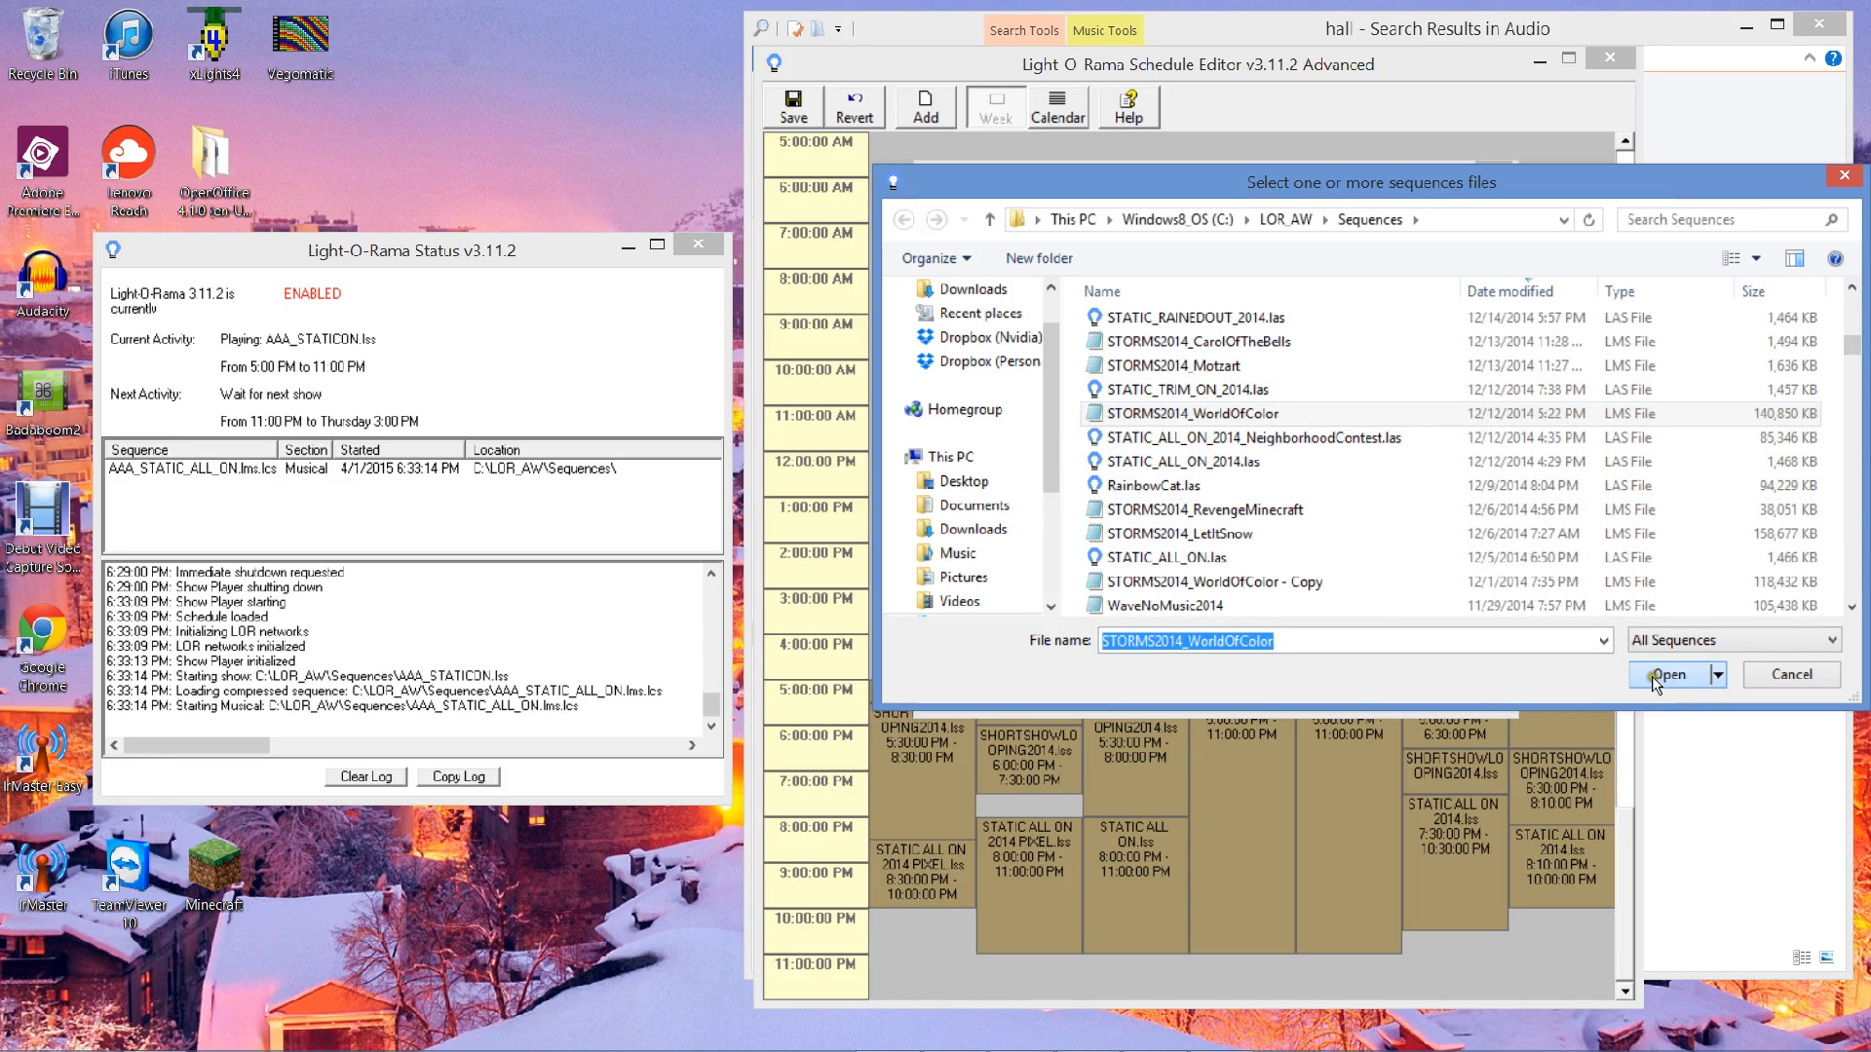
- Sort the sequence files by name and add STORMS2014_LetItGo to the show's shutdown sequences
{"action": "left_click", "coordinate": [1213, 470]}
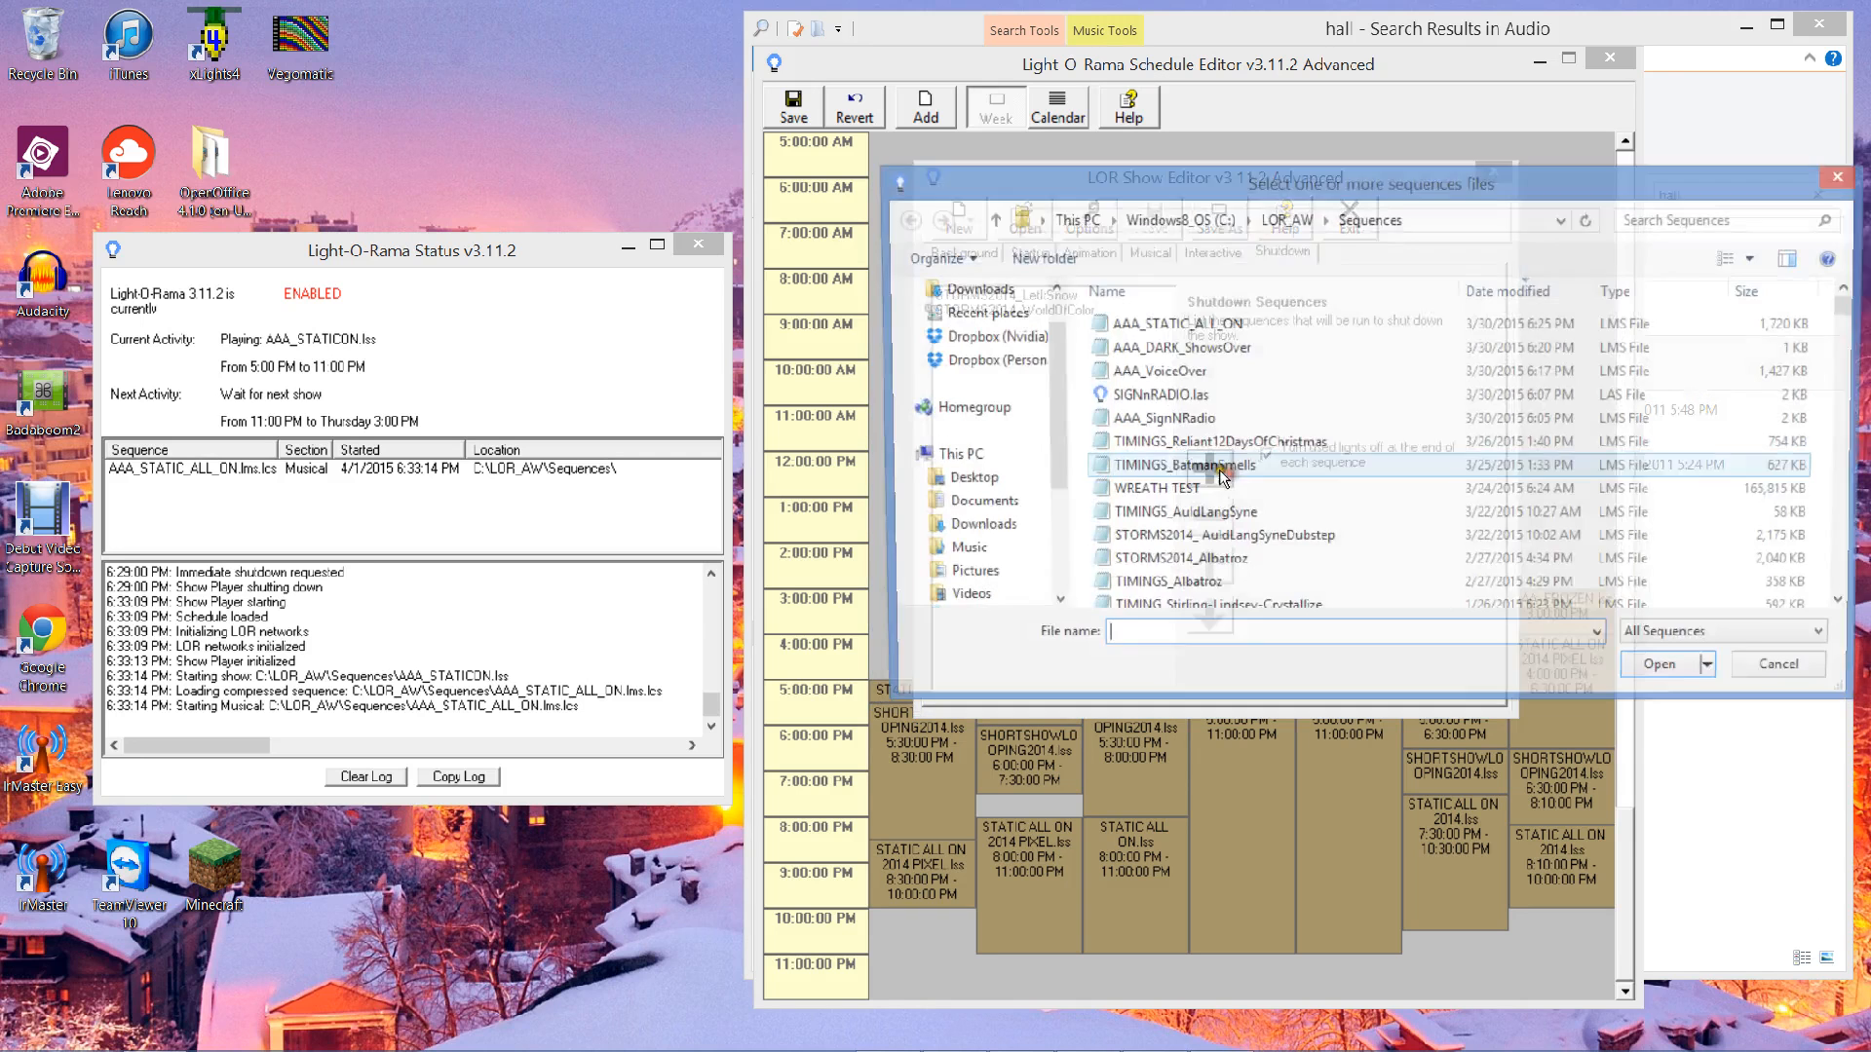
{"action": "left_click", "coordinate": [1854, 602]}
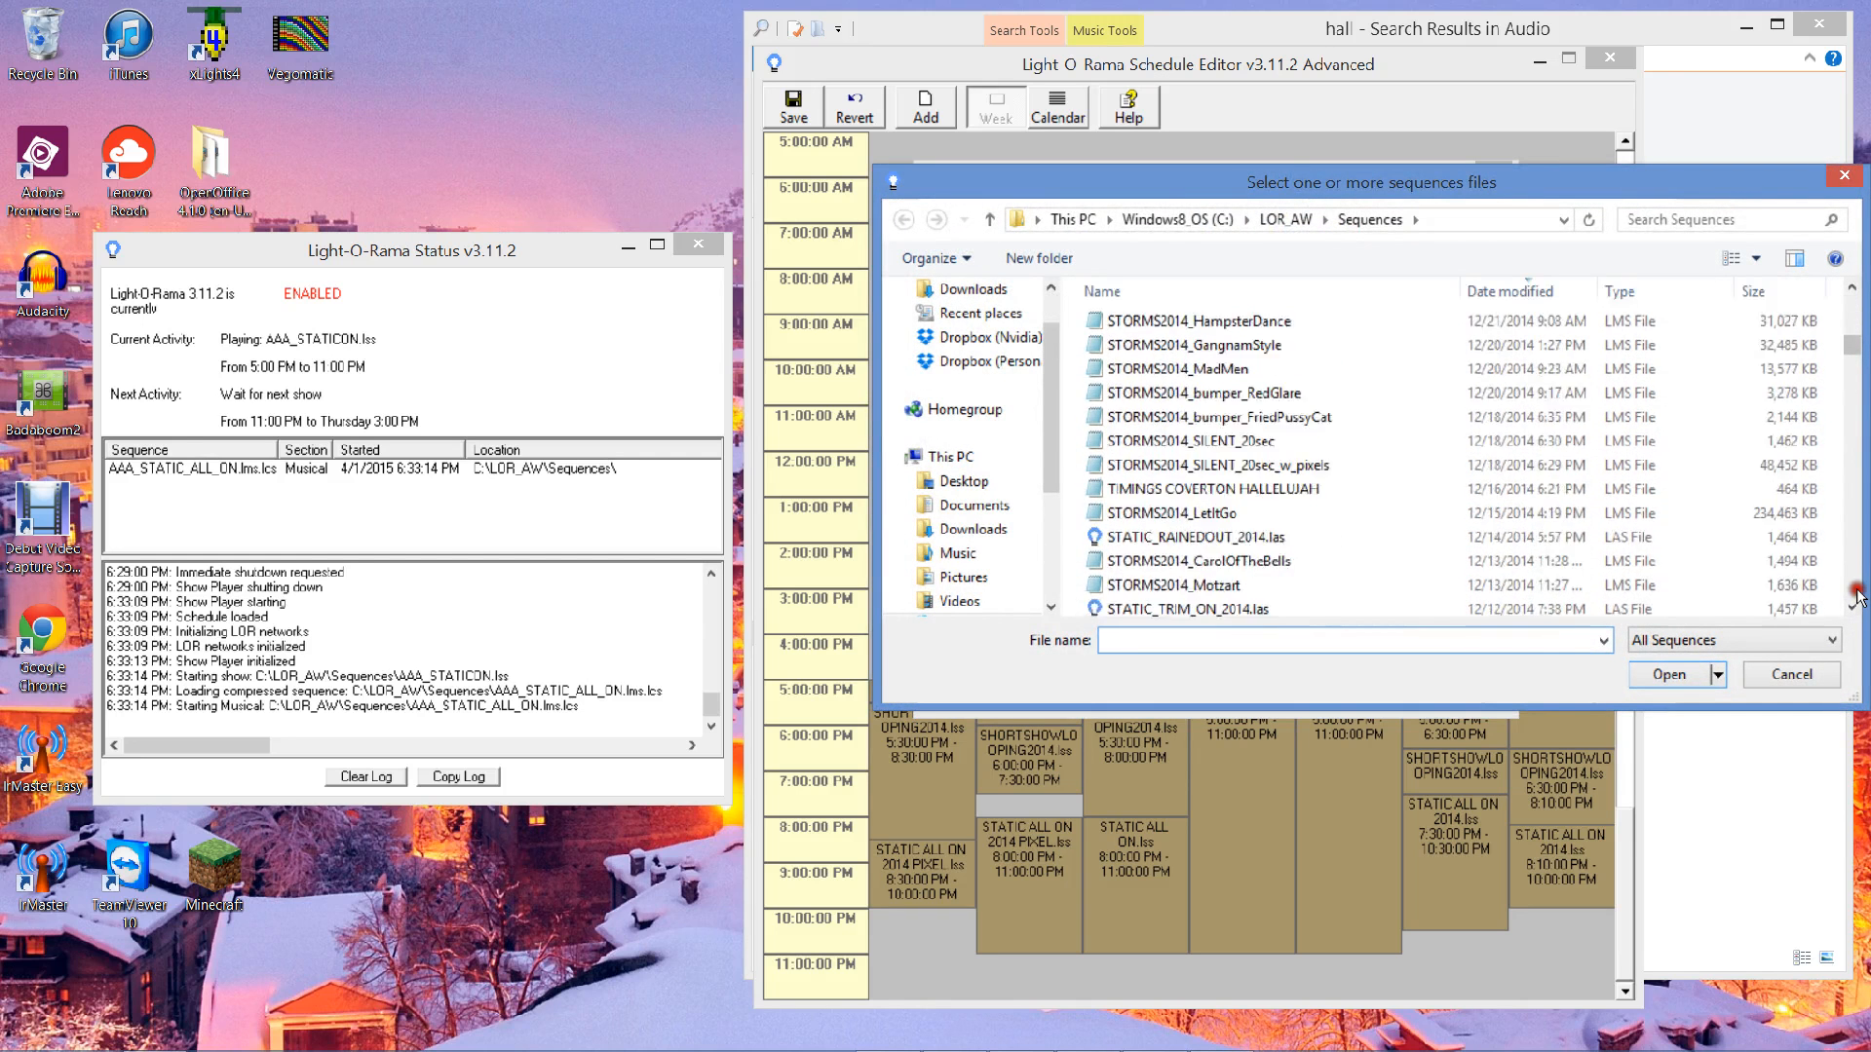
{"action": "scroll", "coordinate": [1856, 596], "scroll_direction": "down", "scroll_amount": 4}
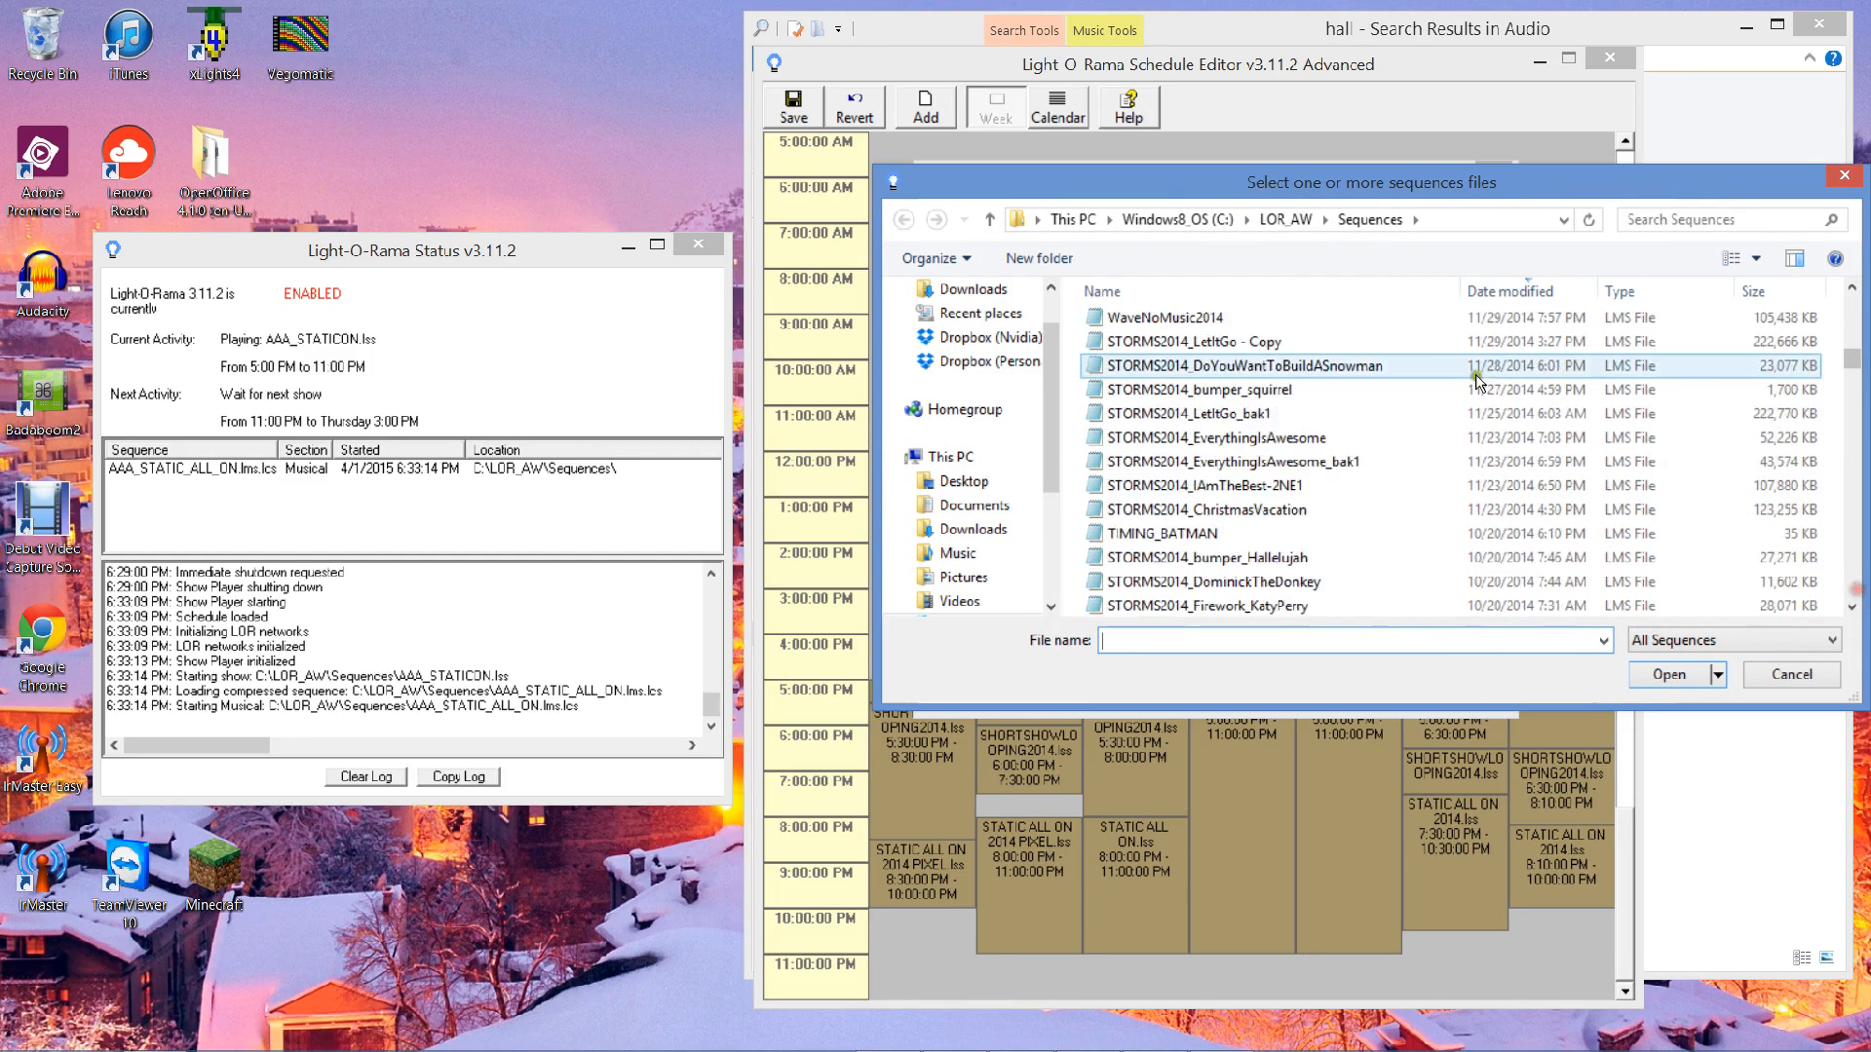
{"action": "left_click", "coordinate": [1328, 292]}
{"action": "left_click", "coordinate": [1855, 514]}
{"action": "left_click", "coordinate": [1855, 516]}
{"action": "left_click", "coordinate": [1854, 519]}
{"action": "left_click", "coordinate": [1854, 519]}
{"action": "left_click", "coordinate": [1854, 518]}
{"action": "left_click", "coordinate": [1854, 519]}
{"action": "left_click", "coordinate": [1855, 519]}
{"action": "left_click", "coordinate": [1854, 518]}
{"action": "left_click", "coordinate": [1855, 518]}
{"action": "left_click", "coordinate": [1854, 519]}
{"action": "left_click", "coordinate": [1855, 518]}
{"action": "left_click", "coordinate": [1854, 519]}
{"action": "left_click", "coordinate": [1854, 521]}
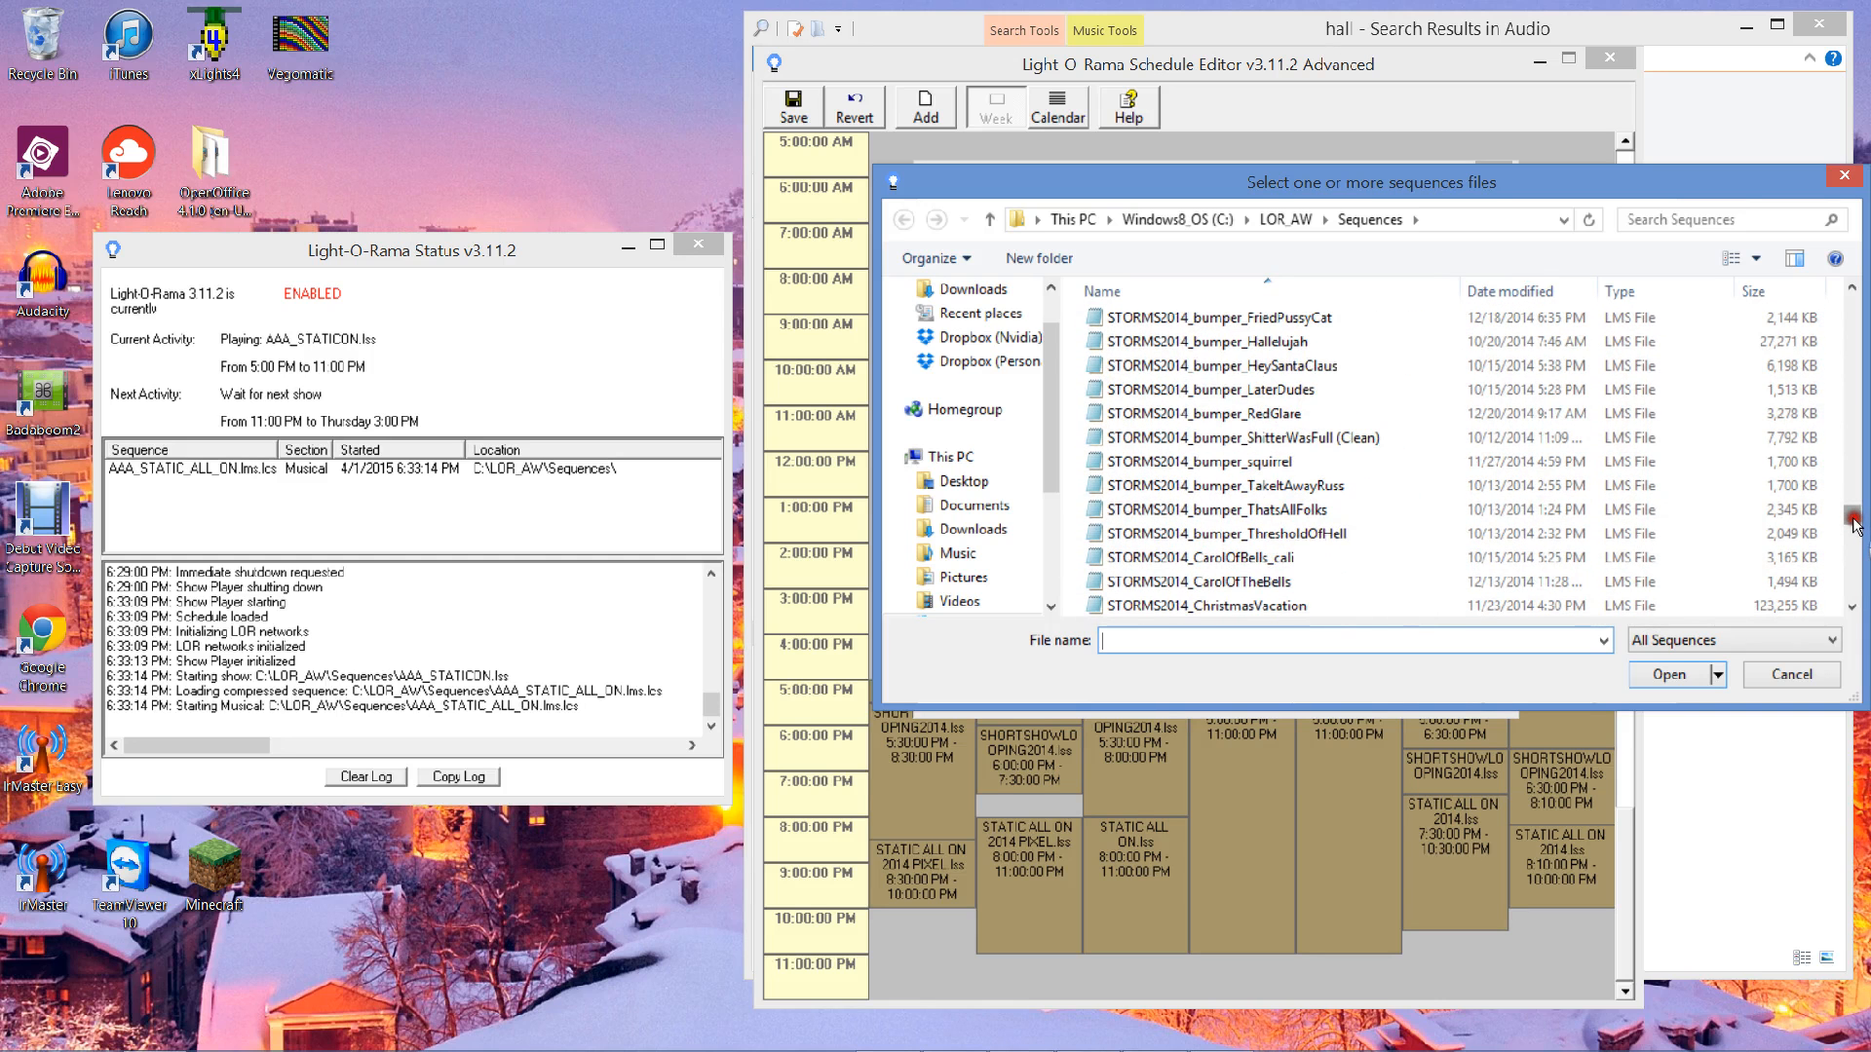
{"action": "left_click", "coordinate": [1856, 584]}
{"action": "left_click", "coordinate": [1858, 587]}
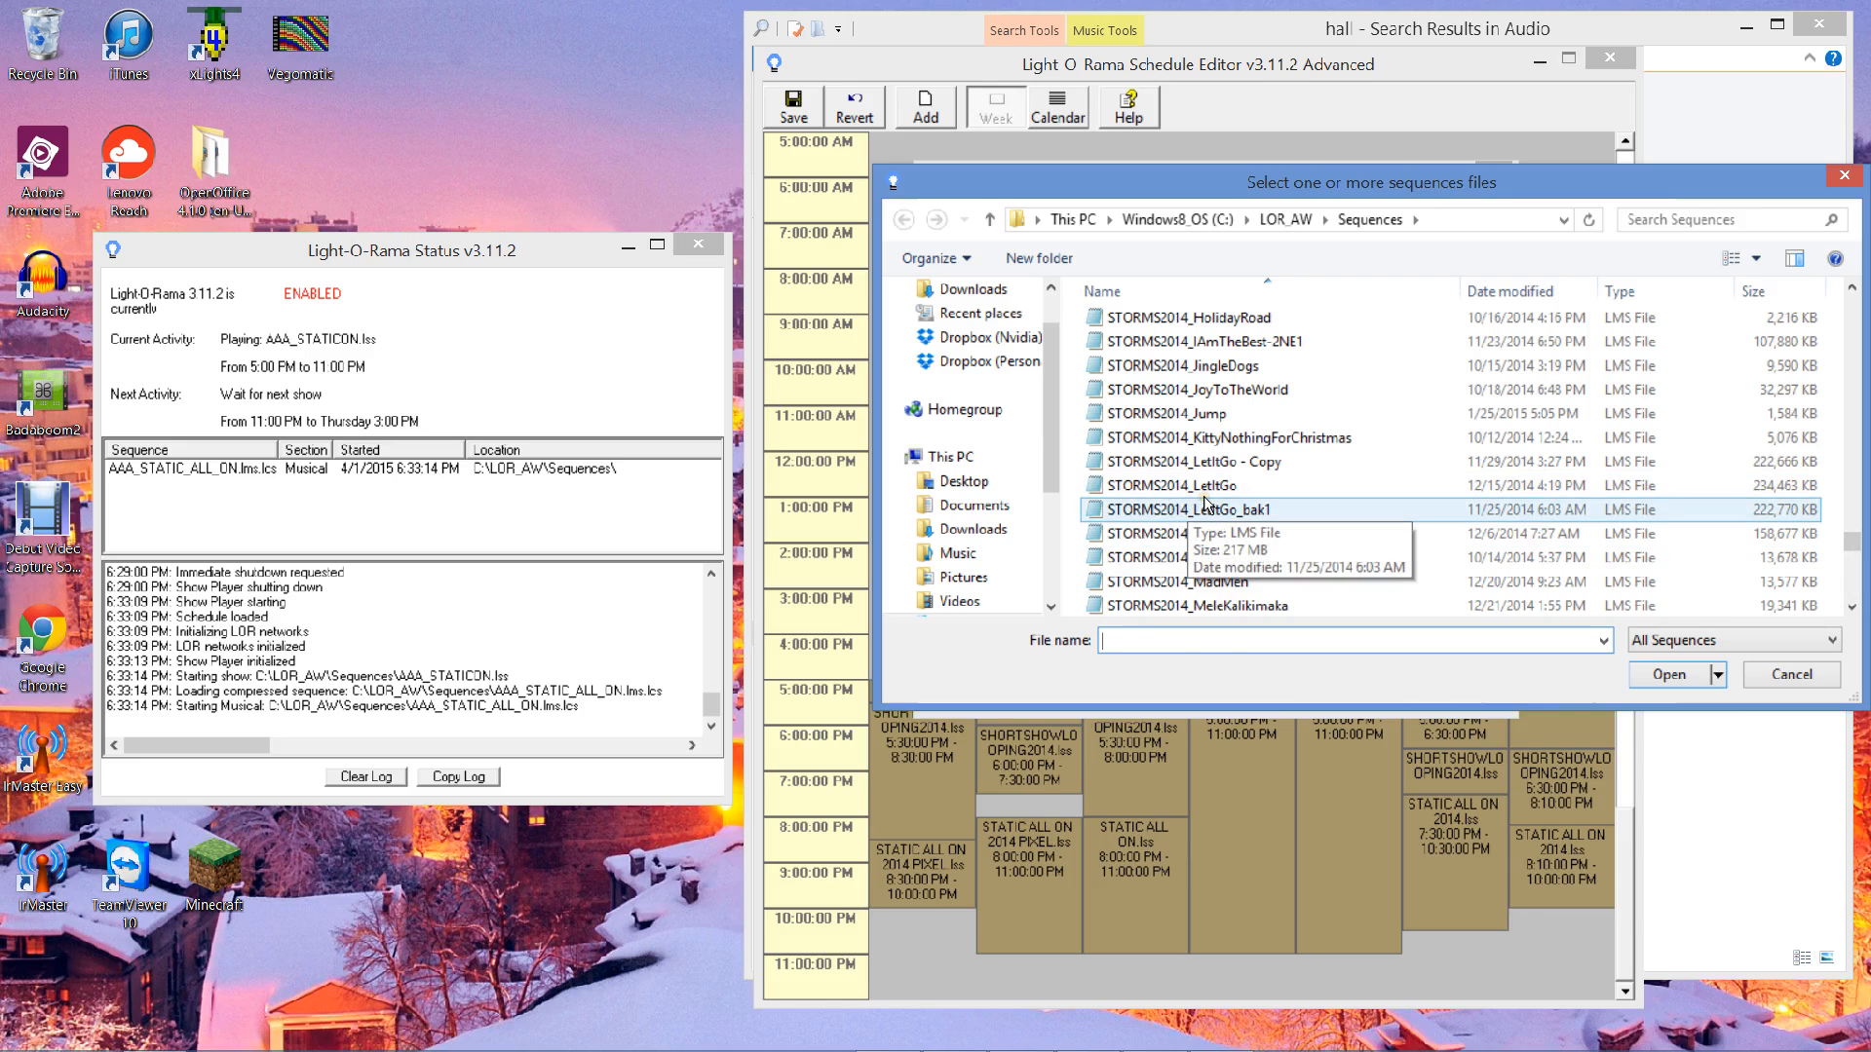
{"action": "left_click", "coordinate": [1206, 496]}
{"action": "double_click", "coordinate": [1205, 496]}
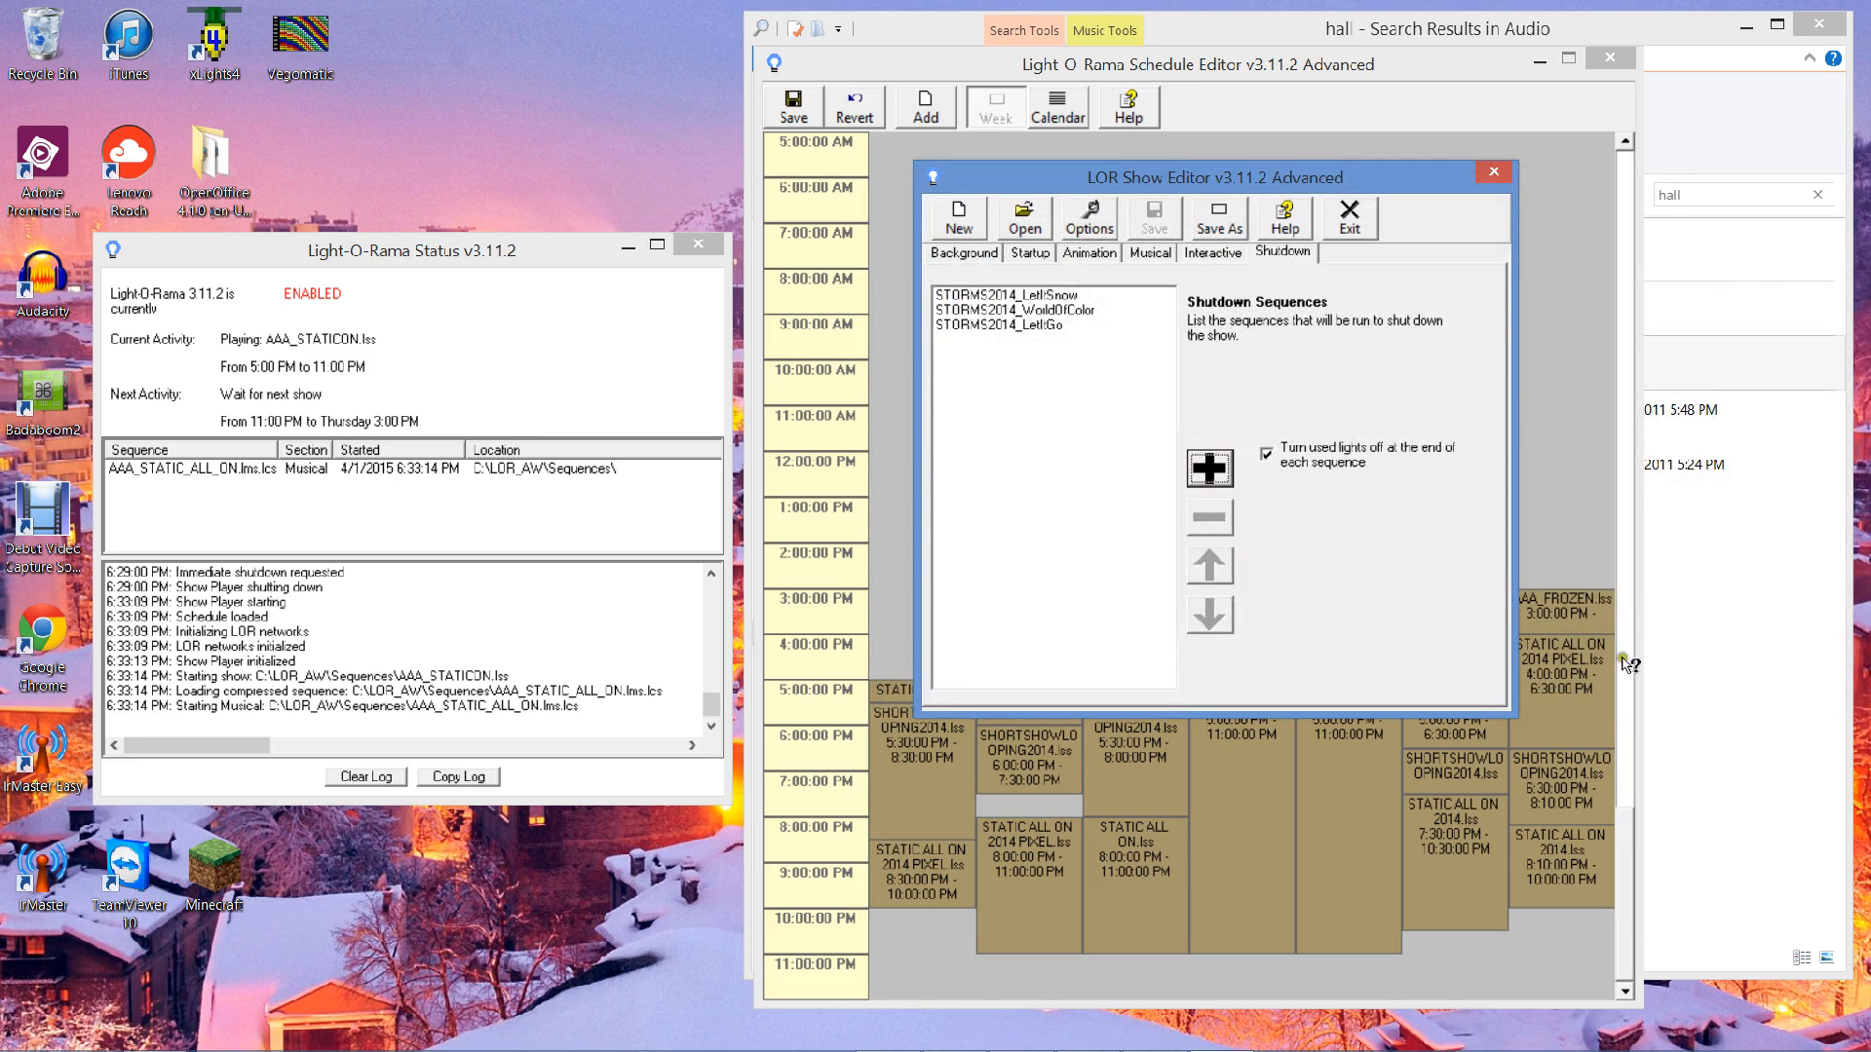
- Remove STORMS2014_LetItSnow from the show's shutdown sequences
{"action": "left_click", "coordinate": [1018, 294]}
{"action": "left_click", "coordinate": [1209, 520]}
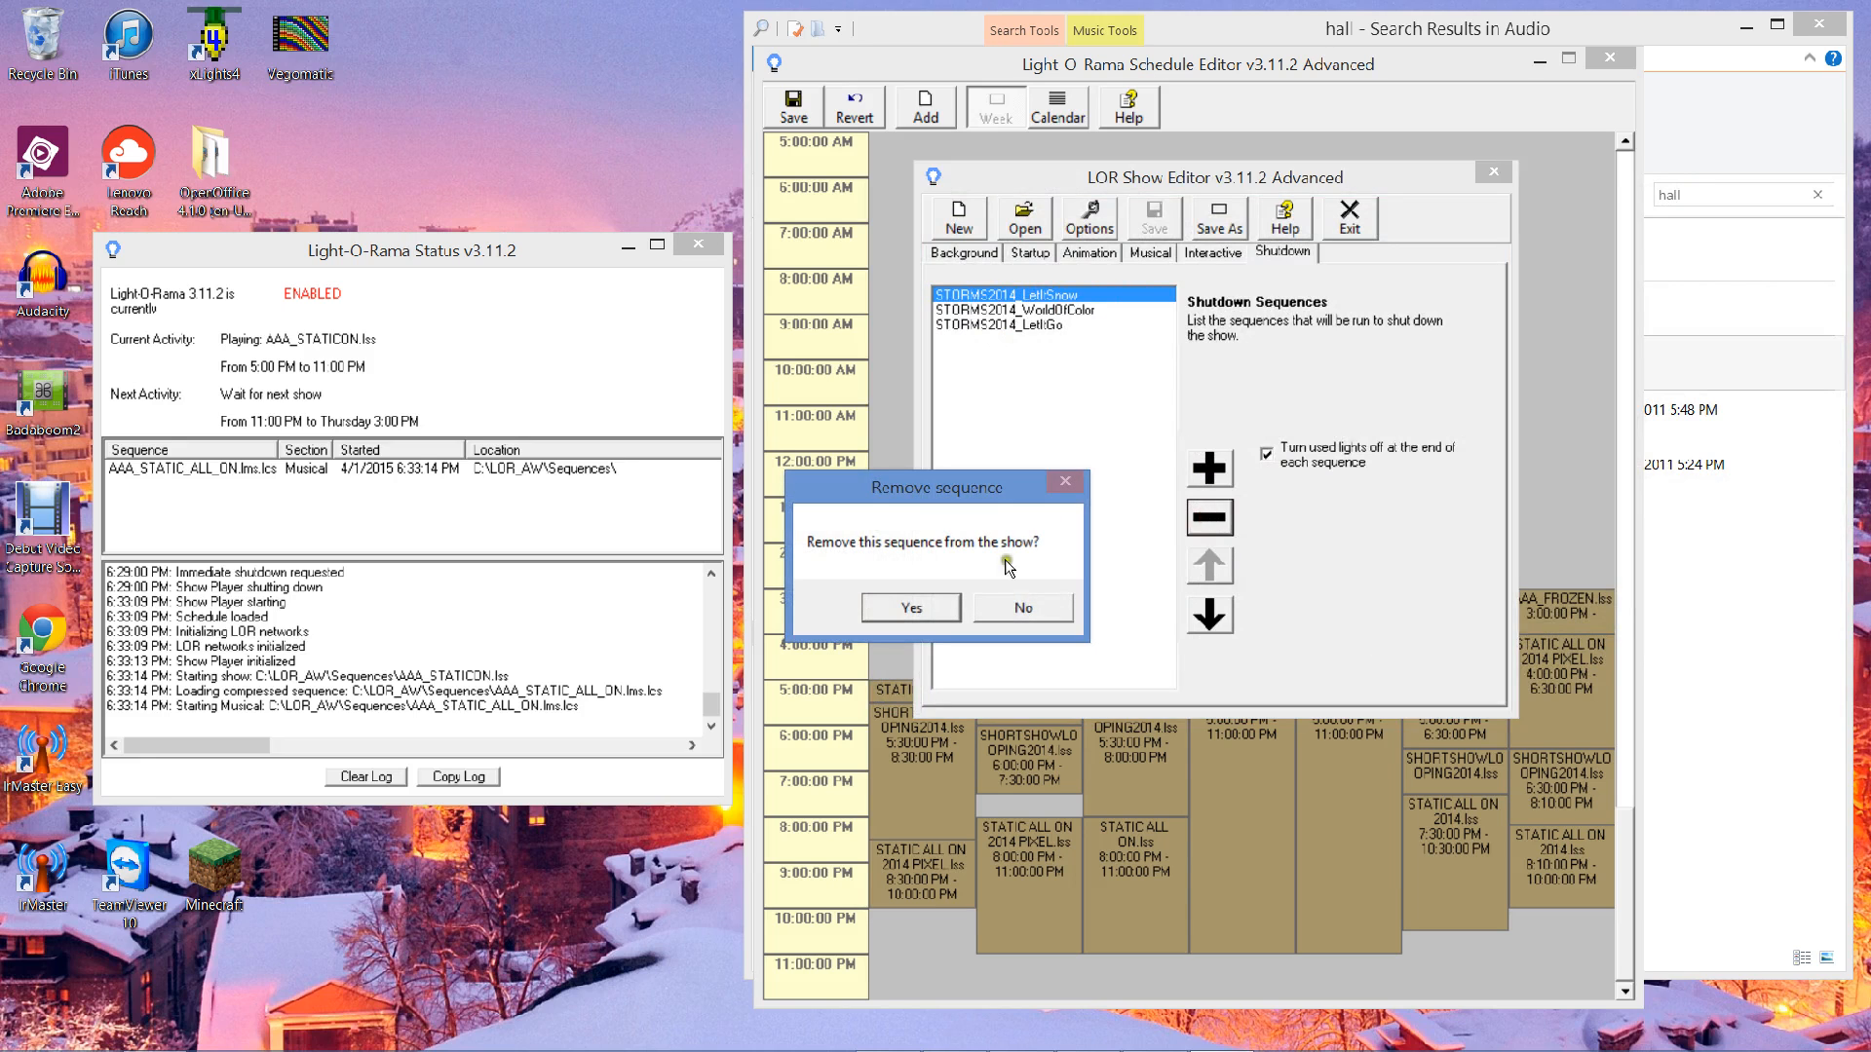
{"action": "left_click", "coordinate": [906, 603]}
- Move STORMS2014_LetItGo above STORMS2014_WorldOfColor in the shutdown sequences
{"action": "left_click", "coordinate": [1061, 297]}
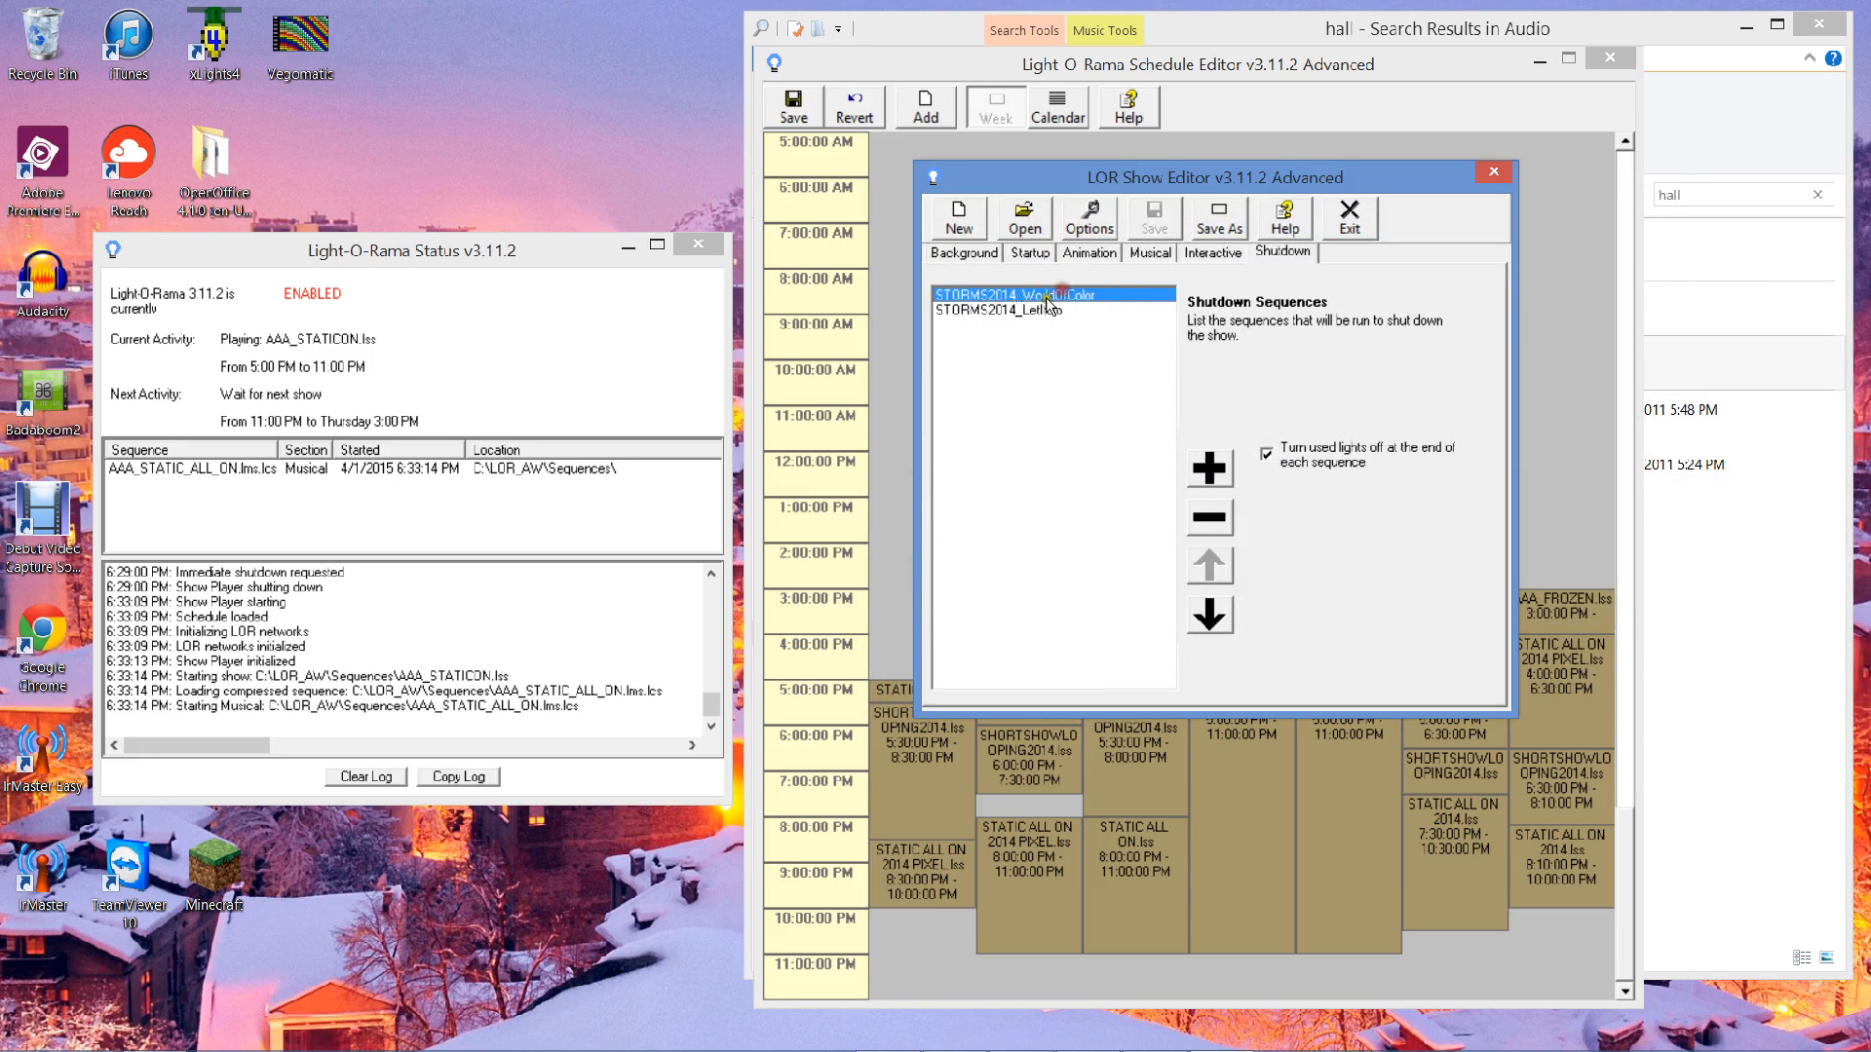
{"action": "left_click", "coordinate": [1047, 309]}
{"action": "left_click", "coordinate": [1210, 575]}
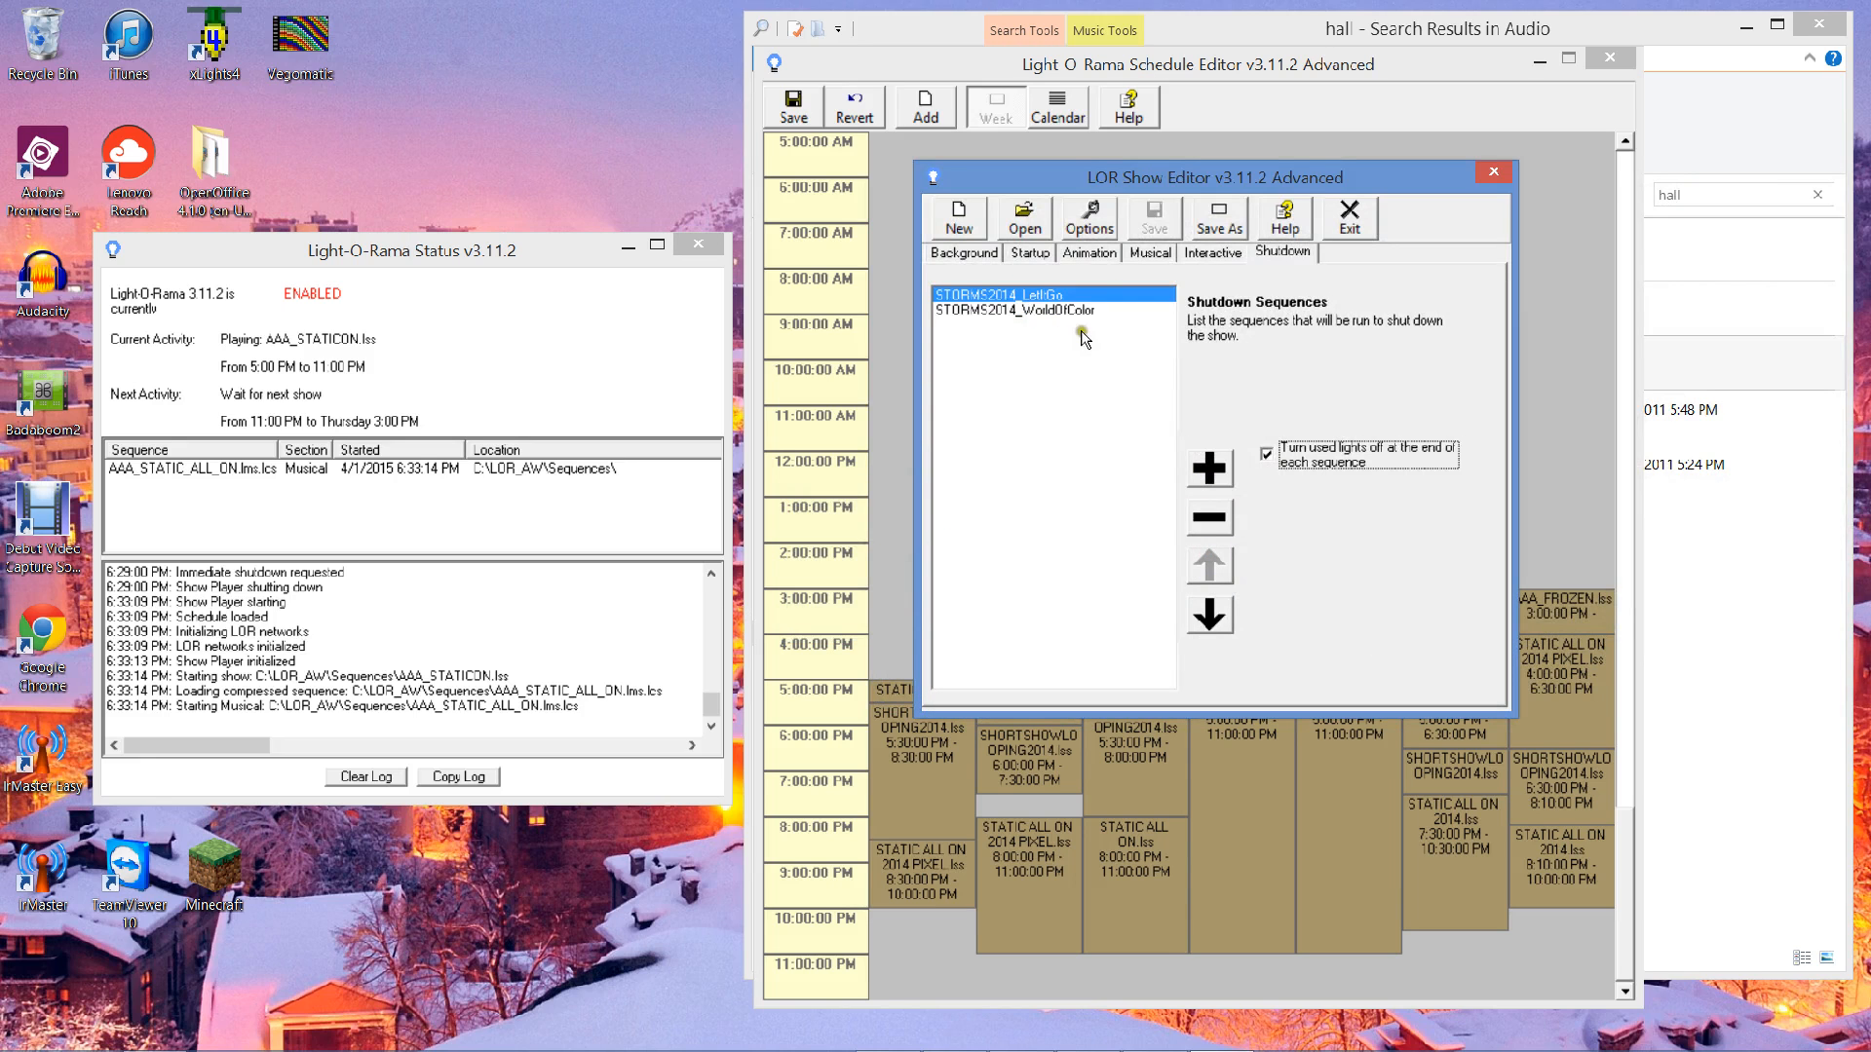
- Check the show's musical and shutdown sequence lists, then save it as AAA_FROZEN_ONETIME and close the Show Editor
{"action": "left_click", "coordinate": [1035, 255]}
{"action": "left_click", "coordinate": [1070, 255]}
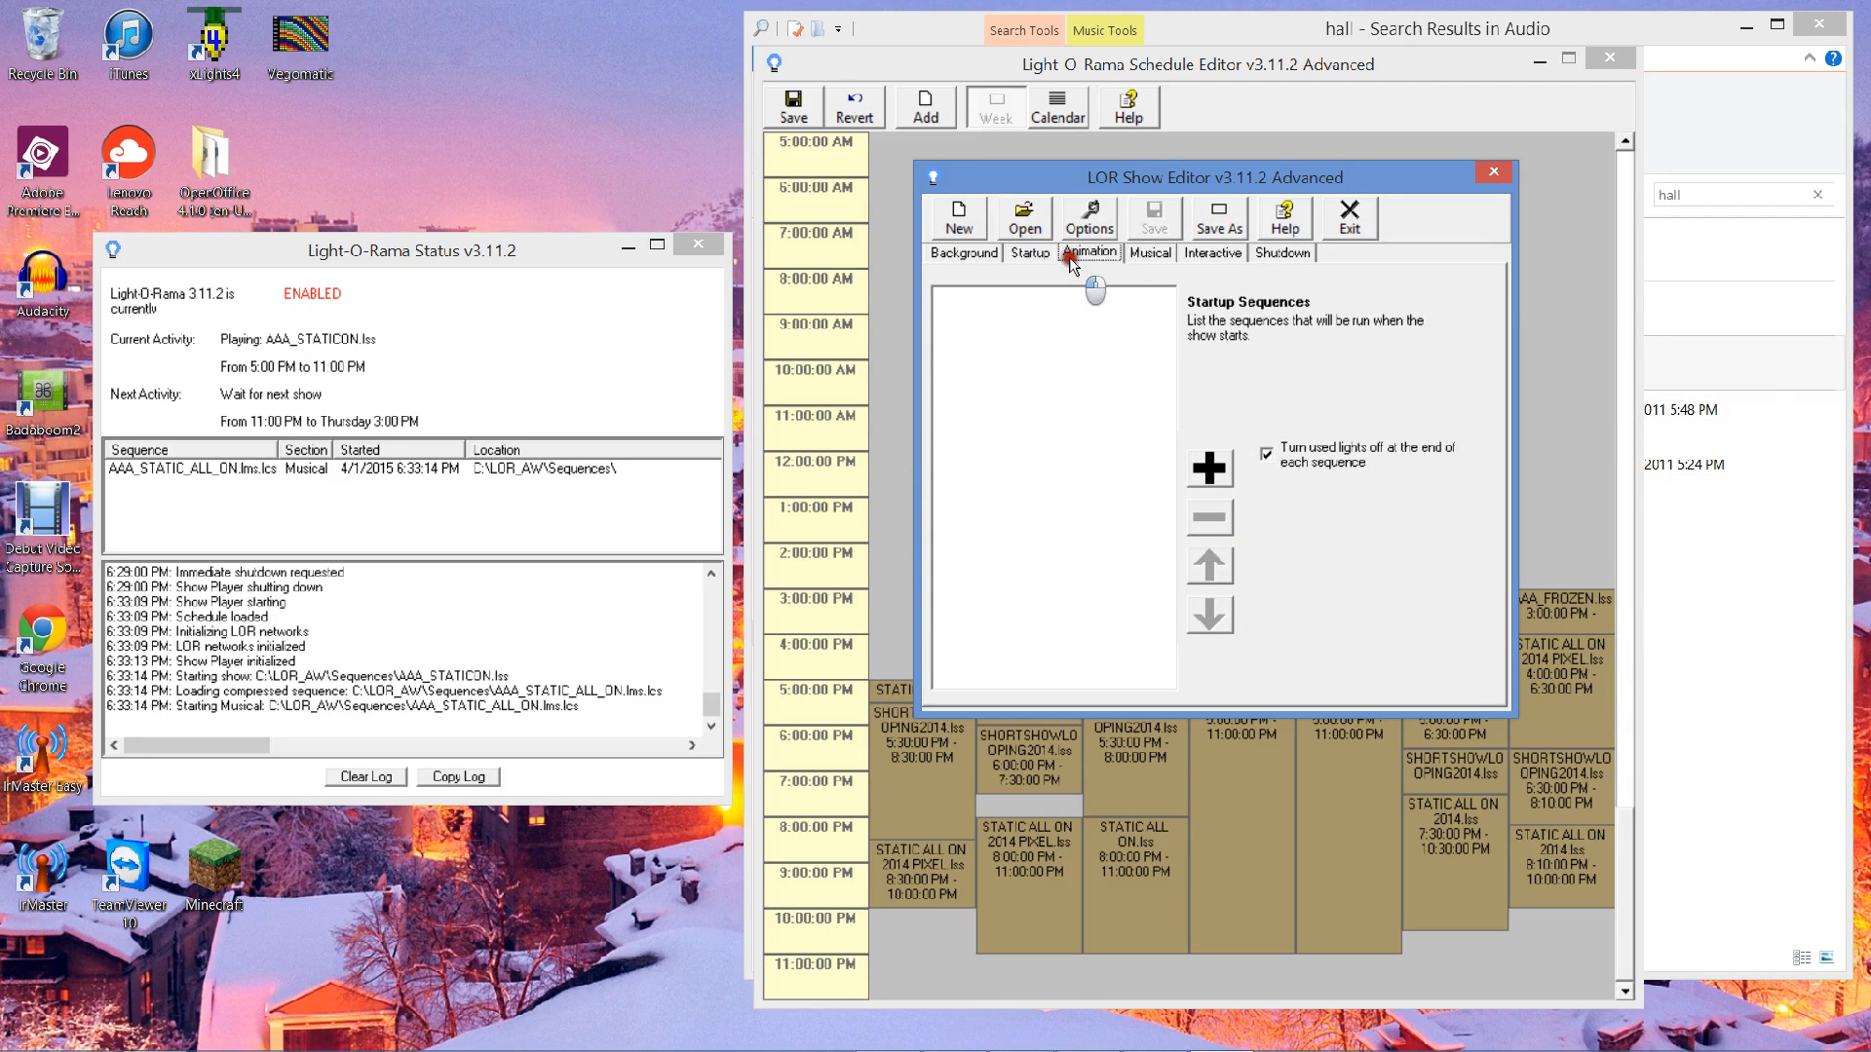
{"action": "left_click", "coordinate": [1142, 255]}
{"action": "left_click", "coordinate": [1111, 296]}
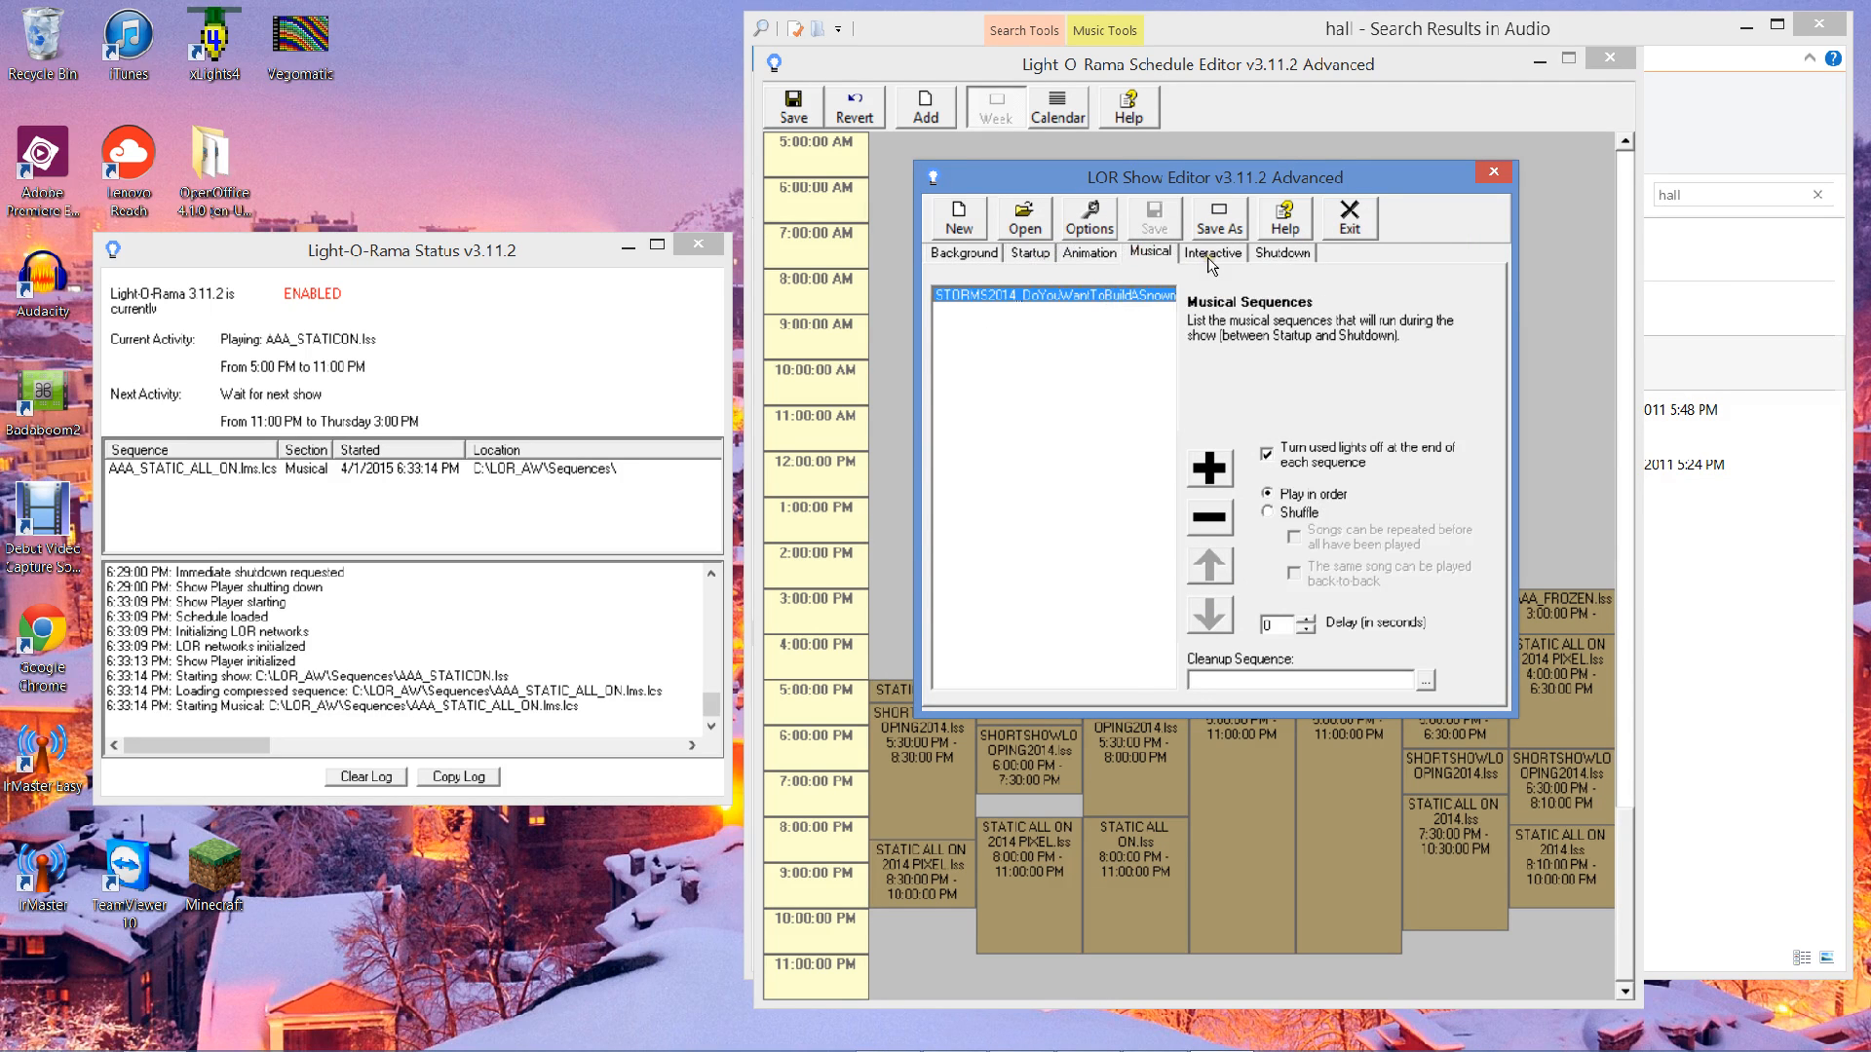
{"action": "left_click", "coordinate": [1283, 254]}
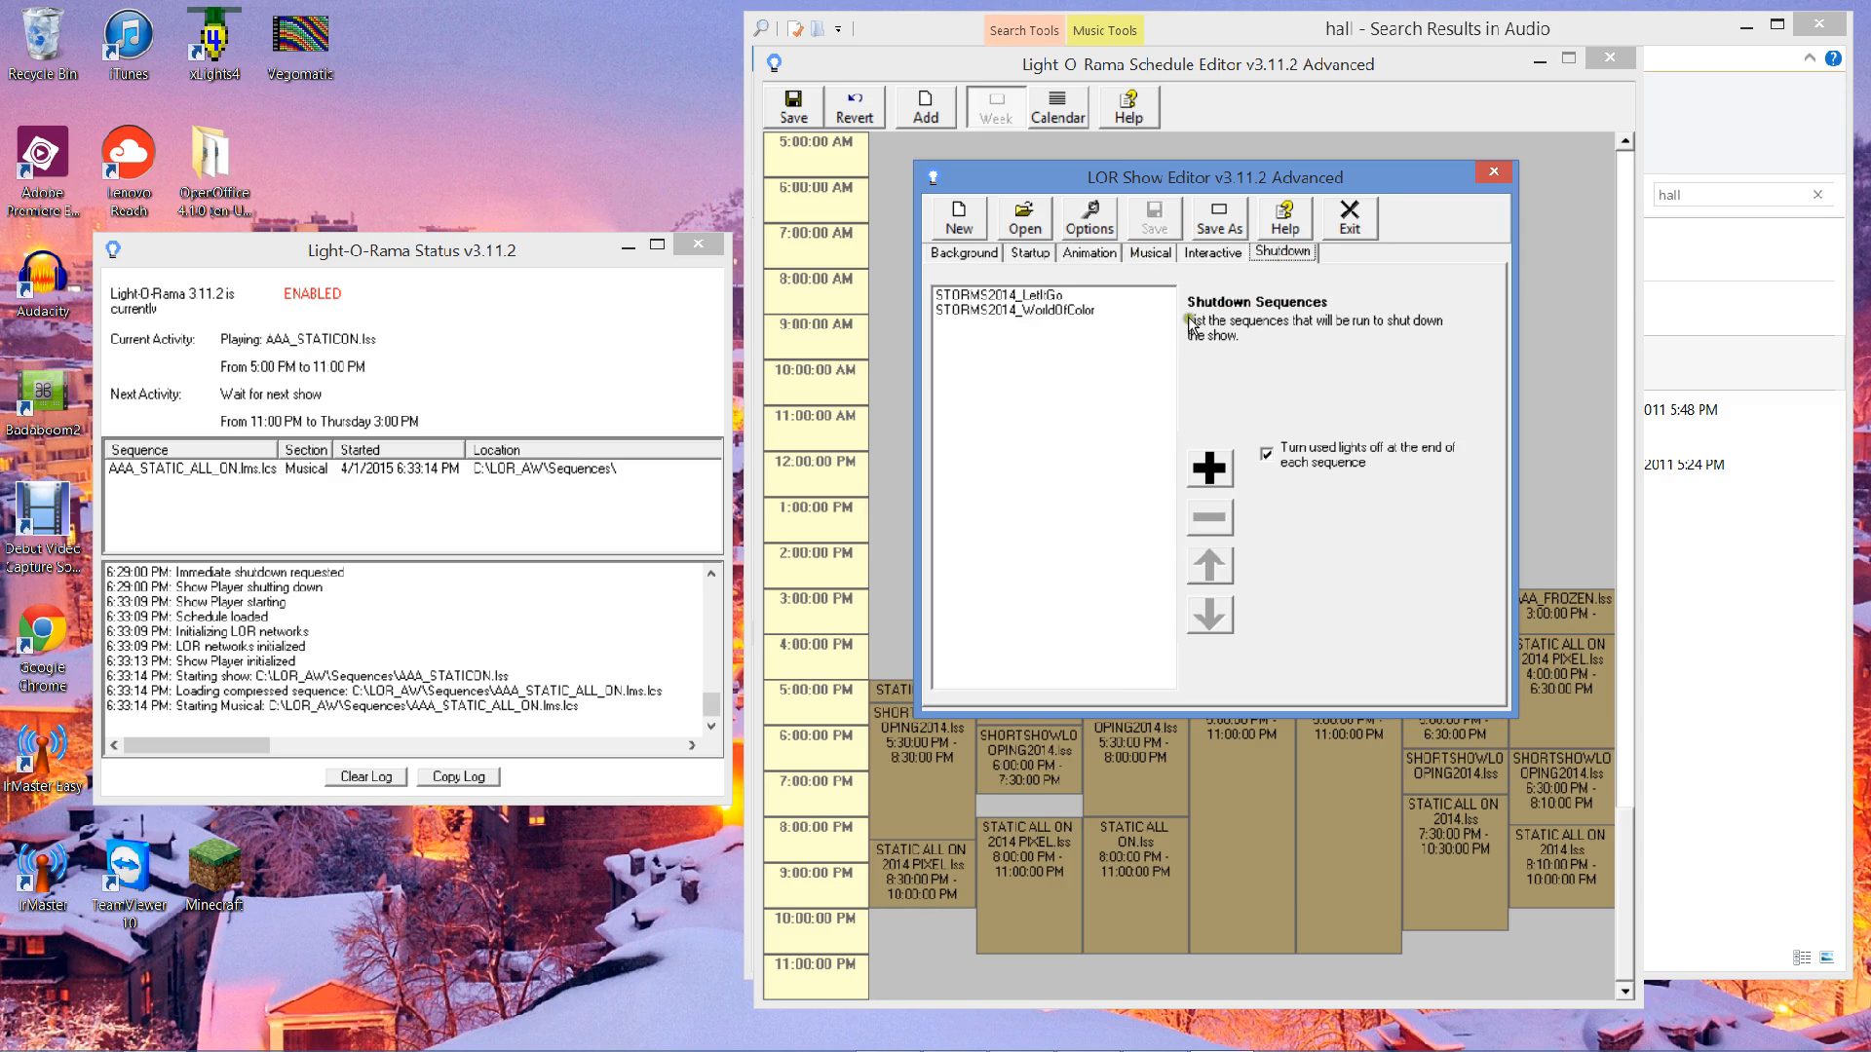
{"action": "left_click", "coordinate": [1223, 220]}
{"action": "type", "text": "AA"}
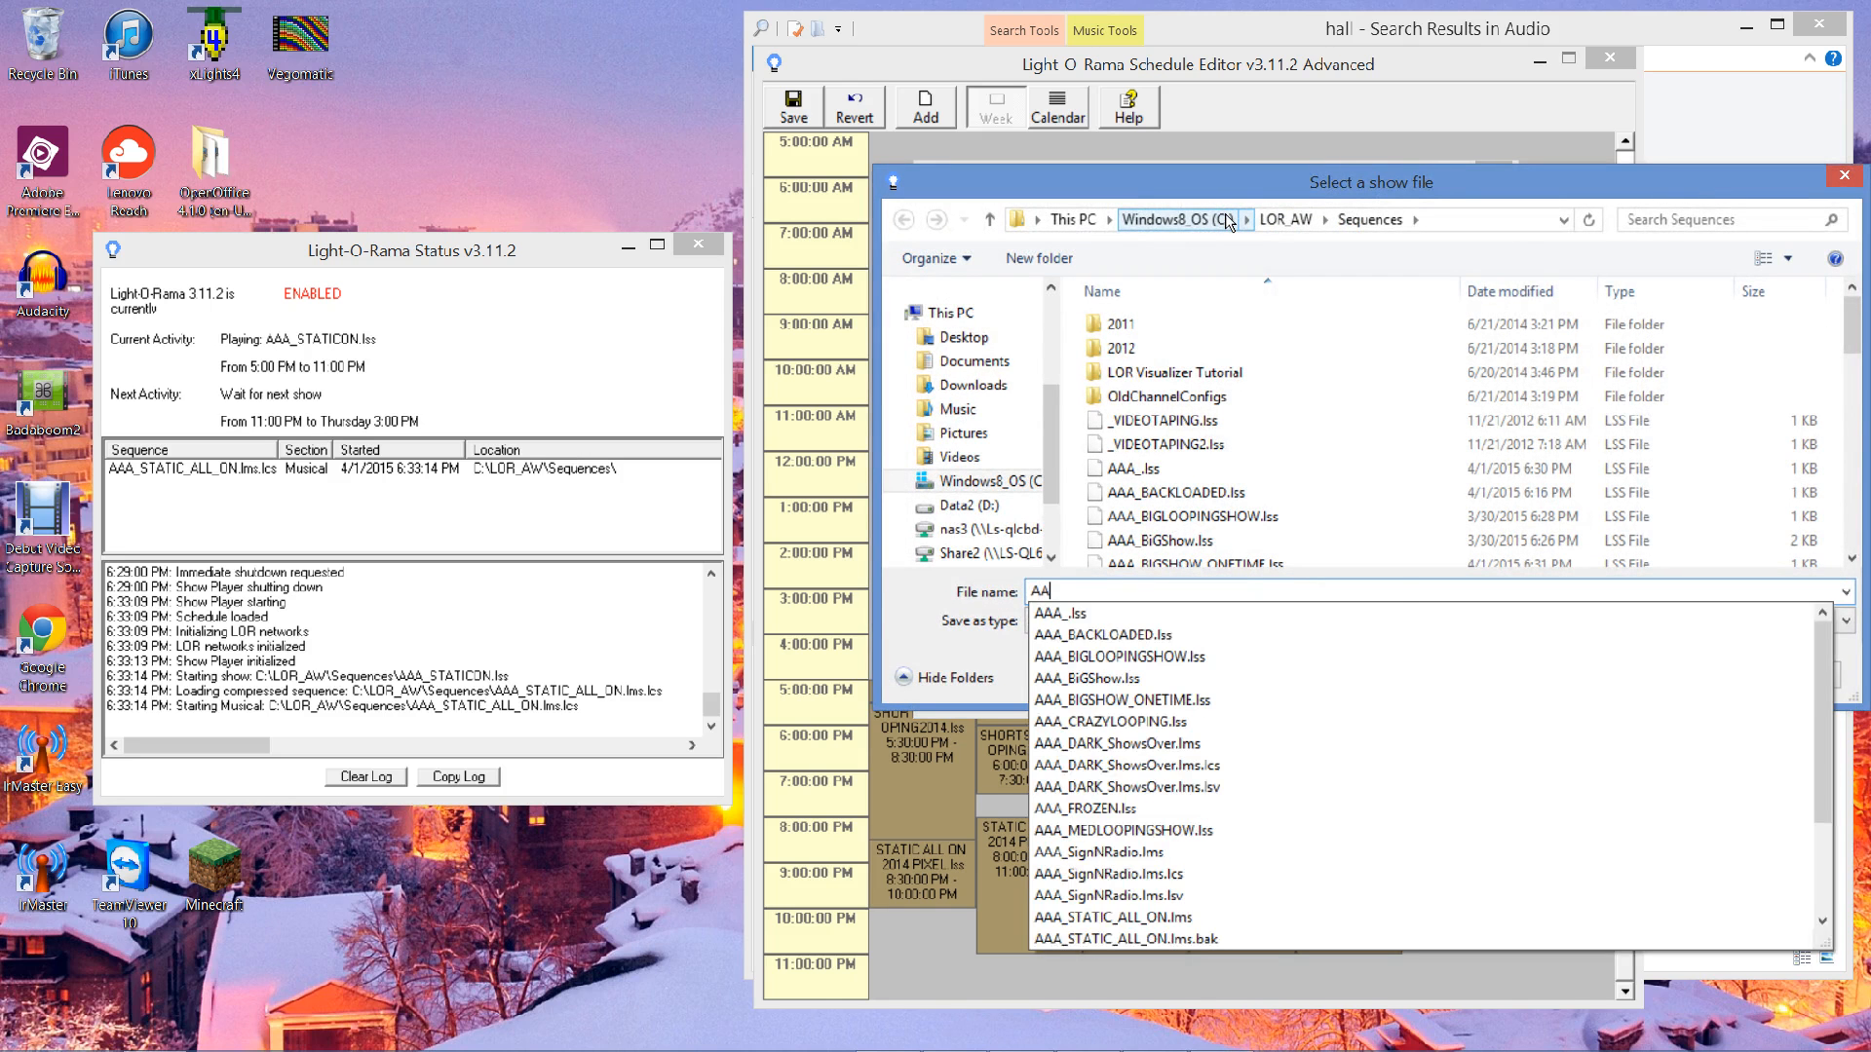
{"action": "type", "text": "A_FROZEN_"}
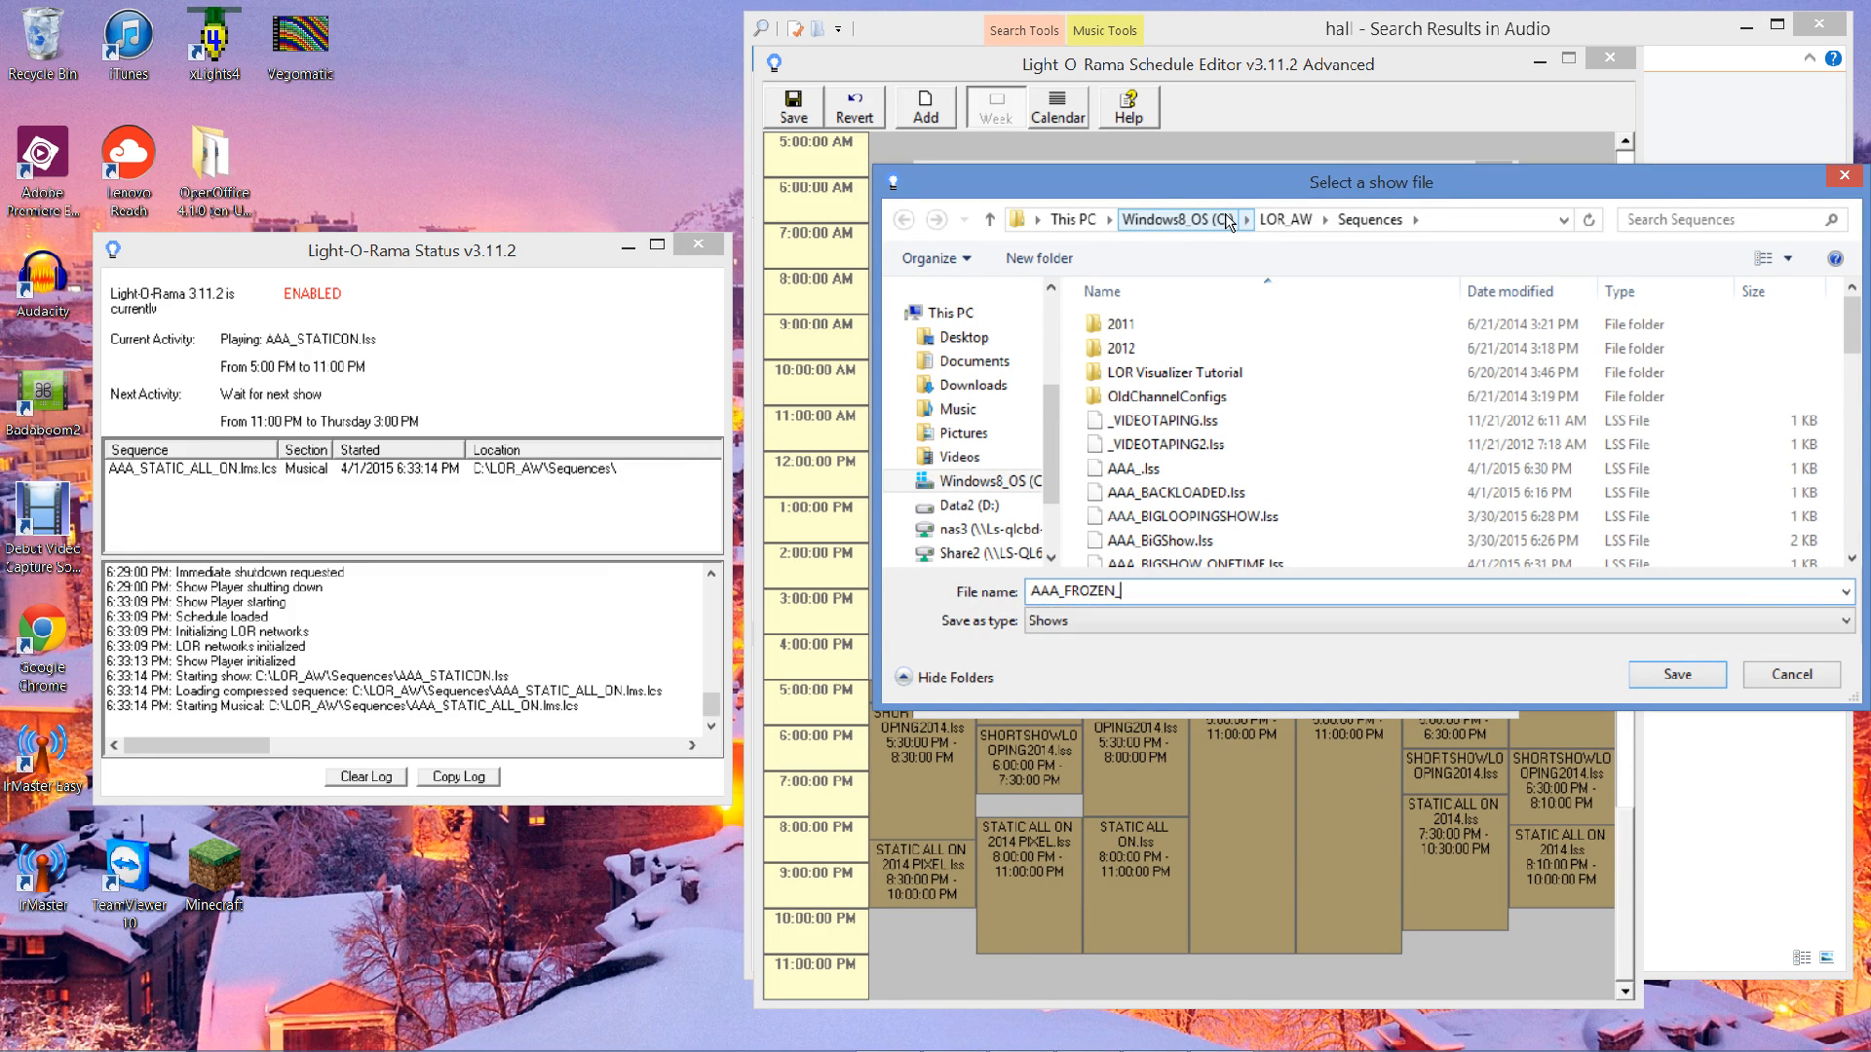
{"action": "type", "text": "ONETIME"}
{"action": "key", "text": "Return"}
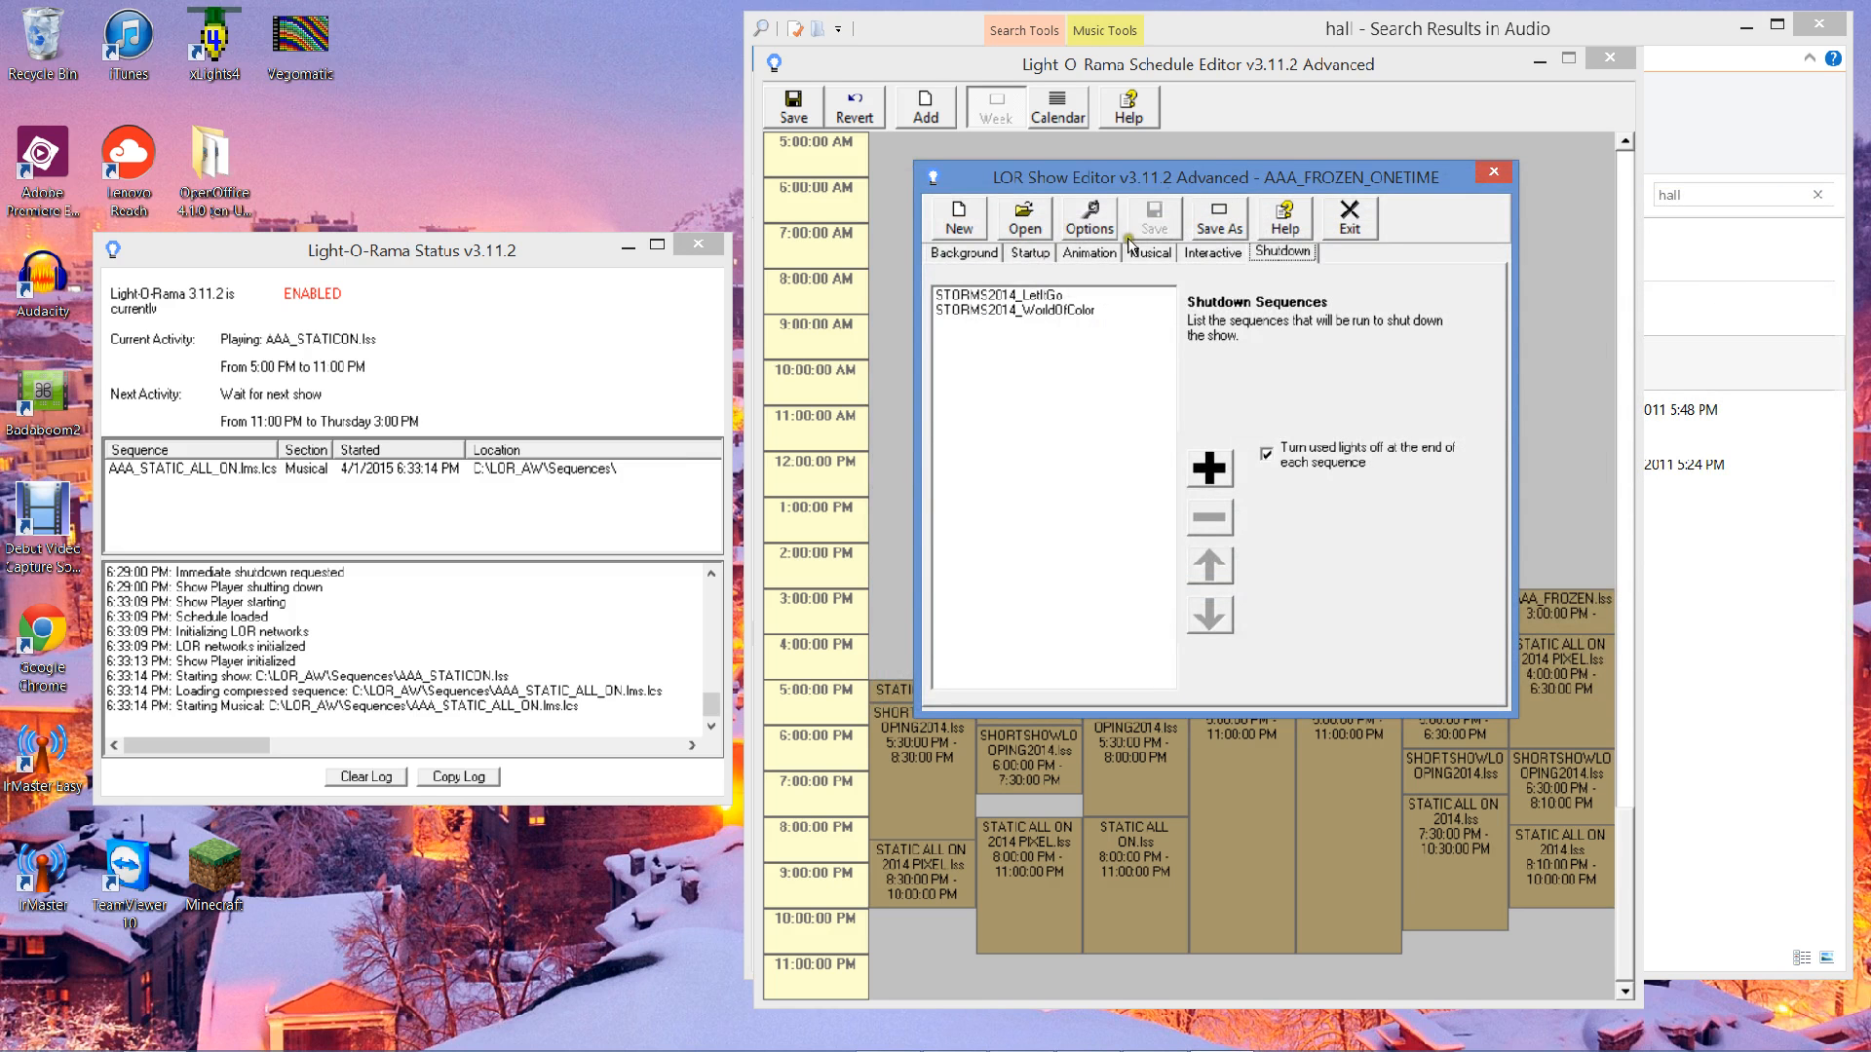
{"action": "left_click", "coordinate": [1494, 172]}
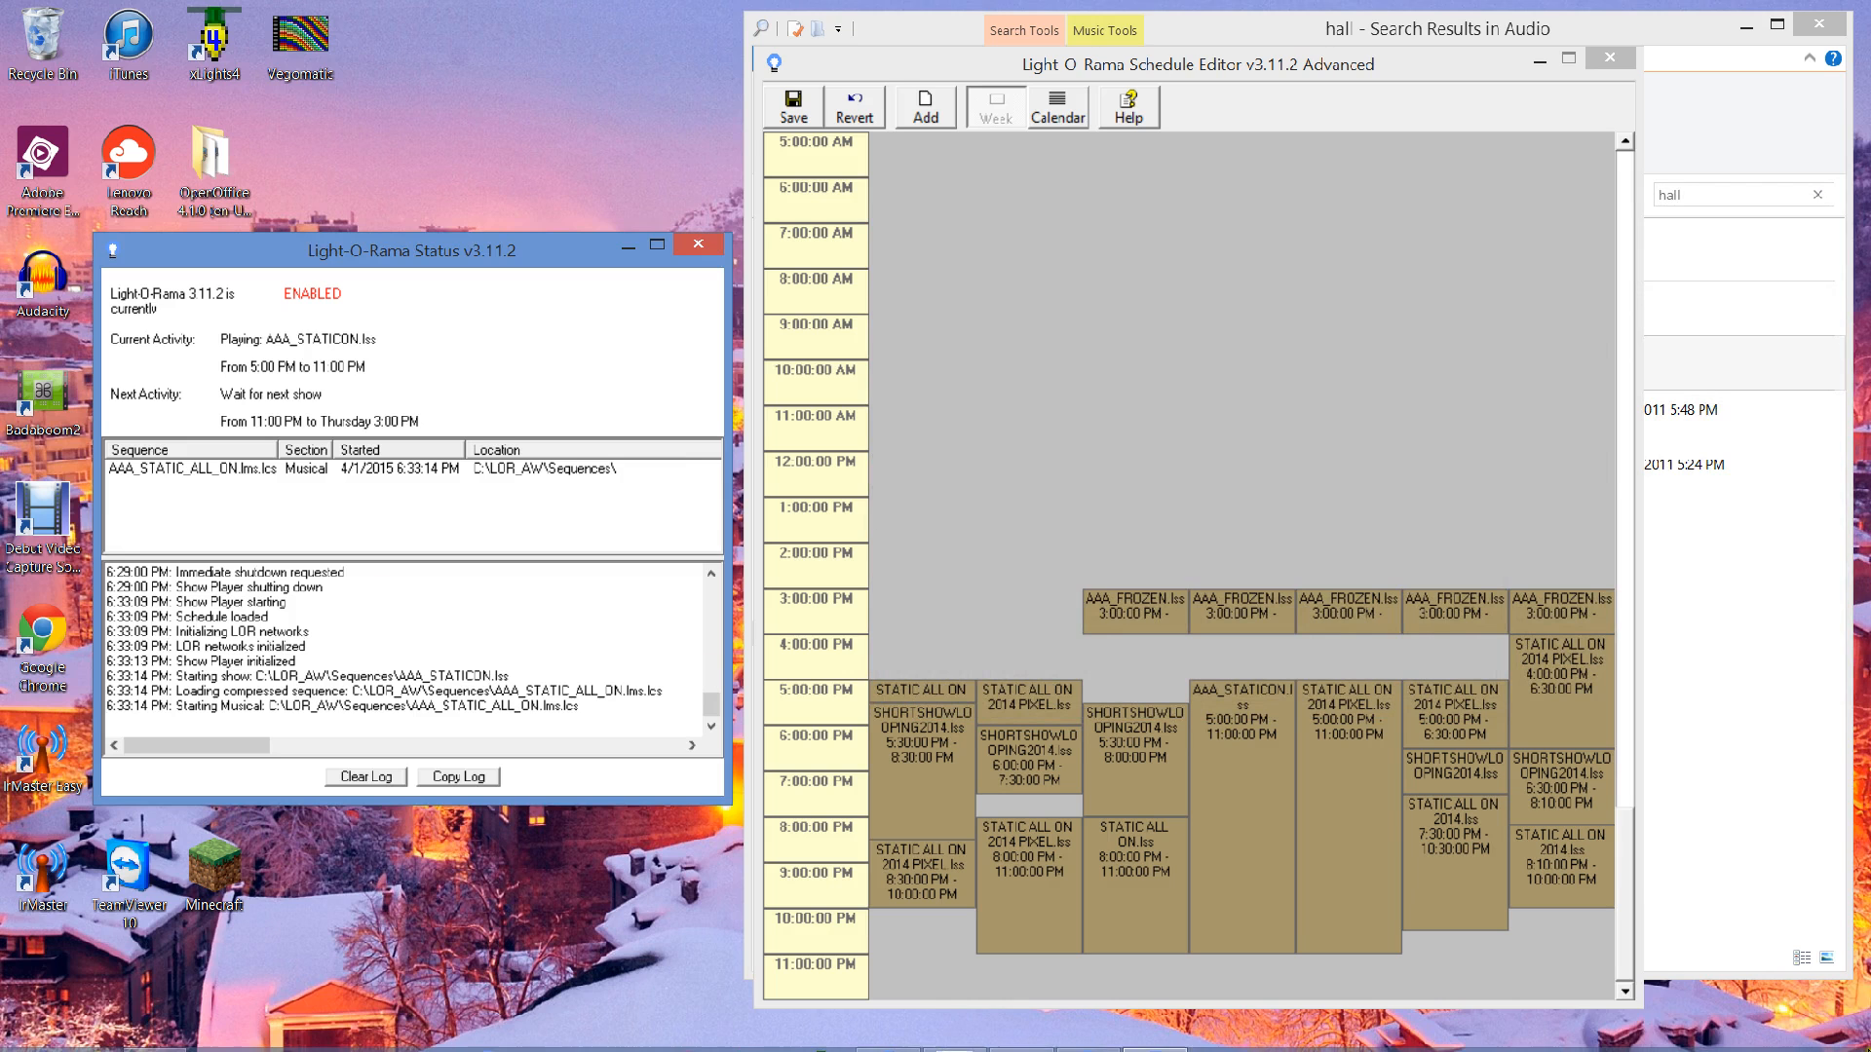
- Open Show On Demand and choose AAA_FROZEN_ONETIME.lss as the show to play
{"action": "mouse_move", "coordinate": [1810, 1049]}
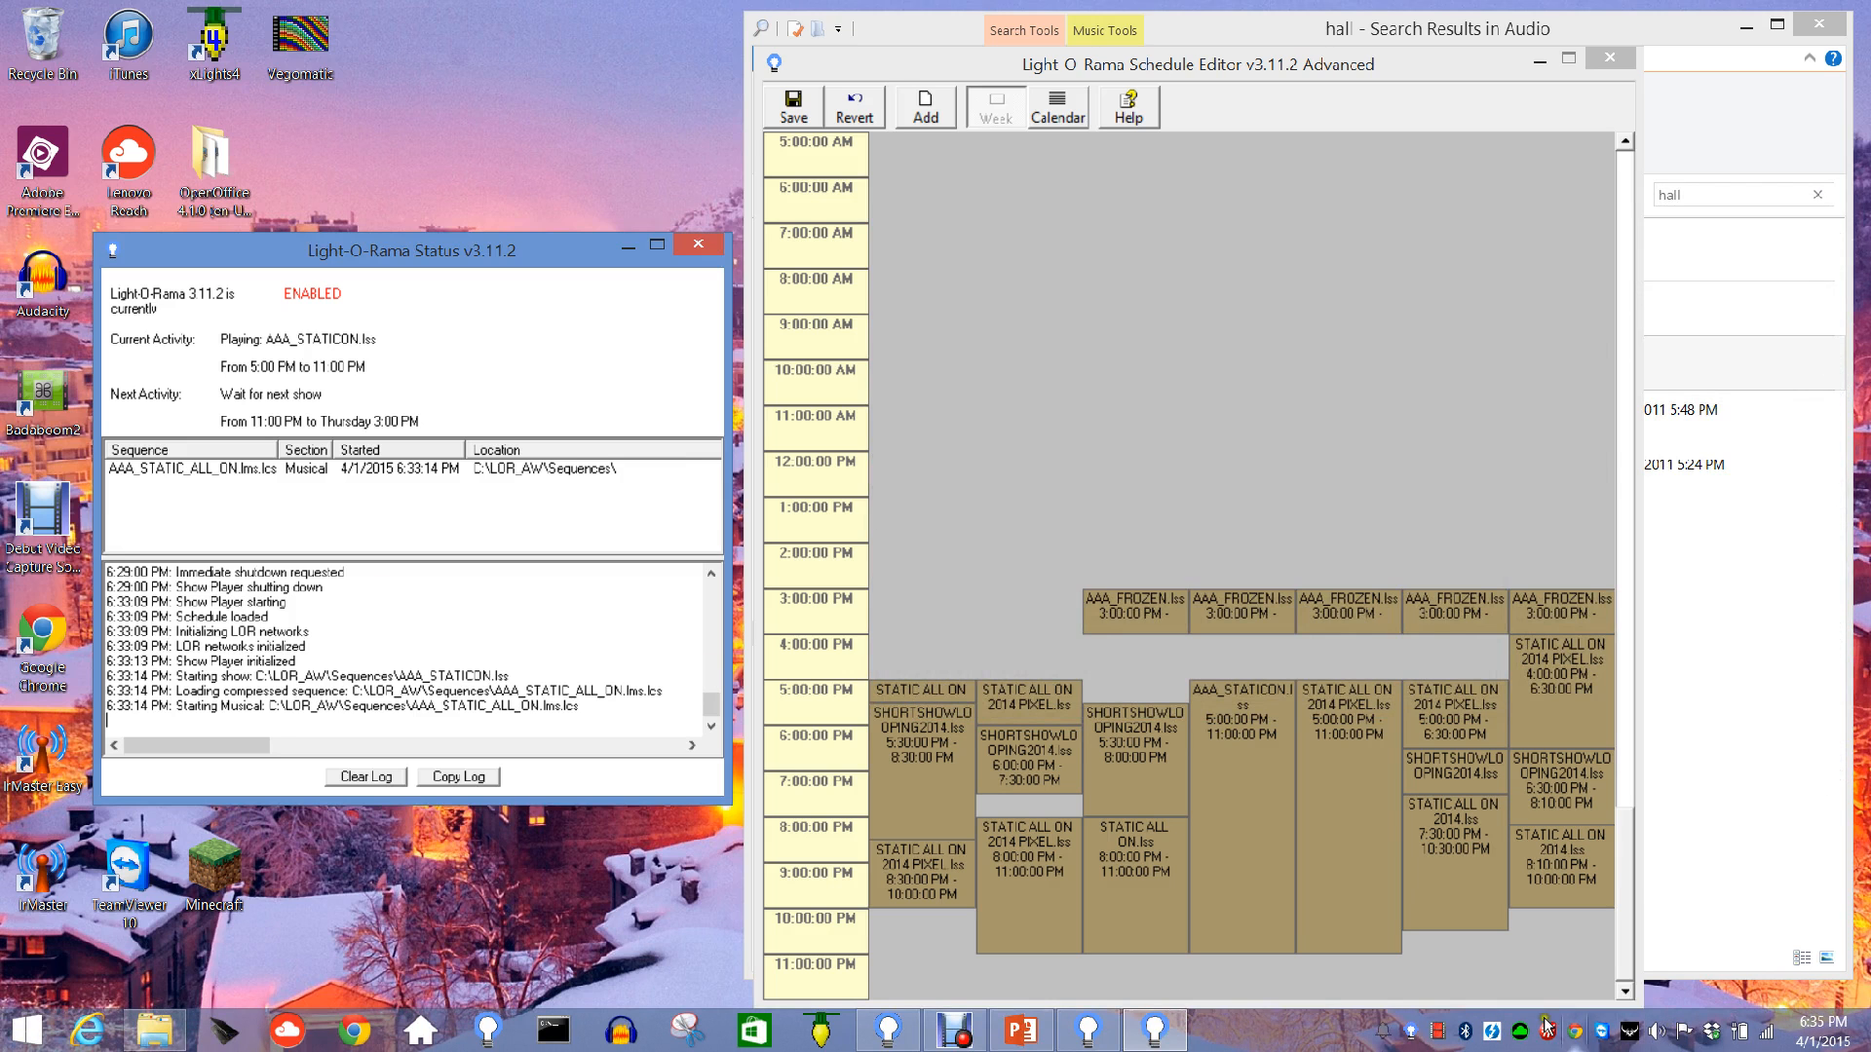
{"action": "right_click", "coordinate": [1409, 1031]}
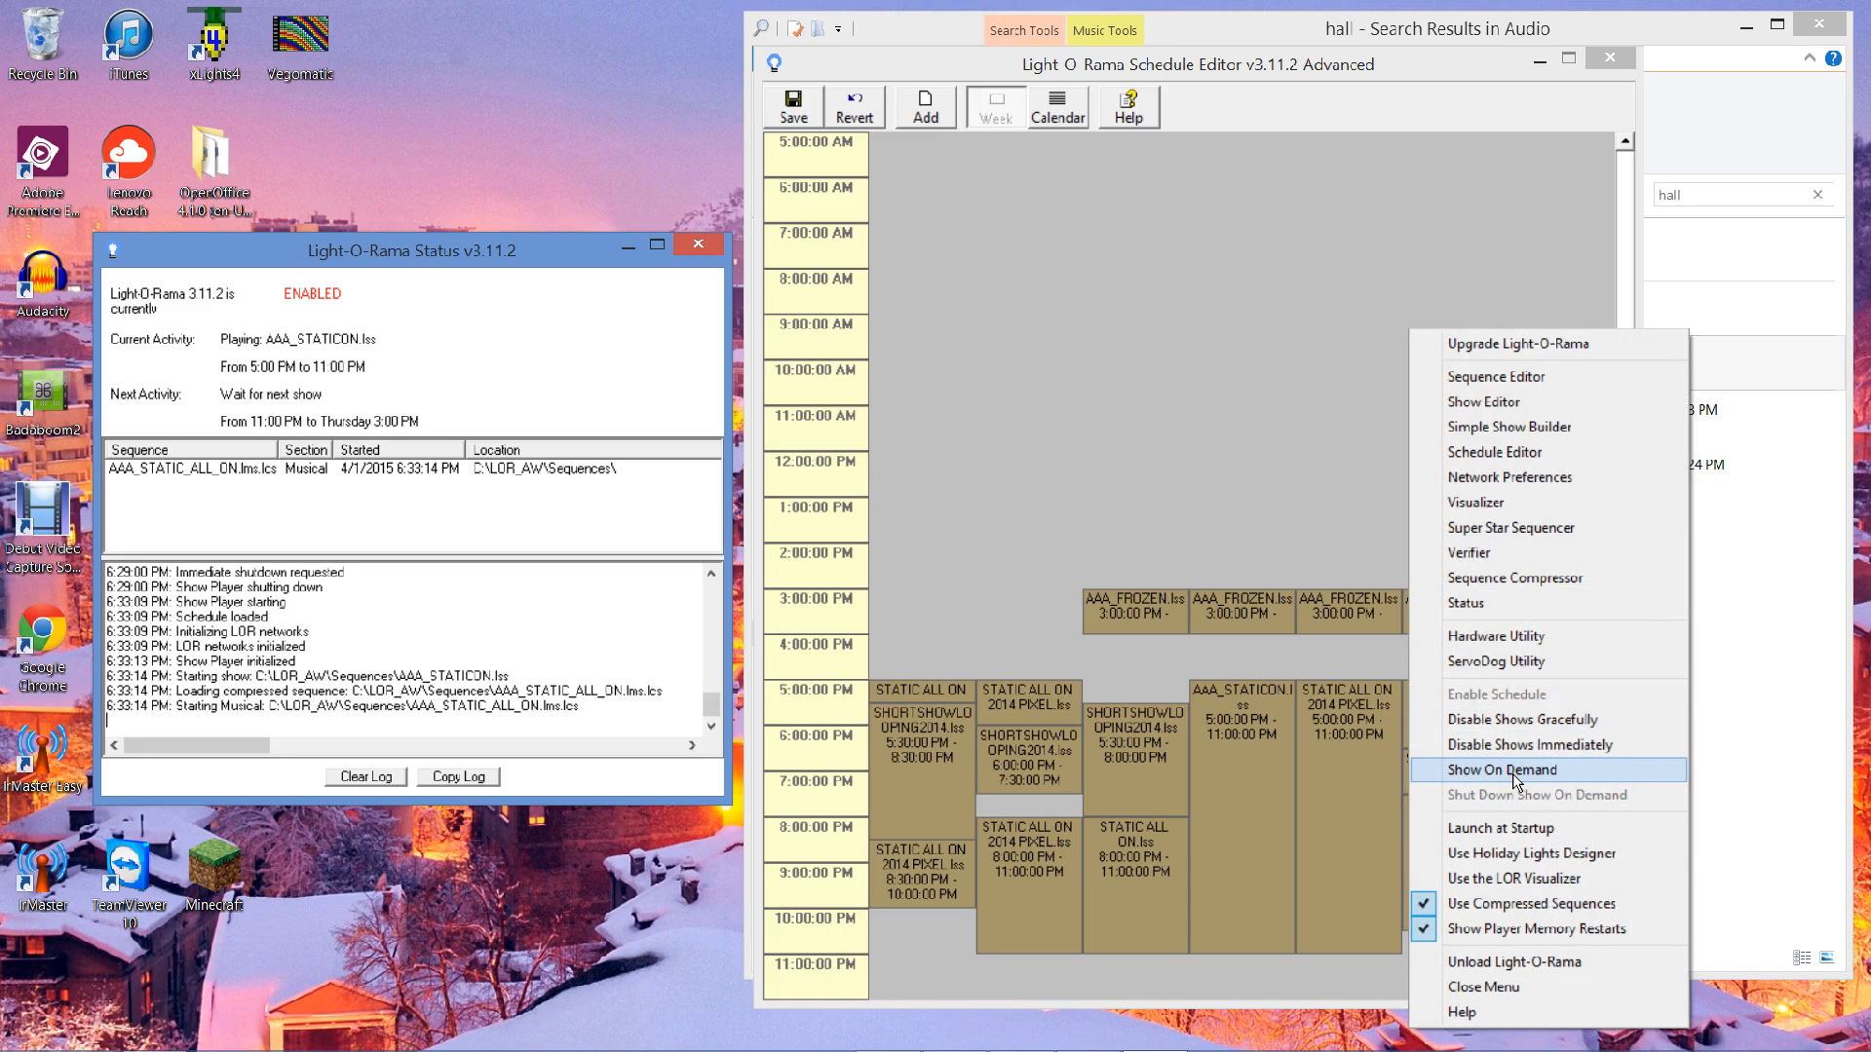
{"action": "left_click", "coordinate": [1512, 770]}
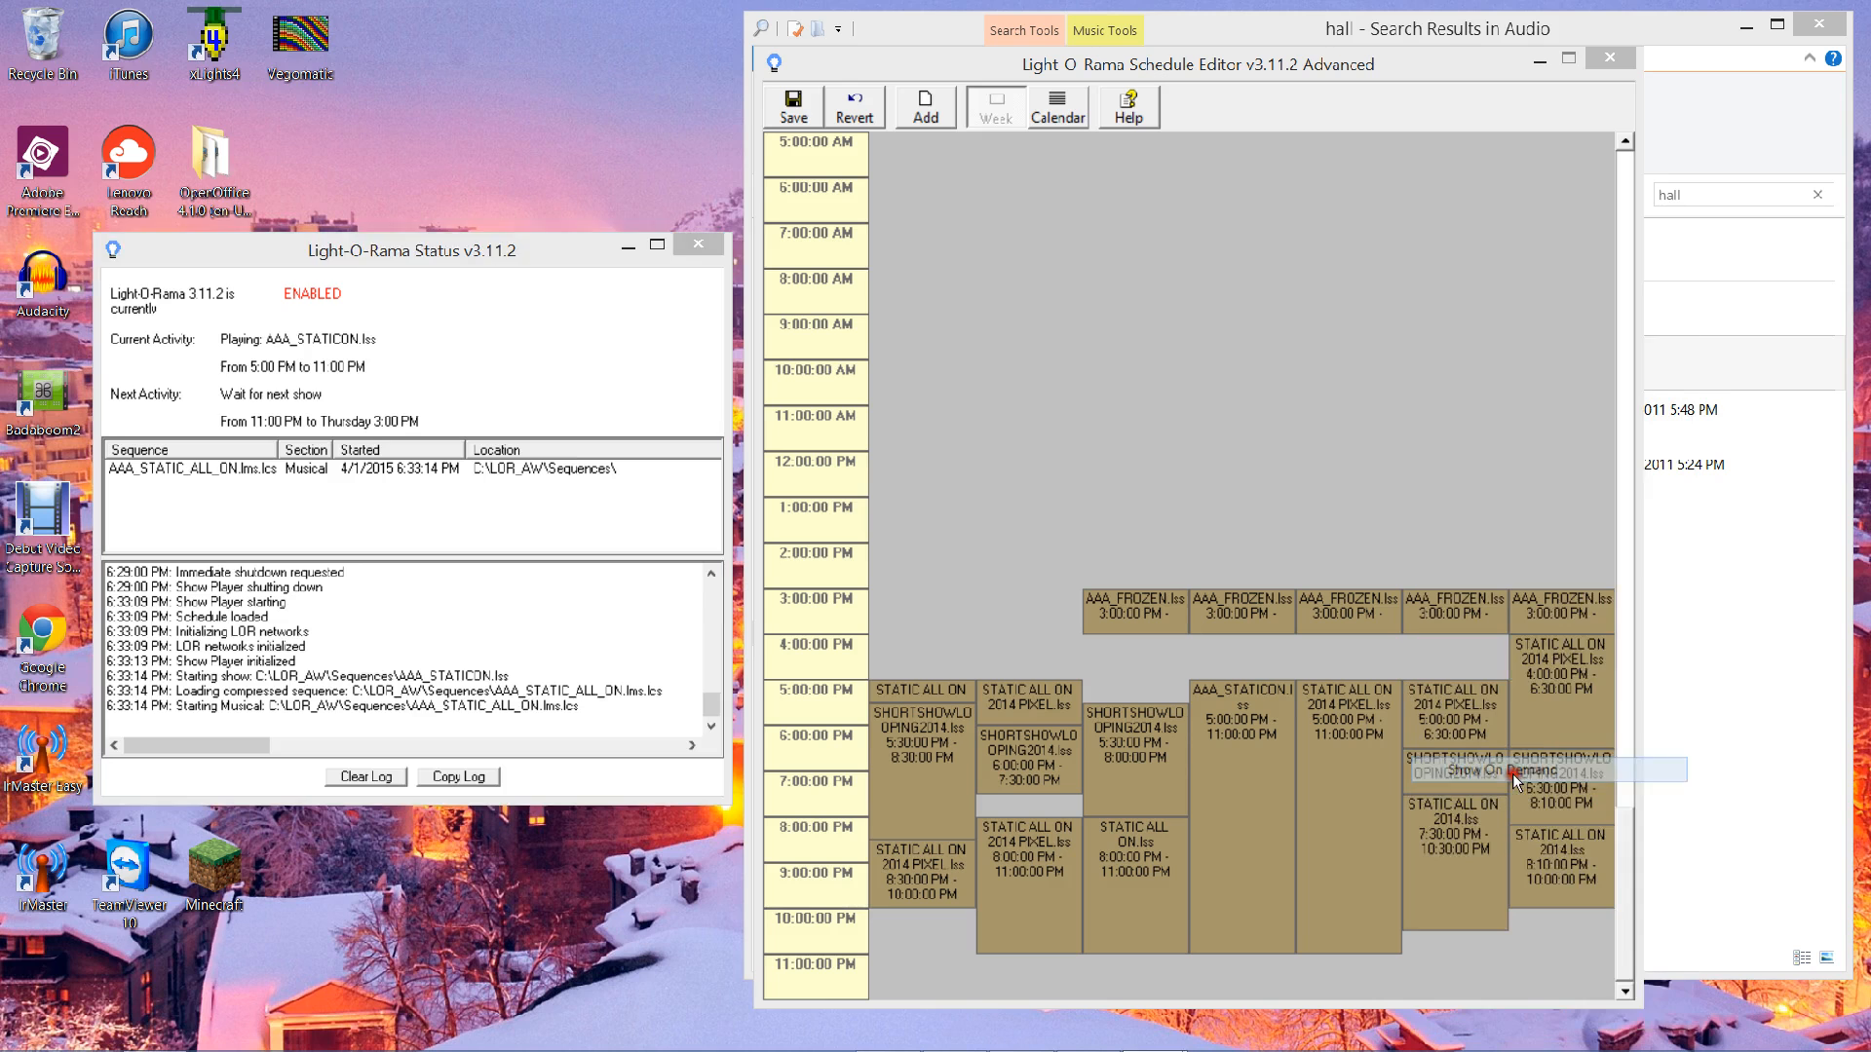
{"action": "left_click_drag", "start_coordinate": [544, 70], "coordinate": [1397, 465]}
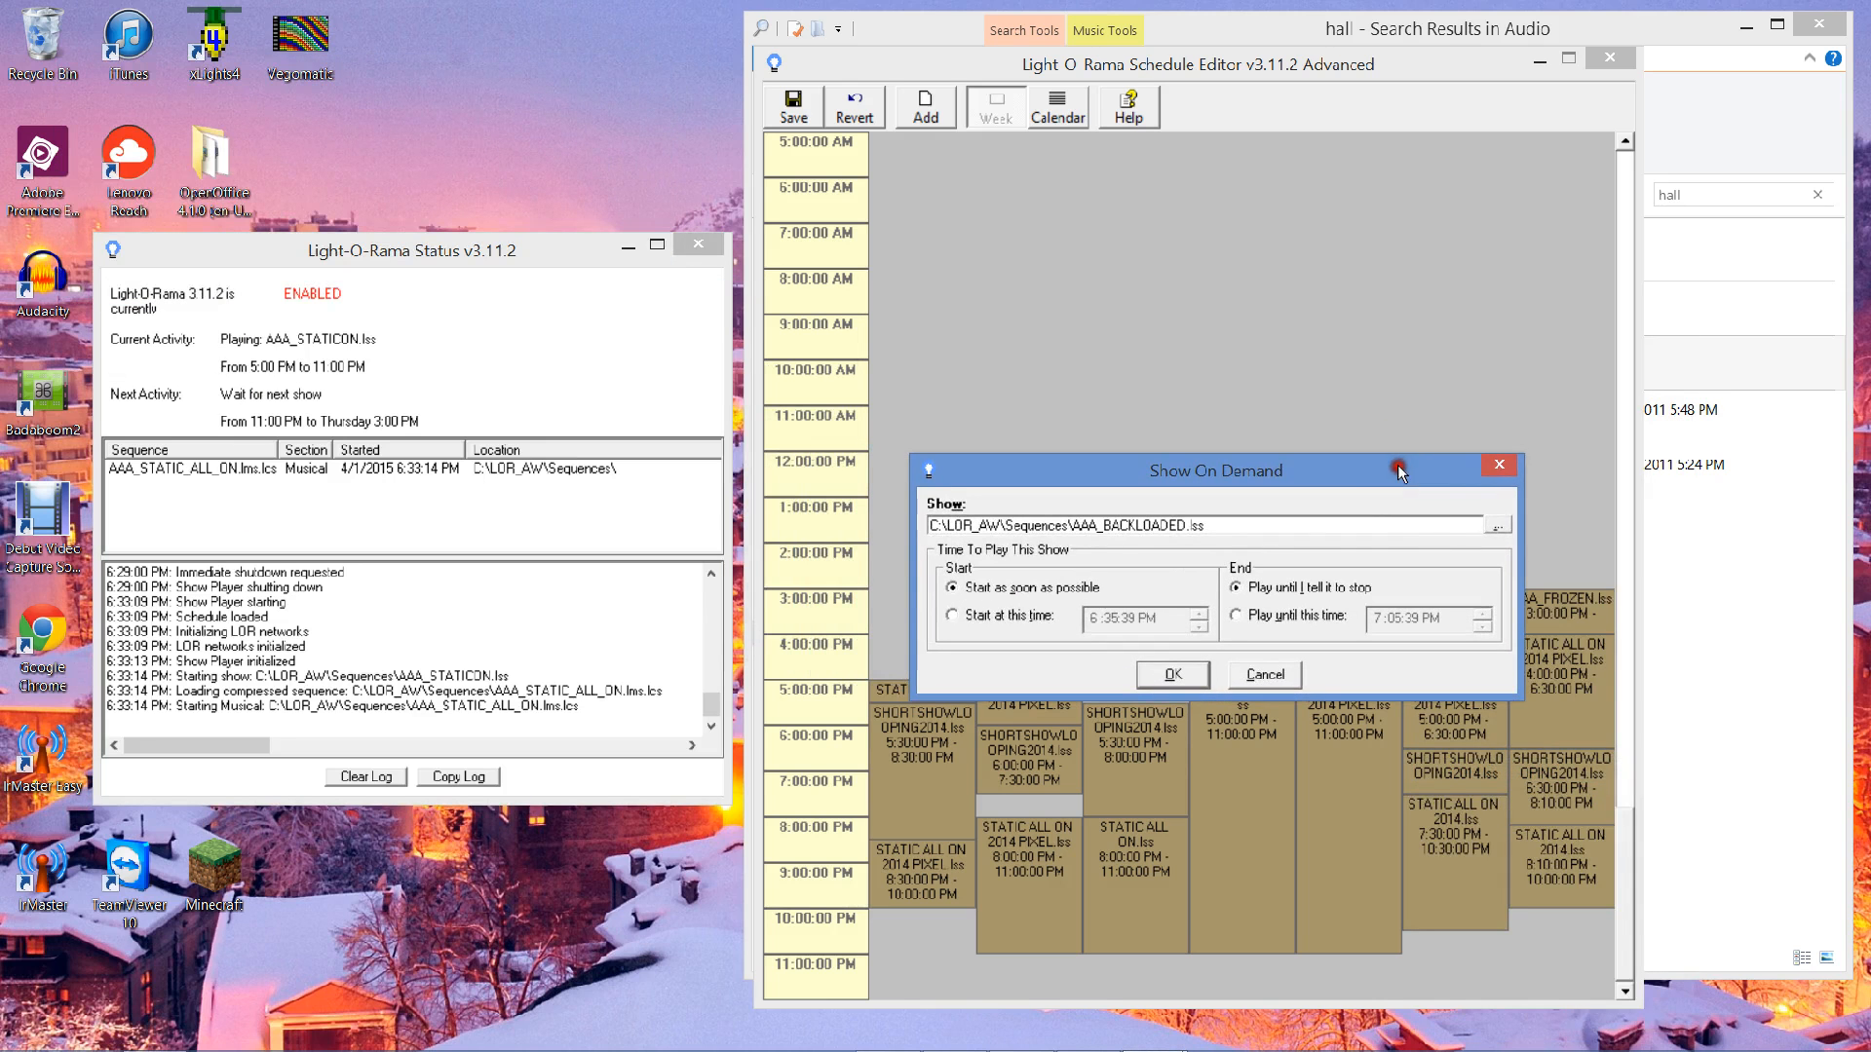
{"action": "left_click", "coordinate": [1499, 523]}
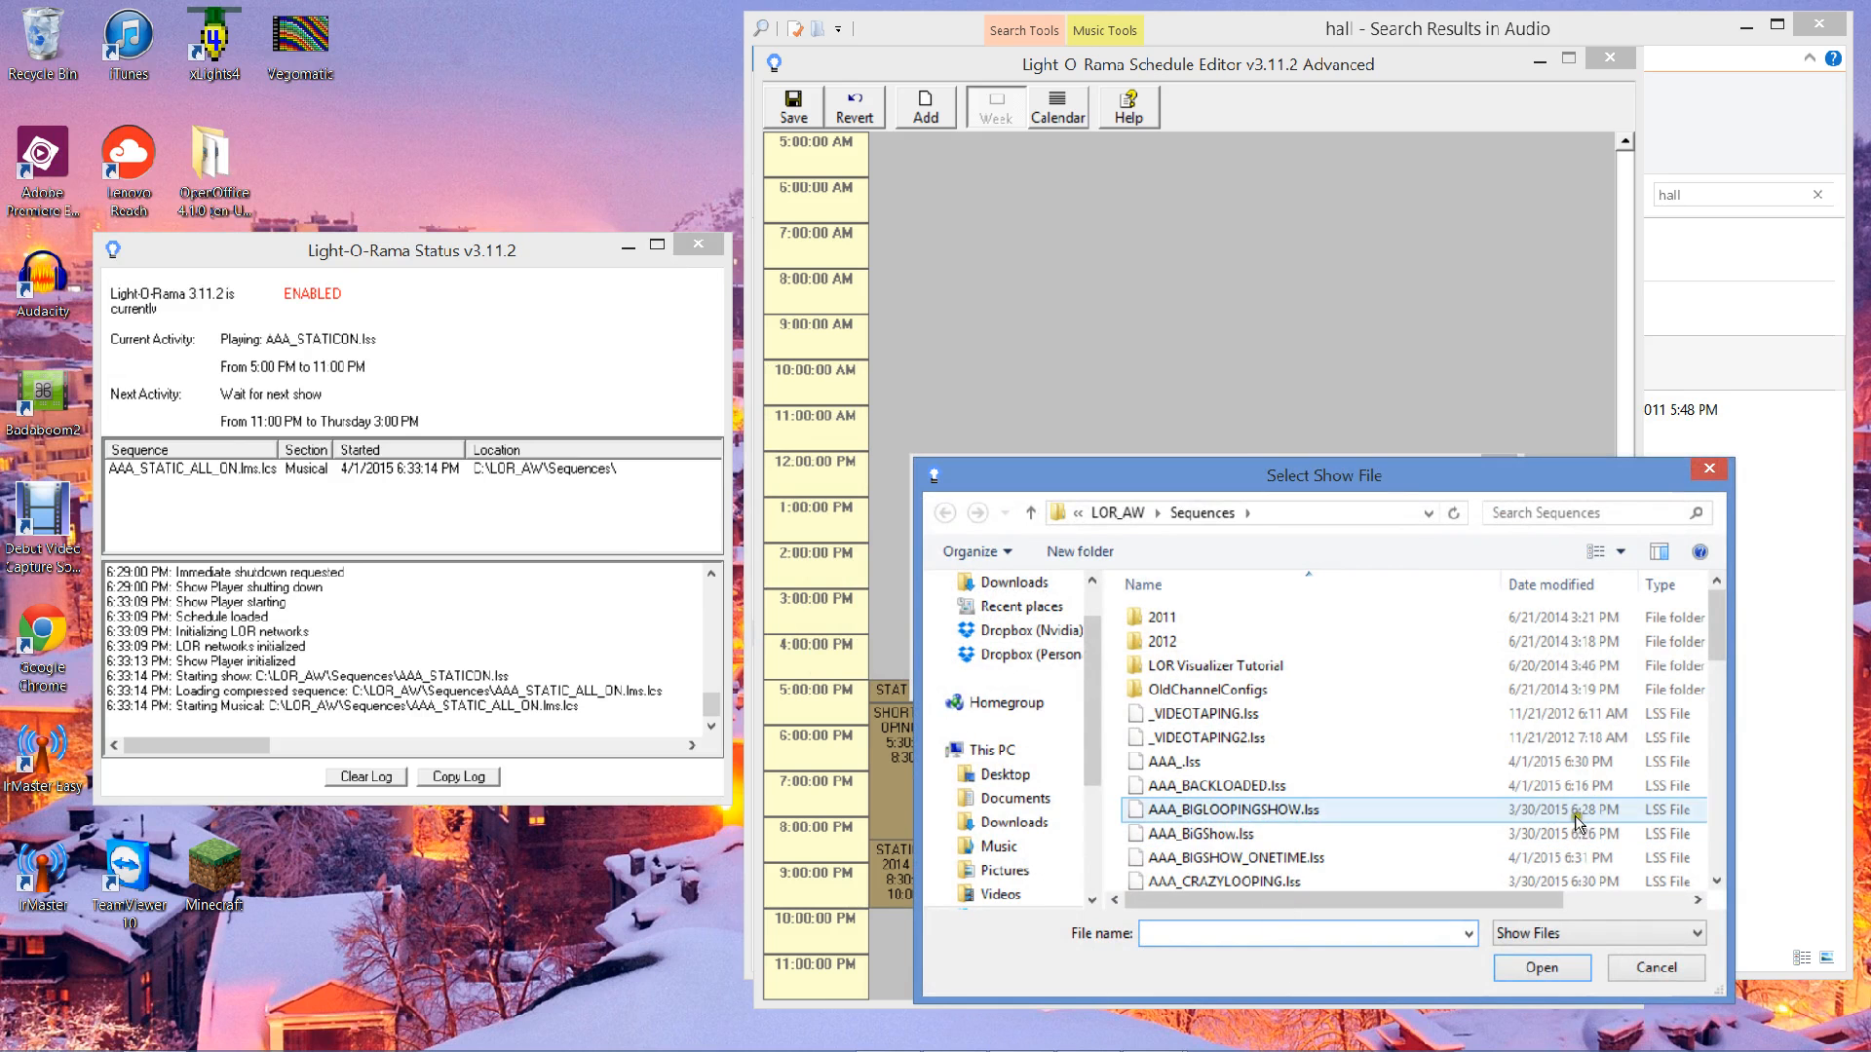
{"action": "left_click", "coordinate": [1717, 811]}
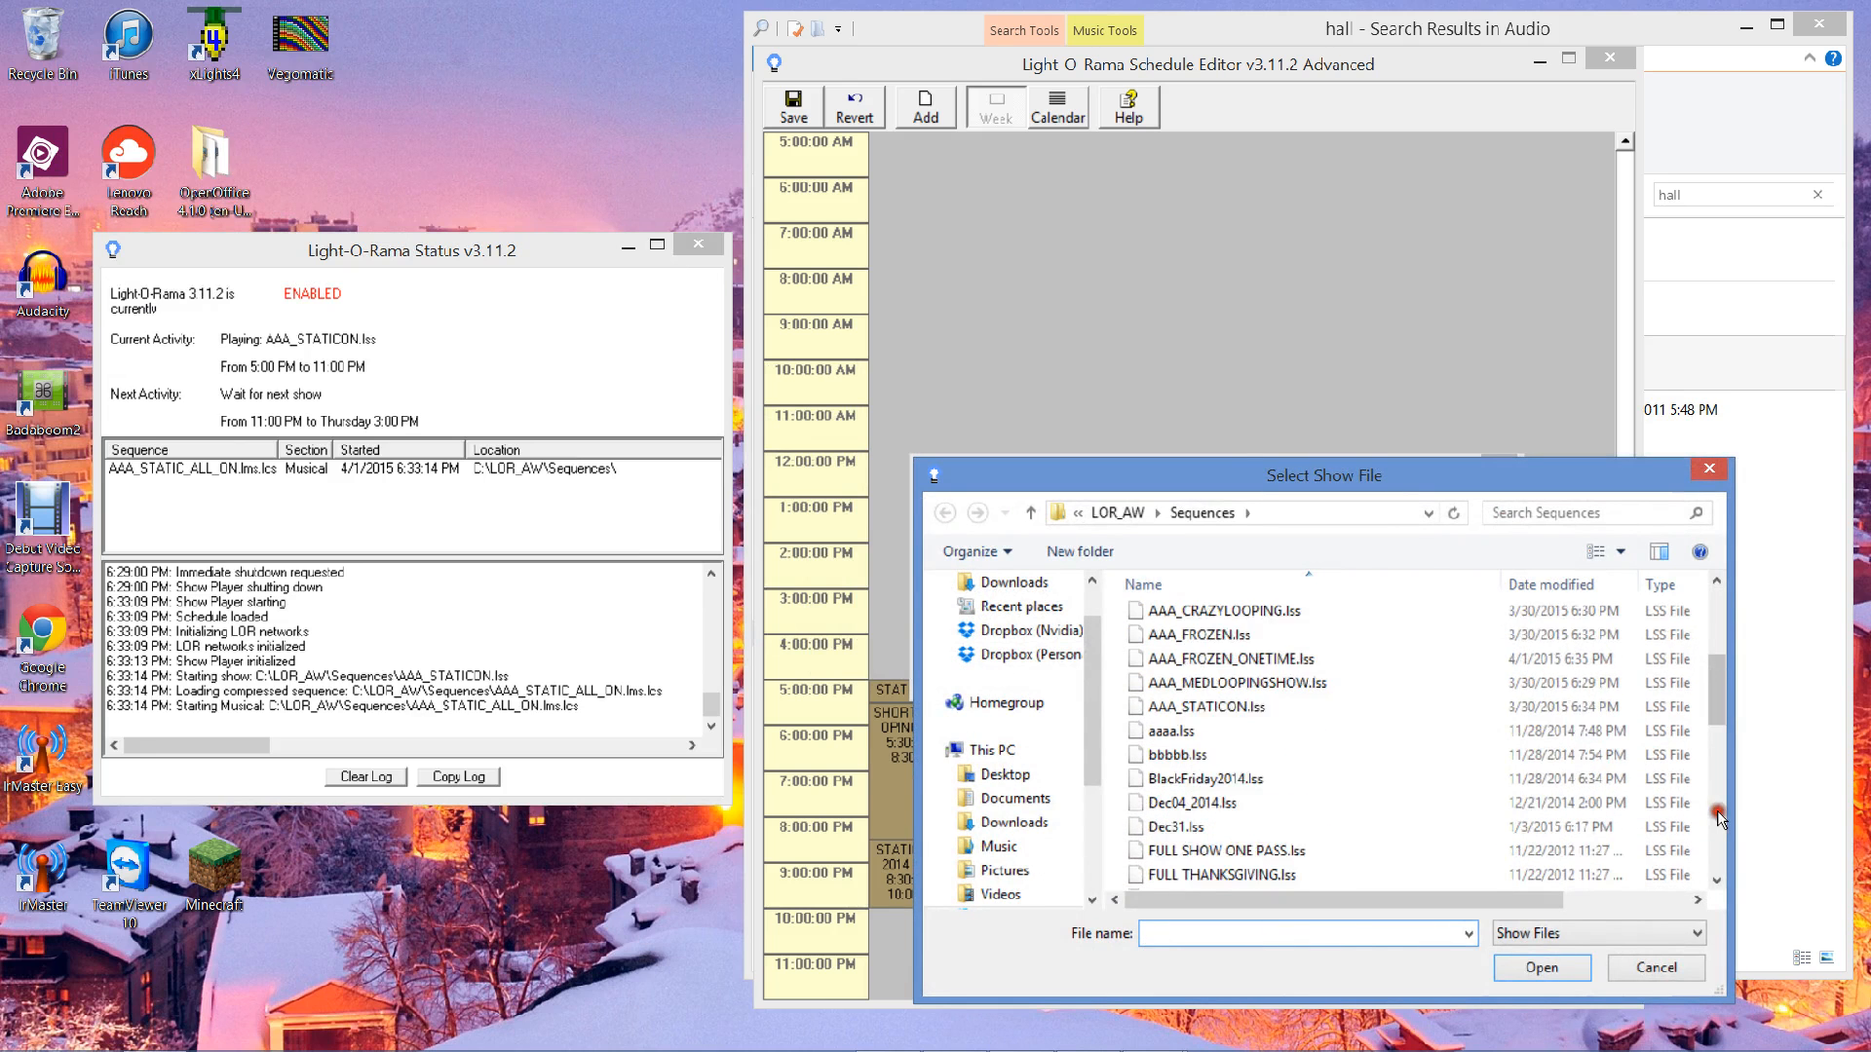
{"action": "left_click", "coordinate": [1230, 659]}
{"action": "left_click", "coordinate": [1534, 968]}
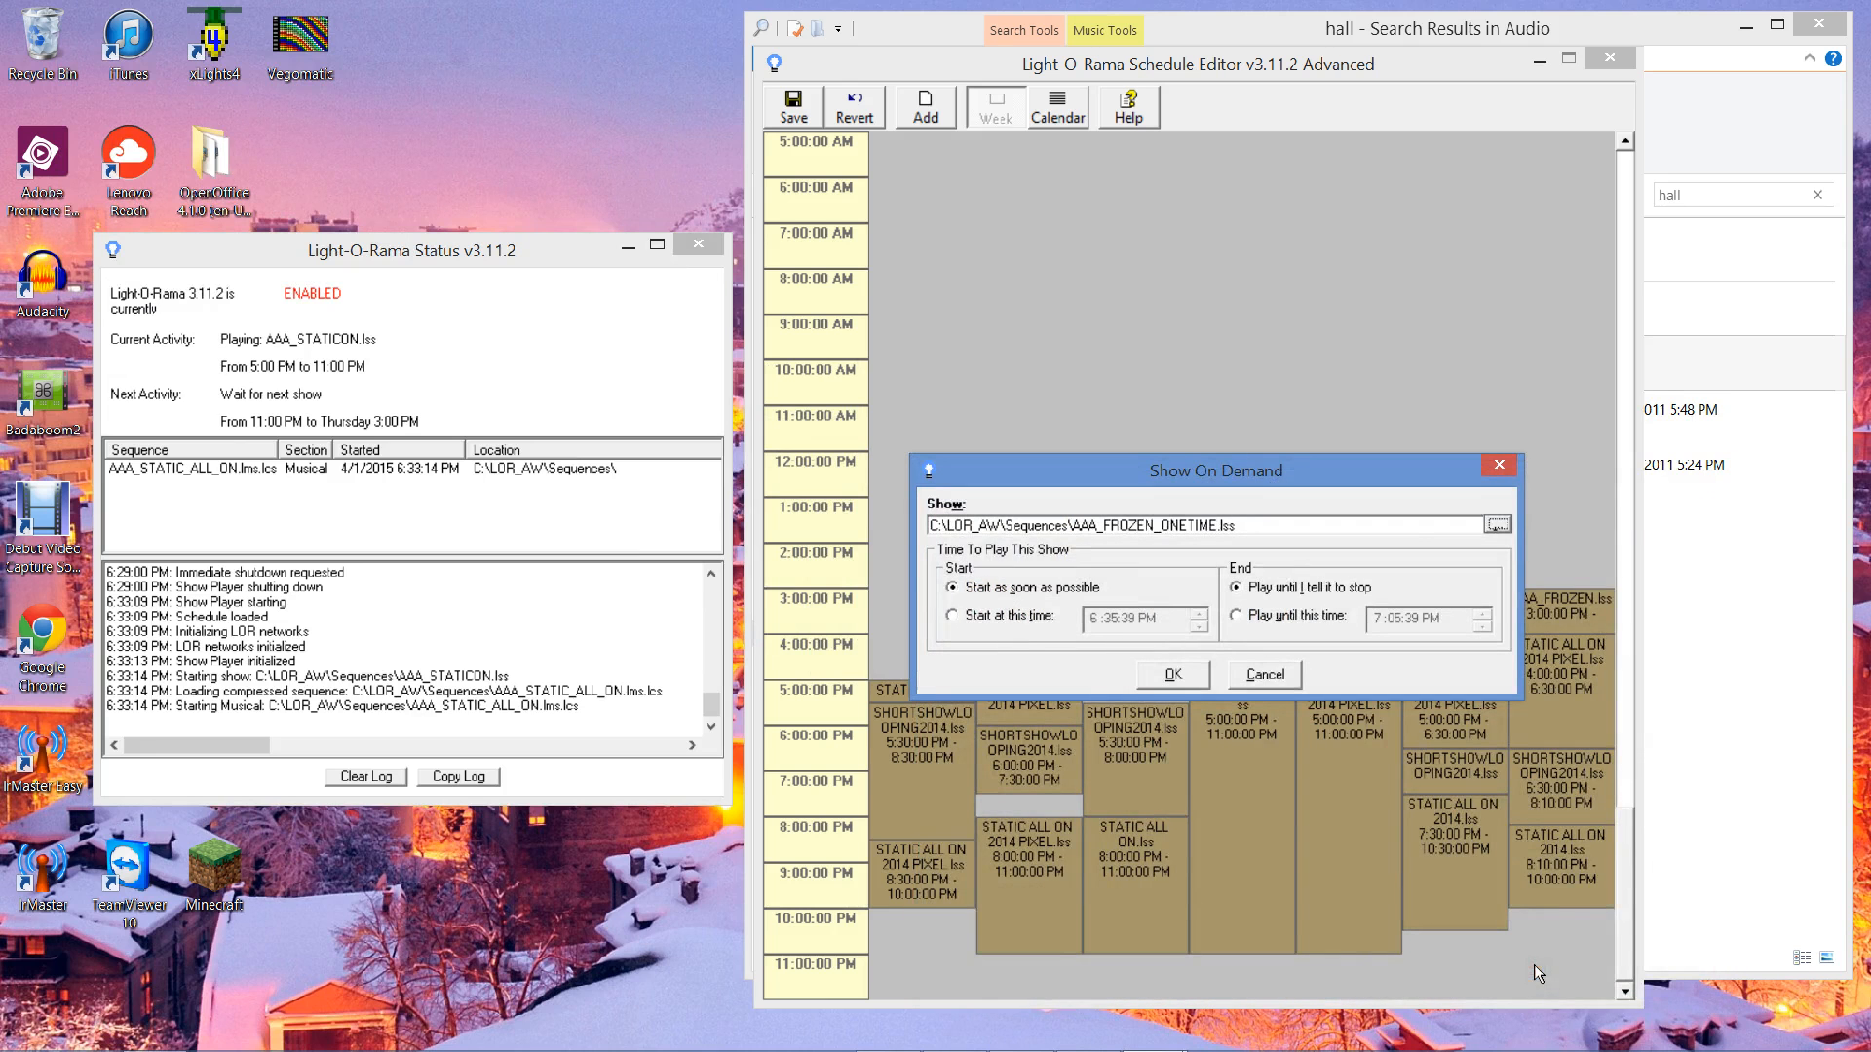
- Set the on-demand show to start as soon as possible and play until 6:36 PM, and submit the request
{"action": "mouse_move", "coordinate": [1494, 1045]}
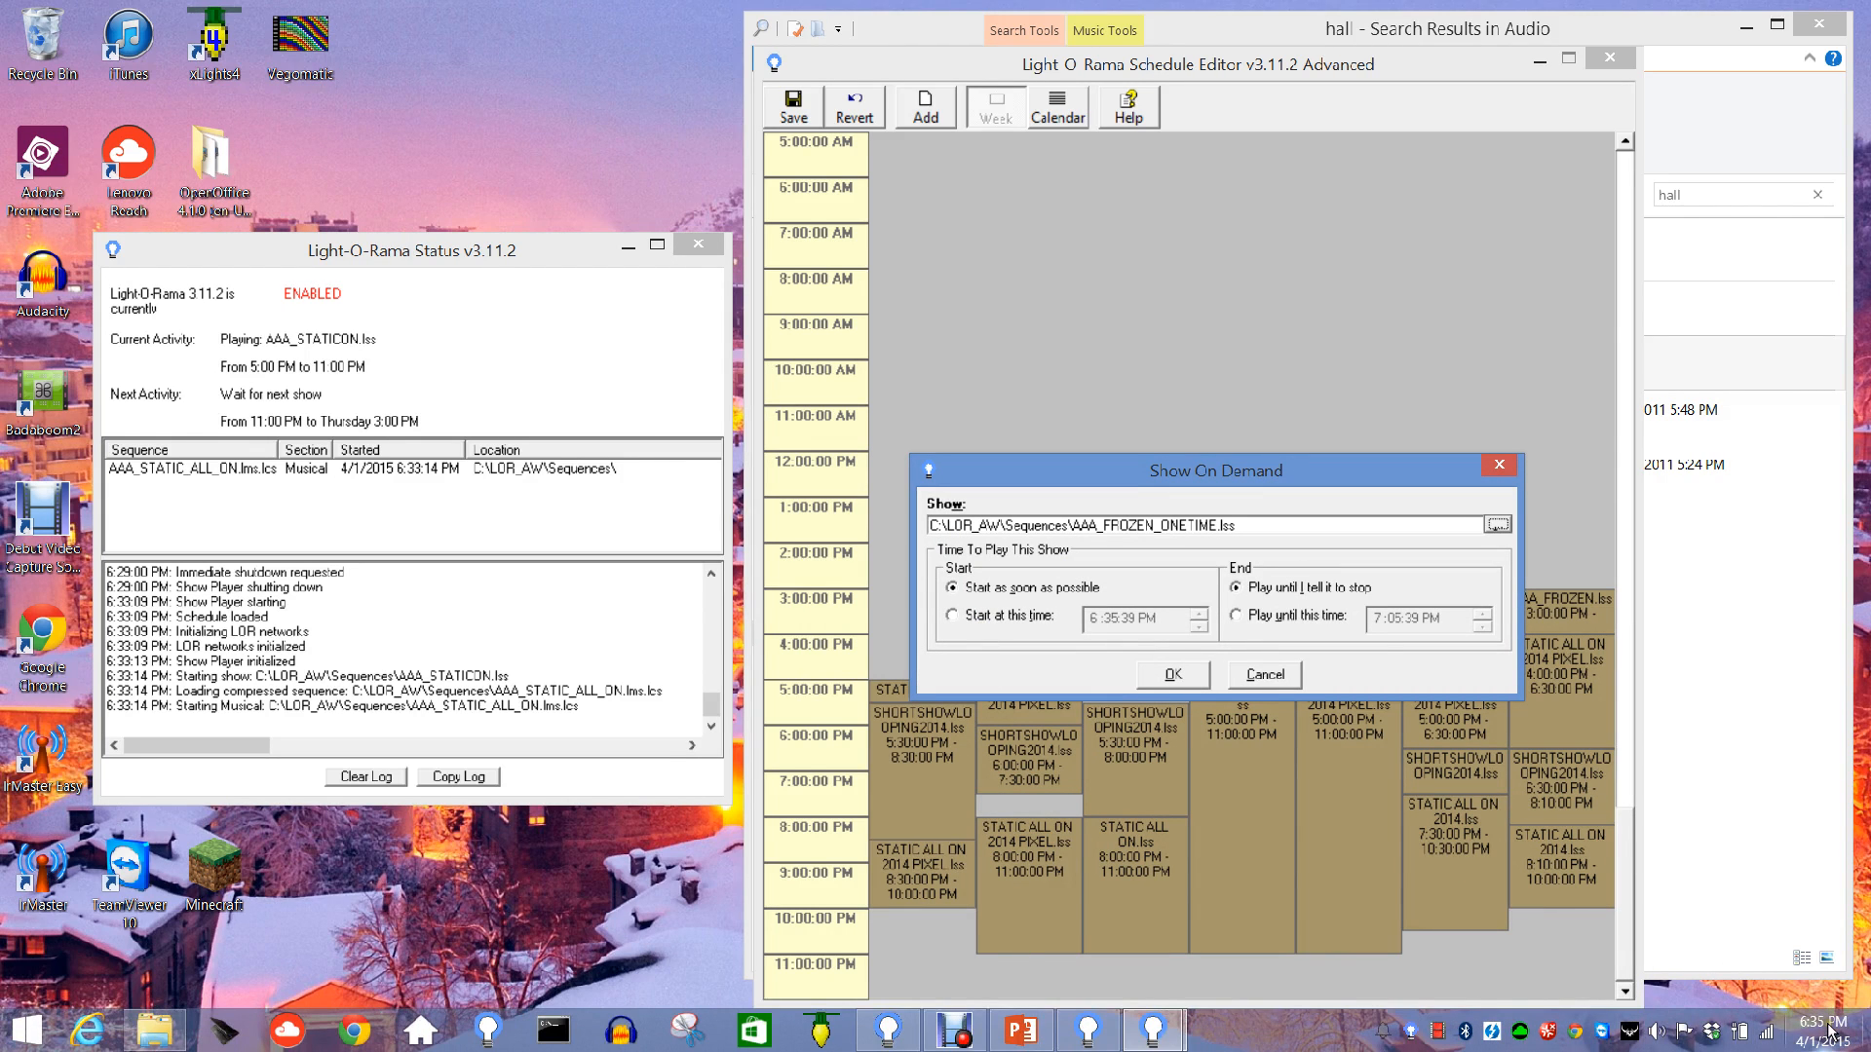
{"action": "left_click", "coordinate": [1252, 618]}
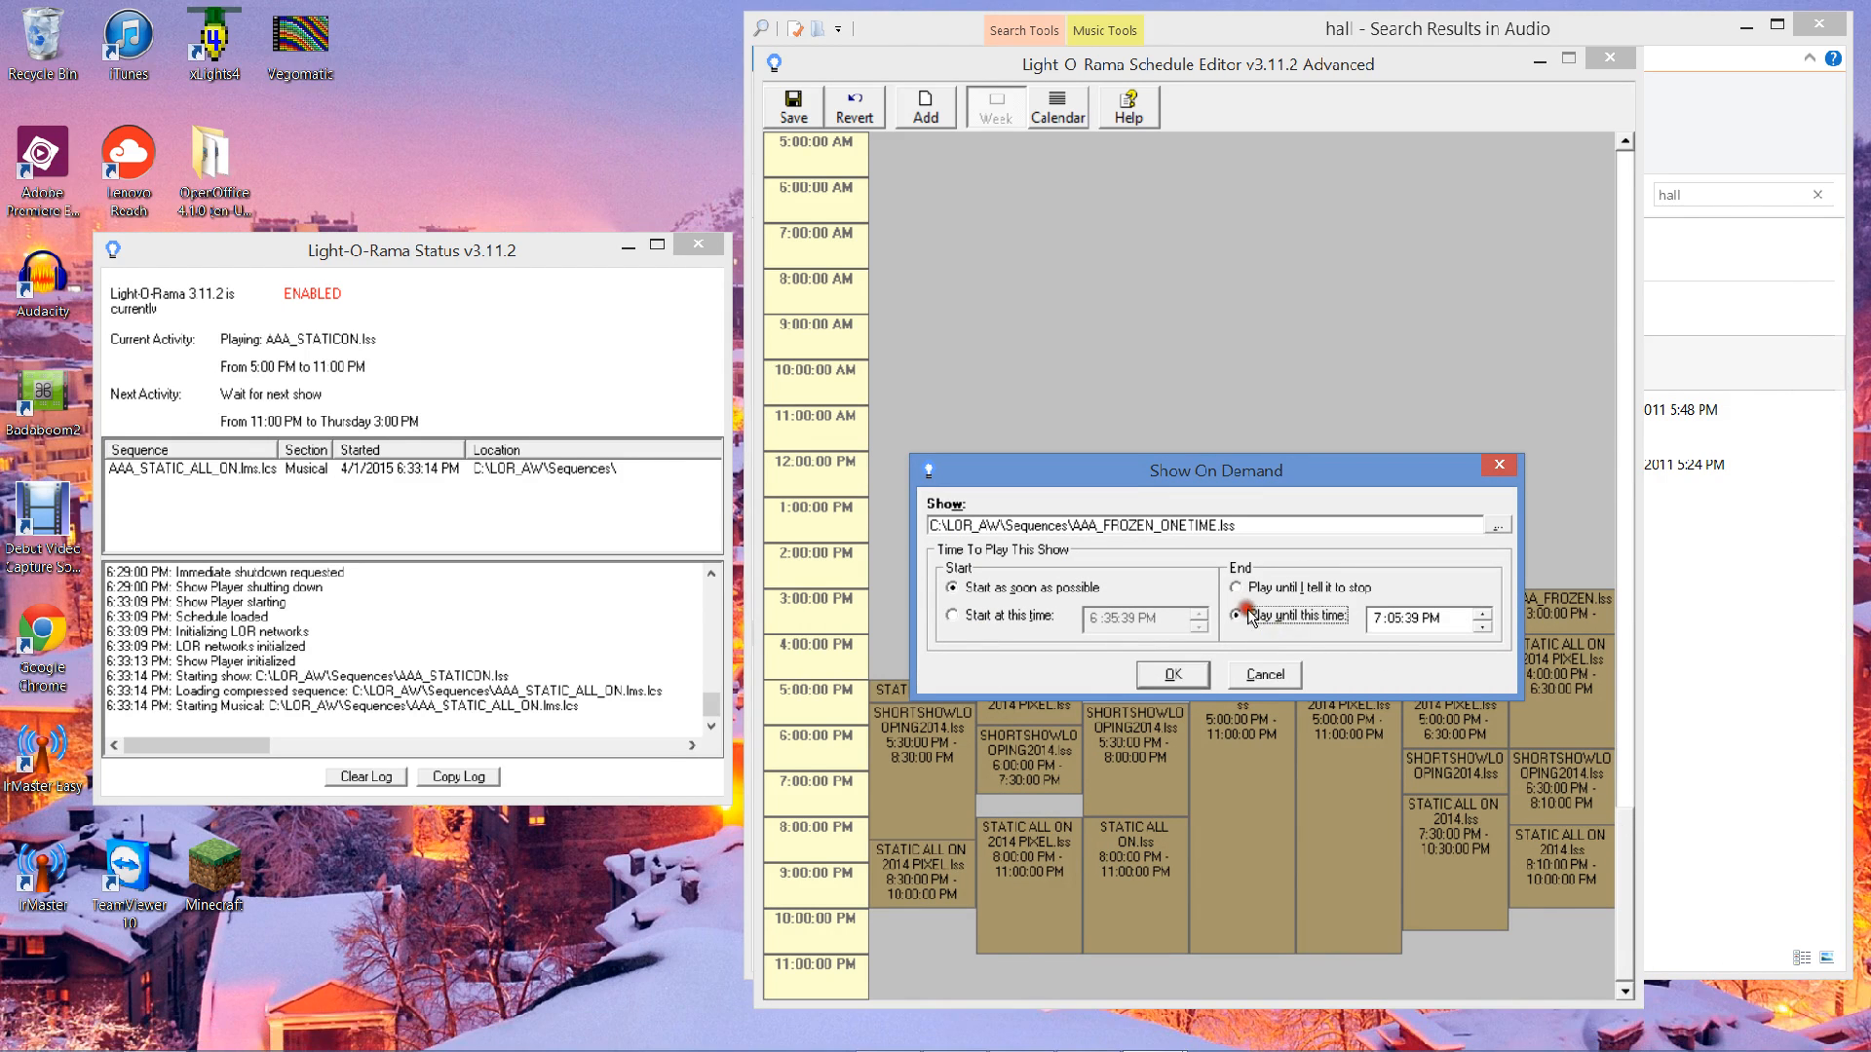
{"action": "left_click", "coordinate": [1375, 619]}
{"action": "type", "text": "6:36"}
{"action": "left_click", "coordinate": [1189, 682]}
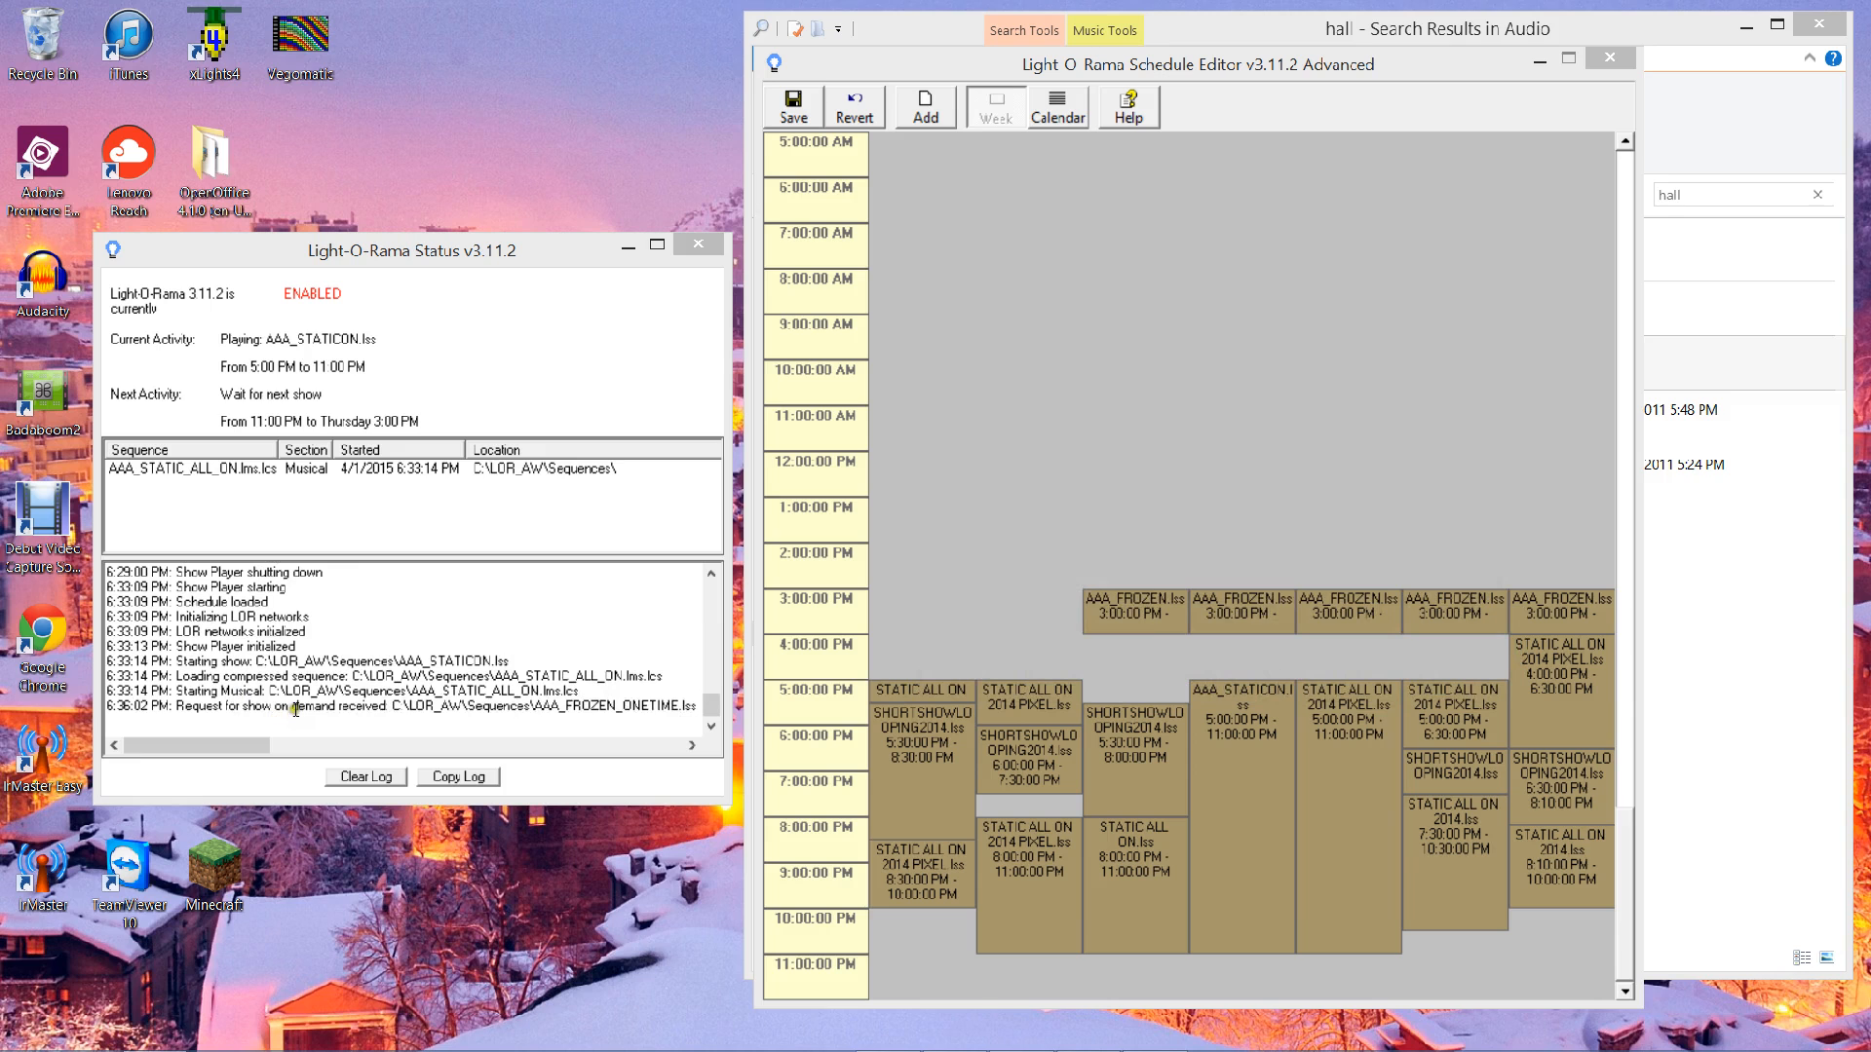
- Check the status log for the on-demand show's progress and whether Shut Down Show On Demand is available
{"action": "mouse_move", "coordinate": [1578, 1047]}
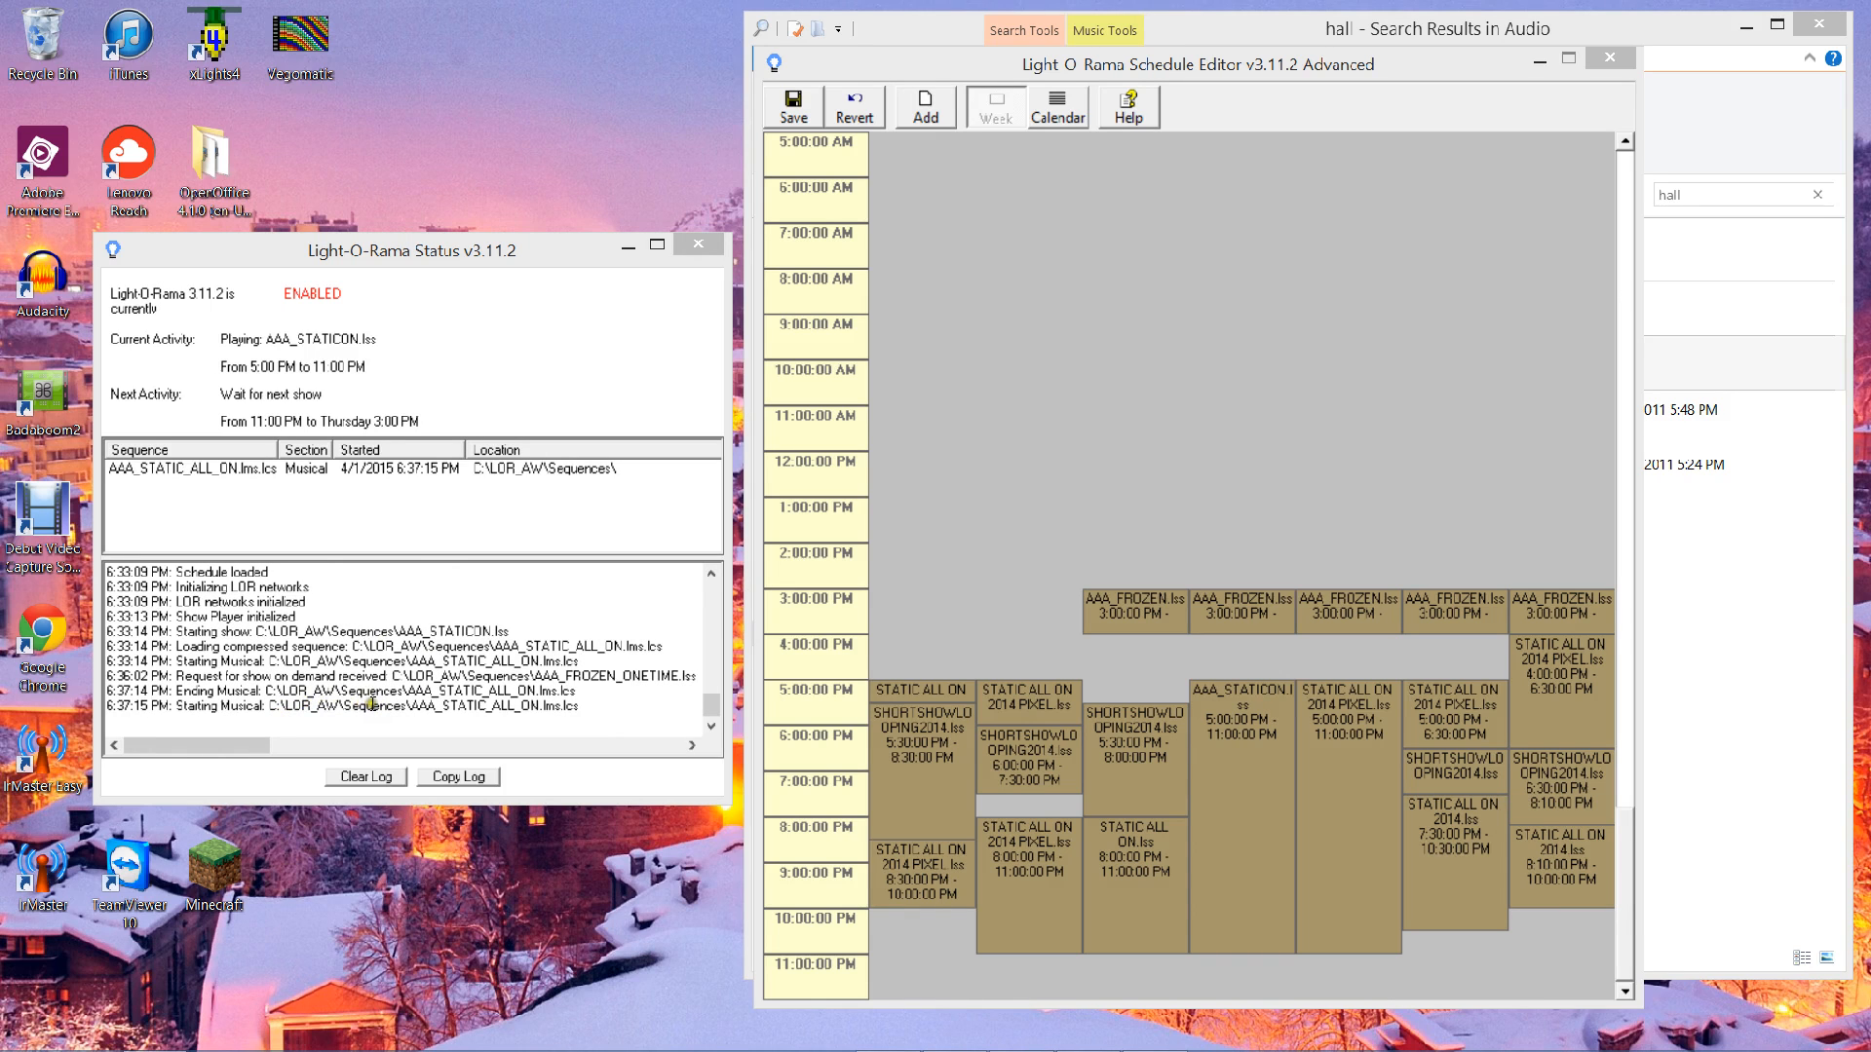
{"action": "left_click", "coordinate": [273, 681]}
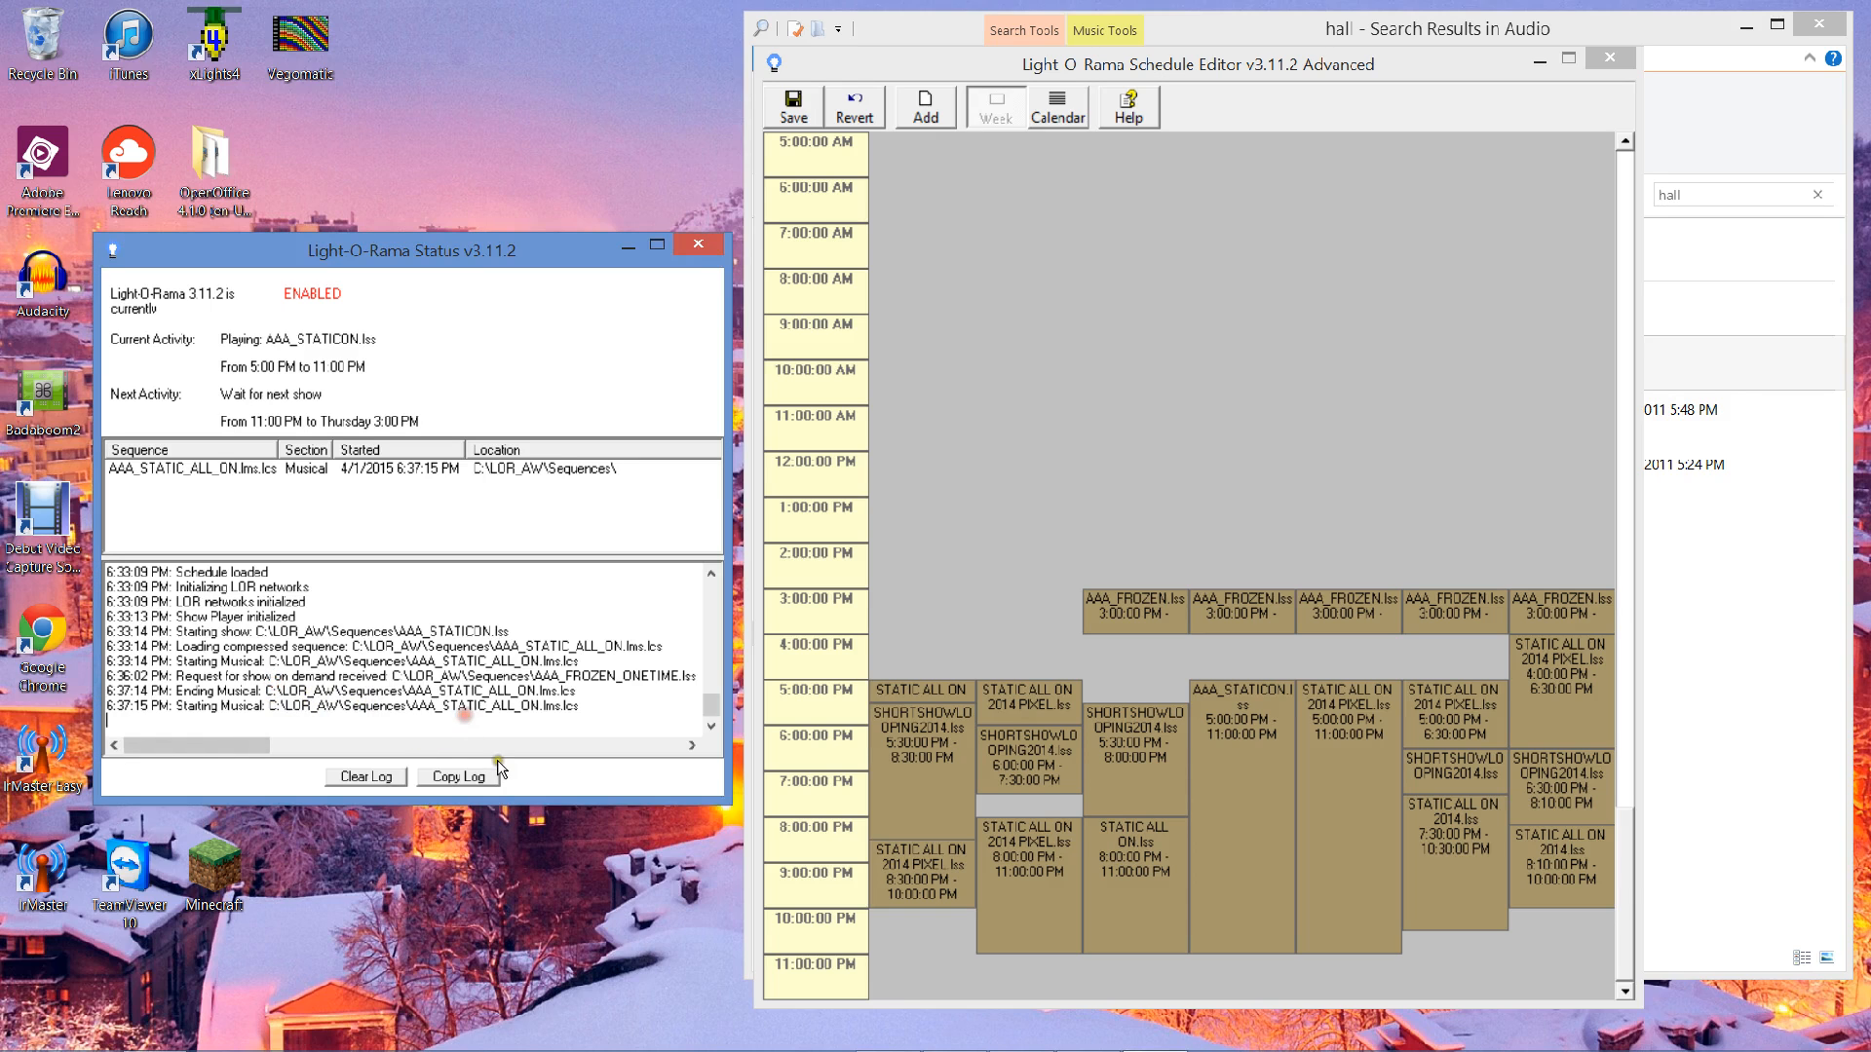
{"action": "mouse_move", "coordinate": [1111, 1050]}
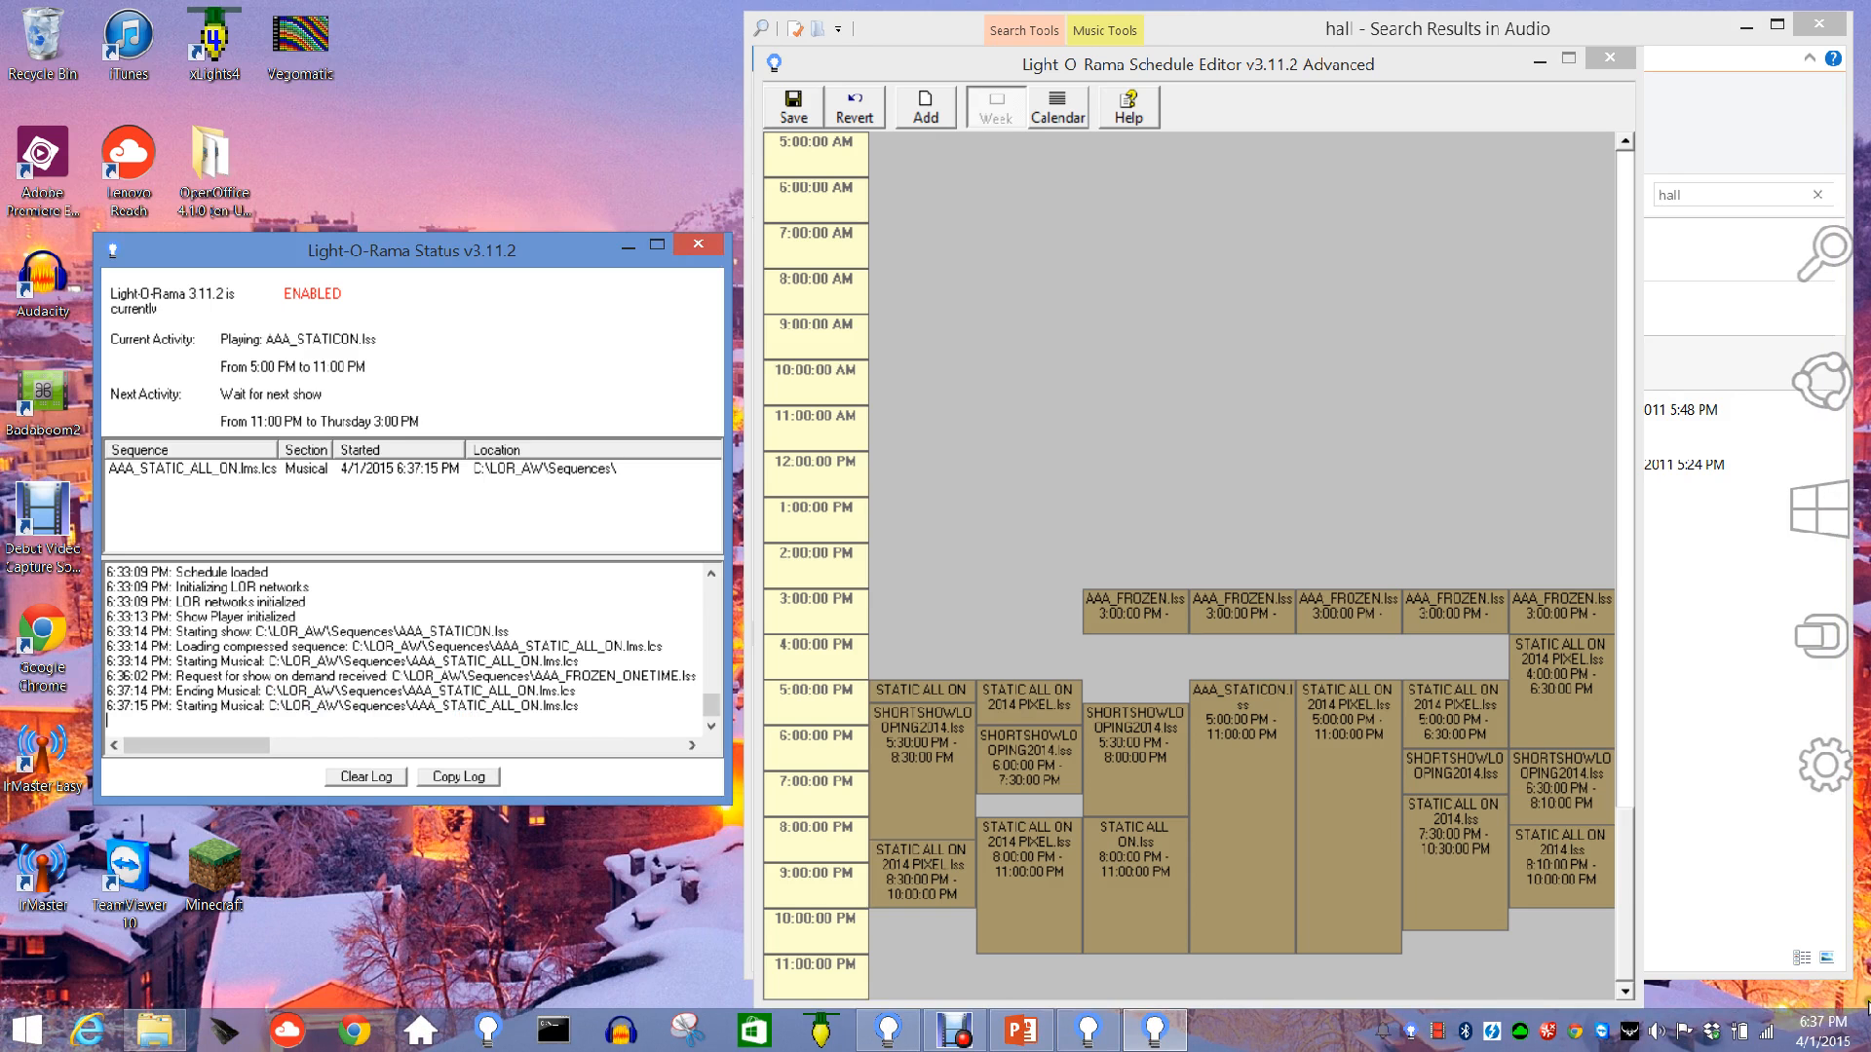
{"action": "mouse_move", "coordinate": [1765, 1023]}
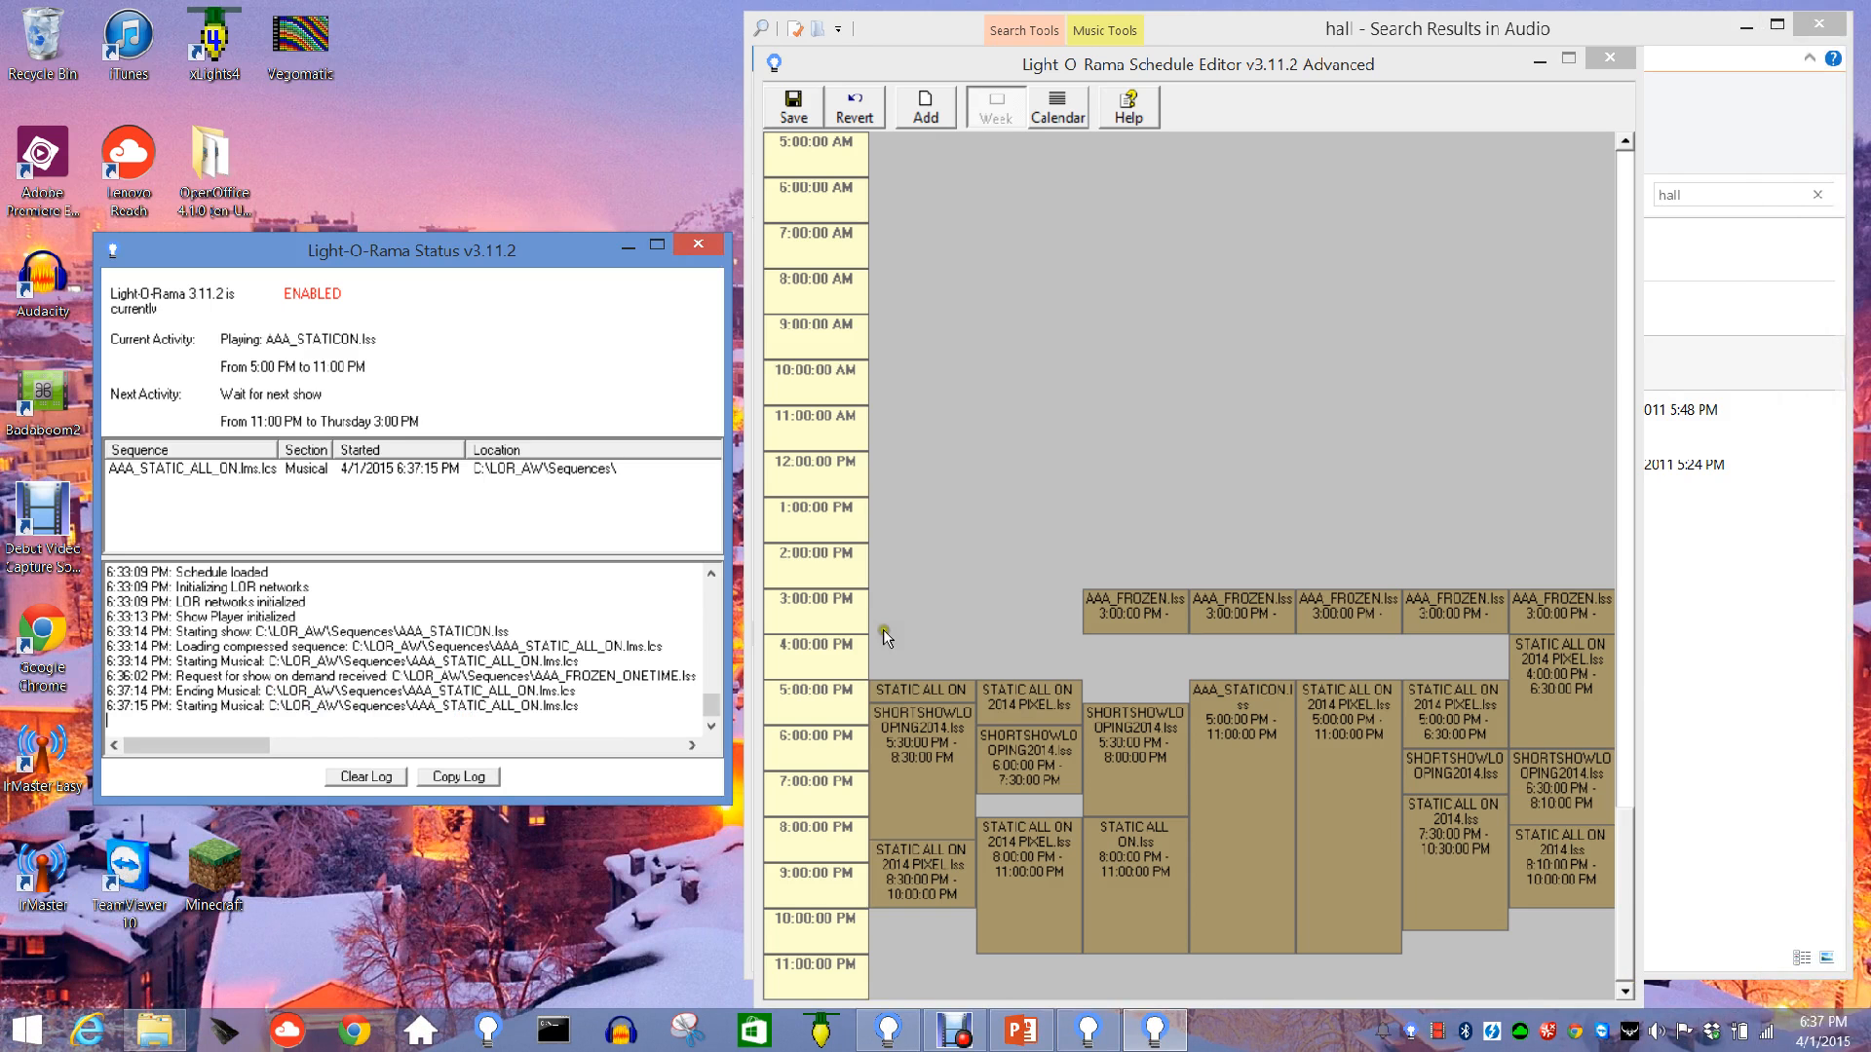
{"action": "right_click", "coordinate": [1413, 1034]}
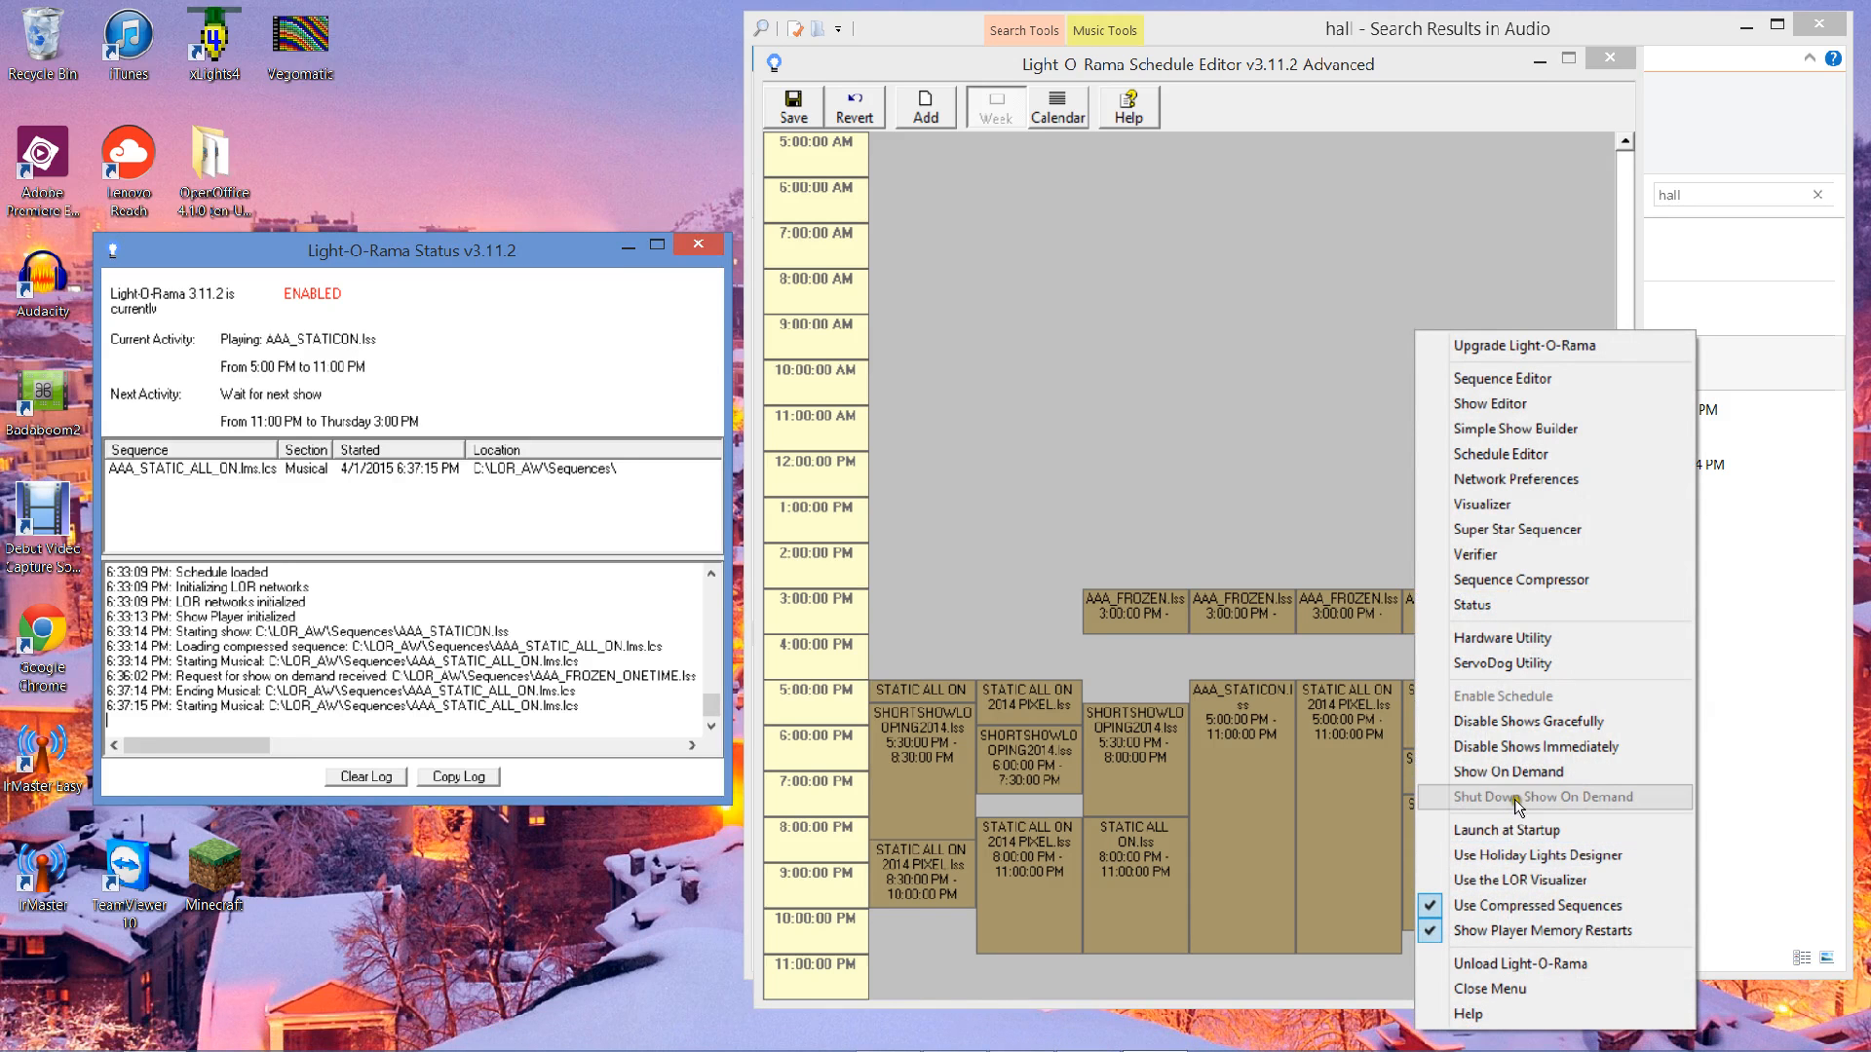
{"action": "right_click", "coordinate": [1236, 470]}
{"action": "right_click", "coordinate": [957, 444]}
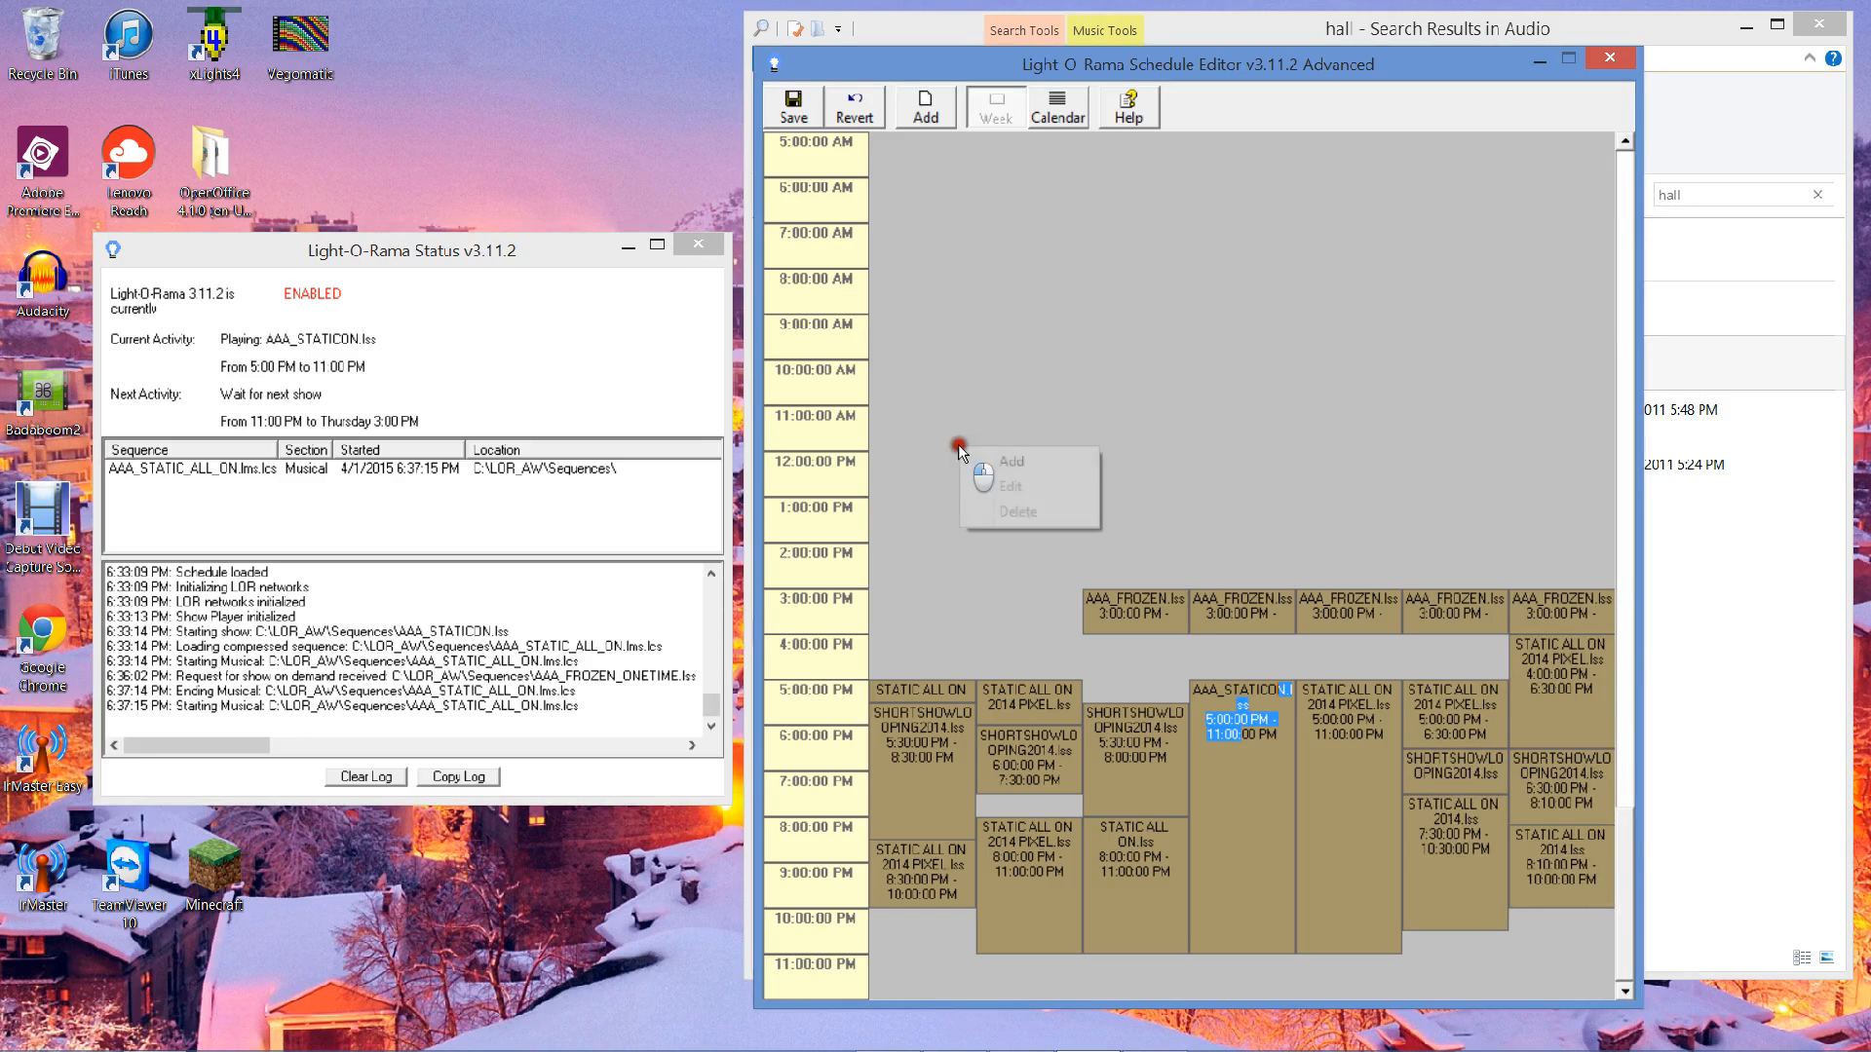
{"action": "right_click", "coordinate": [1314, 299]}
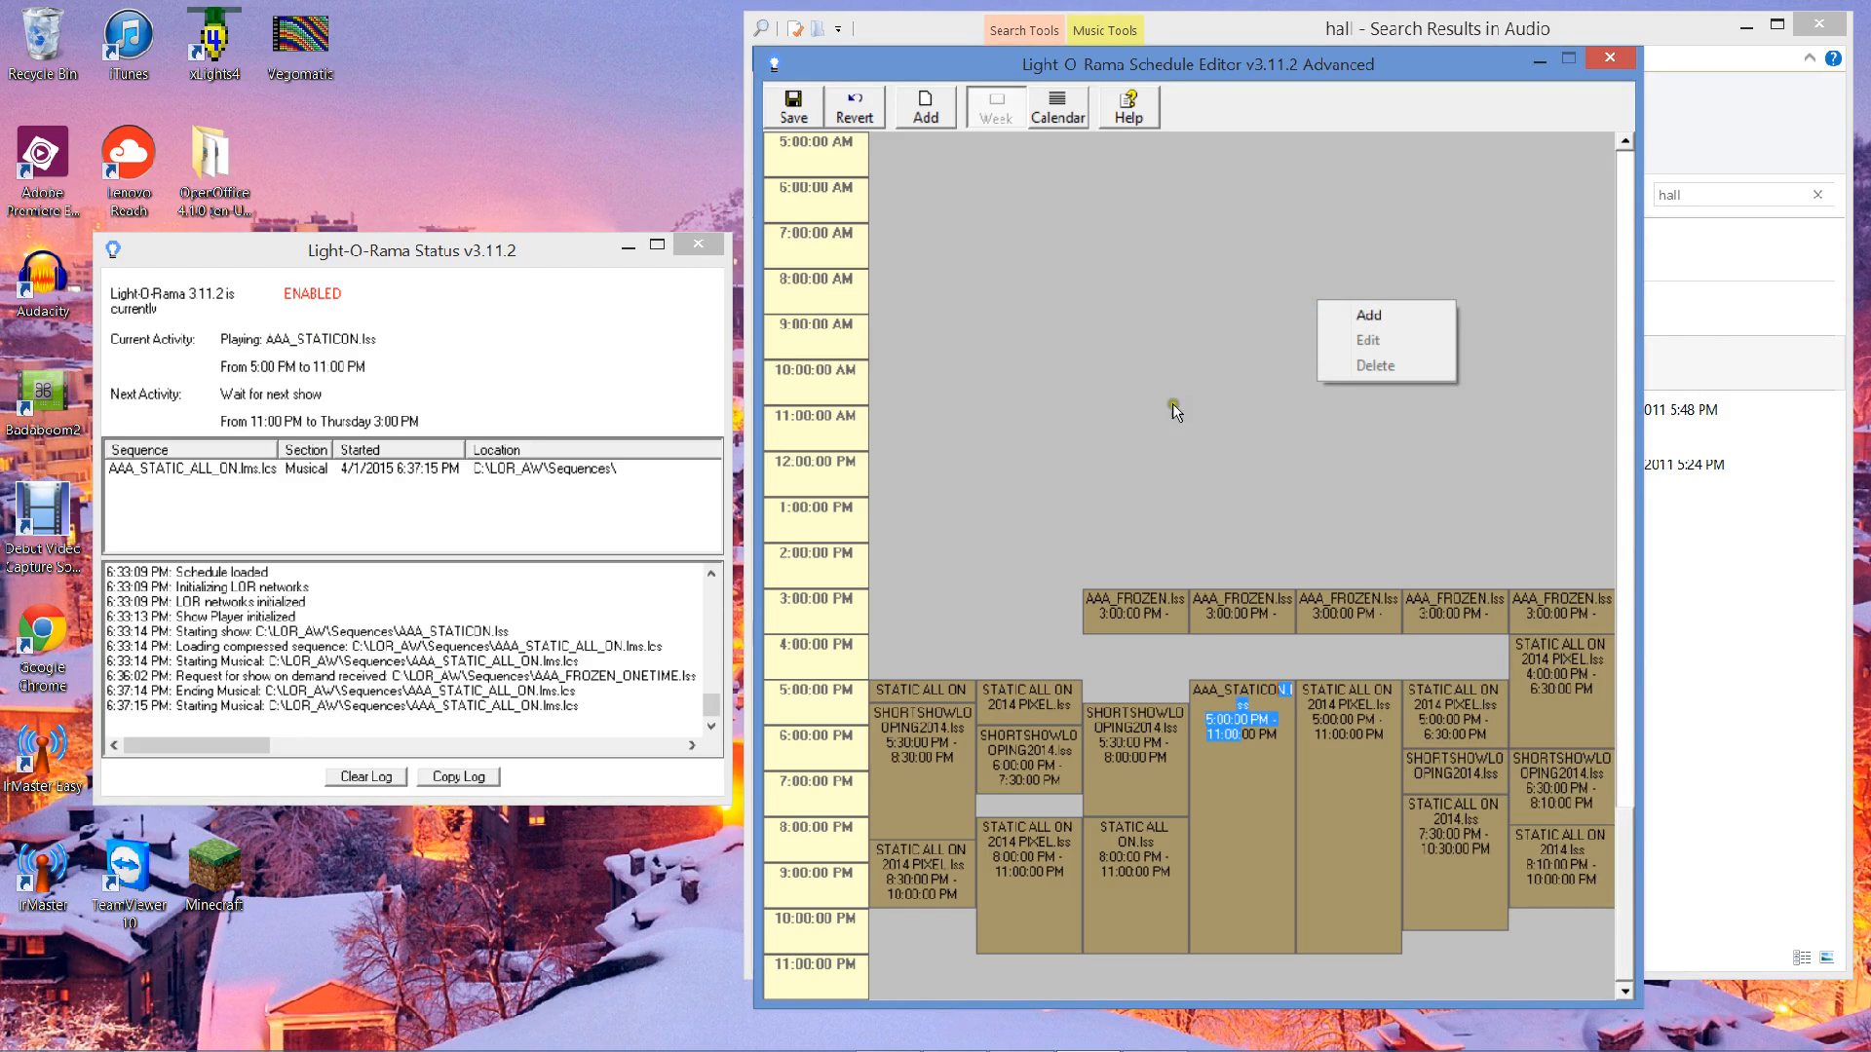
{"action": "right_click", "coordinate": [1233, 403]}
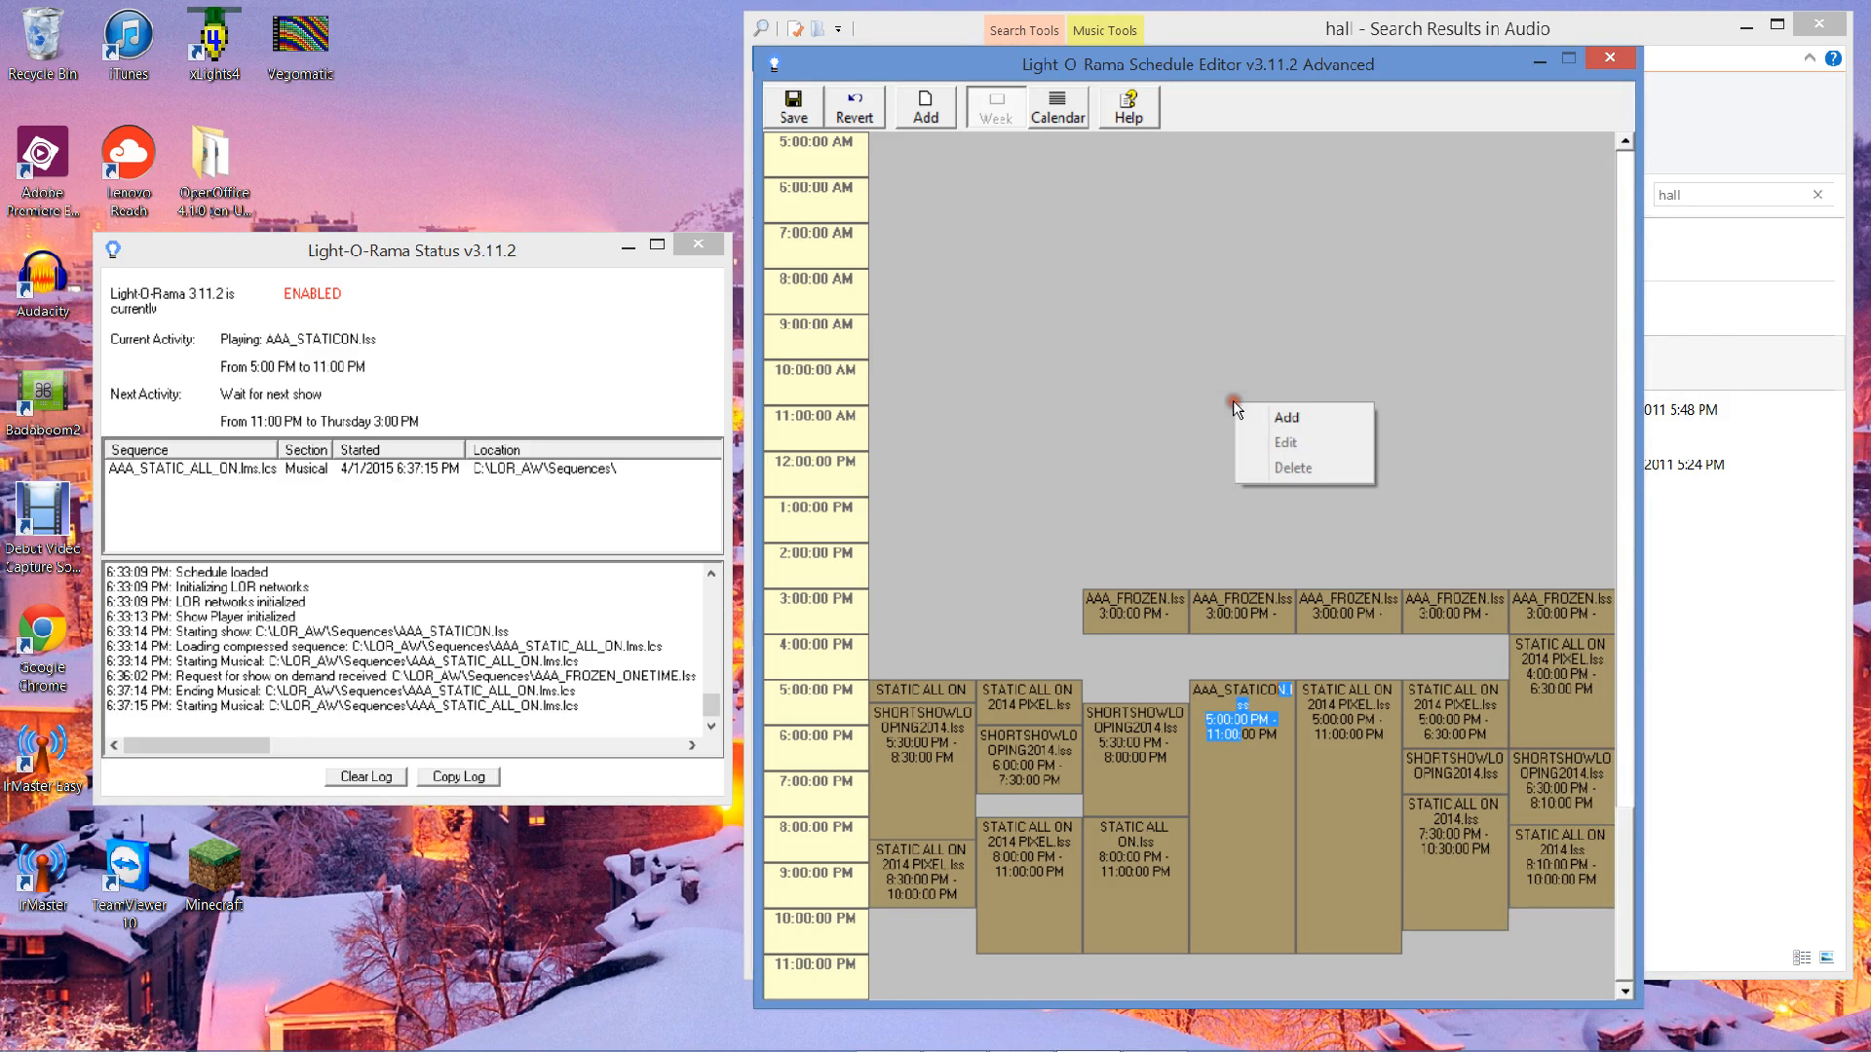
{"action": "left_click", "coordinate": [1020, 493]}
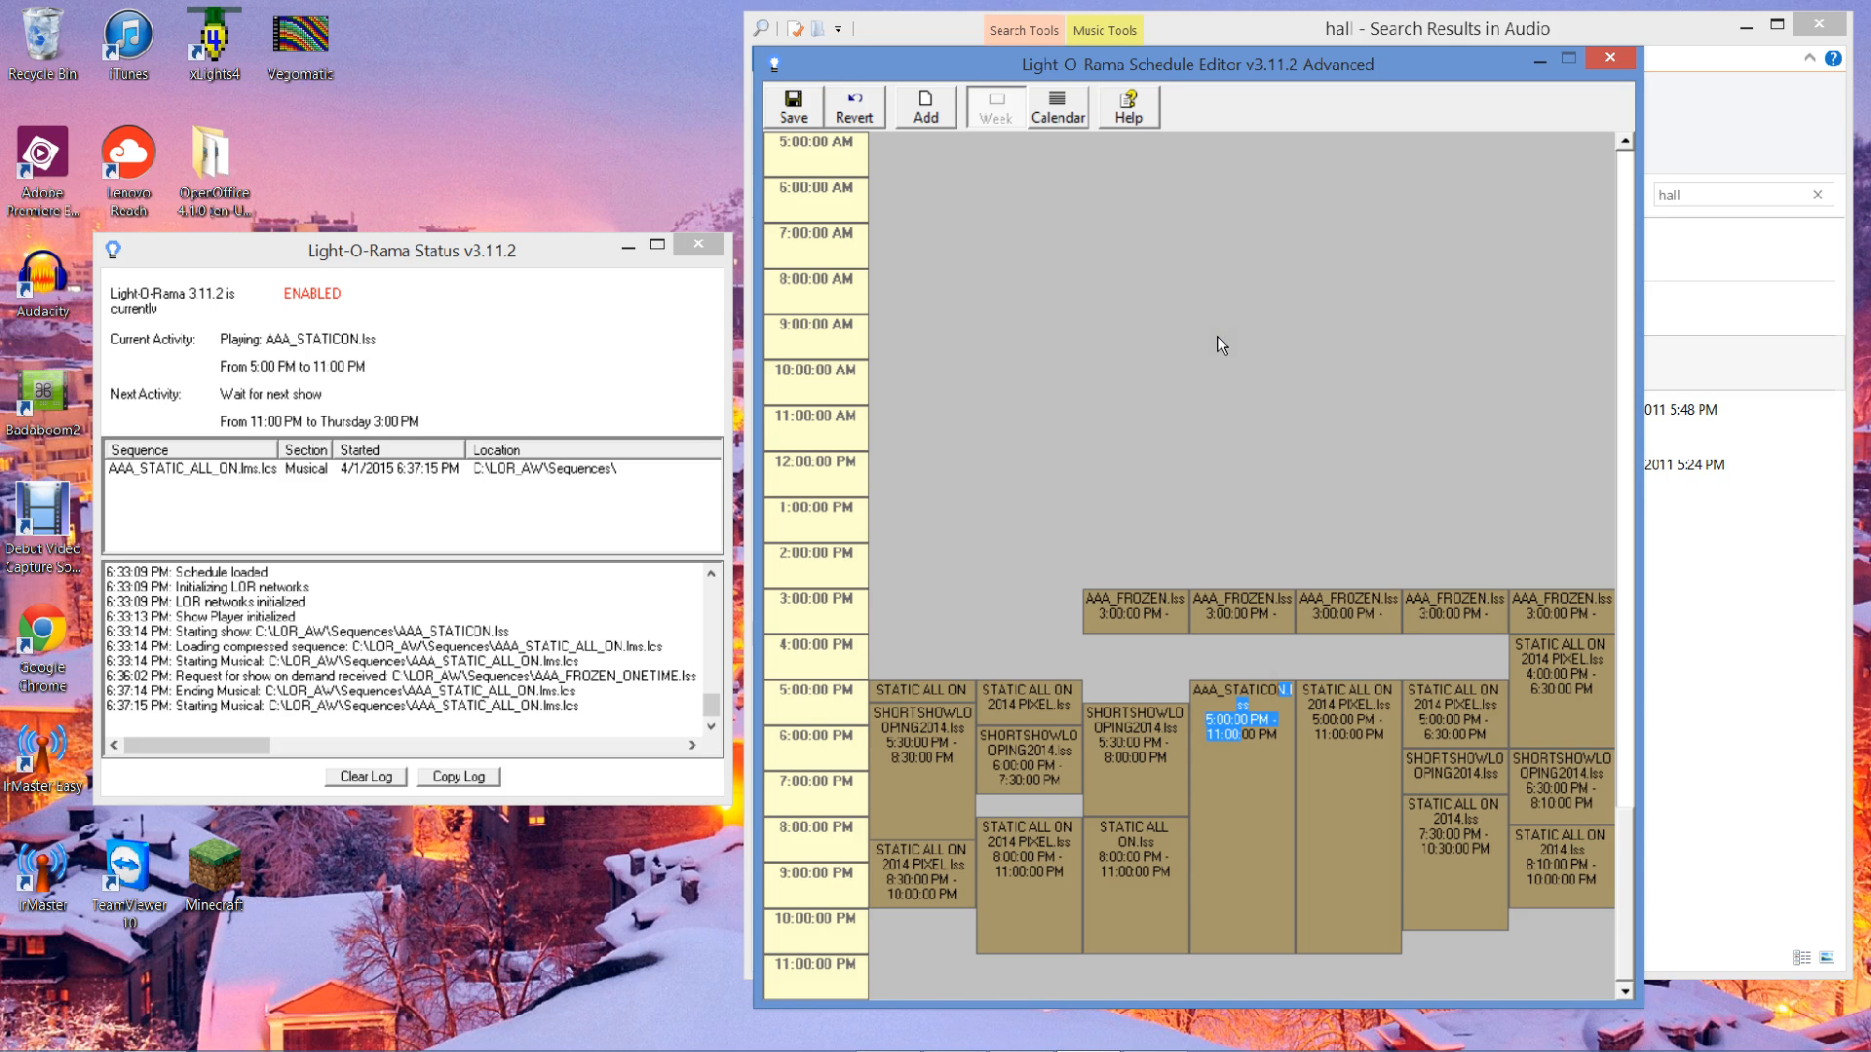
{"action": "left_click", "coordinate": [977, 488]}
- Close the "hall" audio search results window and switch to the LORShows presentation in PowerPoint
{"action": "left_click", "coordinate": [1818, 22]}
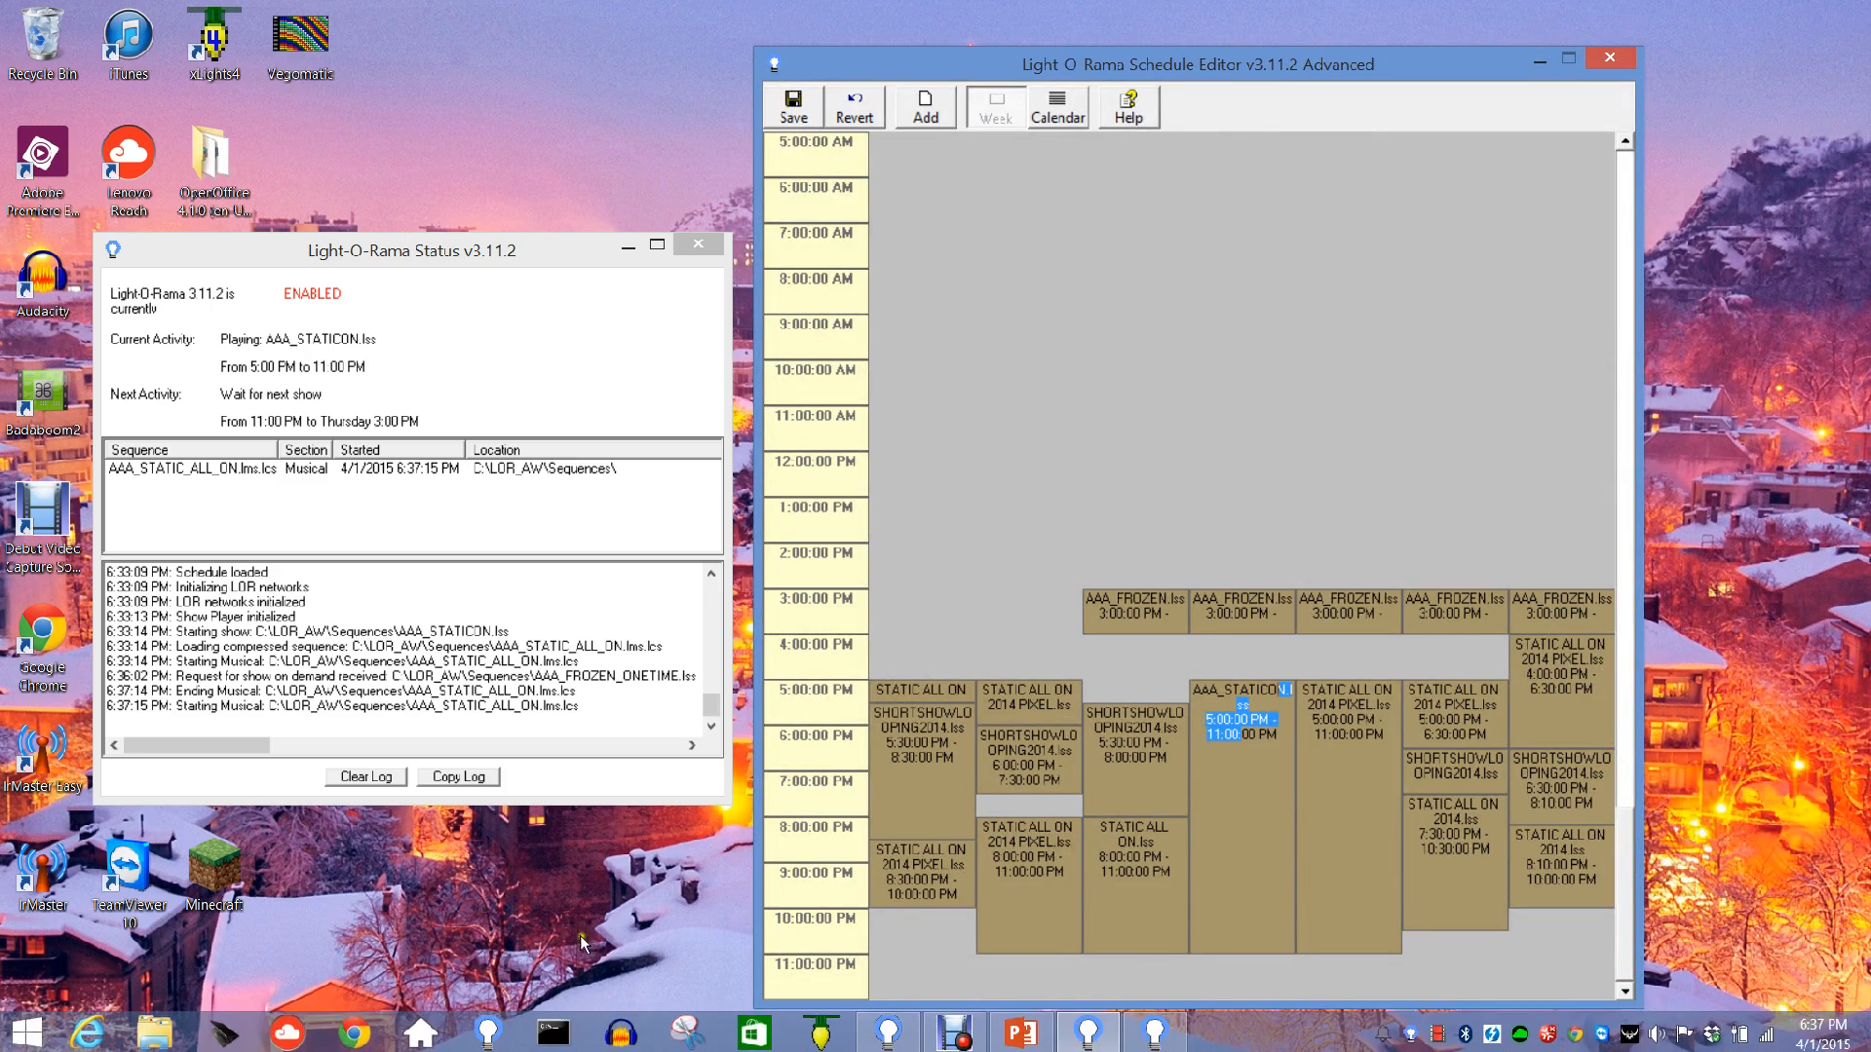
{"action": "left_click", "coordinate": [1016, 1029]}
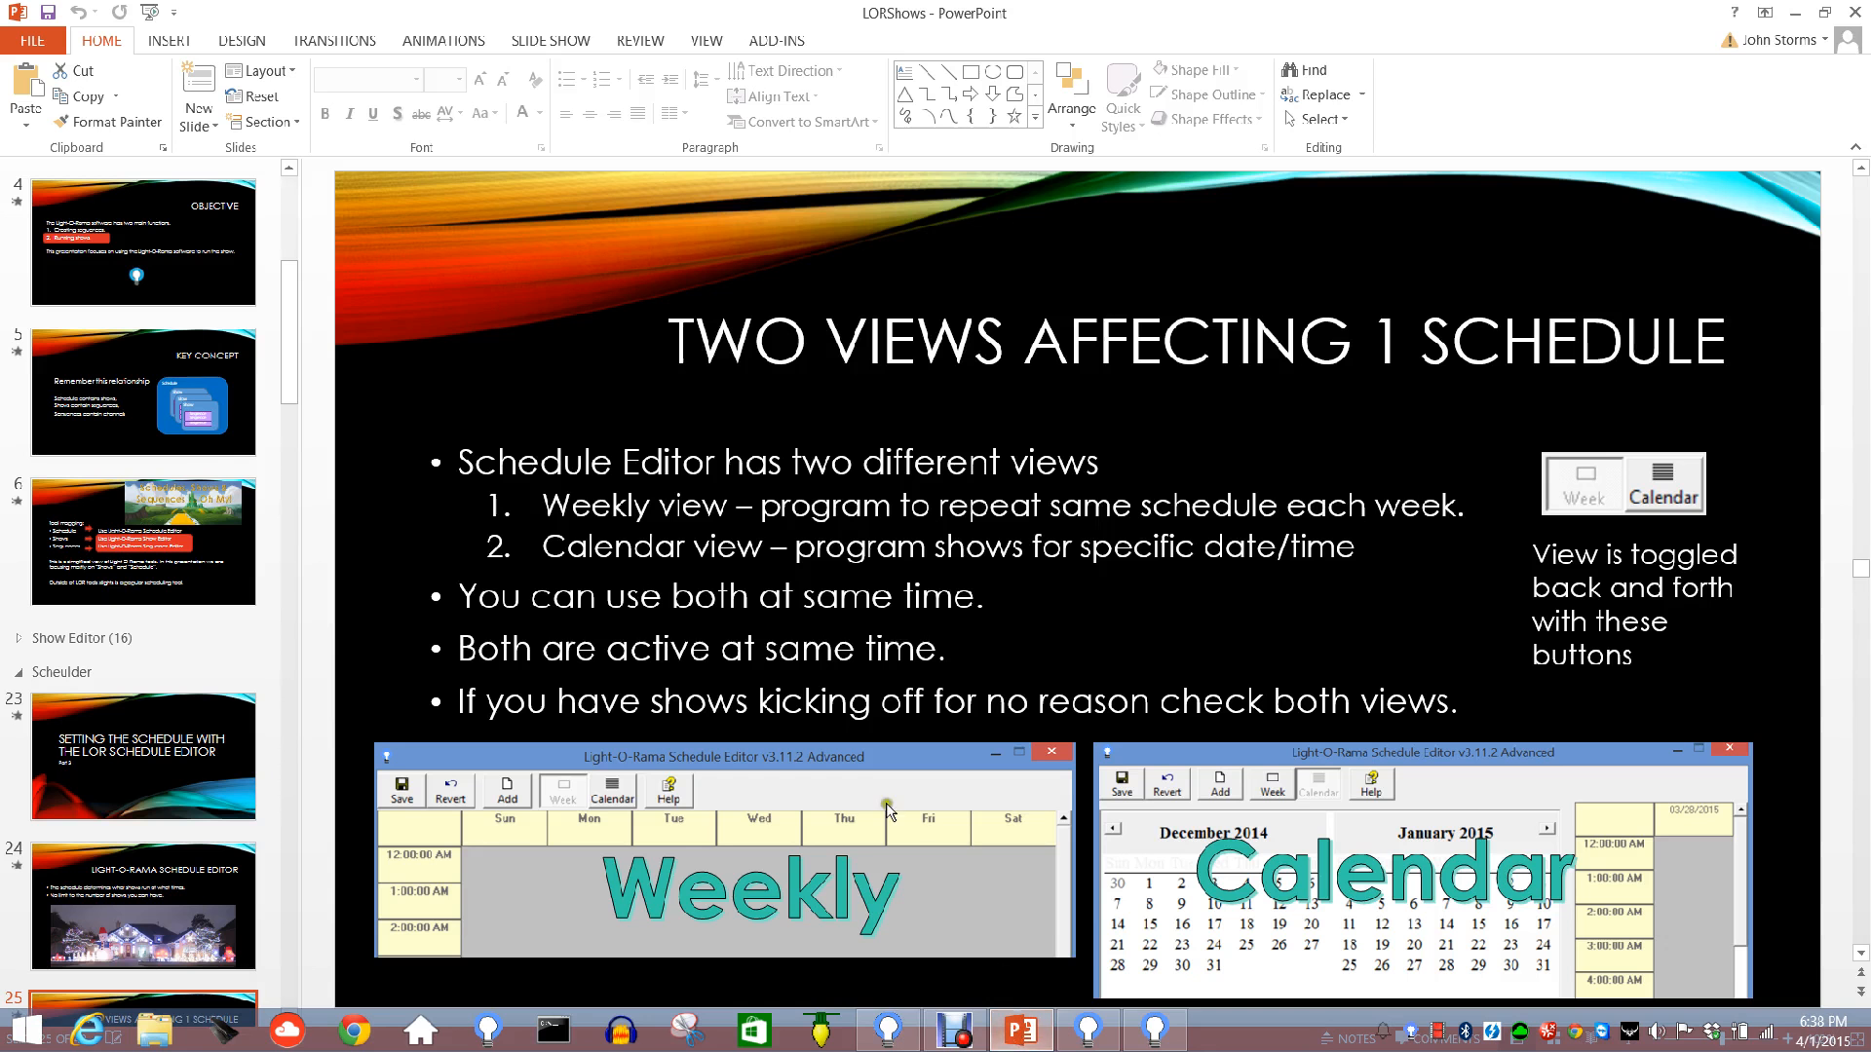